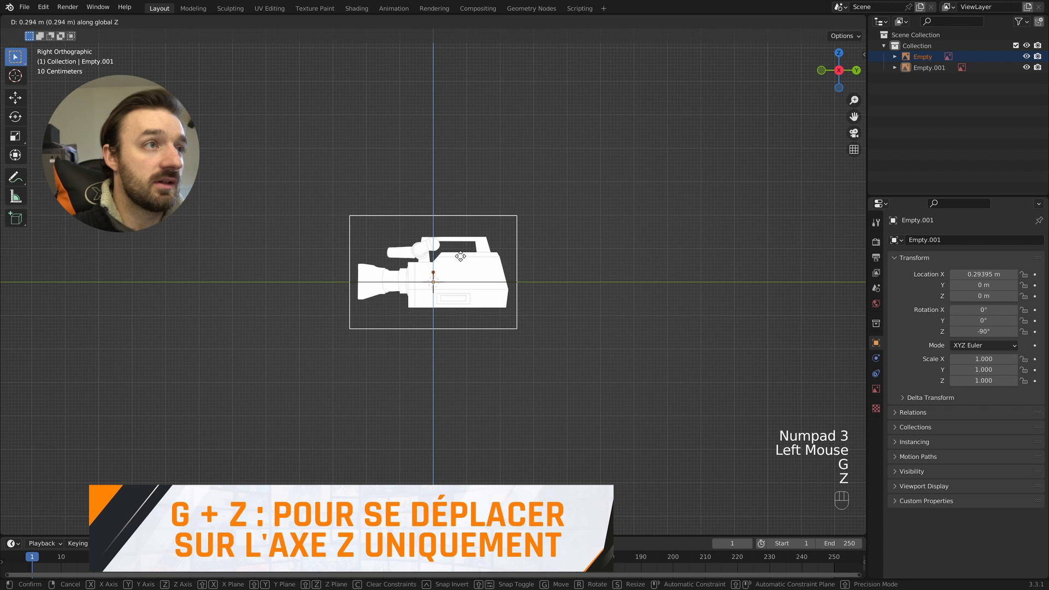
# - Scale both camera reference images to about 3.809 and raise them along Z until their Z location is about 0.002 m
pyautogui.click(465, 254)
pyautogui.moveTo(580, 186); pyautogui.dragTo(213, 399)
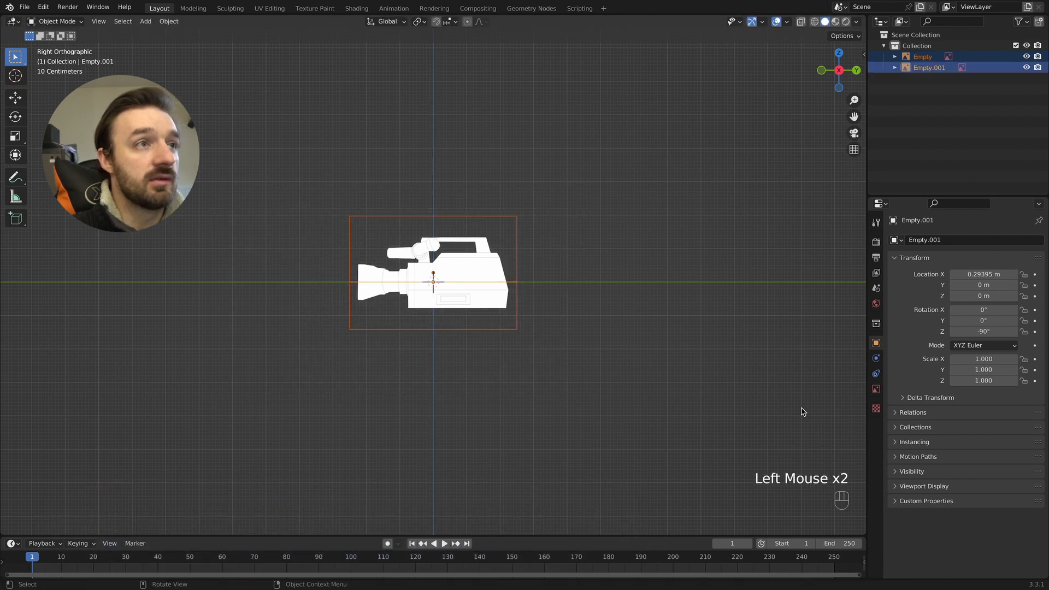
pyautogui.press('s')
pyautogui.click(704, 409)
pyautogui.press('g')
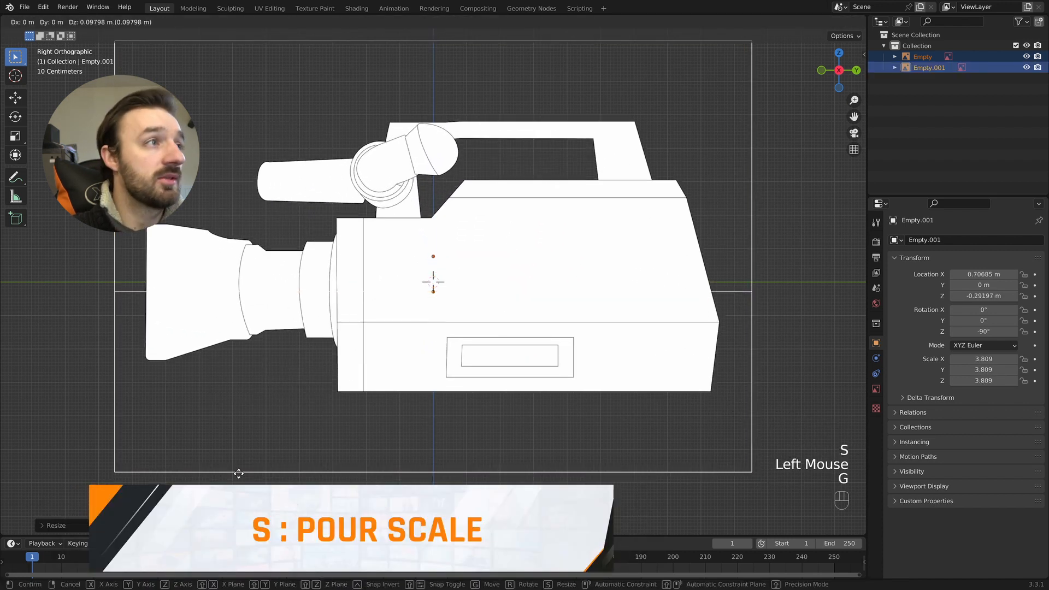
pyautogui.press('z')
pyautogui.click(310, 426)
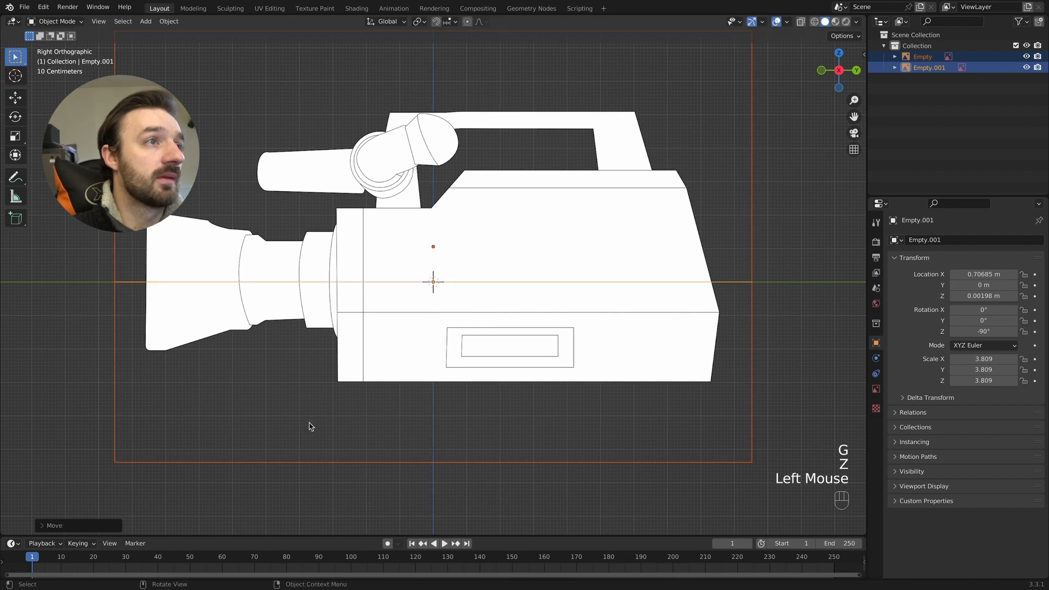
# - Show the selectability toggles in the outliner and make both reference images unselectable
pyautogui.click(1027, 24)
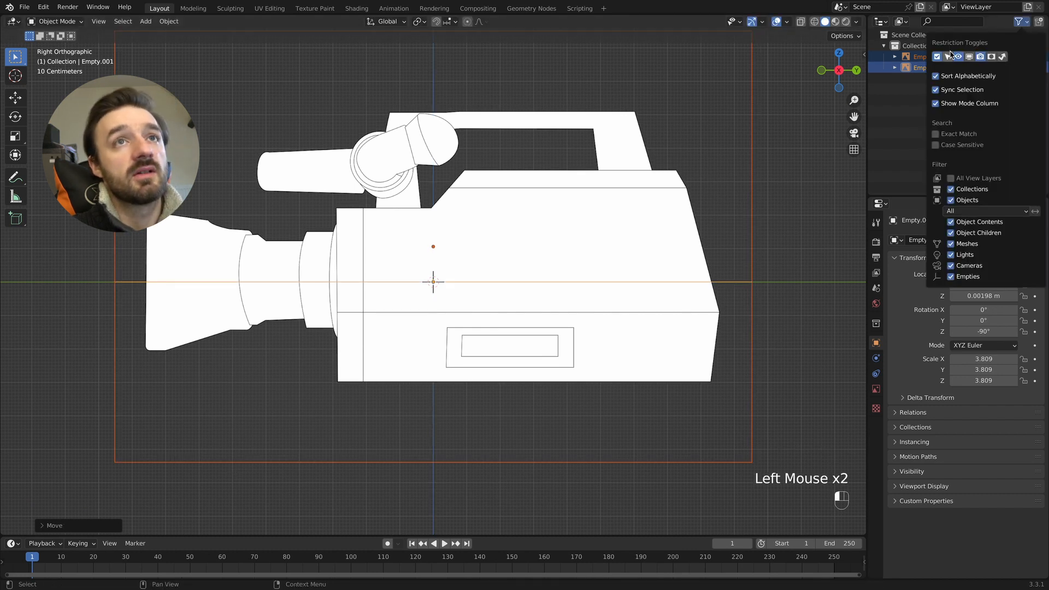
pyautogui.moveTo(1016, 56); pyautogui.dragTo(1016, 70)
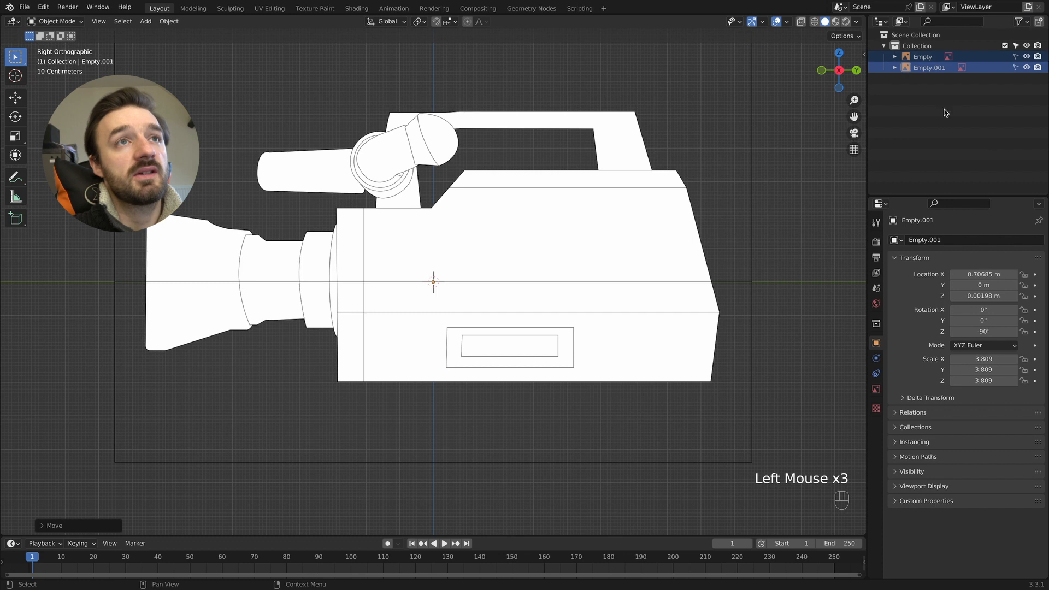
# - Add a cube and move it onto the front of the camera body, at about Y -1.10 m and Z 0.05 m
pyautogui.scroll(-4, 543, 174)
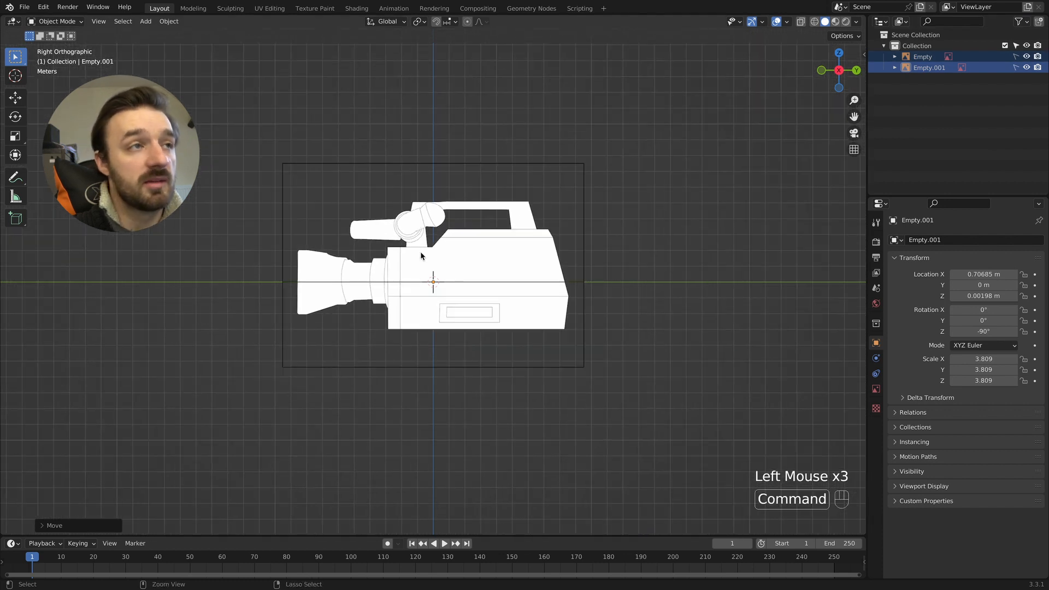
pyautogui.scroll(1, 421, 252)
pyautogui.scroll(1, 420, 251)
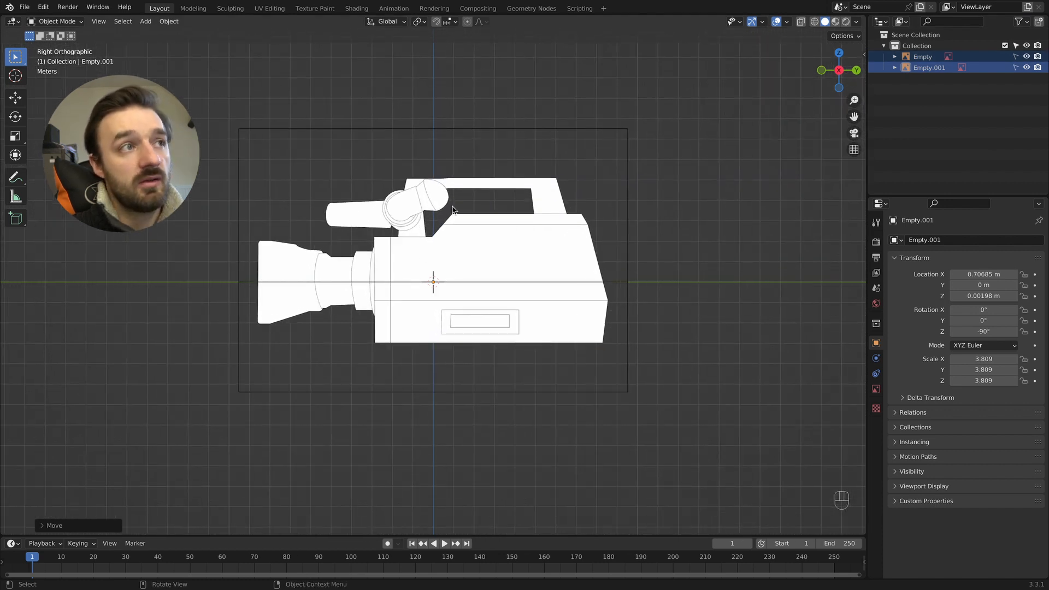
pyautogui.hotkey('shift', 'a')
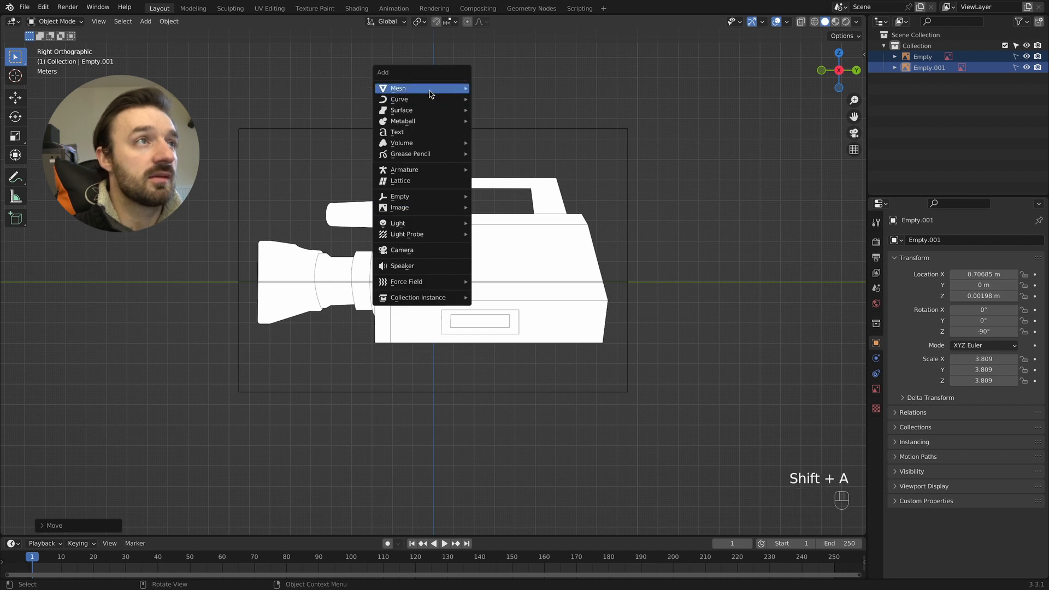
pyautogui.moveTo(432, 90)
pyautogui.click(495, 99)
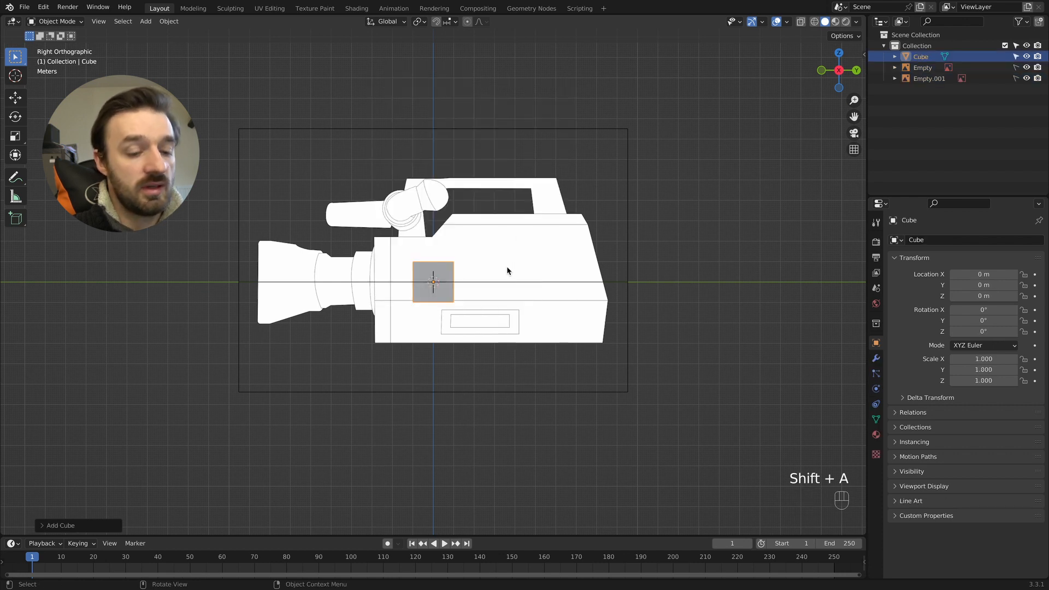
pyautogui.press('g')
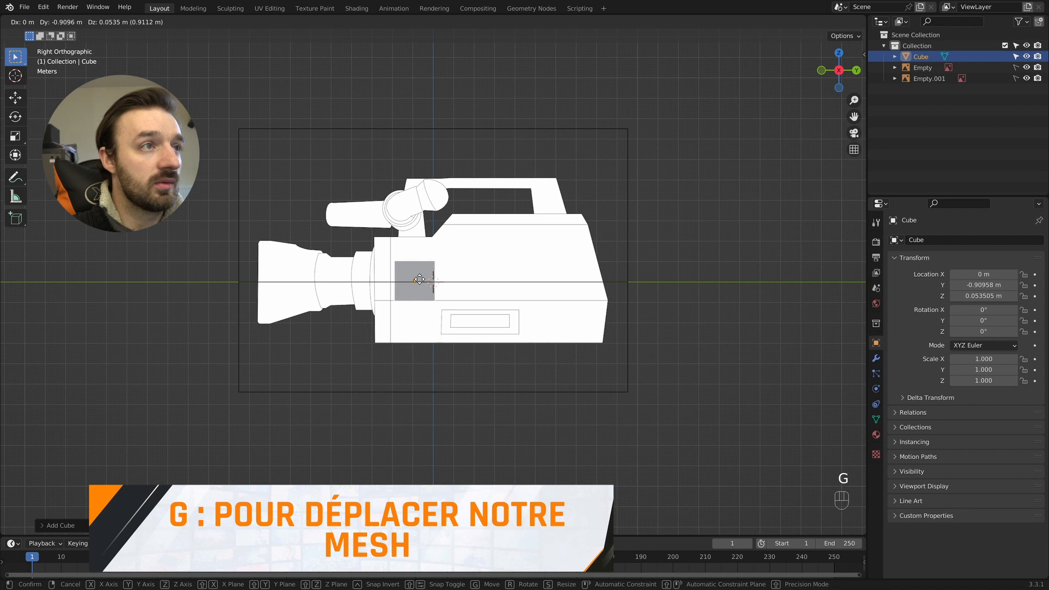
pyautogui.click(415, 279)
# - Switch to wireframe, enter Edit Mode on the cube, and align its bottom vertices along Z with the body's horizontal line
pyautogui.scroll(1, 415, 280)
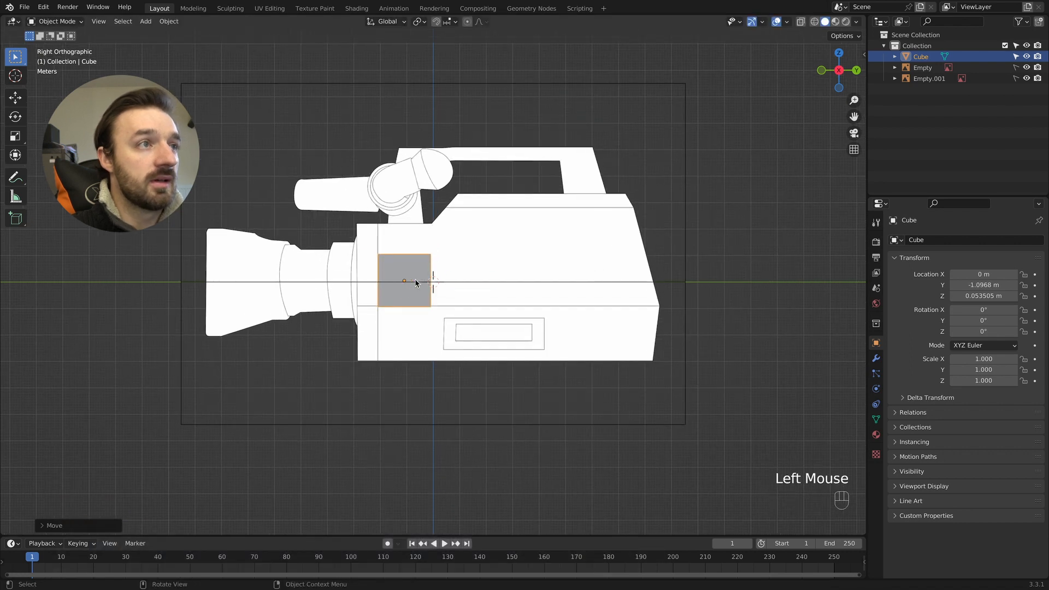
pyautogui.press('z')
pyautogui.press('Tab')
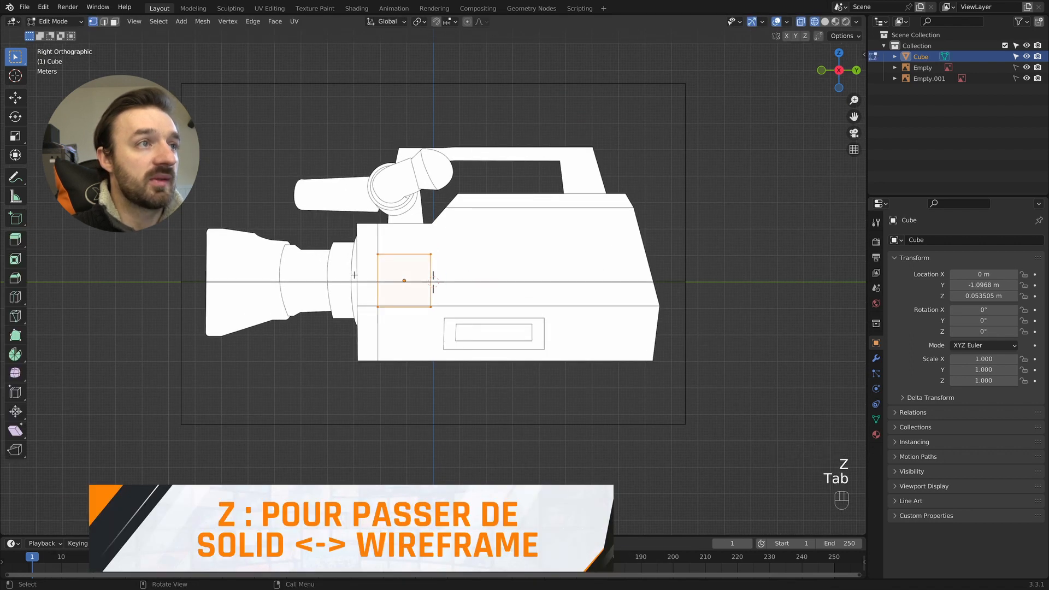
pyautogui.click(356, 314)
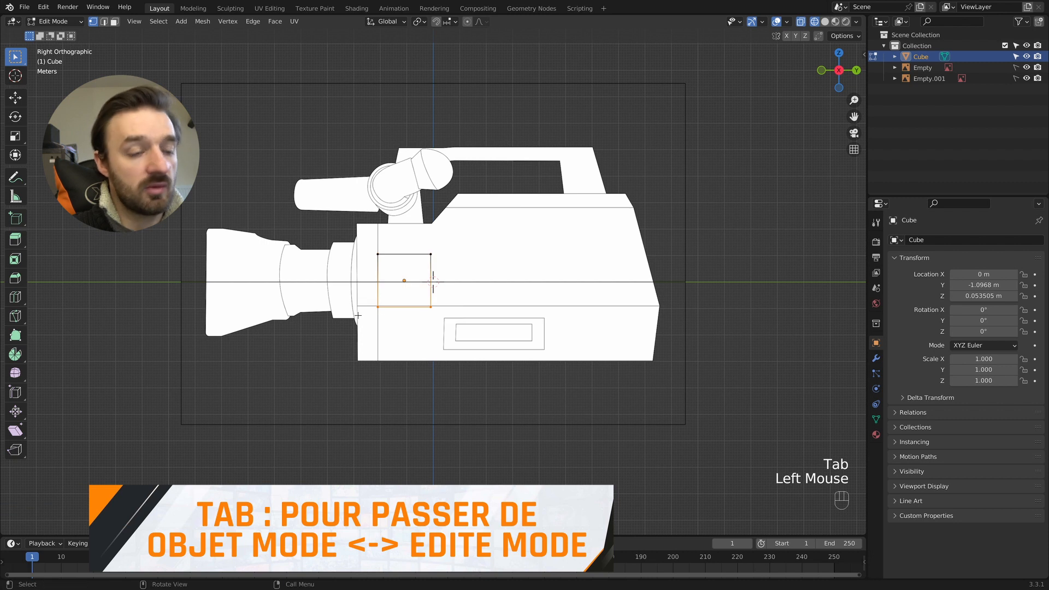
pyautogui.press('g')
pyautogui.press('z')
pyautogui.click(358, 313)
# - Raise the cube's top vertices along Z to the upper edge of the body's front section
pyautogui.moveTo(463, 241); pyautogui.dragTo(345, 271)
pyautogui.press('g')
pyautogui.press('z')
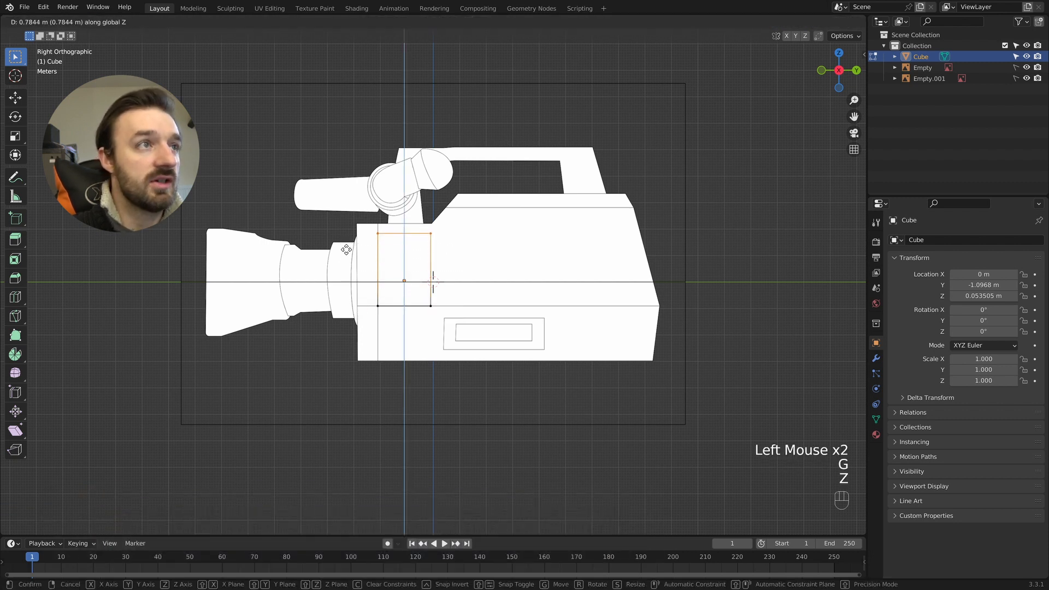
pyautogui.click(347, 243)
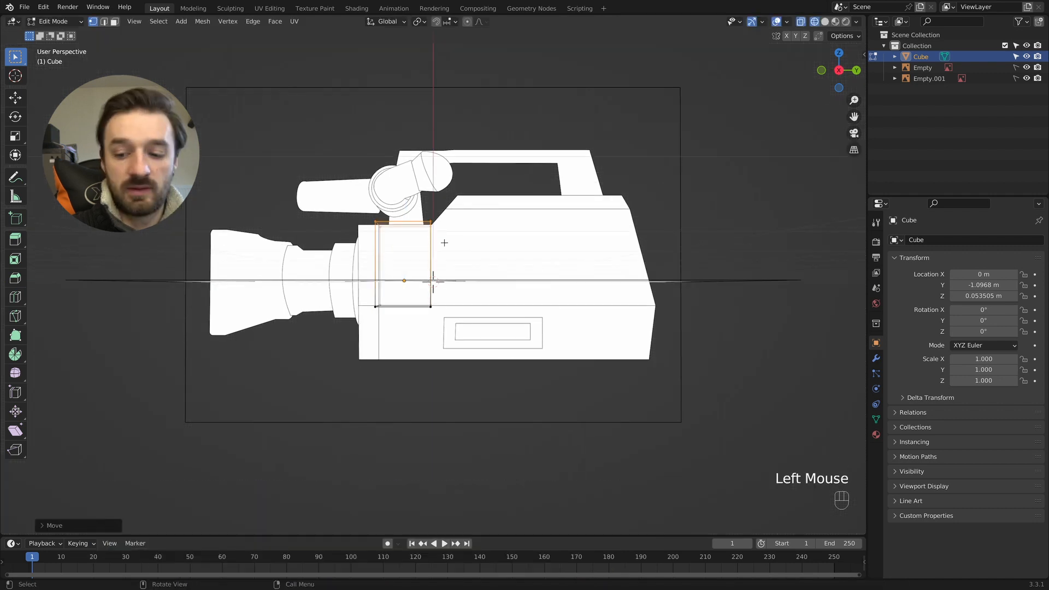
# - In the right orthographic view, extrude the cube's bottom face down to the base of the camera body
pyautogui.press('KP_3')
pyautogui.scroll(2, 439, 244)
pyautogui.moveTo(490, 297); pyautogui.dragTo(310, 330)
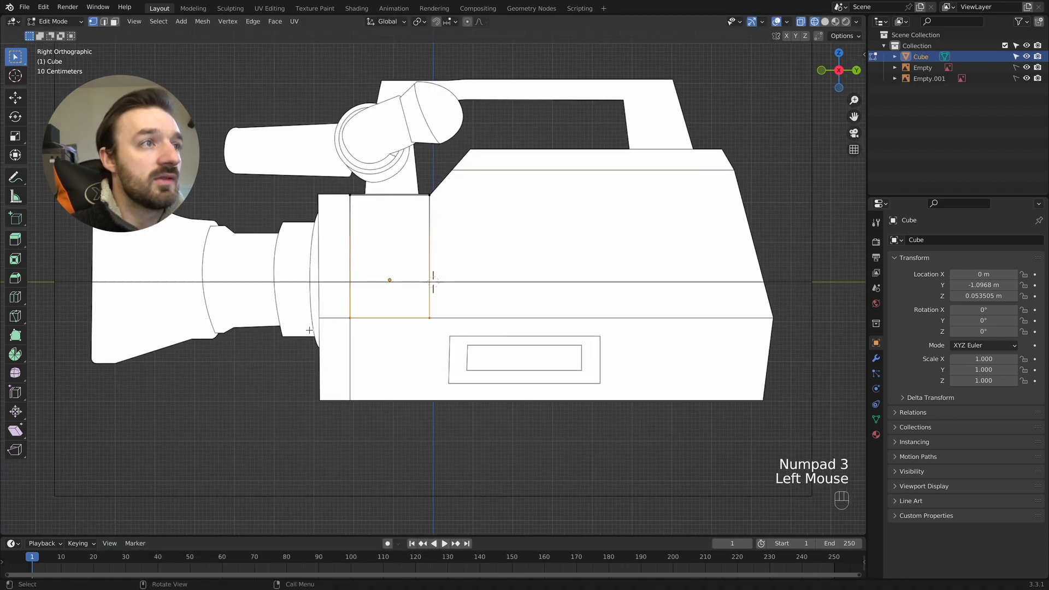
pyautogui.press('e')
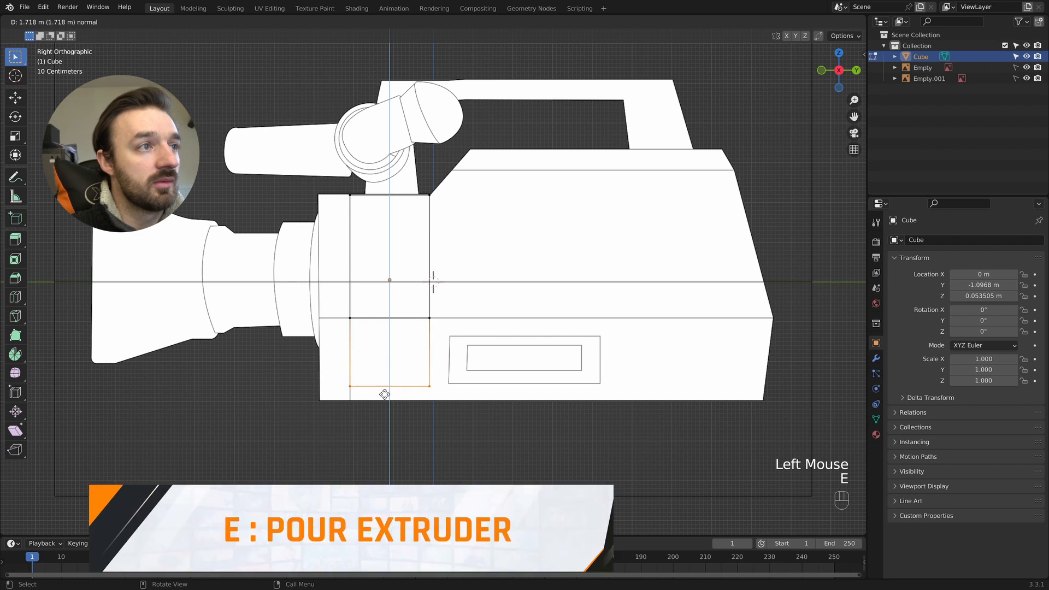
pyautogui.click(385, 405)
# - Extrude the mesh's lens-side faces forward about 0.76 m to the front edge of the body
pyautogui.moveTo(366, 178); pyautogui.dragTo(320, 435)
pyautogui.press('e')
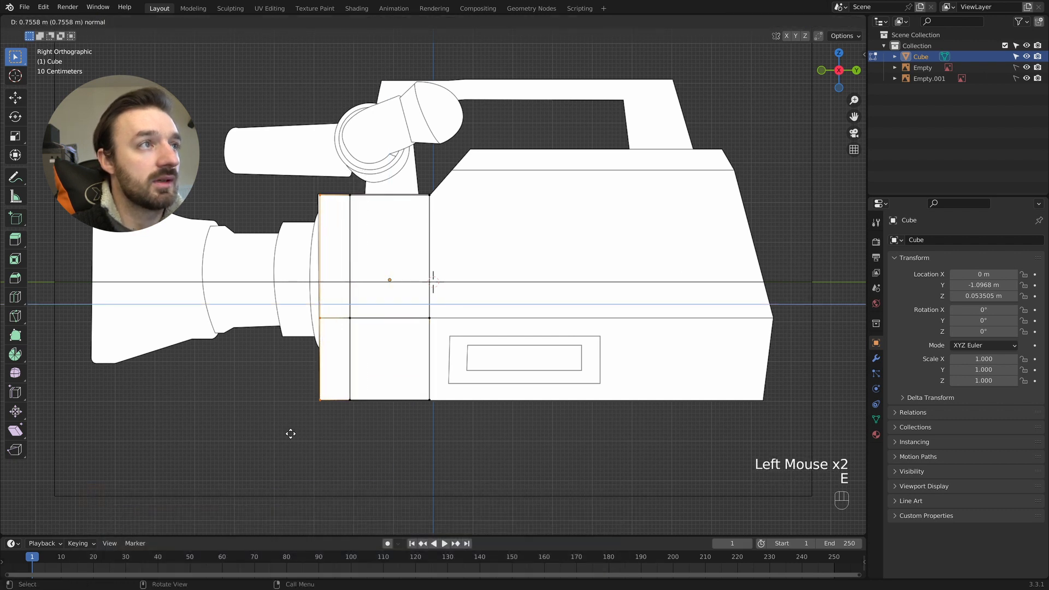
pyautogui.click(291, 434)
# - Move the mesh's rear vertices along Y to line up with the foot of the body's front slope
pyautogui.moveTo(447, 185); pyautogui.dragTo(423, 461)
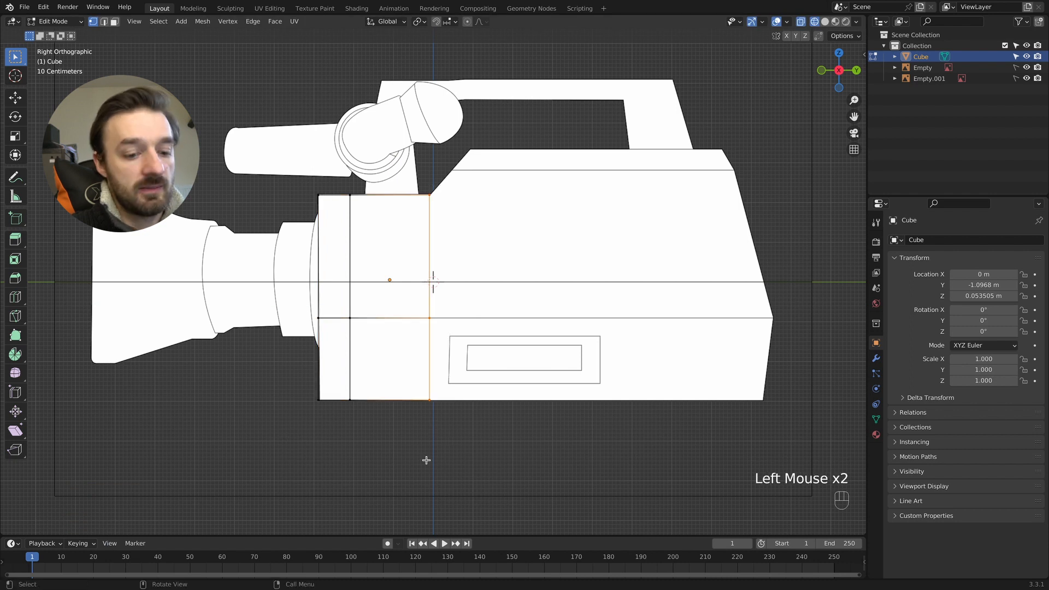
pyautogui.press('g')
pyautogui.press('y')
pyautogui.click(427, 460)
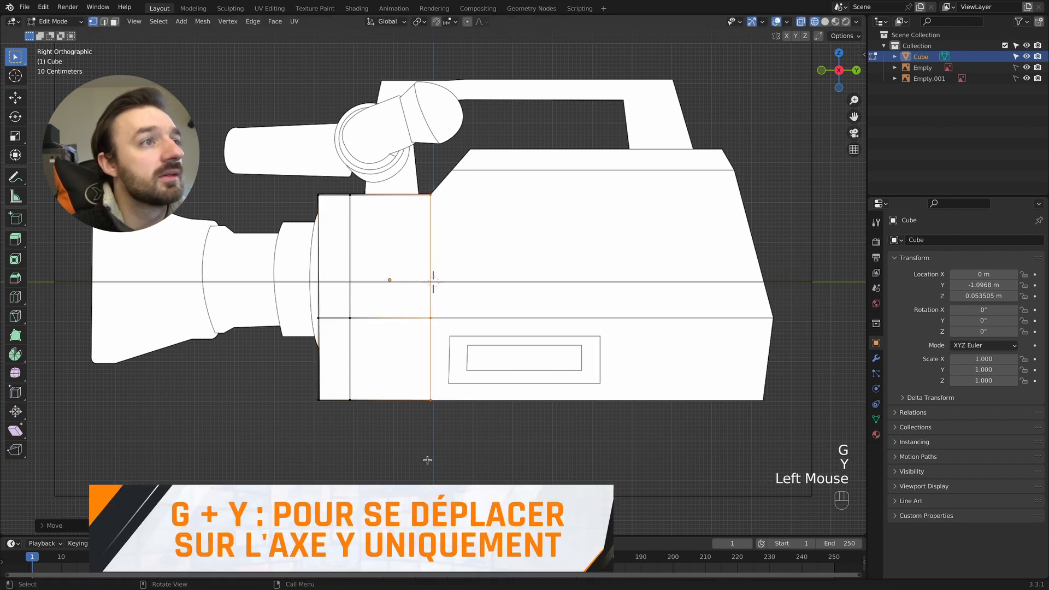
# - Extrude the rear faces backward in five sections, following the side panel's edges, the rear handle support and the body's rear slope
pyautogui.press('e')
pyautogui.click(476, 351)
pyautogui.press('e')
pyautogui.click(638, 361)
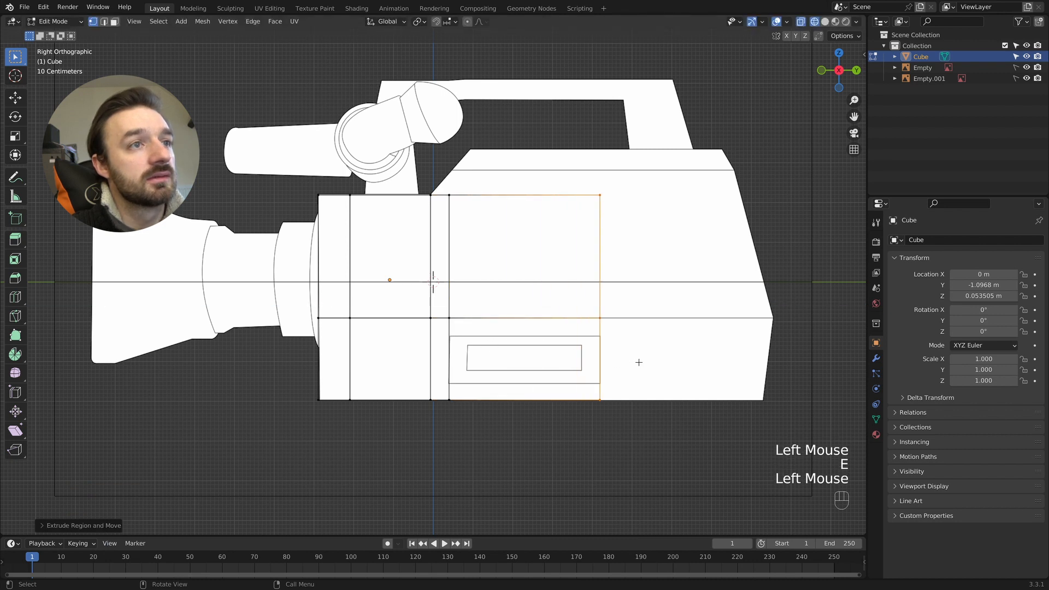
pyautogui.press('e')
pyautogui.click(667, 352)
pyautogui.press('e')
pyautogui.click(738, 356)
pyautogui.press('e')
pyautogui.click(768, 356)
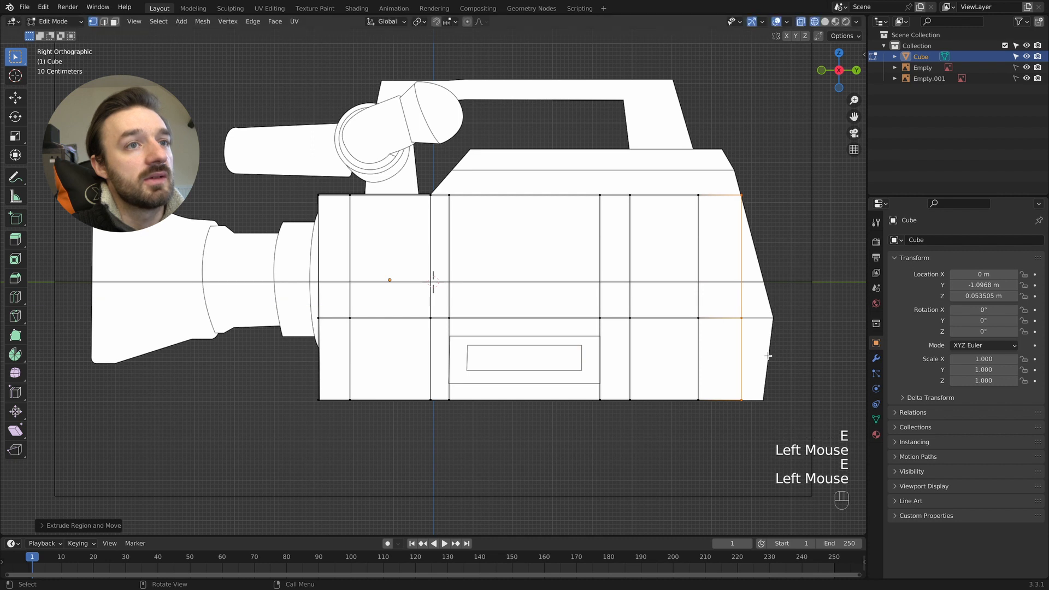
# - Move the rear vertices on the horizontal line and at the base along Y to match the body's back outline
pyautogui.click(724, 335)
pyautogui.press('g')
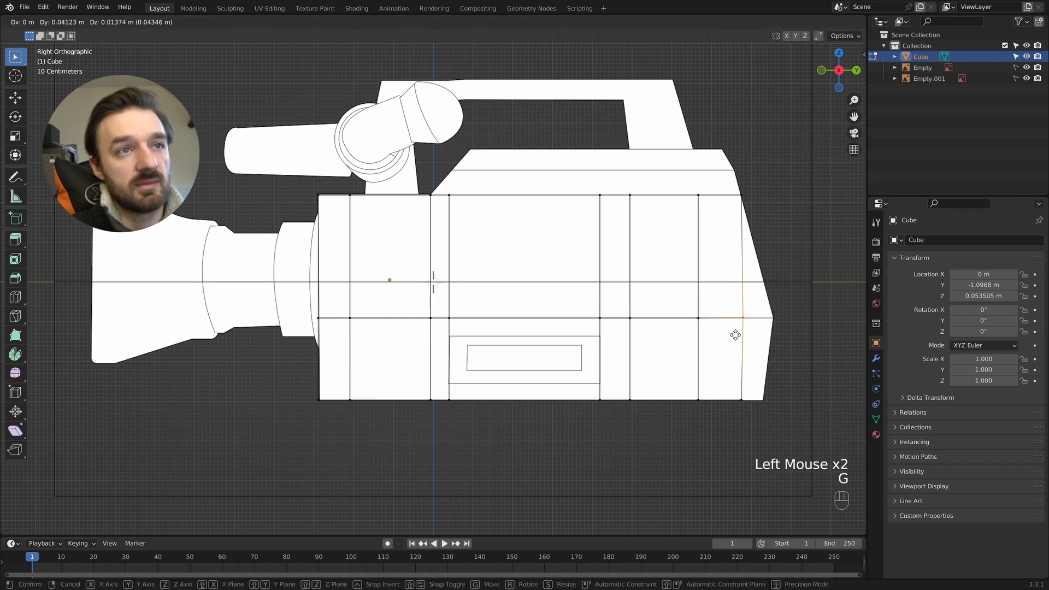
pyautogui.press('y')
pyautogui.click(757, 334)
pyautogui.click(716, 410)
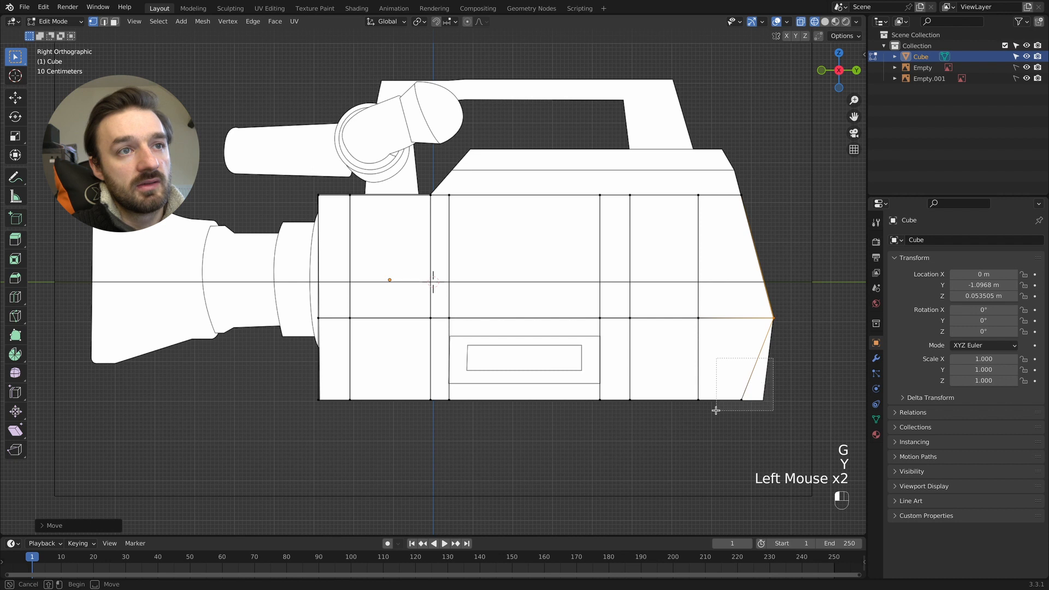
pyautogui.press('g')
pyautogui.press('y')
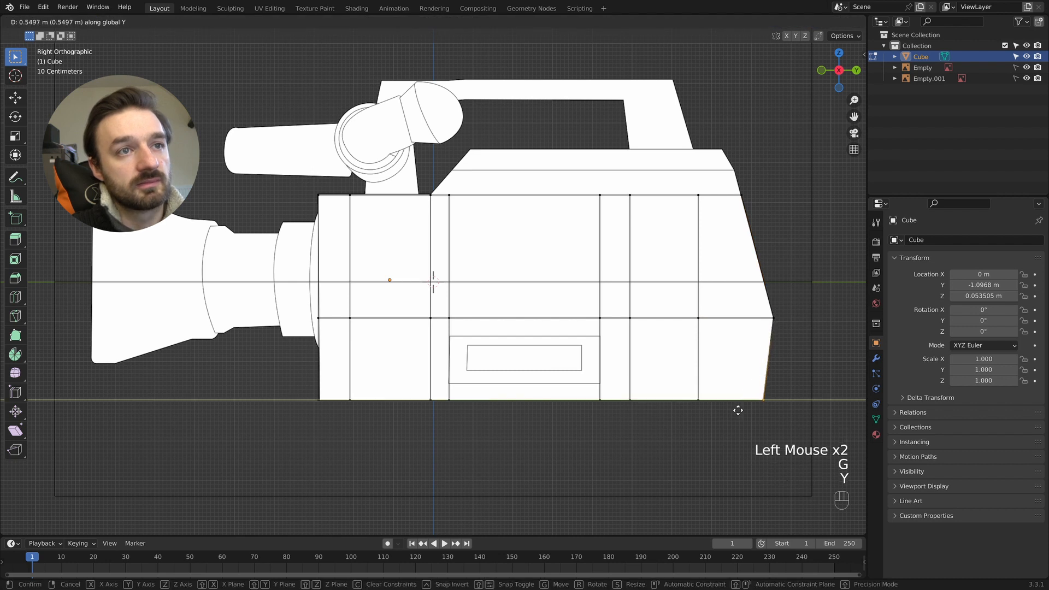
pyautogui.click(738, 410)
# - Raise the top vertices behind the front slope about 0.62 m along Z to the body's upper horizontal line
pyautogui.doubleClick(462, 183)
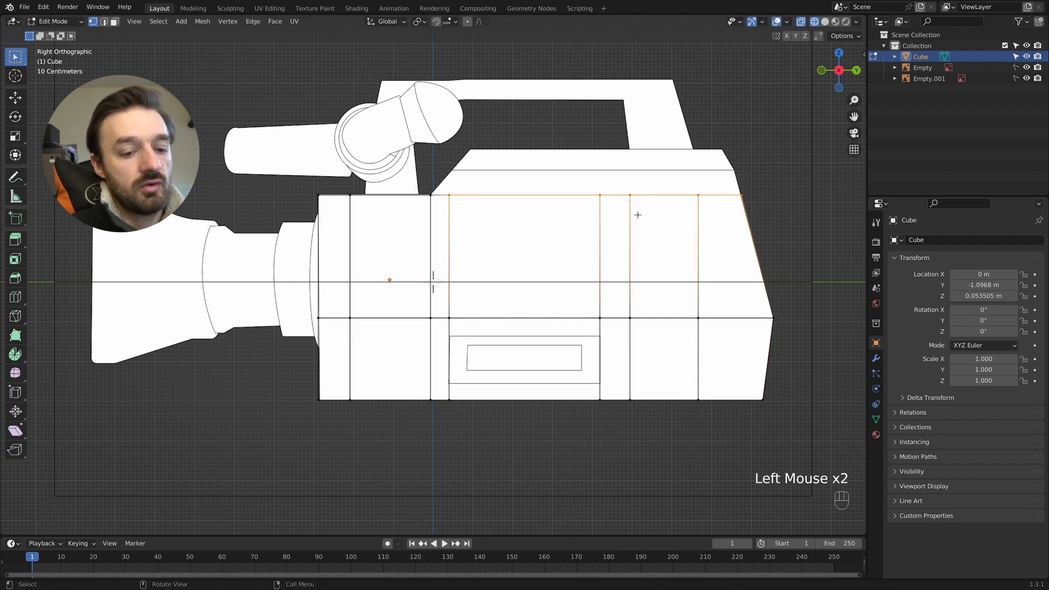
pyautogui.press('g')
pyautogui.press('z')
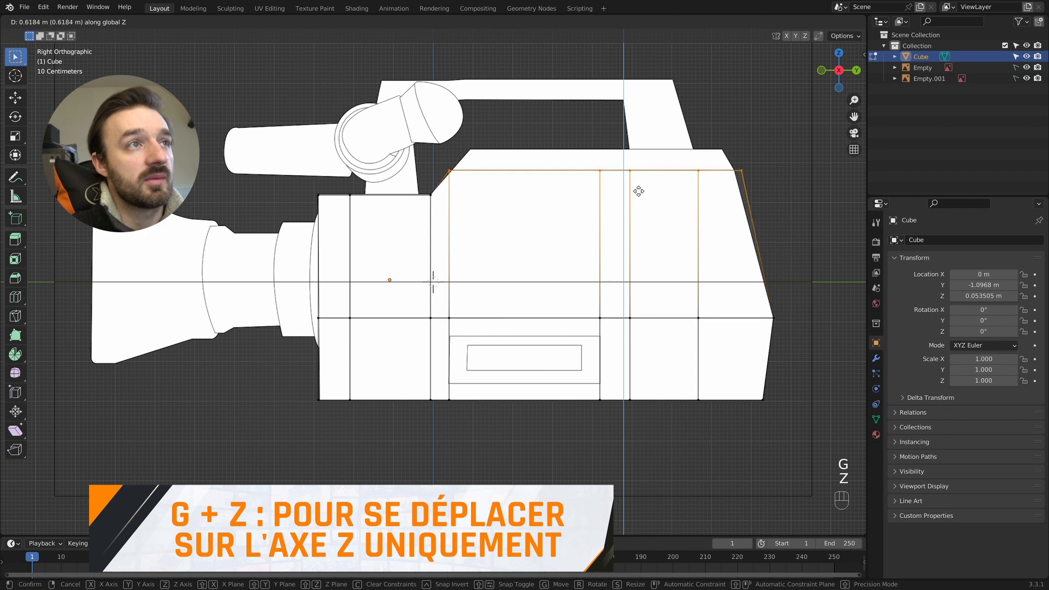
pyautogui.click(638, 192)
# - Move the raised rear and front corner vertices along Y onto the body's outline, shifting the front ones about 0.08 m
pyautogui.doubleClick(736, 175)
pyautogui.press('g')
pyautogui.press('y')
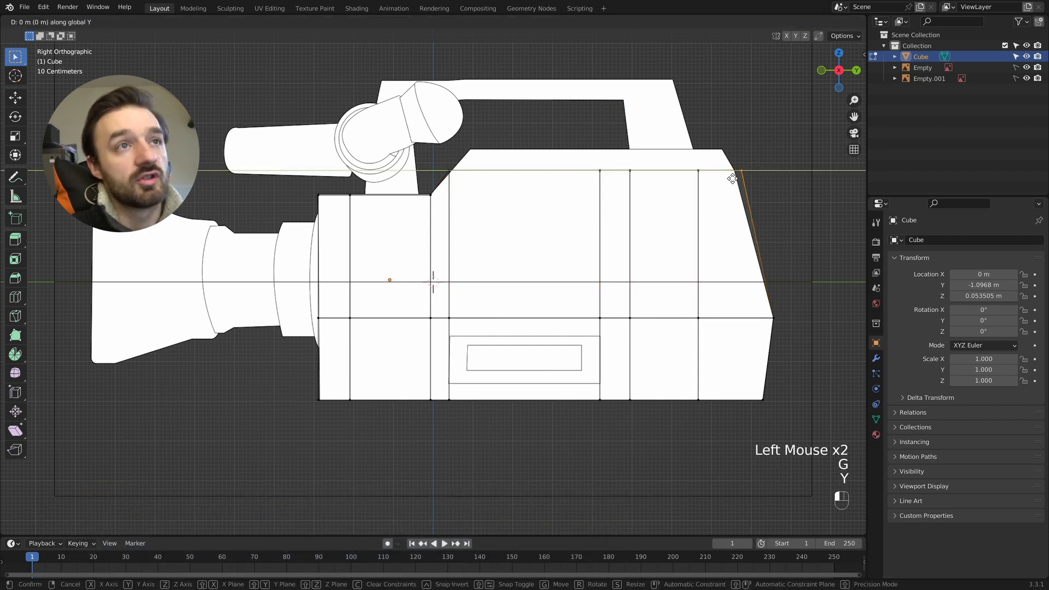
pyautogui.click(726, 179)
pyautogui.doubleClick(440, 181)
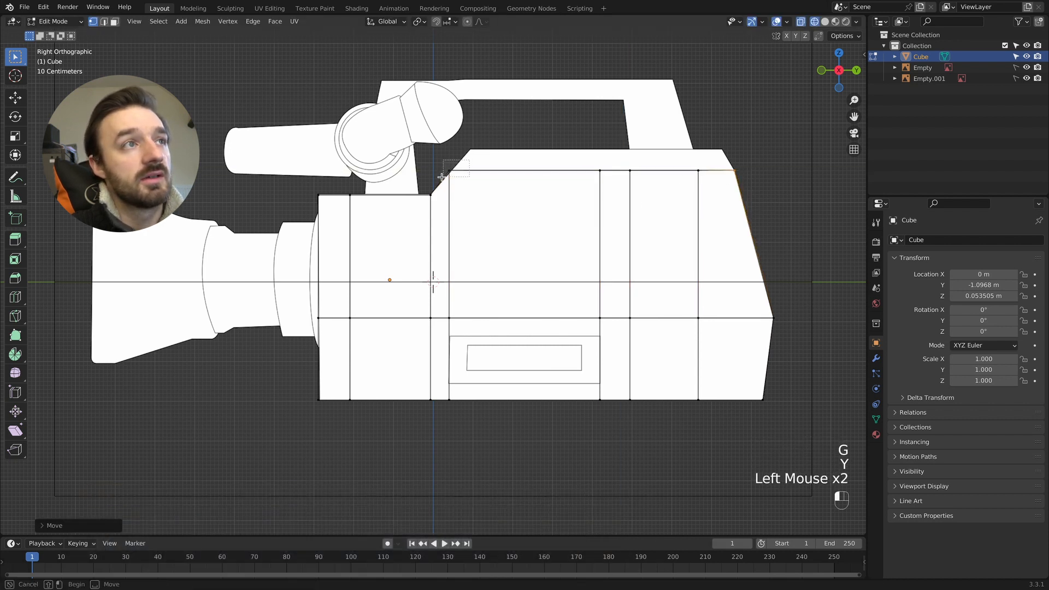
pyautogui.press('g')
pyautogui.press('y')
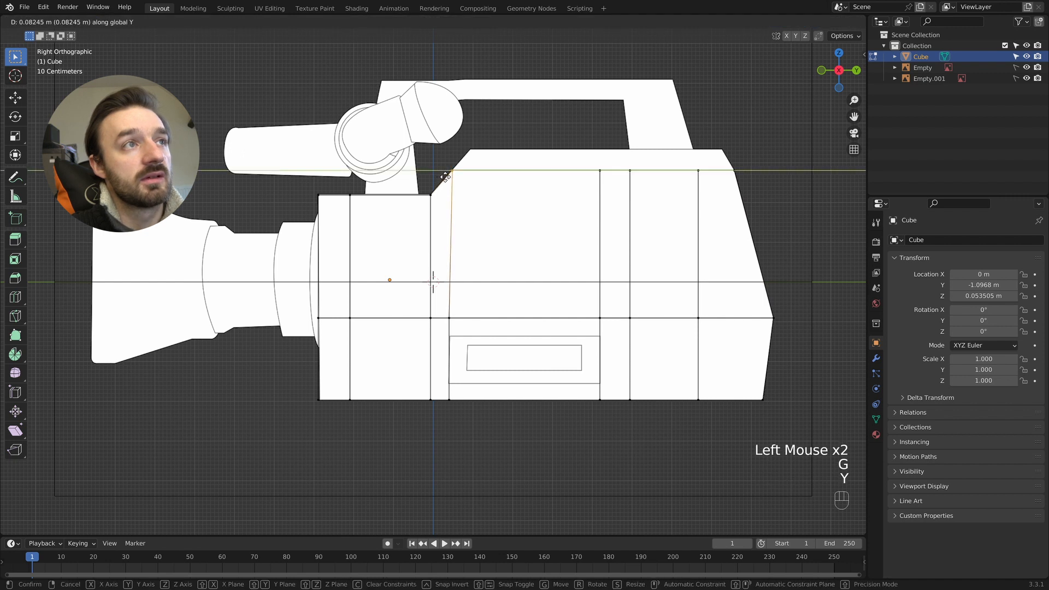
pyautogui.click(445, 177)
# - Extrude the raised top faces up to the body's roof and move the new end vertices along Y onto the sloped outline
pyautogui.doubleClick(739, 157)
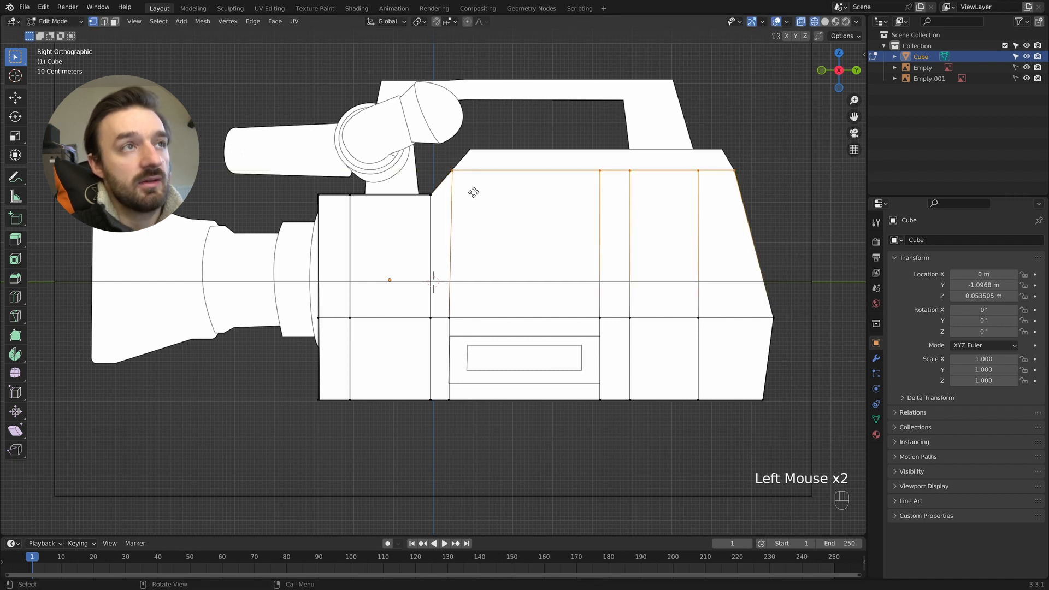
pyautogui.press('e')
pyautogui.click(765, 141)
pyautogui.click(735, 158)
pyautogui.press('g')
pyautogui.press('y')
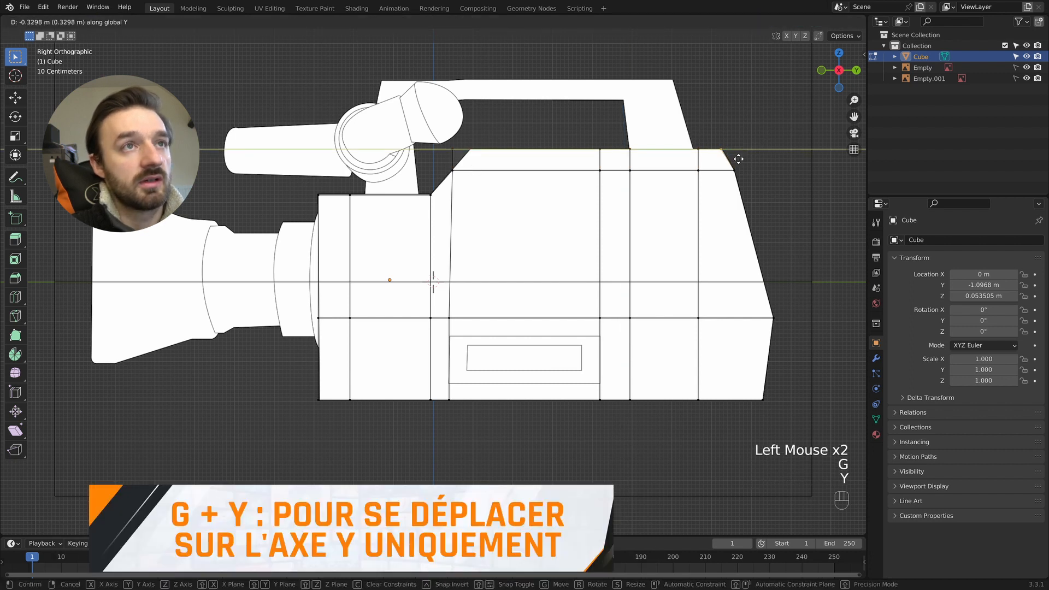
pyautogui.click(442, 160)
# - Slide the rear vertical edge loop about -0.08 along its existing edges to align it with the handle's rear base
pyautogui.moveTo(701, 136); pyautogui.dragTo(681, 369)
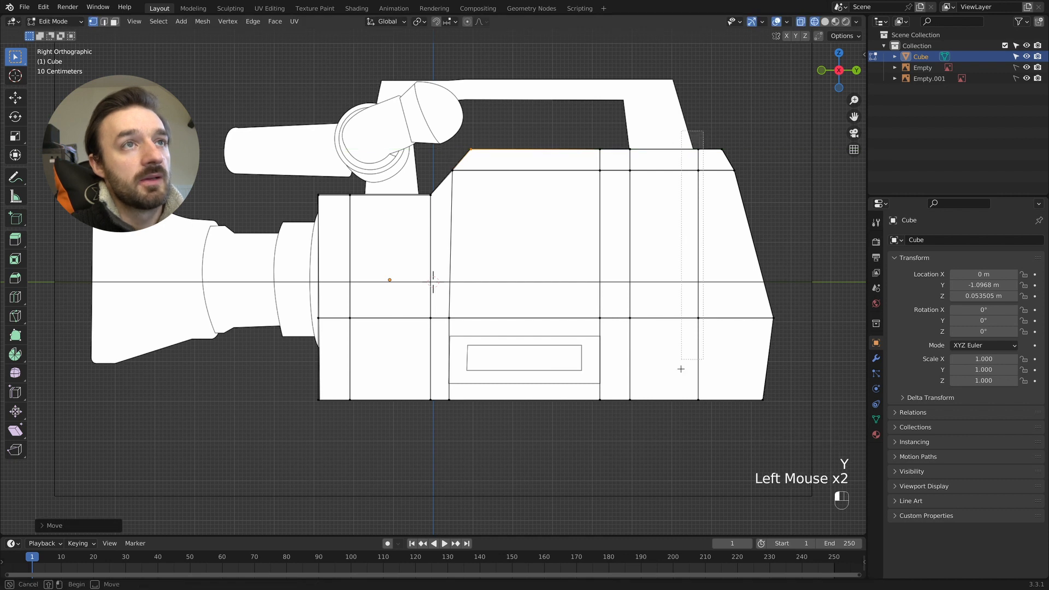
pyautogui.moveTo(684, 419); pyautogui.dragTo(685, 420)
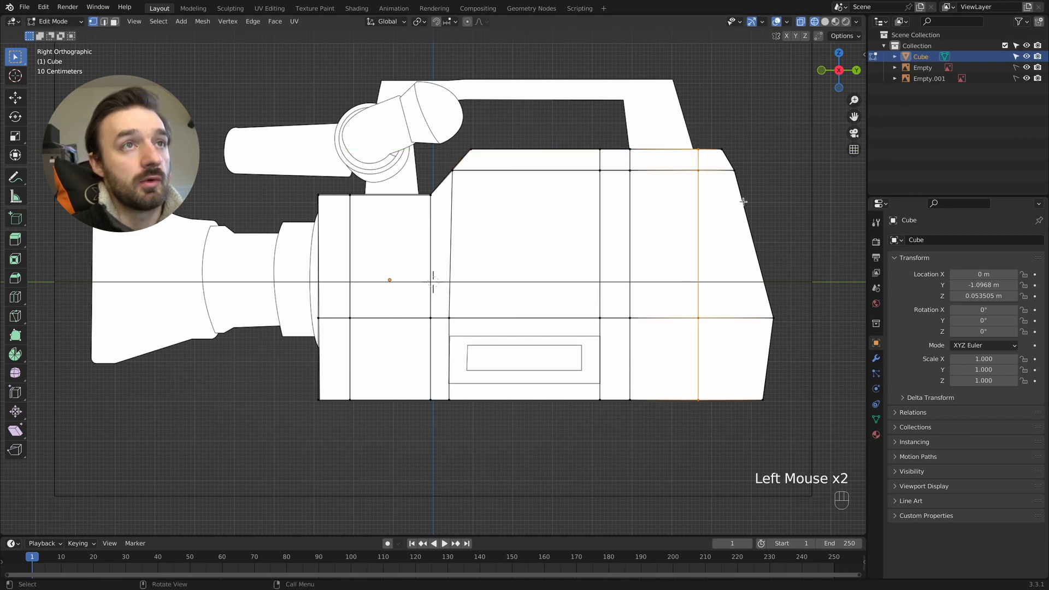
pyautogui.press('g')
pyautogui.press('g')
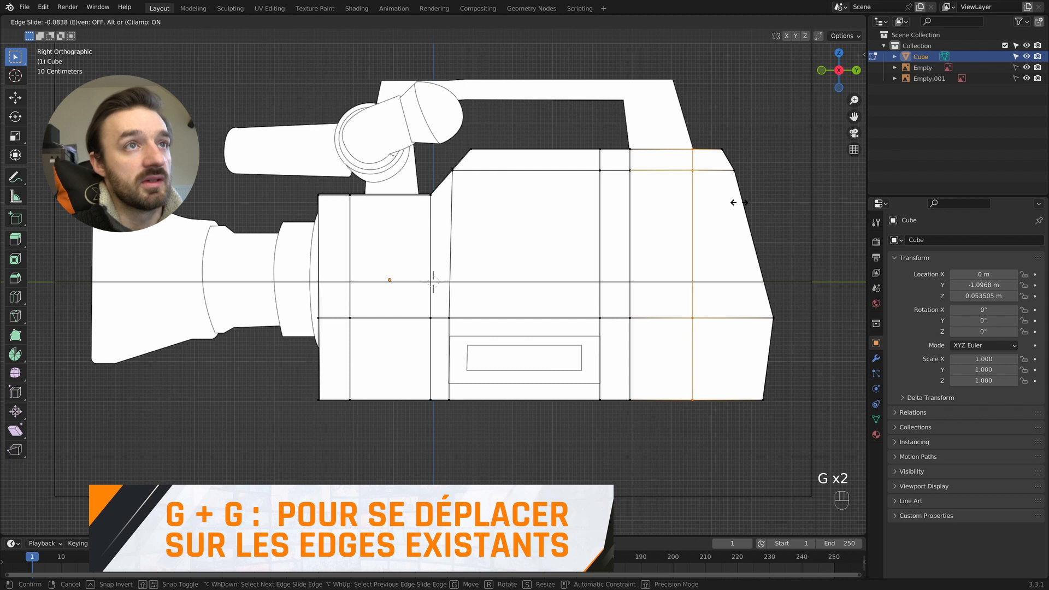
pyautogui.click(735, 201)
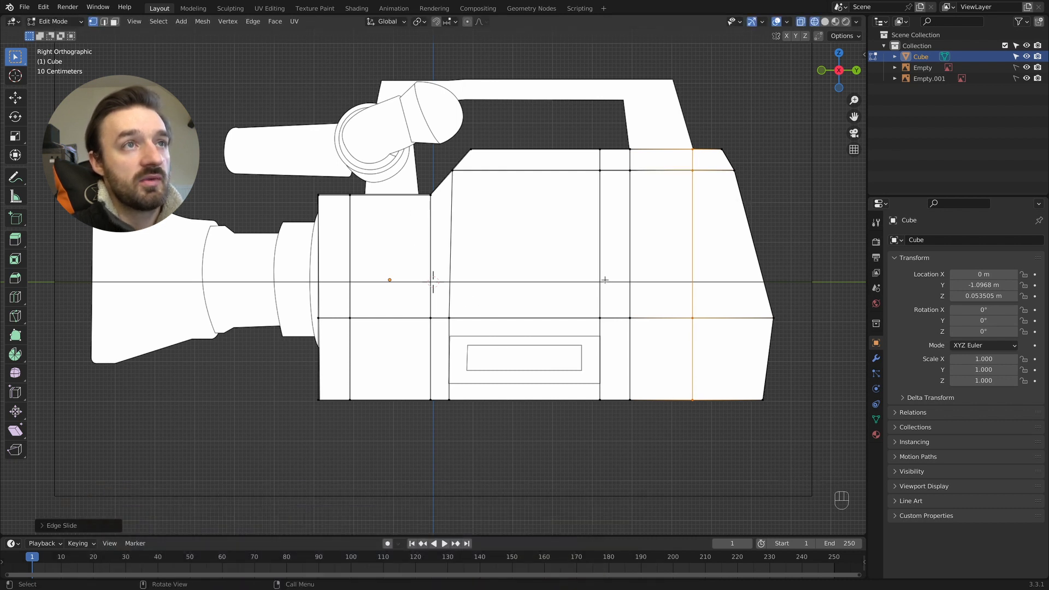
# - Select the vertices of the body's roof and underside and show the model from the top view
pyautogui.moveTo(461, 128); pyautogui.dragTo(749, 161)
pyautogui.keyDown('shift'); pyautogui.moveTo(798, 440); pyautogui.dragTo(285, 377); pyautogui.keyUp('shift')
pyautogui.press('KP_7')
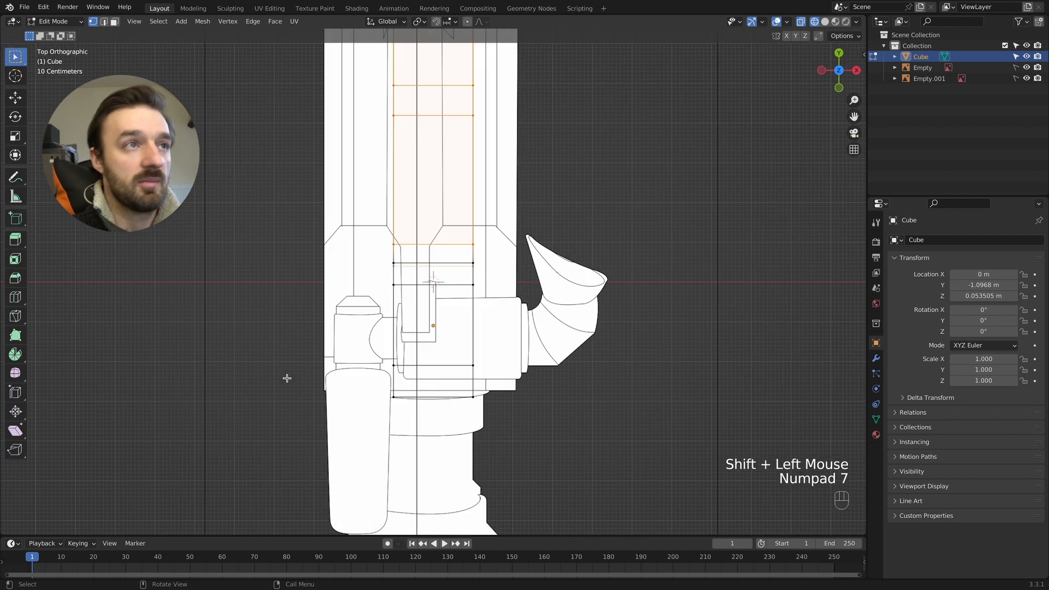
pyautogui.keyDown('super'); pyautogui.scroll(-2, 363, 361); pyautogui.keyUp('super')
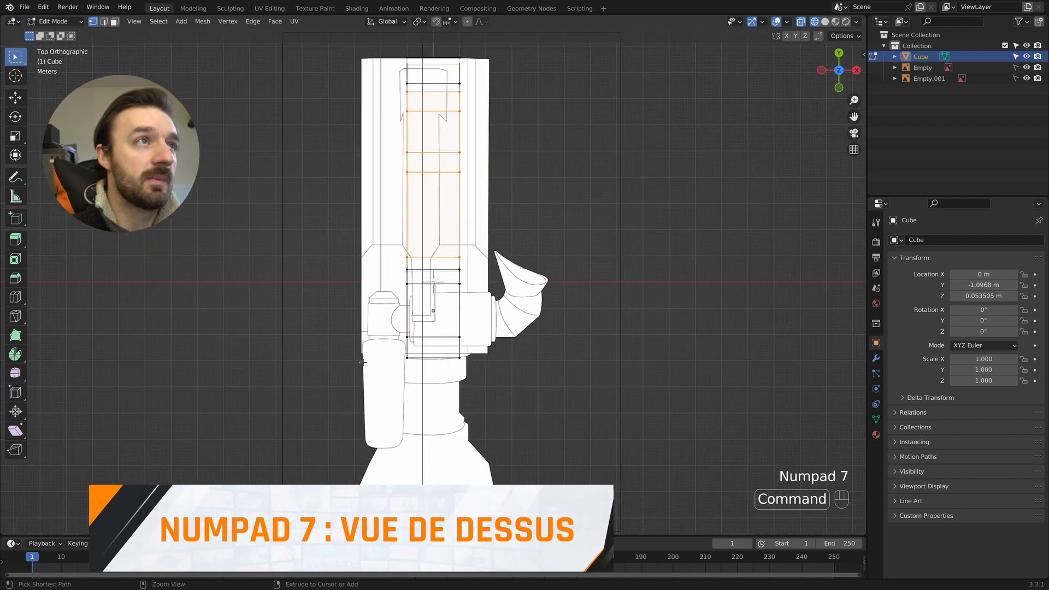
pyautogui.keyDown('super'); pyautogui.scroll(-2, 362, 361); pyautogui.keyUp('super')
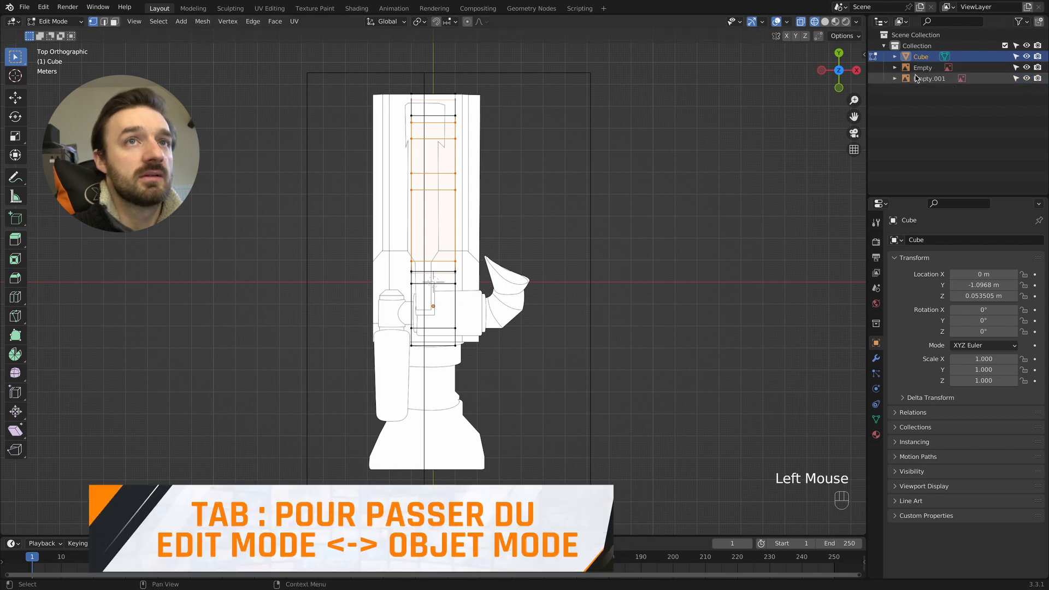
# - Leave Edit Mode and move both reference images about 0.37 m along X to centre them on the body
pyautogui.press('Tab')
pyautogui.moveTo(614, 52); pyautogui.dragTo(397, 83)
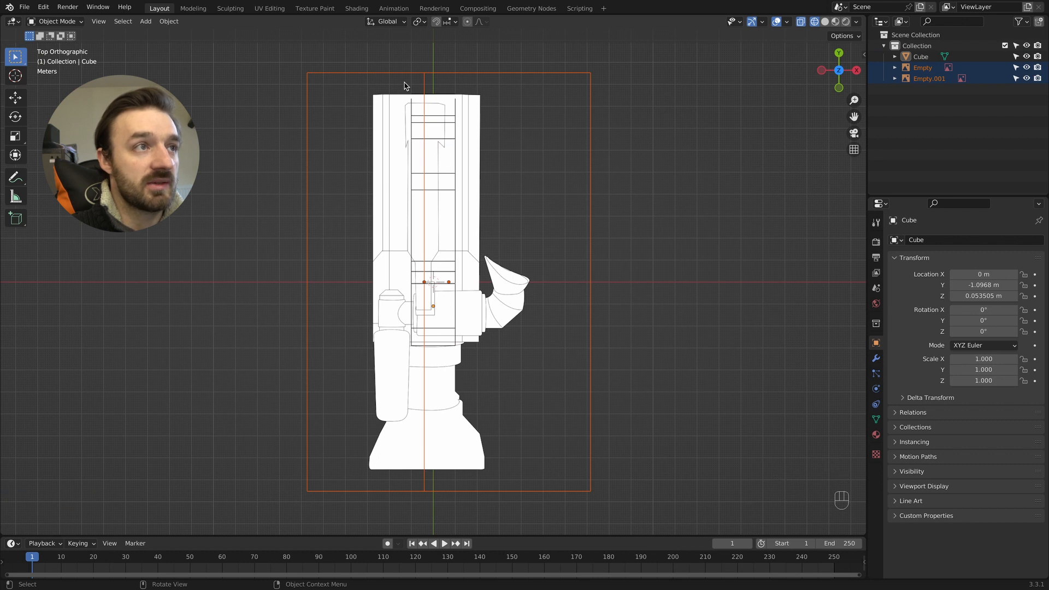
pyautogui.press('g')
pyautogui.press('x')
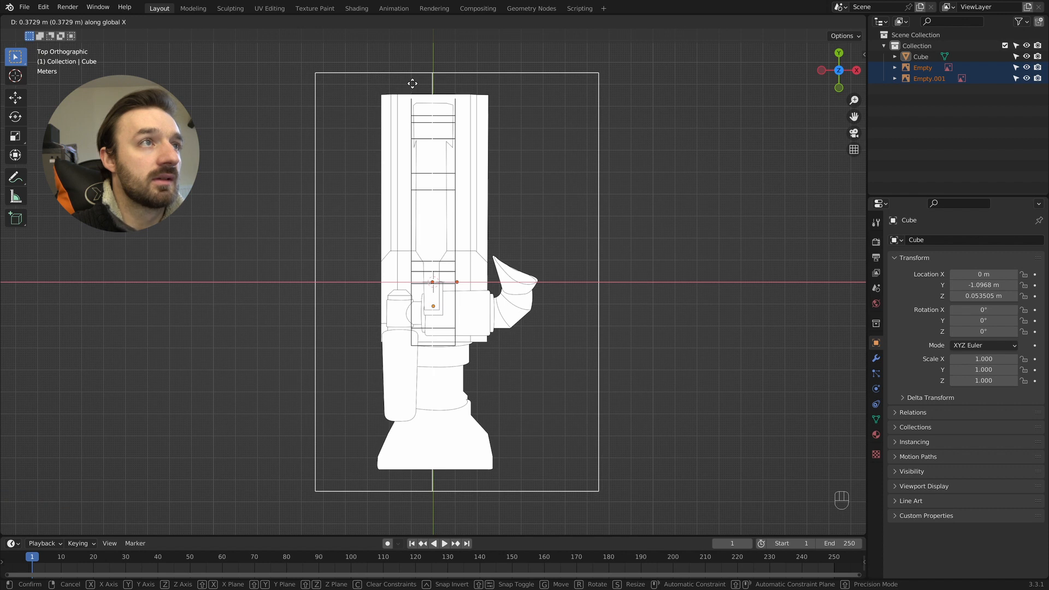
pyautogui.click(413, 84)
# - Scale the cube along X by about 2.365 to match the body's width in the top reference
pyautogui.click(921, 57)
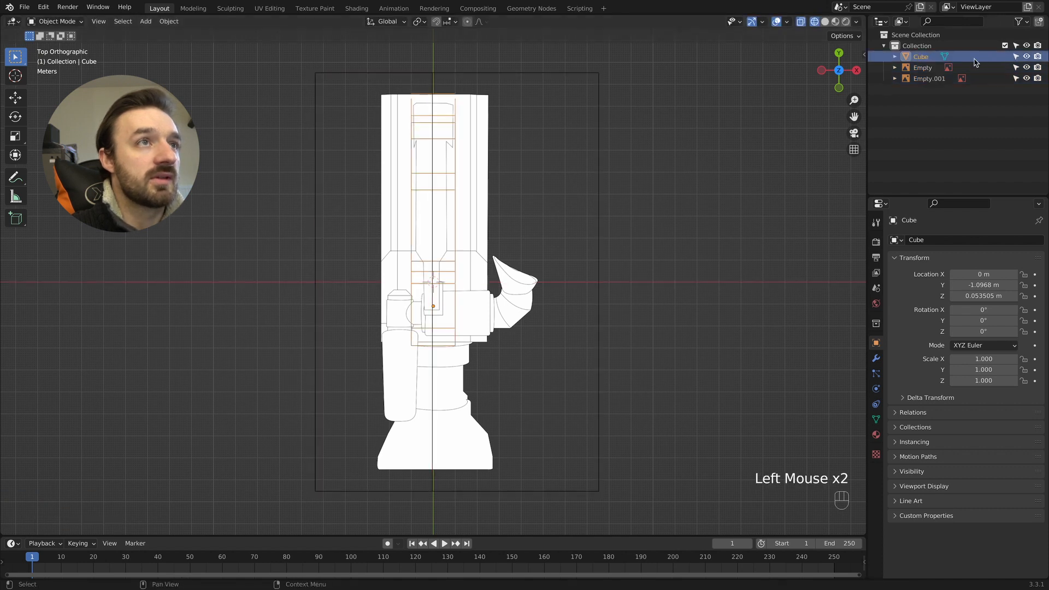
pyautogui.press('s')
pyautogui.press('x')
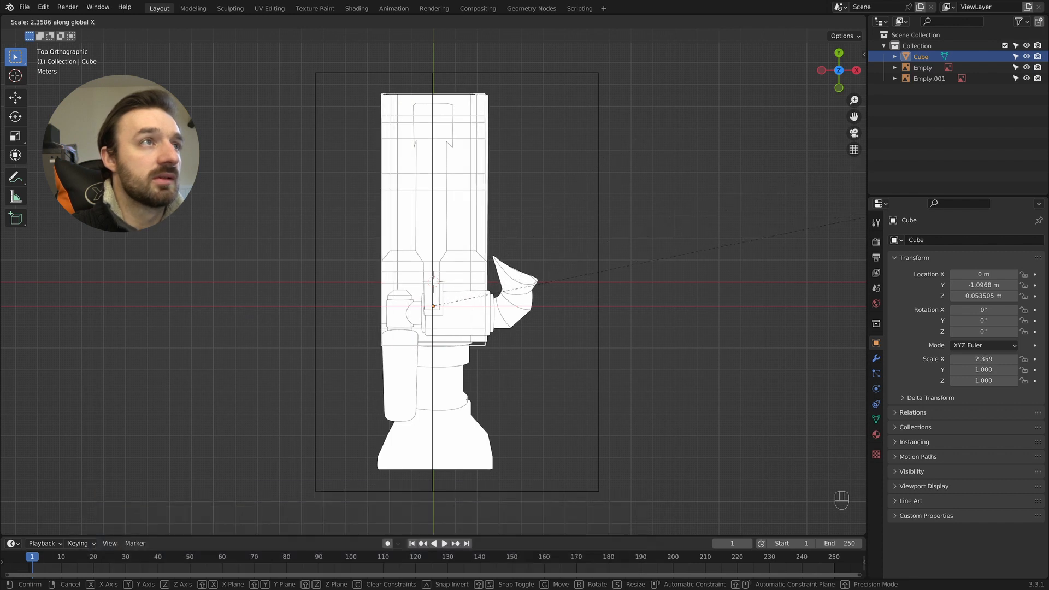
pyautogui.click(445, 86)
# - Shift both reference images about -0.025 m along X to refine their alignment with the cube
pyautogui.click(407, 83)
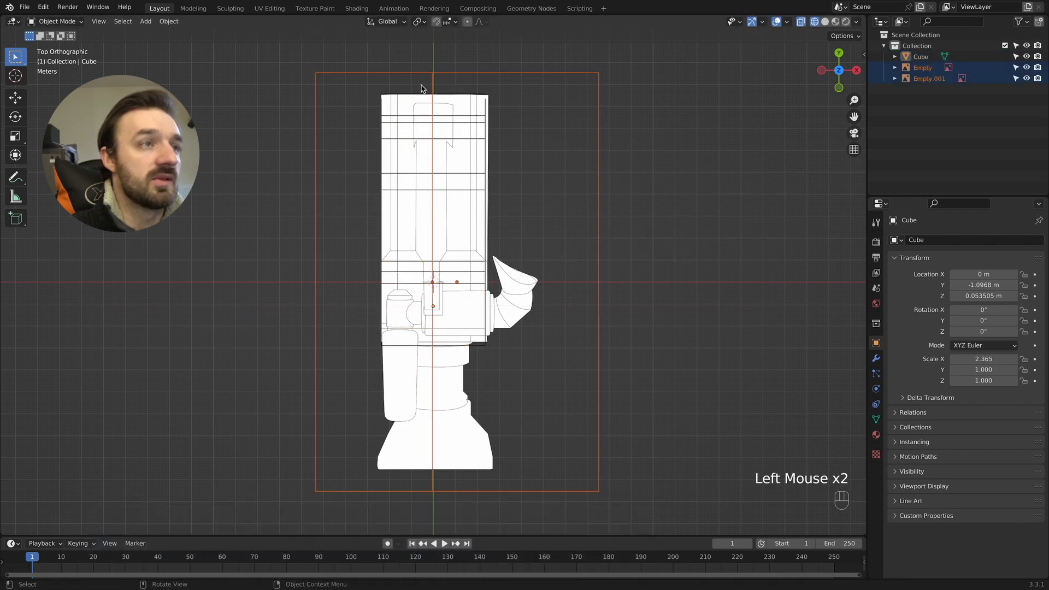
pyautogui.press('g')
pyautogui.press('x')
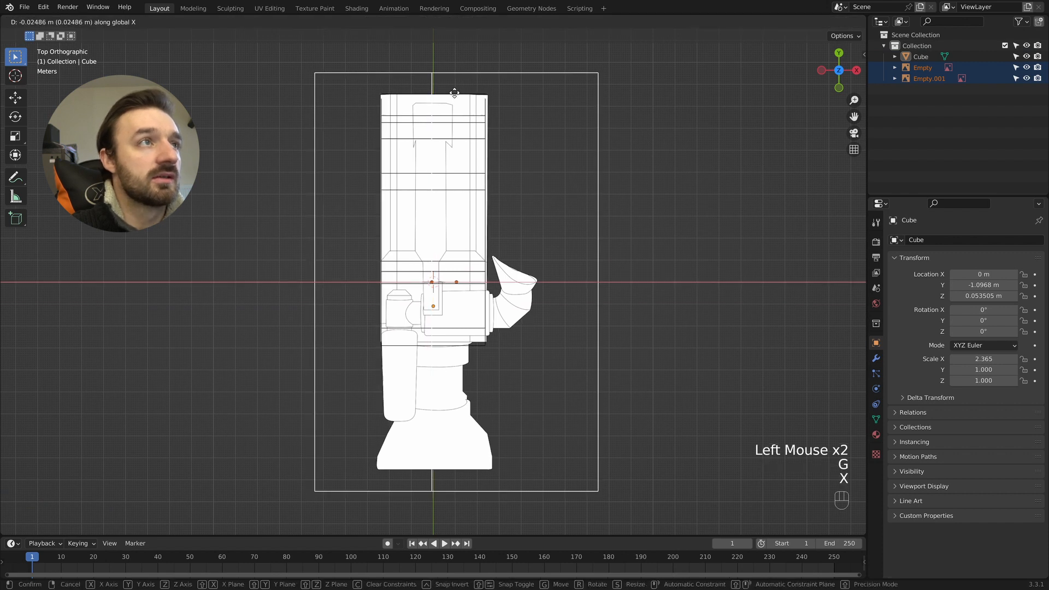
pyautogui.click(454, 93)
# - Widen the cube slightly along X to a scale of about 2.423 so its sides meet the reference outline
pyautogui.click(921, 56)
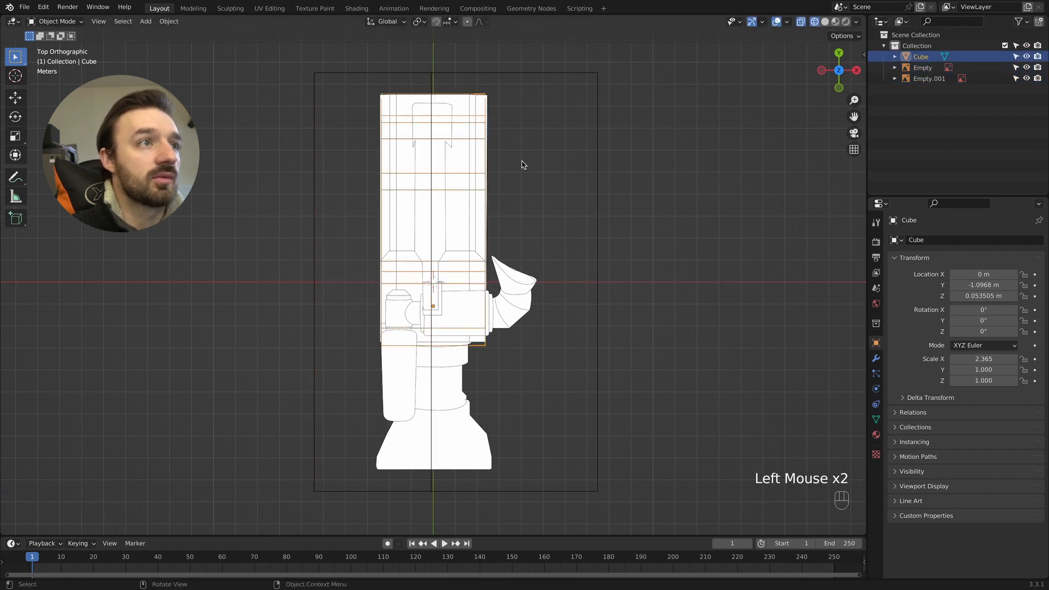
pyautogui.press('s')
pyautogui.press('x')
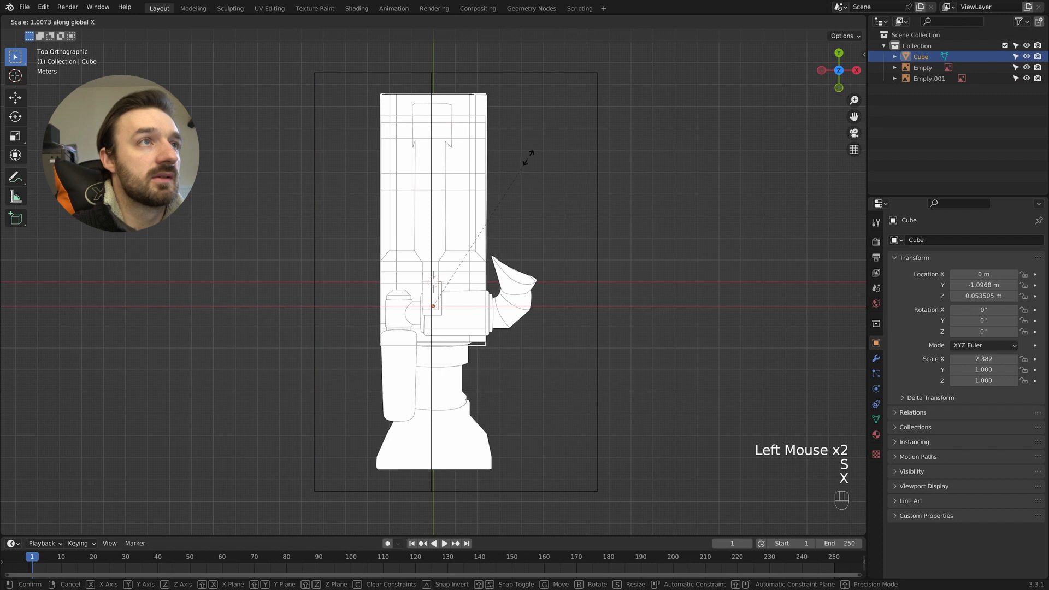
pyautogui.click(538, 157)
# - Return to Edit Mode and scale the selected roof and underside vertices along X by about 0.7 to match the top reference
pyautogui.moveTo(539, 158); pyautogui.dragTo(493, 194, button='middle')
pyautogui.press('Tab')
pyautogui.press('KP_7')
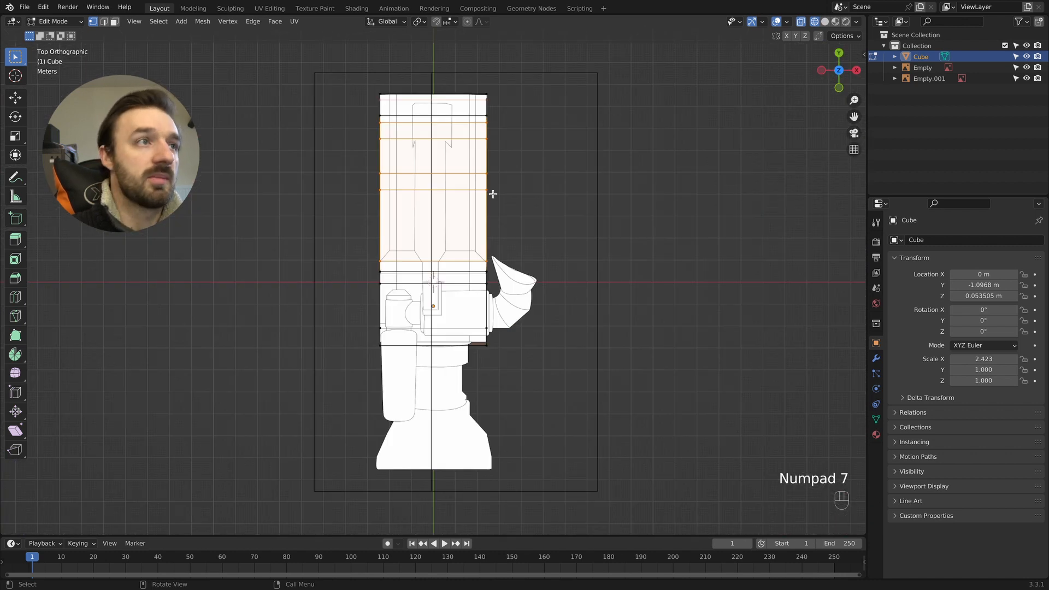
pyautogui.press('s')
pyautogui.press('x')
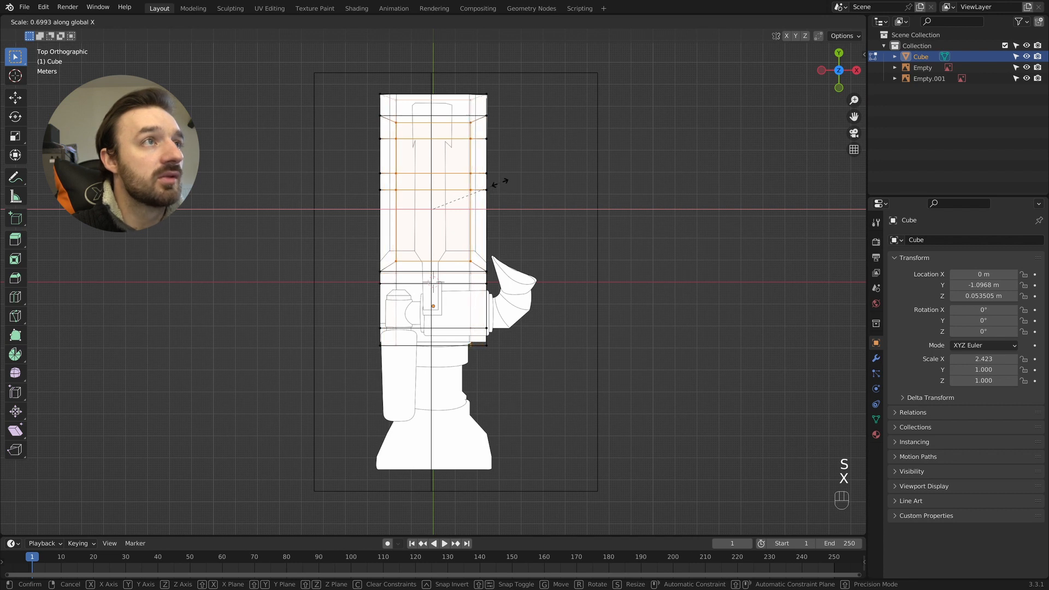
pyautogui.click(499, 183)
pyautogui.scroll(8, 397, 103)
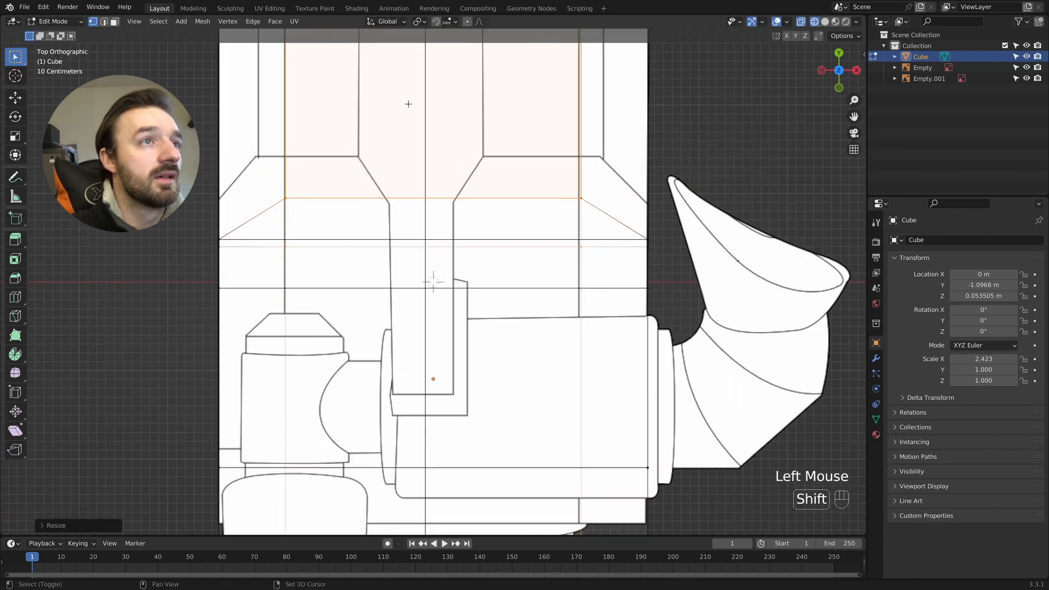
pyautogui.keyDown('shift'); pyautogui.scroll(5, 412, 110); pyautogui.keyUp('shift')
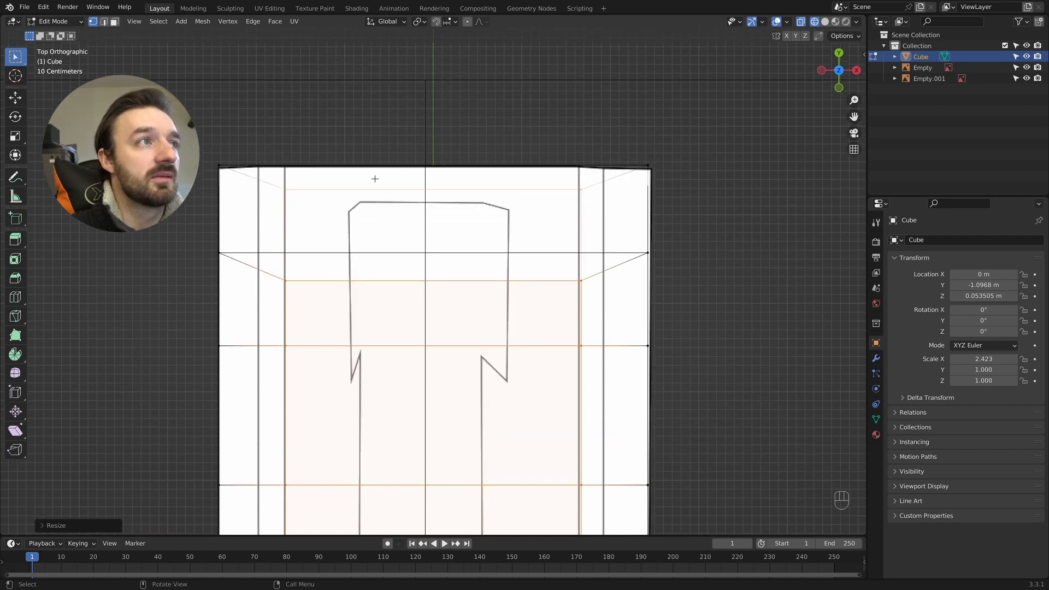
# - Display the body in solid shading and hide both reference images
pyautogui.moveTo(396, 196); pyautogui.dragTo(539, 191, button='middle')
pyautogui.keyDown('super'); pyautogui.scroll(-8, 515, 158); pyautogui.keyUp('super')
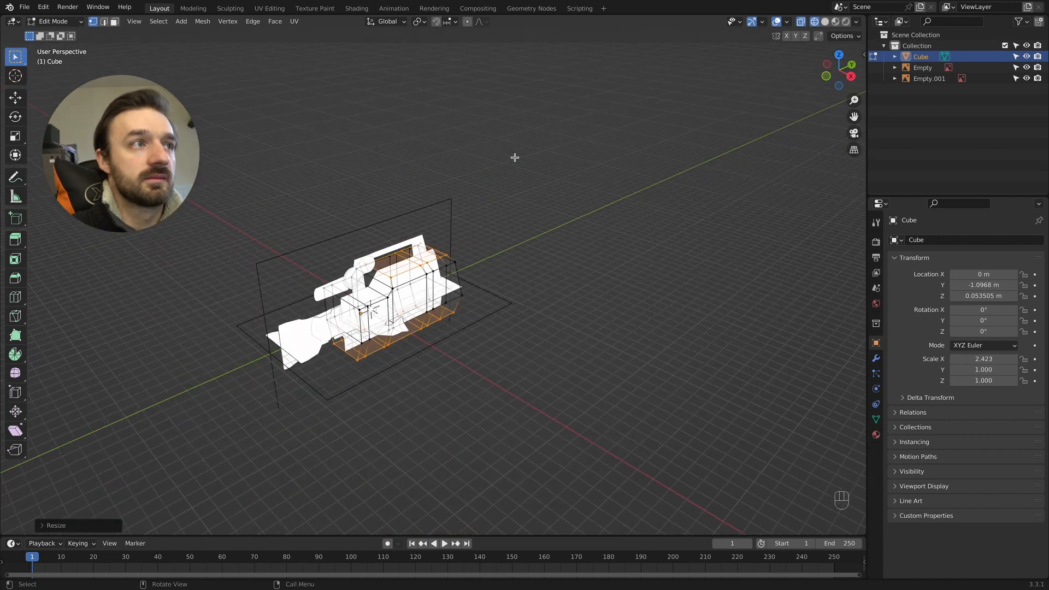
pyautogui.moveTo(515, 158); pyautogui.dragTo(434, 201, button='middle')
pyautogui.press('z')
pyautogui.click(518, 206)
pyautogui.scroll(3, 518, 206)
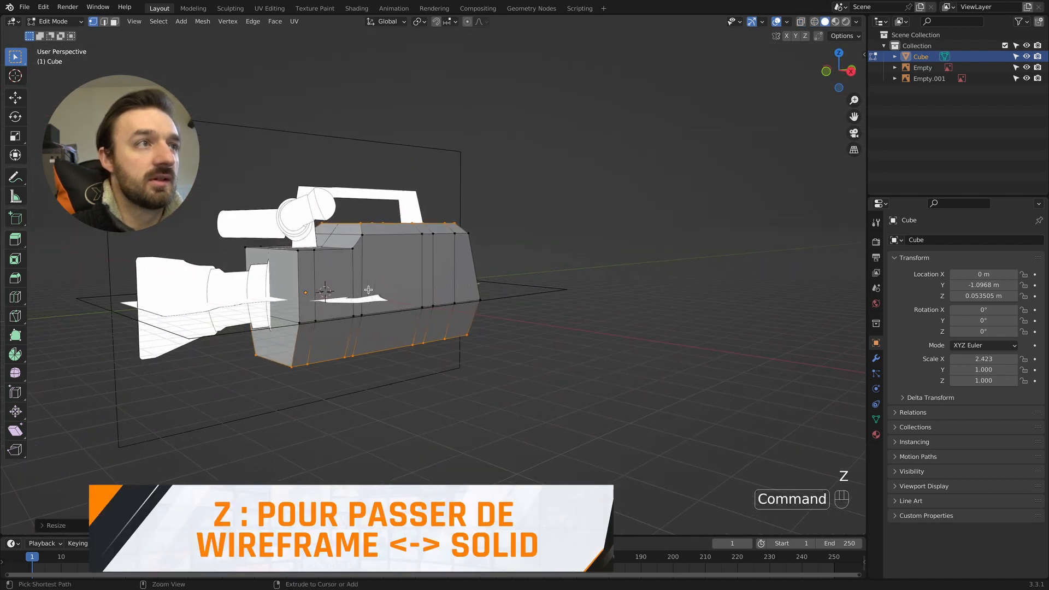
pyautogui.moveTo(1027, 68); pyautogui.dragTo(1027, 79)
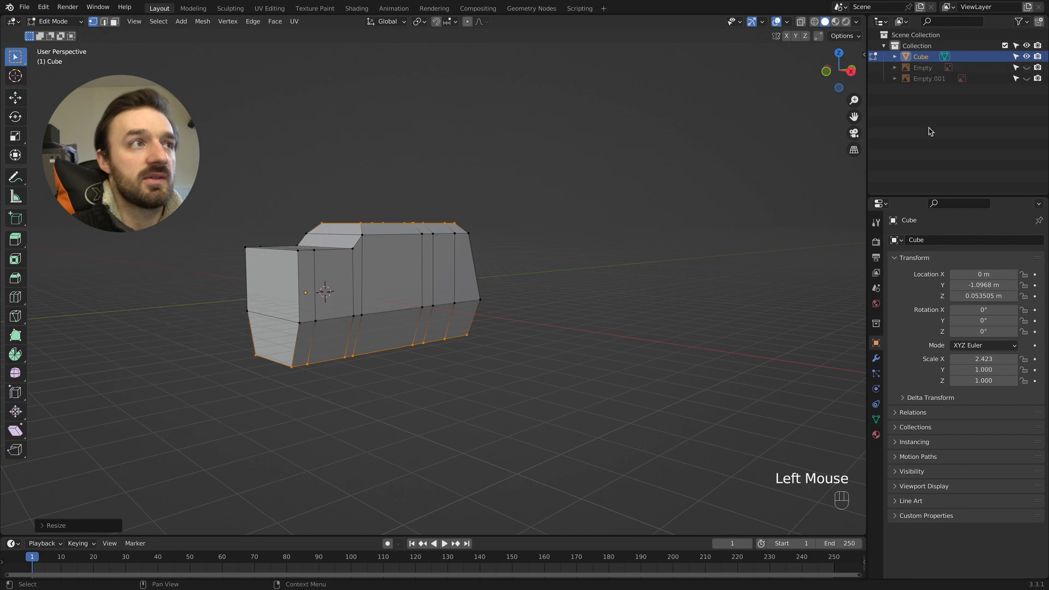
# - Examine the tapered body's overall shape from several angles
pyautogui.hscroll(5, 469, 227)
pyautogui.keyDown('shift'); pyautogui.hscroll(-5, 469, 227); pyautogui.keyUp('shift')
pyautogui.scroll(4, 468, 227)
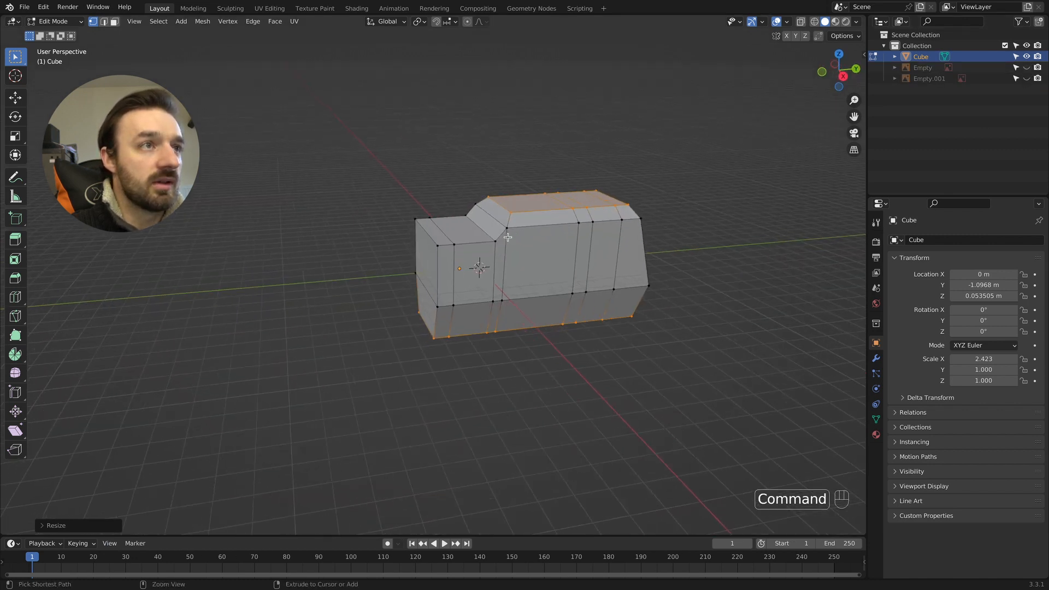
pyautogui.keyDown('super'); pyautogui.scroll(3, 507, 237); pyautogui.keyUp('super')
pyautogui.hscroll(-10, 508, 237)
pyautogui.scroll(-3, 508, 237)
pyautogui.hscroll(4, 508, 237)
pyautogui.hscroll(5, 507, 237)
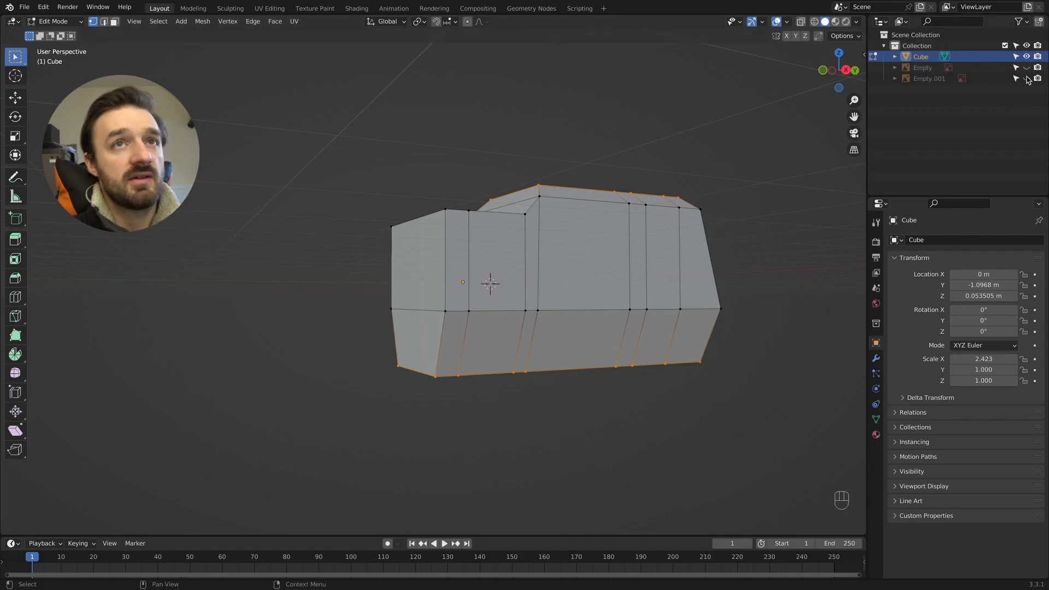
# - Show both reference images again and display the right side view in wireframe
pyautogui.click(1026, 78)
pyautogui.click(1027, 67)
pyautogui.press('KP_3')
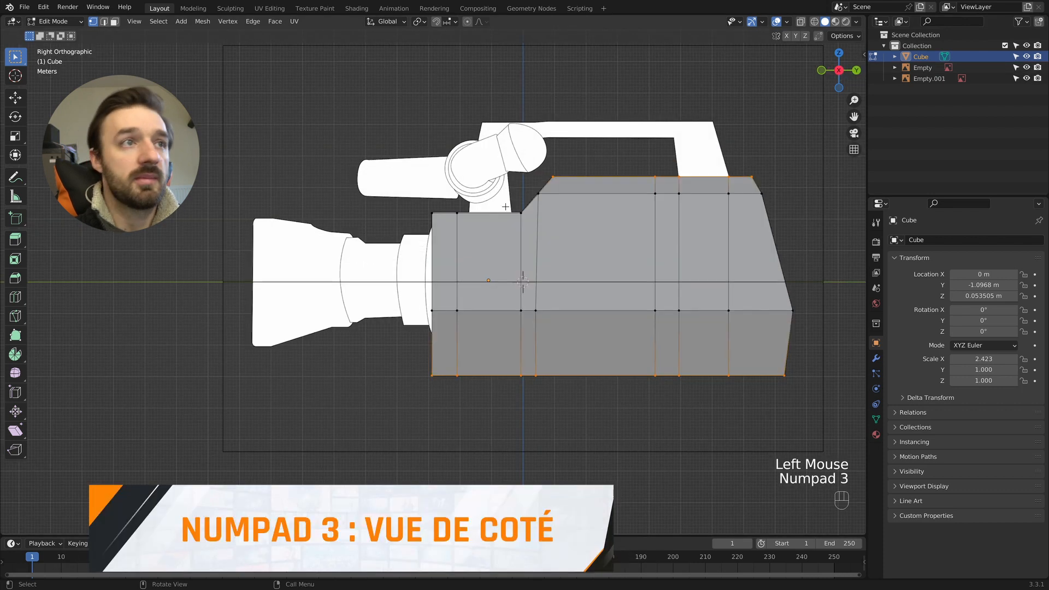
pyautogui.press('z')
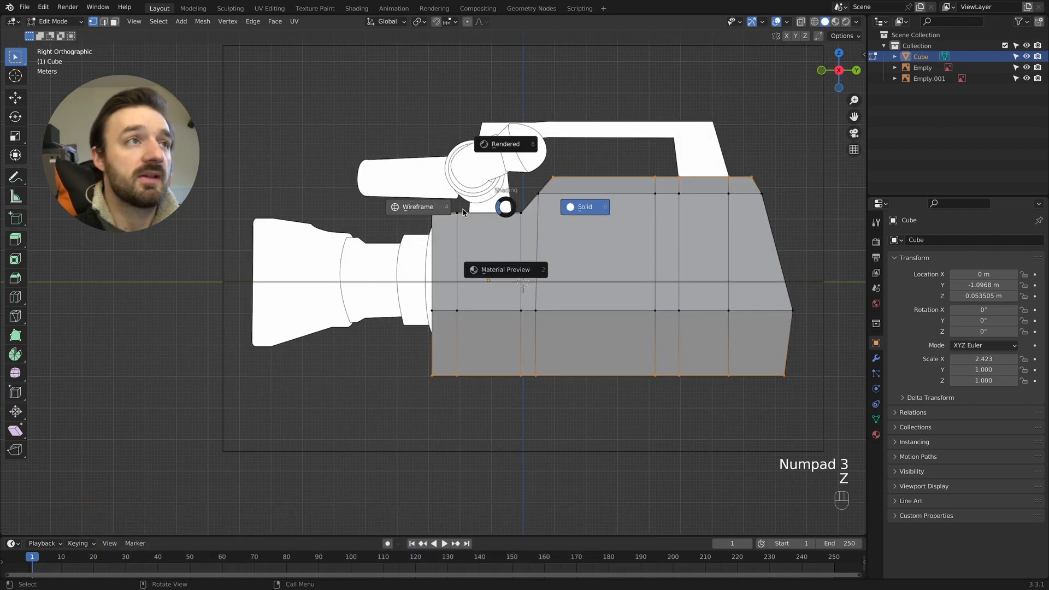
pyautogui.click(429, 209)
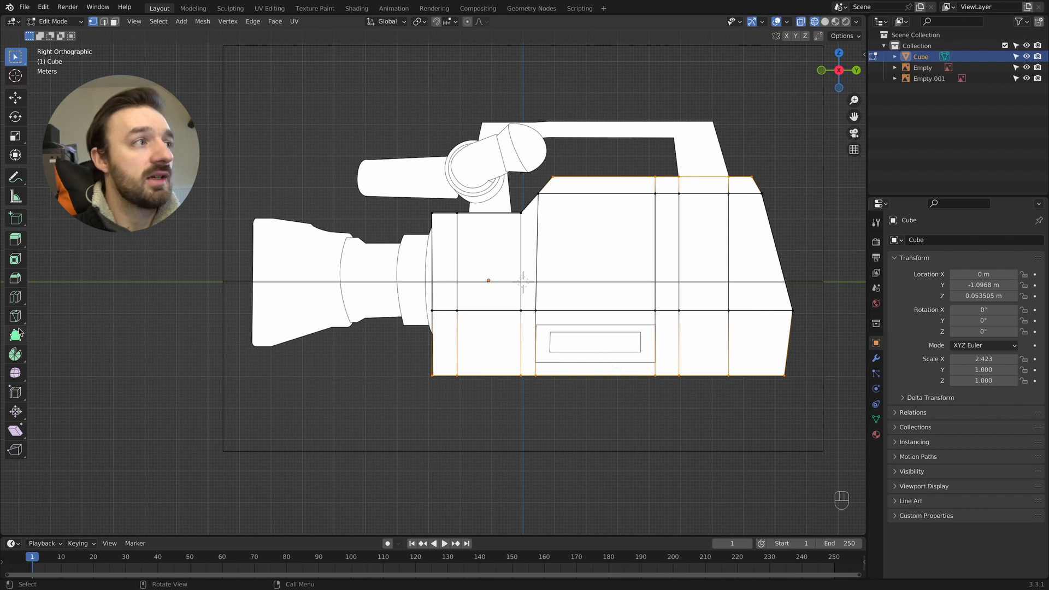
# - Add two horizontal loop cuts across the lower body along the upper and lower edges of the reference's outer side rectangle
pyautogui.click(15, 297)
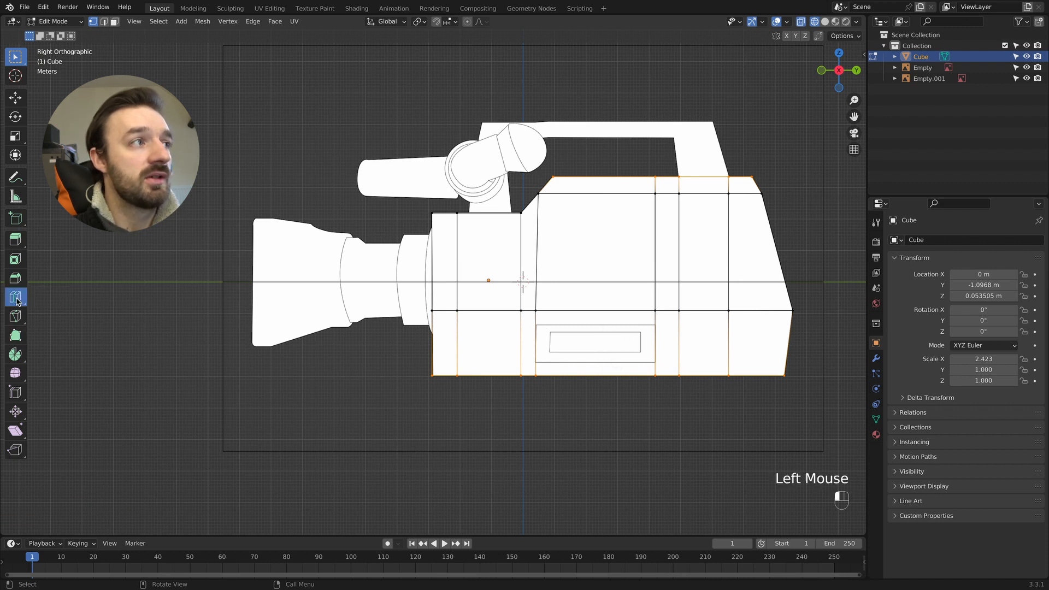
pyautogui.click(526, 331)
pyautogui.click(527, 309)
pyautogui.click(528, 353)
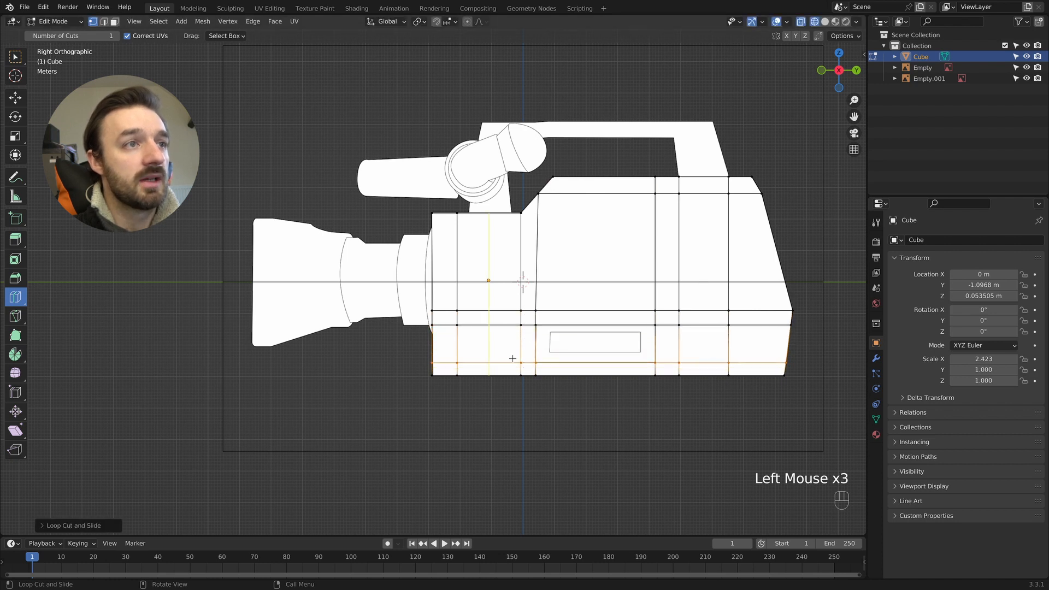
# - Switch to solid shading and face selection, and extrude the rectangular lower side face outward along X
pyautogui.press('z')
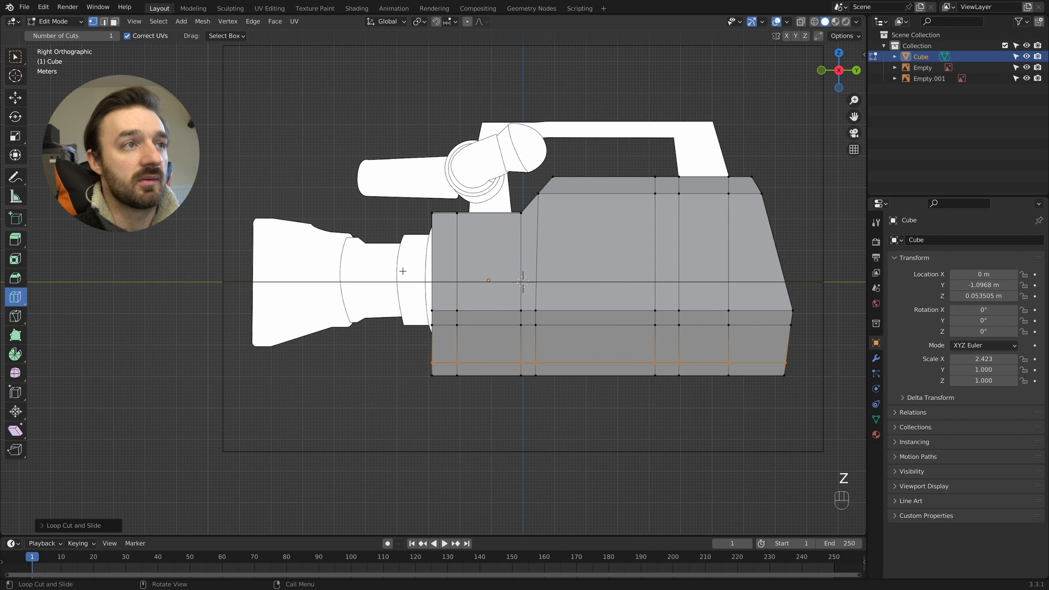
pyautogui.press('3')
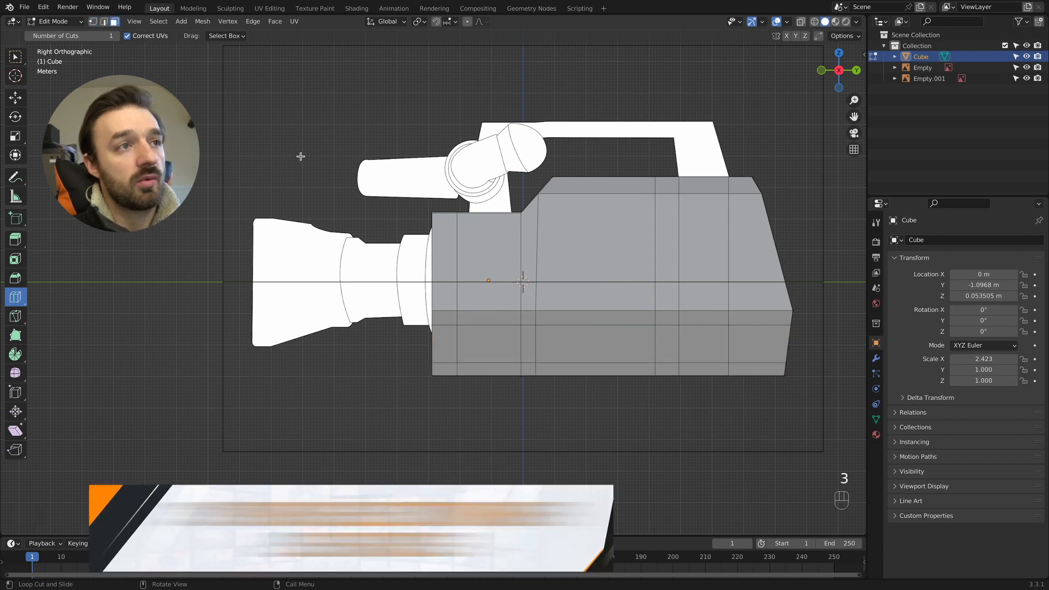
pyautogui.click(15, 57)
pyautogui.click(601, 353)
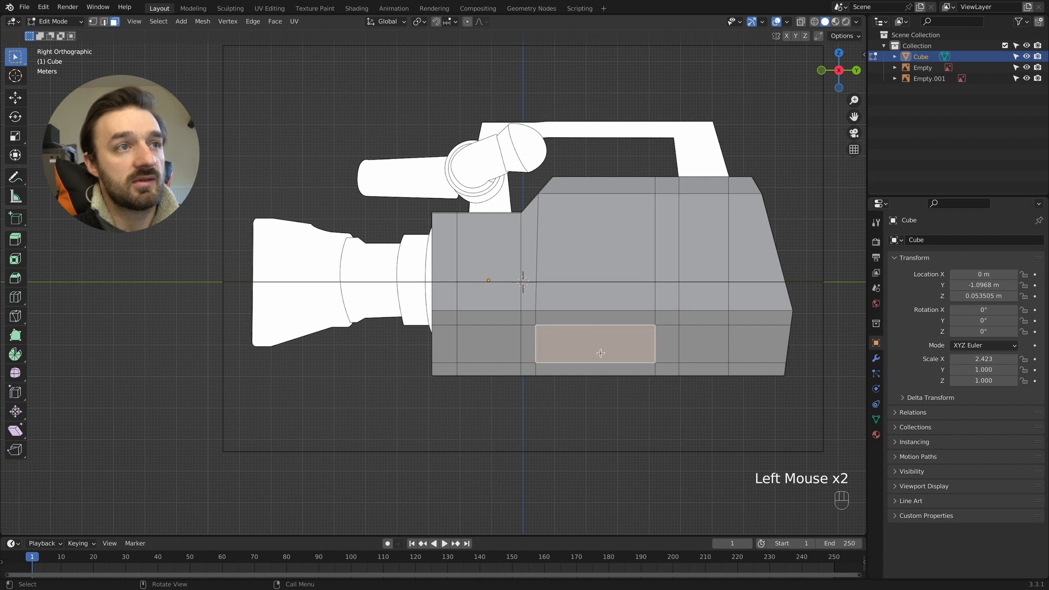
pyautogui.moveTo(602, 344); pyautogui.dragTo(601, 344, button='middle')
pyautogui.press('e')
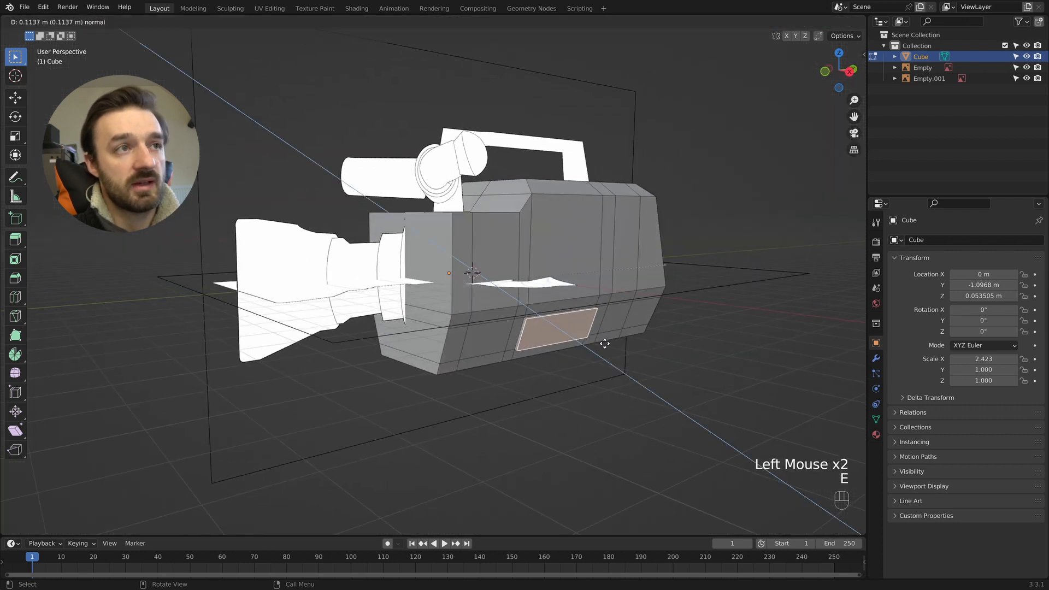
pyautogui.press('x')
pyautogui.click(607, 344)
# - Flatten the extruded side face by scaling it to 0 along X
pyautogui.press('s')
pyautogui.press('x')
pyautogui.press('KP_0')
pyautogui.press('KP_Enter')
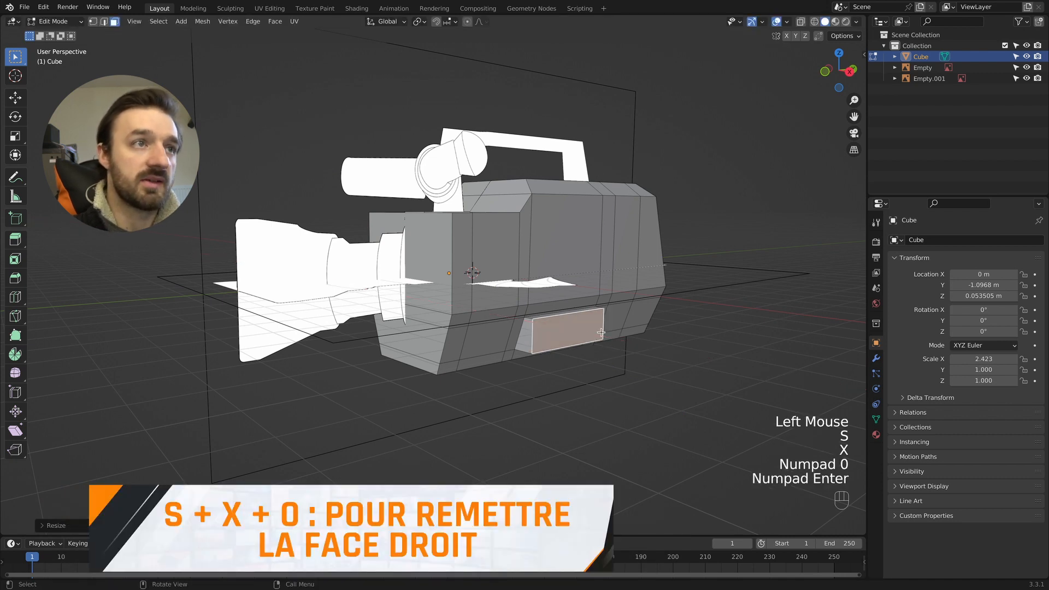
pyautogui.scroll(3, 601, 333)
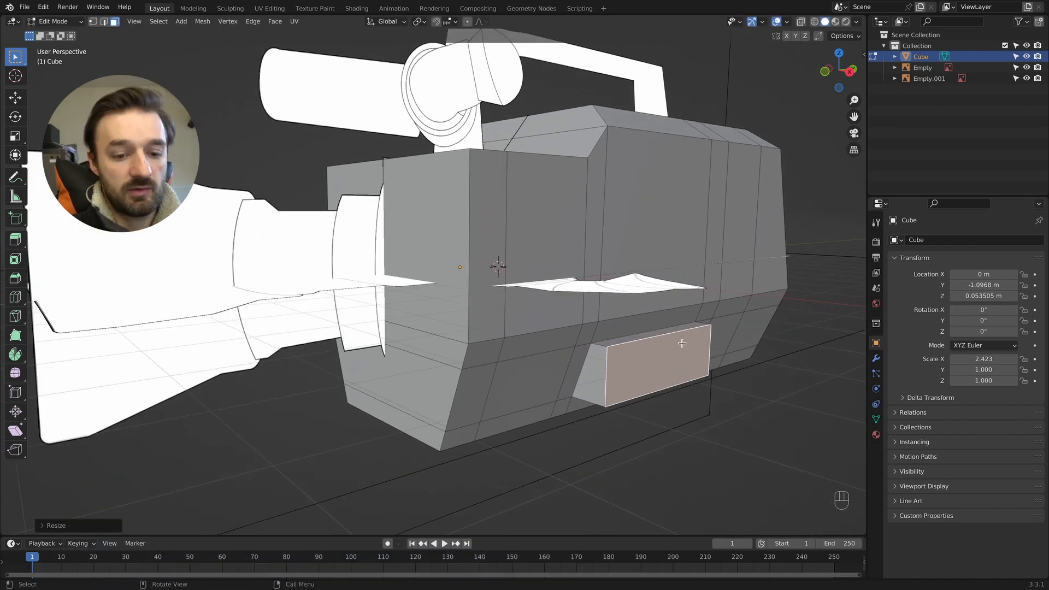
# - Inset the extruded side face about 0.14 m and, in the right wireframe view, scale it down towards the reference's inner rectangle
pyautogui.press('i')
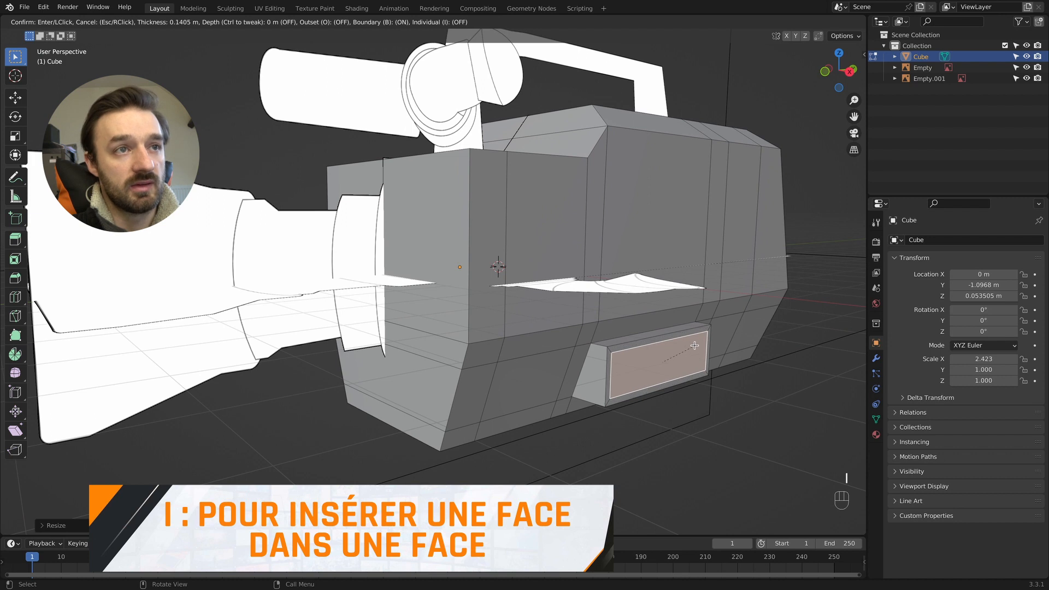
pyautogui.click(694, 345)
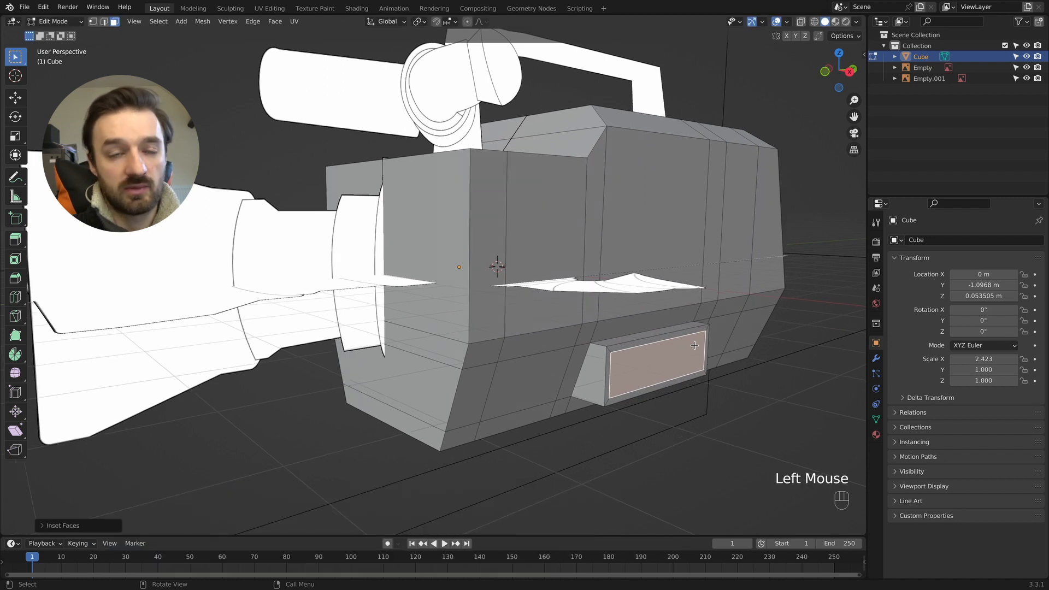
pyautogui.press('KP_3')
pyautogui.press('z')
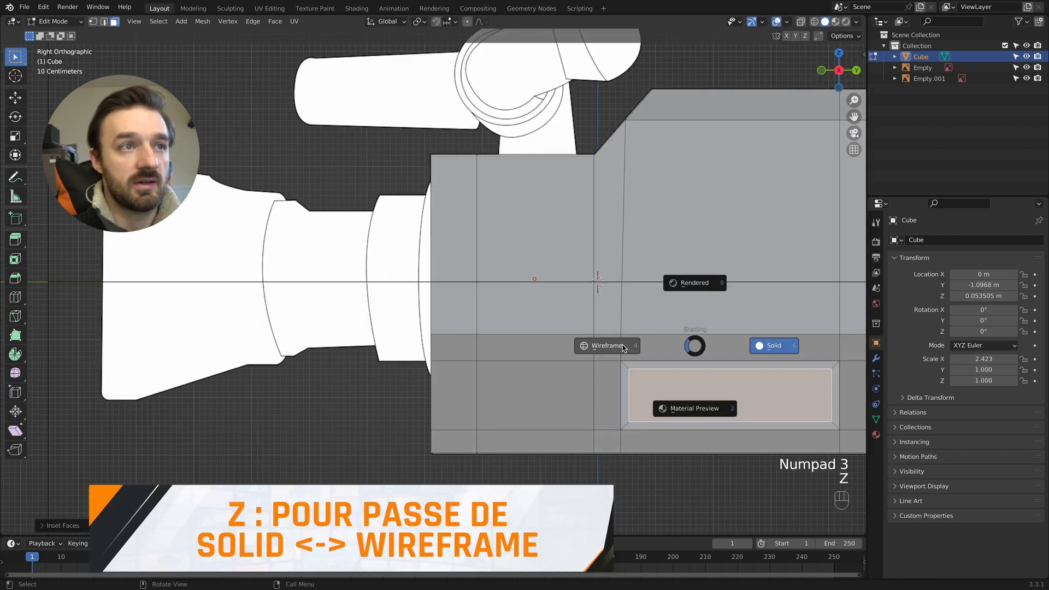
pyautogui.click(664, 346)
pyautogui.keyDown('shift'); pyautogui.moveTo(664, 345); pyautogui.dragTo(615, 345, button='middle'); pyautogui.keyUp('shift')
pyautogui.press('s')
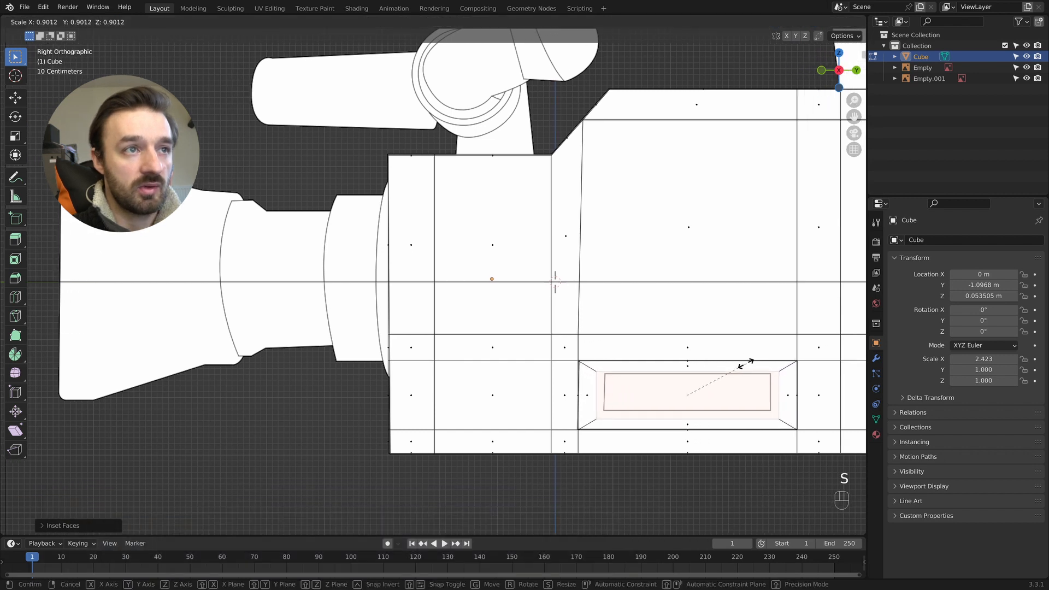
pyautogui.click(739, 364)
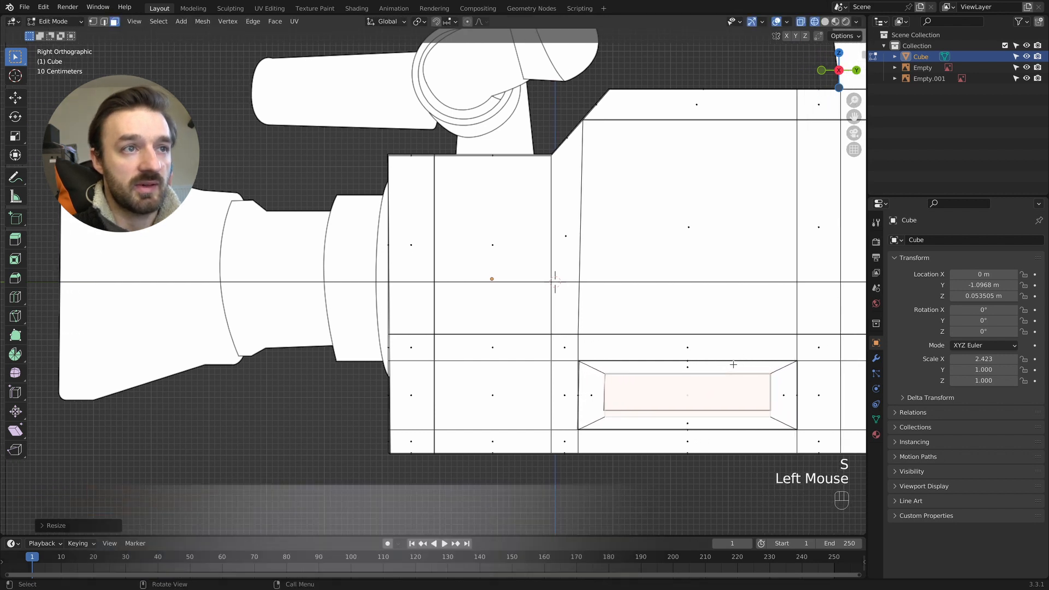
# - Move the inset face's lower edge up about 0.11 m along Z to the reference's inner rectangle
pyautogui.press('2')
pyautogui.click(663, 417)
pyautogui.click(663, 416)
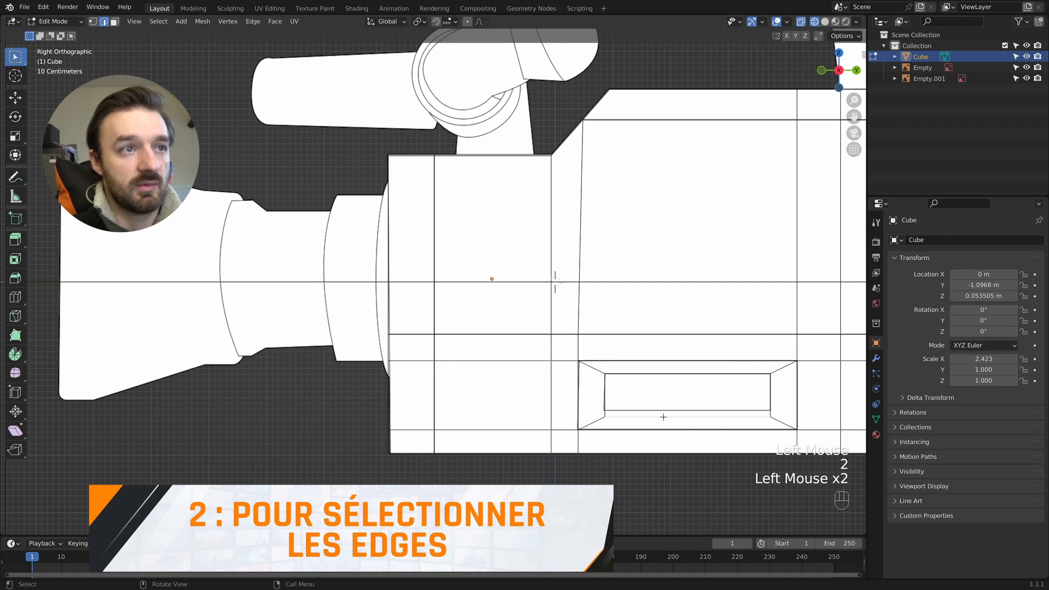
pyautogui.press('g')
pyautogui.press('z')
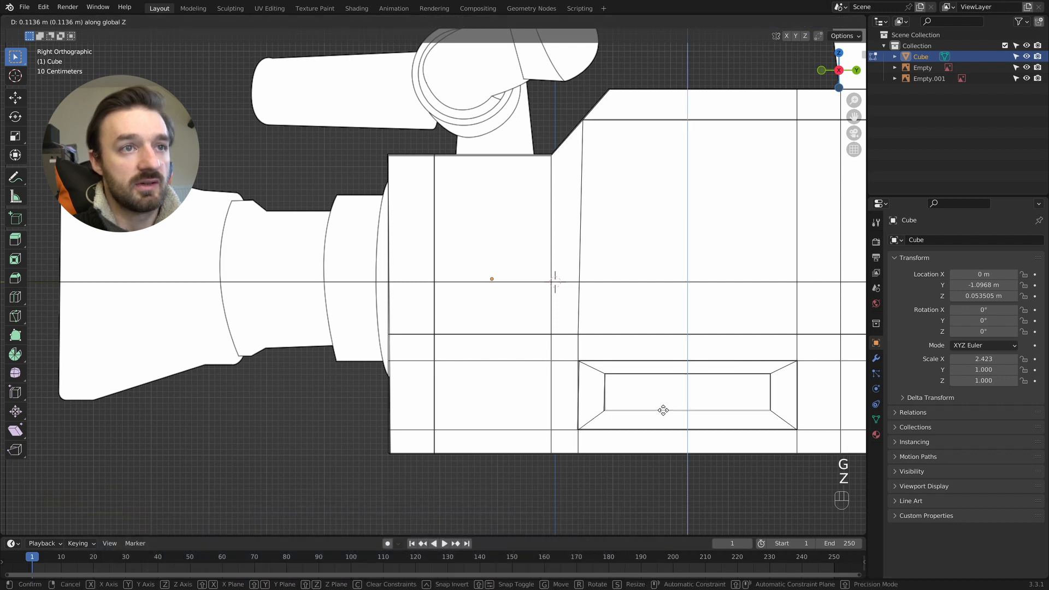
pyautogui.click(663, 410)
pyautogui.scroll(-1, 628, 377)
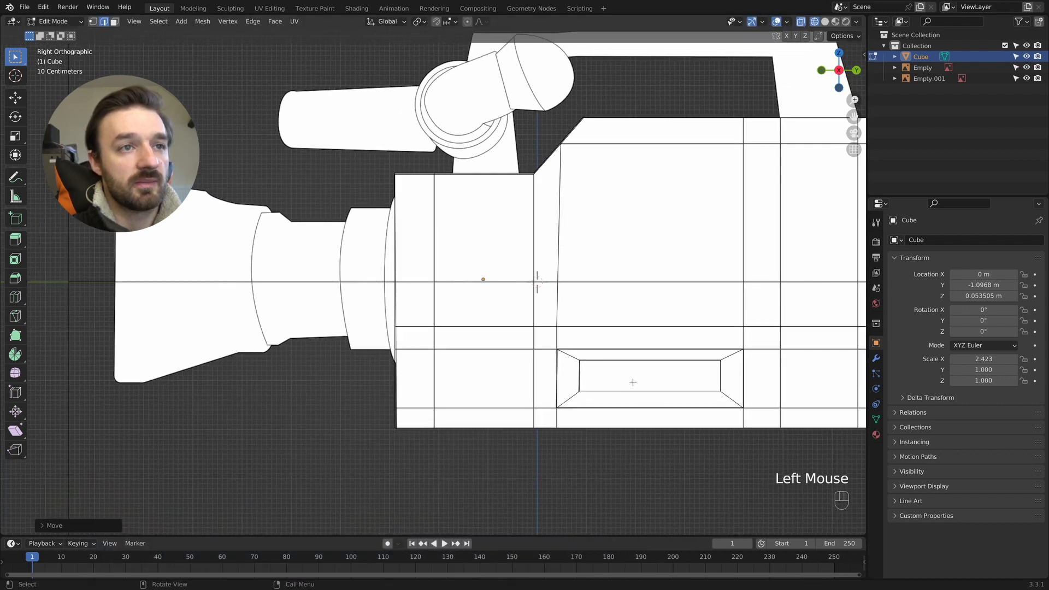
# - Return to solid shading and extrude the inset side face about 0.35 m inward to form a recess
pyautogui.press('z')
pyautogui.press('Tab')
pyautogui.press('Tab')
pyautogui.moveTo(709, 382); pyautogui.dragTo(658, 384, button='middle')
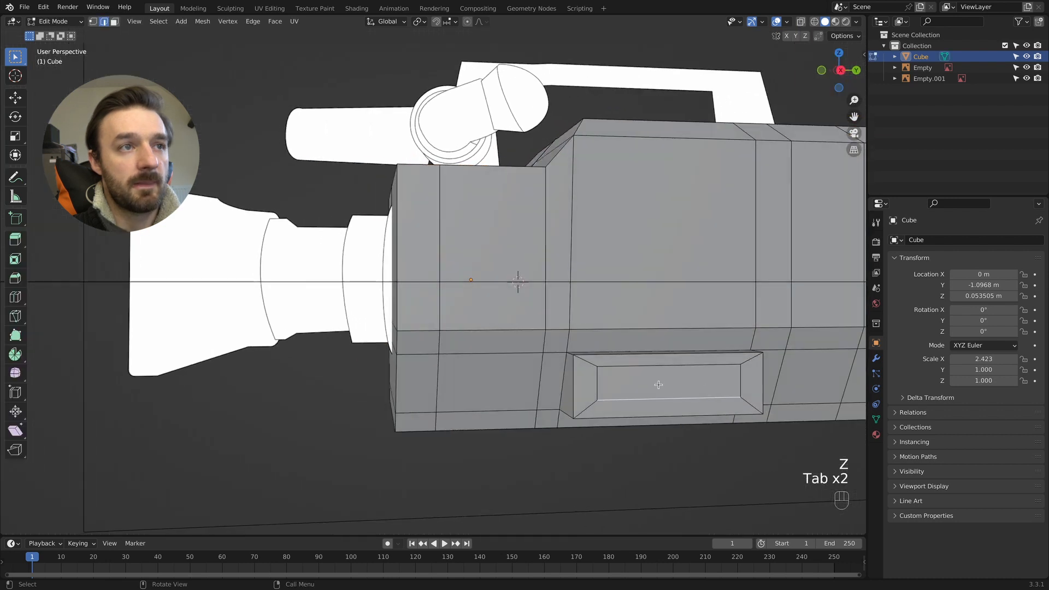
pyautogui.press('3')
pyautogui.click(657, 383)
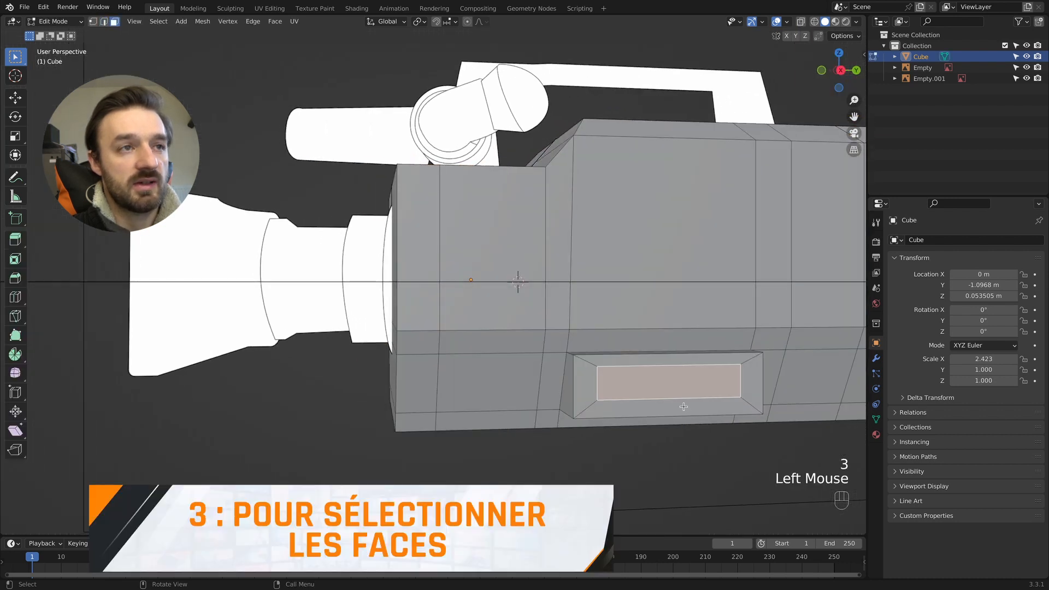
pyautogui.press('e')
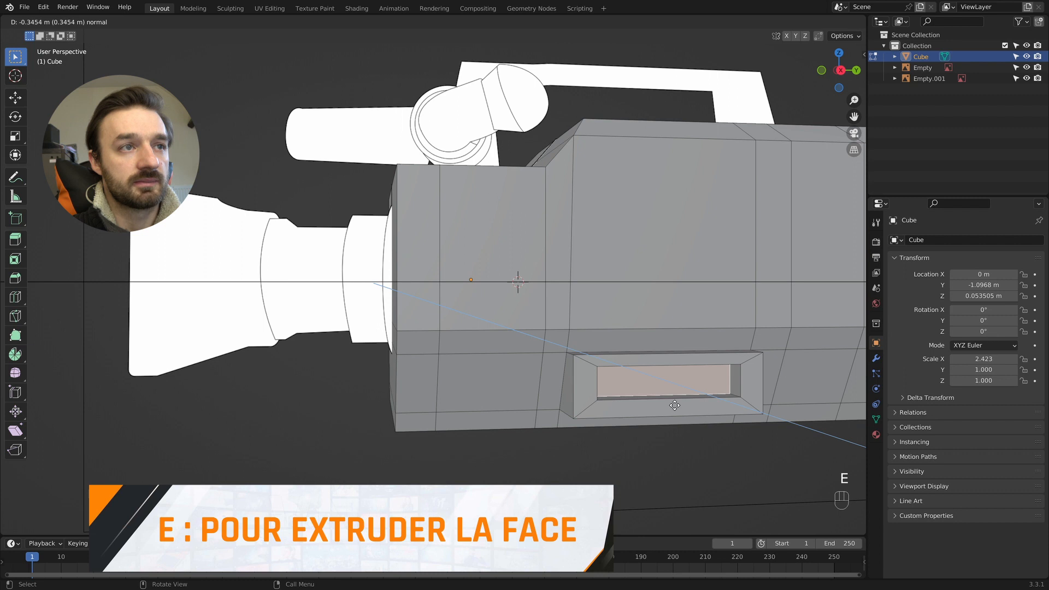
pyautogui.click(675, 405)
pyautogui.press('Tab')
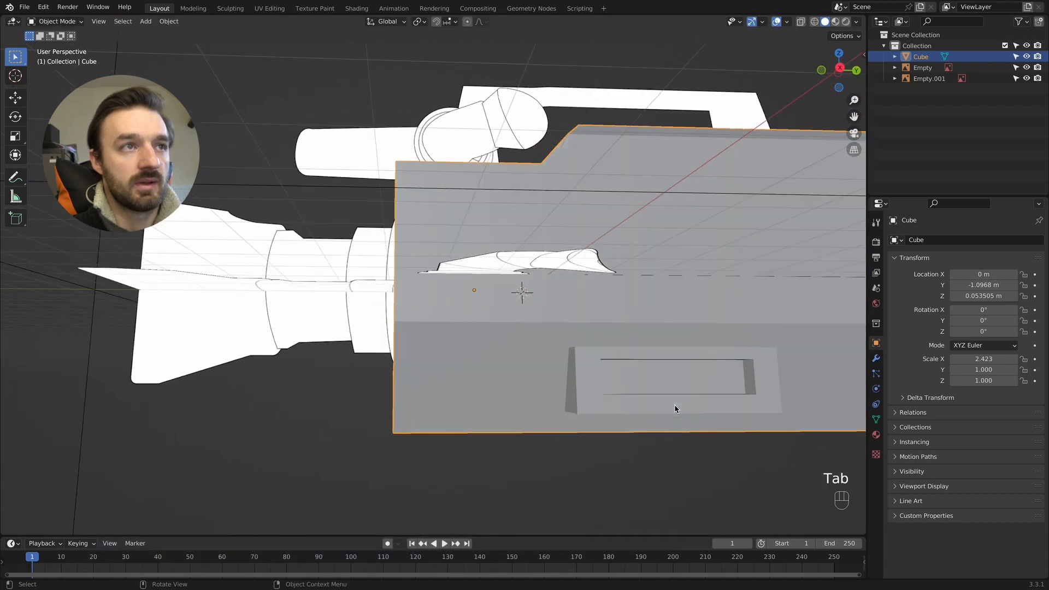
pyautogui.moveTo(675, 409); pyautogui.dragTo(678, 409, button='middle')
# - Select the three large adjoining upper faces on the opposite side of the body and inset them together
pyautogui.click(522, 215)
pyautogui.press('Tab')
pyautogui.moveTo(522, 214); pyautogui.dragTo(503, 210, button='middle')
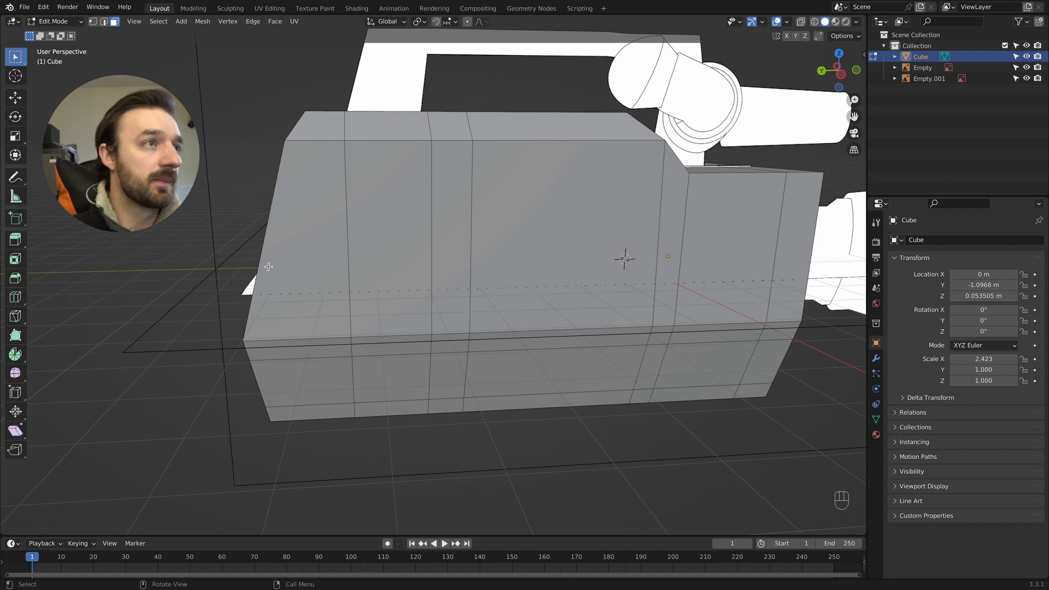
pyautogui.click(386, 241)
pyautogui.press('3')
pyautogui.keyDown('shift'); pyautogui.click(445, 231); pyautogui.keyUp('shift')
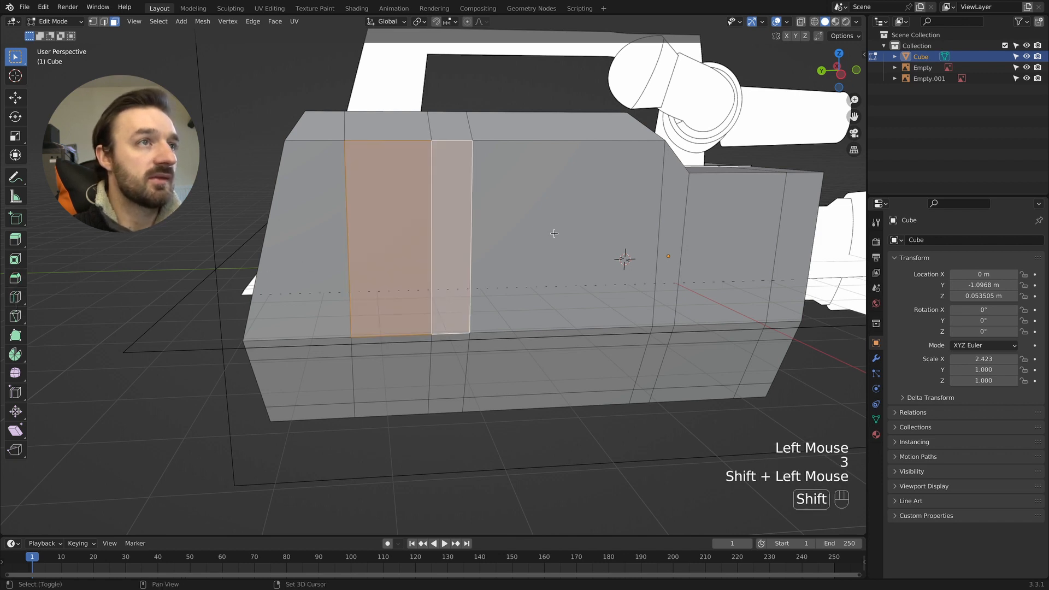
pyautogui.keyDown('shift'); pyautogui.click(571, 245); pyautogui.keyUp('shift')
pyautogui.press('i')
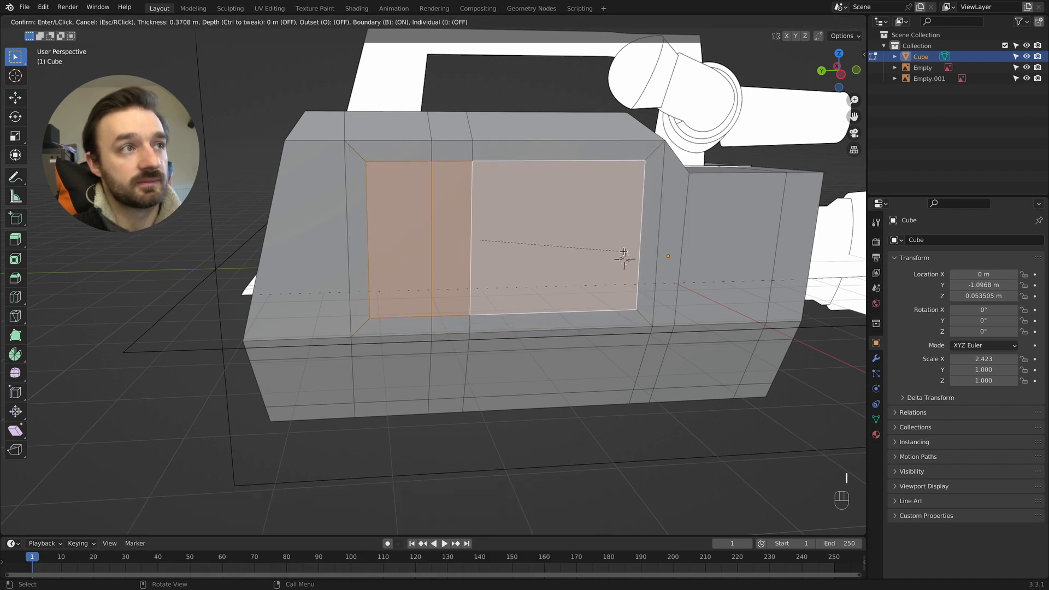
pyautogui.click(618, 252)
pyautogui.moveTo(618, 251); pyautogui.dragTo(435, 205, button='middle')
# - Add a lengthwise loop cut down the middle of the body and check it from the top view
pyautogui.press('KP_3')
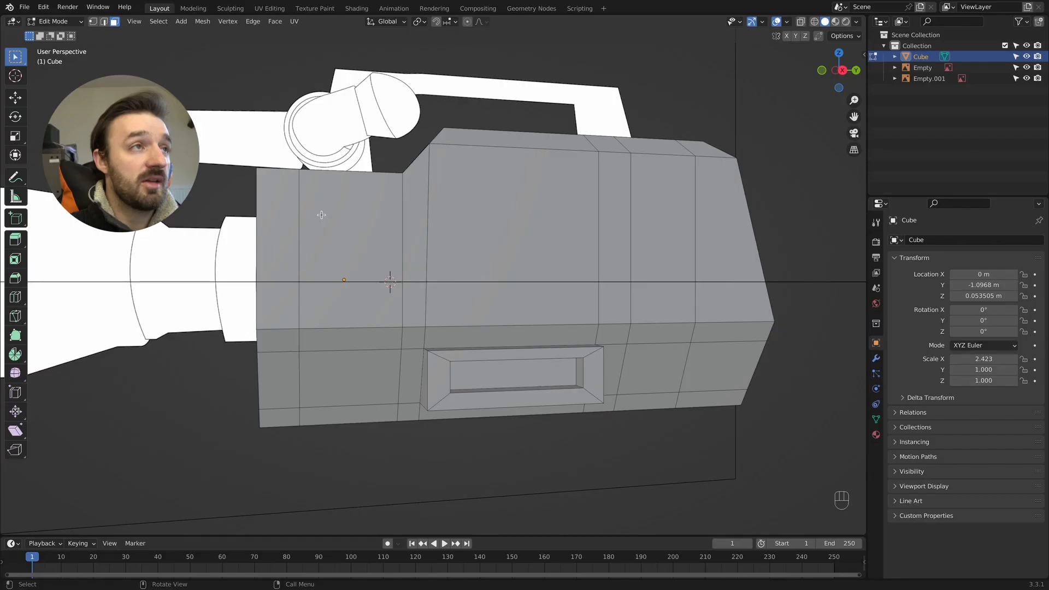
pyautogui.moveTo(386, 276); pyautogui.dragTo(306, 221, button='middle')
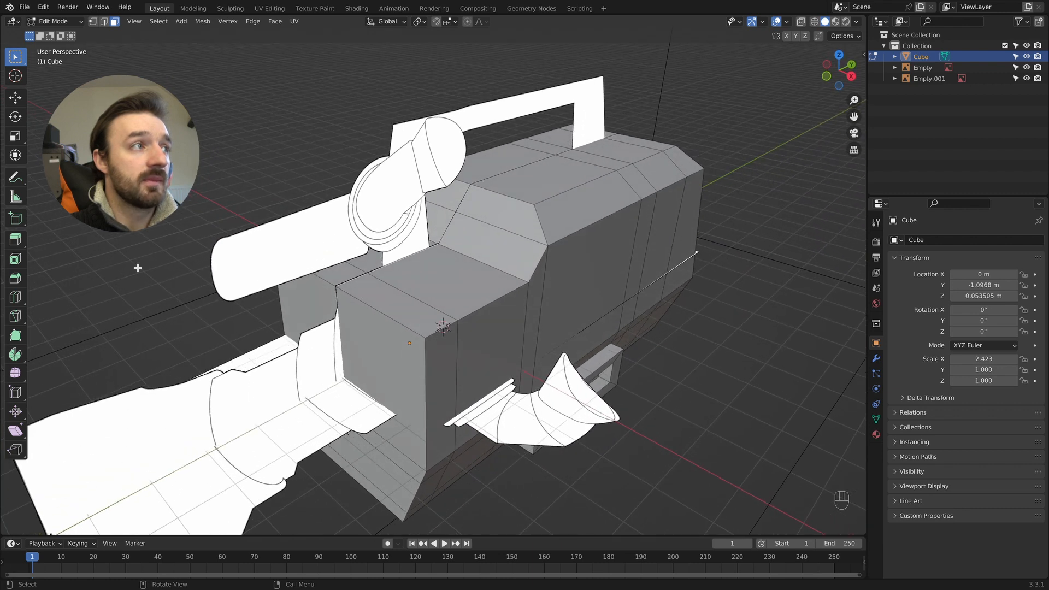
pyautogui.click(15, 296)
pyautogui.click(440, 173)
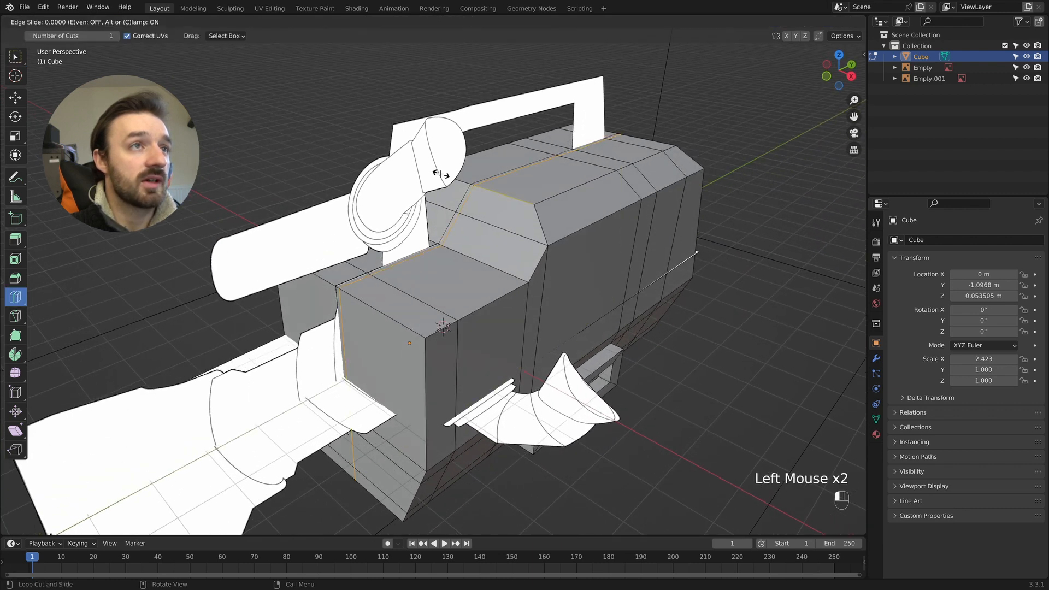
pyautogui.press('KP_7')
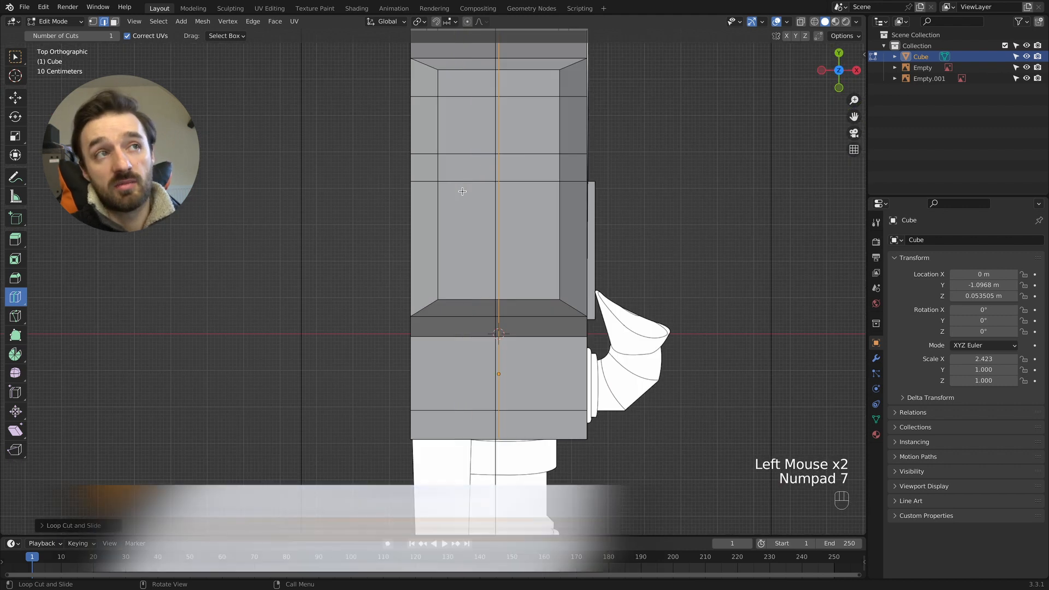
# - In wireframe, bevel the centre edge loop to a width of 0.385 m around the reference handle, and restore solid shading
pyautogui.press('z')
pyautogui.click(348, 193)
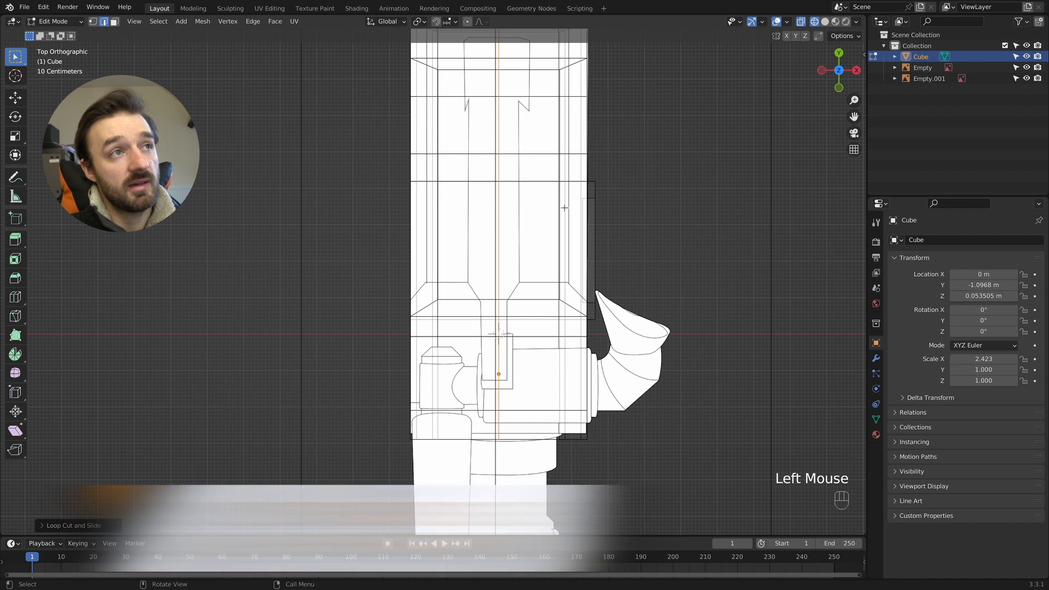
pyautogui.hotkey('ctrl', 'b')
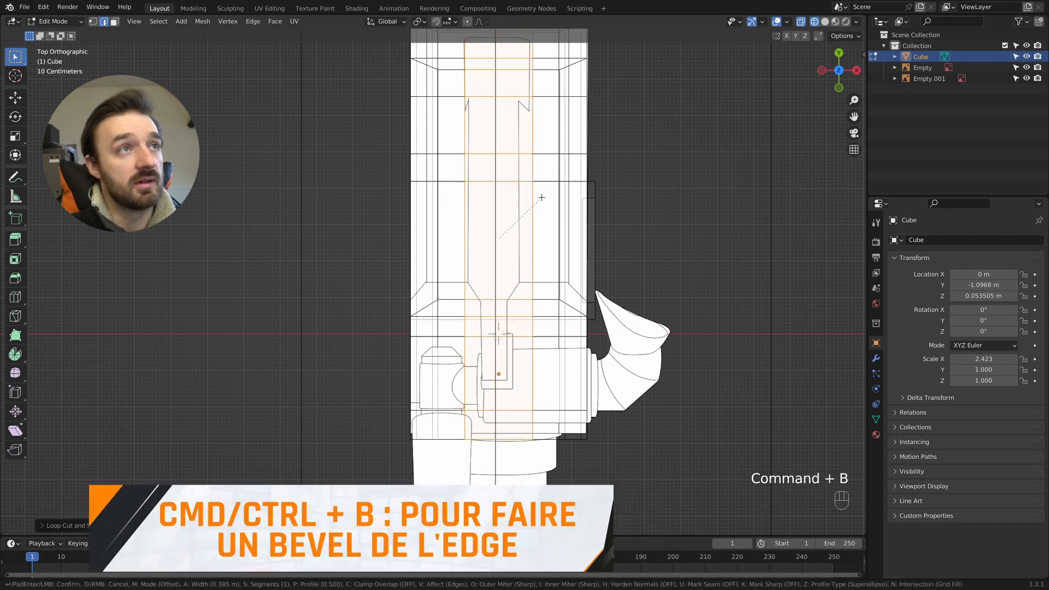
pyautogui.click(541, 198)
pyautogui.press('z')
pyautogui.moveTo(697, 224); pyautogui.dragTo(338, 312, button='middle')
# - Inset the middle top face on the body's lower front section by about 0.3 m where the handle's front post meets it
pyautogui.press('3')
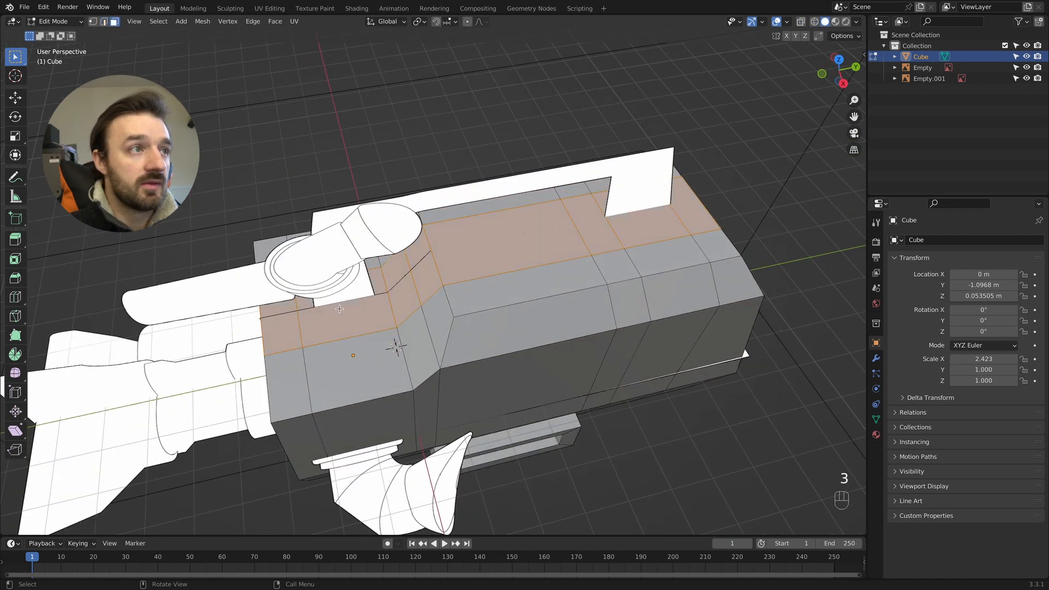
pyautogui.click(347, 310)
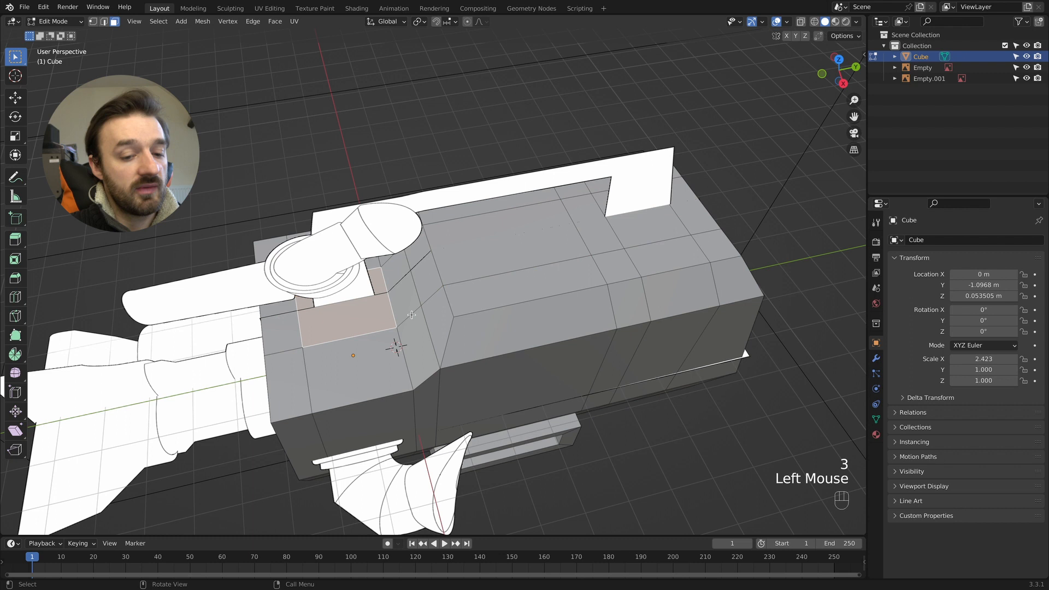
pyautogui.press('i')
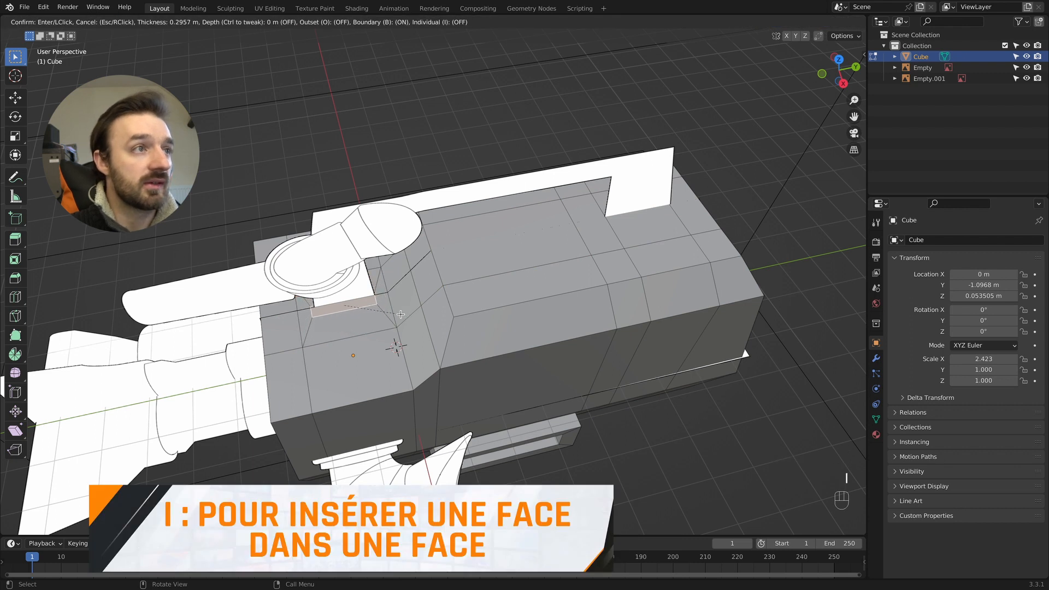
pyautogui.click(400, 314)
# - In the top wireframe view, widen the inset face along X about 2.46 times to match the reference handle post
pyautogui.press('KP_7')
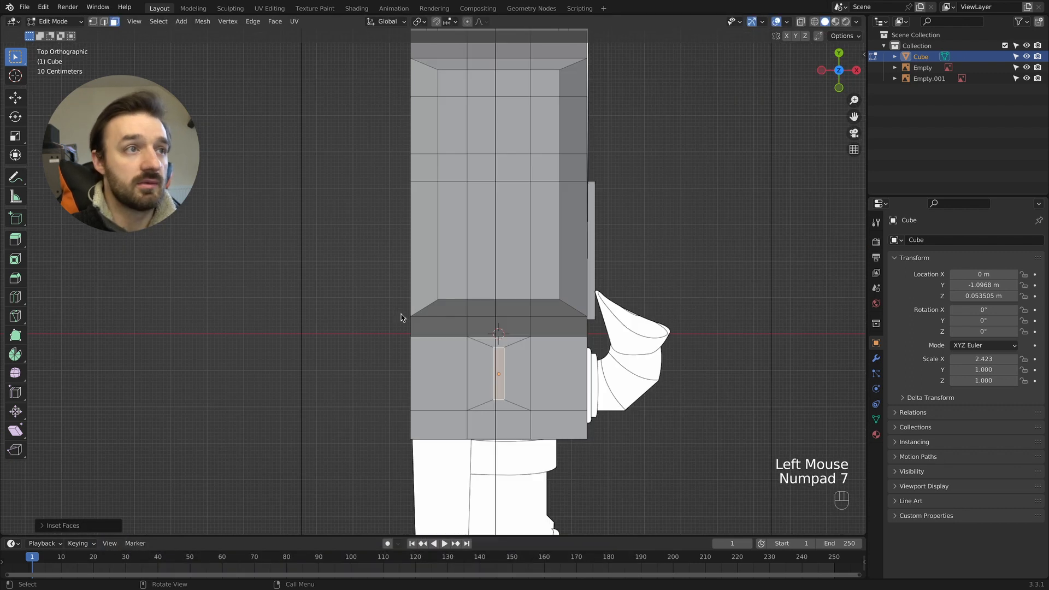
pyautogui.press('z')
pyautogui.press('s')
pyautogui.press('x')
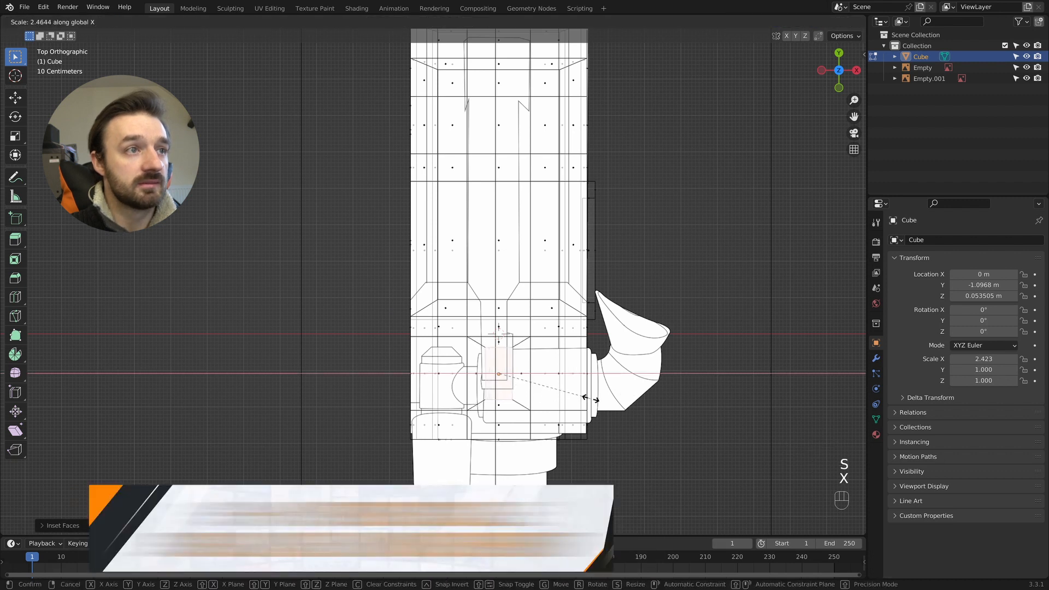
pyautogui.click(518, 404)
# - Move the front edge of the inset face along Y to the front line of the handle post in the reference
pyautogui.click(523, 403)
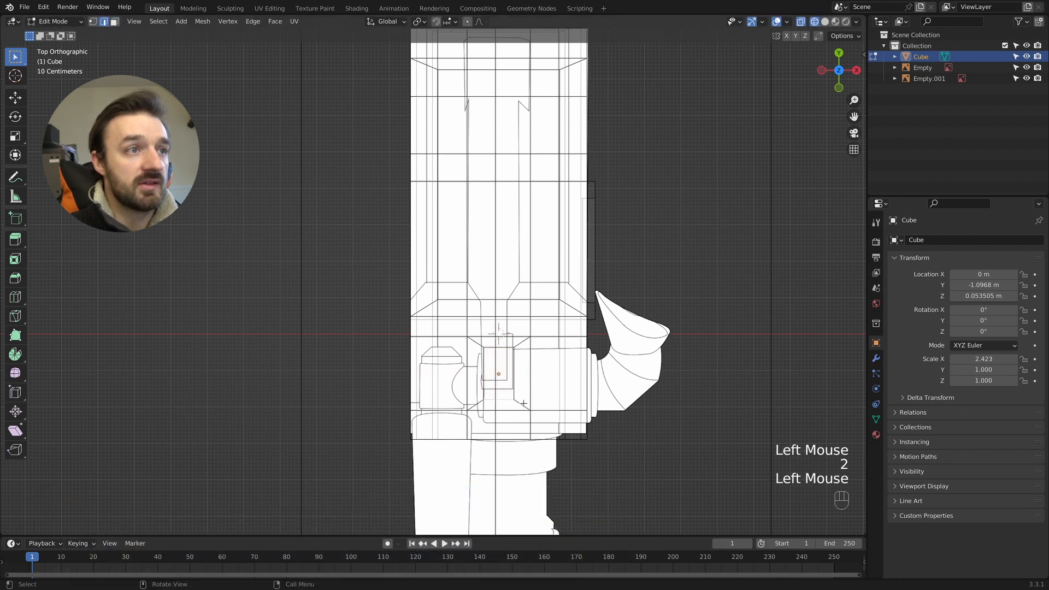
pyautogui.press('g')
pyautogui.press('y')
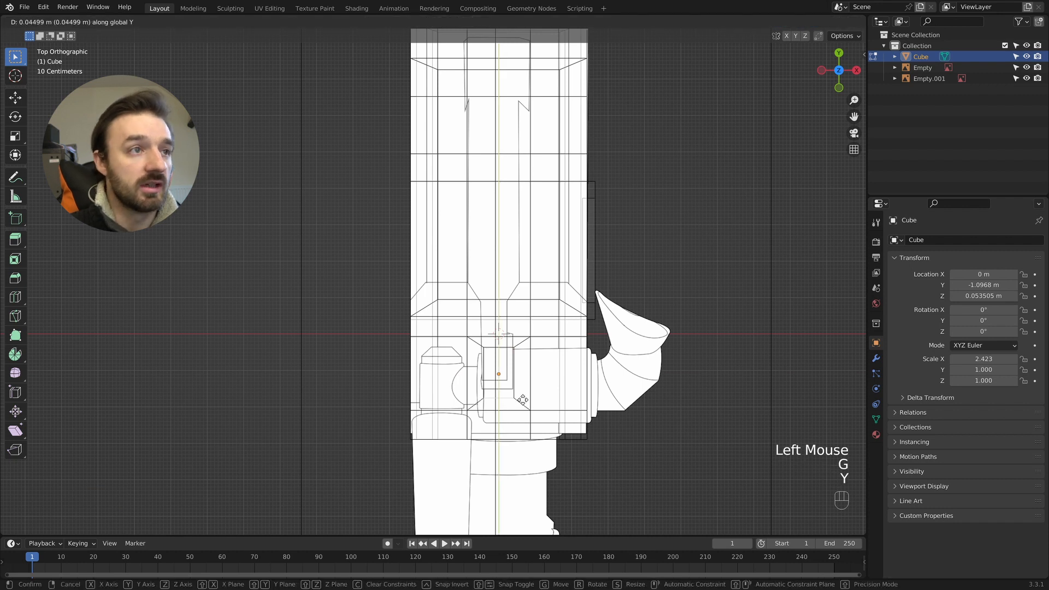
pyautogui.click(522, 392)
# - In solid shading, select the front inset face and the rear top faces under the handle, and extrude them upward as posts
pyautogui.press('z')
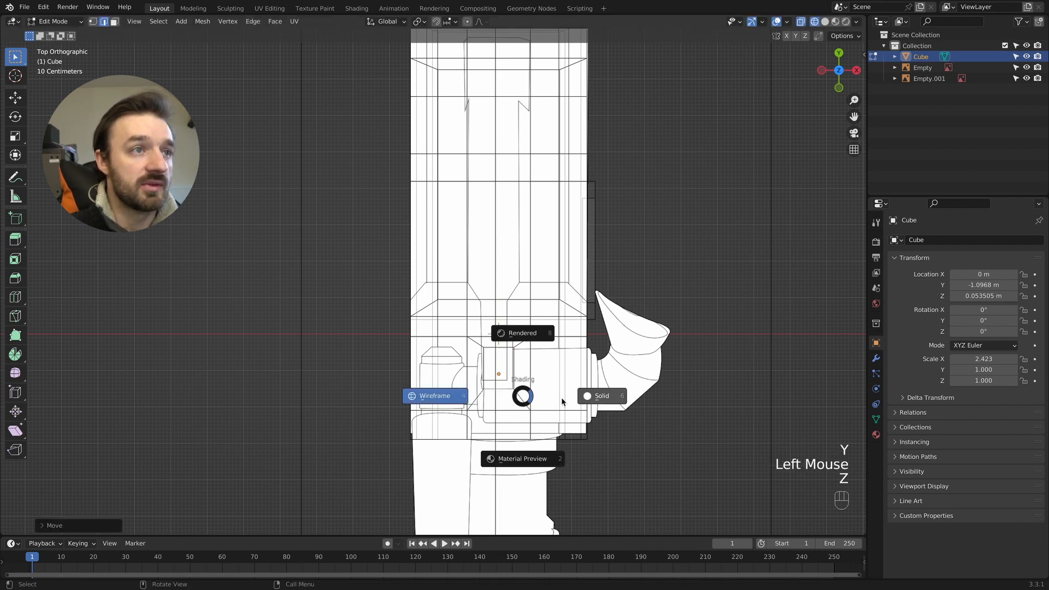
pyautogui.click(622, 408)
pyautogui.moveTo(621, 408); pyautogui.dragTo(607, 165, button='middle')
pyautogui.click(595, 149)
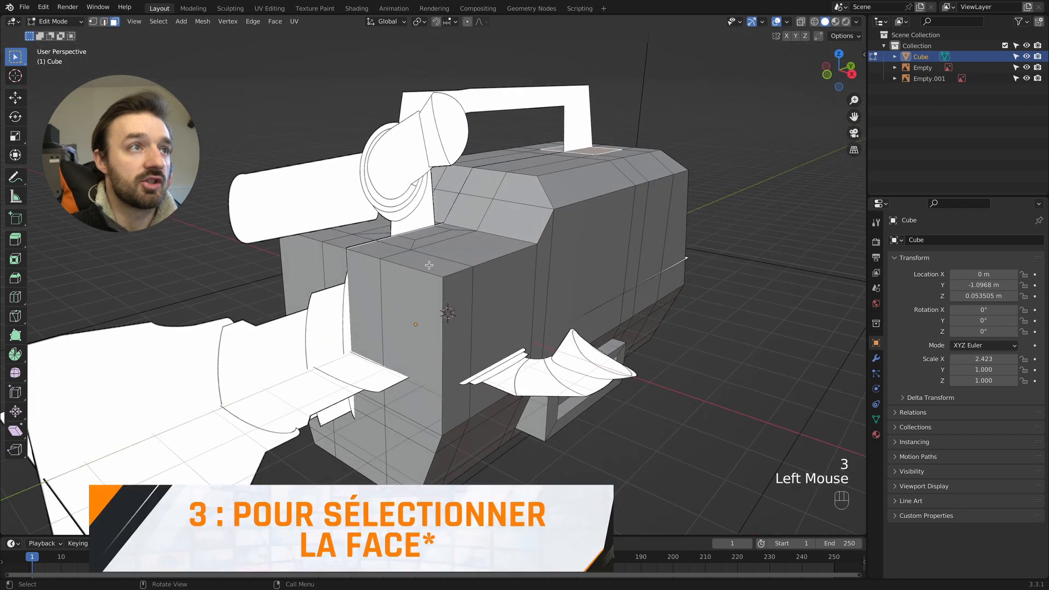
pyautogui.keyDown('shift'); pyautogui.click(426, 233); pyautogui.keyUp('shift')
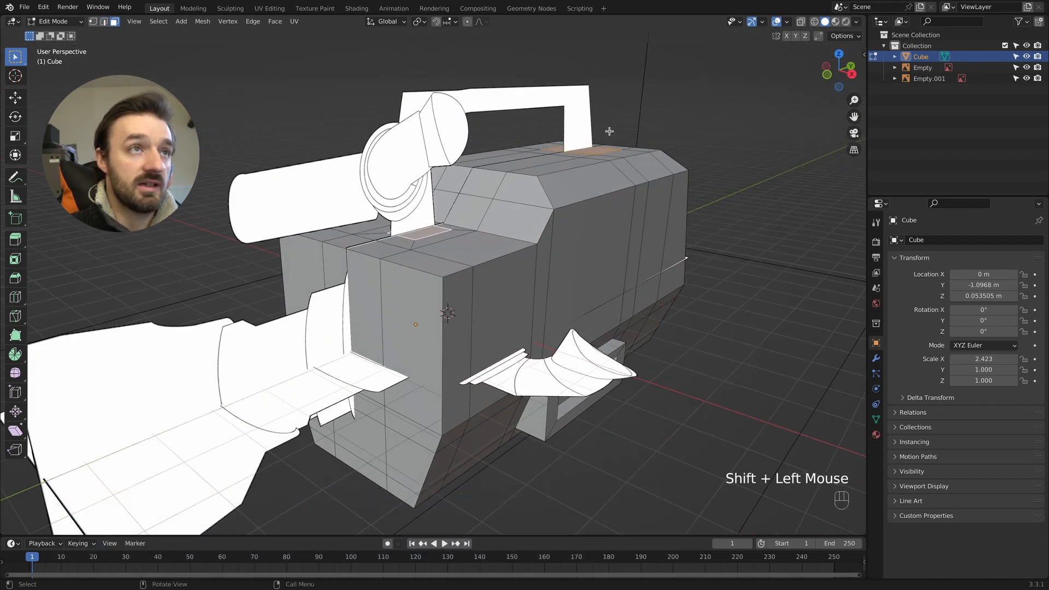
pyautogui.press('KP_3')
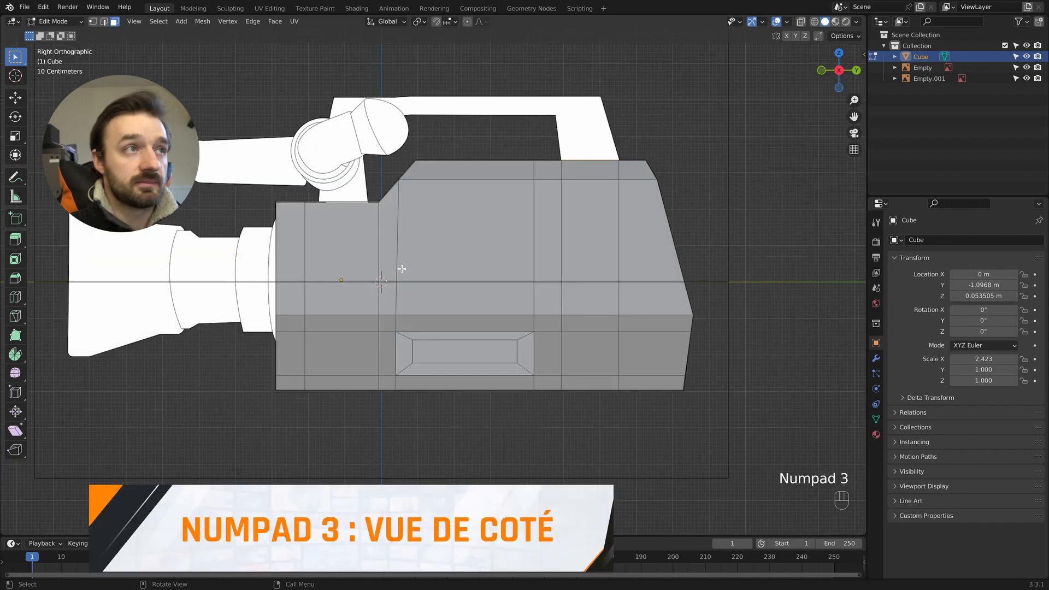
pyautogui.press('e')
pyautogui.click(416, 168)
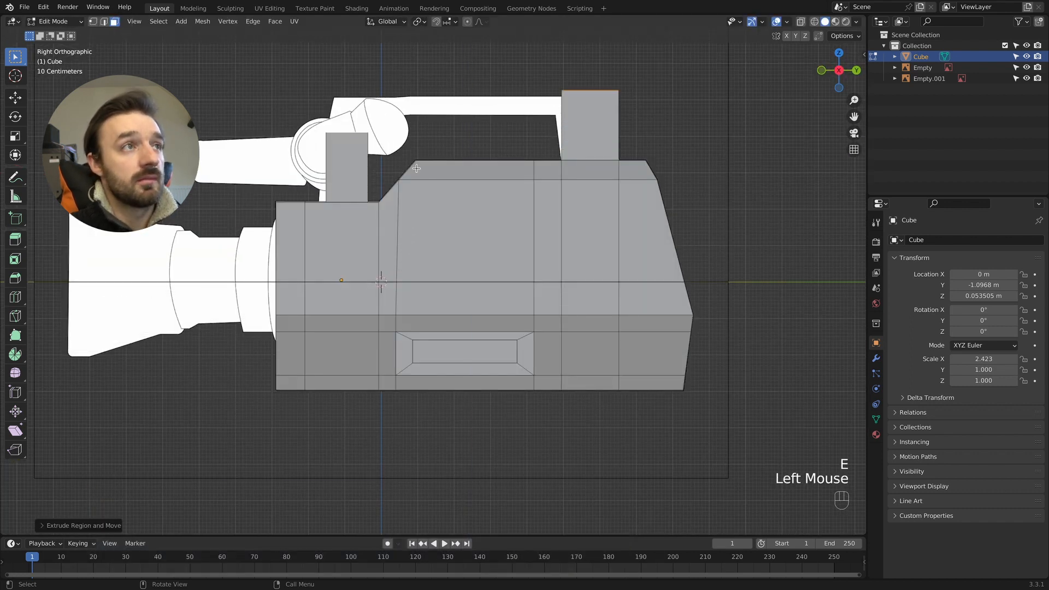
# - Level the tops of both handle posts by scaling them to 0 along Z
pyautogui.press('s')
pyautogui.press('z')
pyautogui.press('KP_0')
pyautogui.press('KP_Enter')
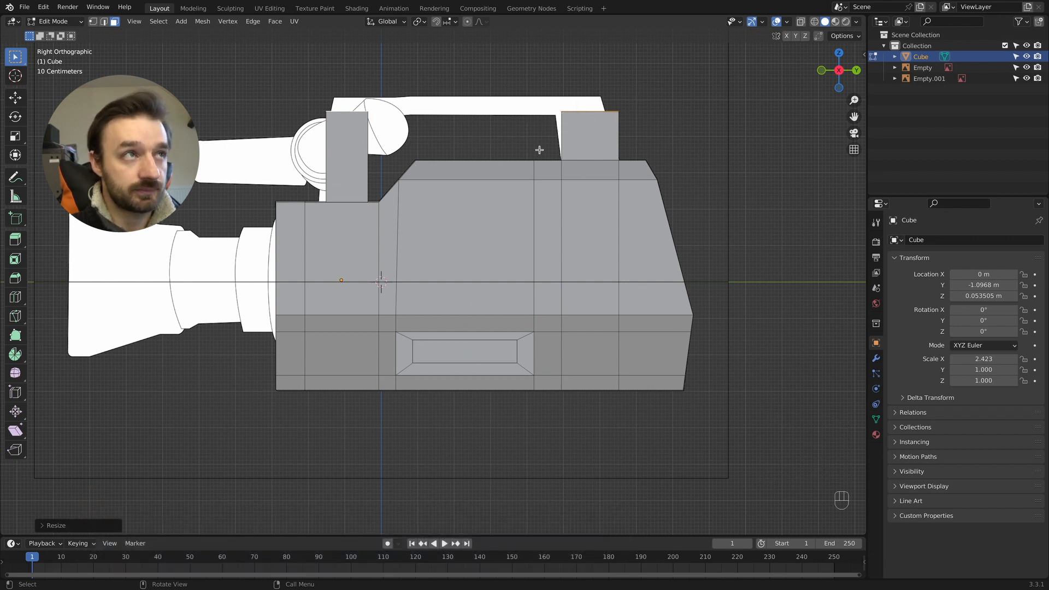
# - In wireframe with vertex selection, move the rear handle post's top front and top rear corners forward along Y to match the reference slant
pyautogui.press('z')
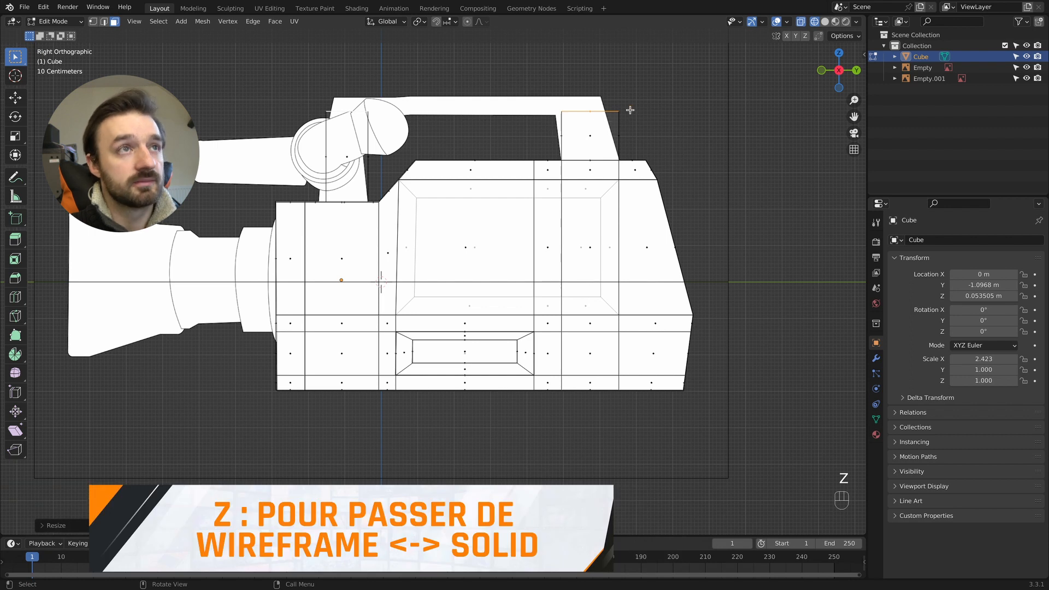
pyautogui.press('1')
pyautogui.click(608, 106)
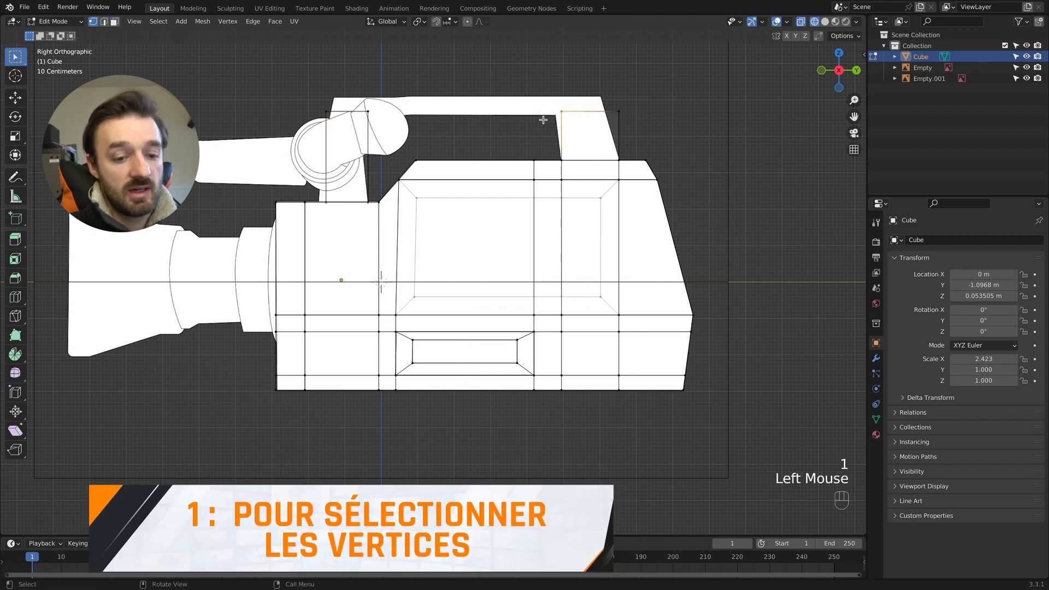
pyautogui.press('g')
pyautogui.press('y')
pyautogui.click(537, 120)
pyautogui.click(618, 112)
pyautogui.press('g')
pyautogui.press('y')
pyautogui.click(588, 122)
# - Lower the tops of both handle posts about 0.105 m along Z, and realign the rear post's top rear corner along Y with the reference
pyautogui.moveTo(664, 92); pyautogui.dragTo(271, 123)
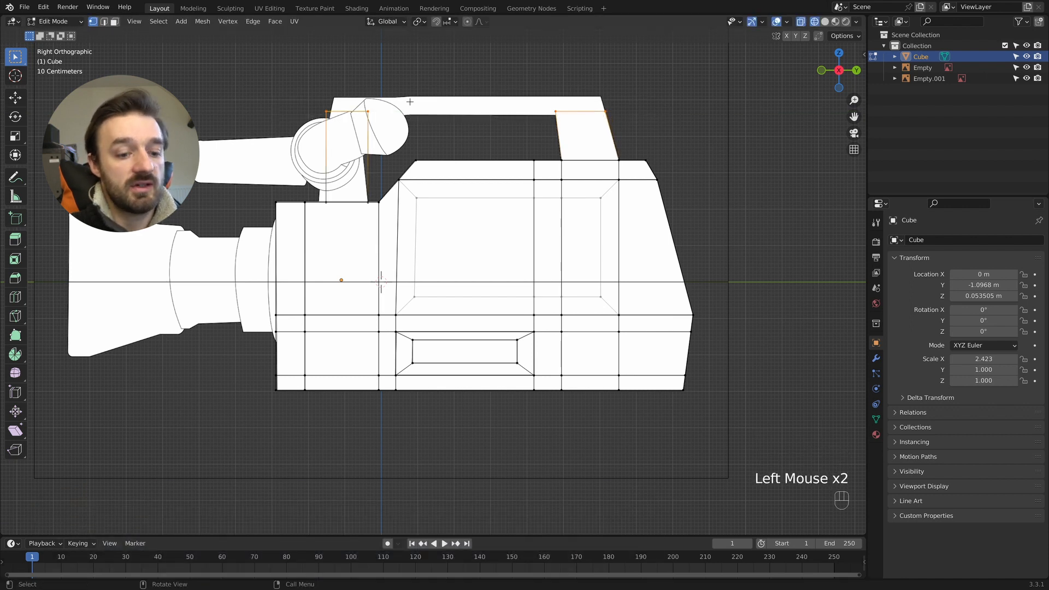
pyautogui.press('g')
pyautogui.press('z')
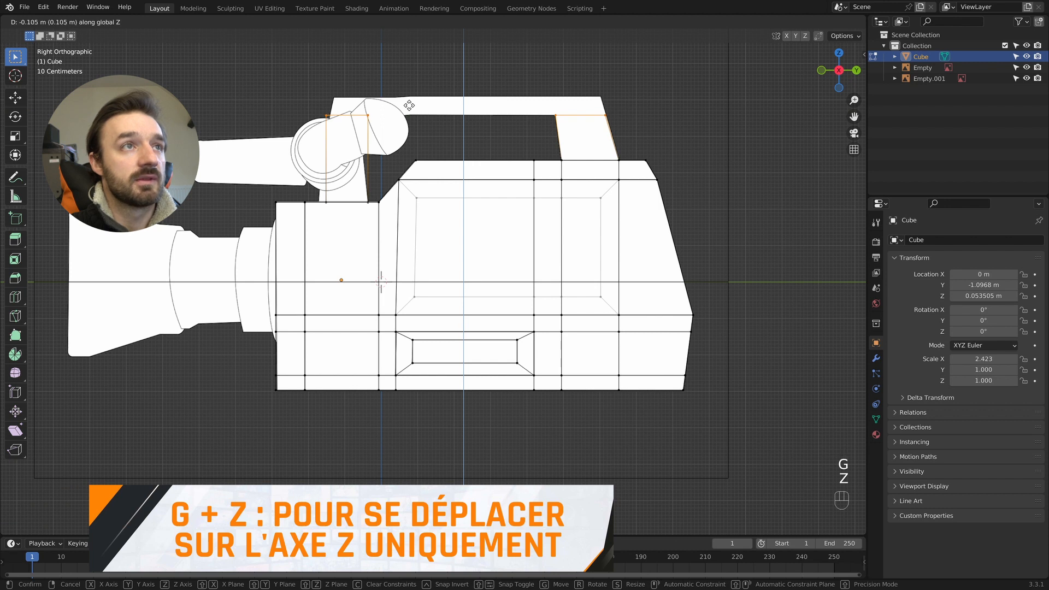
pyautogui.click(408, 104)
pyautogui.click(597, 128)
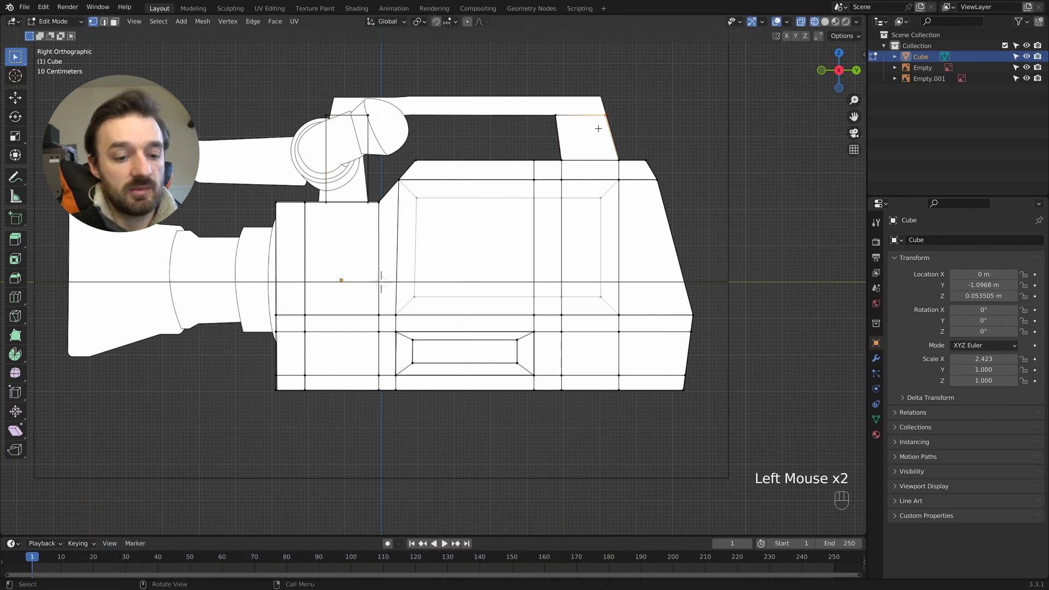
pyautogui.press('g')
pyautogui.press('y')
pyautogui.click(599, 129)
# - Slant the front post's front edge to the reference, moving its top corner backward and its bottom corner about 0.165 m forward along Y
pyautogui.click(304, 121)
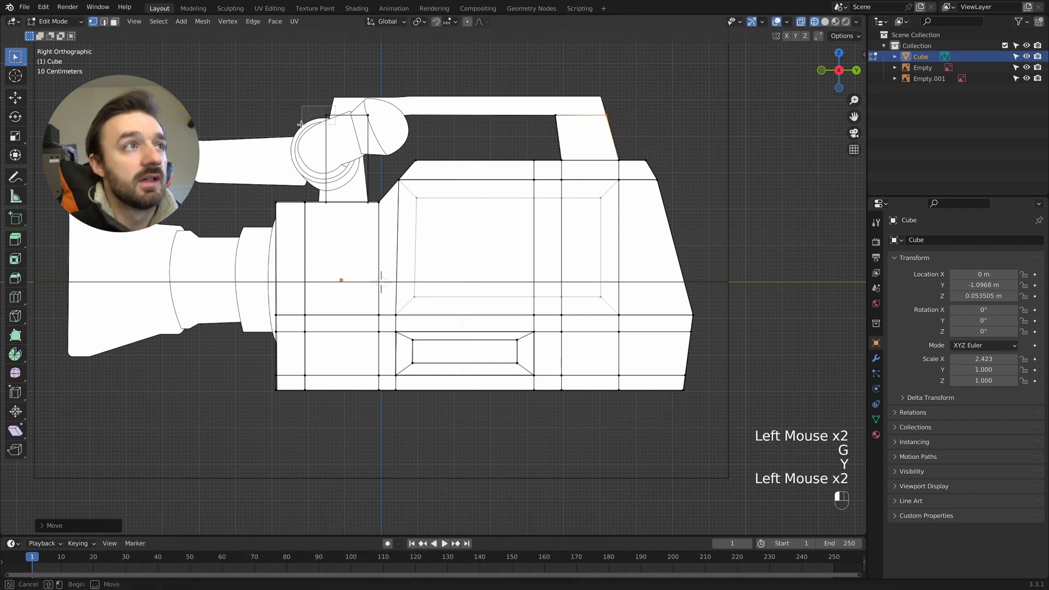
pyautogui.press('g')
pyautogui.press('y')
pyautogui.click(306, 124)
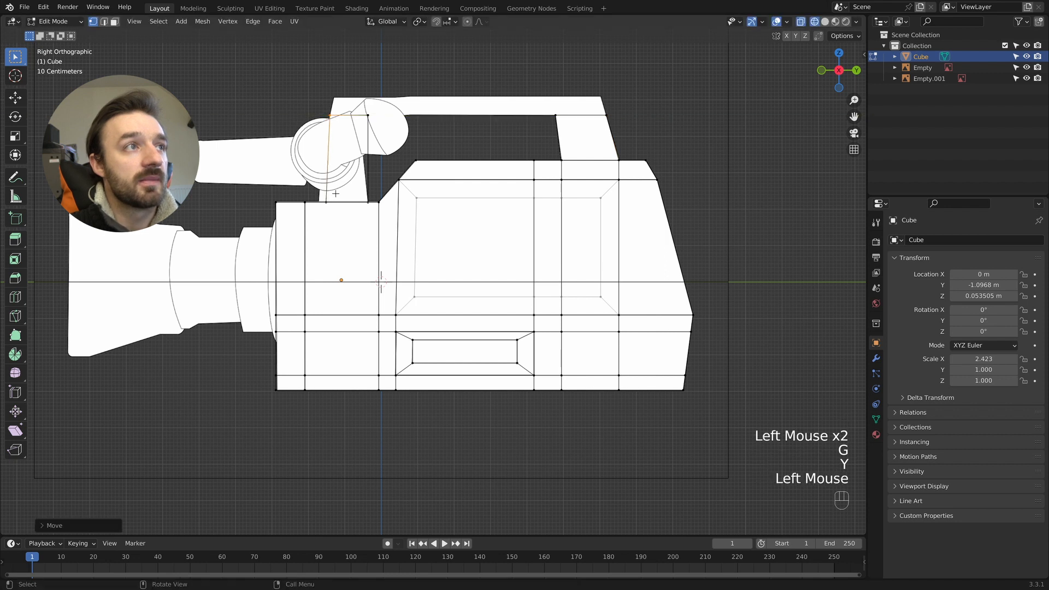
pyautogui.doubleClick(330, 216)
pyautogui.press('g')
pyautogui.press('y')
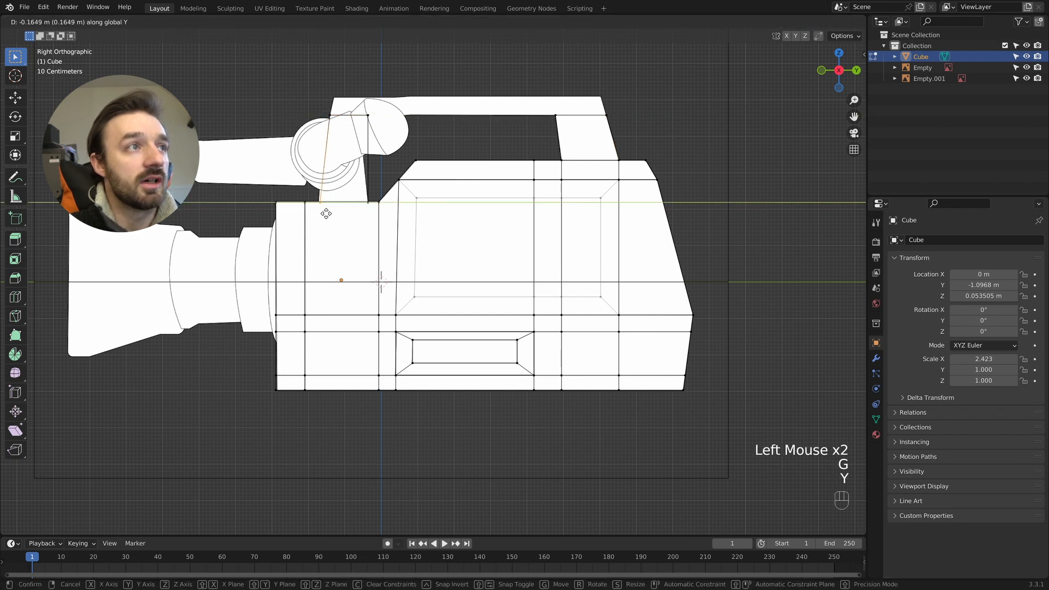
pyautogui.click(326, 213)
# - Move the front post's top rear corner forward along Y to narrow its top and slope its back edge
pyautogui.moveTo(353, 100); pyautogui.dragTo(395, 160)
pyautogui.press('g')
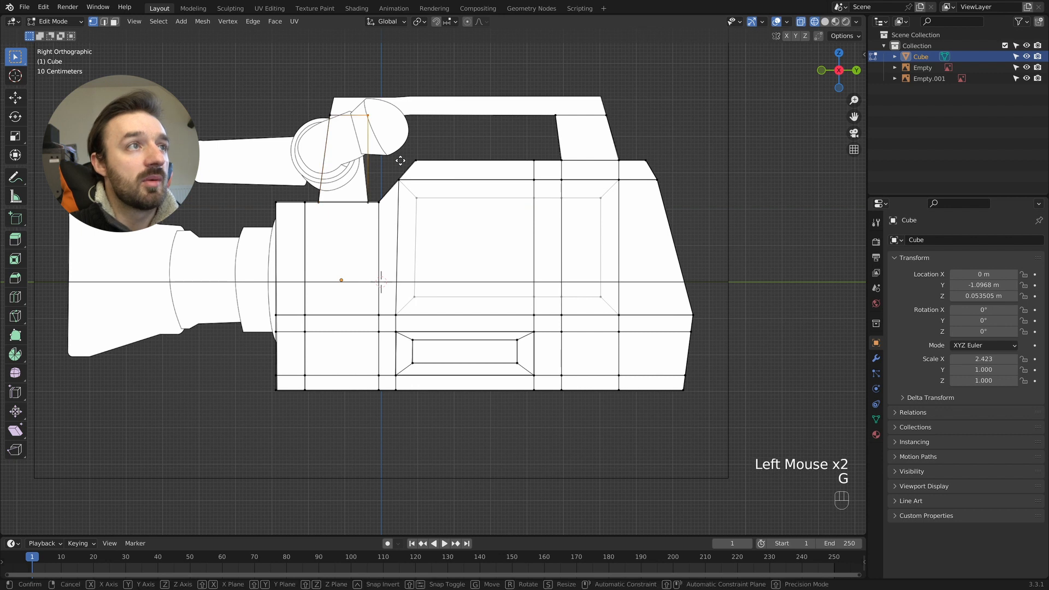
pyautogui.press('y')
pyautogui.click(391, 161)
# - Extrude the tops of both handle posts upward about 0.45 m to the reference handle's upper edge
pyautogui.moveTo(636, 106); pyautogui.dragTo(307, 126)
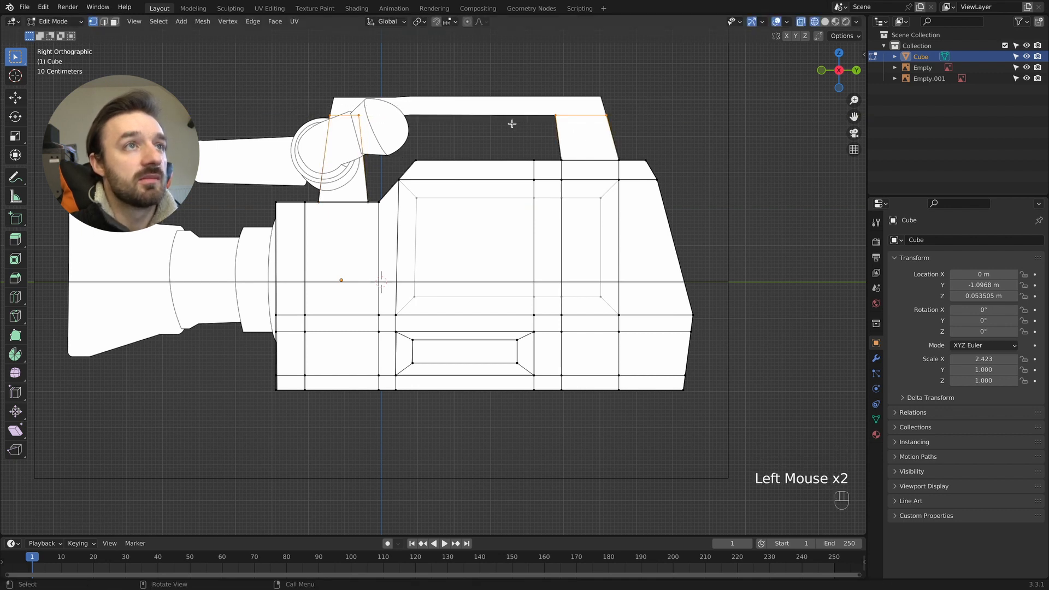
pyautogui.press('e')
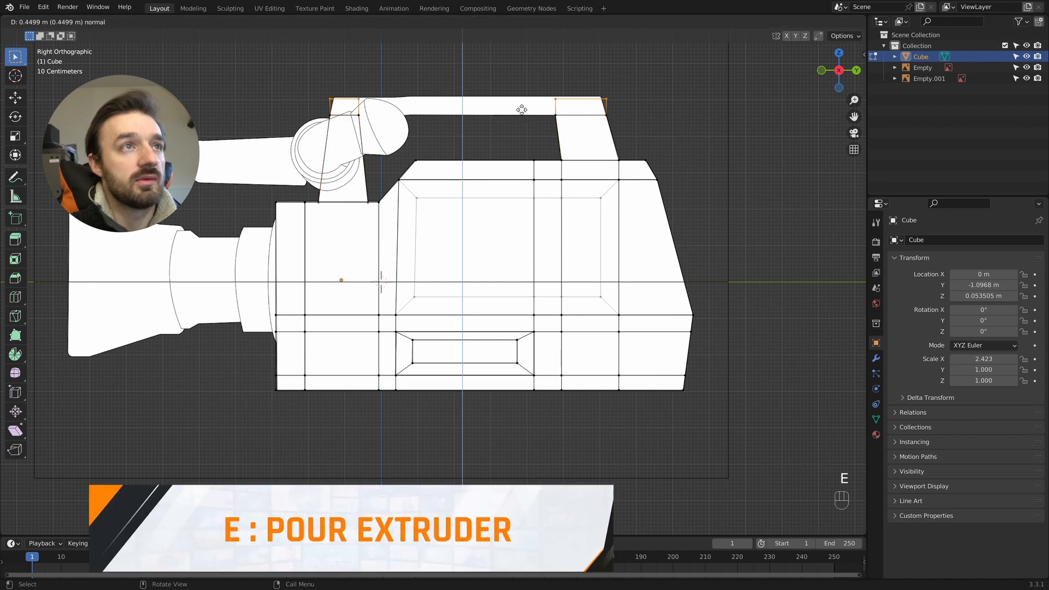
pyautogui.click(521, 108)
# - Move the handle's upper rear corner forward and its upper front corner about 0.135 m backward along Y to follow the reference outline
pyautogui.moveTo(649, 81); pyautogui.dragTo(593, 102)
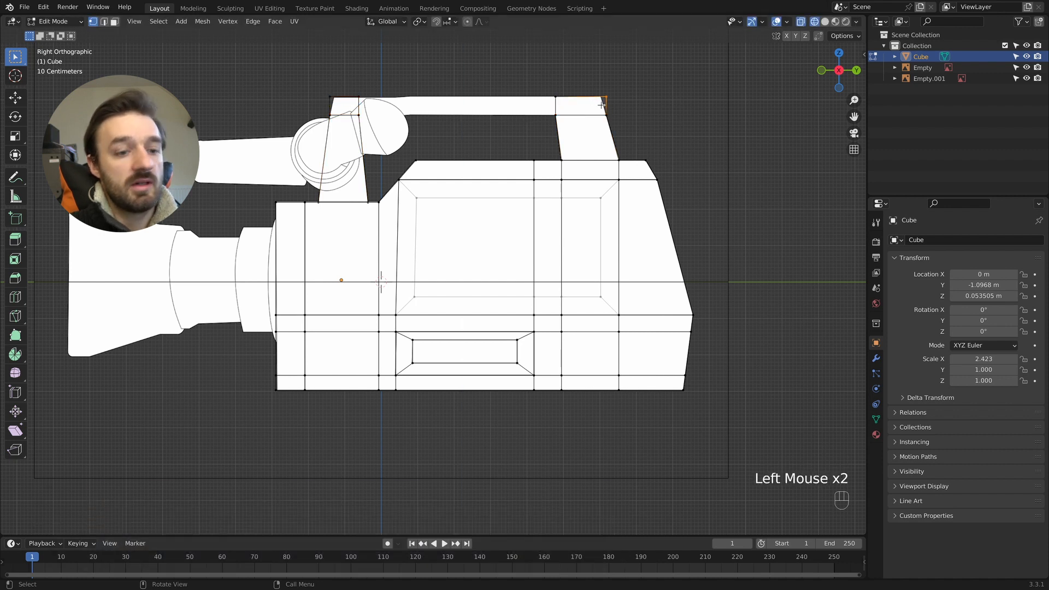
pyautogui.press('g')
pyautogui.press('y')
pyautogui.click(621, 105)
pyautogui.moveTo(335, 87); pyautogui.dragTo(296, 104)
pyautogui.press('g')
pyautogui.press('y')
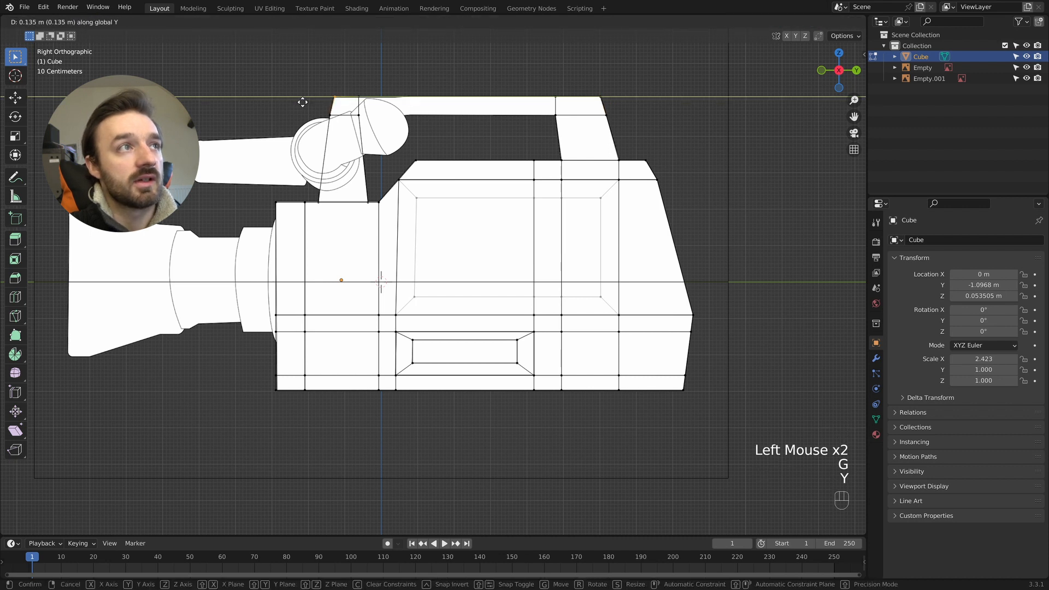
pyautogui.click(302, 102)
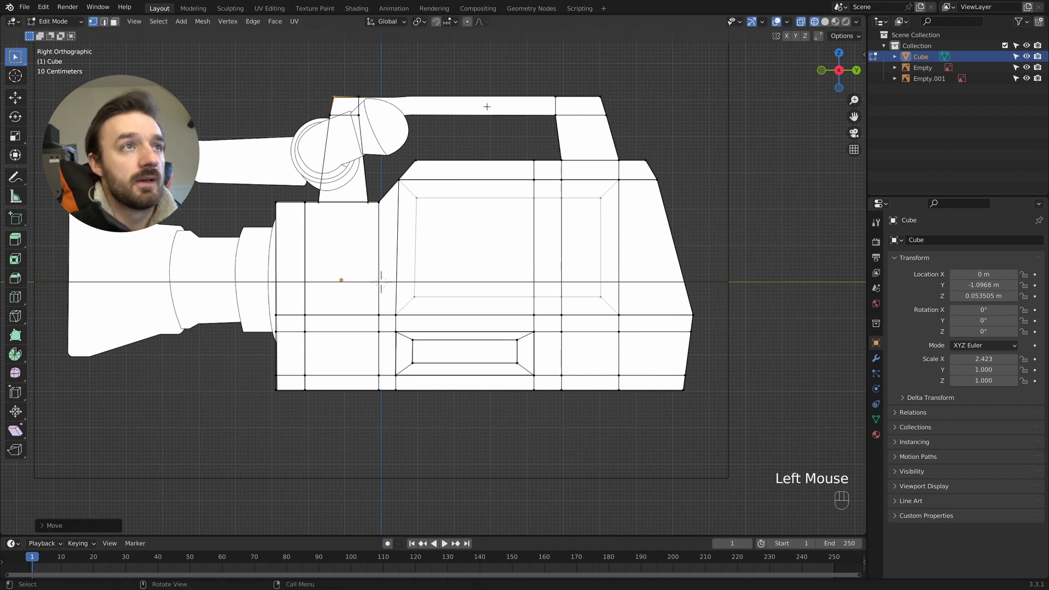
# - Extrude the front-facing faces of the rear post's upper block toward the front post, up to where the reference handle narrows
pyautogui.press('z')
pyautogui.moveTo(562, 110); pyautogui.dragTo(381, 185, button='middle')
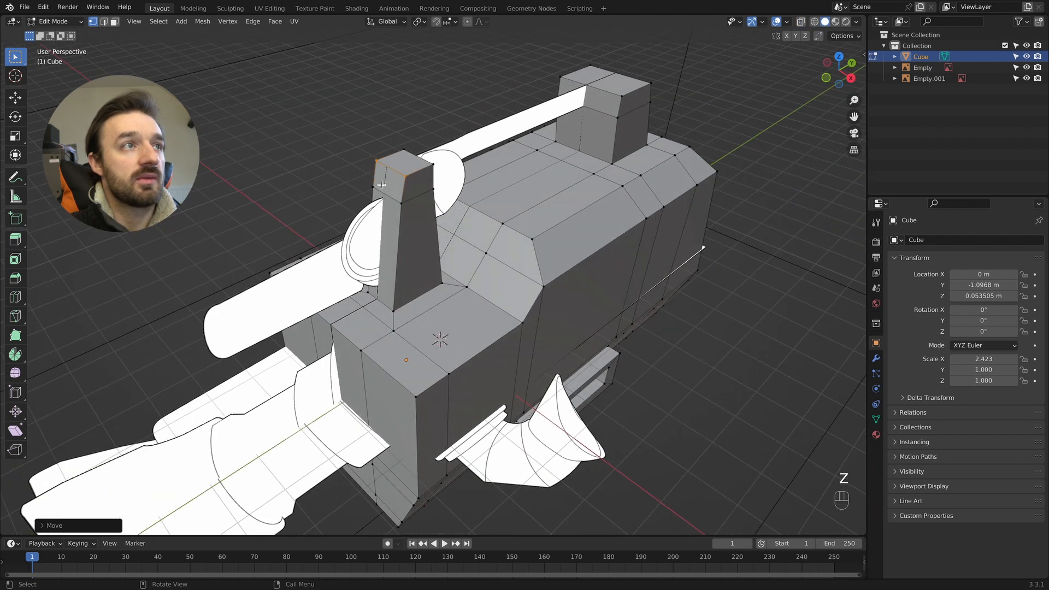
pyautogui.press('3')
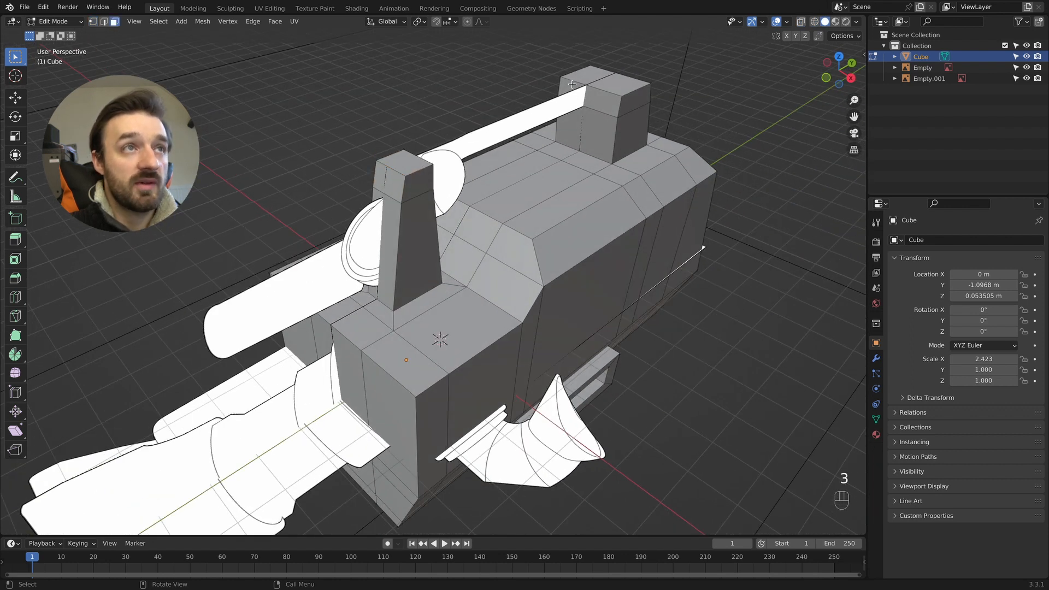
pyautogui.moveTo(567, 85); pyautogui.dragTo(614, 103)
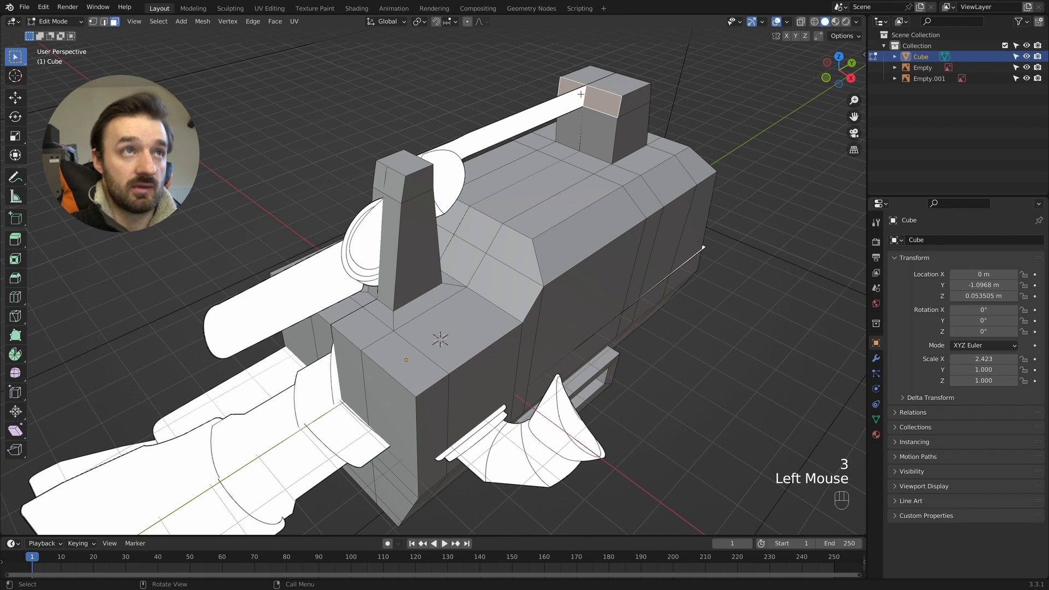
pyautogui.press('KP_7')
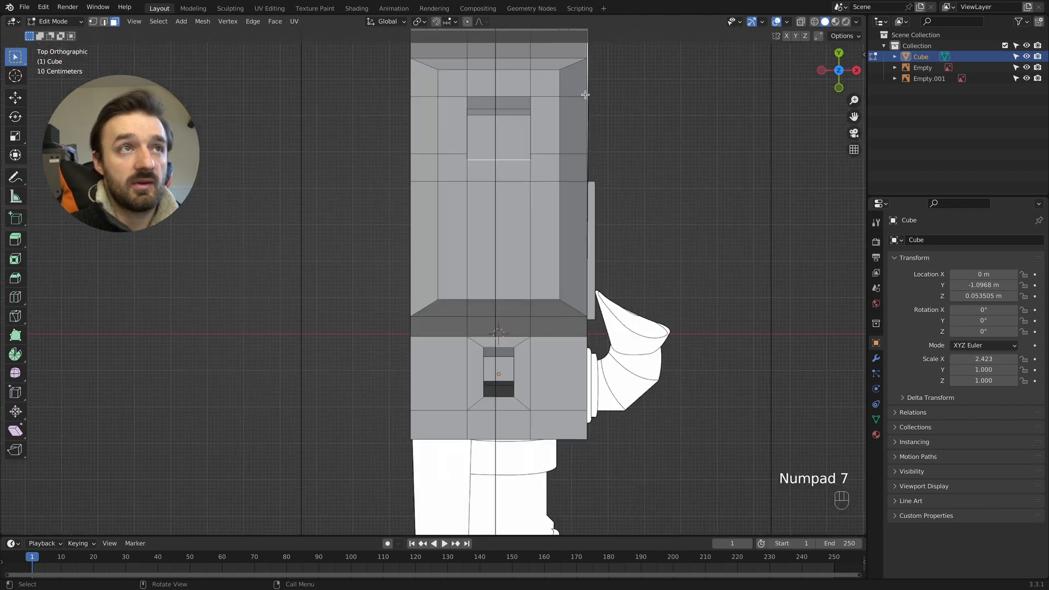
pyautogui.press('z')
pyautogui.click(470, 105)
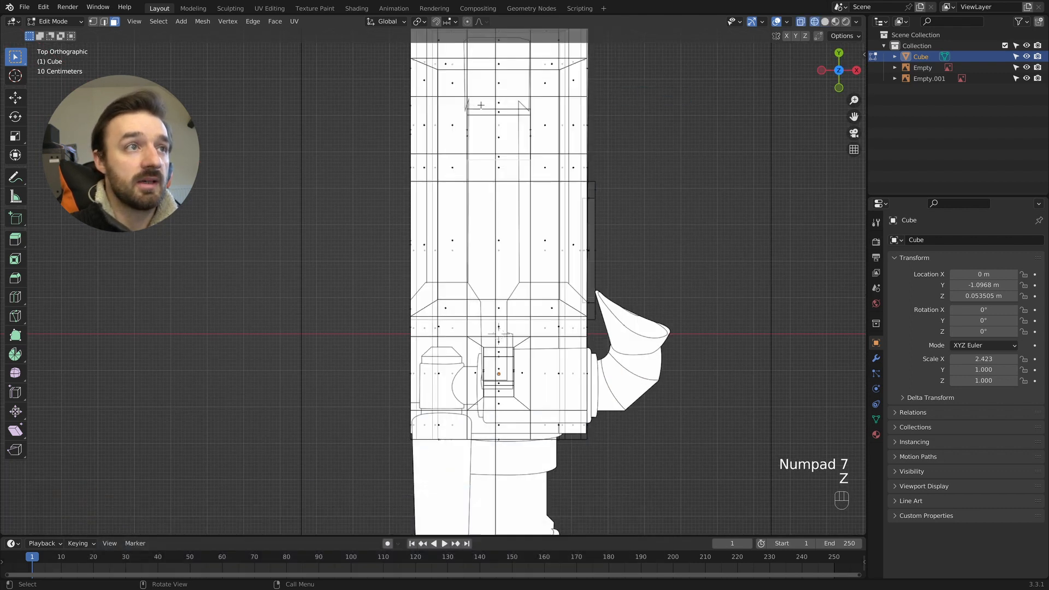
pyautogui.press('e')
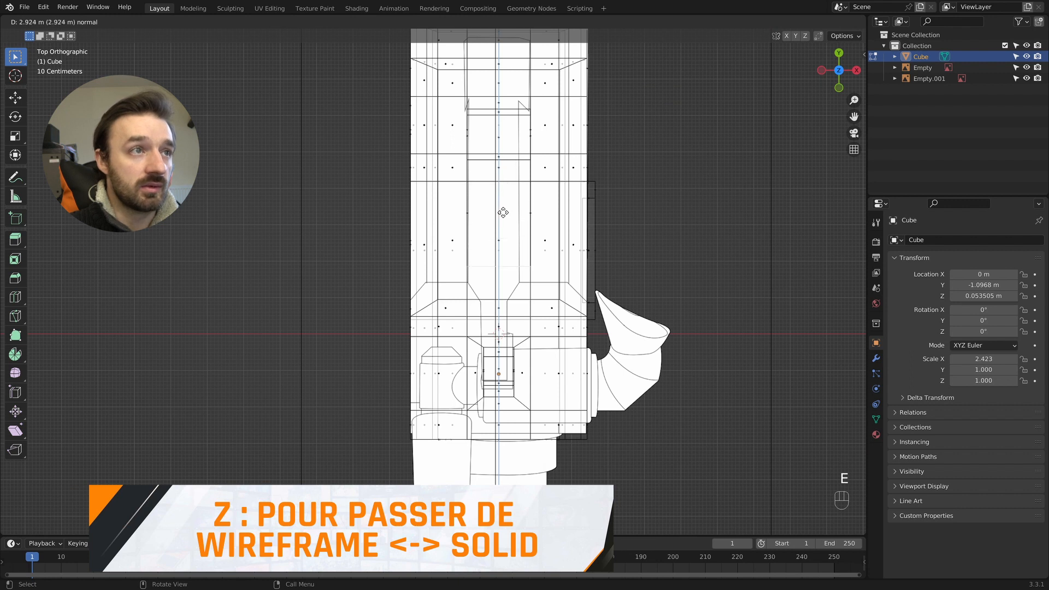
pyautogui.click(501, 227)
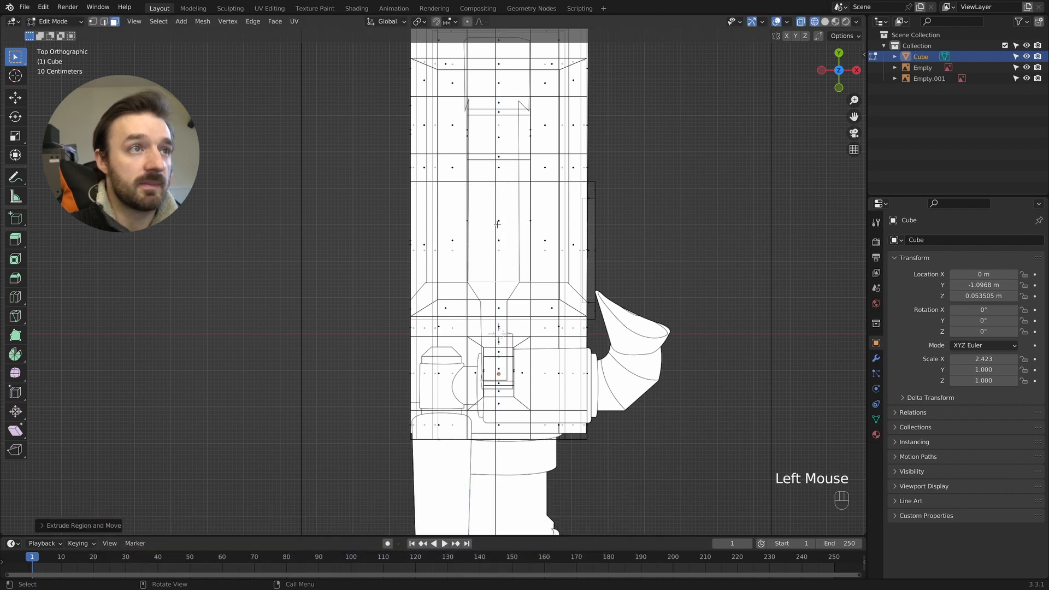
# - Extrude the rear-facing face of the front post's upper block backward to the start of the narrow section in the top reference
pyautogui.press('z')
pyautogui.moveTo(501, 227)
pyautogui.mouseDown(button='middle')
pyautogui.moveTo(464, 226)
pyautogui.moveTo(306, 123)
pyautogui.mouseUp(button='middle')
pyautogui.click(303, 120)
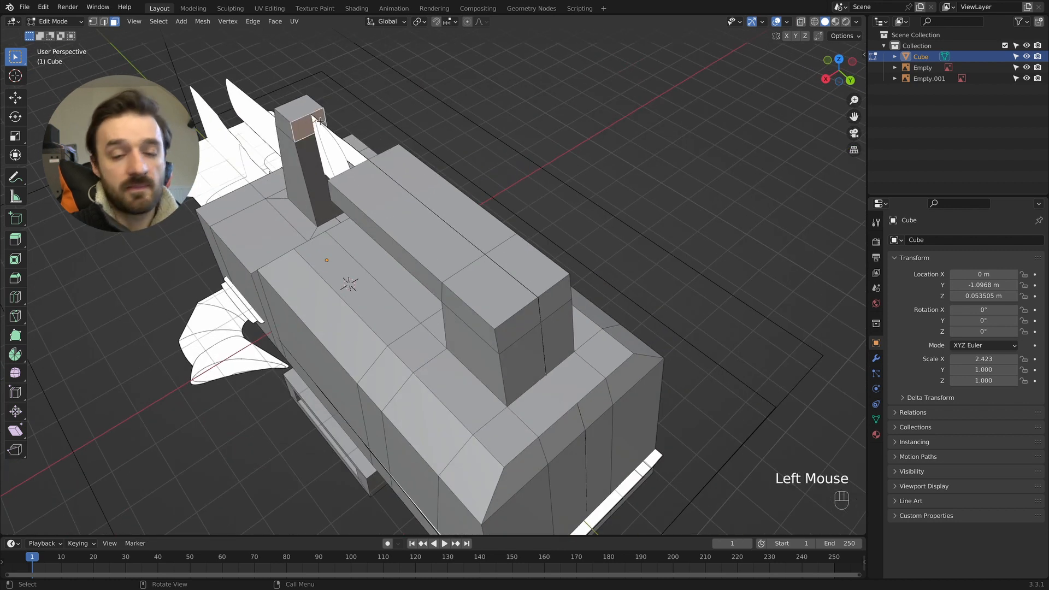
pyautogui.press('KP_7')
pyautogui.press('z')
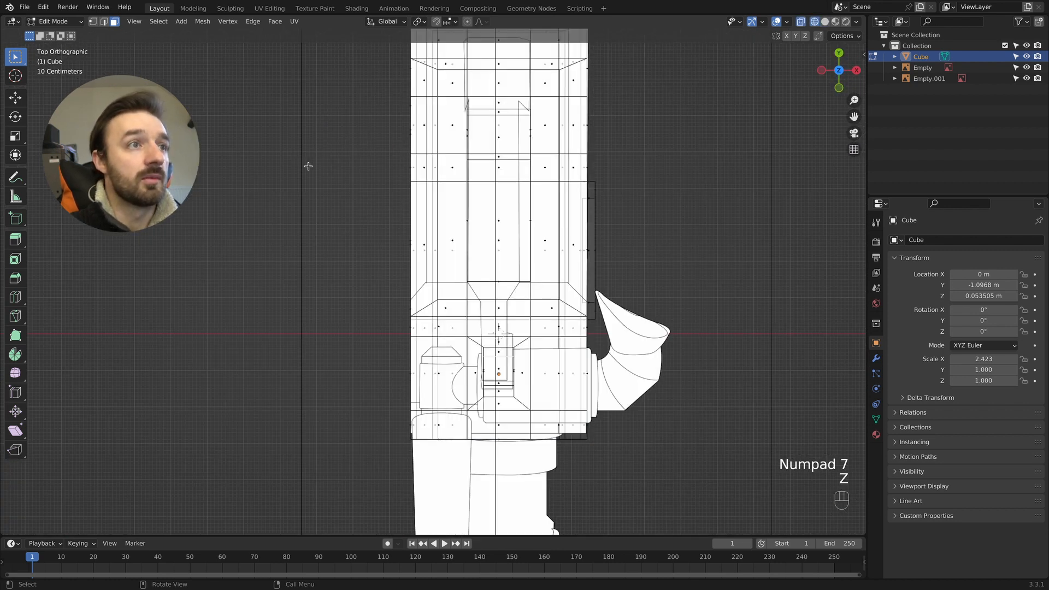
pyautogui.press('e')
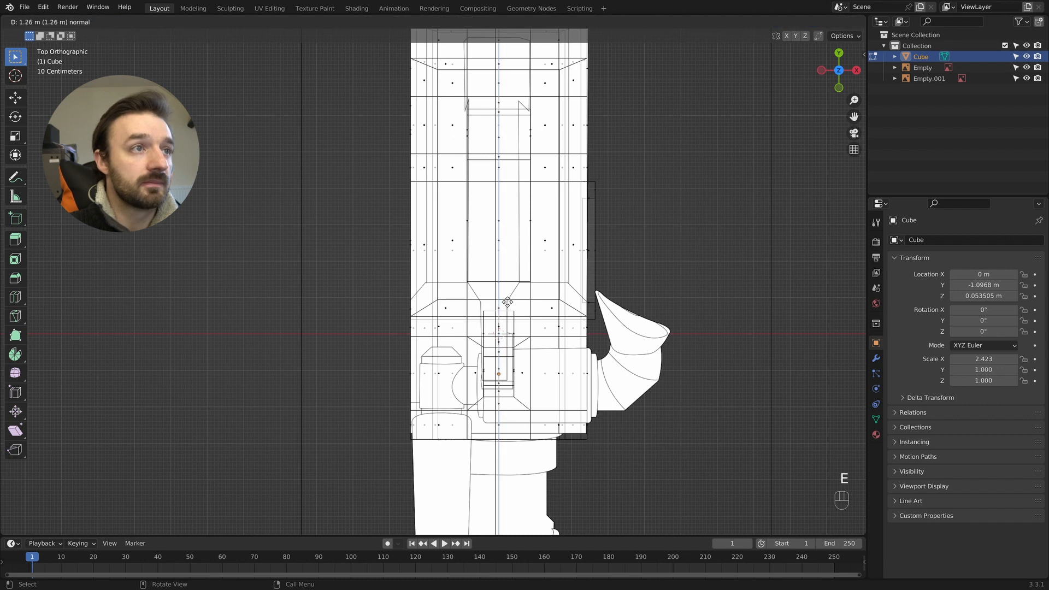
pyautogui.click(507, 293)
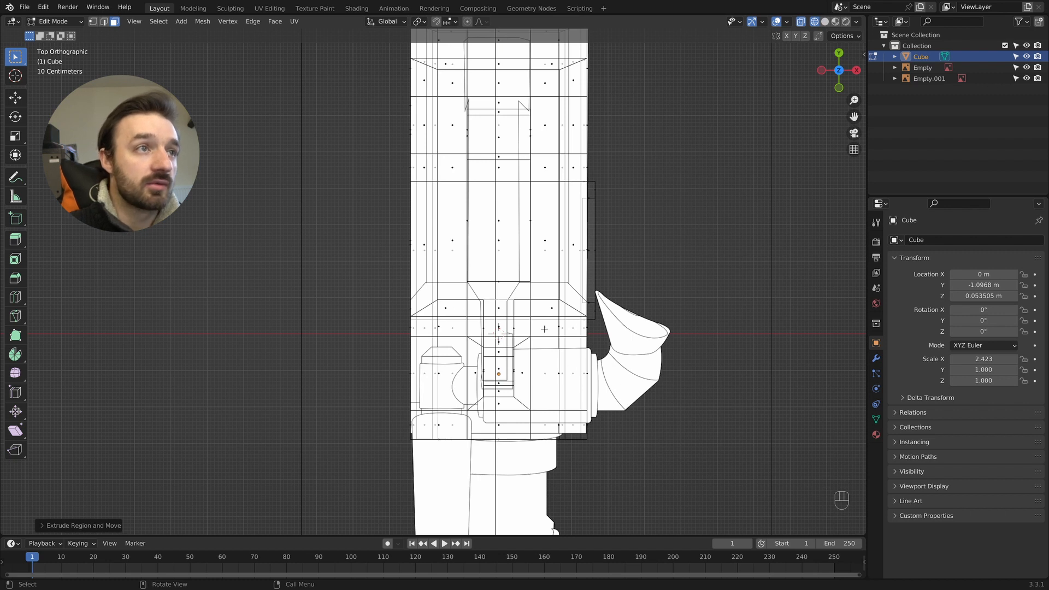
# - Select the facing end faces of the two handle halves and join them with the LoopTools Bridge command
pyautogui.scroll(3, 544, 329)
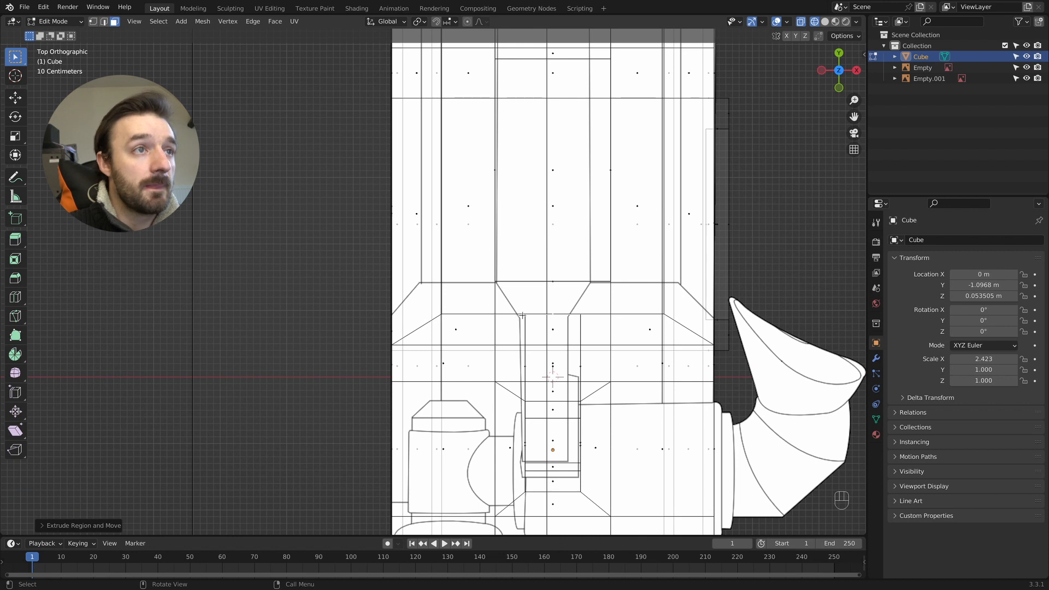
pyautogui.press('z')
pyautogui.moveTo(665, 326); pyautogui.dragTo(667, 328, button='middle')
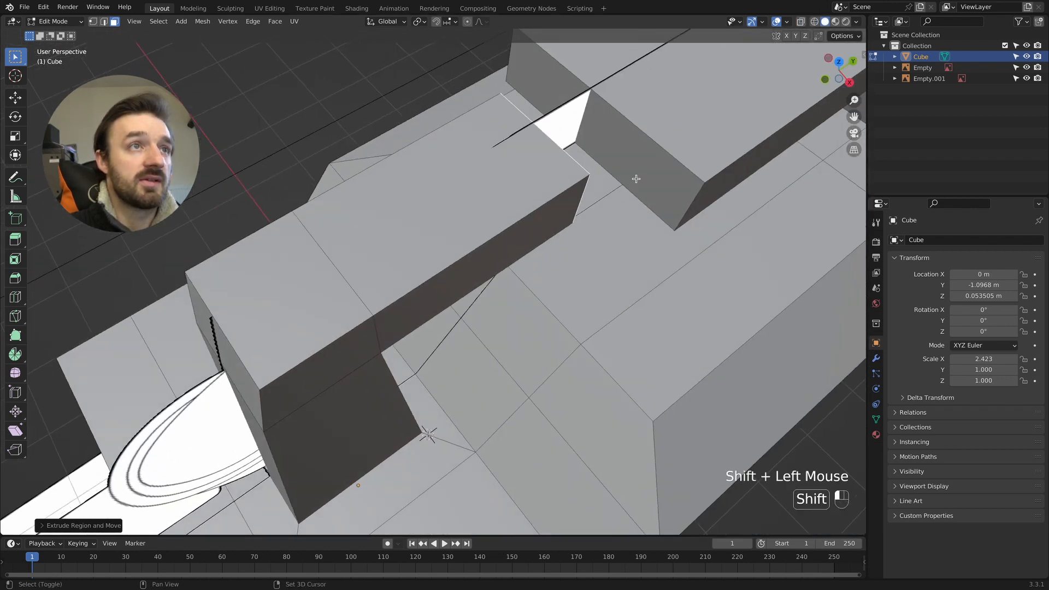
pyautogui.keyDown('shift'); pyautogui.click(628, 181); pyautogui.keyUp('shift')
pyautogui.rightClick(623, 154)
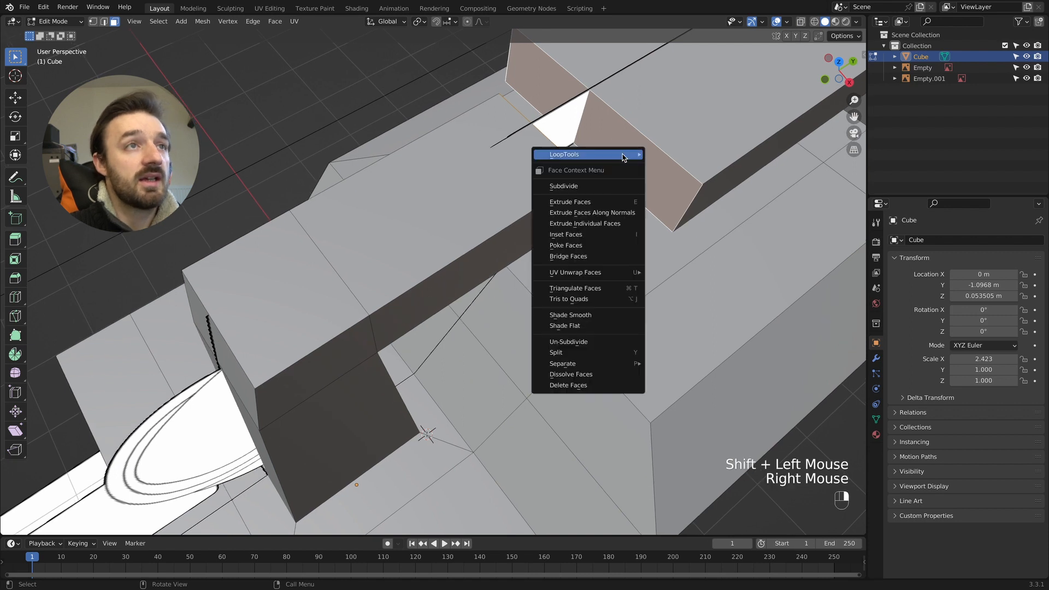
pyautogui.moveTo(633, 155)
pyautogui.click(672, 154)
pyautogui.scroll(-10, 673, 164)
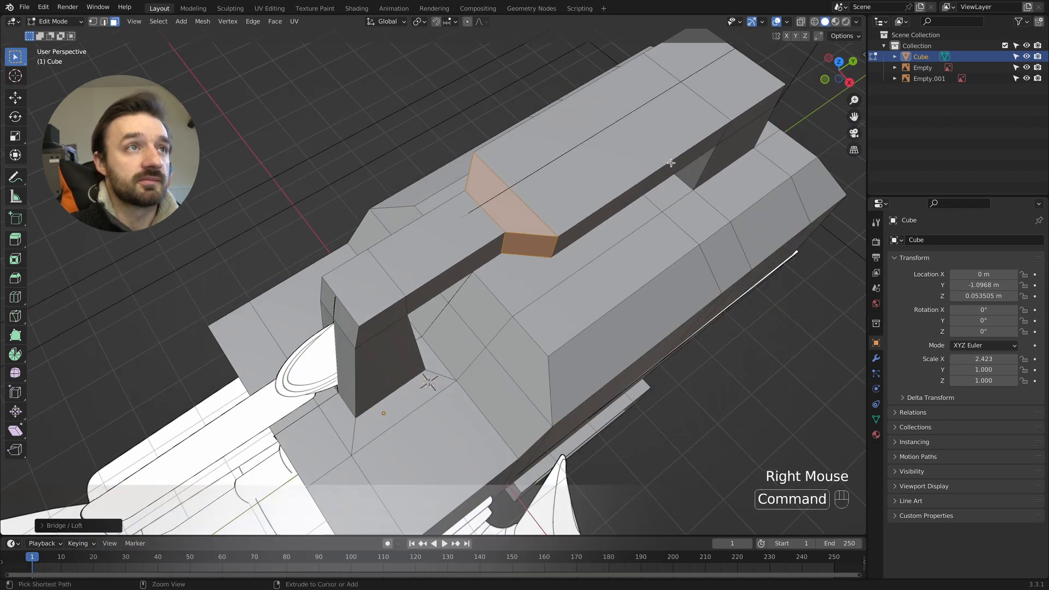
pyautogui.press('Tab')
pyautogui.moveTo(673, 166); pyautogui.dragTo(604, 134, button='middle')
pyautogui.moveTo(480, 120); pyautogui.dragTo(464, 144, button='middle')
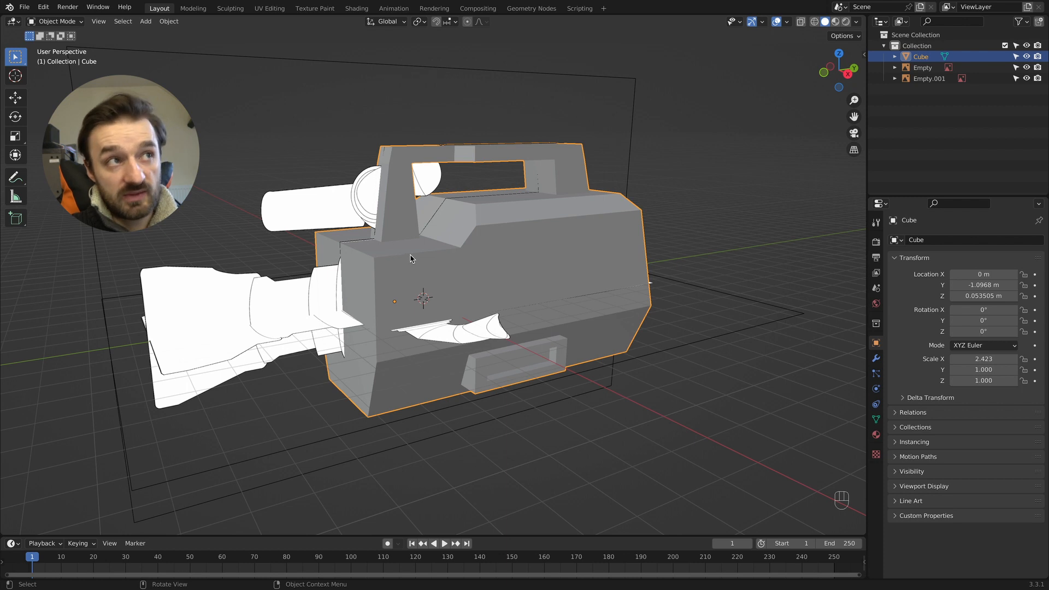
pyautogui.press('Tab')
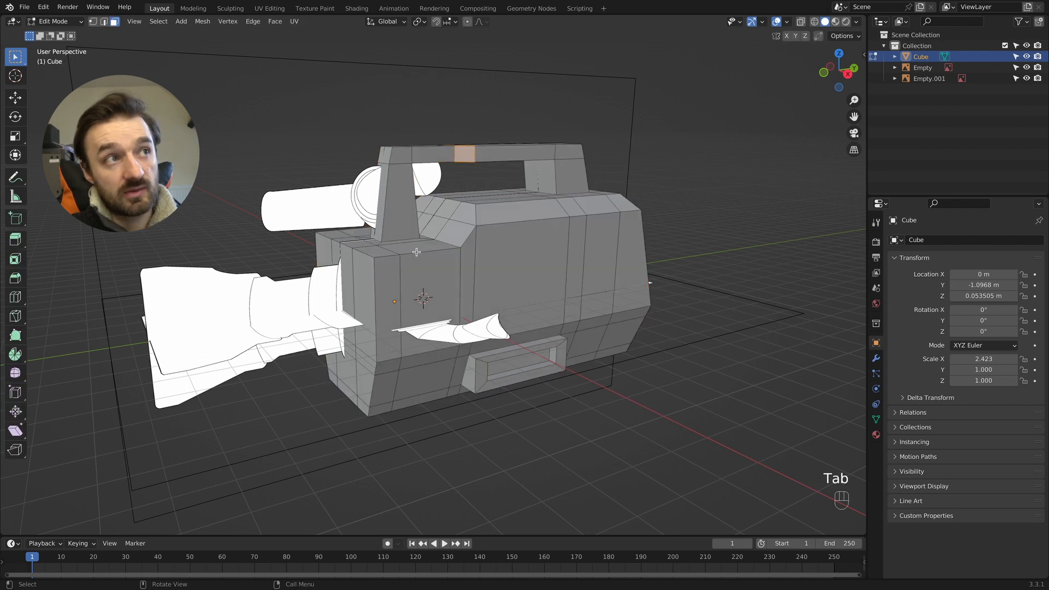
pyautogui.keyDown('ctrl'); pyautogui.moveTo(416, 253); pyautogui.dragTo(419, 251, button='middle'); pyautogui.keyUp('ctrl')
pyautogui.press('Tab')
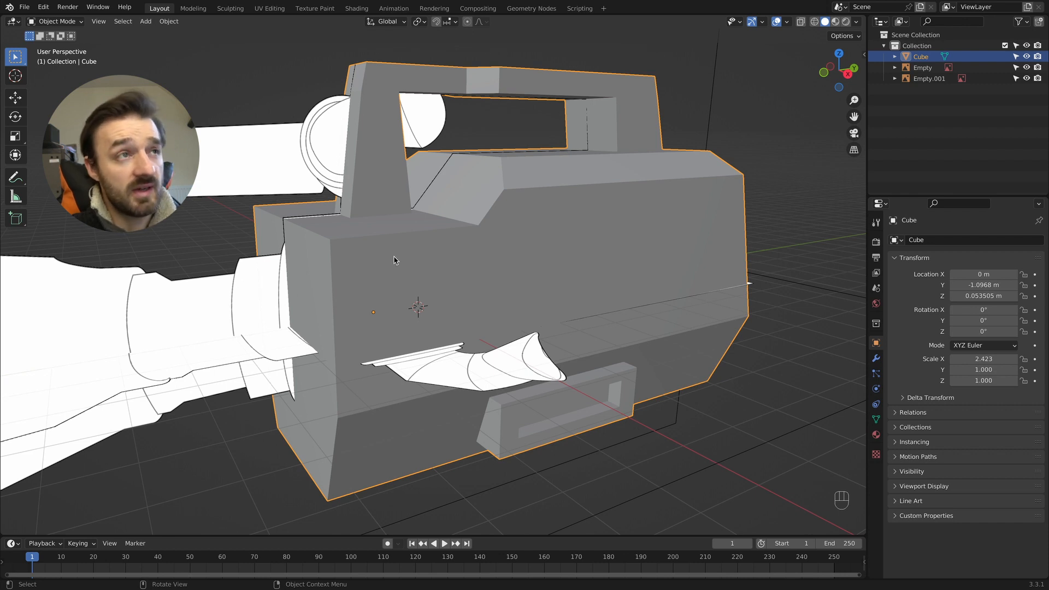
# - Bevel all edges of the camera body mesh with 2 segments and a width of about 0.0366 m
pyautogui.press('Tab')
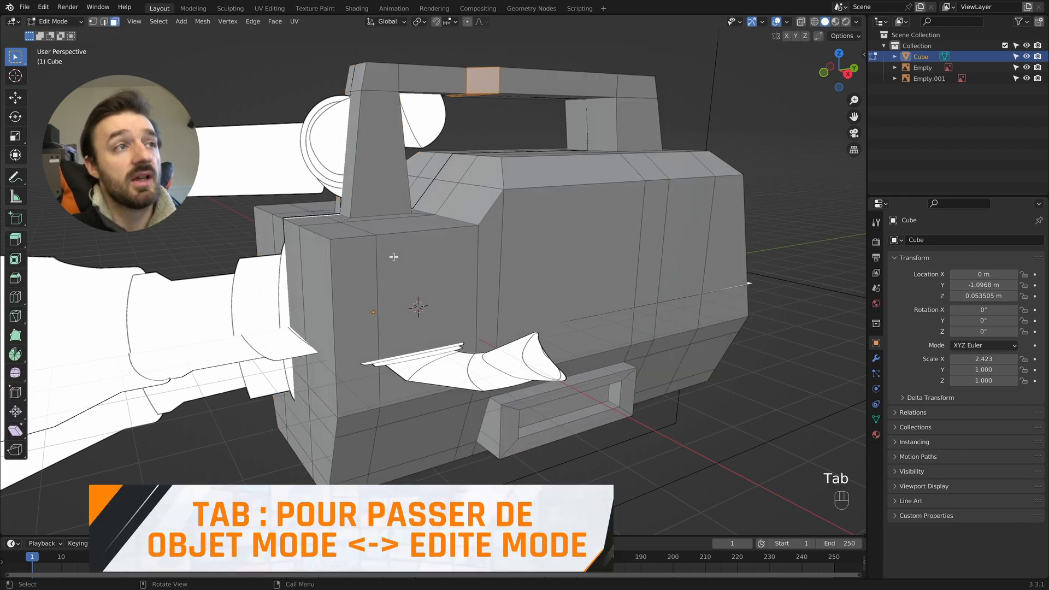
pyautogui.press('a')
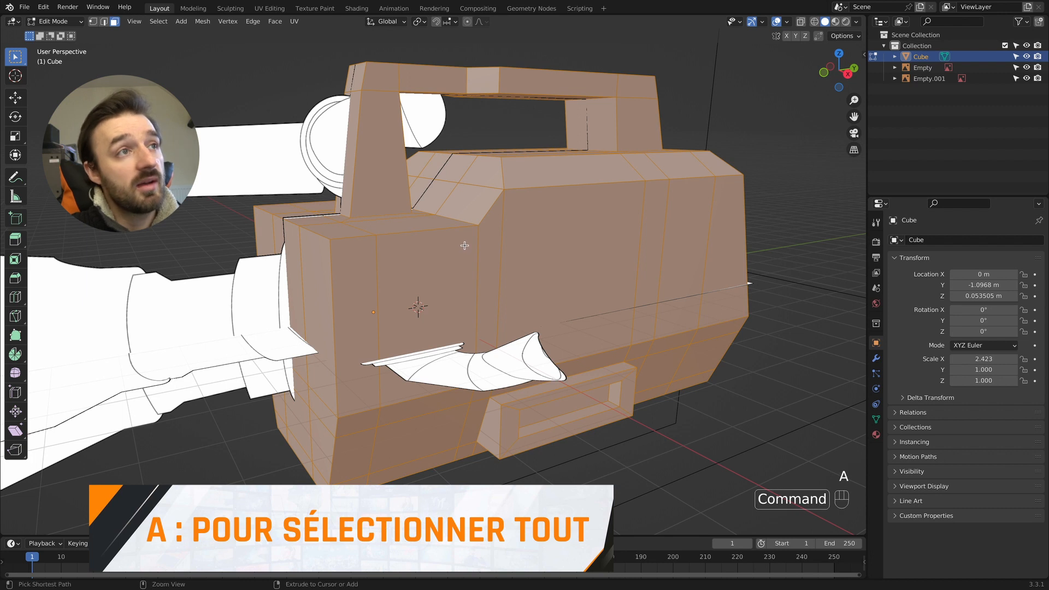
pyautogui.hotkey('ctrl', 'b')
pyautogui.scroll(2, 461, 245)
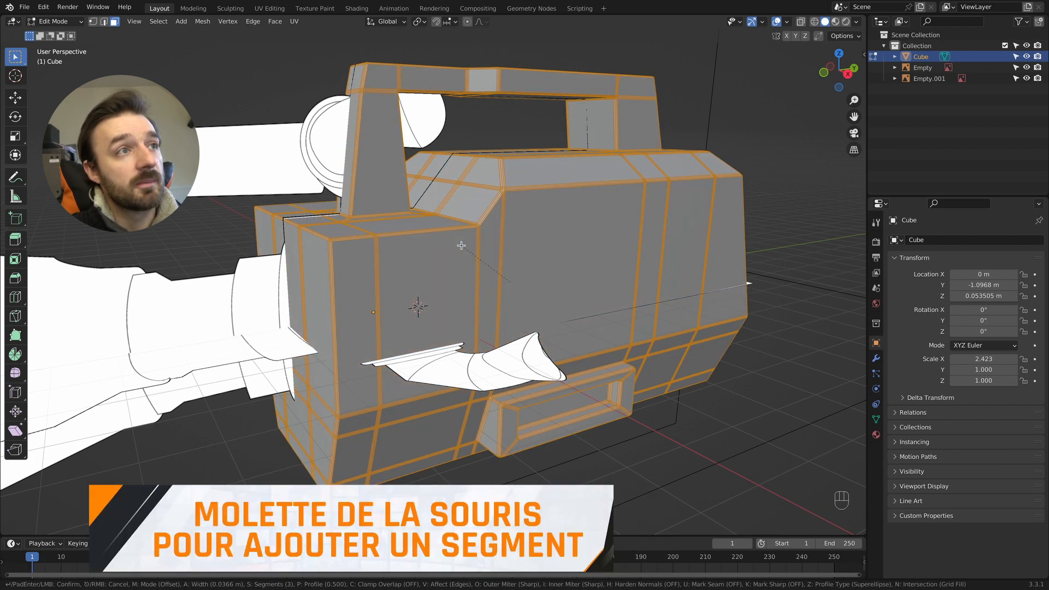
pyautogui.click(462, 245)
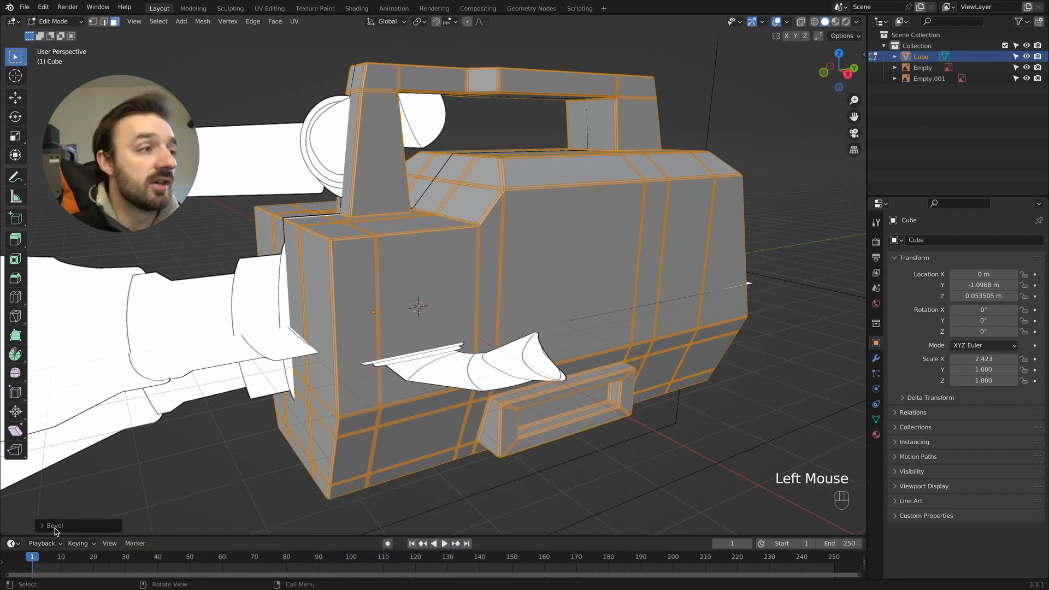
pyautogui.click(55, 526)
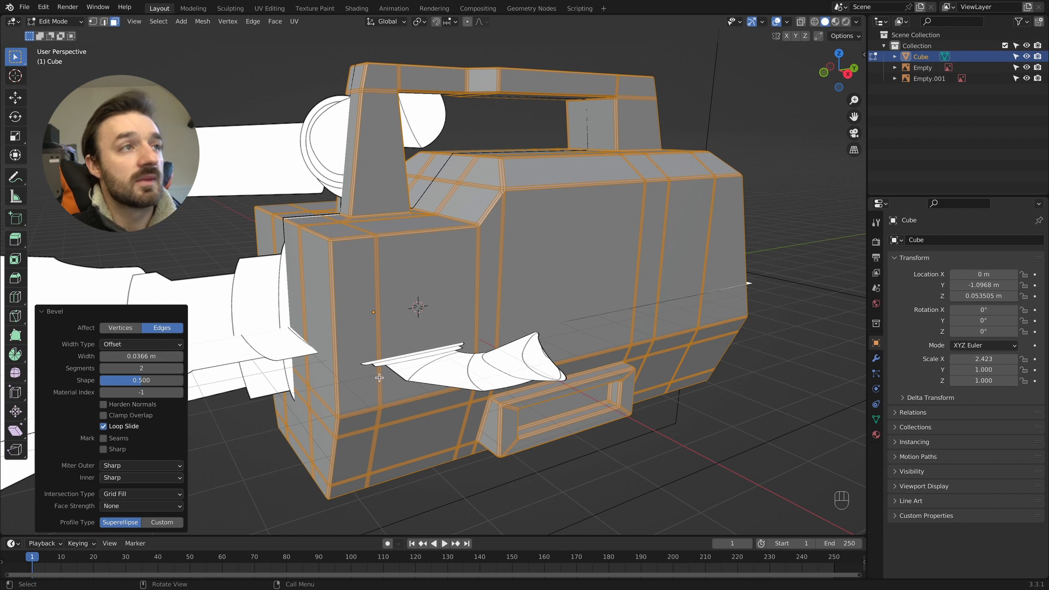
# - Leave mesh editing and apply Shade Smooth to the camera body
pyautogui.press('Tab')
pyautogui.rightClick(462, 304)
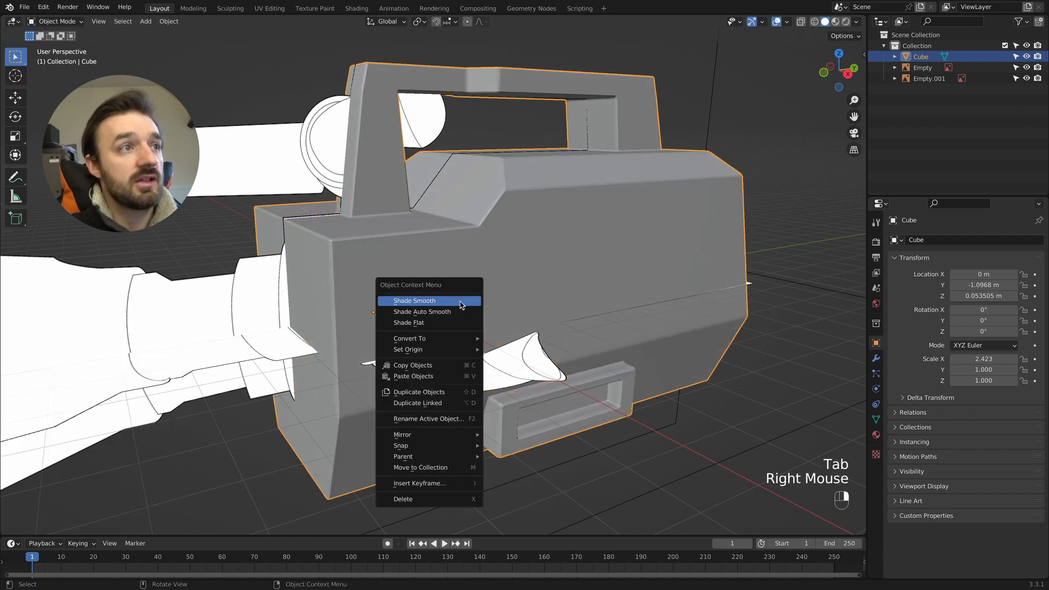
pyautogui.click(414, 301)
pyautogui.scroll(2, 462, 301)
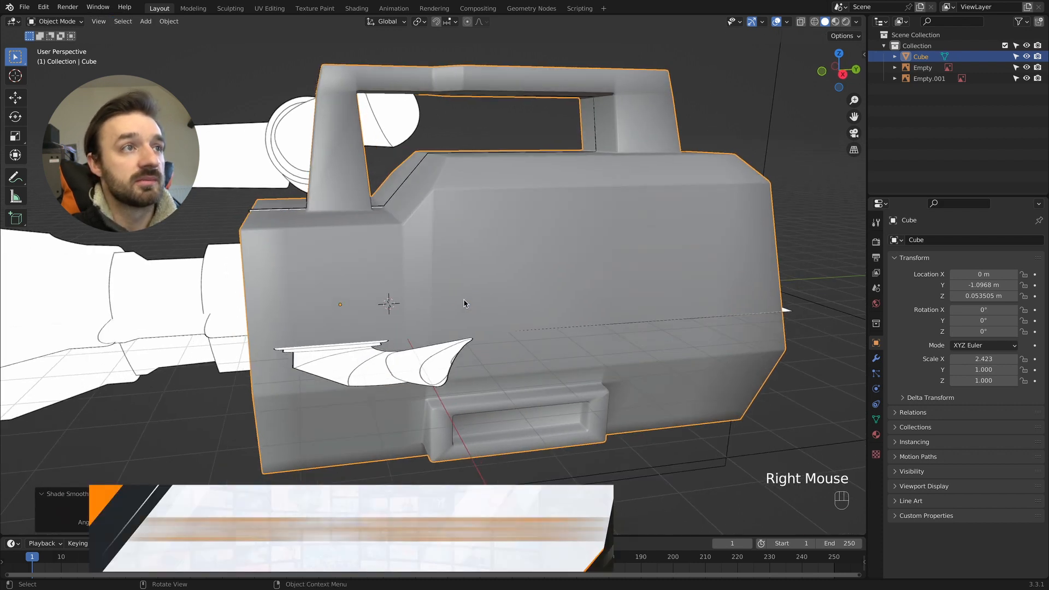
# - Add a level 1 Subdivision modifier to the camera body and collapse the modifier's settings
pyautogui.press('super+1')
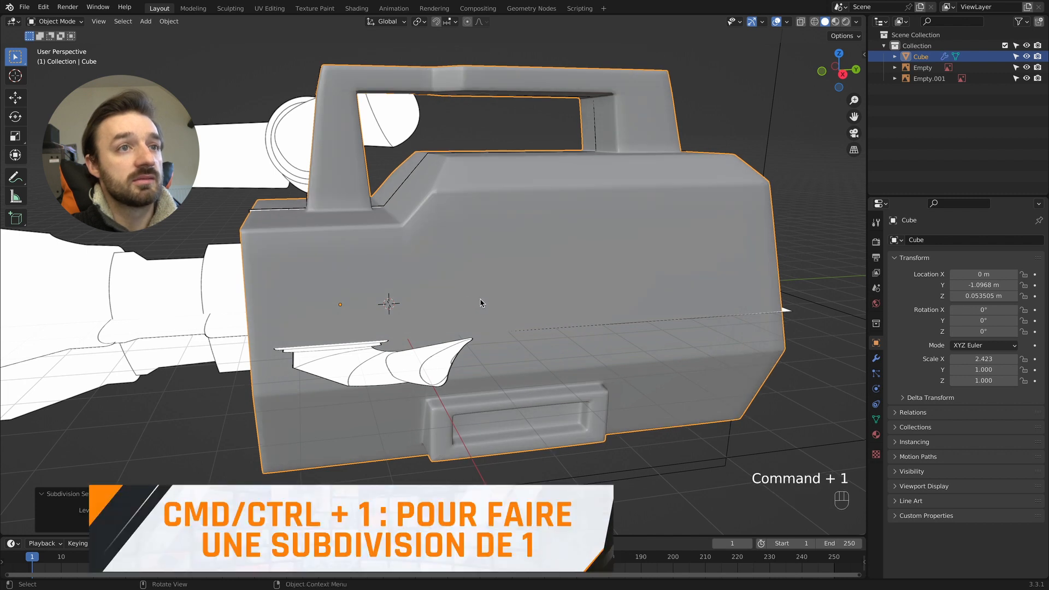
pyautogui.moveTo(503, 286); pyautogui.dragTo(490, 222, button='middle')
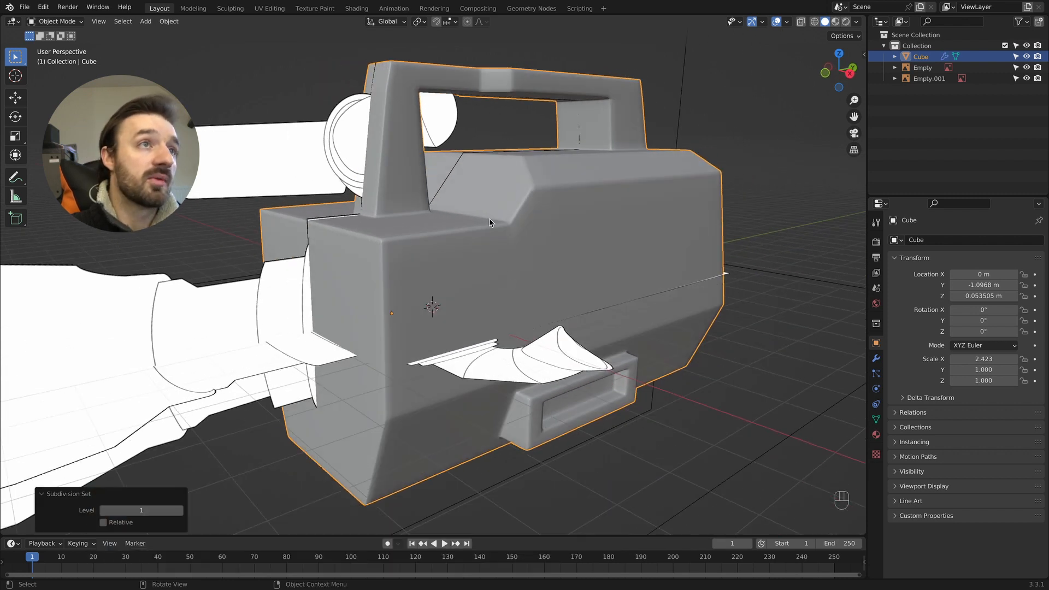
pyautogui.click(876, 358)
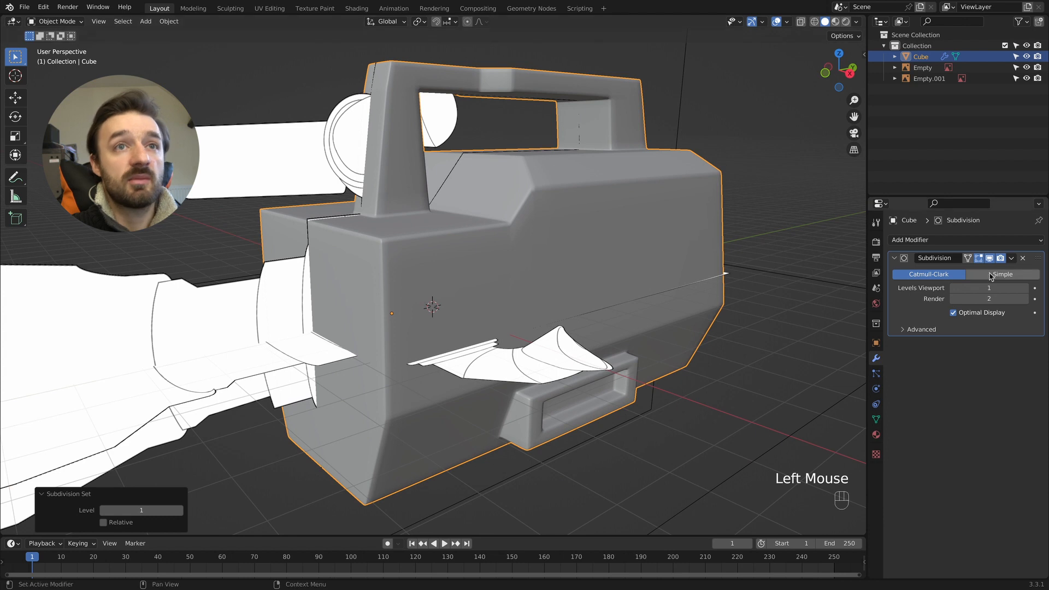
pyautogui.click(895, 258)
pyautogui.hscroll(5, 802, 256)
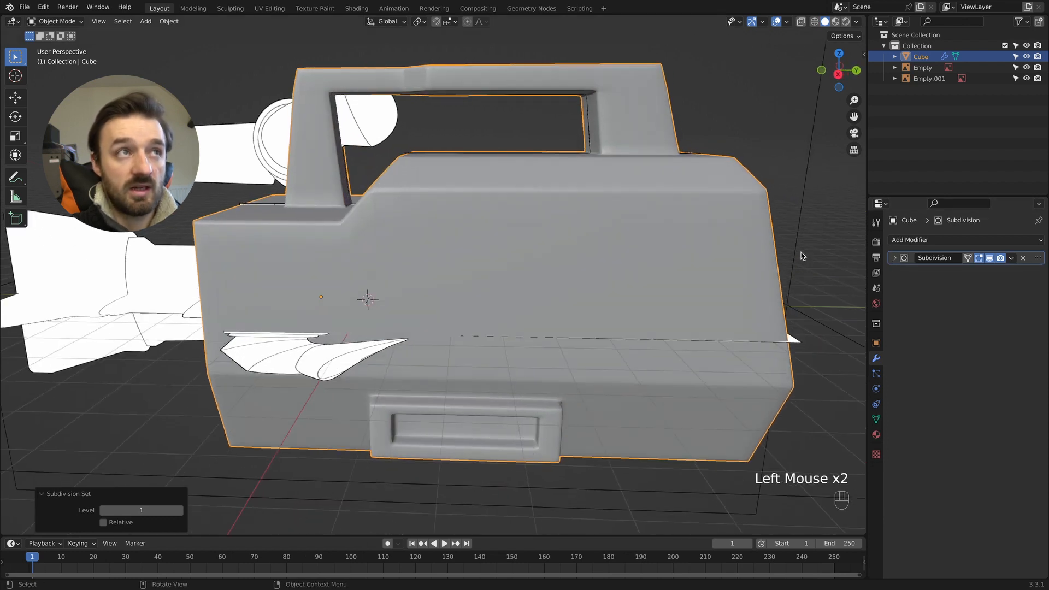
pyautogui.scroll(5, 803, 257)
pyautogui.keyDown('super'); pyautogui.scroll(-3, 802, 256); pyautogui.keyUp('super')
pyautogui.scroll(-8, 803, 257)
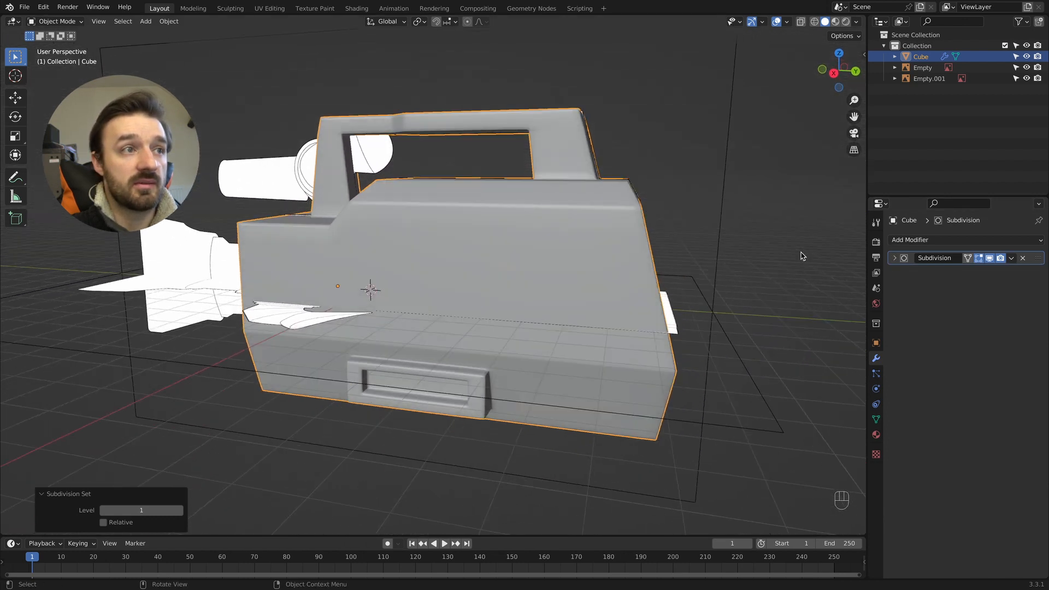
pyautogui.hscroll(10, 803, 257)
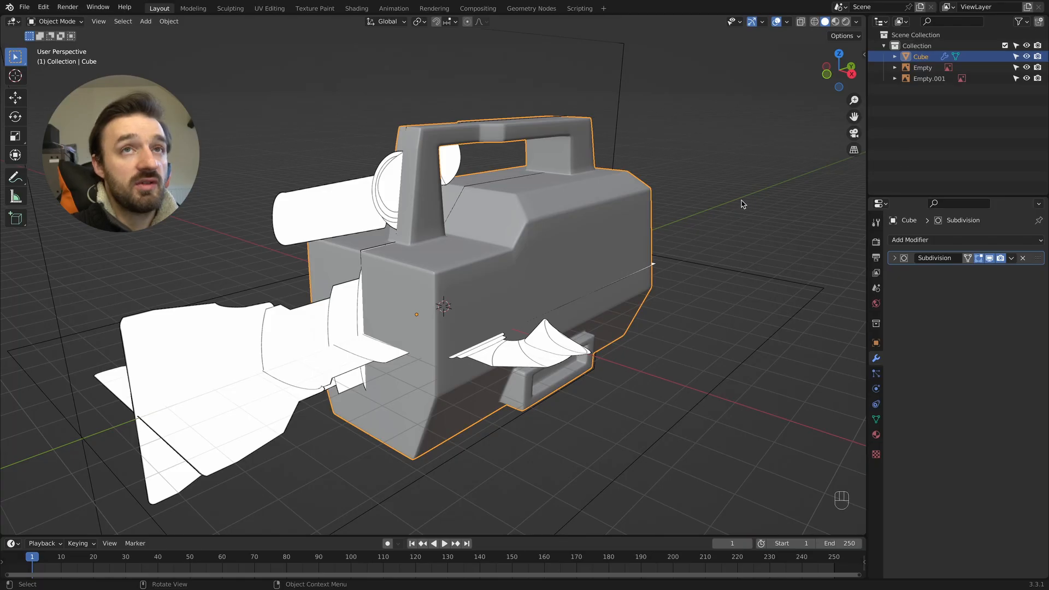
# - Hide the camera body and add a UV sphere in the right orthographic view
pyautogui.click(1026, 56)
pyautogui.press('KP_3')
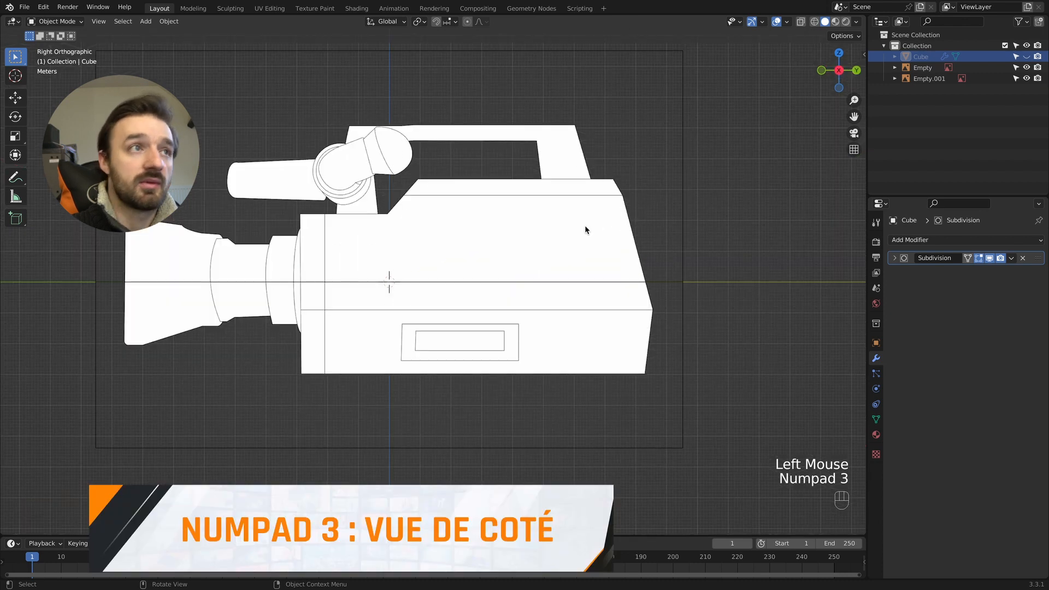
pyautogui.hotkey('shift', 'a')
pyautogui.moveTo(497, 242)
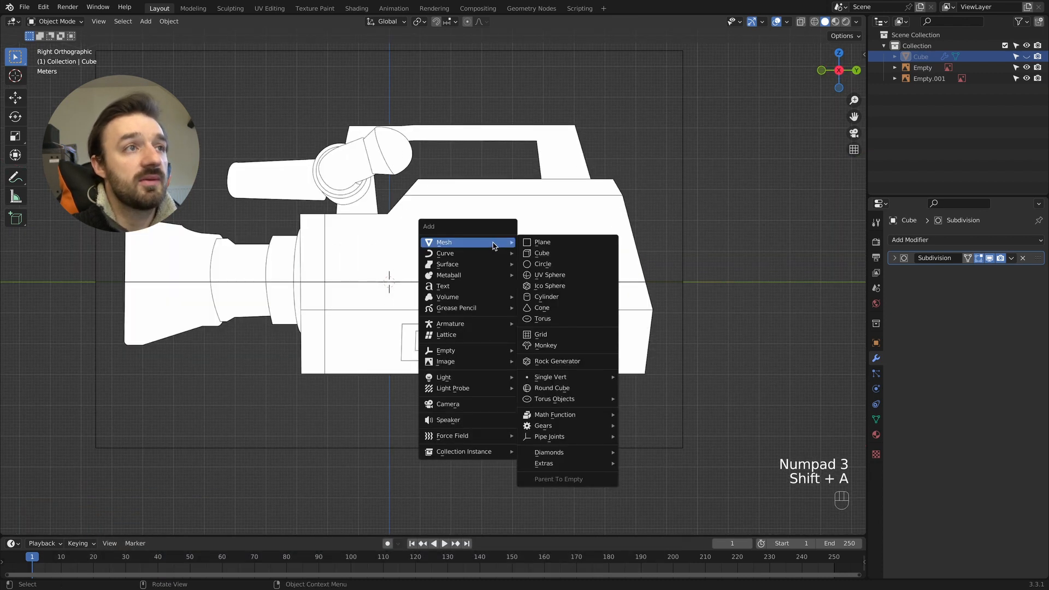
pyautogui.click(568, 276)
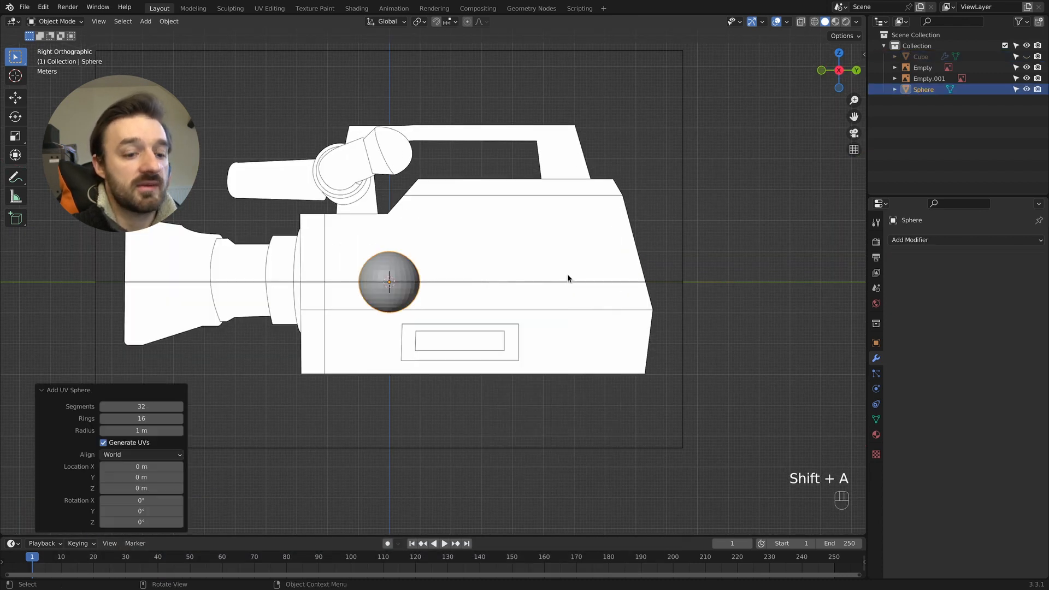
# - Rotate the sphere -90° about the X axis
pyautogui.press('r')
pyautogui.press('x')
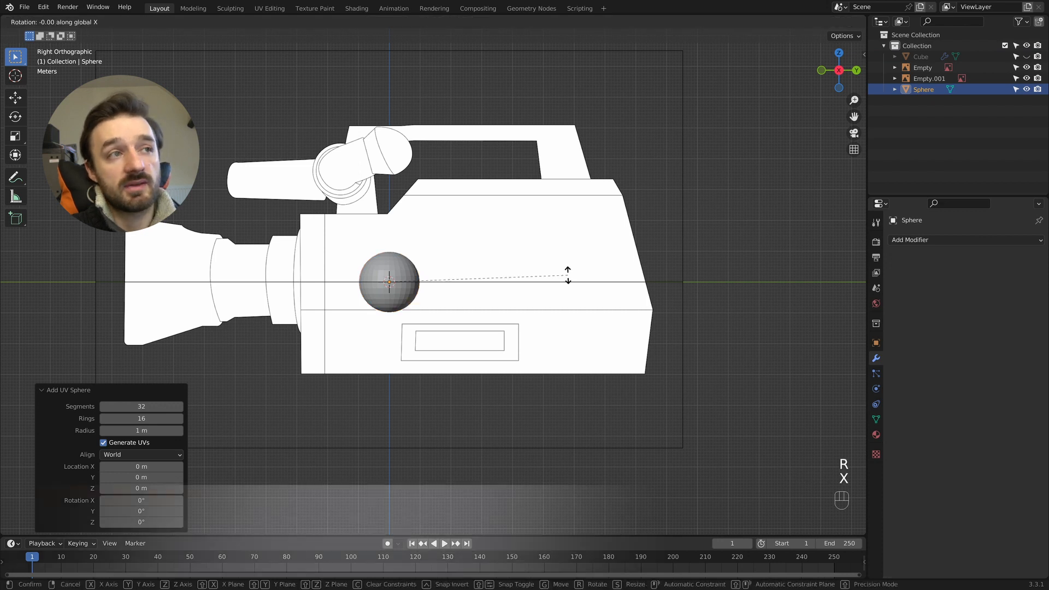
pyautogui.press('KP_Subtract')
pyautogui.press('KP_9')
pyautogui.press('KP_0')
pyautogui.press('KP_Enter')
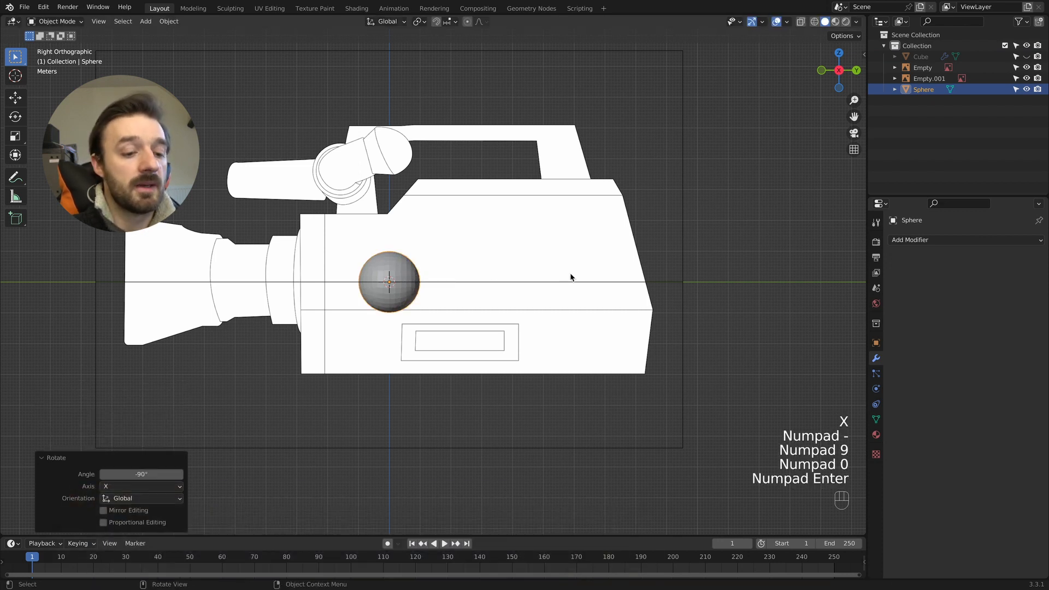
# - Select the sphere's rear-half vertices in wireframe and delete them, keeping the hemisphere that faces the lens end
pyautogui.press('Tab')
pyautogui.press('1')
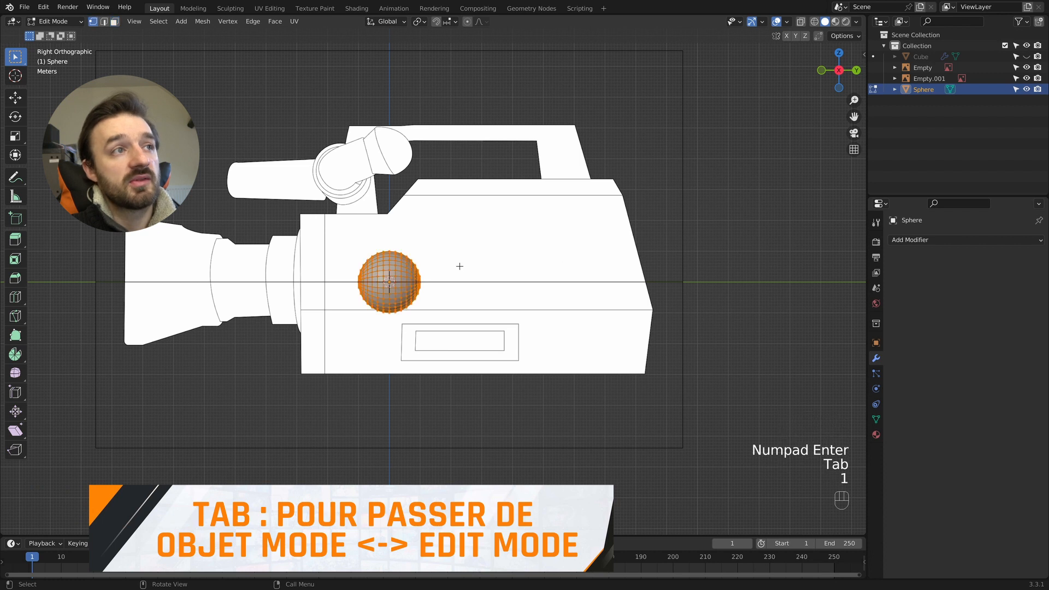
pyautogui.press('z')
pyautogui.click(382, 267)
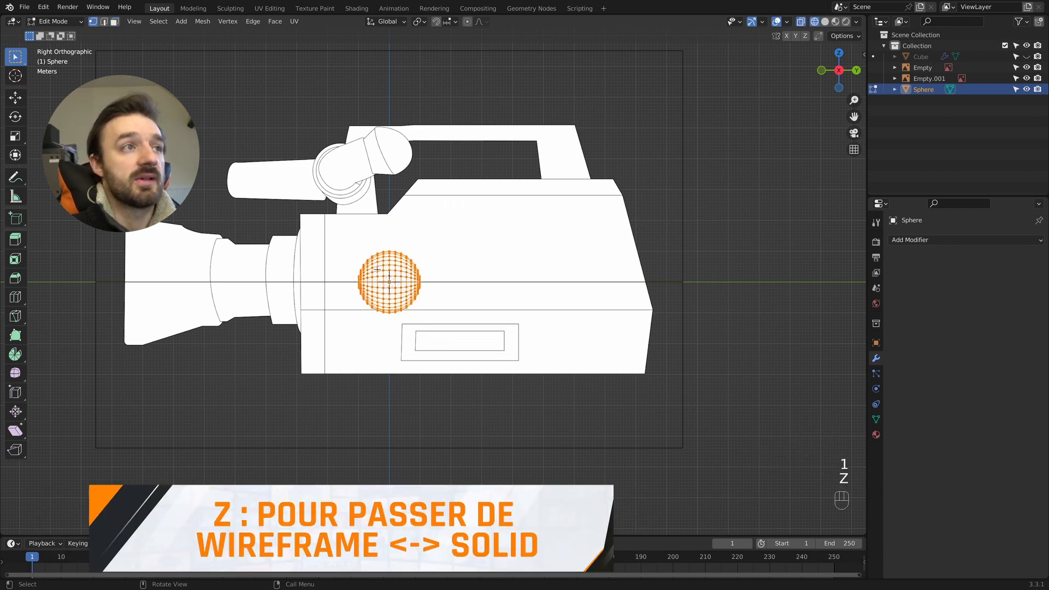
pyautogui.scroll(2, 491, 176)
pyautogui.moveTo(491, 176); pyautogui.dragTo(374, 361)
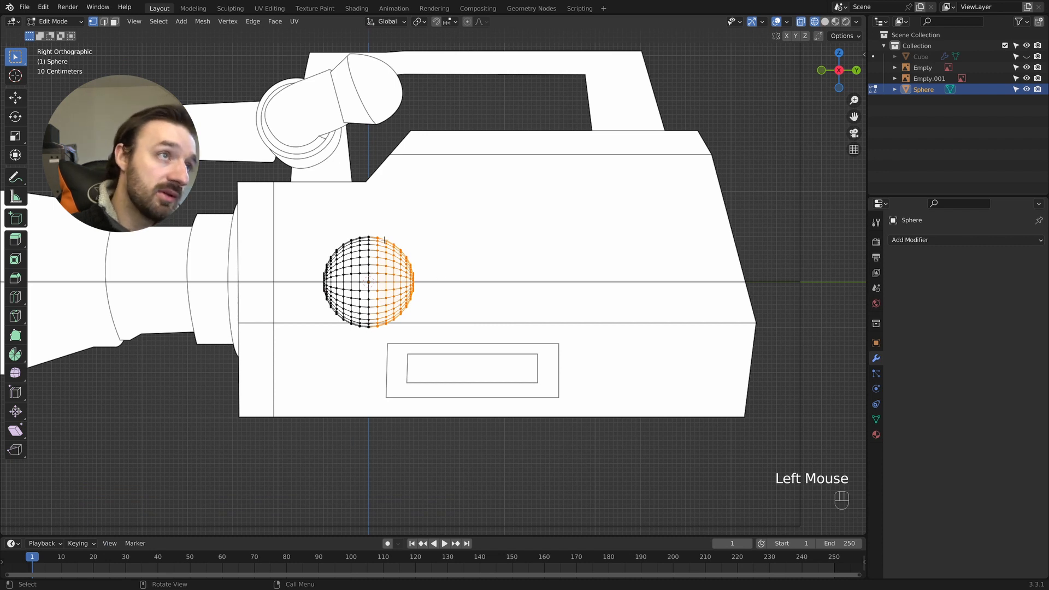
pyautogui.press('x')
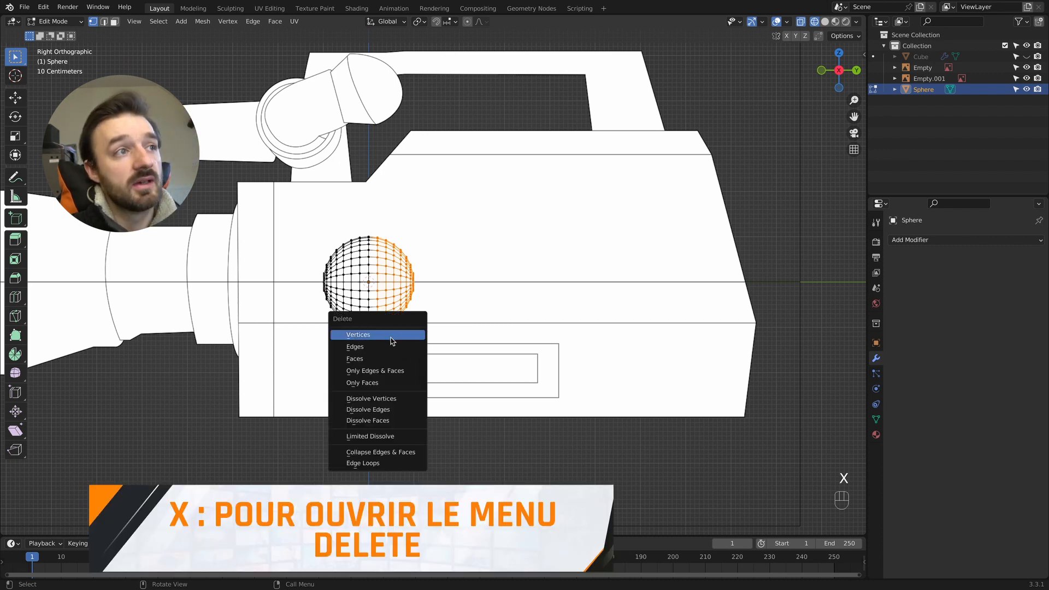
pyautogui.click(392, 336)
# - Hide both reference images and select the full edge loop around the hemisphere's open rim in solid shading
pyautogui.moveTo(1027, 78); pyautogui.dragTo(1027, 68)
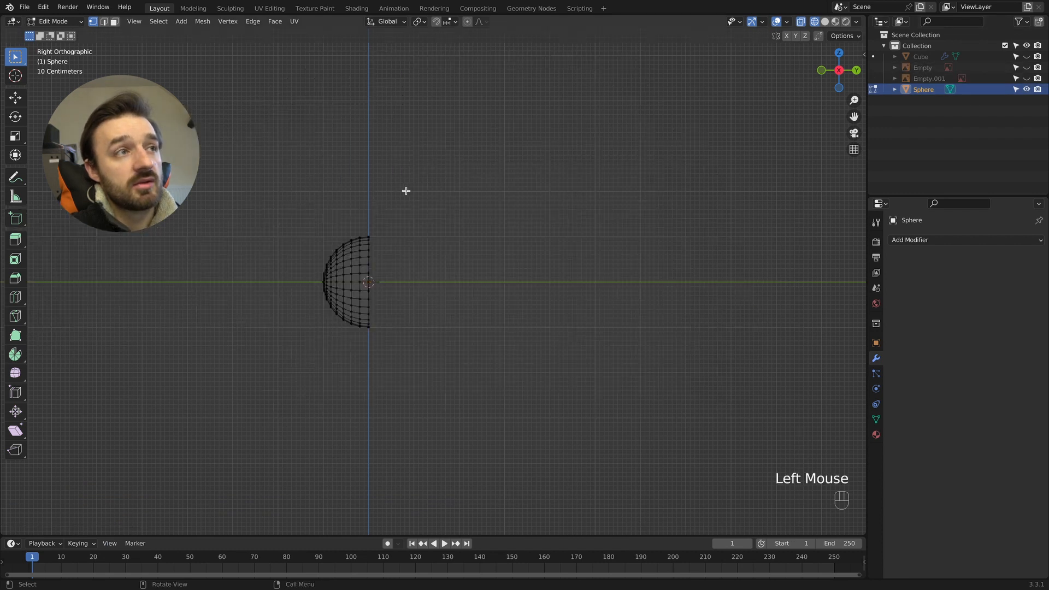
pyautogui.press('z')
pyautogui.moveTo(495, 191); pyautogui.dragTo(341, 253, button='middle')
pyautogui.press('2')
pyautogui.scroll(4, 339, 248)
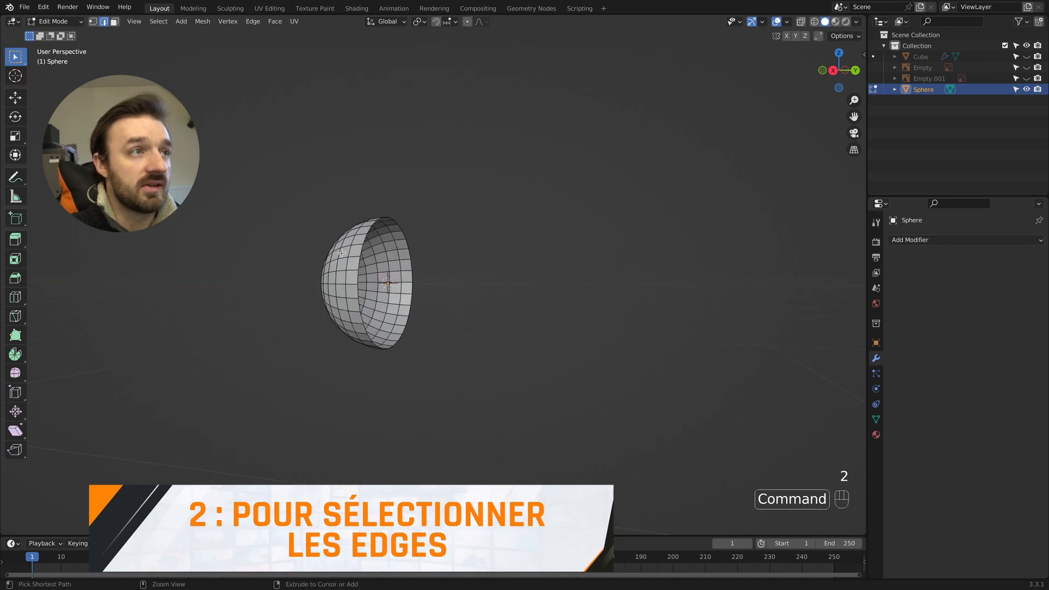
pyautogui.click(325, 234)
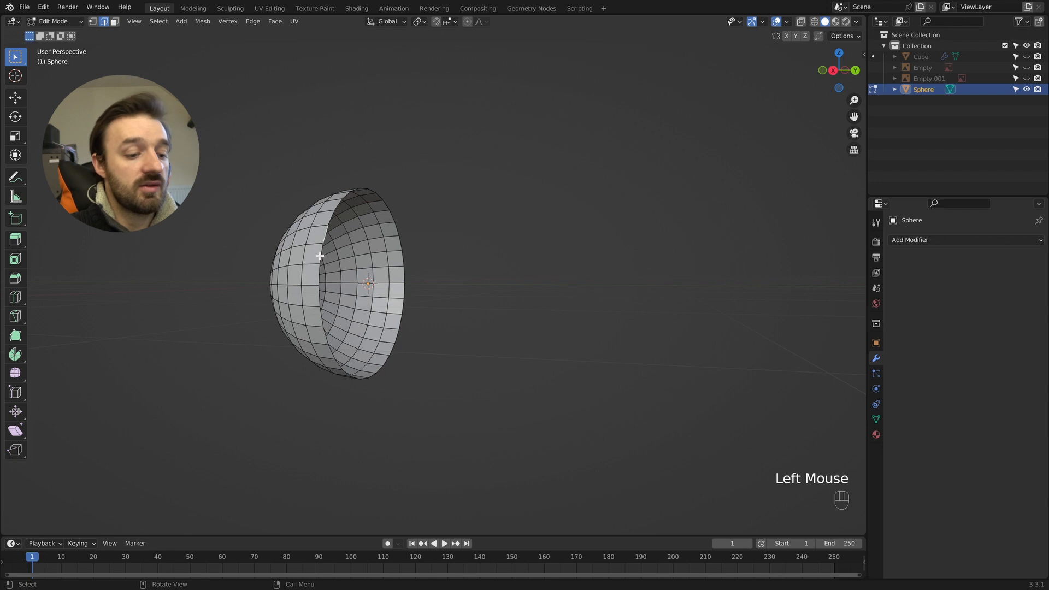
pyautogui.keyDown('alt'); pyautogui.keyDown('shift'); pyautogui.click(320, 256); pyautogui.keyUp('shift'); pyautogui.keyUp('alt')
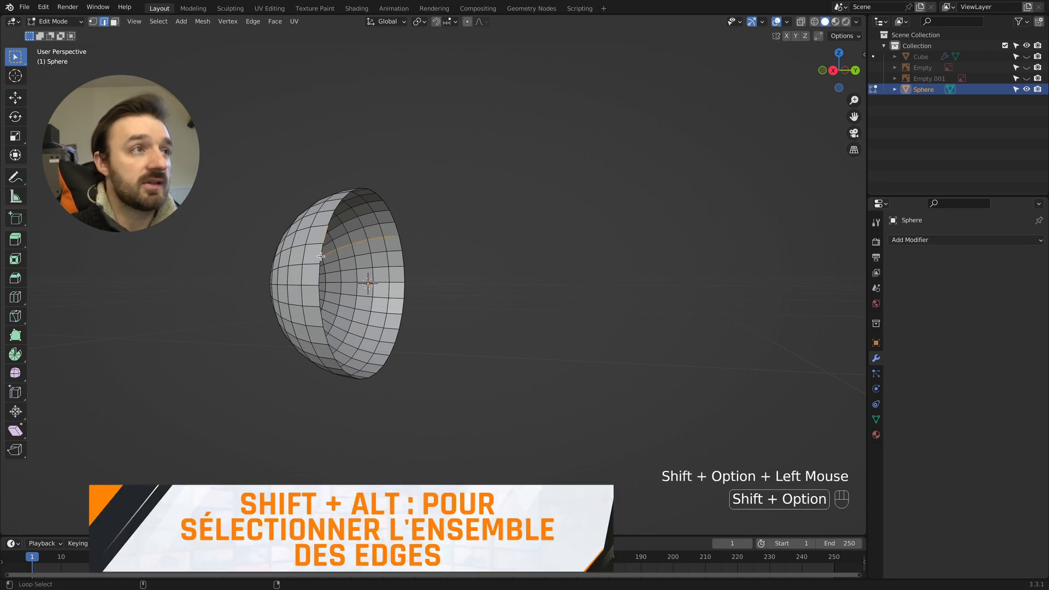
pyautogui.click(321, 258)
pyautogui.keyDown('alt'); pyautogui.keyDown('shift'); pyautogui.click(357, 196); pyautogui.keyUp('shift'); pyautogui.keyUp('alt')
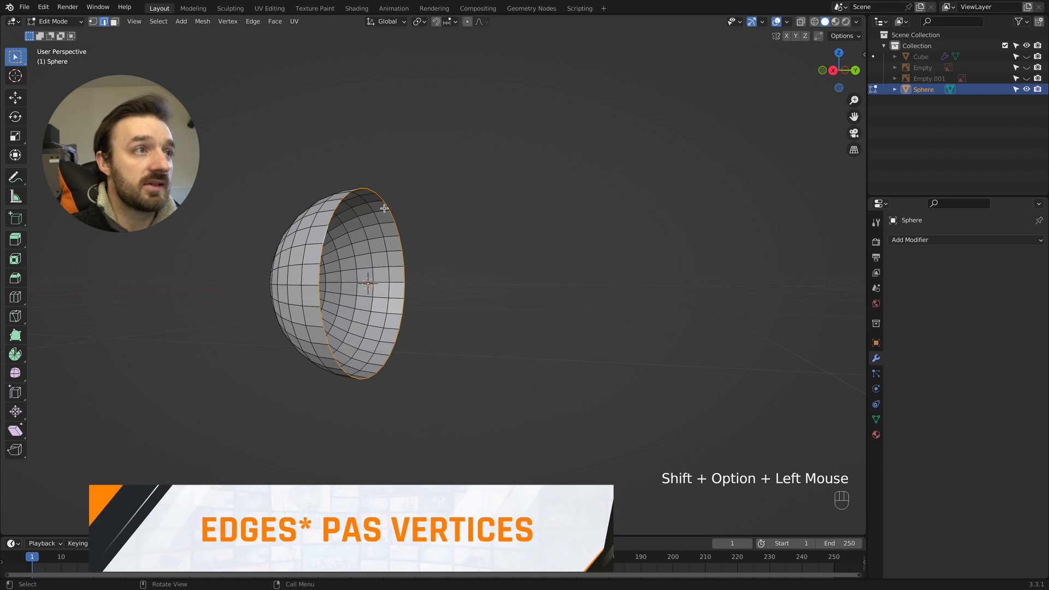
# - Close the hemisphere's open side by extruding the rim inward three times, scaling each loop down, and merging the last loop at center
pyautogui.press('e')
pyautogui.press('s')
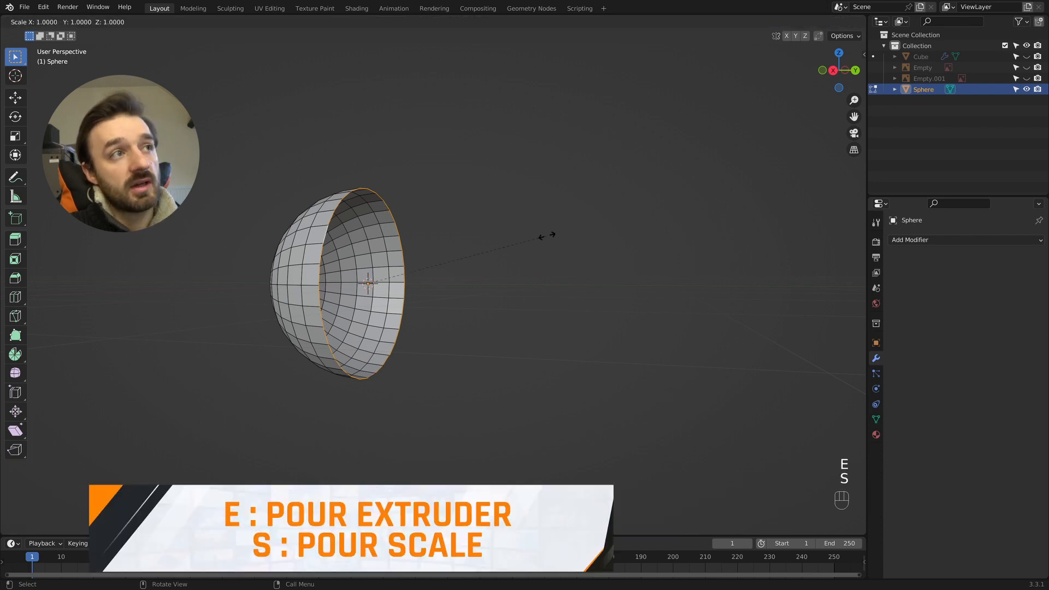
pyautogui.click(516, 243)
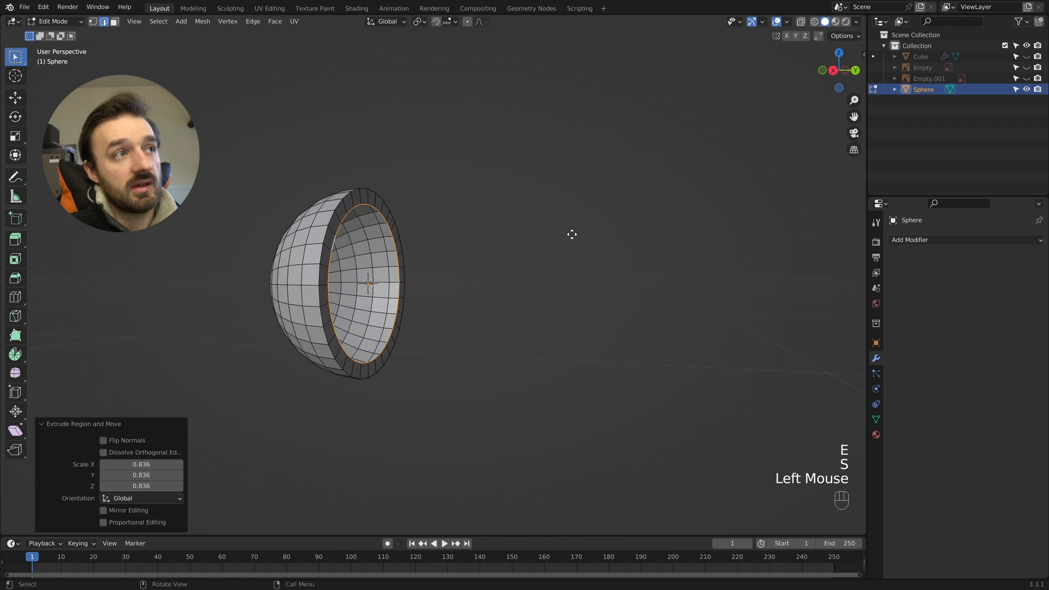
pyautogui.press('e')
pyautogui.press('s')
pyautogui.click(497, 254)
pyautogui.press('e')
pyautogui.press('s')
pyautogui.click(443, 290)
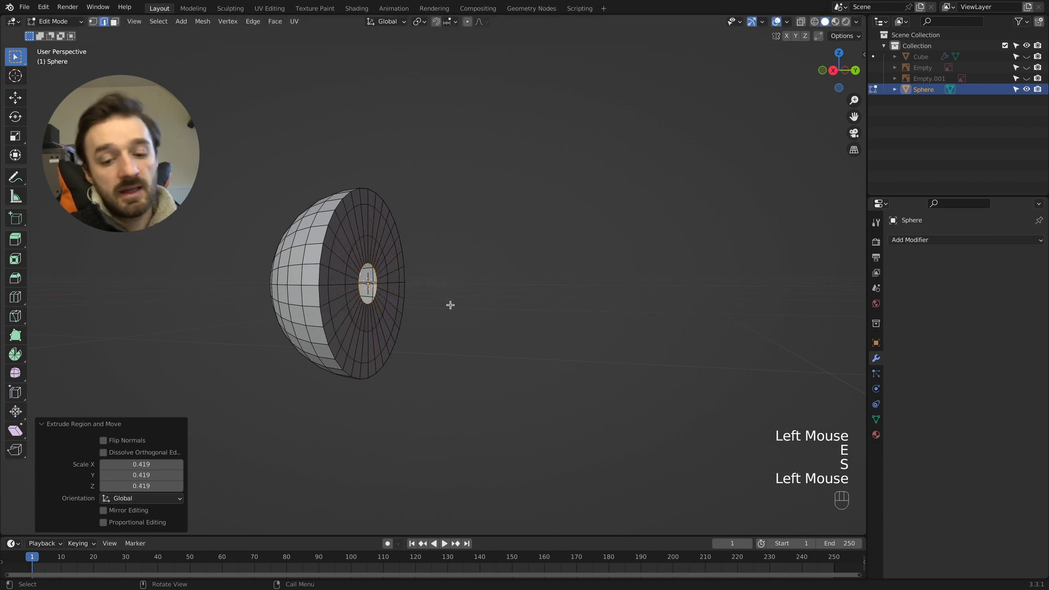
pyautogui.press('m')
pyautogui.click(416, 303)
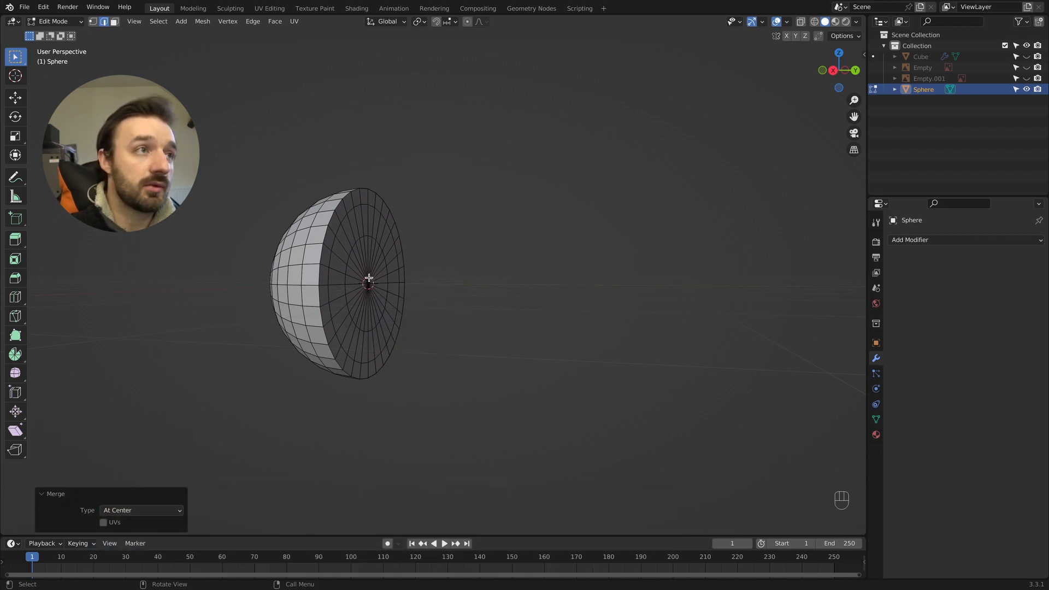
# - Return to Object Mode in the right orthographic view and show both reference images again
pyautogui.press('Tab')
pyautogui.press('KP_3')
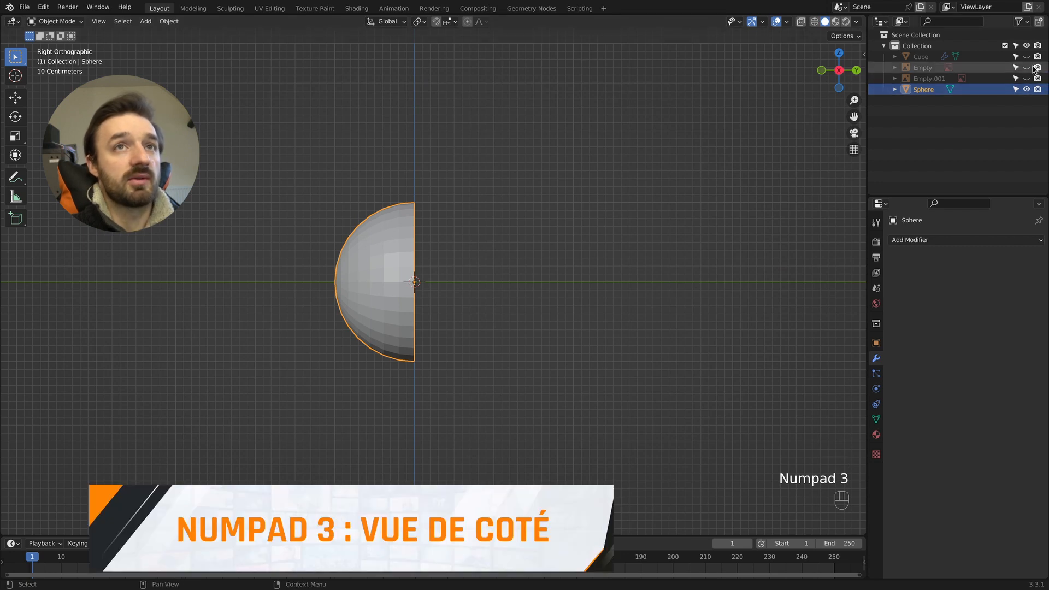
pyautogui.moveTo(1026, 67); pyautogui.dragTo(1027, 79)
pyautogui.scroll(-1, 473, 175)
pyautogui.scroll(-3, 473, 179)
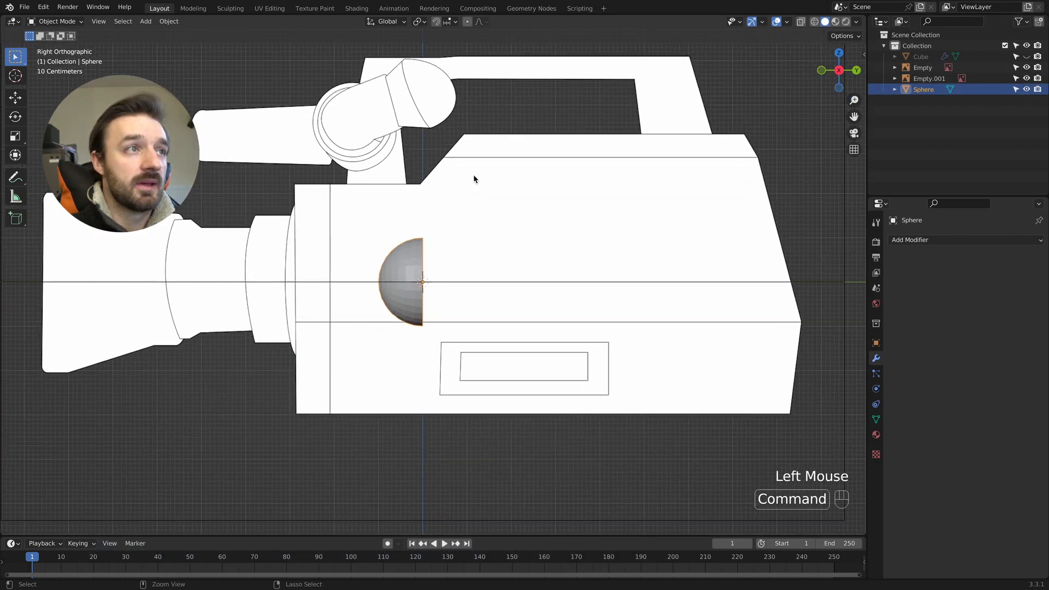
# - Move the hemisphere about 2.12 m along Y toward the lens, aligning its flat side with the body's front section line
pyautogui.scroll(2, 489, 191)
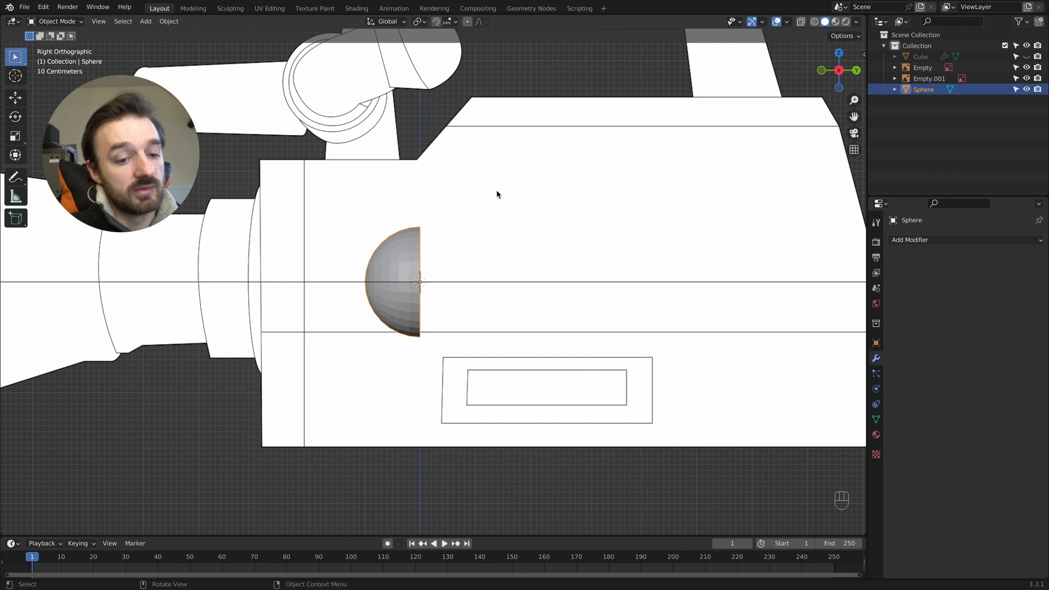
pyautogui.press('g')
pyautogui.press('y')
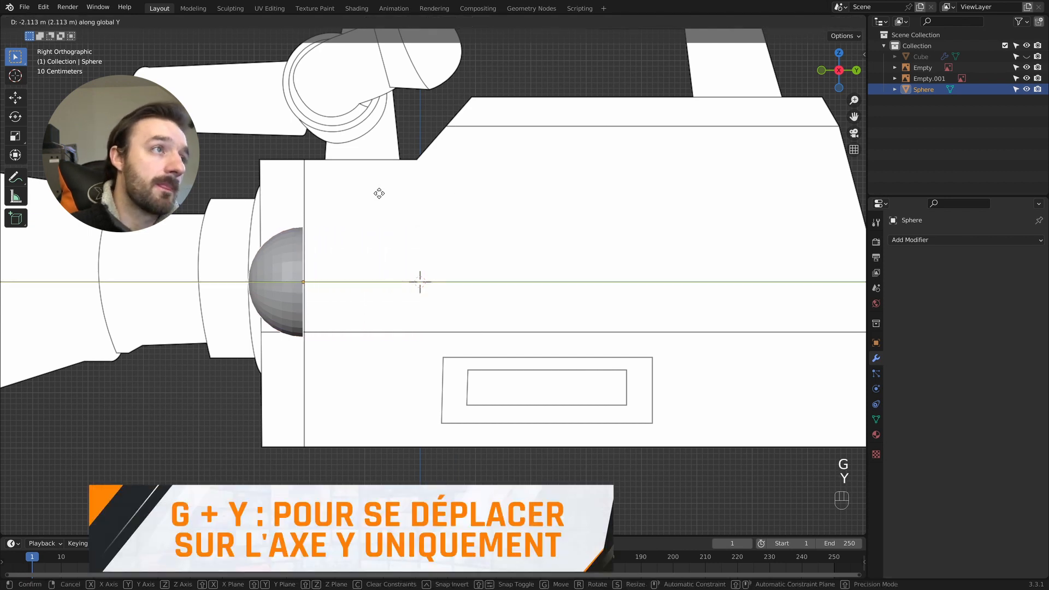
pyautogui.click(380, 193)
# - Flatten the hemisphere to about 0.37 along Y and shift it about 0.62 m along Y toward the lens
pyautogui.press('s')
pyautogui.press('y')
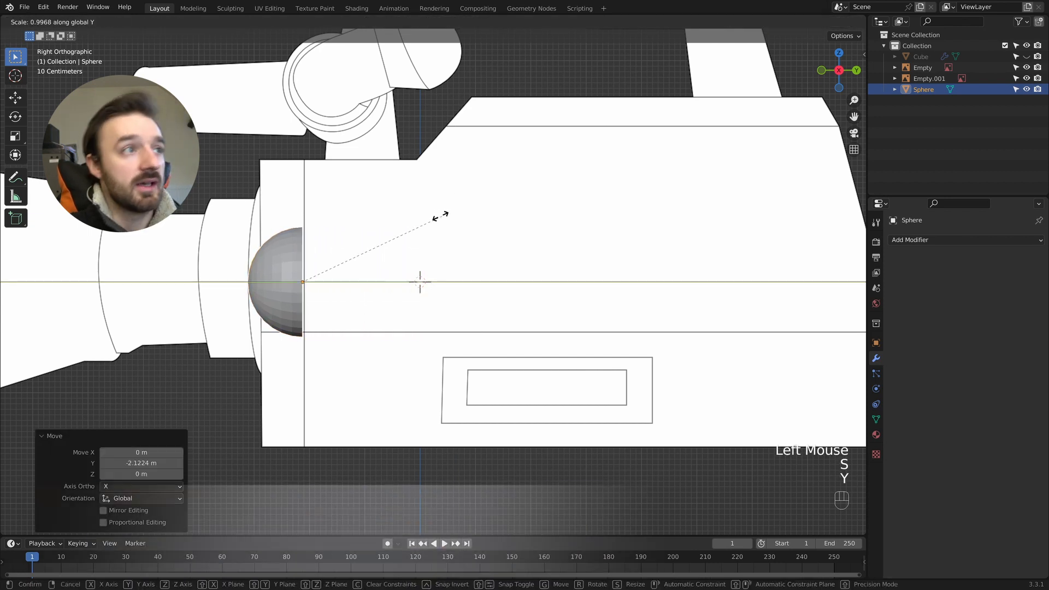
pyautogui.click(320, 226)
pyautogui.press('g')
pyautogui.press('y')
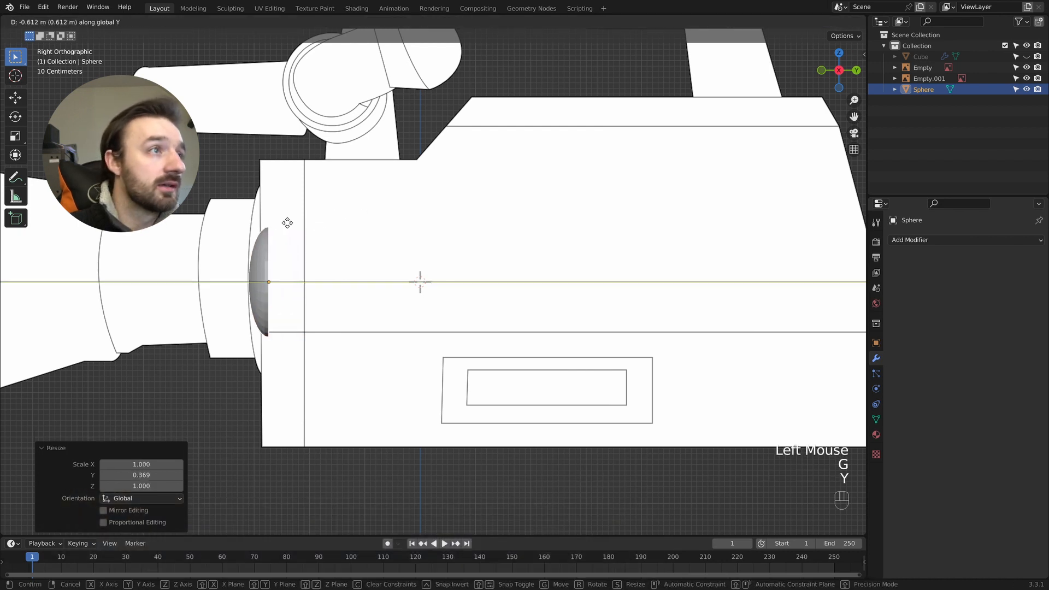
pyautogui.click(287, 222)
# - Scale the dome up uniformly by about 1.76 and move it about 0.26 m back along Y toward the body
pyautogui.press('s')
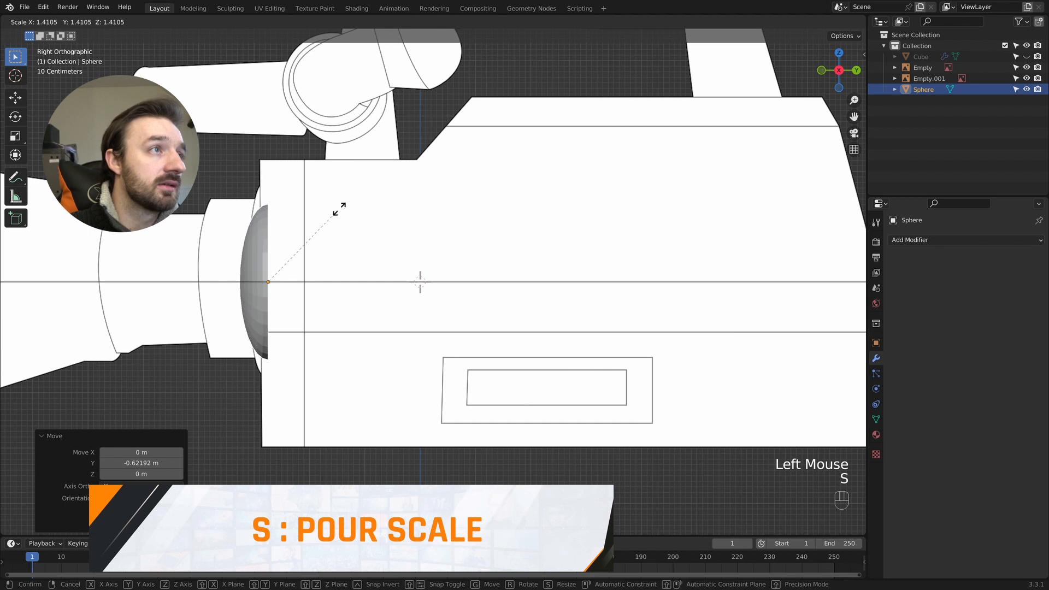
pyautogui.click(353, 192)
pyautogui.press('g')
pyautogui.press('y')
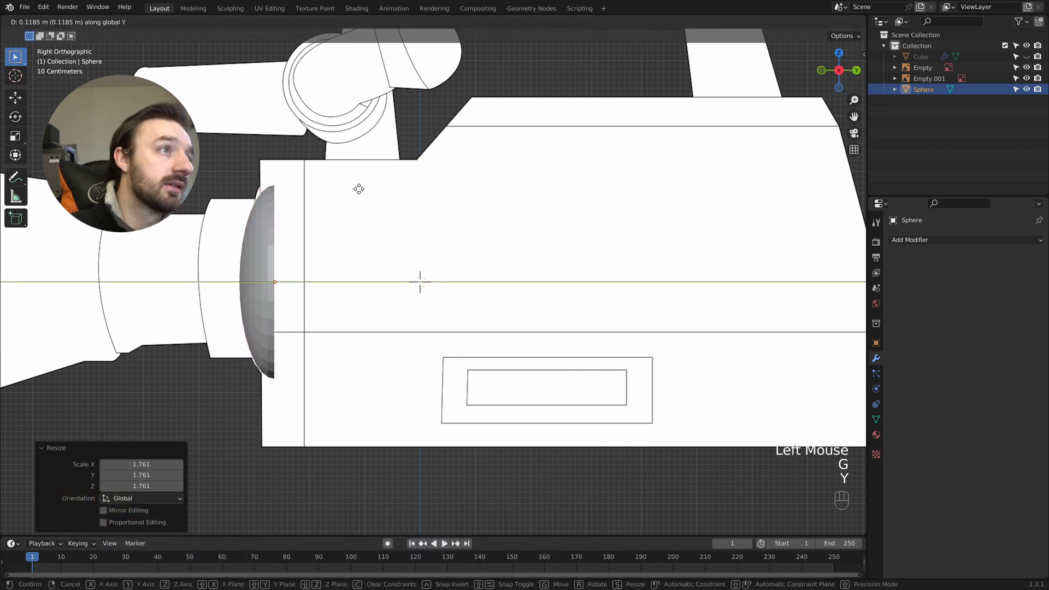
pyautogui.click(366, 189)
# - Scale the dome to about 0.76 along Y and move it about 0.11 m toward the lens
pyautogui.press('s')
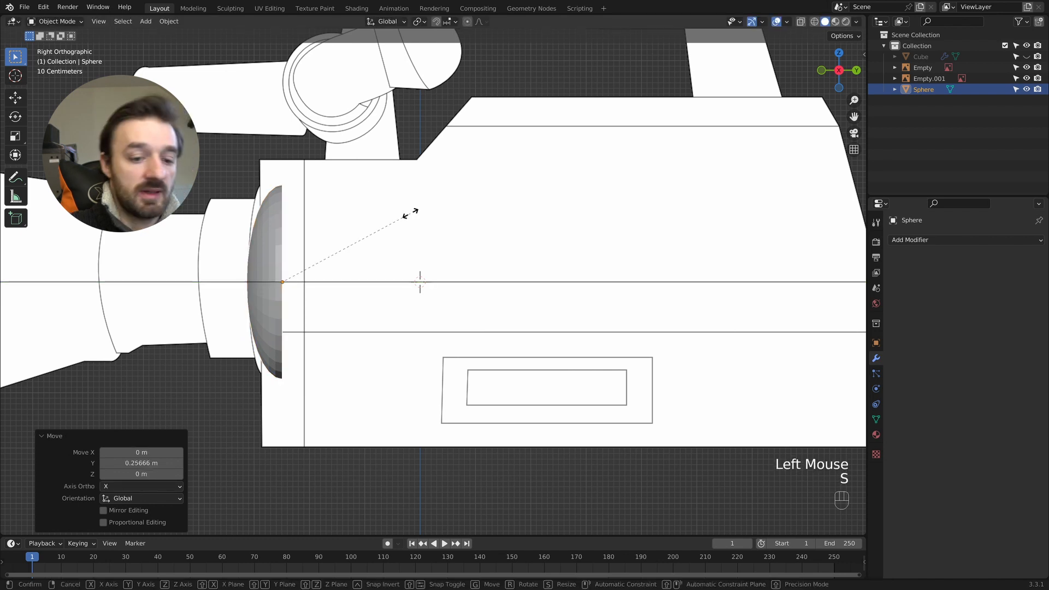
pyautogui.press('y')
pyautogui.click(371, 216)
pyautogui.press('g')
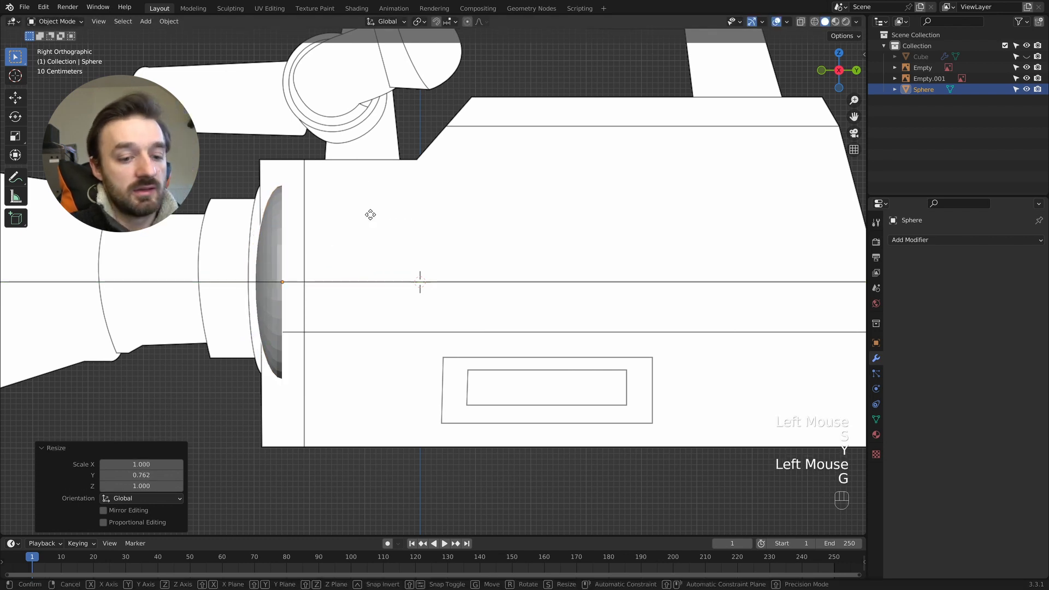
pyautogui.press('y')
pyautogui.click(368, 219)
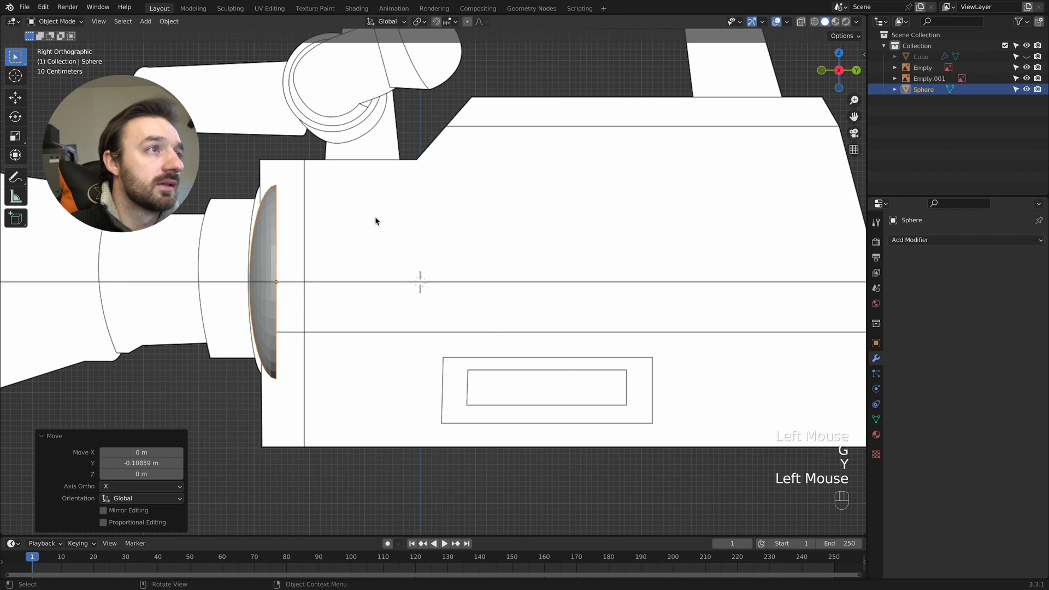
# - Thin the dome by about 0.81 along Y and move it about 0.13 m forward onto the curved reference line
pyautogui.press('s')
pyautogui.press('y')
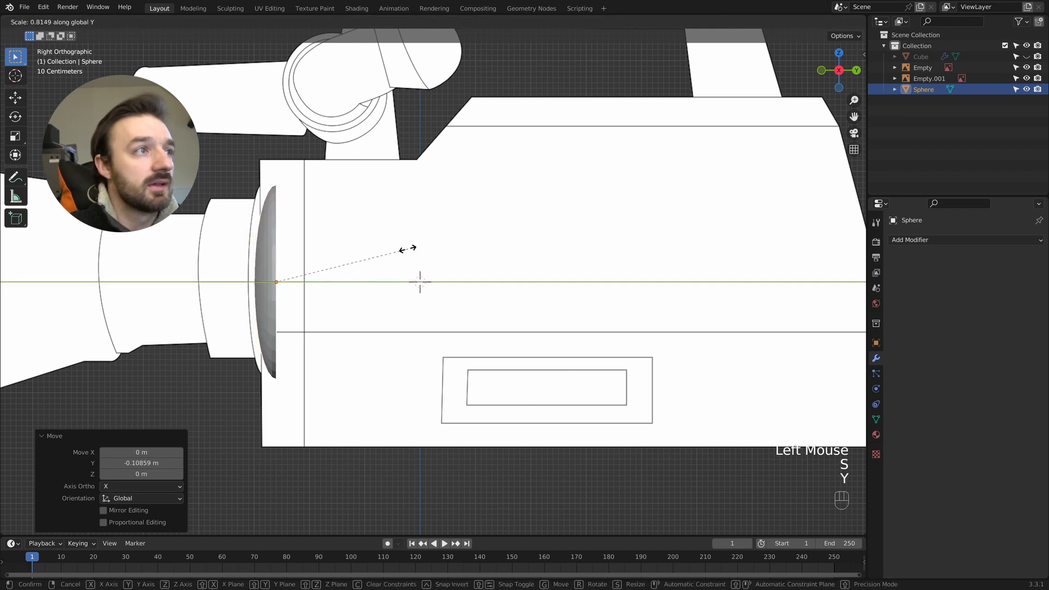
pyautogui.click(408, 249)
pyautogui.press('g')
pyautogui.press('y')
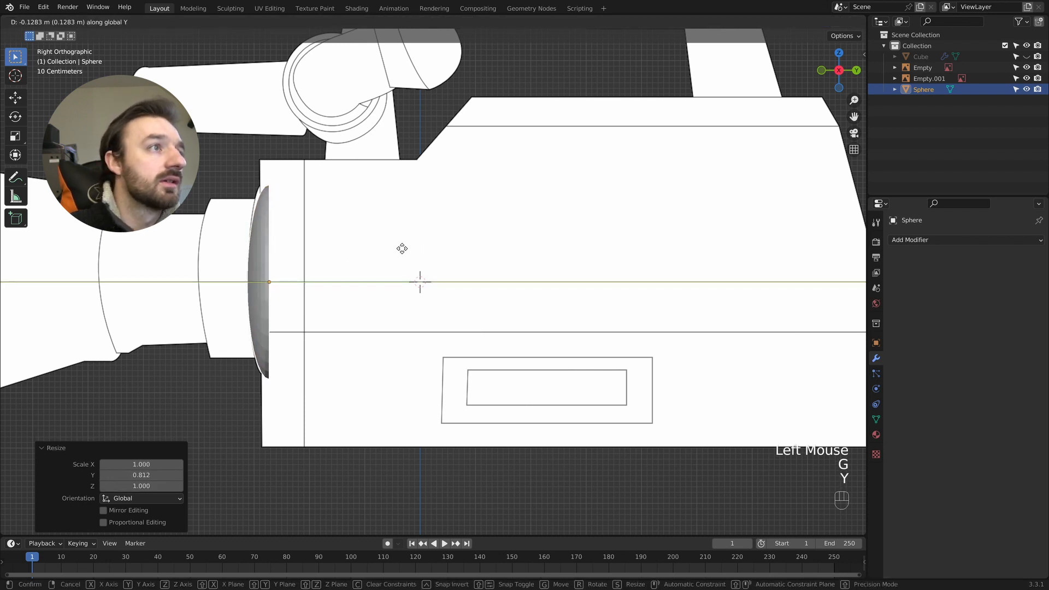
pyautogui.click(402, 250)
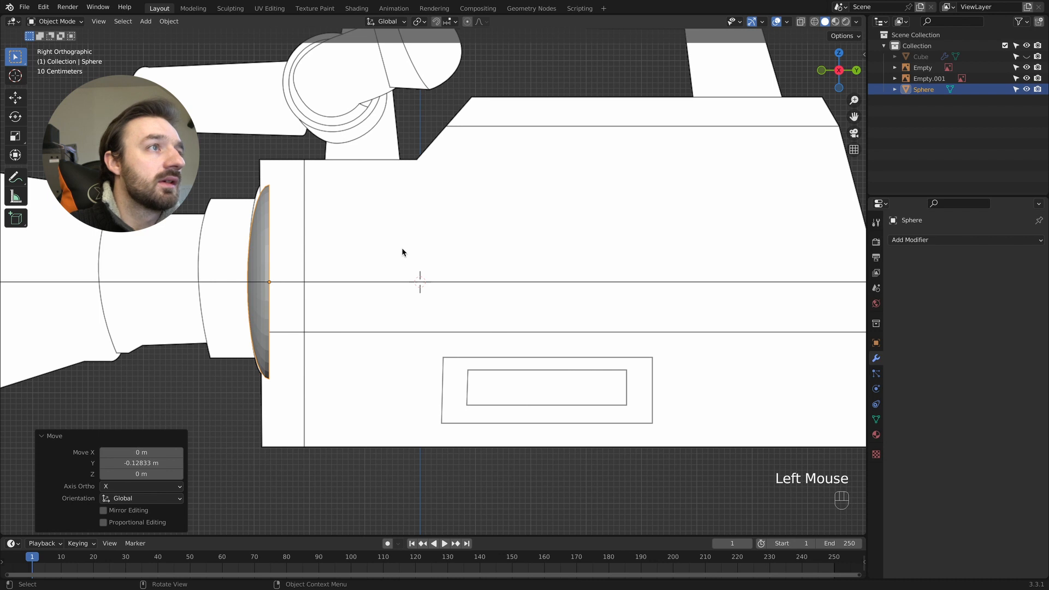
pyautogui.moveTo(402, 249); pyautogui.dragTo(398, 248, button='middle')
pyautogui.press('Tab')
pyautogui.press('KP_3')
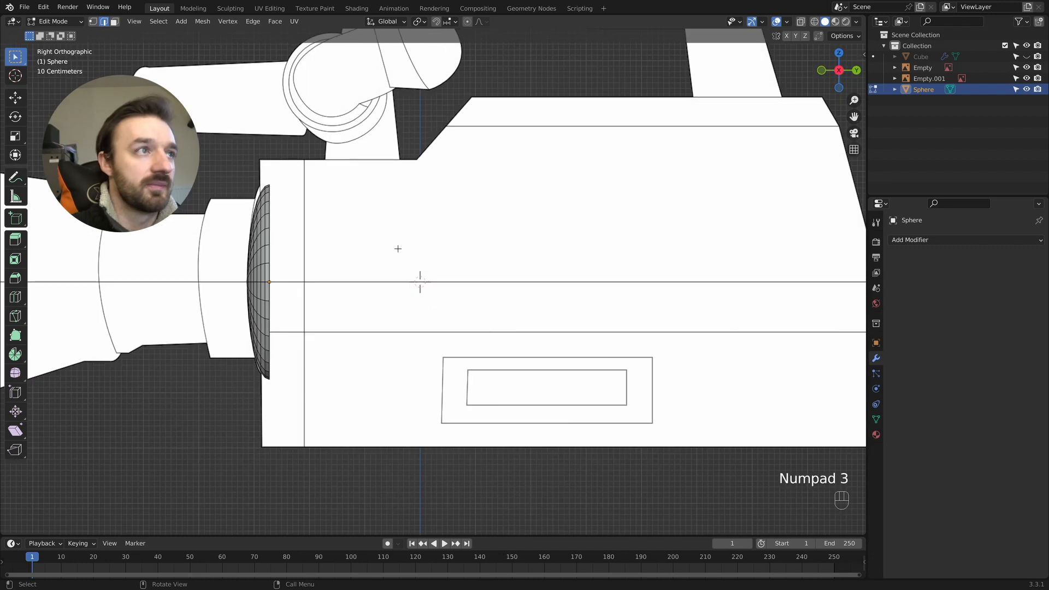
pyautogui.press('g')
pyautogui.press('z')
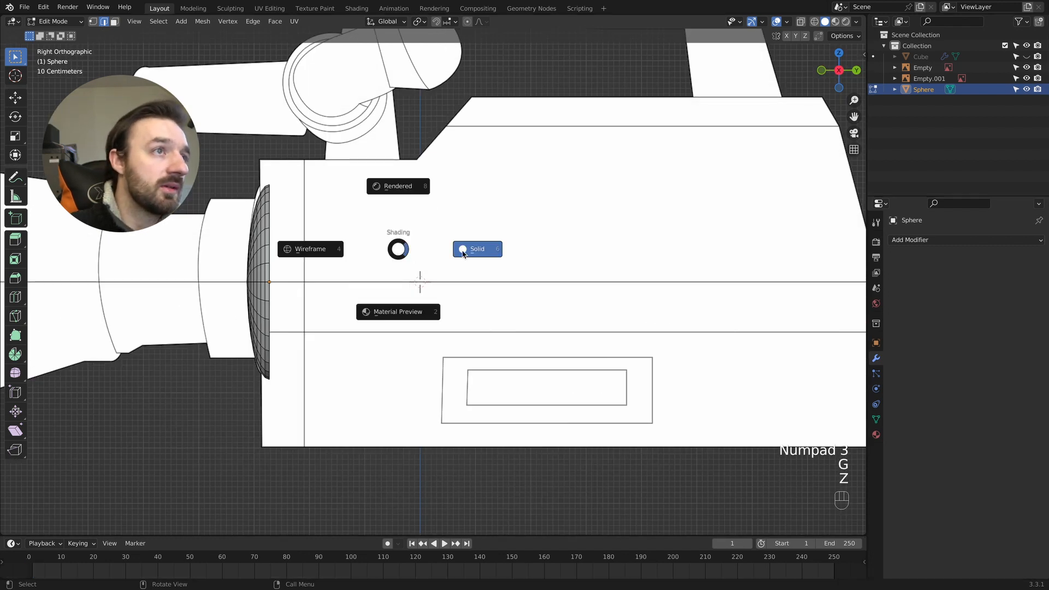
pyautogui.press('Tab')
# - Raise the dome about 0.05 m along Z and scale it up slightly to fit the reference's curved lens base
pyautogui.press('g')
pyautogui.press('z')
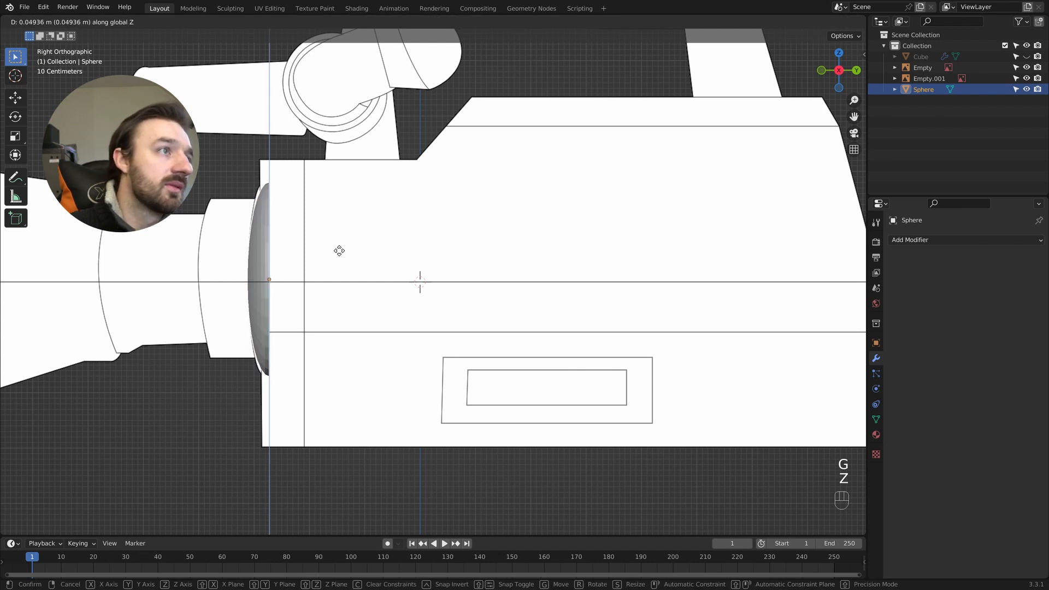
pyautogui.click(338, 252)
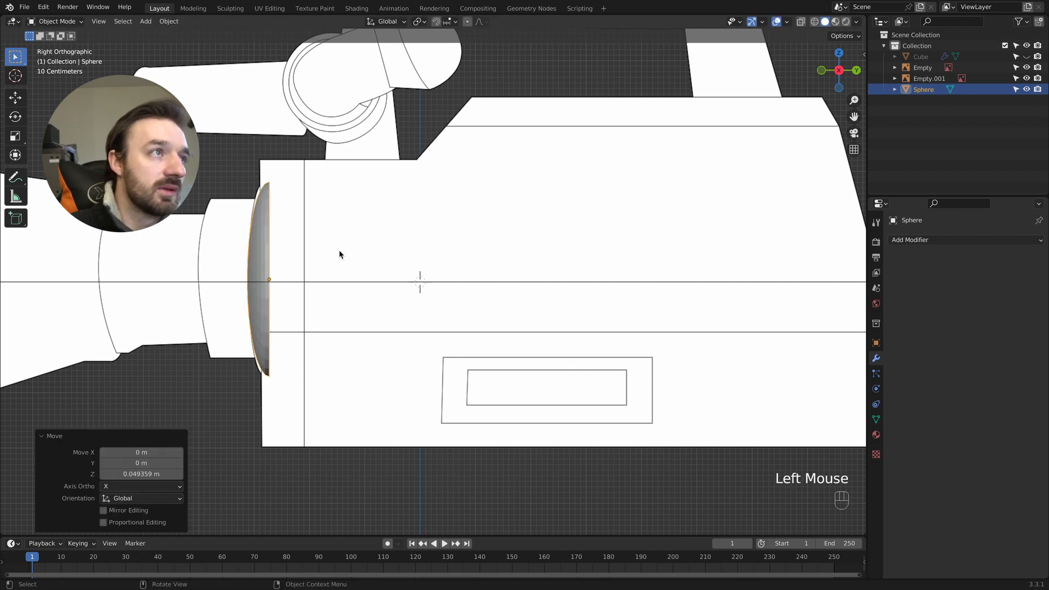
pyautogui.press('s')
pyautogui.click(344, 253)
pyautogui.press('z')
pyautogui.press('z')
# - In Edit Mode with face selection, select the dome's front face rings inward to the center, leaving the outermost rings unselected
pyautogui.moveTo(421, 274); pyautogui.dragTo(421, 265, button='middle')
pyautogui.press('Tab')
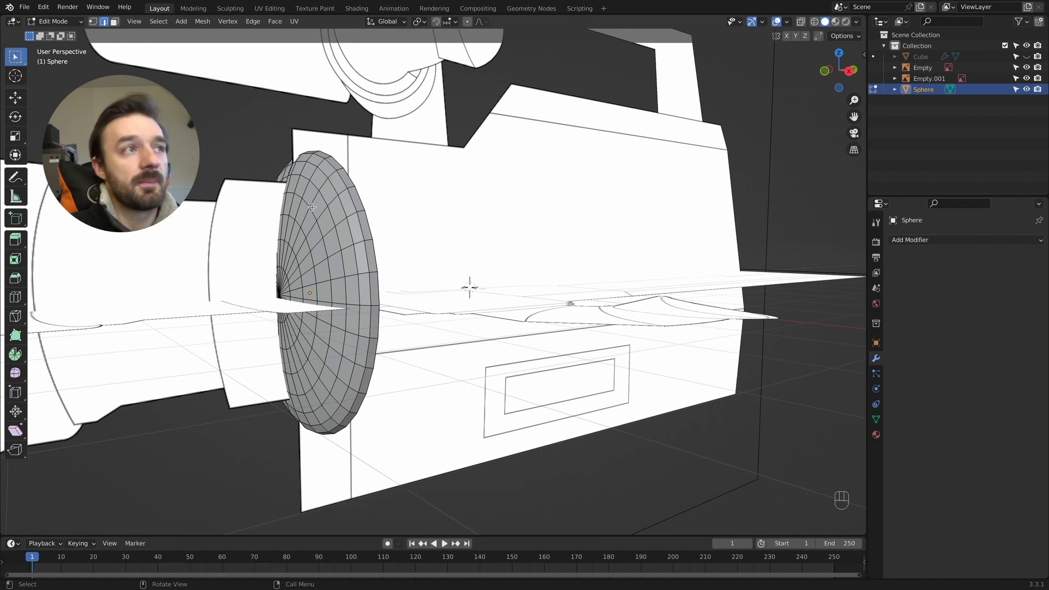
pyautogui.press('3')
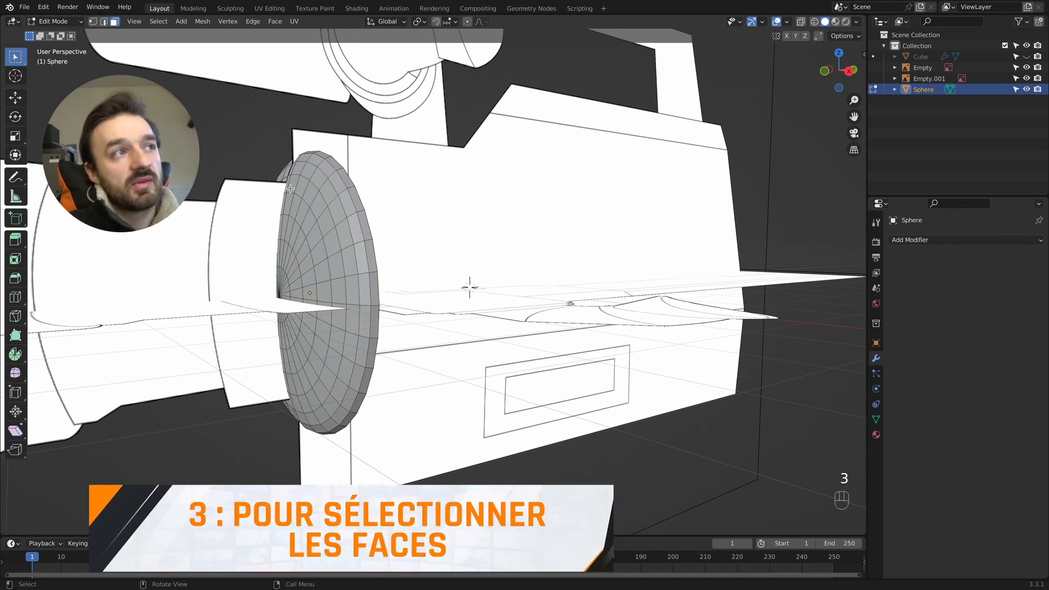
pyautogui.click(289, 186)
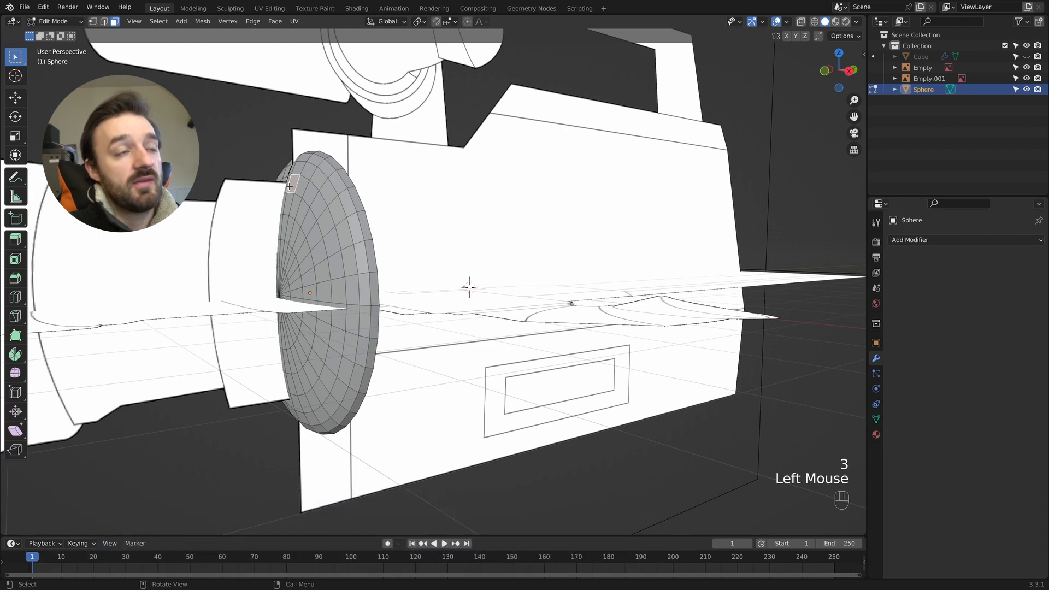
pyautogui.keyDown('alt'); pyautogui.keyDown('shift'); pyautogui.click(289, 187); pyautogui.keyUp('shift'); pyautogui.keyUp('alt')
pyautogui.keyDown('alt'); pyautogui.keyDown('shift'); pyautogui.click(290, 188); pyautogui.keyUp('shift'); pyautogui.keyUp('alt')
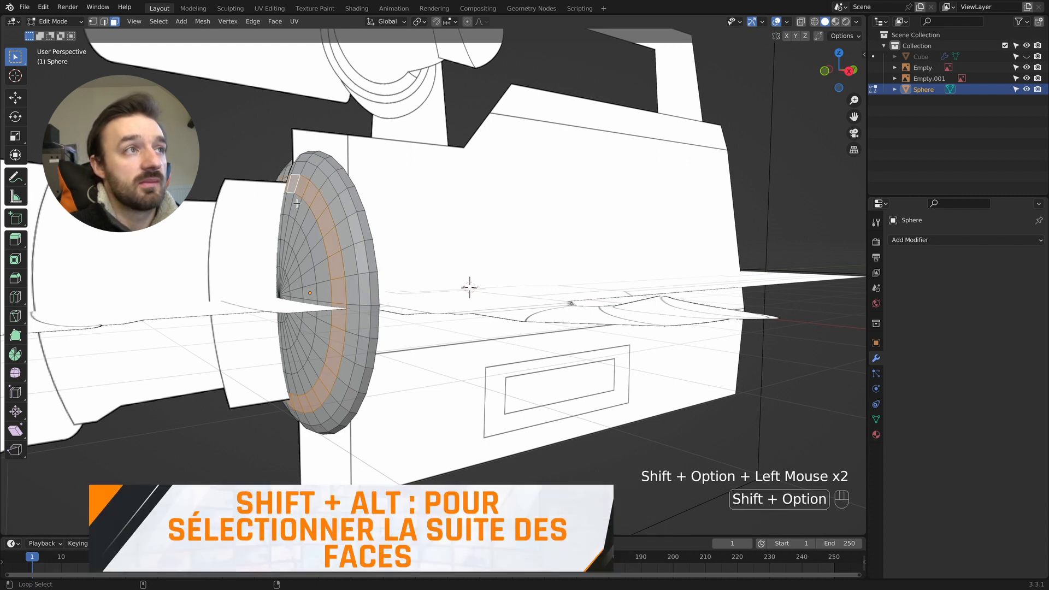
pyautogui.keyDown('alt'); pyautogui.keyDown('shift'); pyautogui.click(293, 213); pyautogui.keyUp('shift'); pyautogui.keyUp('alt')
pyautogui.keyDown('alt'); pyautogui.keyDown('shift'); pyautogui.click(290, 231); pyautogui.keyUp('shift'); pyautogui.keyUp('alt')
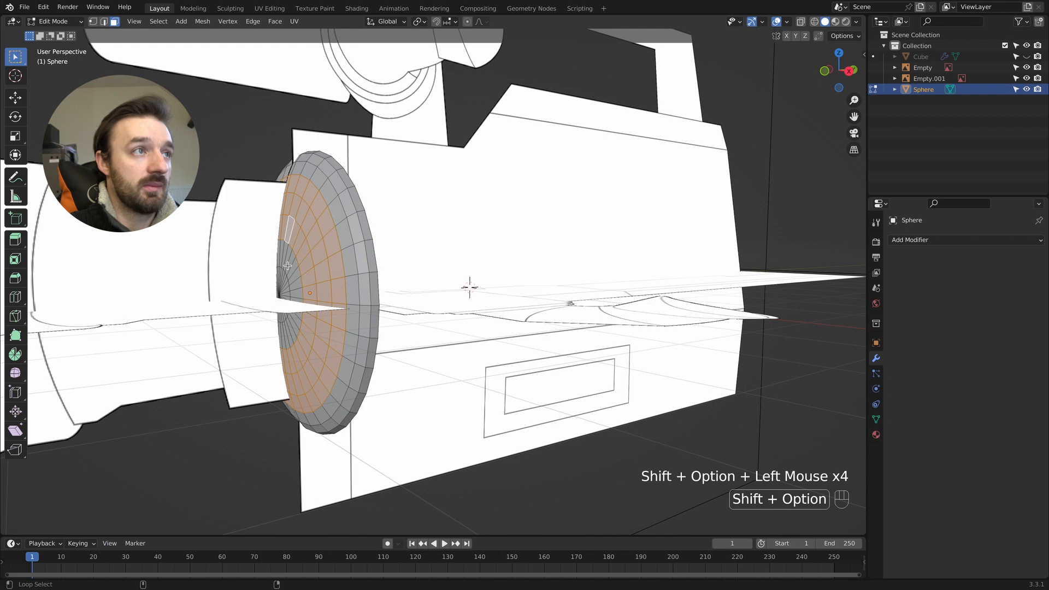
pyautogui.keyDown('alt'); pyautogui.keyDown('shift'); pyautogui.click(289, 265); pyautogui.keyUp('shift'); pyautogui.keyUp('alt')
pyautogui.keyDown('shift'); pyautogui.click(288, 277); pyautogui.keyUp('shift')
# - Extrude the selected dome faces about 0.85 m toward the lens in right view and flatten them by scaling Y to 0
pyautogui.moveTo(288, 277); pyautogui.dragTo(308, 321, button='middle')
pyautogui.press('KP_3')
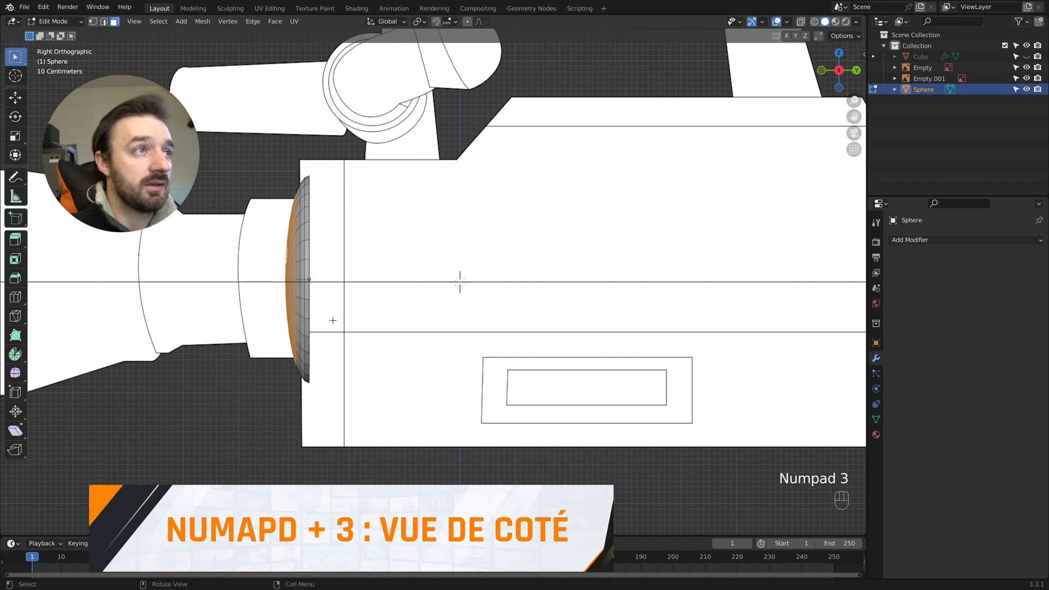
pyautogui.press('e')
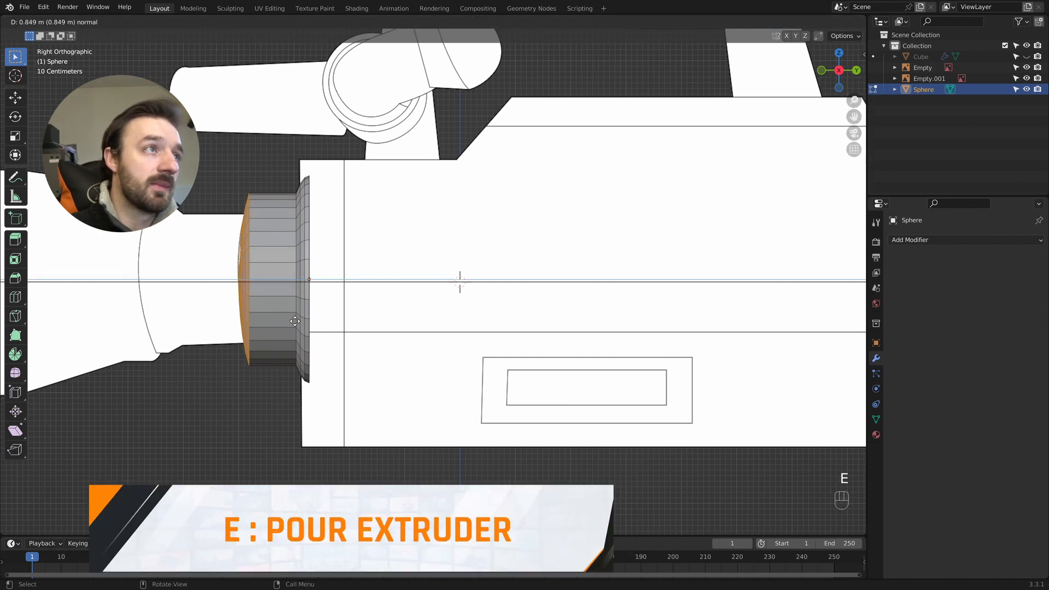
pyautogui.click(295, 321)
pyautogui.press('s')
pyautogui.press('y')
pyautogui.press('KP_0')
pyautogui.press('KP_Enter')
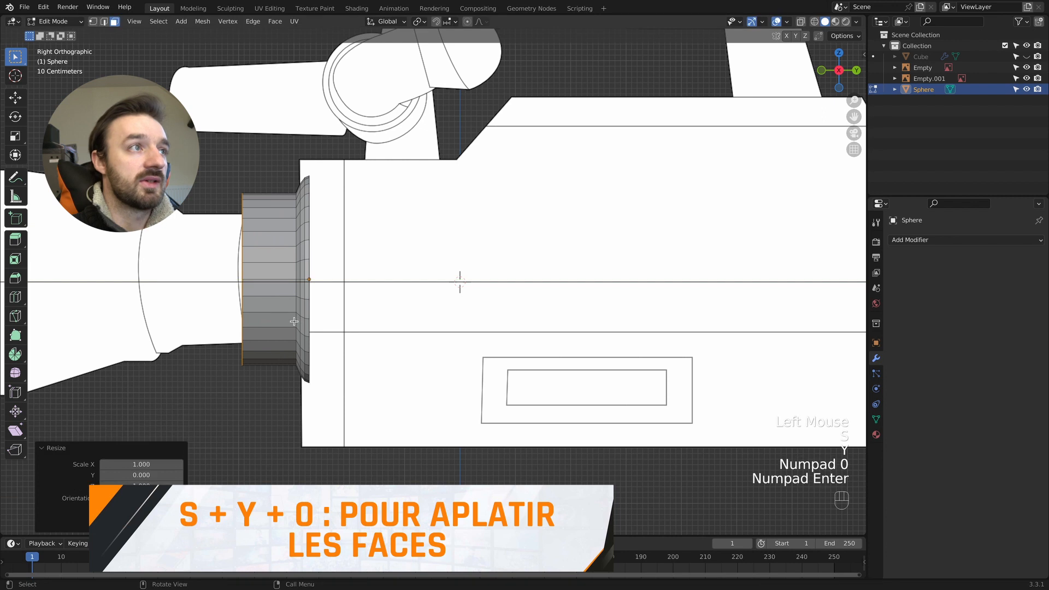
# - Extrude the flat cap in place scaled to about 0.74, and extrude it about 1.09 m forward as the narrower barrel section
pyautogui.moveTo(292, 311); pyautogui.dragTo(294, 311, button='middle')
pyautogui.press('KP_3')
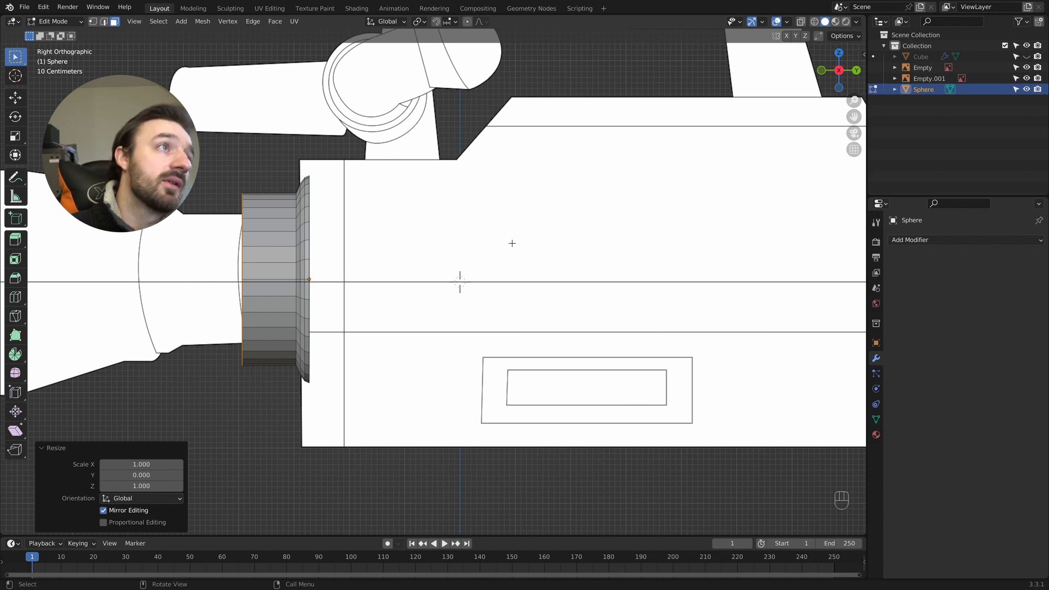
pyautogui.press('e')
pyautogui.press('s')
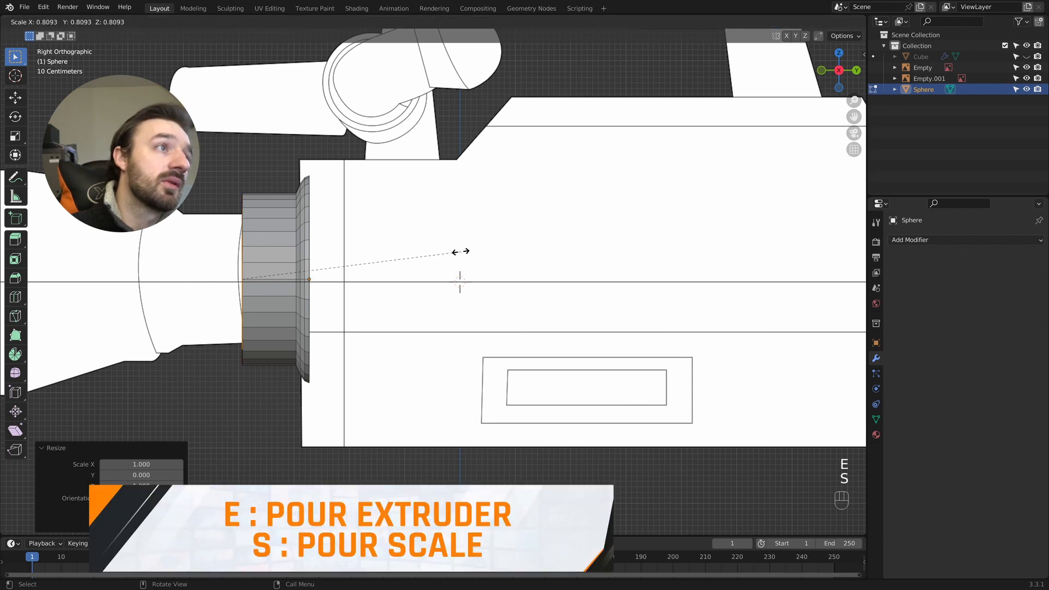
pyautogui.click(442, 256)
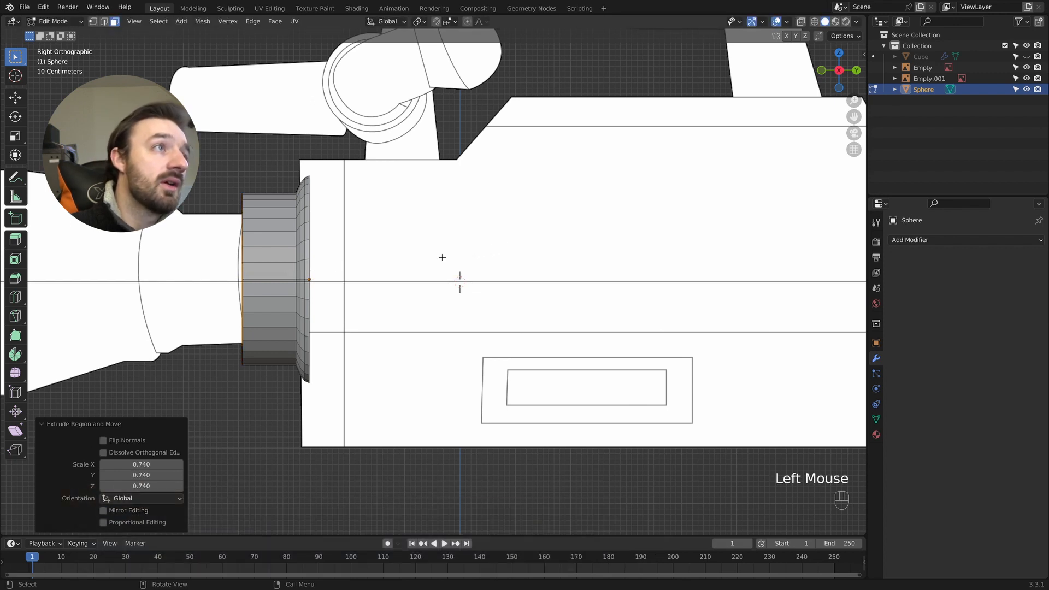
pyautogui.press('e')
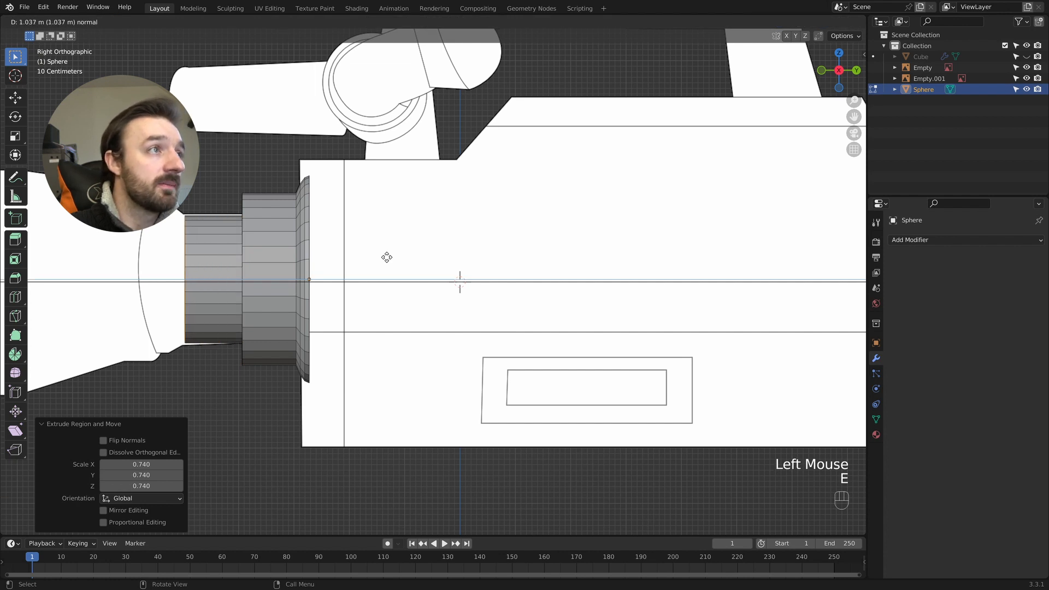
pyautogui.click(384, 257)
# - Extrude the barrel's end cap scaled to about 1.18 and move it about 0.21 m forward along Y to form a flare
pyautogui.press('e')
pyautogui.press('s')
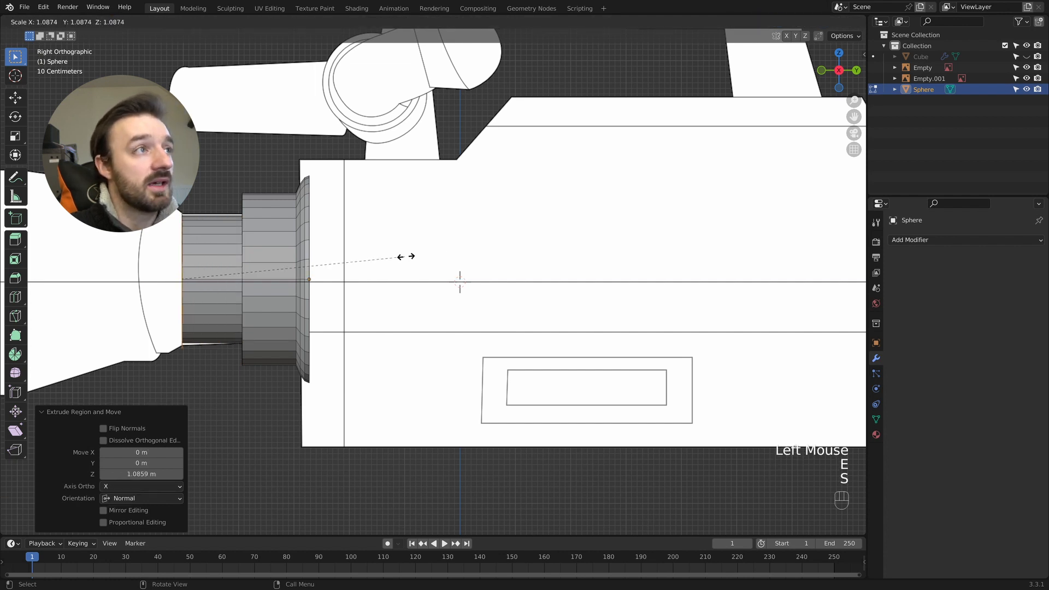
pyautogui.click(421, 256)
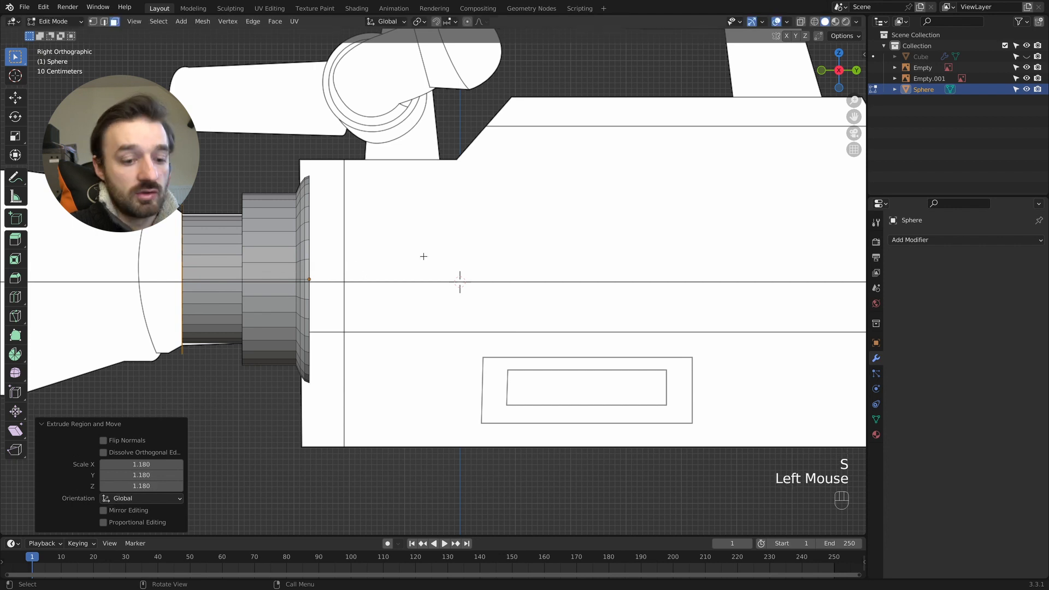
pyautogui.press('g')
pyautogui.press('y')
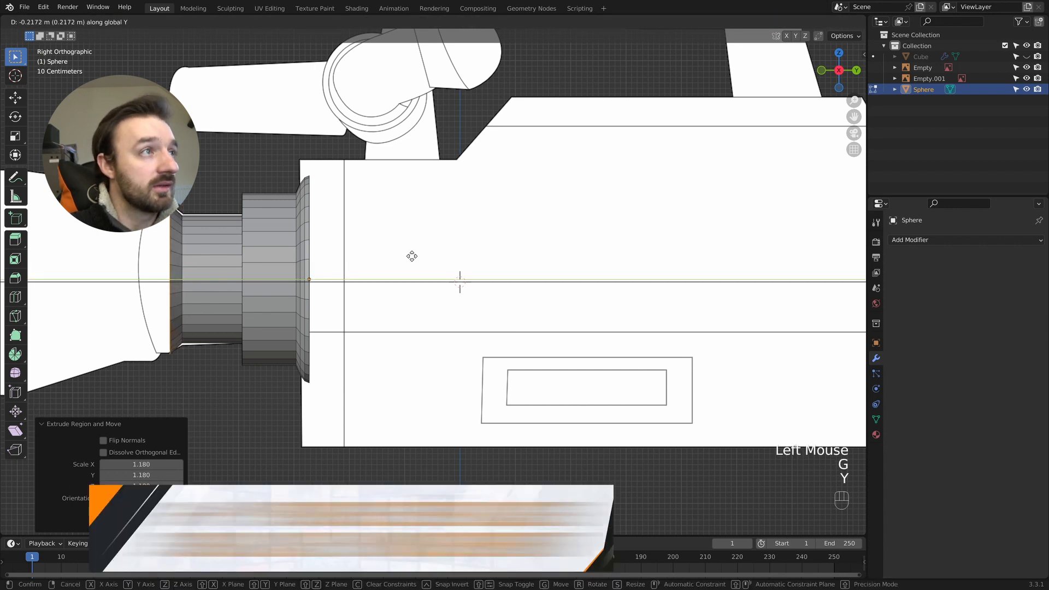
pyautogui.click(412, 256)
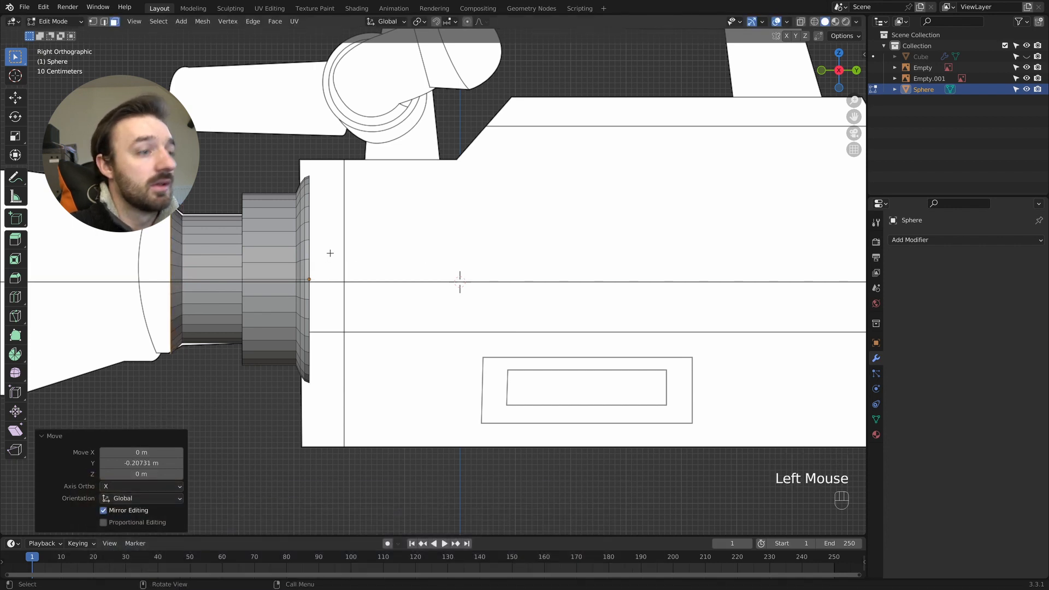
# - Extend the flared end with two successive extrusions of about 0.21 m and 0.59 m toward the lens front
pyautogui.press('e')
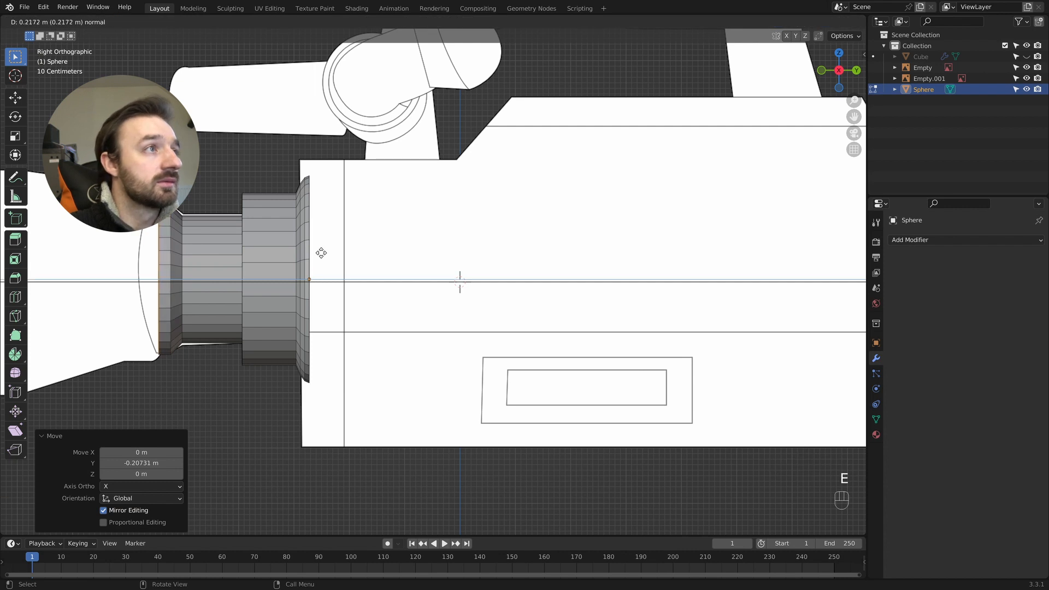
pyautogui.click(322, 252)
pyautogui.press('e')
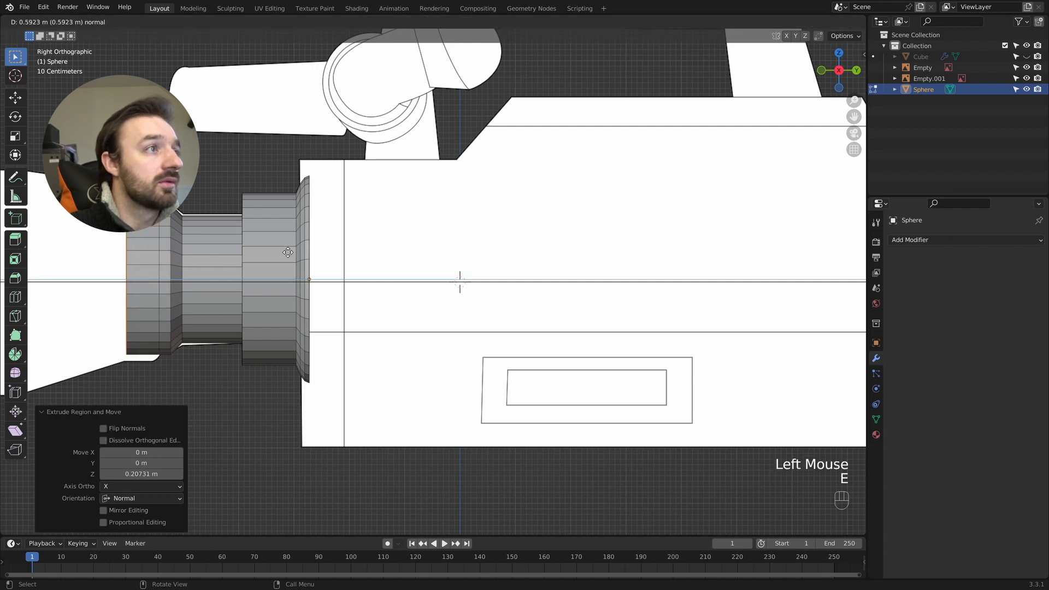
pyautogui.click(288, 253)
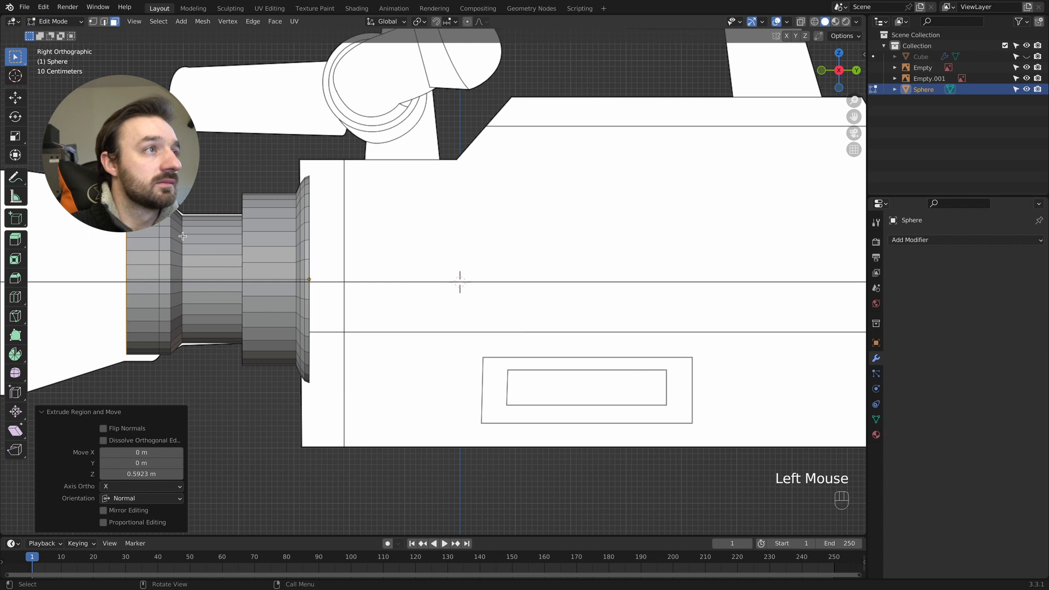
# - Select the edge loops at both ends of the narrow barrel section and scale them up to about 1.02
pyautogui.press('2')
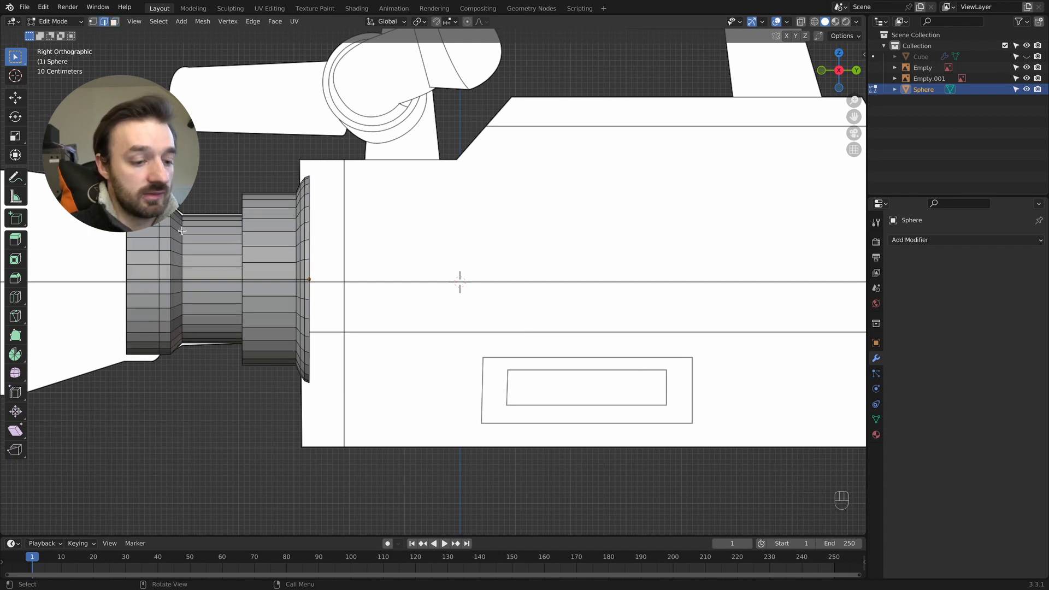
pyautogui.keyDown('alt'); pyautogui.keyDown('shift'); pyautogui.click(182, 231); pyautogui.keyUp('shift'); pyautogui.keyUp('alt')
pyautogui.moveTo(182, 230); pyautogui.dragTo(346, 206, button='middle')
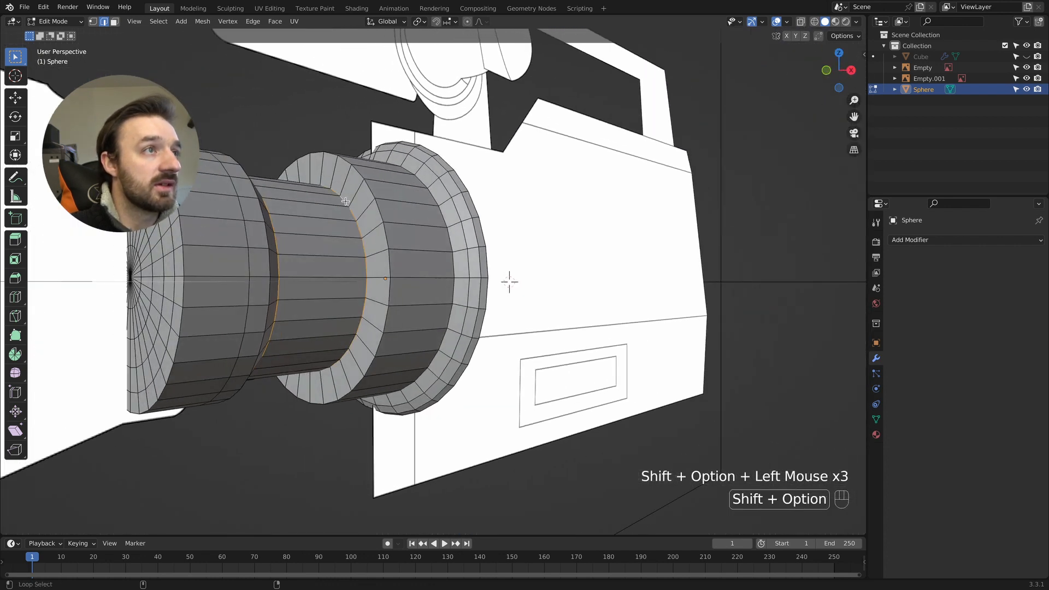
pyautogui.press('KP_3')
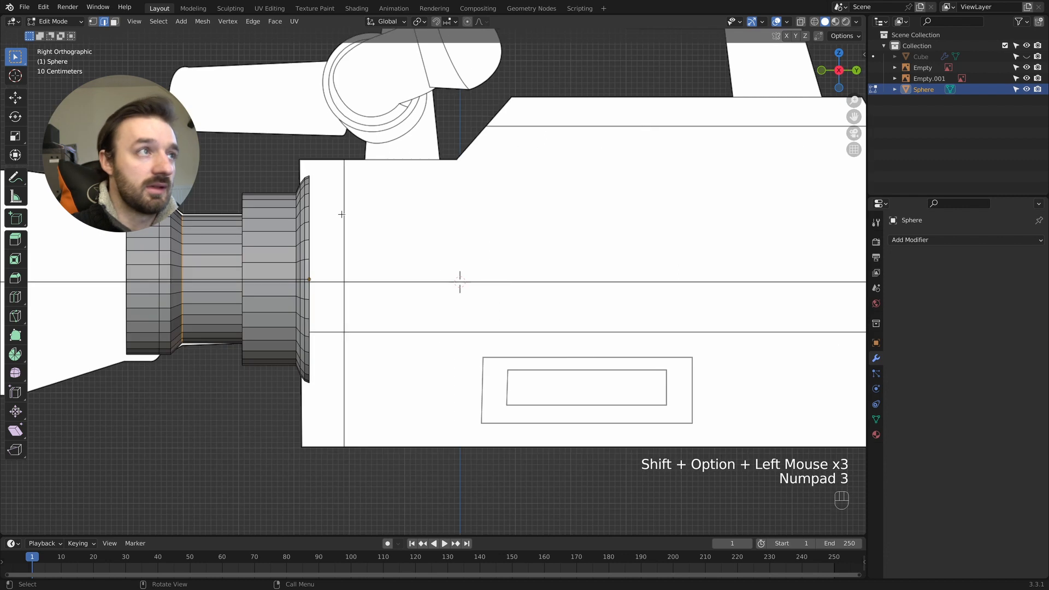
pyautogui.press('s')
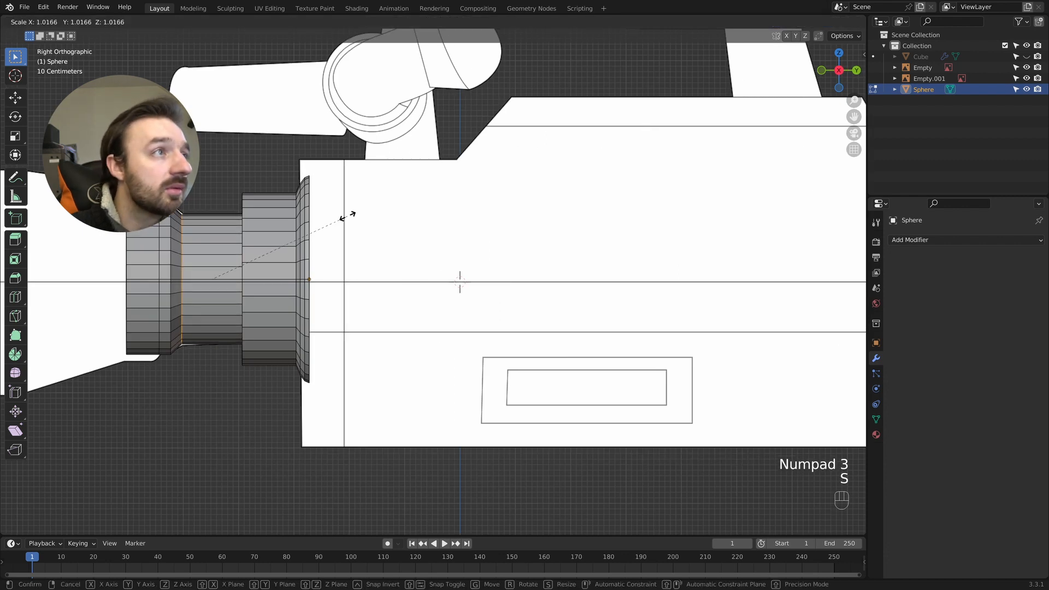
pyautogui.click(346, 215)
pyautogui.moveTo(346, 216)
pyautogui.mouseDown(button='middle')
pyautogui.moveTo(360, 221)
pyautogui.moveTo(344, 217)
pyautogui.mouseUp(button='middle')
pyautogui.press('Tab')
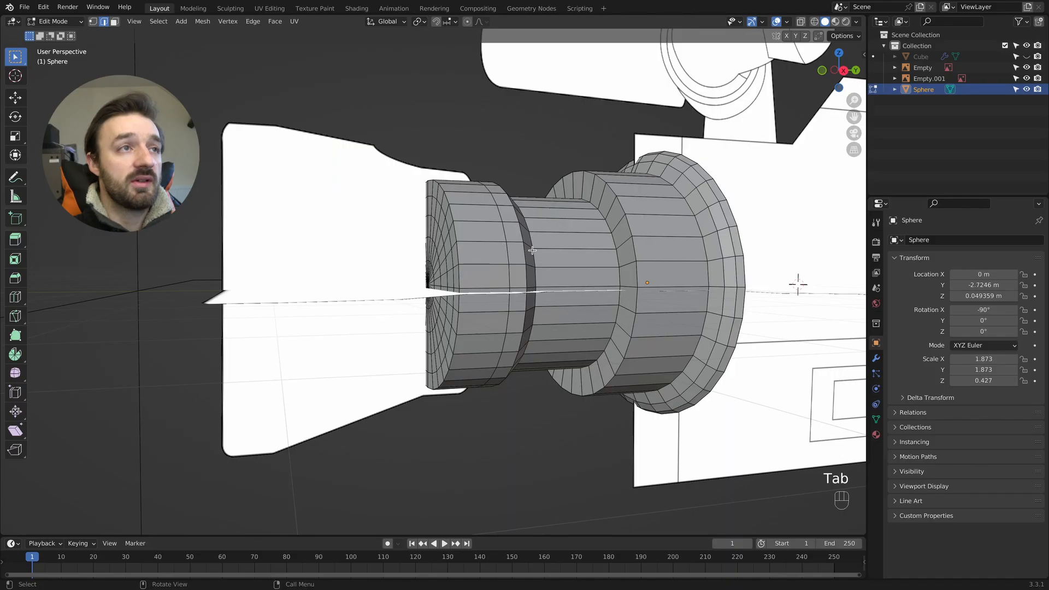
# - Select the edge loops along the lens barrel's steps, flare and front rim, leaving out the rear flange's outer loop
pyautogui.click(630, 228)
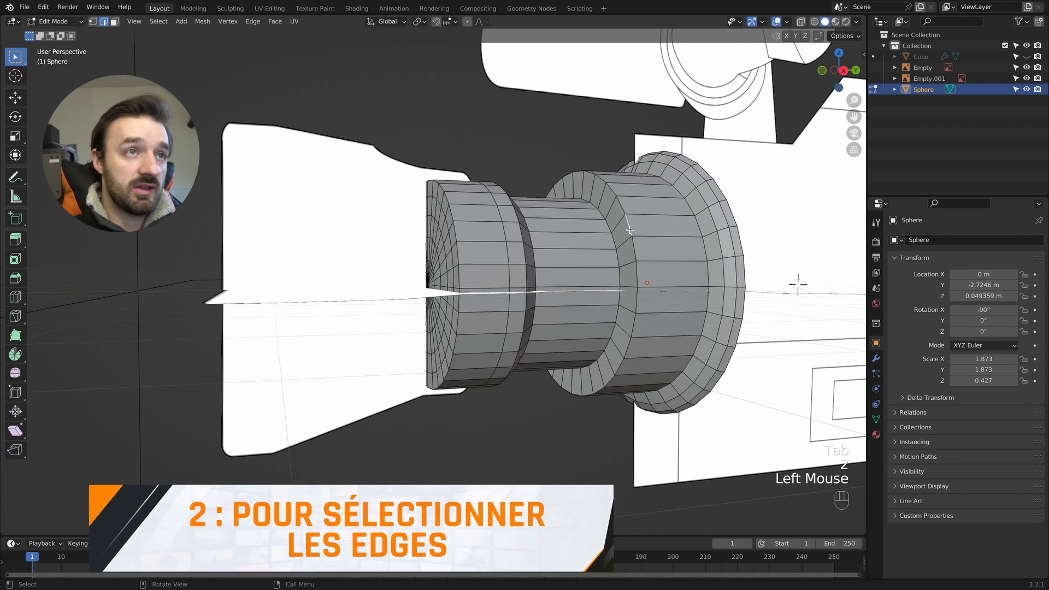
pyautogui.keyDown('alt'); pyautogui.keyDown('shift'); pyautogui.click(616, 250); pyautogui.keyUp('shift'); pyautogui.keyUp('alt')
pyautogui.keyDown('alt'); pyautogui.keyDown('shift'); pyautogui.click(615, 252); pyautogui.keyUp('shift'); pyautogui.keyUp('alt')
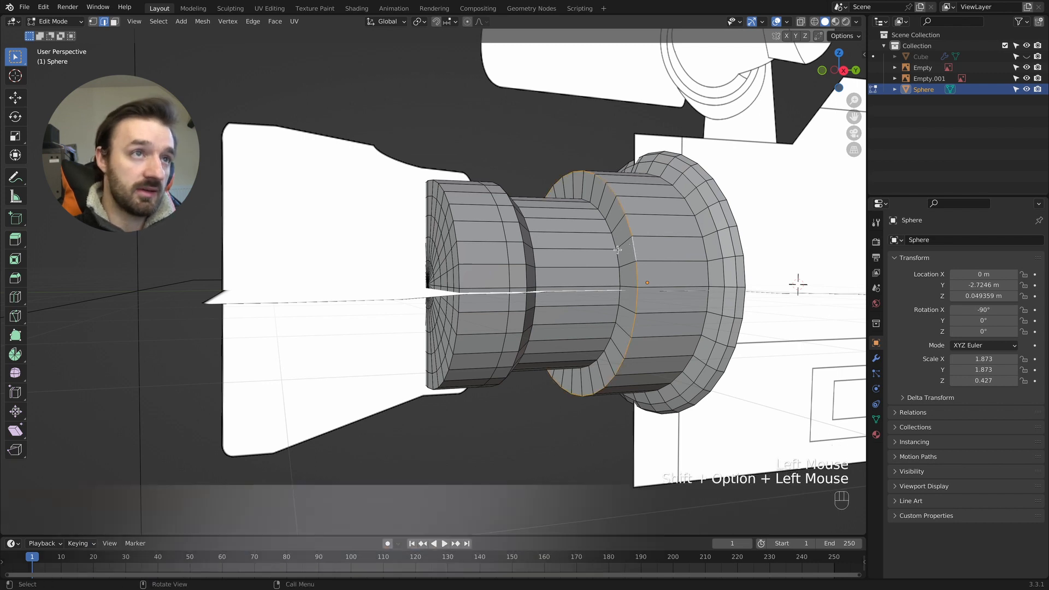
pyautogui.keyDown('alt'); pyautogui.keyDown('shift'); pyautogui.click(698, 244); pyautogui.keyUp('shift'); pyautogui.keyUp('alt')
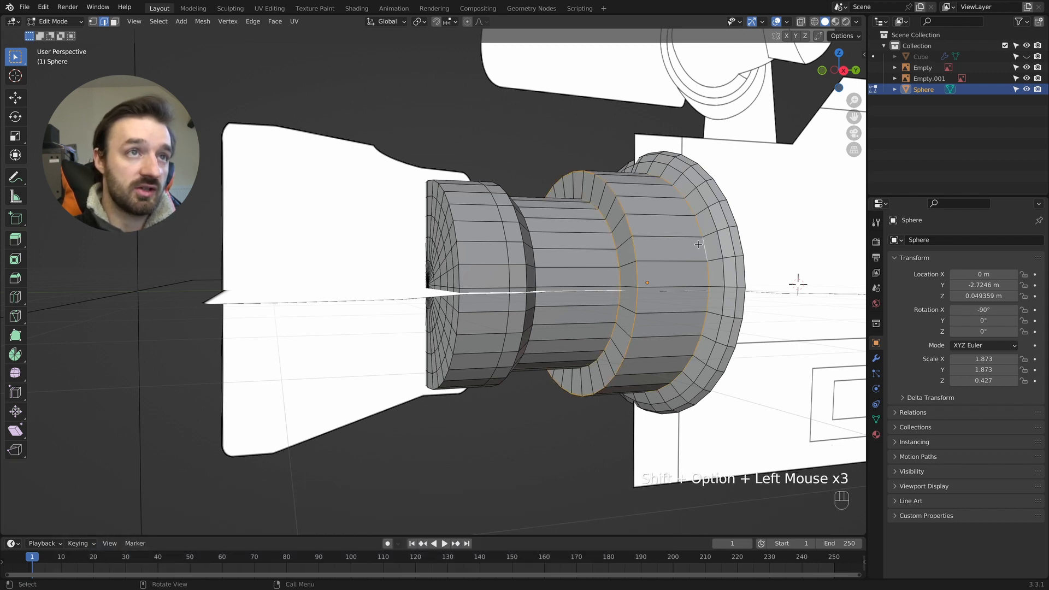
pyautogui.keyDown('alt'); pyautogui.keyDown('shift'); pyautogui.click(529, 270); pyautogui.keyUp('shift'); pyautogui.keyUp('alt')
pyautogui.keyDown('alt'); pyautogui.keyDown('shift'); pyautogui.click(515, 270); pyautogui.keyUp('shift'); pyautogui.keyUp('alt')
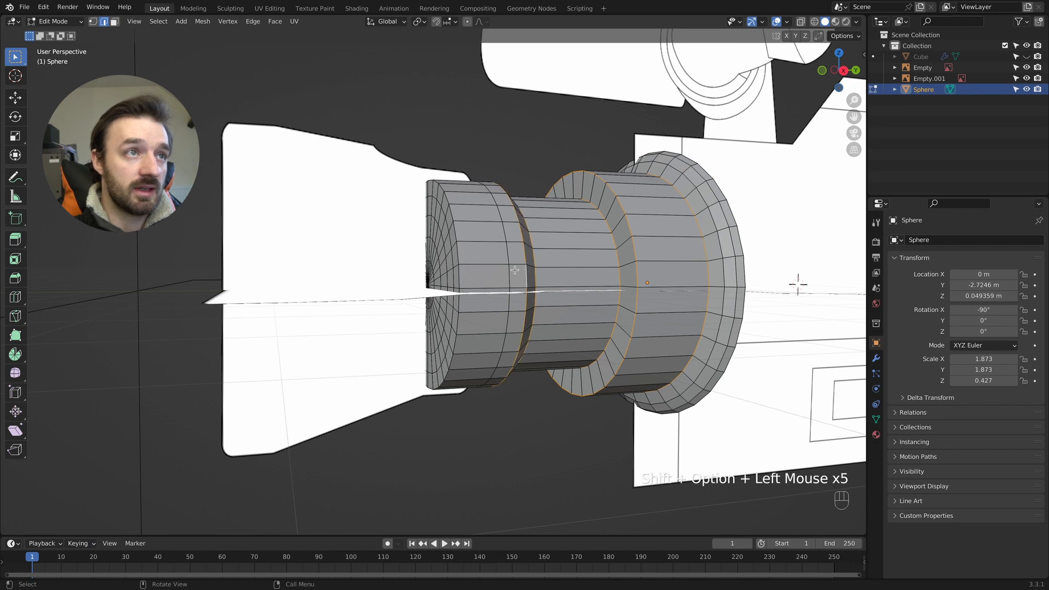
pyautogui.keyDown('alt'); pyautogui.keyDown('shift'); pyautogui.click(459, 279); pyautogui.keyUp('shift'); pyautogui.keyUp('alt')
# - Try a bevel on the selected barrel edge loops and undo it
pyautogui.press('super+b')
pyautogui.click(566, 258)
pyautogui.moveTo(567, 257); pyautogui.dragTo(564, 259, button='middle')
pyautogui.press('Tab')
pyautogui.moveTo(622, 236); pyautogui.dragTo(624, 236, button='middle')
pyautogui.press('super+z')
pyautogui.press('super+z')
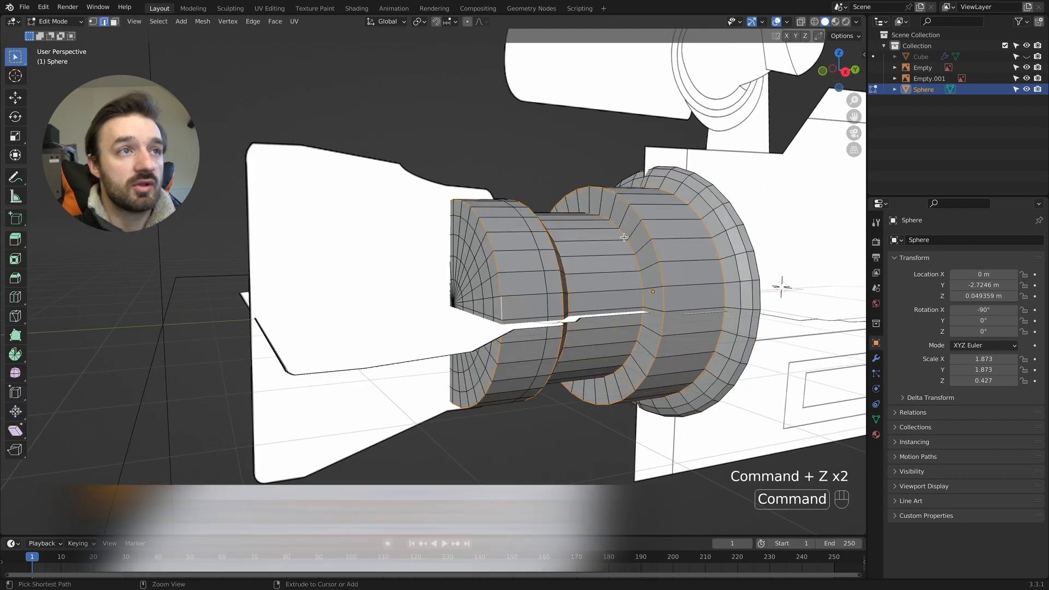
# - Apply all transforms (location, rotation and scale) to the lens object in Object Mode
pyautogui.press('Tab')
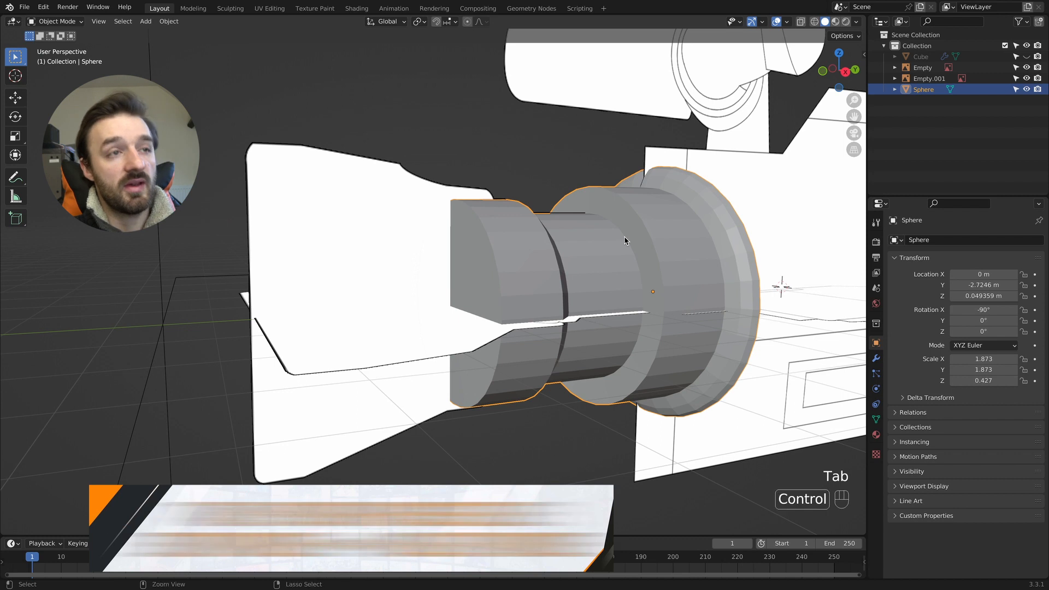
pyautogui.hotkey('ctrl', 'a')
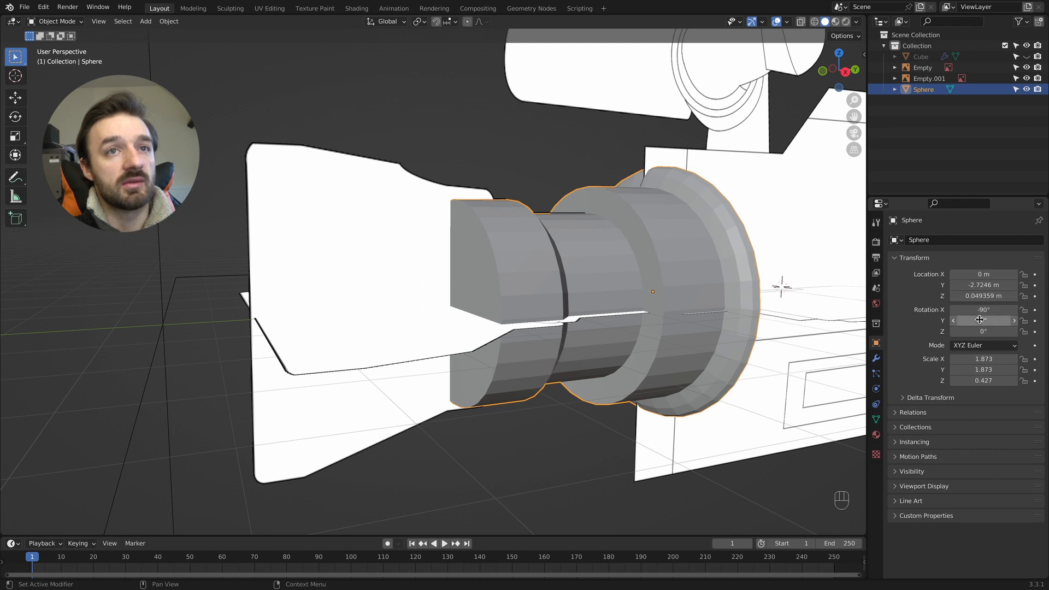
pyautogui.hotkey('ctrl', 'a')
pyautogui.click(556, 286)
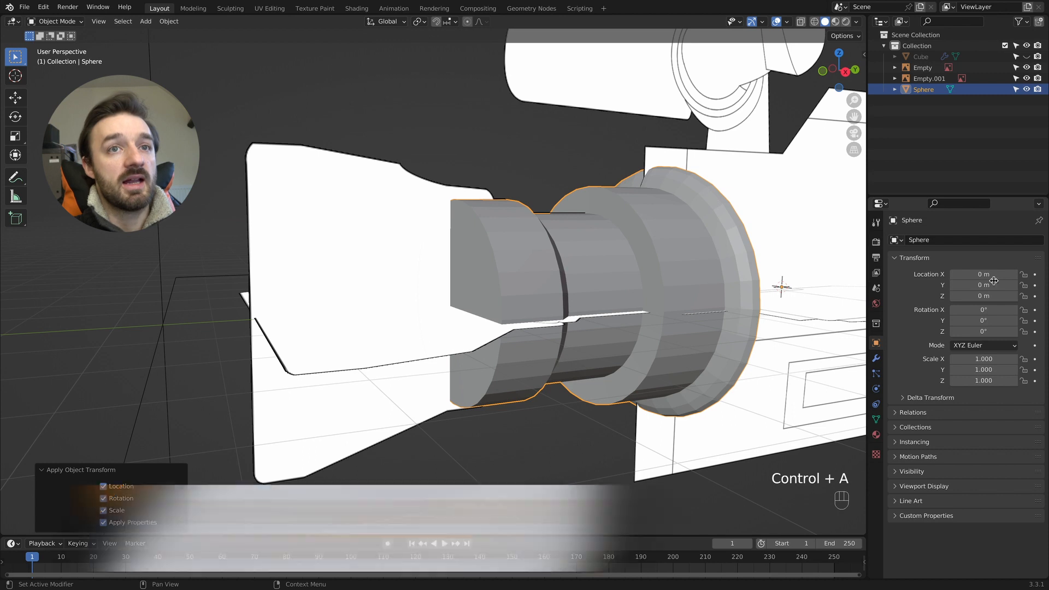
# - Bevel the selected barrel edge loops with a width of about 0.052 m and 2 segments
pyautogui.press('Tab')
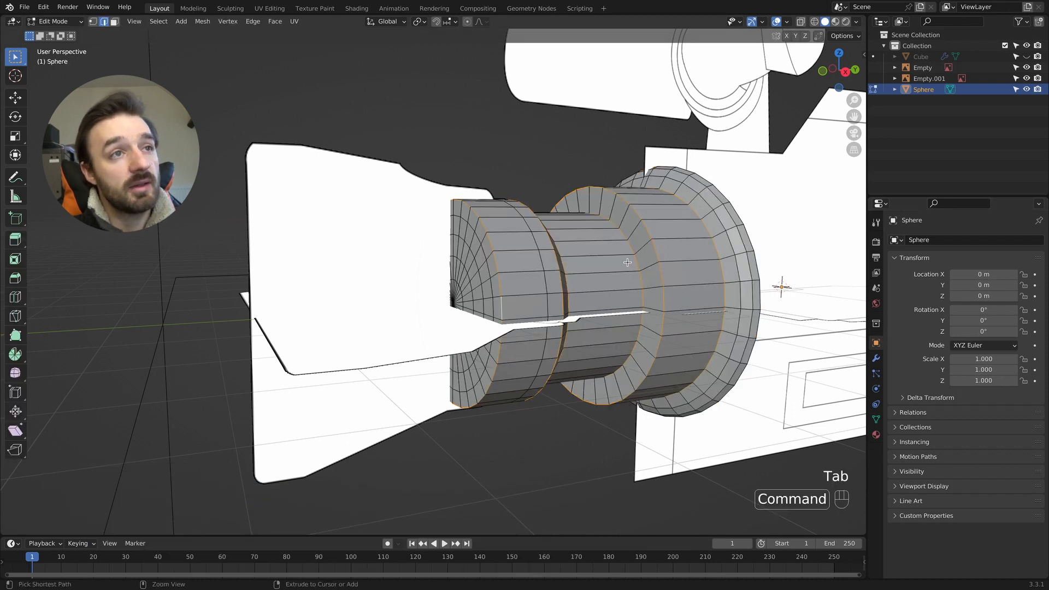
pyautogui.hotkey('ctrl', 'b')
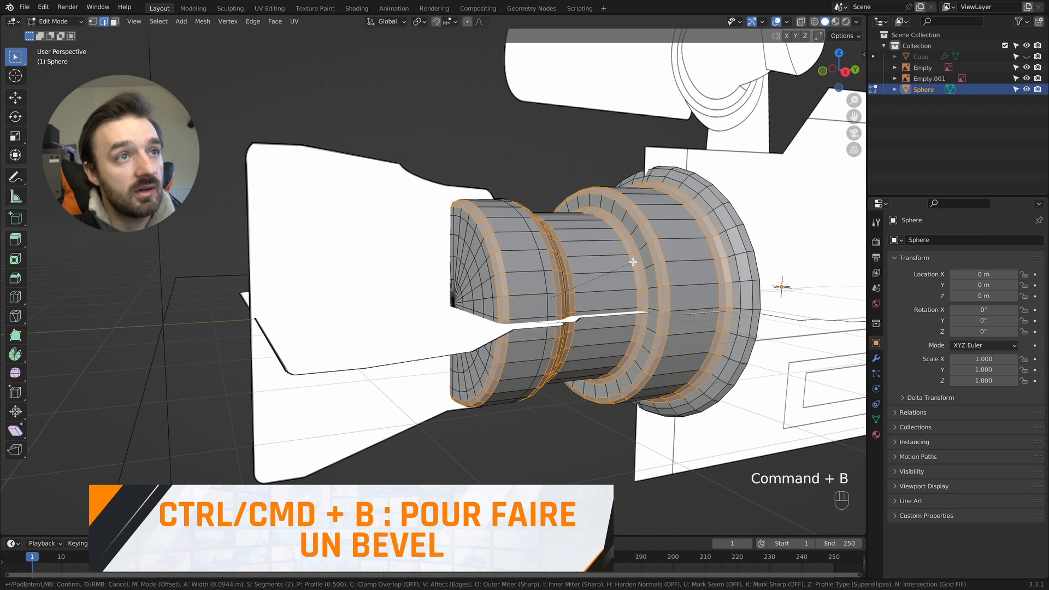
pyautogui.click(630, 262)
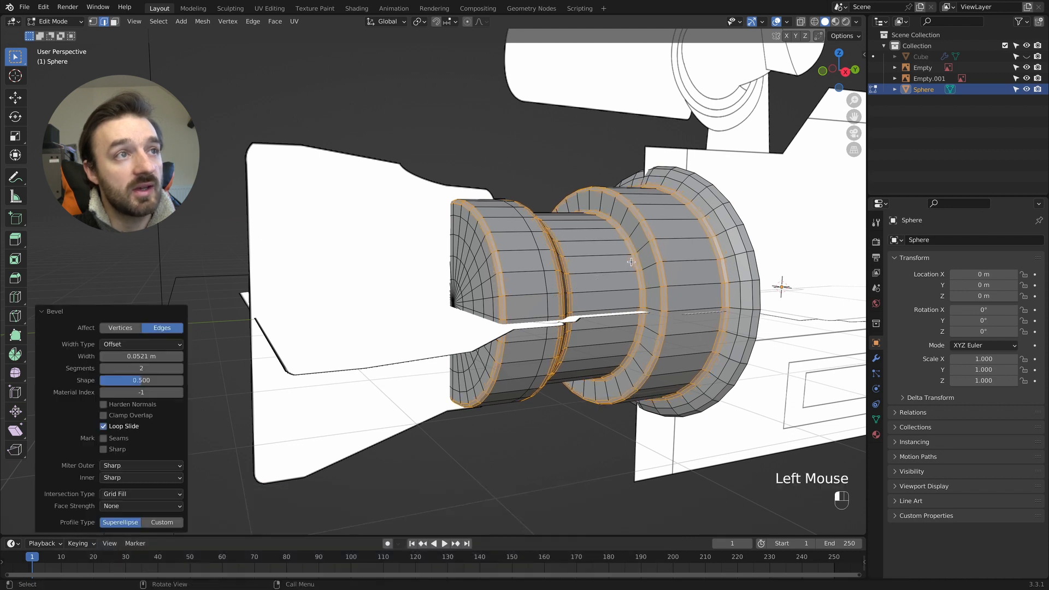
pyautogui.press('Tab')
pyautogui.moveTo(618, 259); pyautogui.dragTo(619, 264, button='middle')
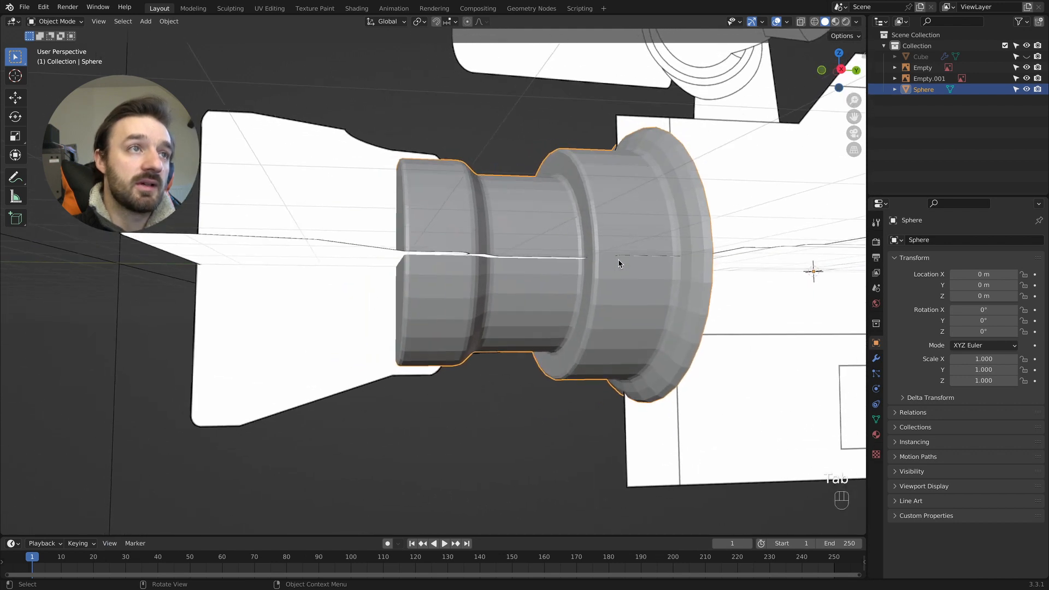
# - Add a level 1 Subdivision modifier to the lens and shade it smooth
pyautogui.hotkey('ctrl', '1')
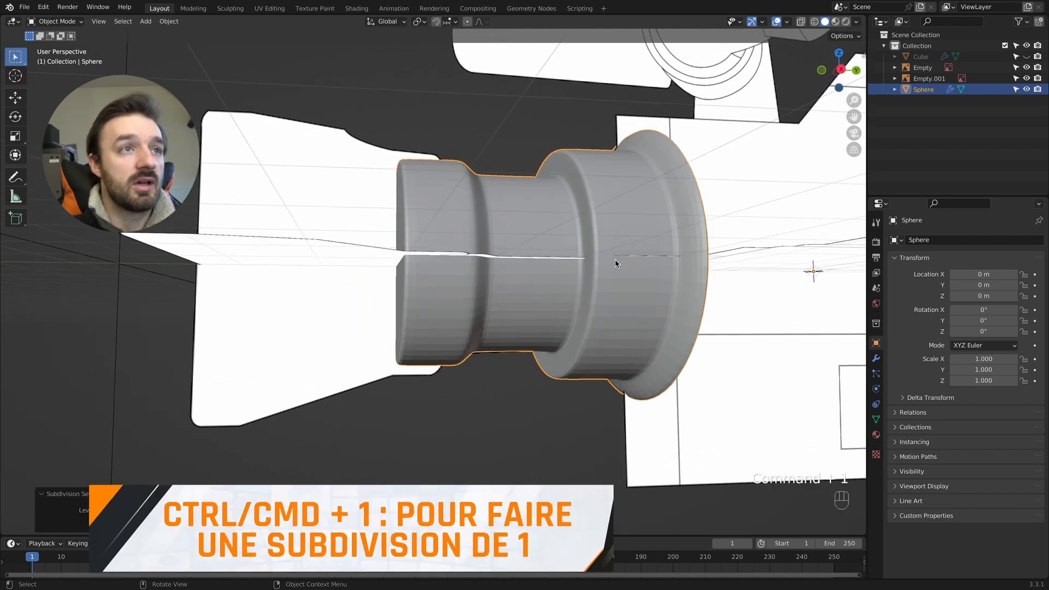
pyautogui.rightClick(619, 191)
pyautogui.click(612, 194)
pyautogui.moveTo(611, 192); pyautogui.dragTo(610, 196, button='middle')
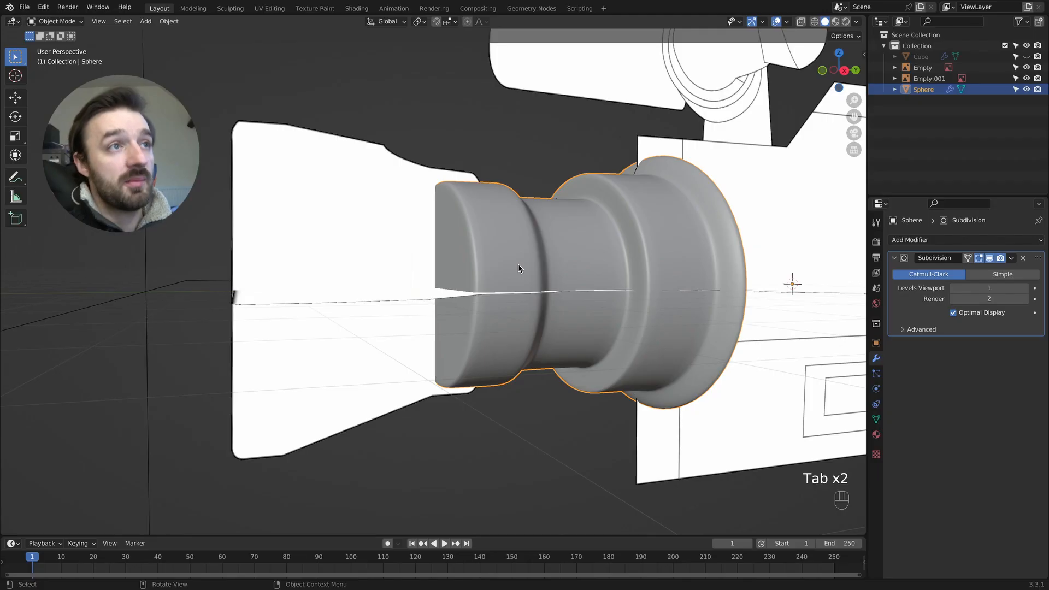
# - Duplicate the face loop around the lens's wide front band in place and separate it into its own object
pyautogui.press('Tab')
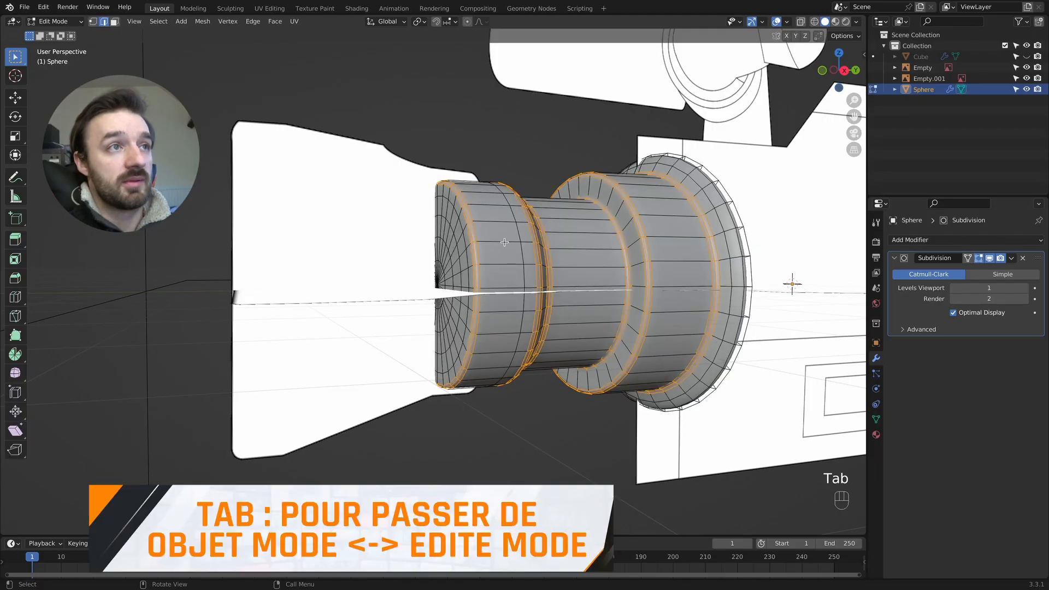
pyautogui.press('3')
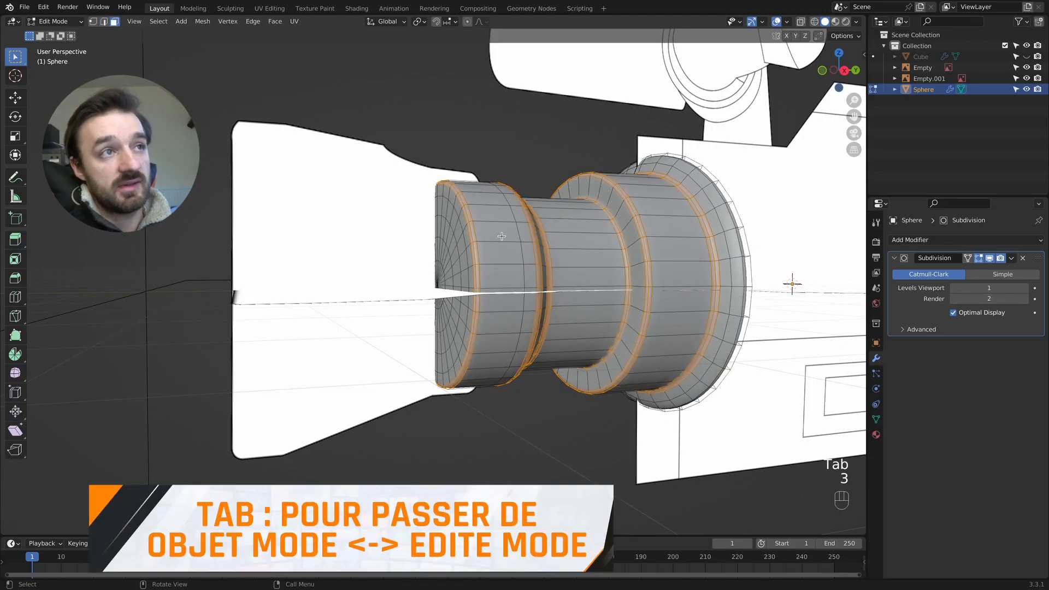
pyautogui.click(483, 206)
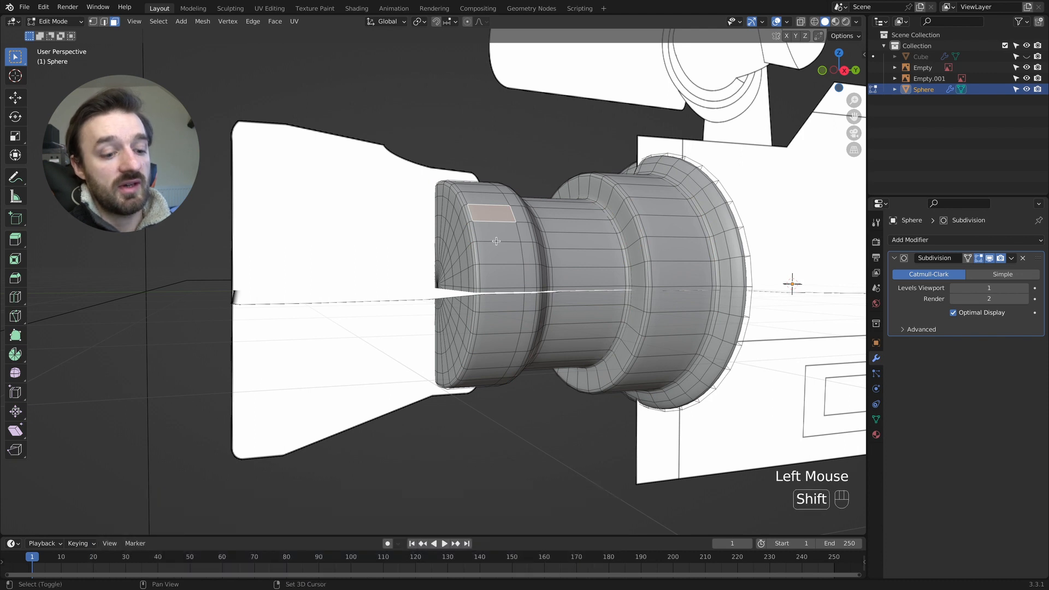
pyautogui.keyDown('alt'); pyautogui.keyDown('shift'); pyautogui.click(496, 229); pyautogui.keyUp('shift'); pyautogui.keyUp('alt')
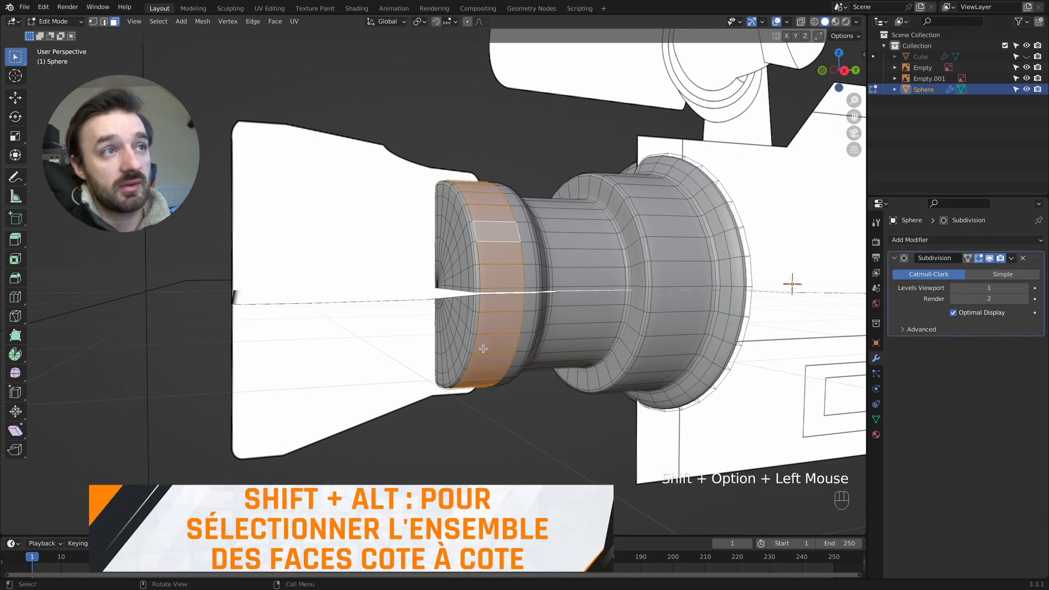
pyautogui.hotkey('shift', 'd')
pyautogui.click(488, 216)
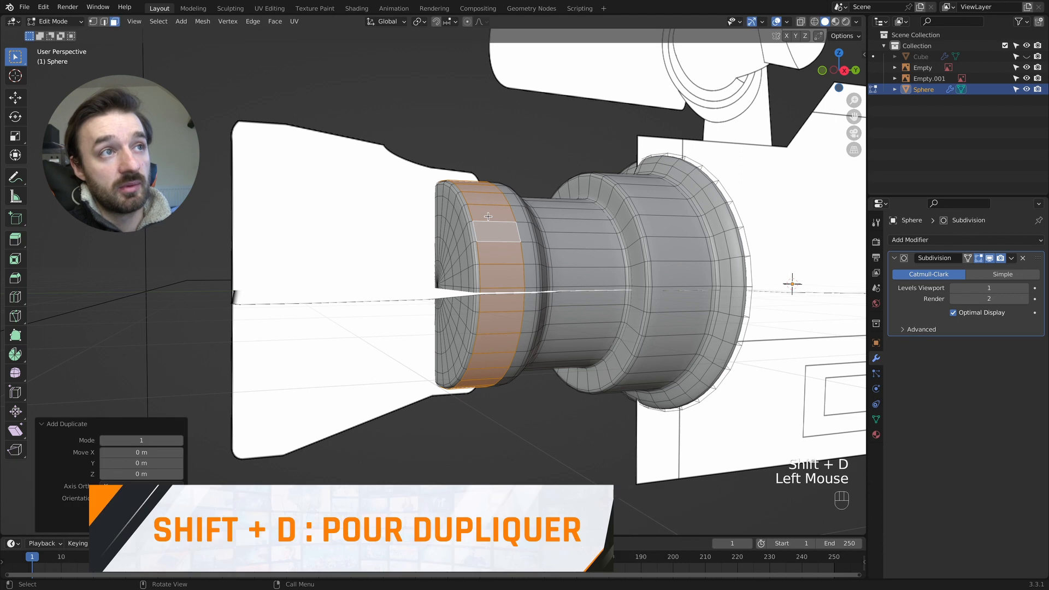
pyautogui.press('a')
pyautogui.press('p')
pyautogui.click(488, 217)
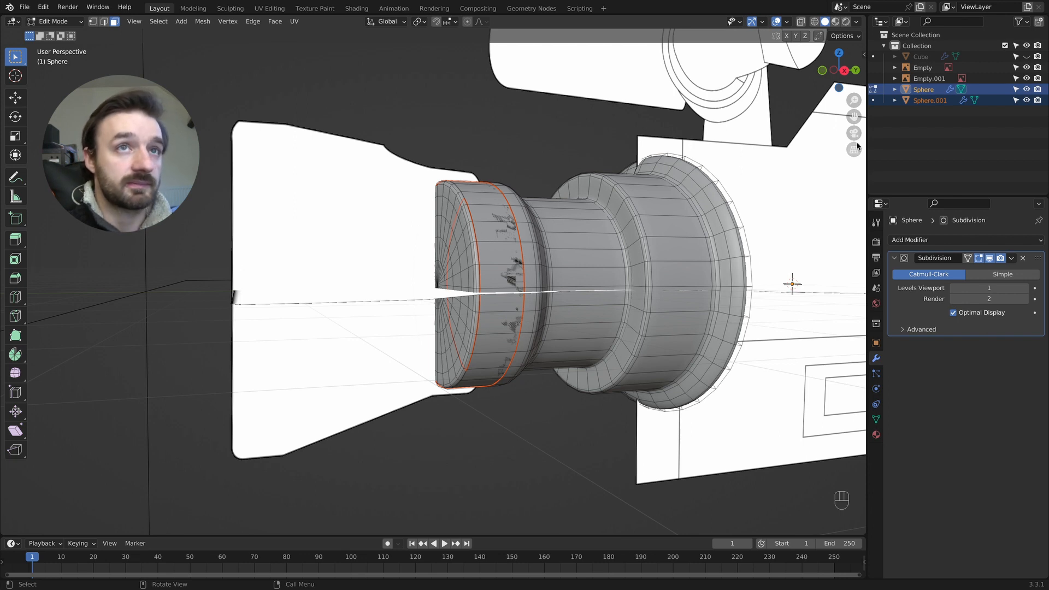
pyautogui.press('Tab')
pyautogui.press('Tab')
pyautogui.press('Tab')
pyautogui.press('Tab')
pyautogui.press('Tab')
pyautogui.press('Tab')
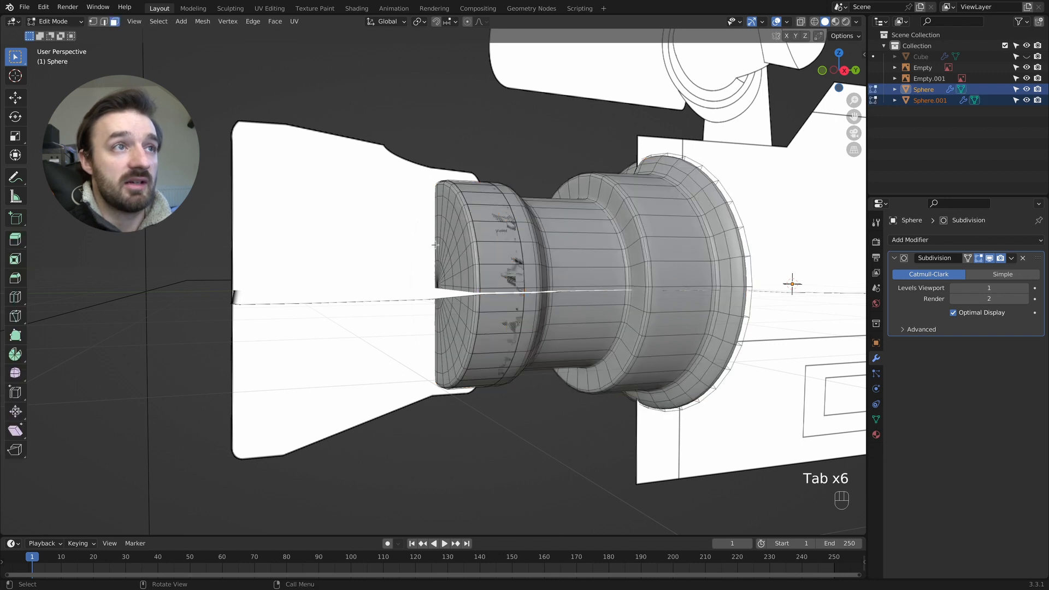
# - Rename the lens object to "objectif" and the separated ring object to "cache"
pyautogui.doubleClick(931, 88)
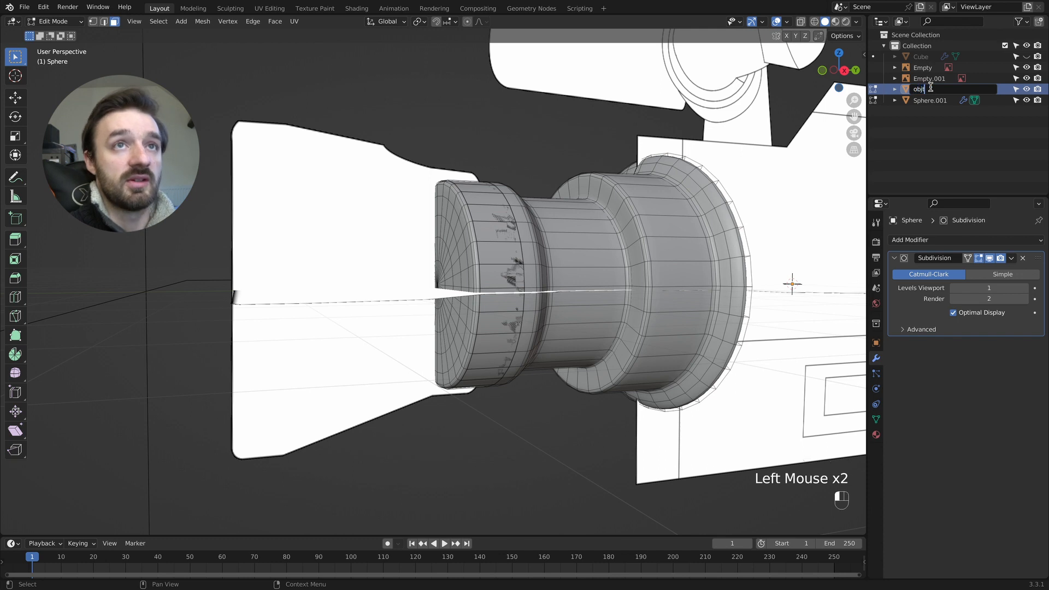
pyautogui.write('objte')
pyautogui.press('BackSpace')
pyautogui.press('BackSpace')
pyautogui.press('BackSpace')
pyautogui.write('jectif')
pyautogui.press('Return')
pyautogui.doubleClick(922, 100)
pyautogui.write('cache')
pyautogui.press('Return')
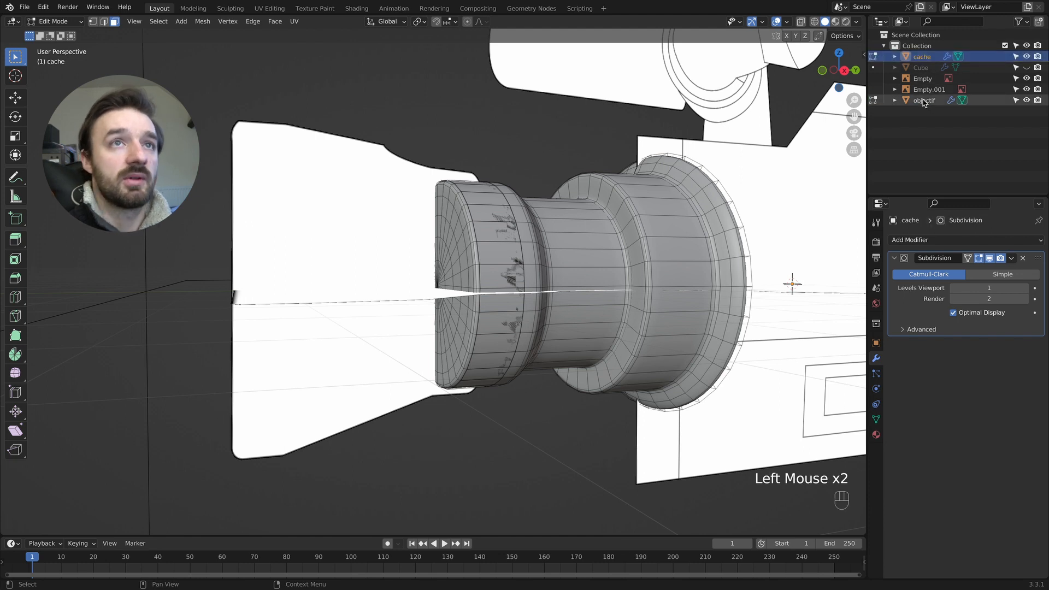
# - Hide the objectif object and enter Edit Mode on the cache ring alone
pyautogui.click(1026, 100)
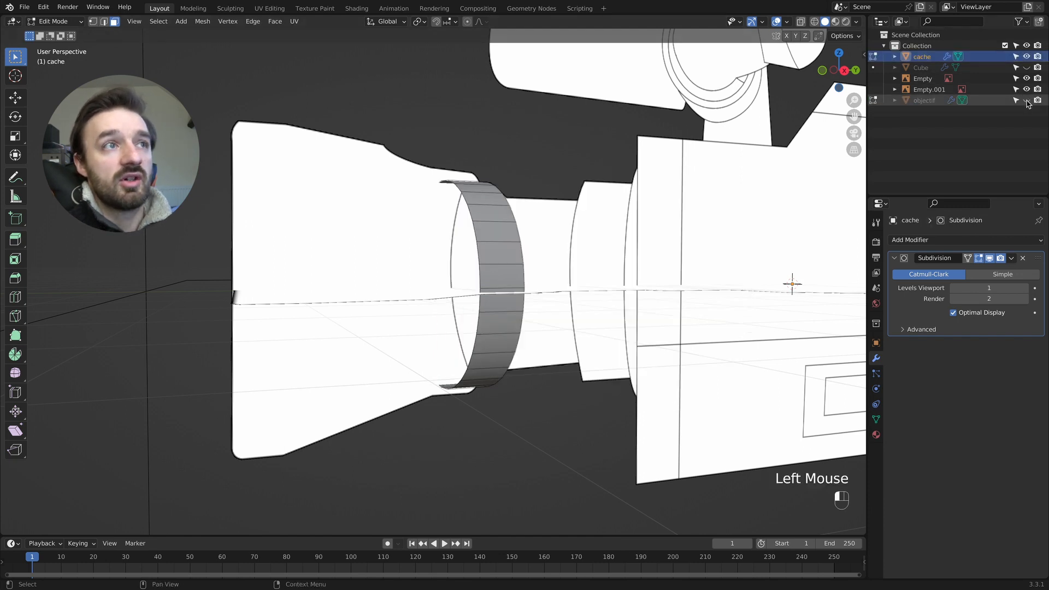
pyautogui.press('Tab')
pyautogui.click(500, 231)
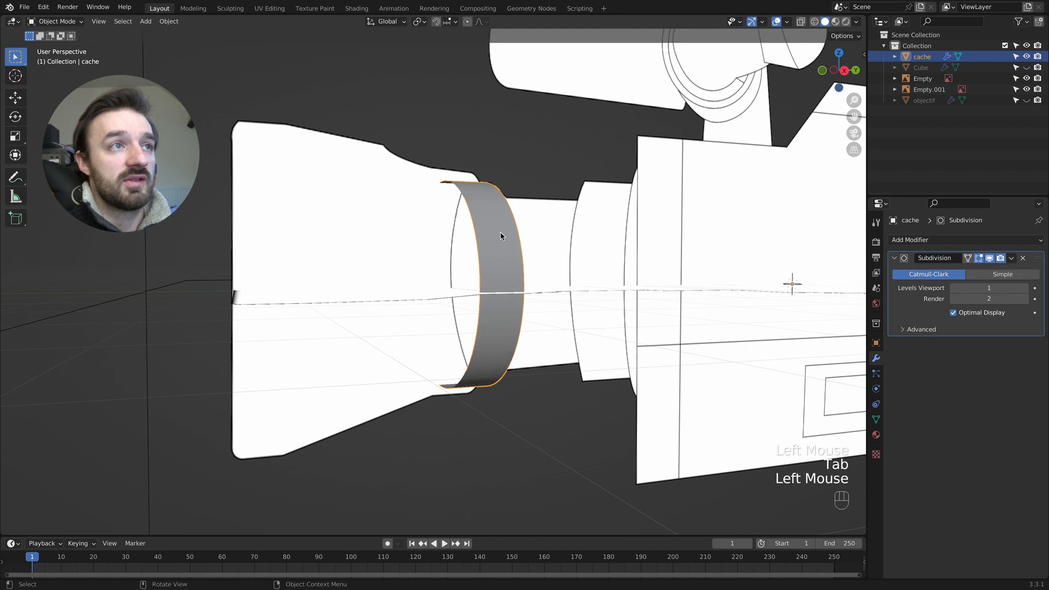
pyautogui.press('Tab')
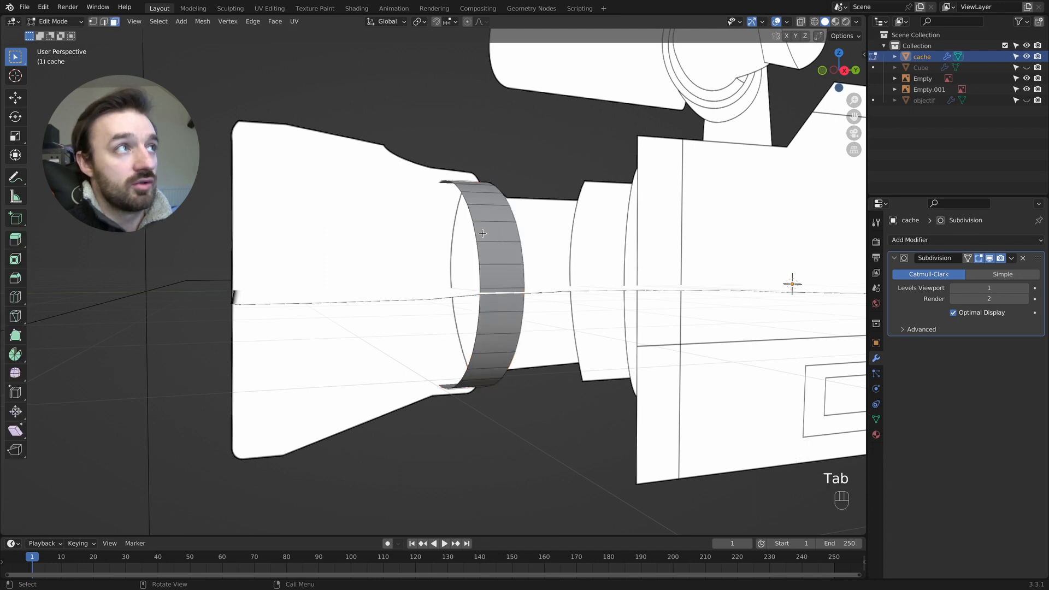
# - Add a plane to the cache mesh and rotate it -90° about X
pyautogui.hotkey('shift', 'a')
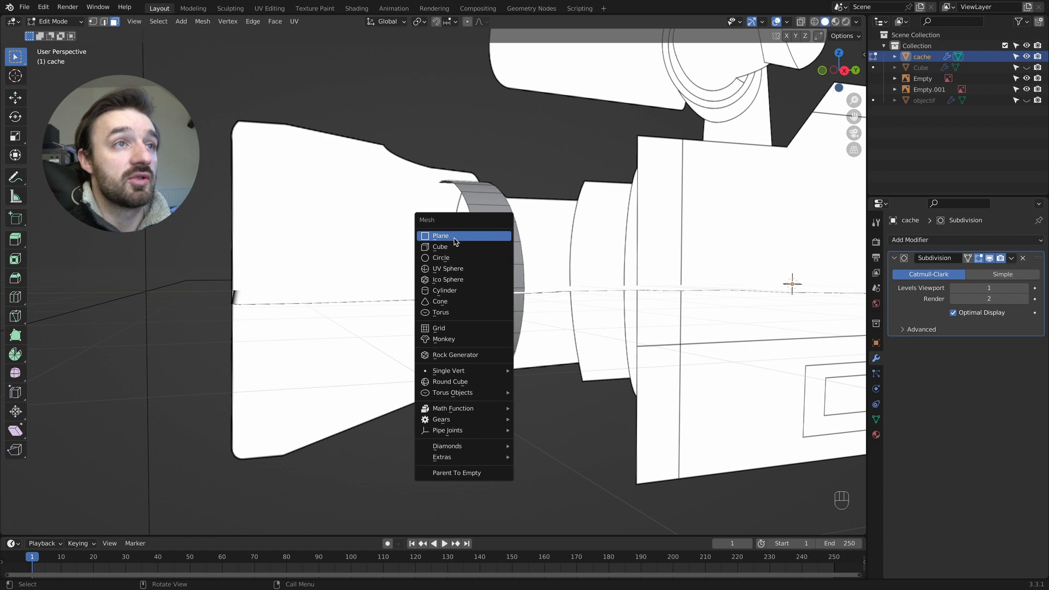
pyautogui.click(454, 238)
pyautogui.press('r')
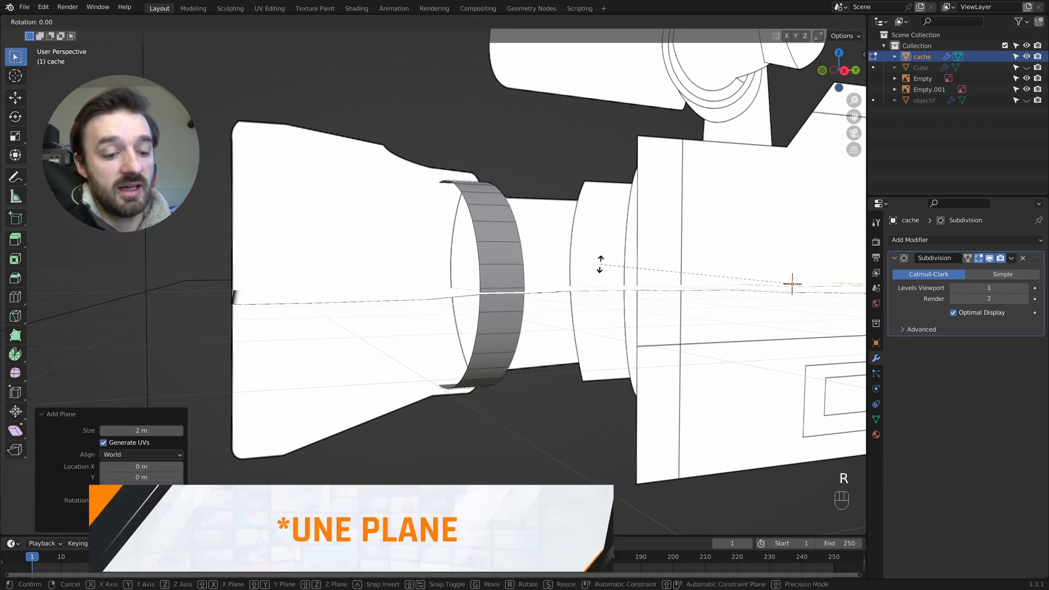
pyautogui.press('x')
pyautogui.press('KP_Subtract')
pyautogui.press('KP_9')
pyautogui.press('KP_0')
pyautogui.press('KP_Enter')
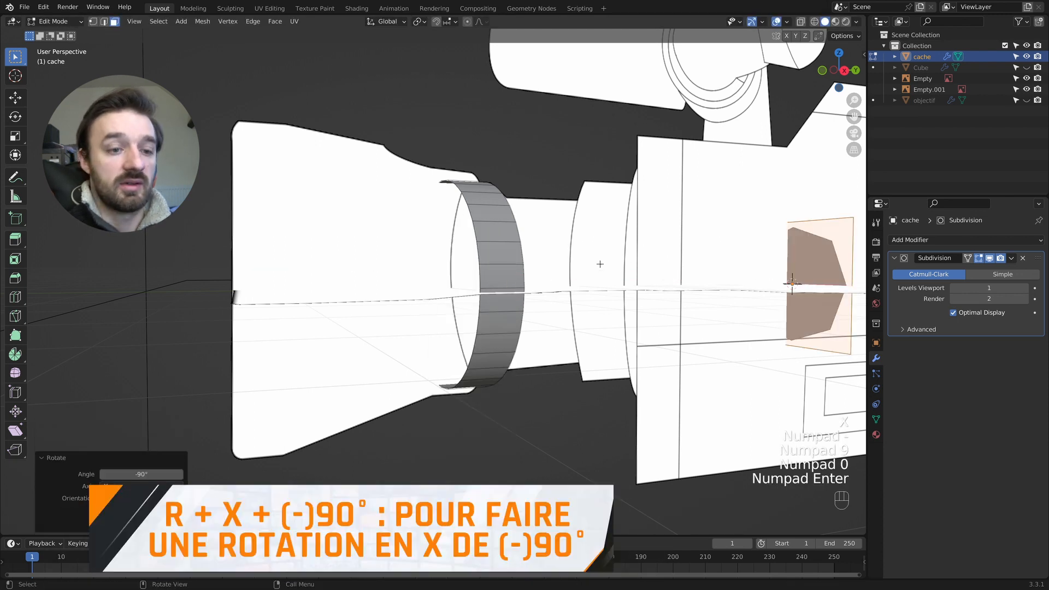
# - Move the plane about -8.56 m along Y to the front end of the lens hood in the reference
pyautogui.press('g')
pyautogui.press('y')
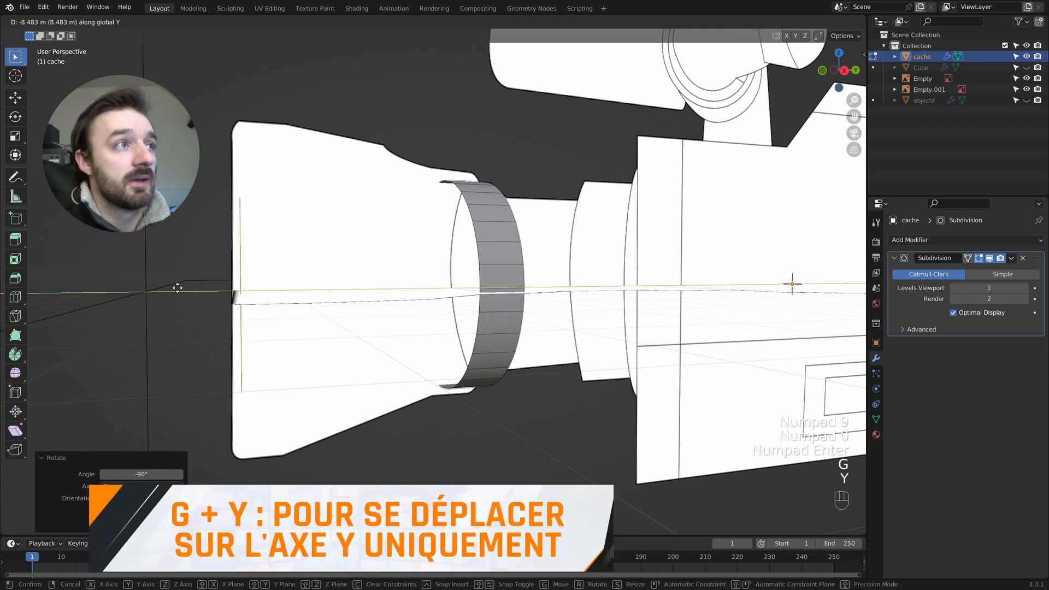
pyautogui.click(172, 287)
pyautogui.moveTo(234, 216); pyautogui.dragTo(315, 221, button='middle')
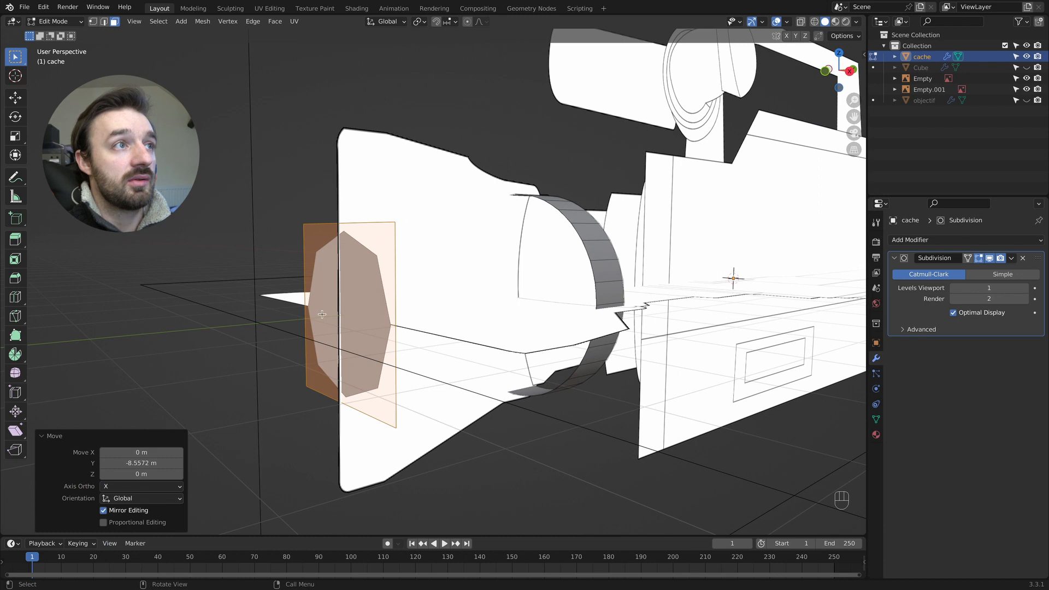
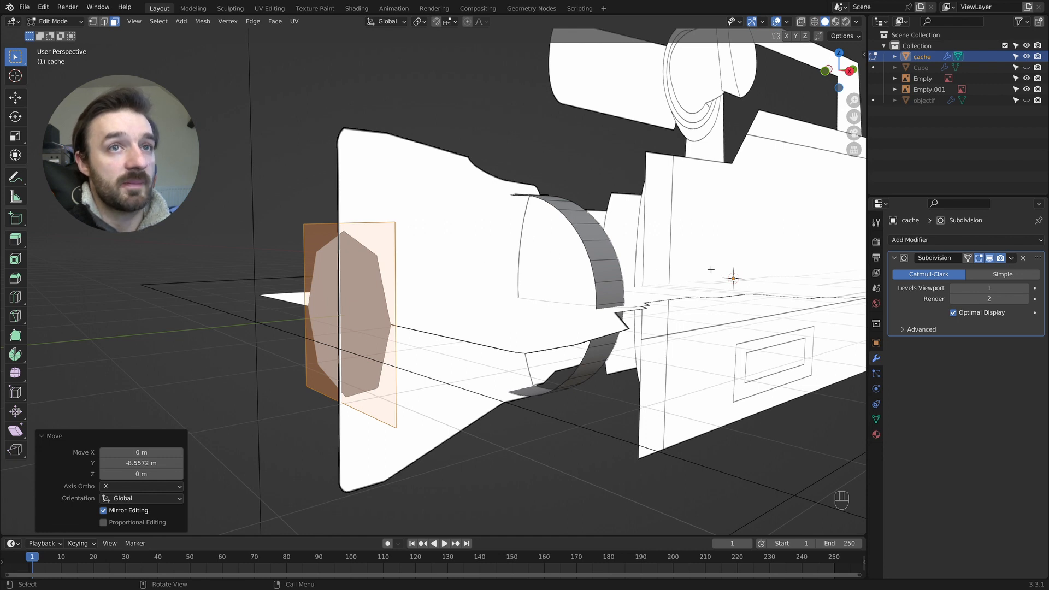
# - Remove the Subdivision modifier from cache and scale the front plane about 2.01 times to match the hood's height in side view
pyautogui.click(1024, 259)
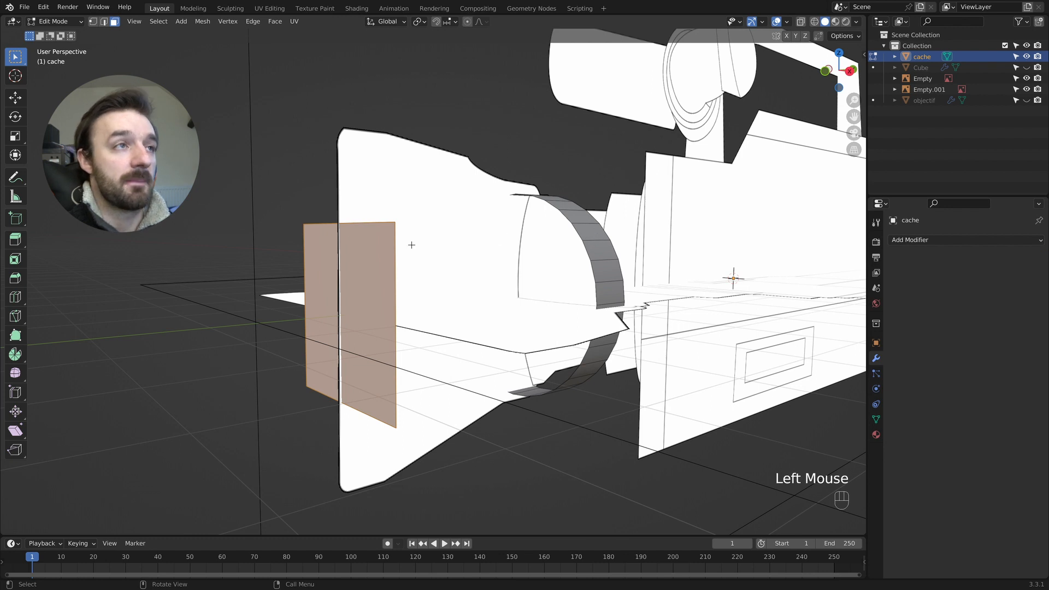
pyautogui.press('KP_3')
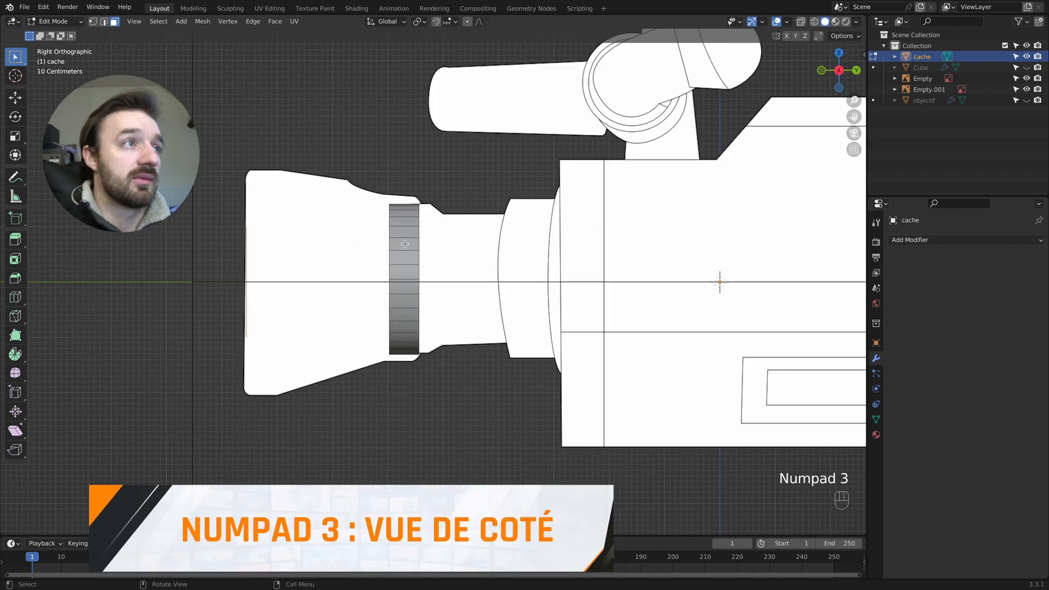
pyautogui.press('z')
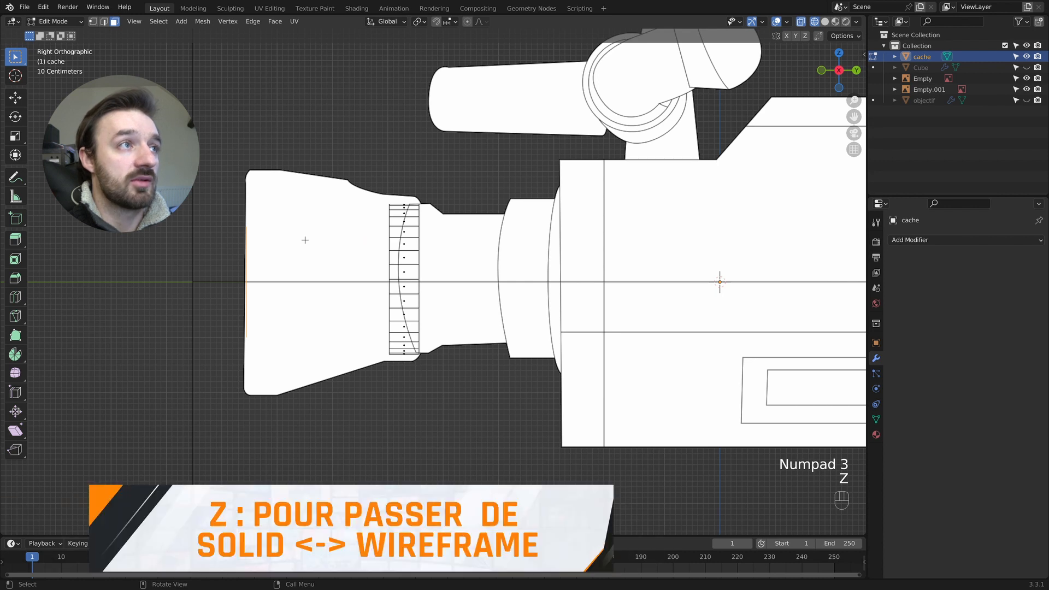
pyautogui.press('1')
pyautogui.click(281, 209)
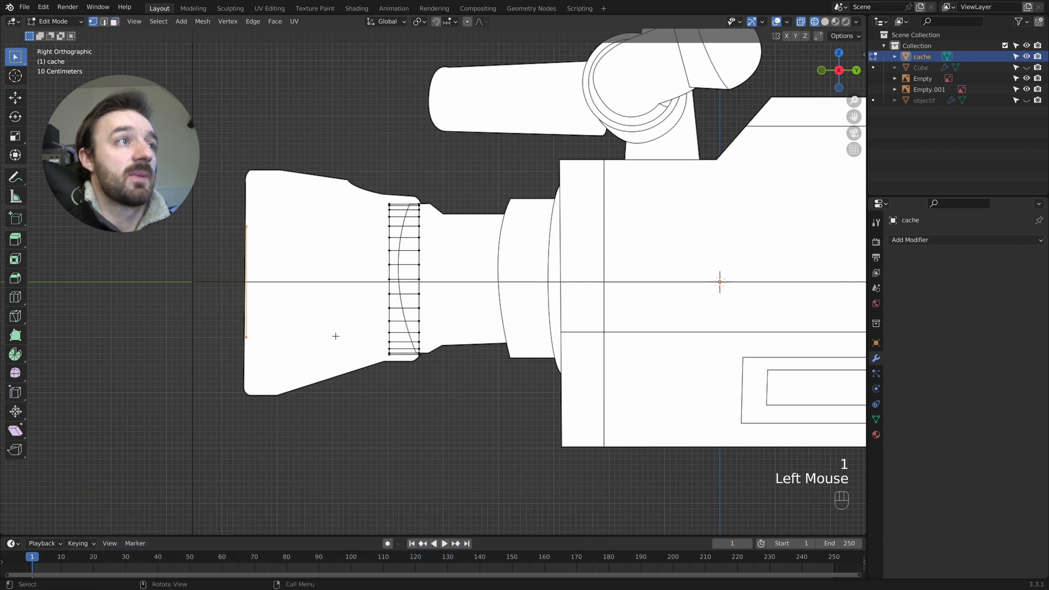
pyautogui.press('s')
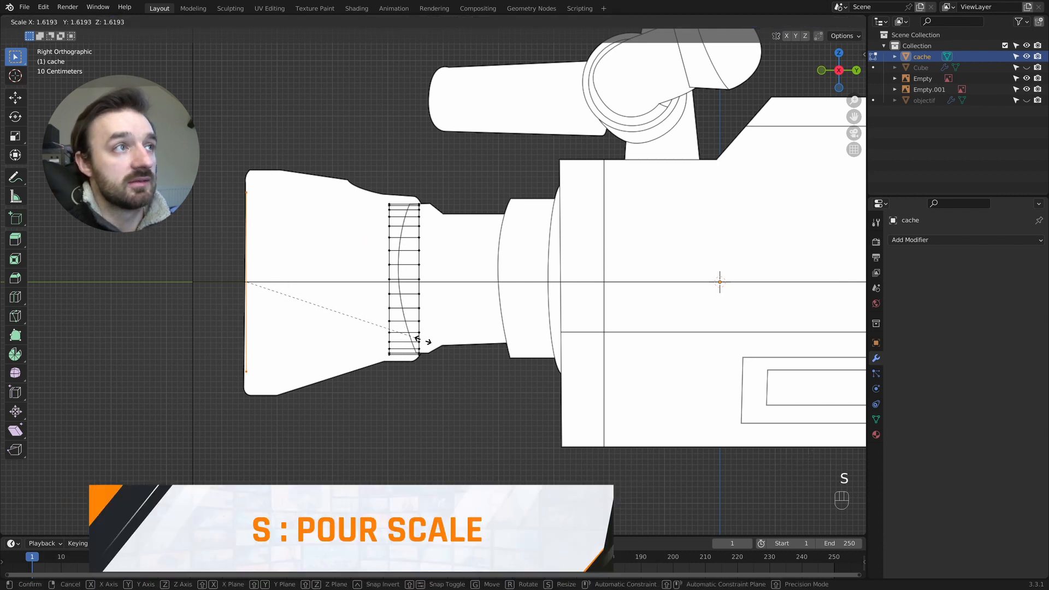
pyautogui.click(457, 346)
# - Widen the plane about 1.29 times along X to match the hood's width in the top reference
pyautogui.press('KP_7')
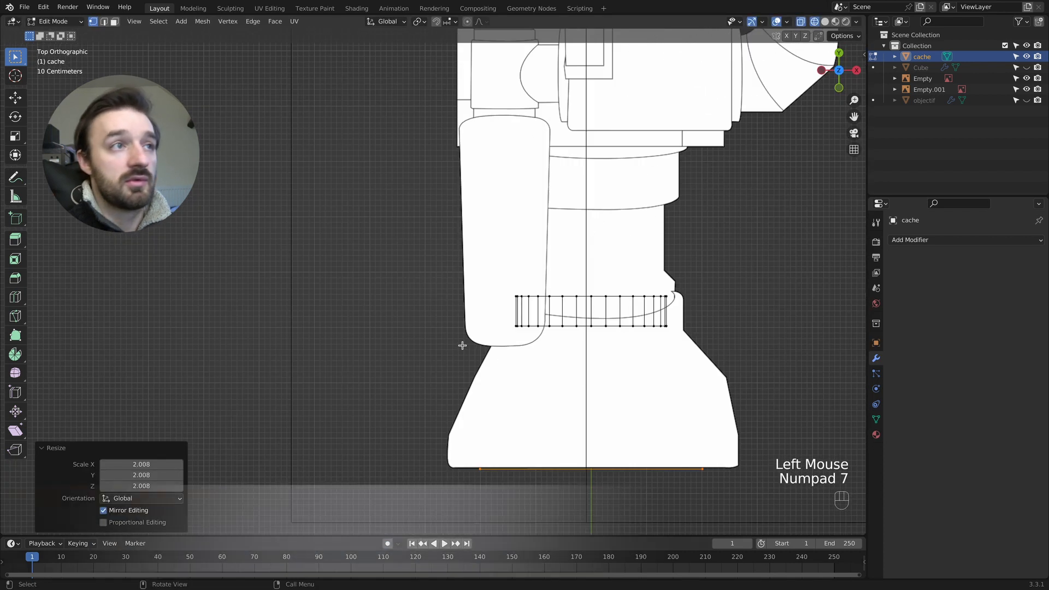
pyautogui.press('s')
pyautogui.press('x')
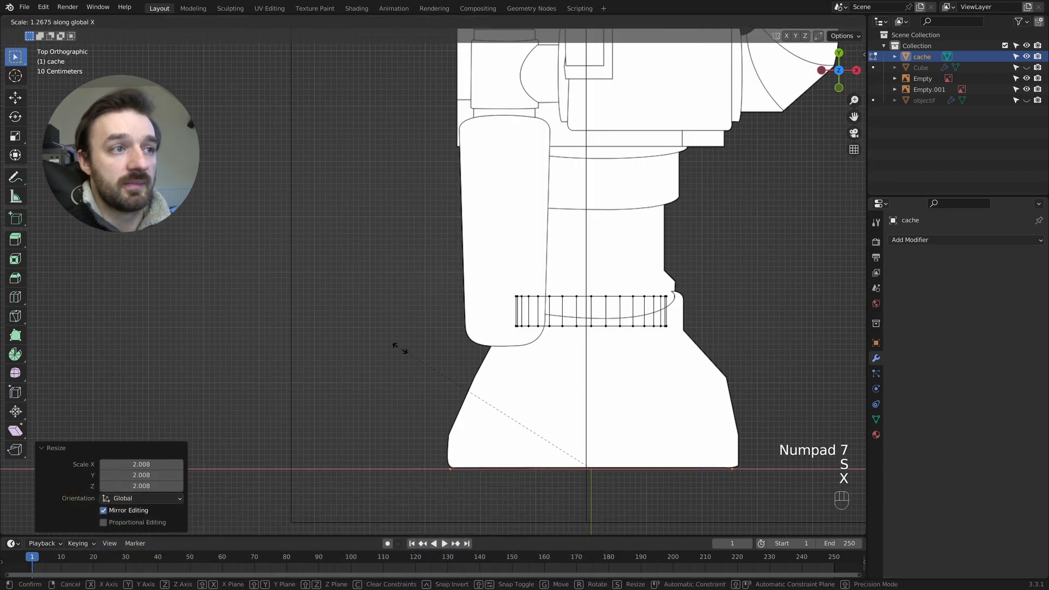
pyautogui.click(403, 348)
# - Extrude the plane backward about 0.66 m and again about 1.01 m, scaling the rear end to about 0.94
pyautogui.press('e')
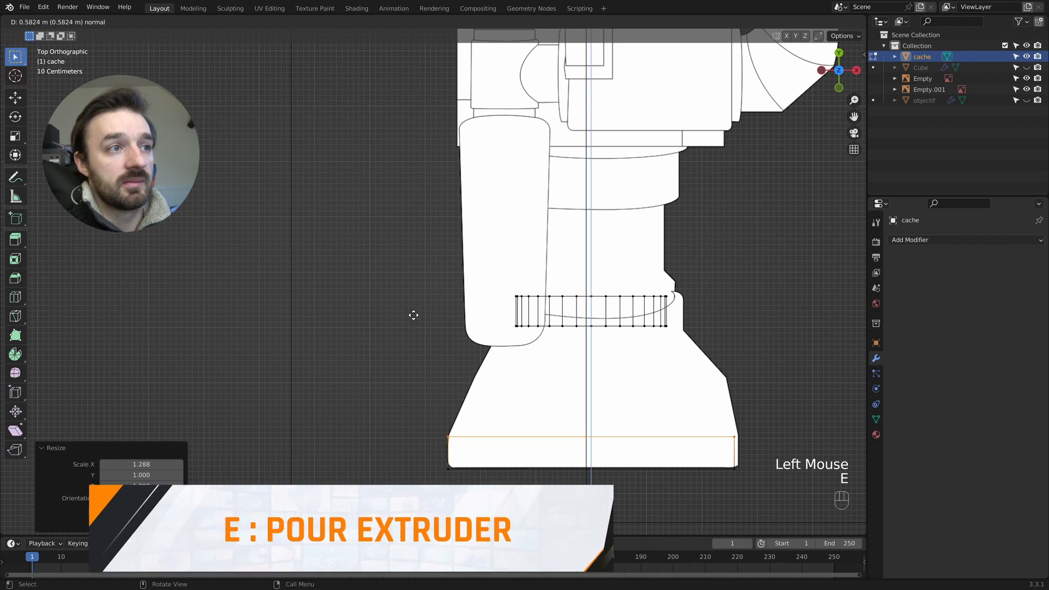
pyautogui.click(413, 312)
pyautogui.press('e')
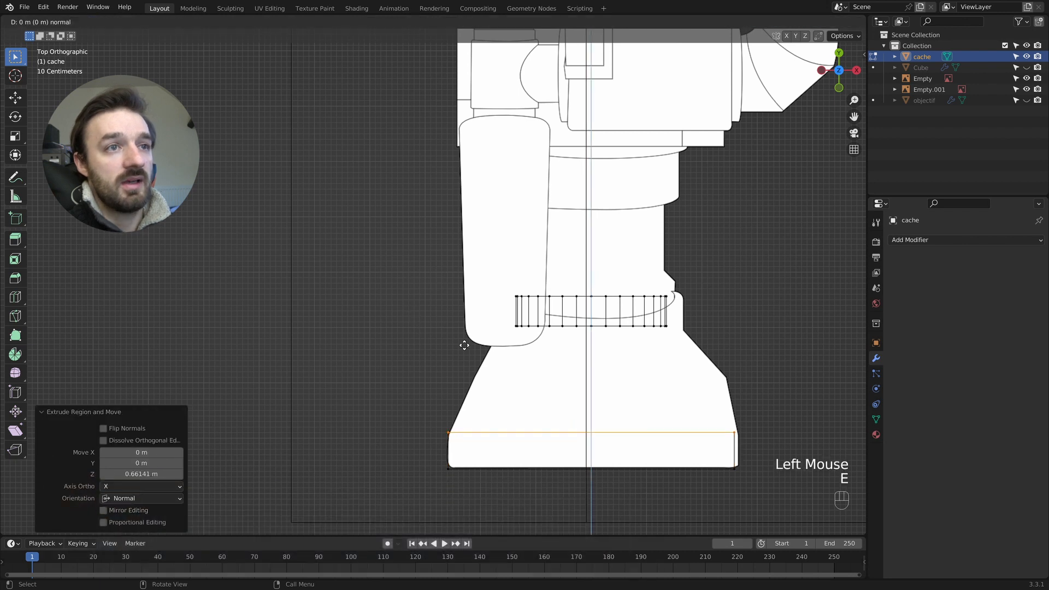
pyautogui.click(464, 301)
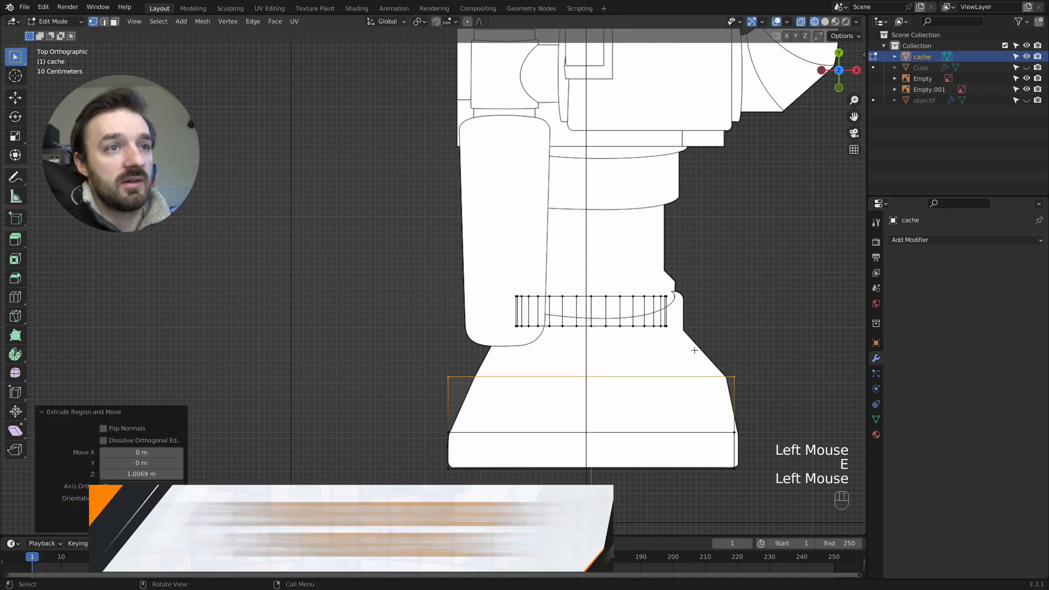
pyautogui.press('s')
pyautogui.click(687, 348)
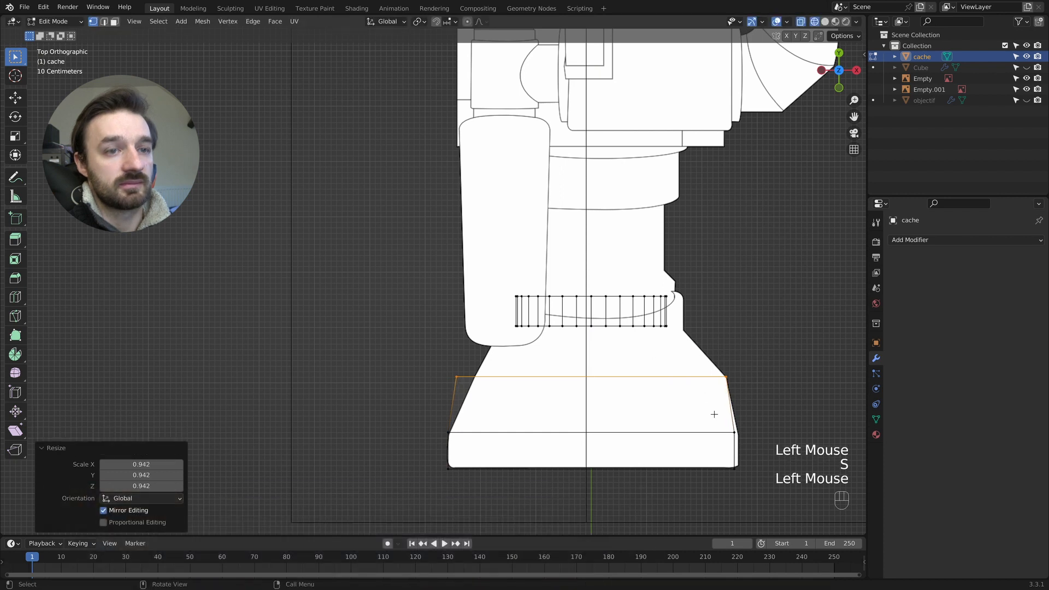
# - Move the whole extruded hood block about -0.04 m along Y to align with the side reference
pyautogui.press('KP_3')
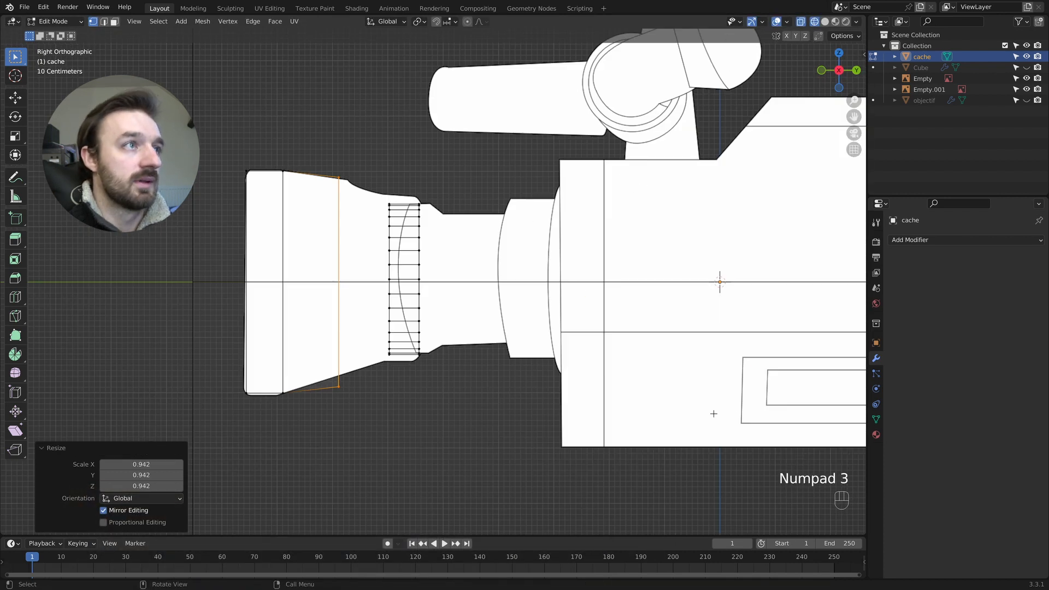
pyautogui.moveTo(362, 145); pyautogui.dragTo(196, 408)
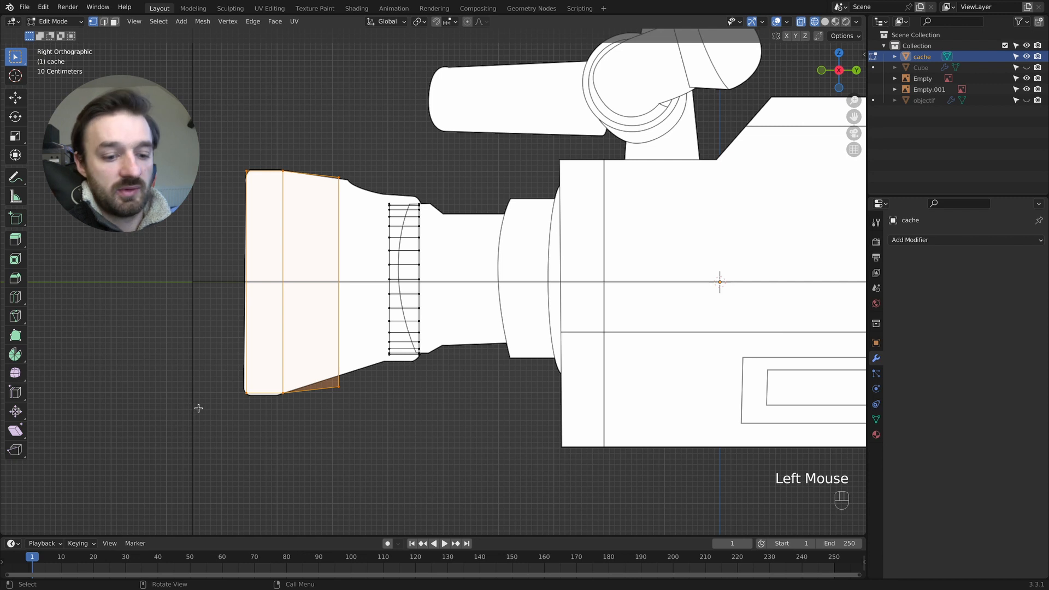
pyautogui.press('g')
pyautogui.press('y')
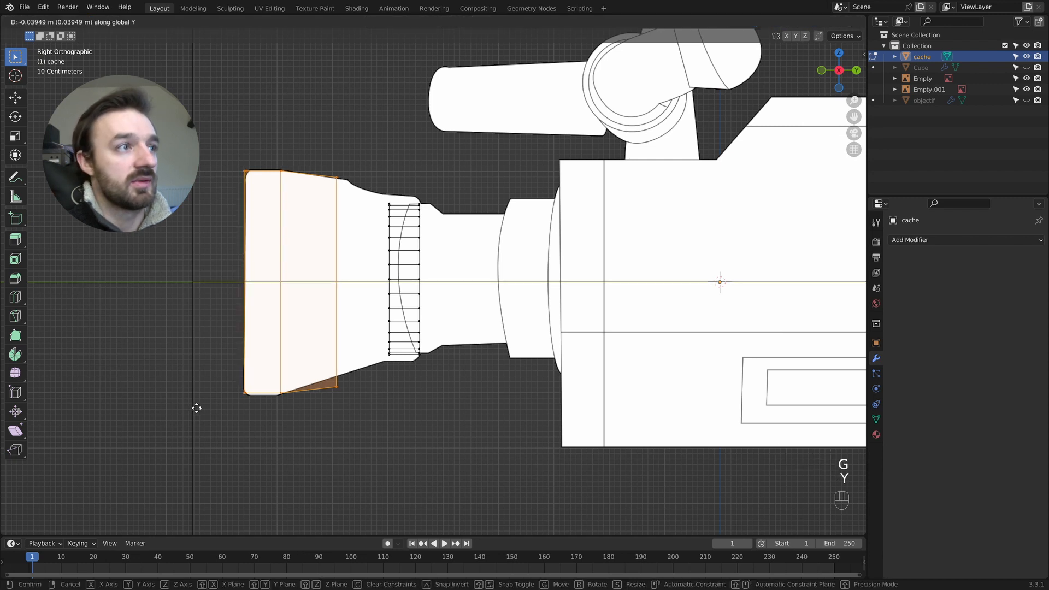
pyautogui.click(198, 408)
# - Lower the hood block's bottom vertices about 0.04 m along Z to the reference's lower outline
pyautogui.moveTo(372, 414); pyautogui.dragTo(227, 375)
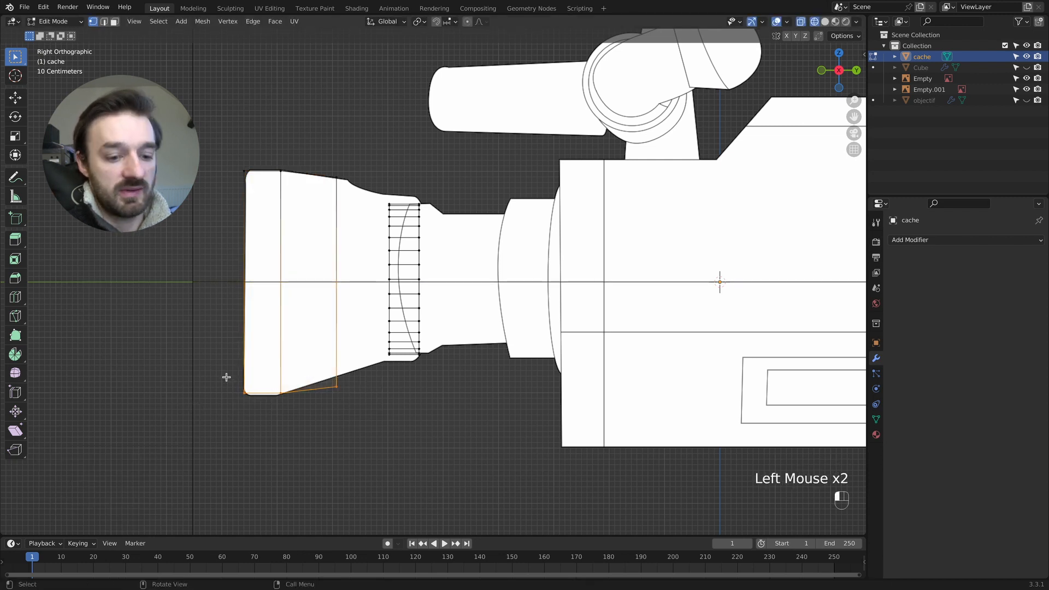
pyautogui.press('g')
pyautogui.press('z')
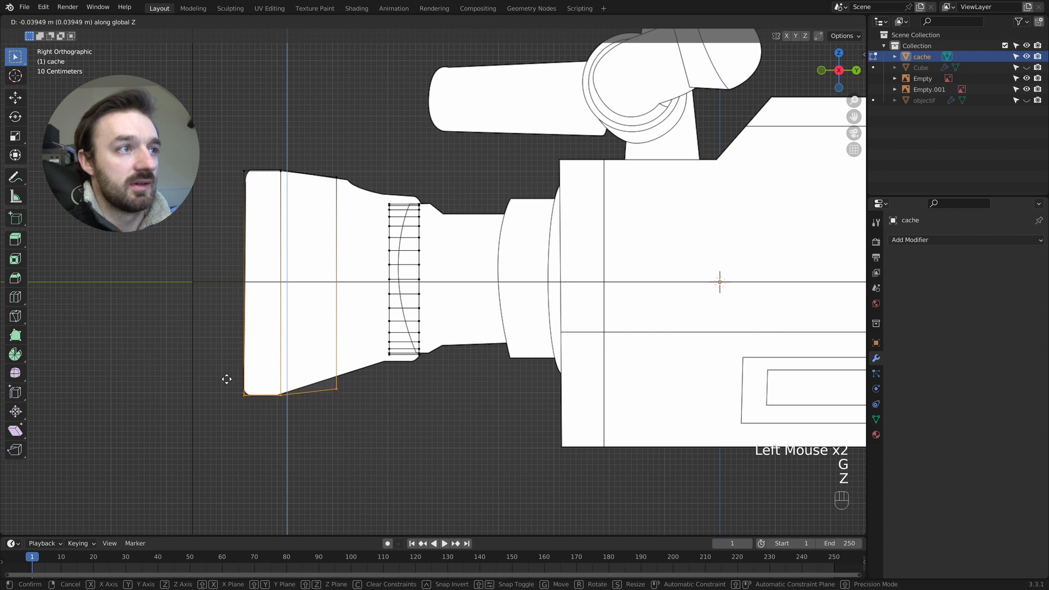
pyautogui.click(227, 379)
pyautogui.press('KP_7')
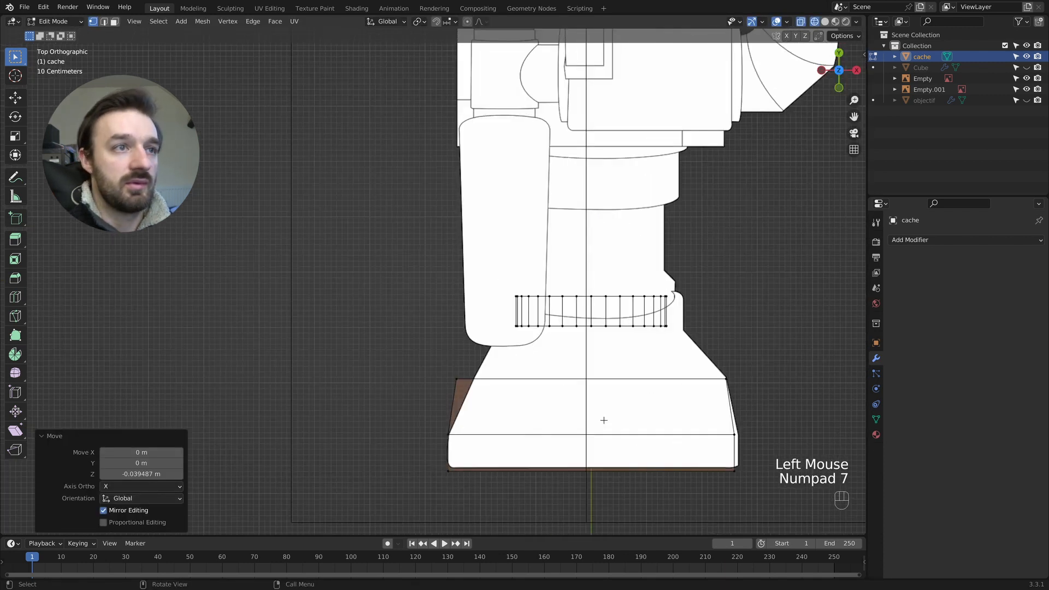
pyautogui.press('KP_3')
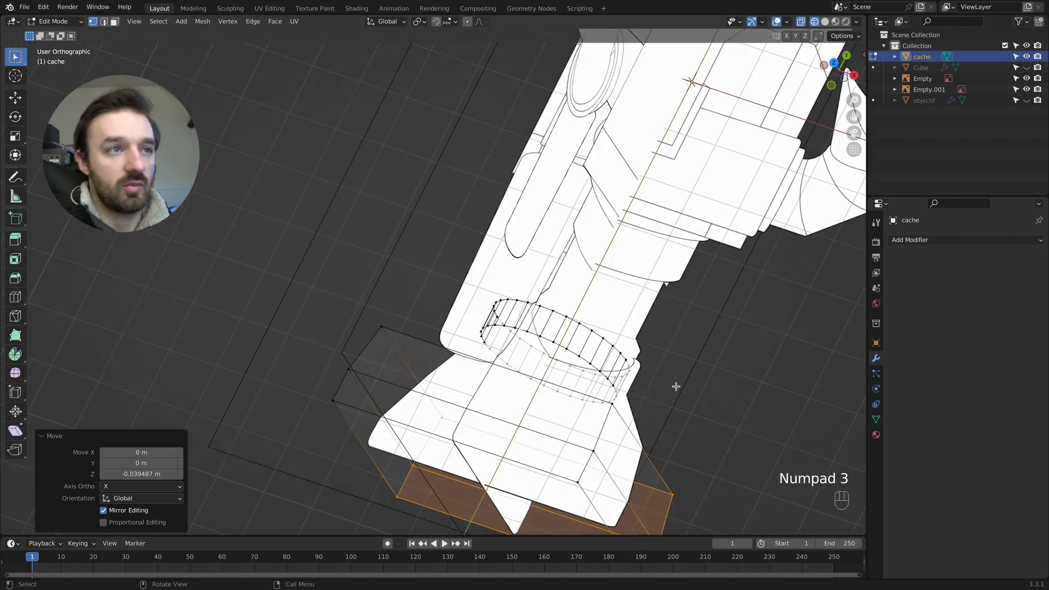
# - Switch to solid shading and add seven evenly spaced vertical loop cuts across the hood block's width
pyautogui.press('z')
pyautogui.click(777, 387)
pyautogui.hscroll(-10, 693, 376)
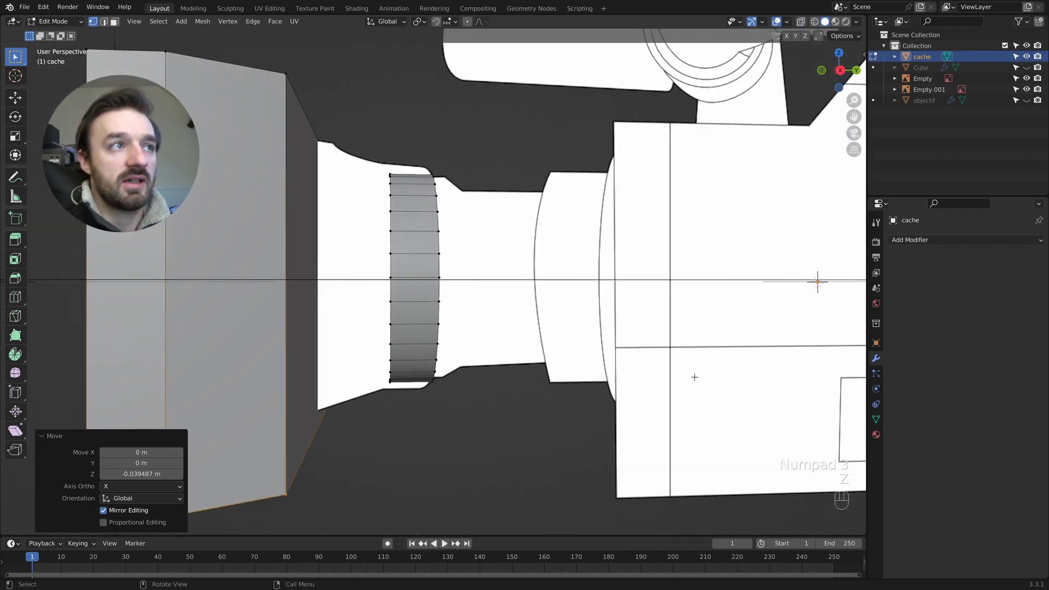
pyautogui.keyDown('super'); pyautogui.scroll(-3, 693, 376); pyautogui.keyUp('super')
pyautogui.hscroll(-5, 644, 356)
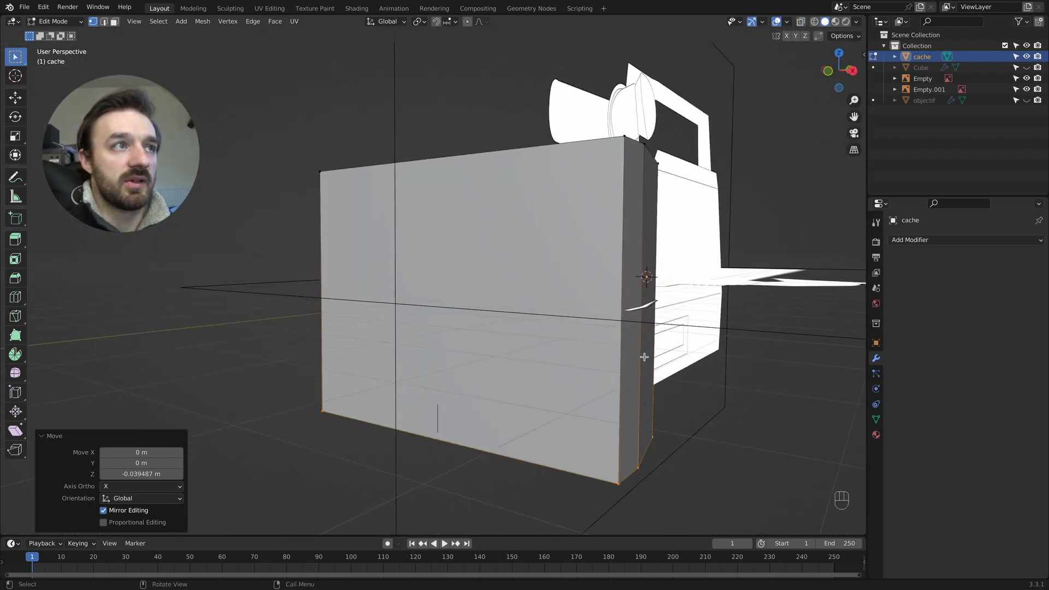
pyautogui.hscroll(10, 644, 357)
pyautogui.moveTo(644, 357); pyautogui.dragTo(498, 346, button='middle')
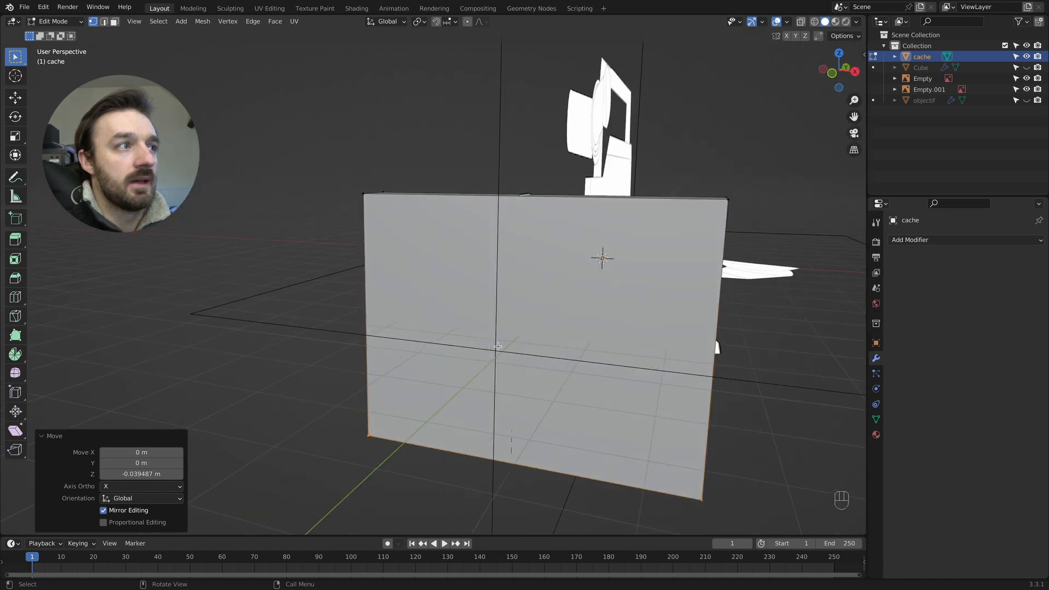
pyautogui.click(15, 297)
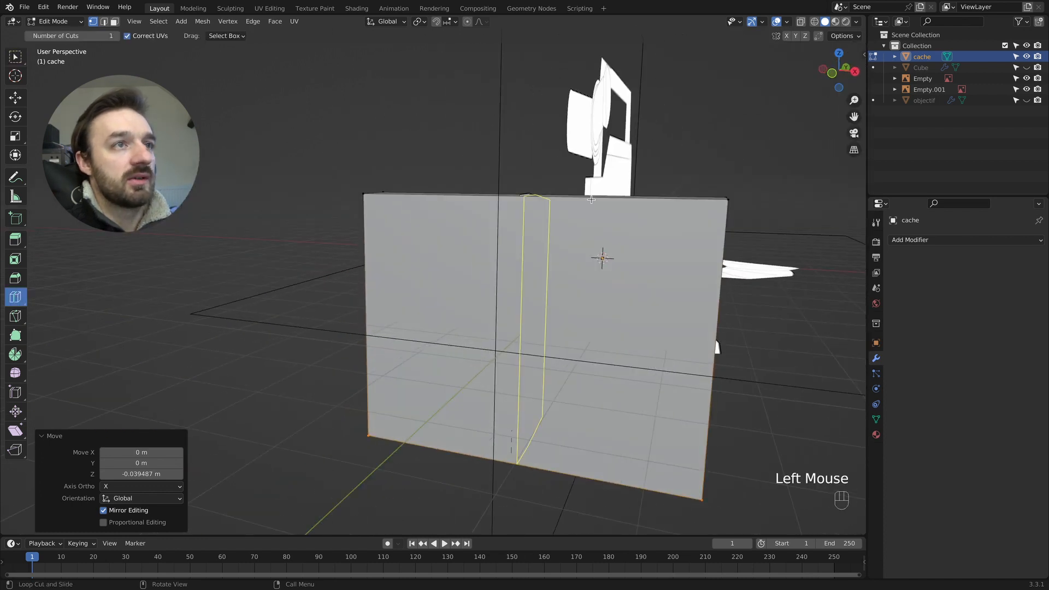
pyautogui.click(591, 202)
pyautogui.click(152, 424)
pyautogui.write('7')
pyautogui.press('Return')
# - Add seven evenly spaced horizontal loop cuts across the hood block's height
pyautogui.click(389, 320)
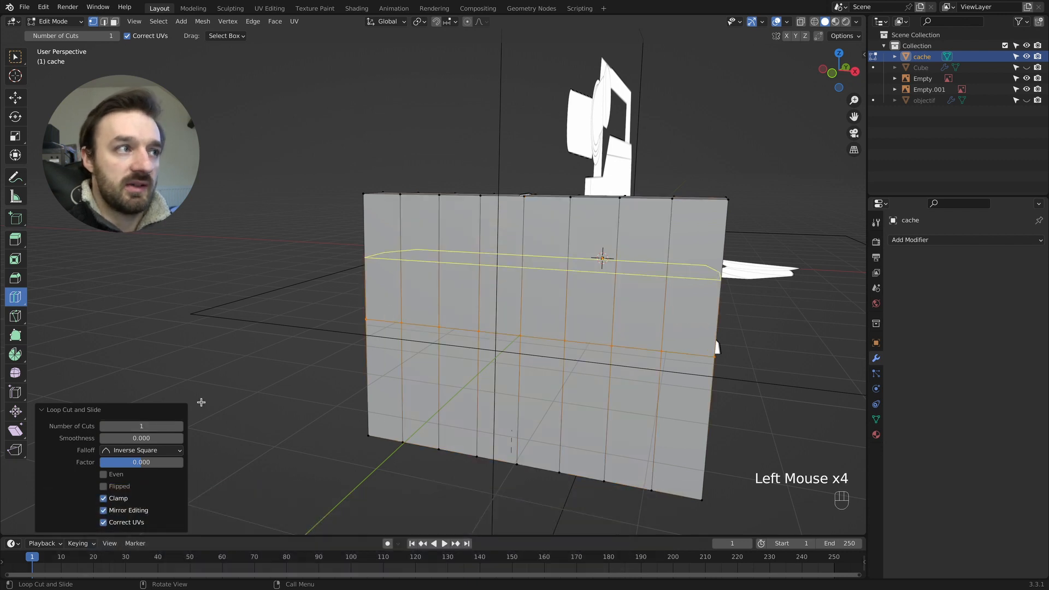
pyautogui.click(142, 426)
pyautogui.write('7')
pyautogui.press('Return')
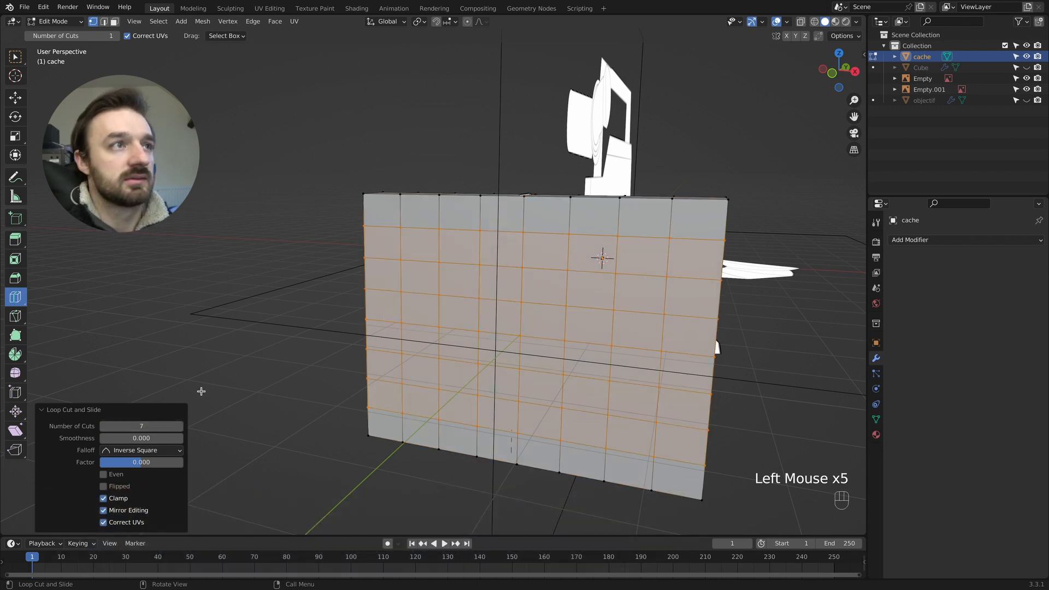
pyautogui.click(16, 61)
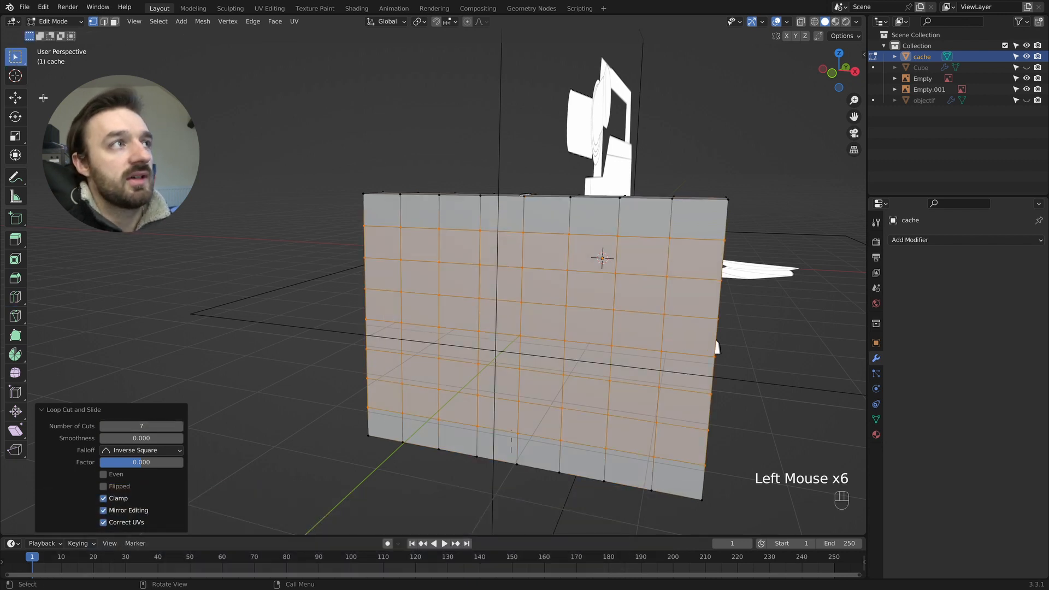
# - Select all faces on the hood block's front side, corner to corner, and delete them
pyautogui.click(409, 217)
pyautogui.press('3')
pyautogui.click(382, 212)
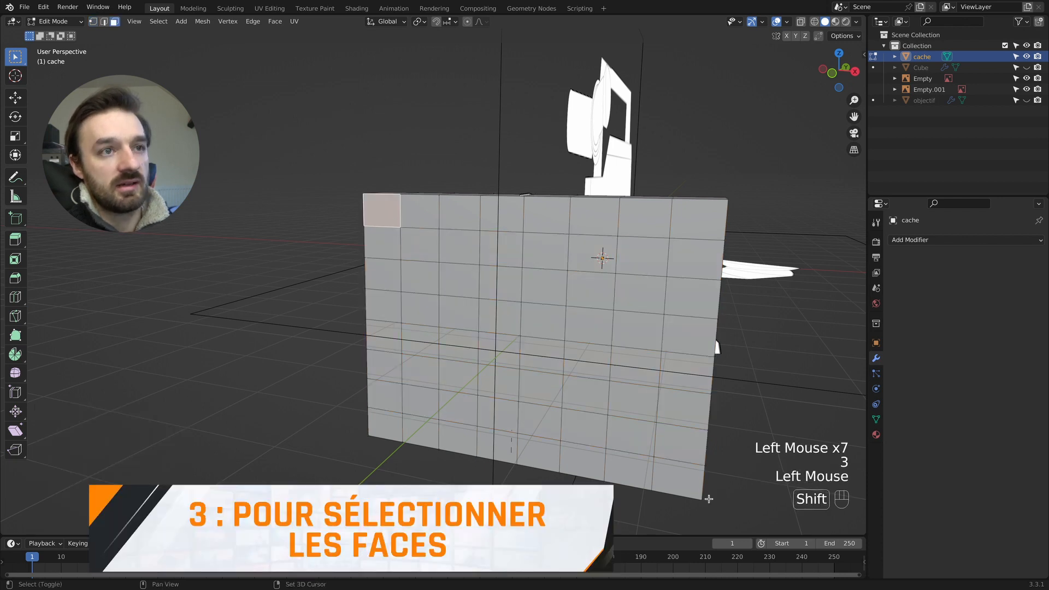
pyautogui.keyDown('shift'); pyautogui.keyDown('super'); pyautogui.click(707, 497); pyautogui.keyUp('super'); pyautogui.keyUp('shift')
pyautogui.press('x')
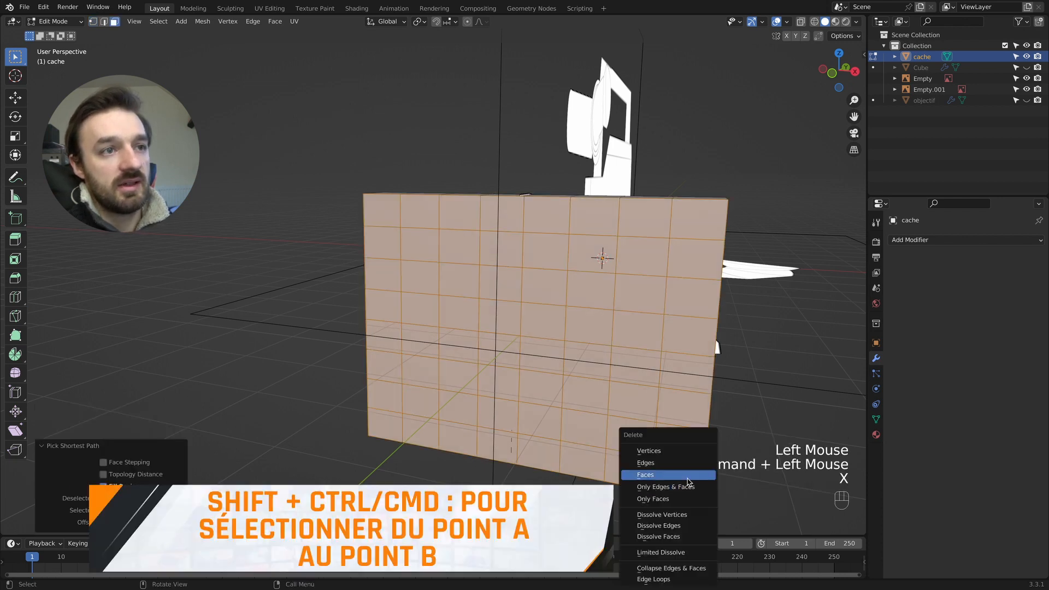
pyautogui.click(688, 479)
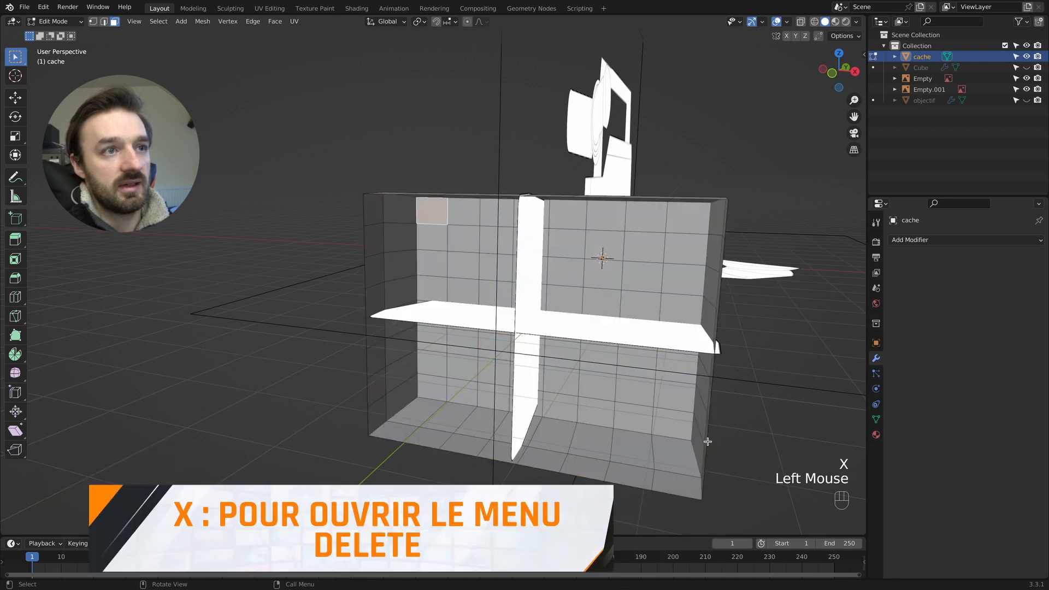
# - Delete all faces on the hood block's rear side to leave an open frame
pyautogui.keyDown('shift'); pyautogui.keyDown('super'); pyautogui.click(672, 426); pyautogui.keyUp('super'); pyautogui.keyUp('shift')
pyautogui.press('x')
pyautogui.click(680, 434)
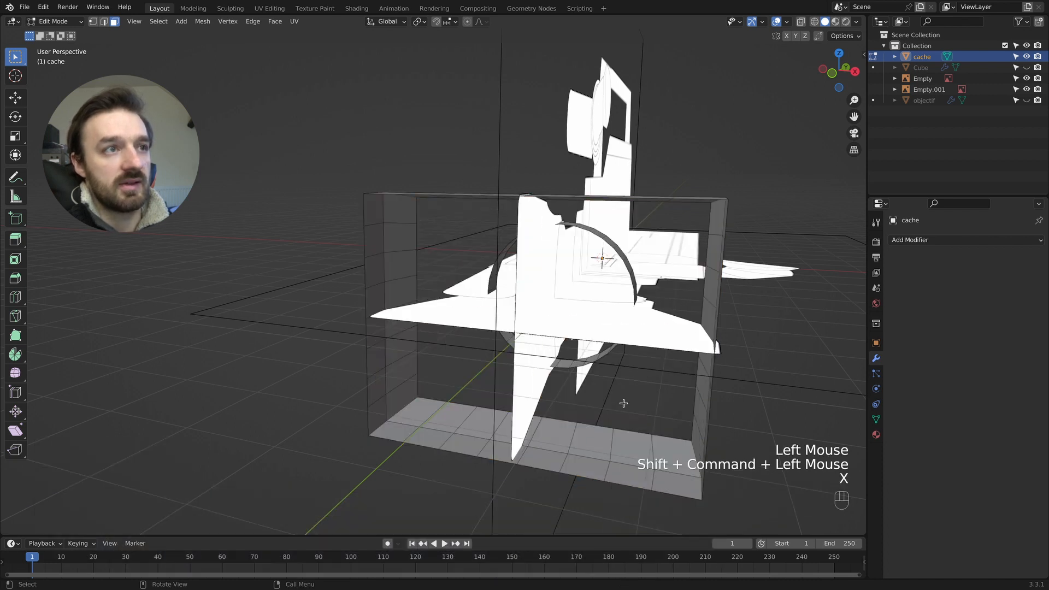
pyautogui.press('Tab')
pyautogui.press('Tab')
# - Select the block's rear edge loop together with the ring's facing edge loop, and hide both reference images
pyautogui.press('2')
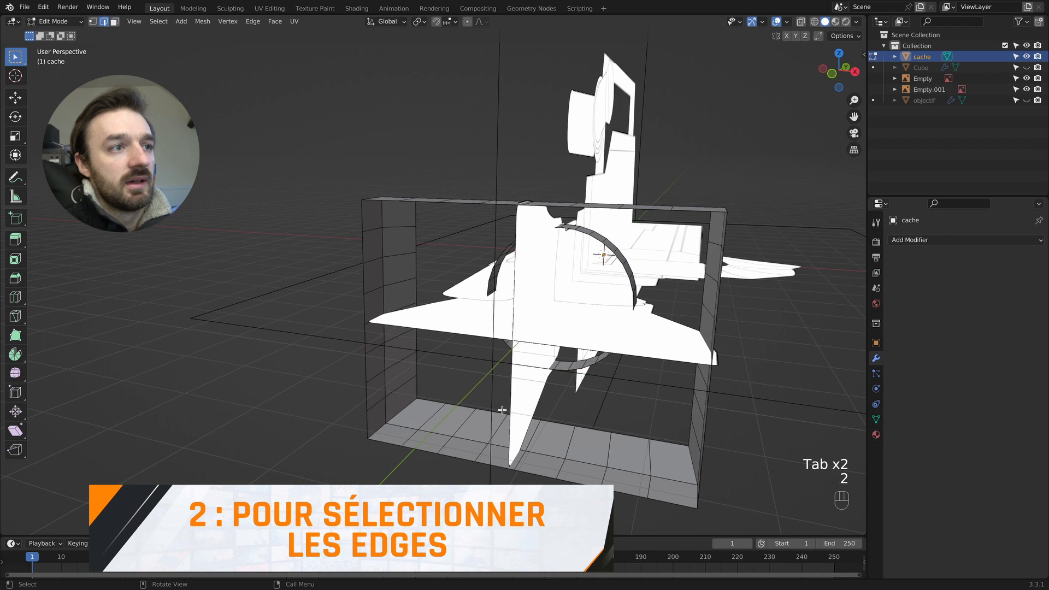
pyautogui.hscroll(10, 484, 409)
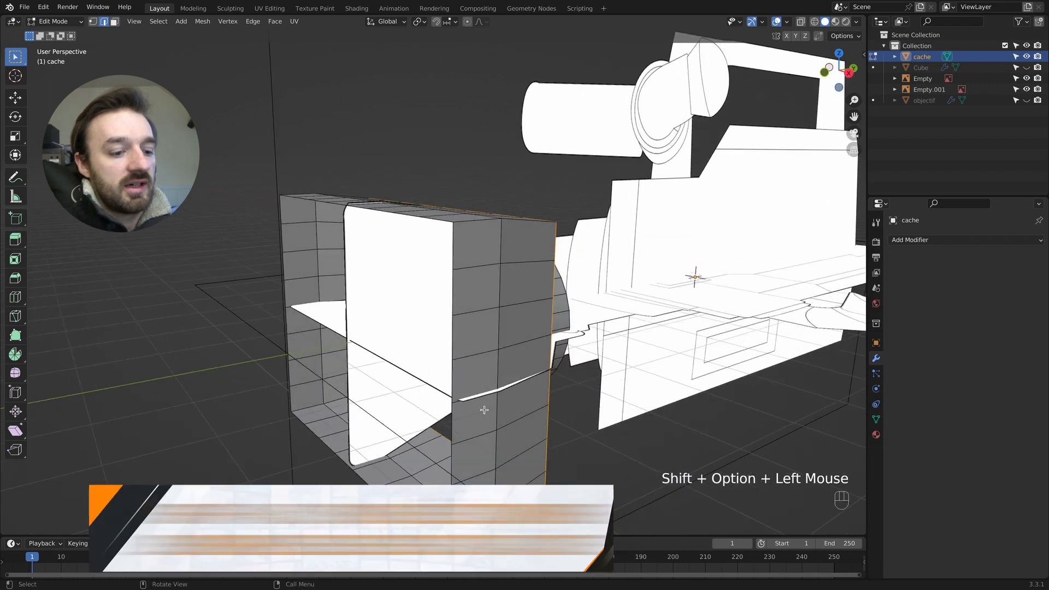
pyautogui.keyDown('alt'); pyautogui.keyDown('shift'); pyautogui.click(402, 311); pyautogui.keyUp('shift'); pyautogui.keyUp('alt')
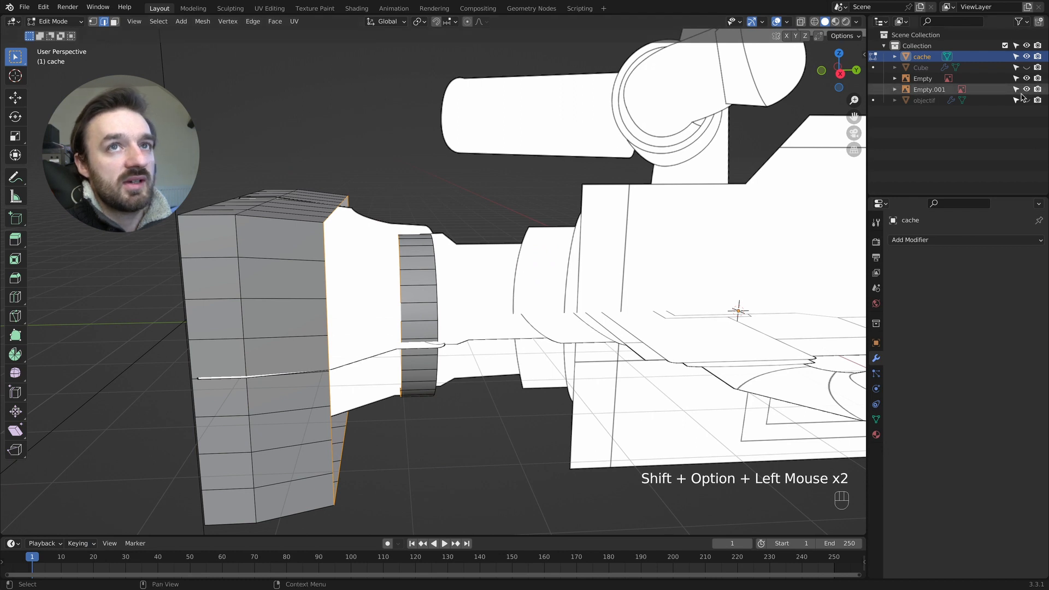
pyautogui.moveTo(1027, 78); pyautogui.dragTo(1027, 89)
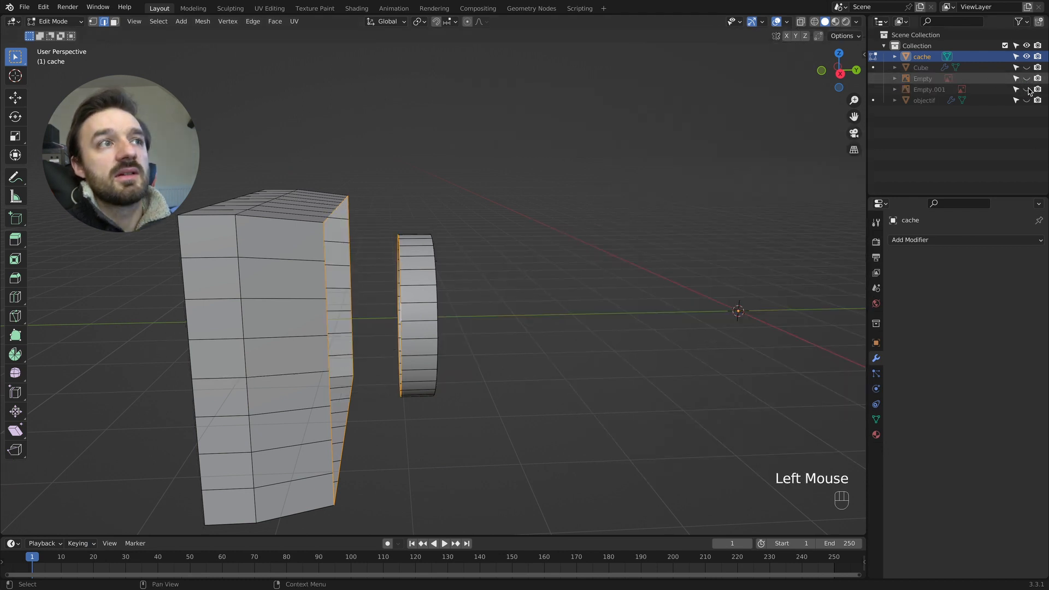
pyautogui.hscroll(5, 375, 227)
pyautogui.keyDown('shift'); pyautogui.hscroll(-5, 369, 229); pyautogui.keyUp('shift')
pyautogui.keyDown('shift'); pyautogui.hscroll(-2, 364, 231); pyautogui.keyUp('shift')
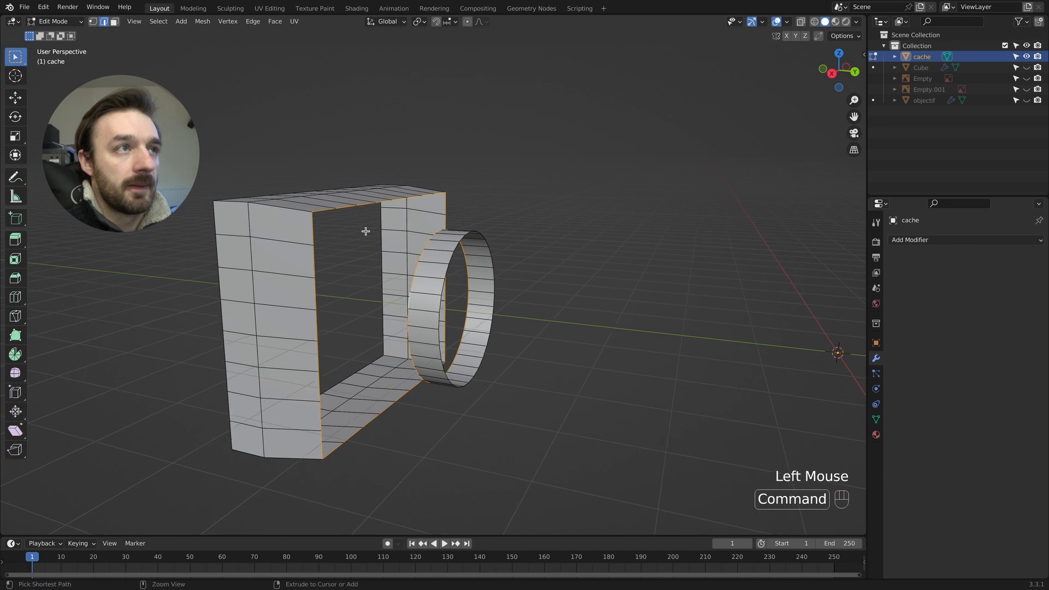
# - Bridge the selected block and ring edge loops with the LoopTools Bridge operation
pyautogui.keyDown('super'); pyautogui.scroll(3, 365, 232); pyautogui.keyUp('super')
pyautogui.rightClick(351, 187)
pyautogui.moveTo(354, 187)
pyautogui.click(410, 188)
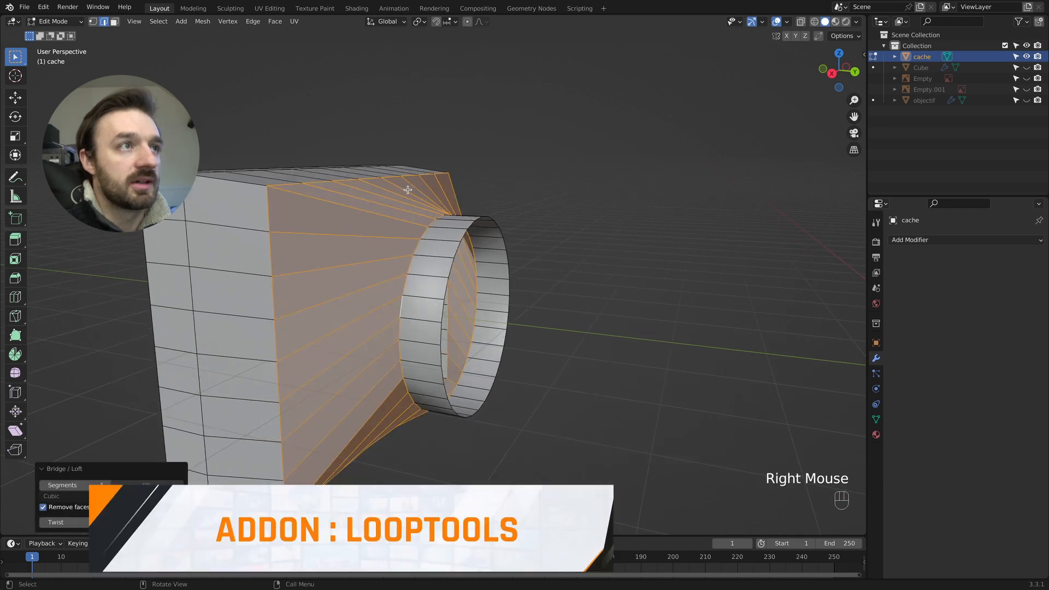
# - Select the lens ring's edge loops and rotate them about 22° around the Y axis to straighten the bridged faces
pyautogui.hscroll(5, 432, 191)
pyautogui.hscroll(6, 437, 189)
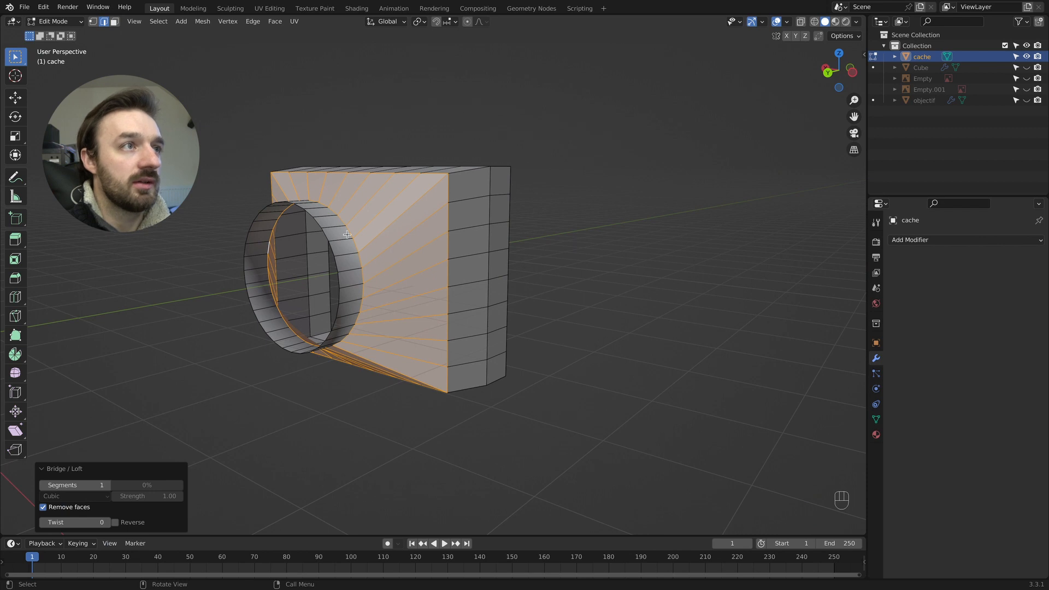
pyautogui.hscroll(6, 347, 234)
pyautogui.click(322, 231)
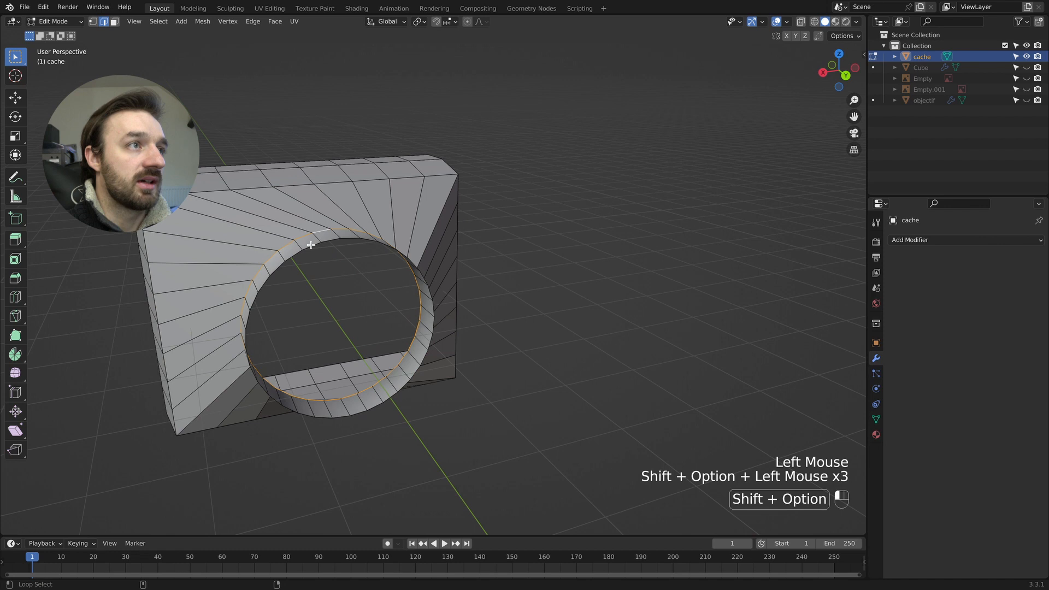
pyautogui.press('ctrl+KP_1')
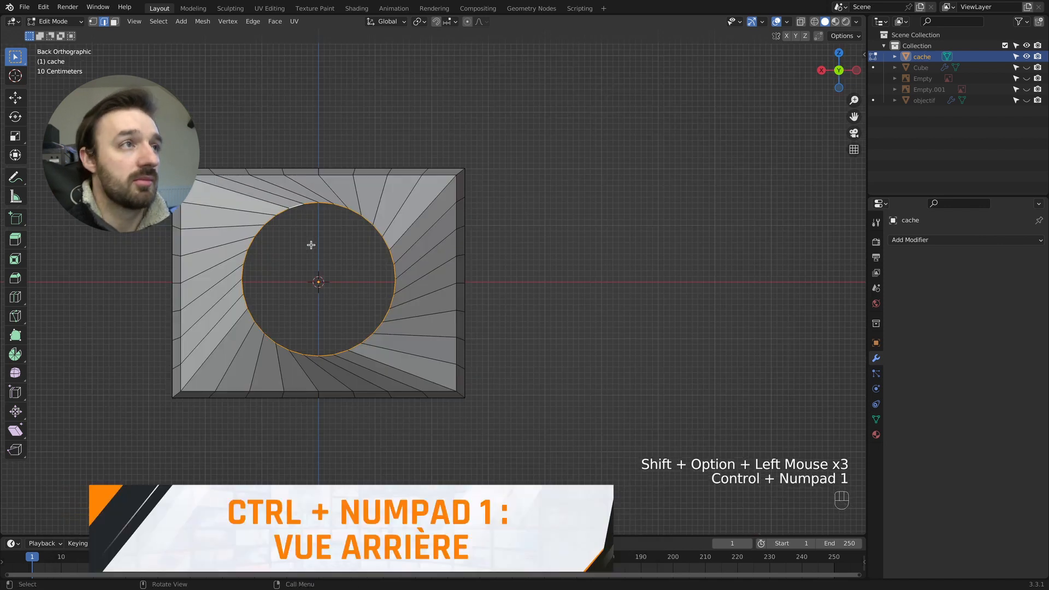
pyautogui.keyDown('shift'); pyautogui.hscroll(-2, 311, 245); pyautogui.keyUp('shift')
pyautogui.keyDown('shift'); pyautogui.hscroll(-1, 311, 245); pyautogui.keyUp('shift')
pyautogui.press('r')
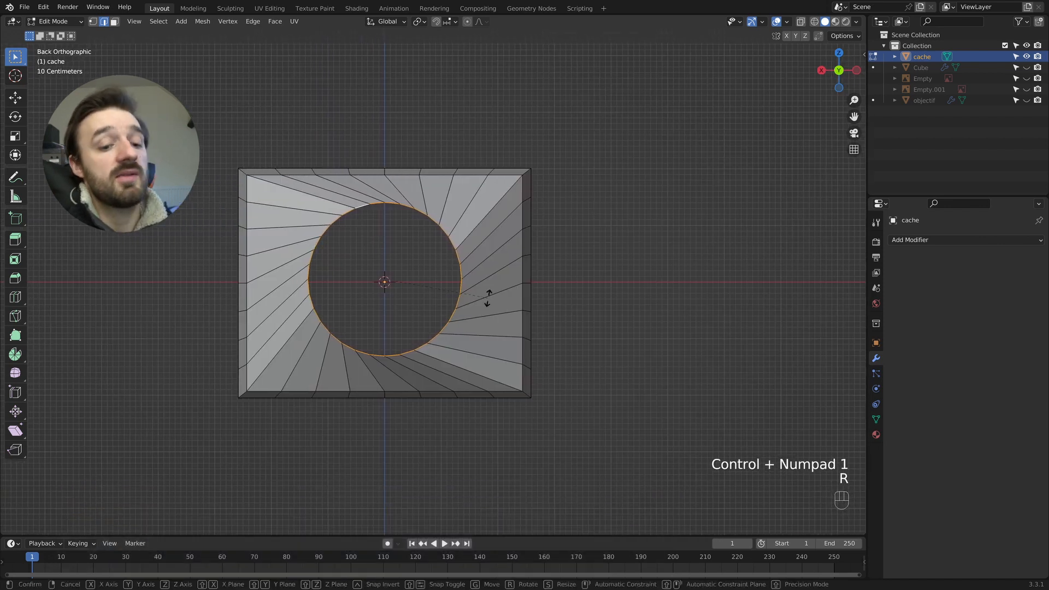
pyautogui.press('y')
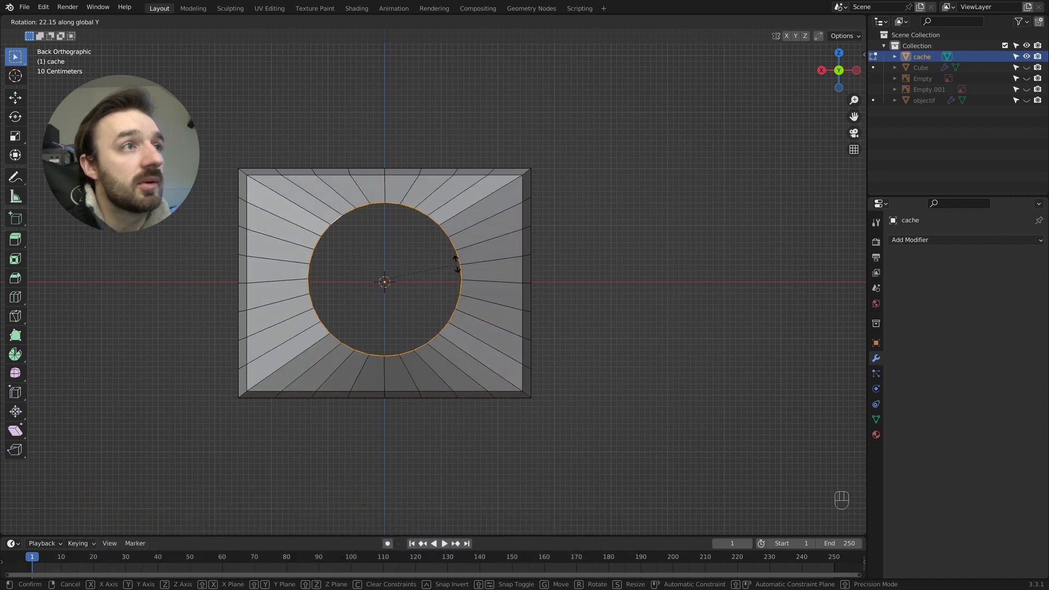
pyautogui.click(456, 264)
pyautogui.press('Tab')
# - Add a Solidify modifier to the lens hood with a thickness of 0.15 m
pyautogui.moveTo(451, 264); pyautogui.dragTo(604, 261, button='middle')
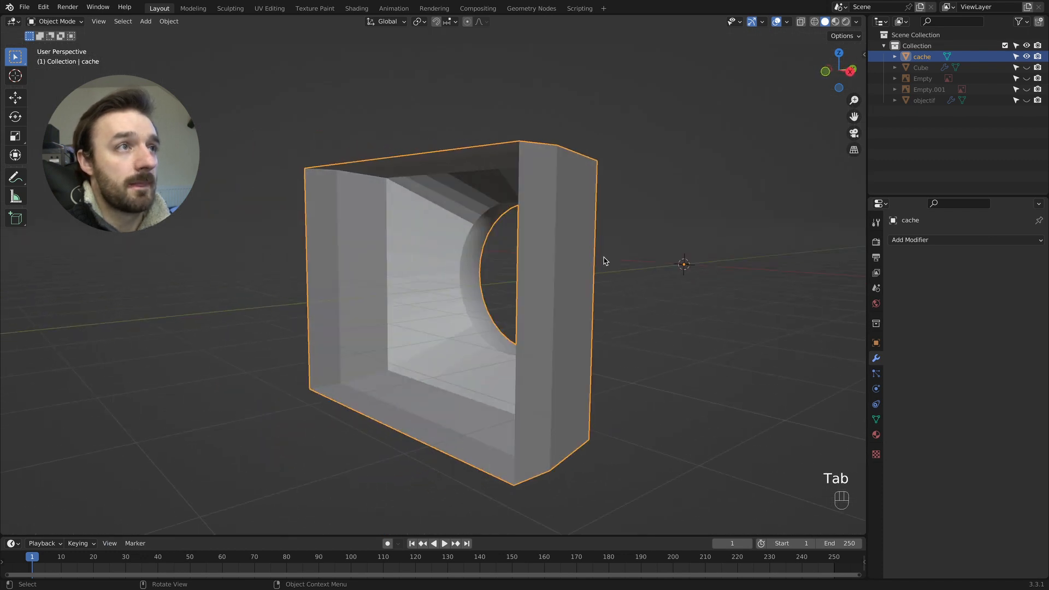
pyautogui.click(943, 242)
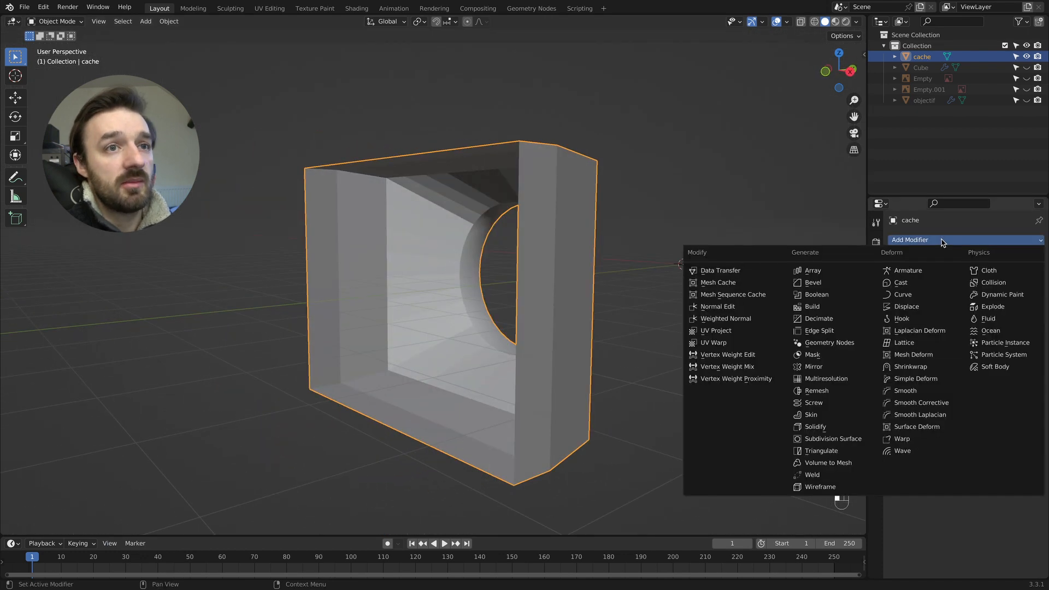
pyautogui.click(828, 433)
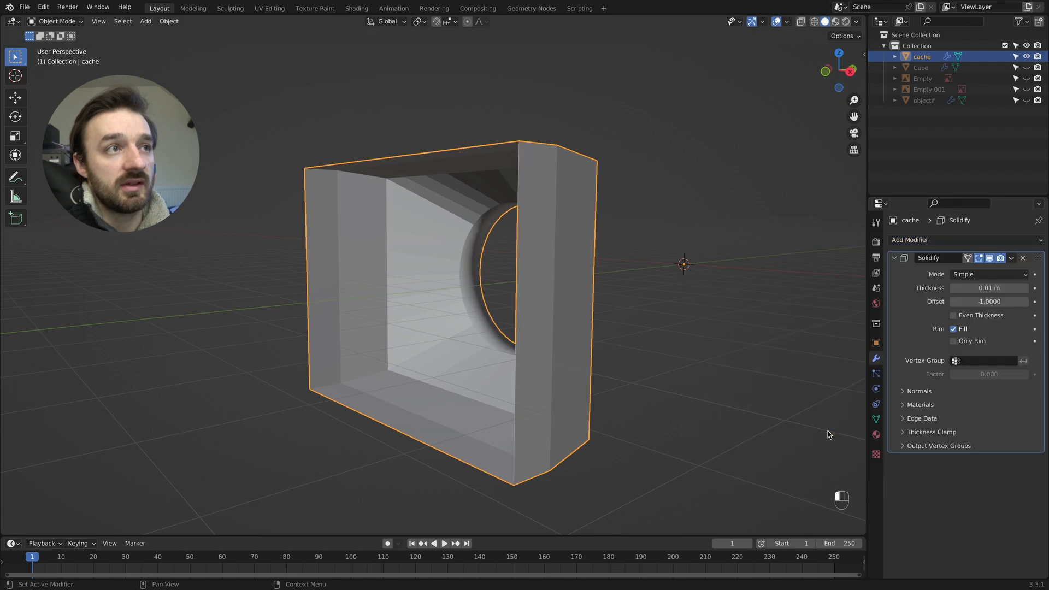
pyautogui.moveTo(989, 288); pyautogui.dragTo(1032, 288)
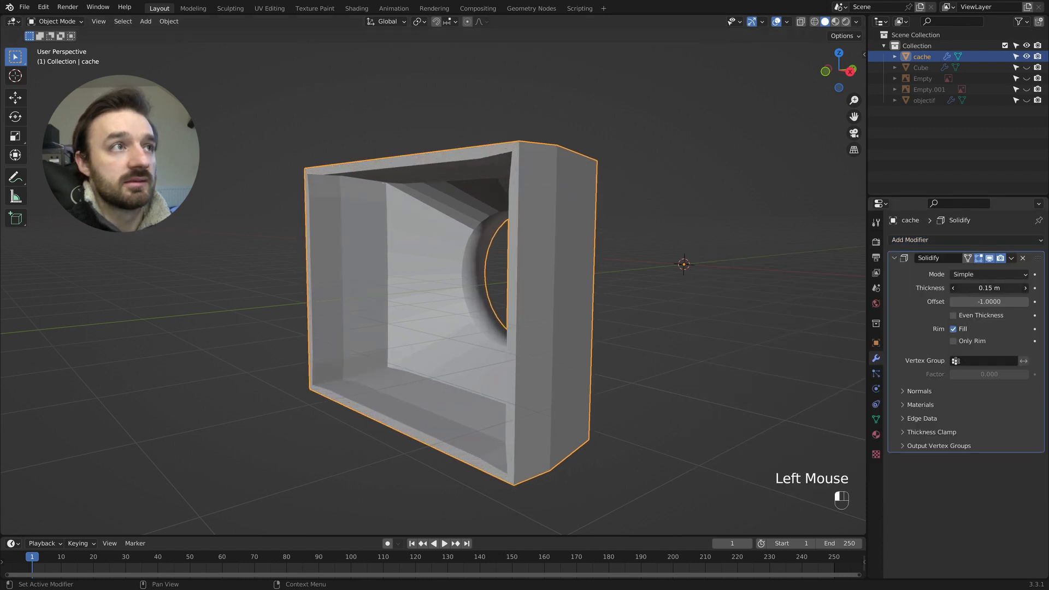
# - Set the hood's Solidify offset to 1.0 and turn on Even Thickness
pyautogui.moveTo(742, 230); pyautogui.dragTo(710, 273, button='middle')
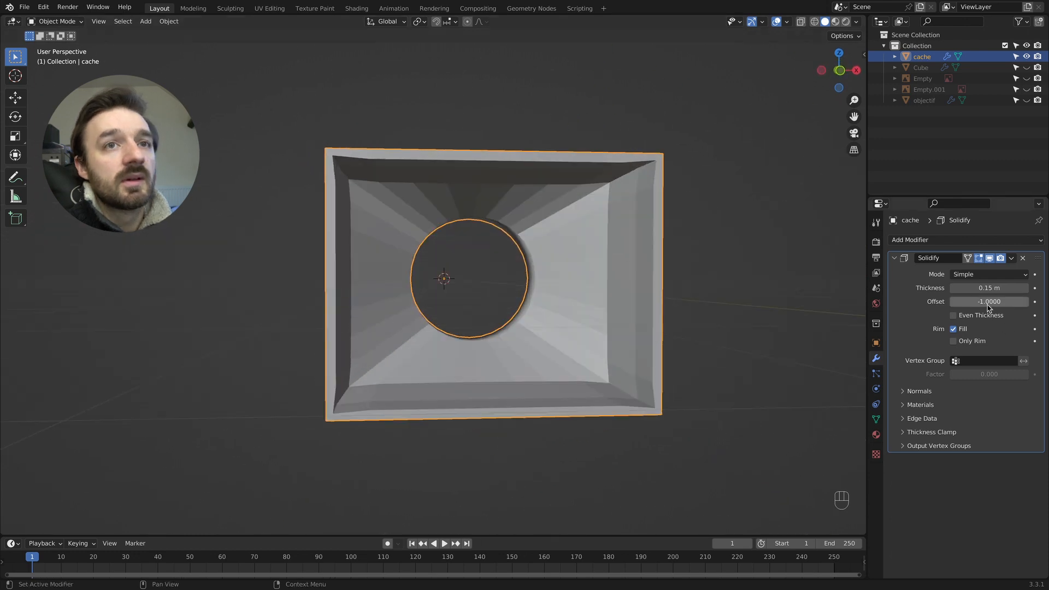
pyautogui.moveTo(989, 302); pyautogui.dragTo(1031, 305)
pyautogui.moveTo(708, 261); pyautogui.dragTo(873, 268, button='middle')
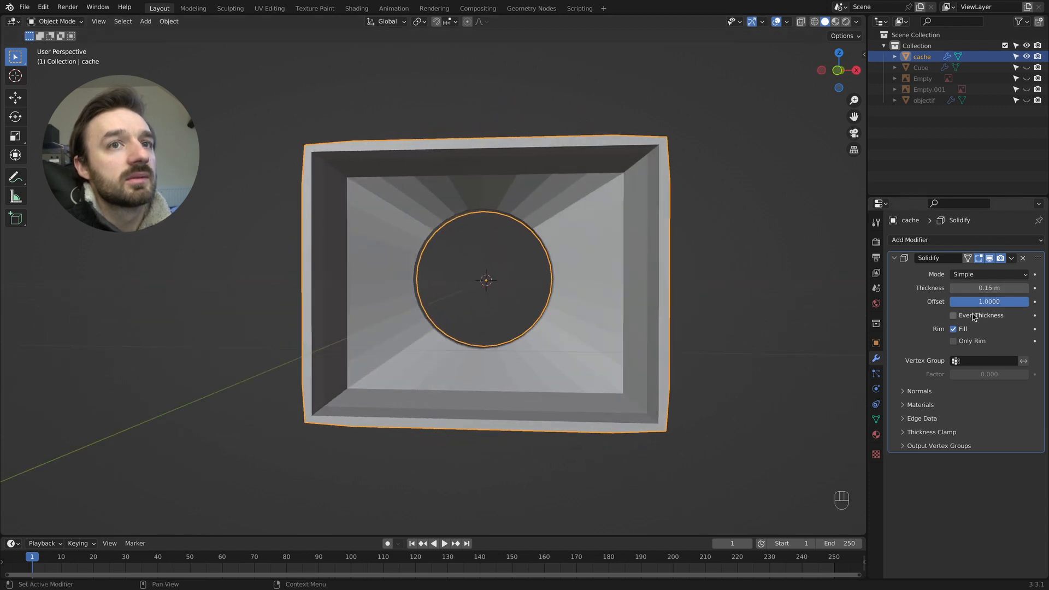
pyautogui.moveTo(651, 247); pyautogui.dragTo(648, 247, button='middle')
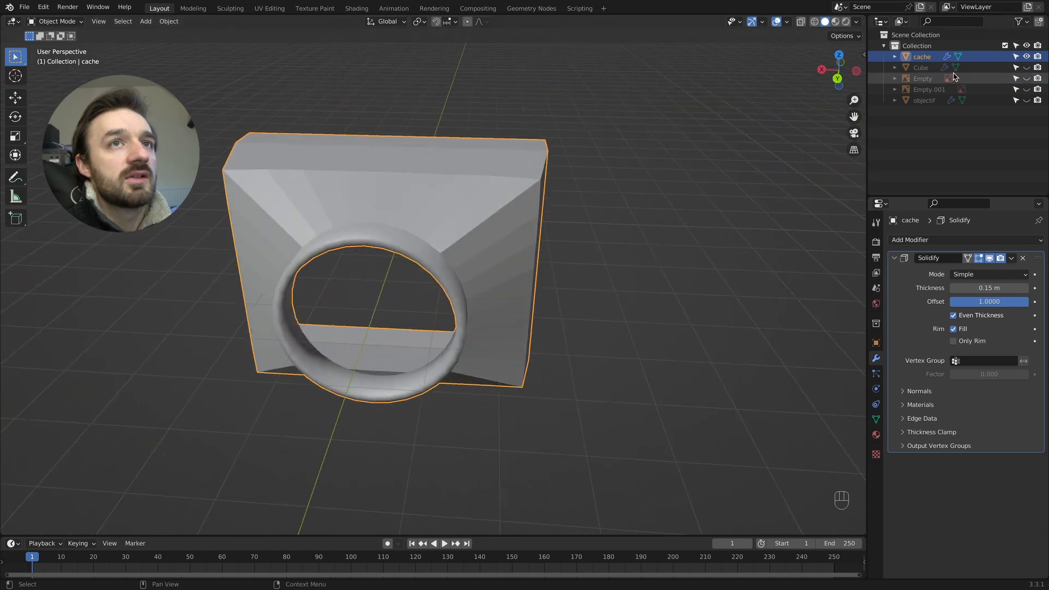
# - Unhide the objectif object and collapse the hood's Solidify settings
pyautogui.click(1027, 101)
pyautogui.moveTo(417, 99); pyautogui.dragTo(426, 104, button='middle')
pyautogui.click(1015, 260)
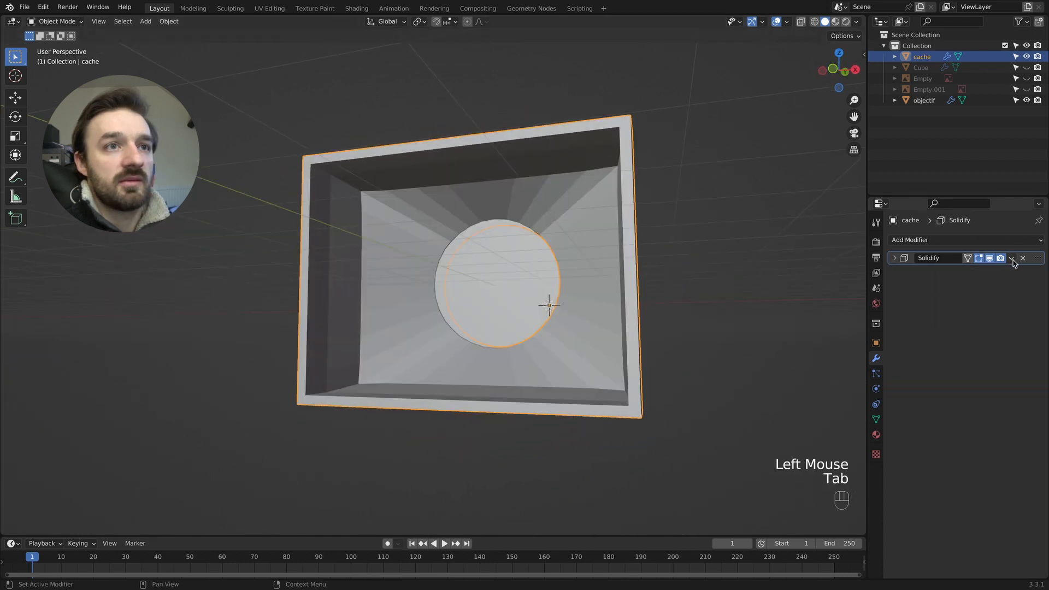
# - Try to select the outer and inner edge loops of the hood's front rim in edge mode
pyautogui.click(1011, 259)
pyautogui.press('Tab')
pyautogui.moveTo(368, 246); pyautogui.dragTo(380, 182, button='middle')
pyautogui.press('2')
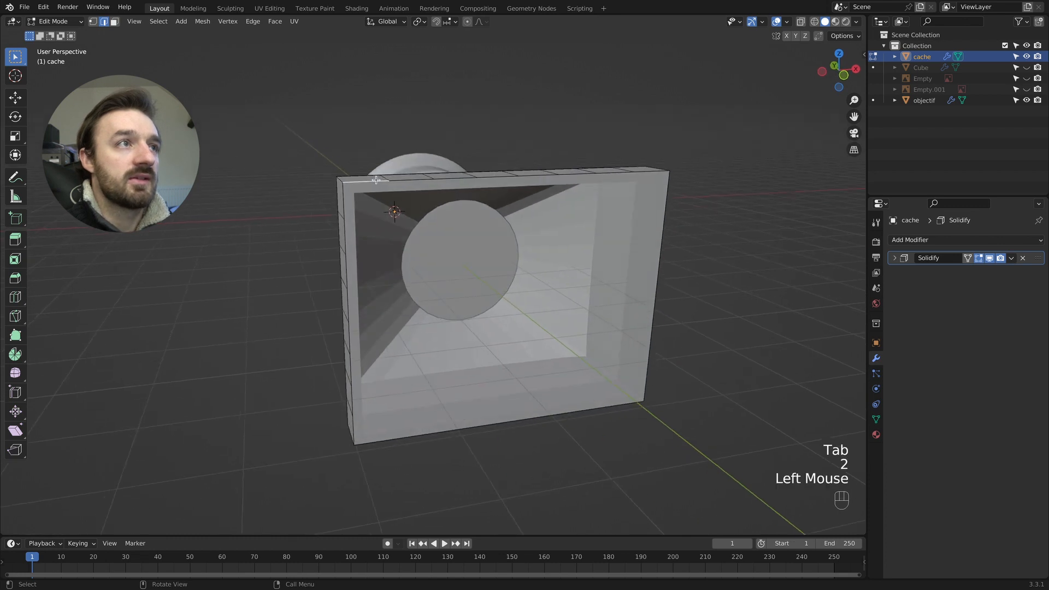
pyautogui.keyDown('alt'); pyautogui.keyDown('shift'); pyautogui.click(407, 180); pyautogui.keyUp('shift'); pyautogui.keyUp('alt')
pyautogui.keyDown('alt'); pyautogui.keyDown('shift'); pyautogui.click(394, 192); pyautogui.keyUp('shift'); pyautogui.keyUp('alt')
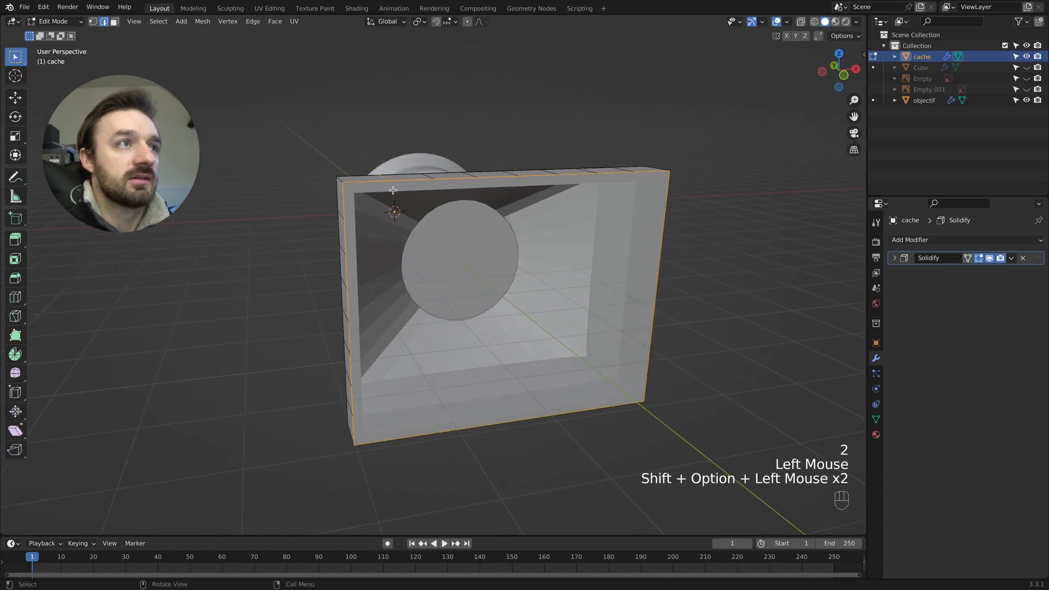
pyautogui.moveTo(395, 203); pyautogui.dragTo(394, 185, button='middle')
# - Apply the Solidify modifier to the hood in Object Mode
pyautogui.press('Tab')
pyautogui.click(1012, 263)
pyautogui.click(953, 271)
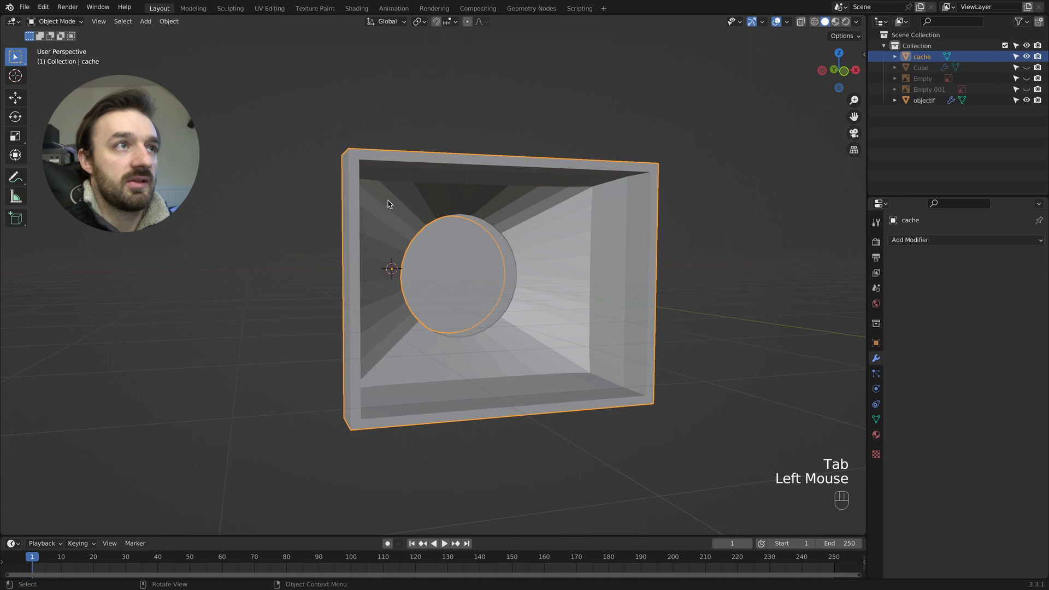
# - Select the outer and inner edge loops around the hood's open front rim in Edit Mode
pyautogui.press('Tab')
pyautogui.click(412, 160)
pyautogui.moveTo(412, 160); pyautogui.dragTo(403, 171, button='middle')
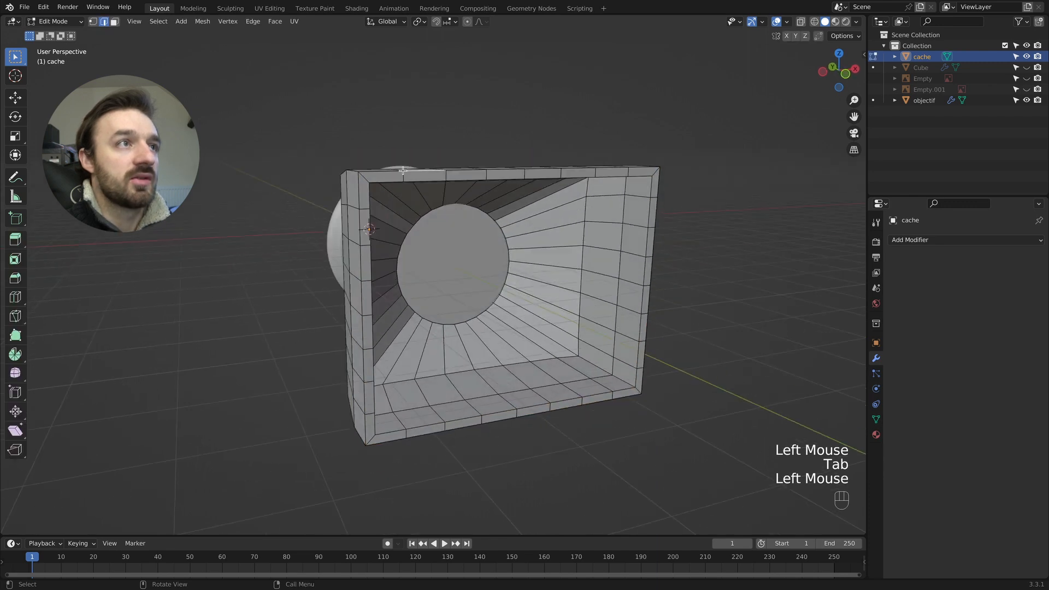
pyautogui.keyDown('alt'); pyautogui.keyDown('shift'); pyautogui.click(367, 177); pyautogui.keyUp('shift'); pyautogui.keyUp('alt')
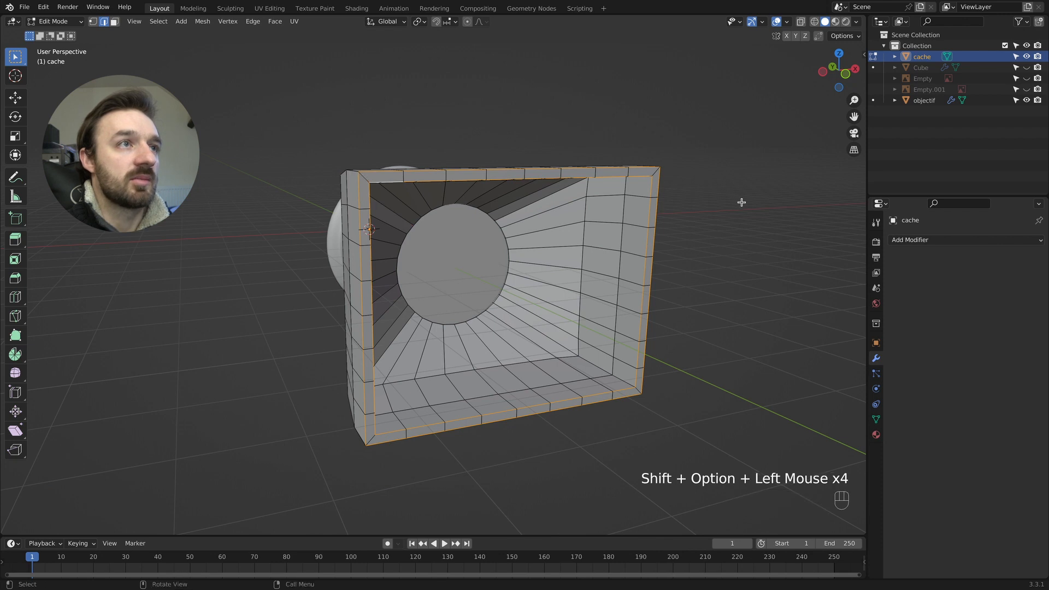
# - Add the hood's lengthwise corner edge loops to the selection, inside and outside, at all four corners
pyautogui.keyDown('alt'); pyautogui.keyDown('shift'); pyautogui.click(593, 363); pyautogui.keyUp('shift'); pyautogui.keyUp('alt')
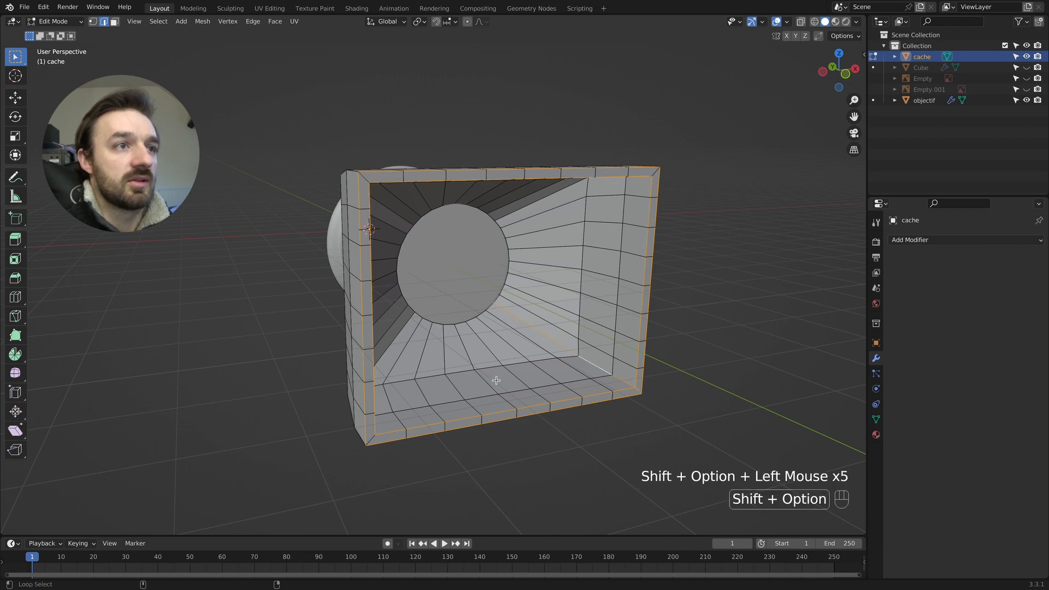
pyautogui.moveTo(402, 401); pyautogui.dragTo(368, 399, button='middle')
pyautogui.keyDown('alt'); pyautogui.keyDown('shift'); pyautogui.click(361, 386); pyautogui.keyUp('shift'); pyautogui.keyUp('alt')
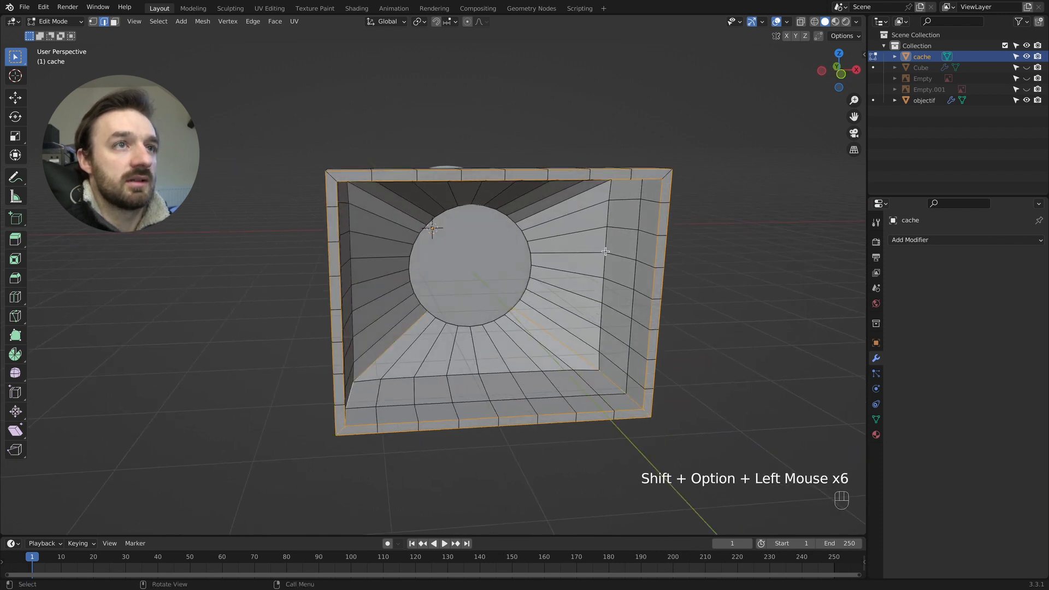
pyautogui.moveTo(606, 250); pyautogui.dragTo(612, 219, button='middle')
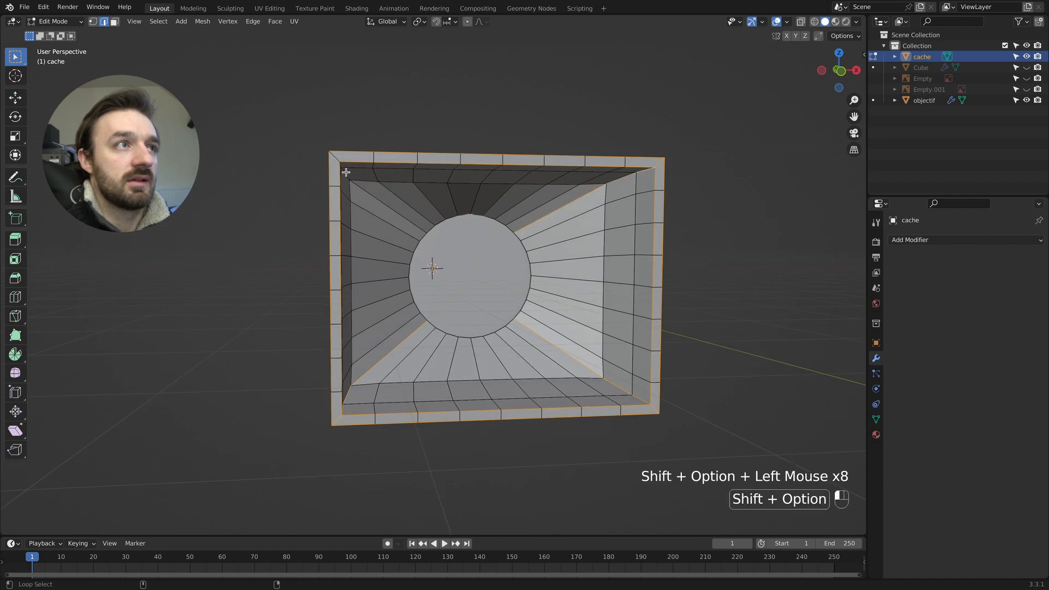
pyautogui.moveTo(346, 172); pyautogui.dragTo(569, 306, button='middle')
pyautogui.keyDown('alt'); pyautogui.keyDown('shift'); pyautogui.click(409, 203); pyautogui.keyUp('shift'); pyautogui.keyUp('alt')
# - Bevel the selected hood edges with 2 segments and a width of about 0.058 m, and return to Object Mode
pyautogui.hotkey('ctrl', 'b')
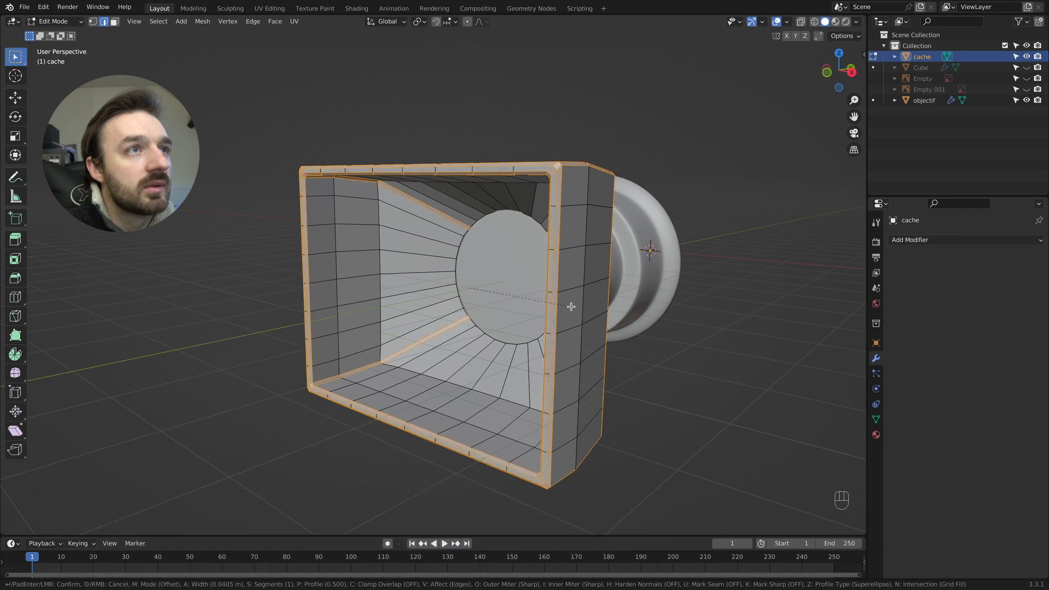
pyautogui.scroll(1, 571, 307)
pyautogui.click(571, 306)
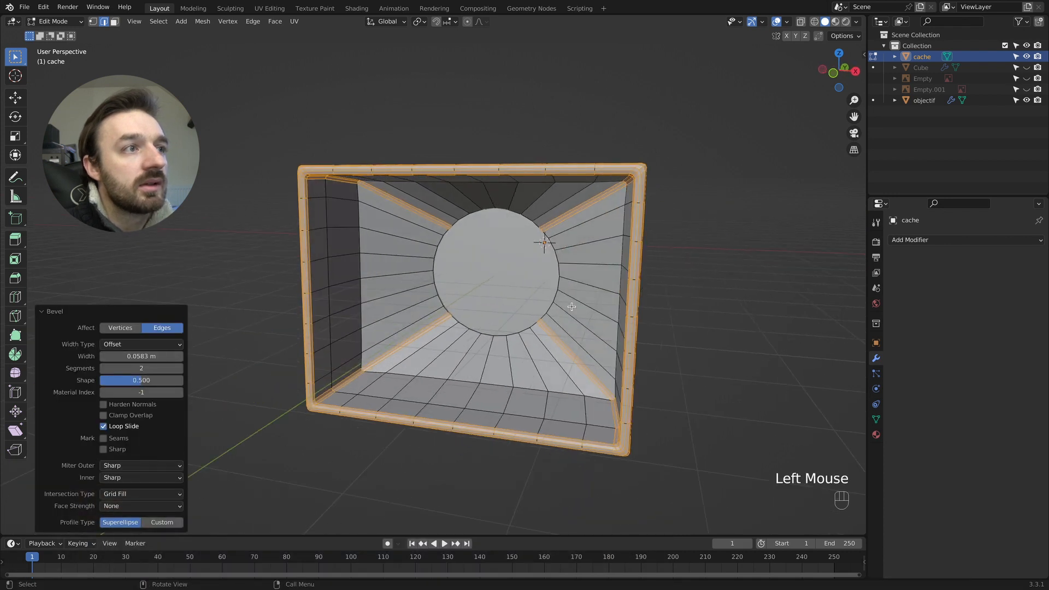
pyautogui.press('Tab')
# - Give the hood a level 1 Subdivision Surface modifier and shade it smooth
pyautogui.moveTo(571, 306); pyautogui.dragTo(572, 308, button='middle')
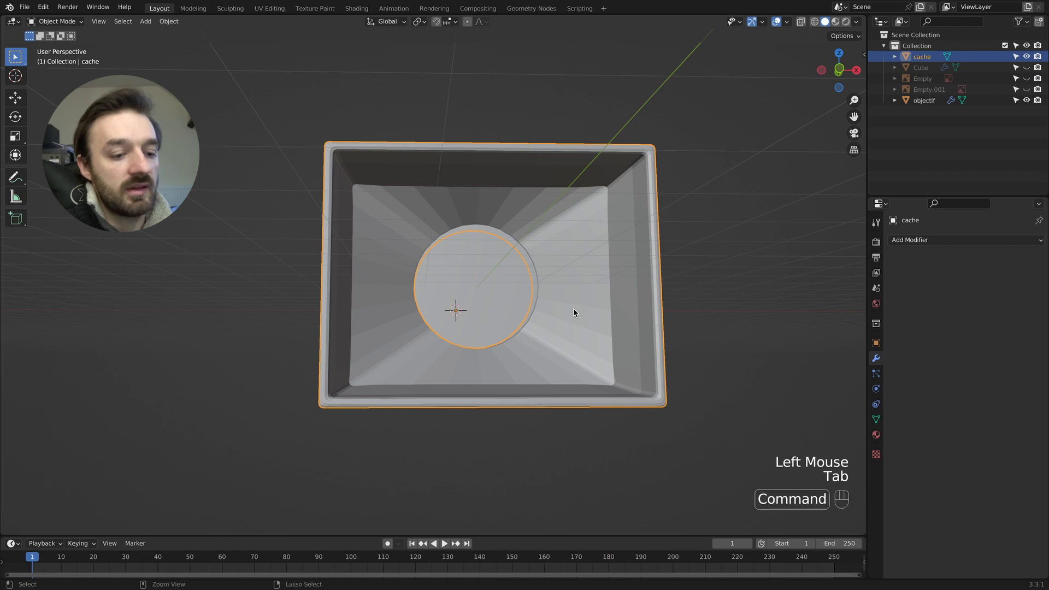
pyautogui.press('super+1')
pyautogui.rightClick(584, 271)
pyautogui.click(584, 273)
pyautogui.moveTo(585, 270); pyautogui.dragTo(611, 274, button='middle')
pyautogui.press('Tab')
pyautogui.press('Tab')
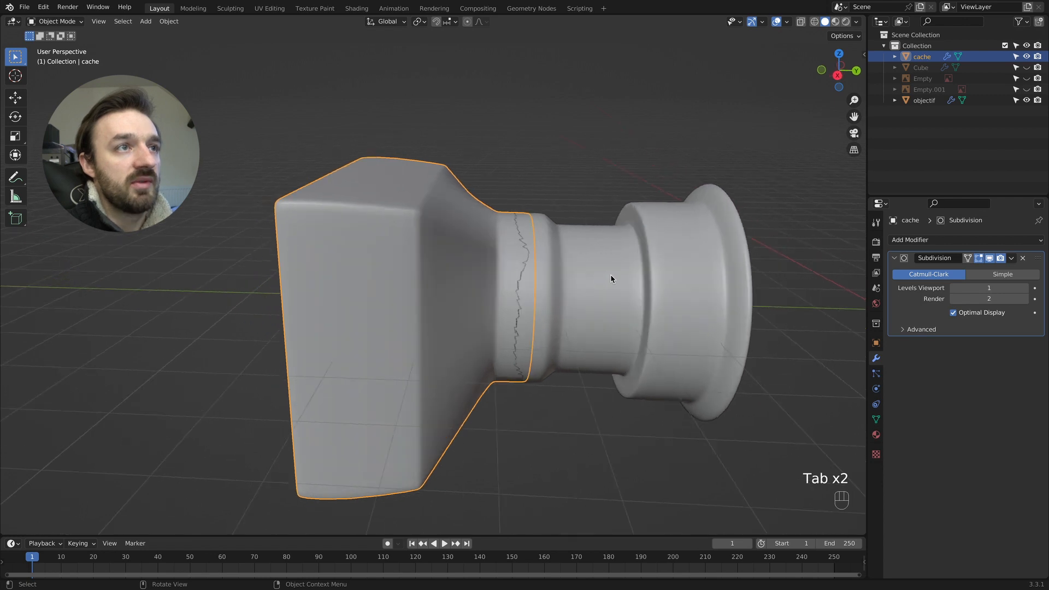
# - Try to scale the hood slightly so that its collar encloses the lens end, and undo the scaling
pyautogui.press('s')
pyautogui.click(613, 277)
pyautogui.press('super+z')
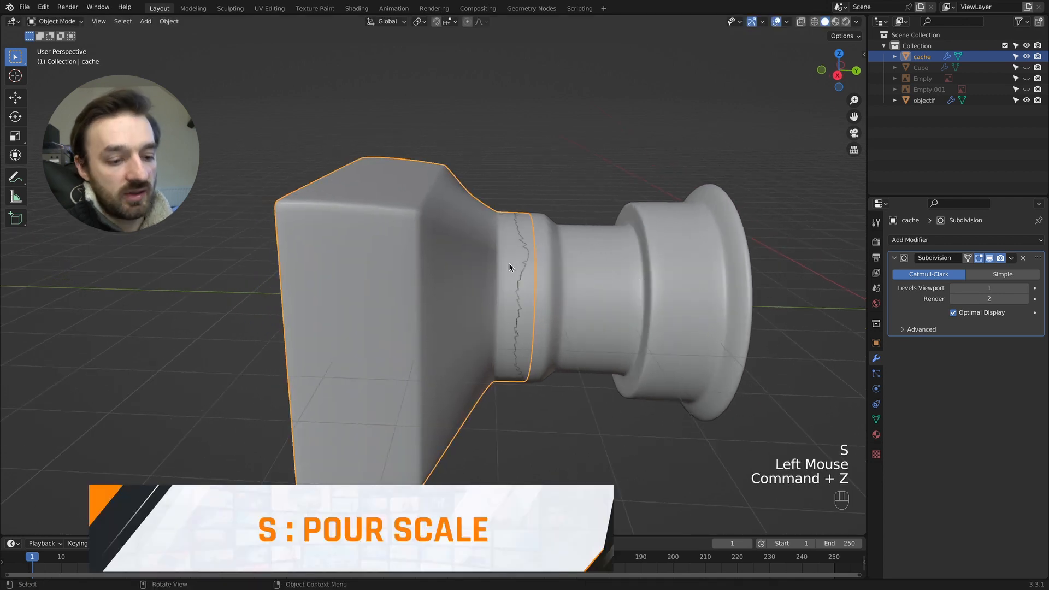
# - Apply the hood's location, rotation and scale, and try another slight scaling before undoing only that scaling
pyautogui.hotkey('ctrl', 'a')
pyautogui.click(511, 263)
pyautogui.press('s')
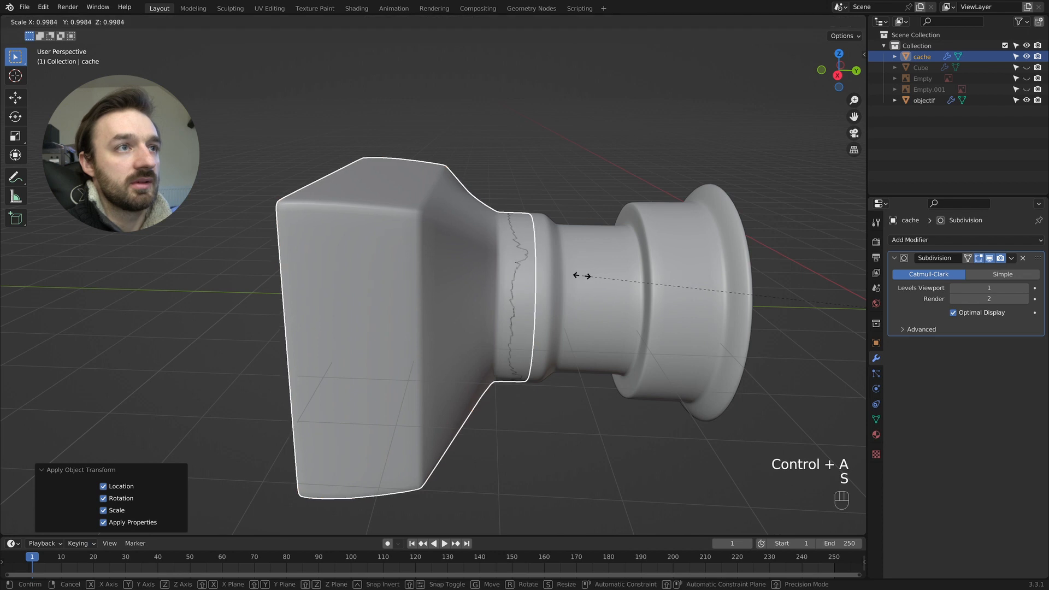
pyautogui.click(579, 277)
pyautogui.press('super+z')
# - Set the hood's origin to its geometry
pyautogui.rightClick(505, 268)
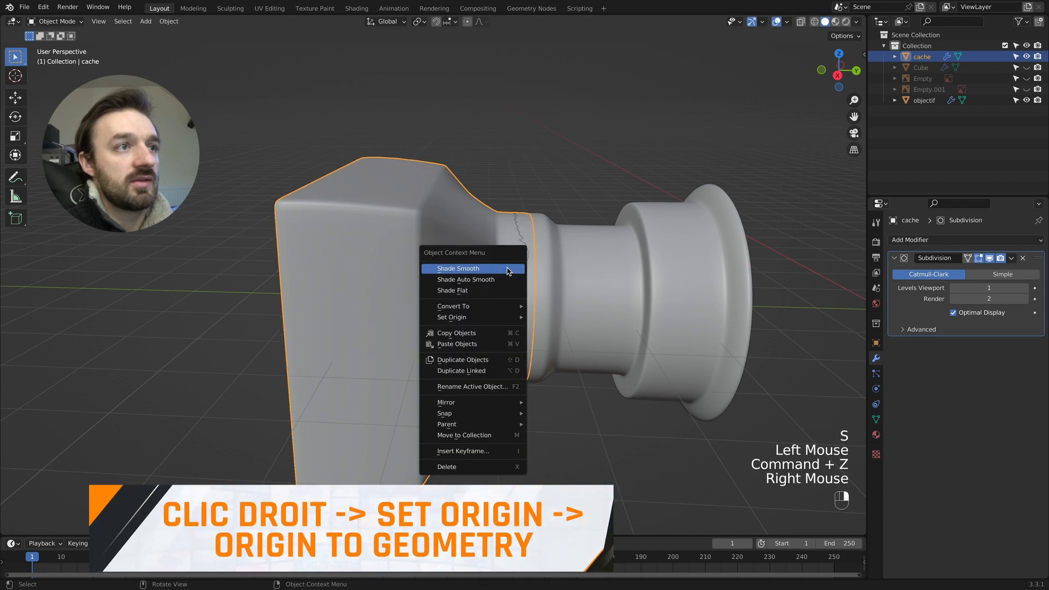
pyautogui.moveTo(489, 317)
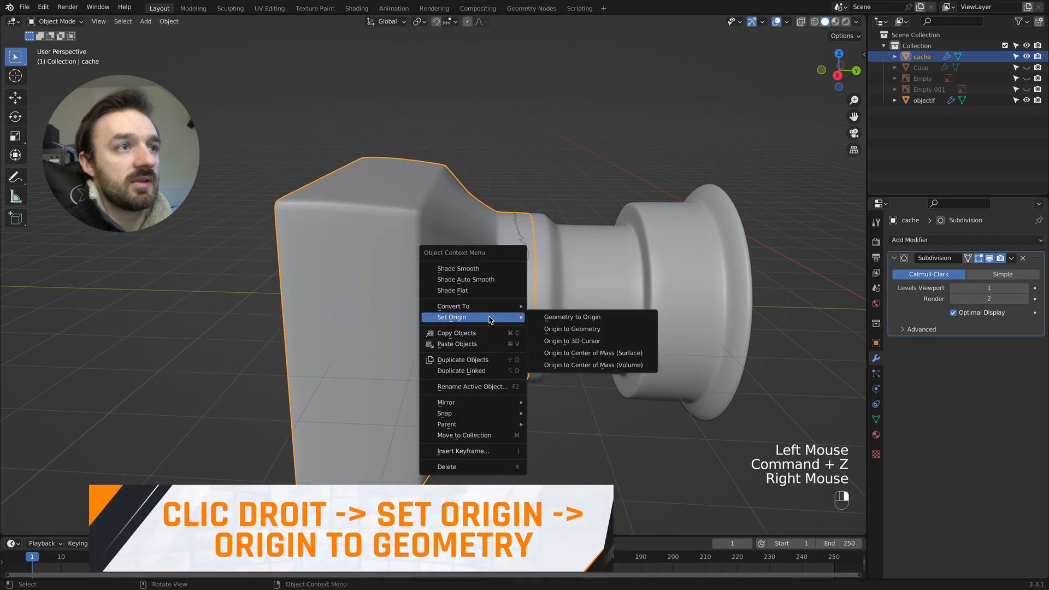
pyautogui.click(601, 333)
# - Scale the hood up slightly, by a factor of about 1.01, so its round collar encloses the lens end
pyautogui.press('s')
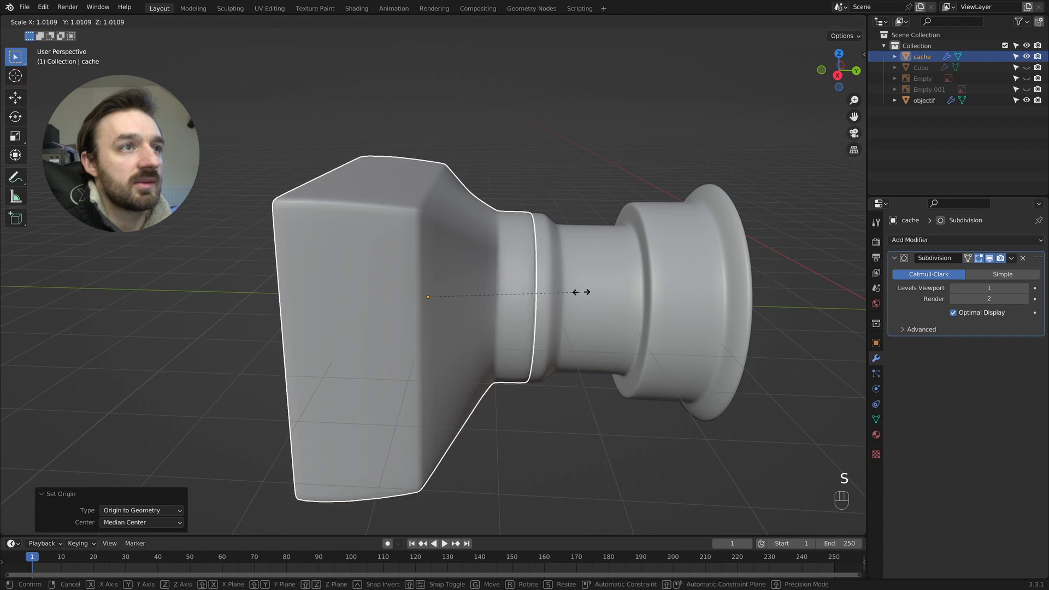
pyautogui.click(580, 292)
pyautogui.moveTo(580, 291); pyautogui.dragTo(601, 298, button='middle')
pyautogui.press('s')
pyautogui.click(586, 292)
pyautogui.click(582, 292)
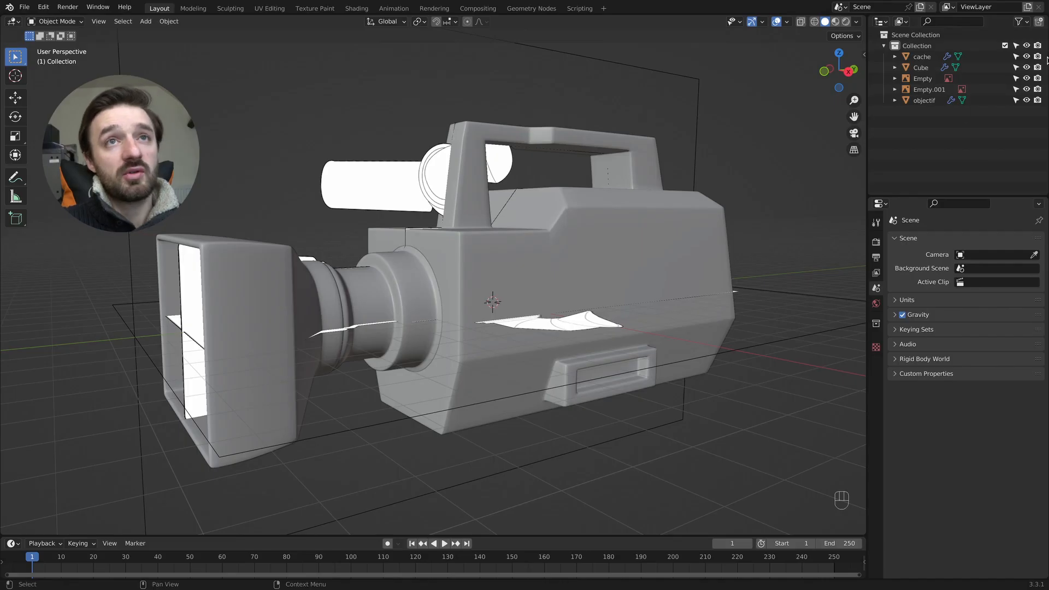
# - Hide all existing camera parts and reference images, and add a mesh cylinder at the 3D cursor
pyautogui.moveTo(1027, 57); pyautogui.dragTo(1028, 99)
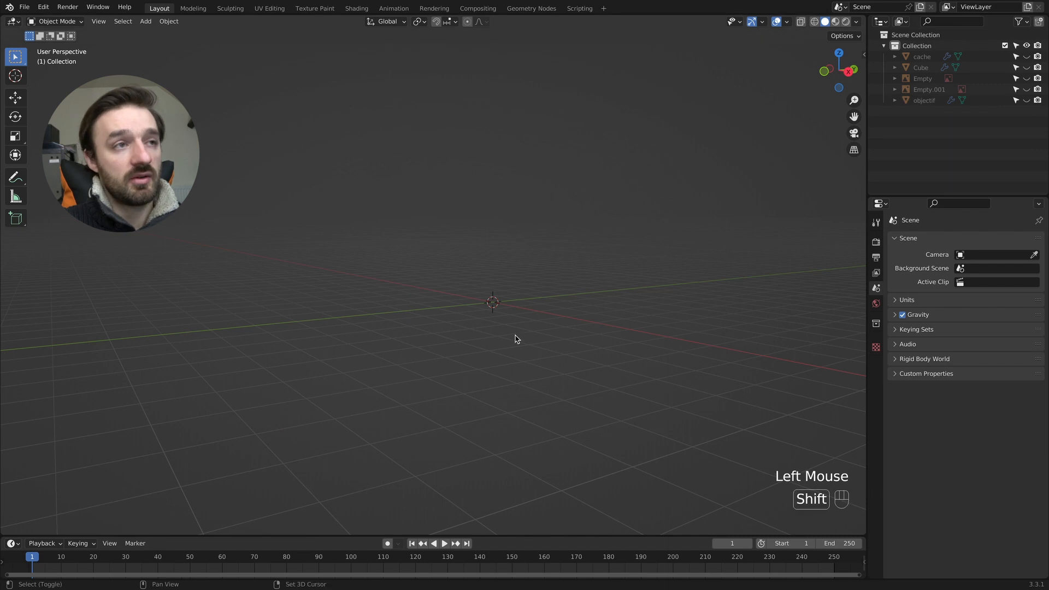
pyautogui.hotkey('shift', 'a')
pyautogui.moveTo(515, 335)
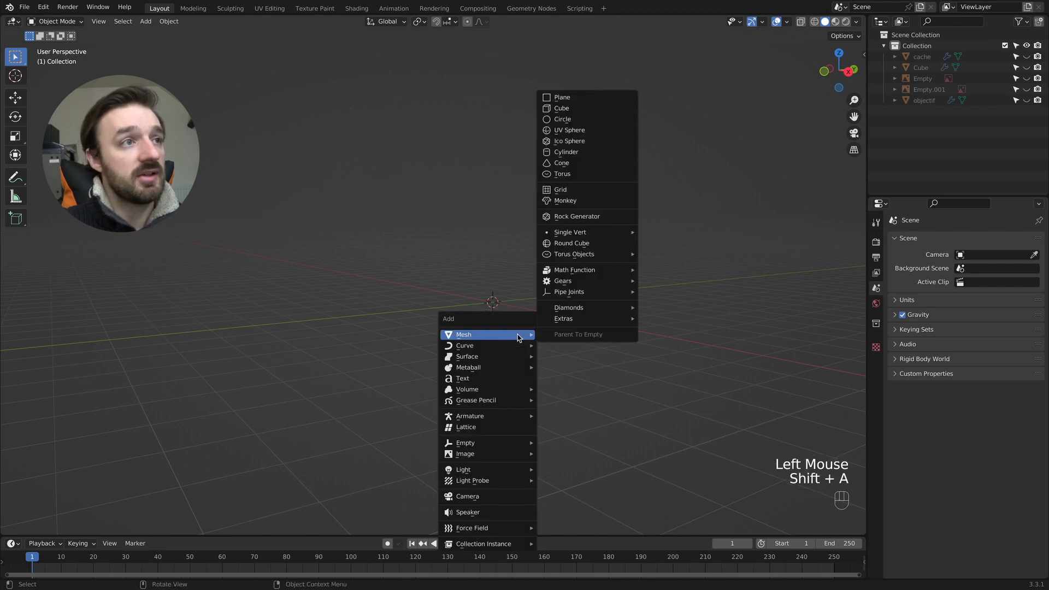
pyautogui.click(595, 157)
# - Rotate the cylinder 90° around the Y axis and duplicate it in place
pyautogui.press('r')
pyautogui.press('y')
pyautogui.press('KP_9')
pyautogui.press('KP_0')
pyautogui.press('KP_Enter')
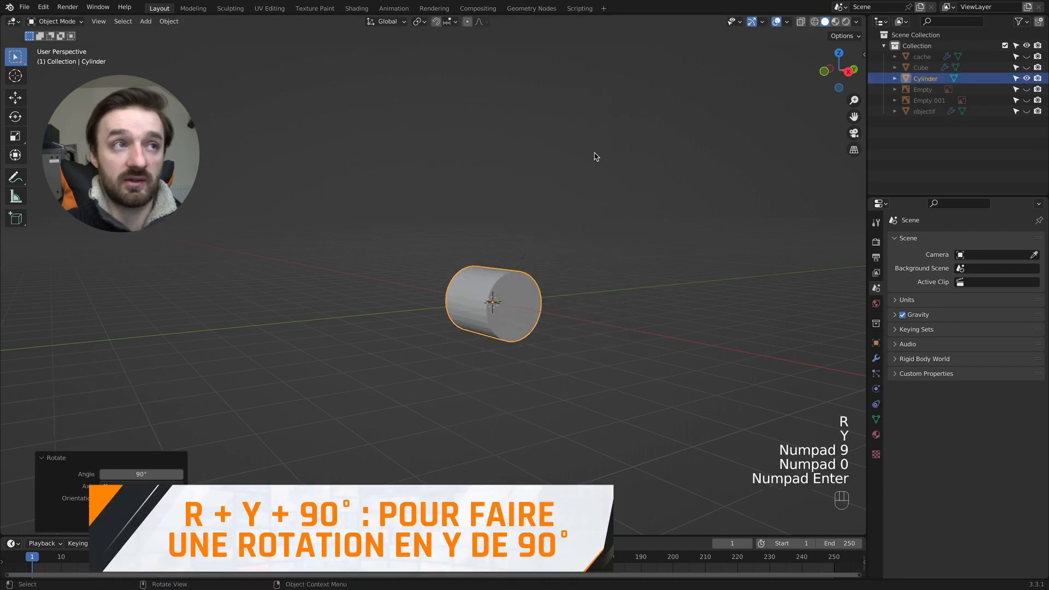
pyautogui.hotkey('shift', 'd')
pyautogui.click(595, 156)
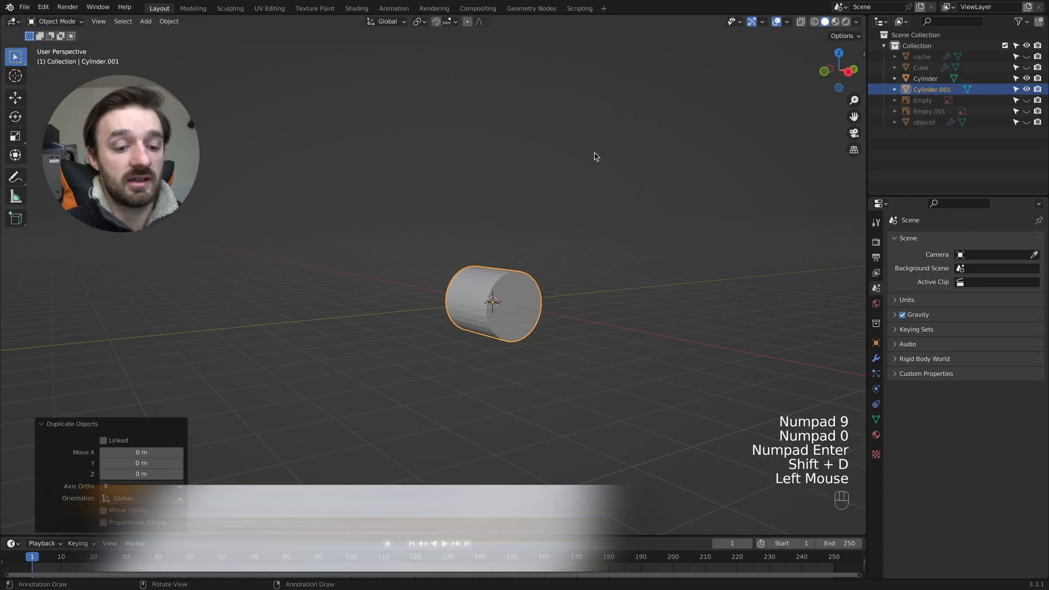
# - Rotate the duplicated cylinder 90° around the Z axis and stretch it along Y by a factor of about 1.73
pyautogui.press('r')
pyautogui.press('z')
pyautogui.press('KP_9')
pyautogui.press('KP_0')
pyautogui.press('KP_Enter')
pyautogui.press('s')
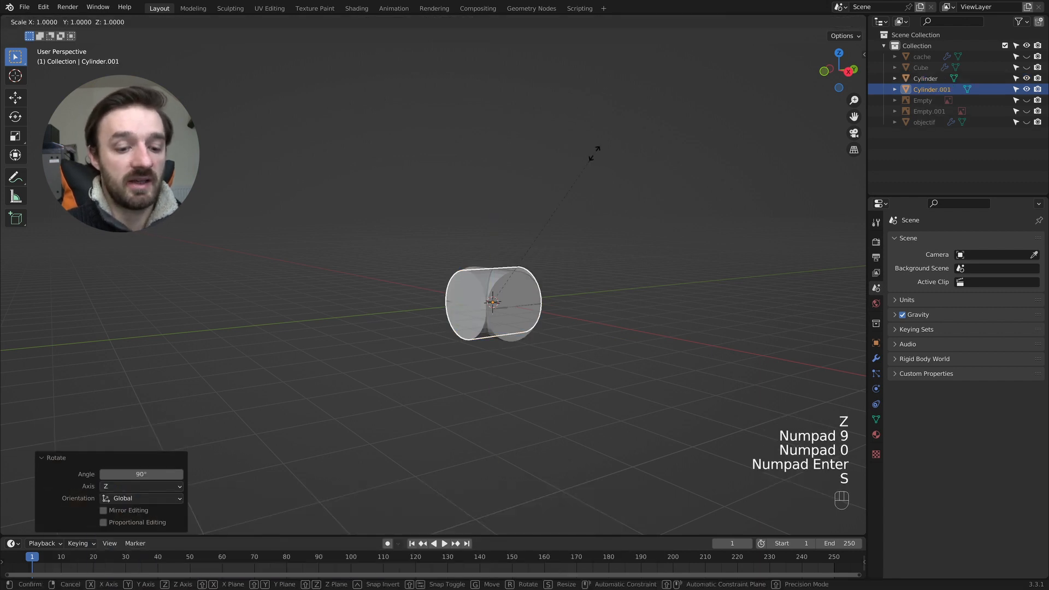
pyautogui.press('y')
pyautogui.click(758, 144)
pyautogui.scroll(4, 623, 234)
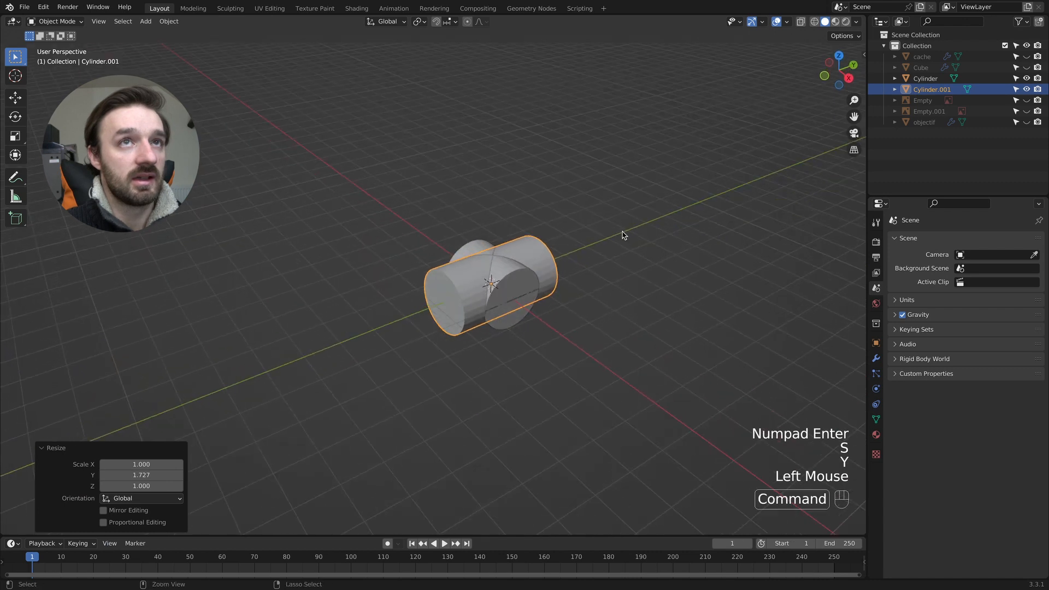
# - Move the stretched cylinder about 1.25 m in the negative X direction to form a T with the other cylinder
pyautogui.keyDown('super'); pyautogui.scroll(6, 619, 235); pyautogui.keyUp('super')
pyautogui.press('g')
pyautogui.press('x')
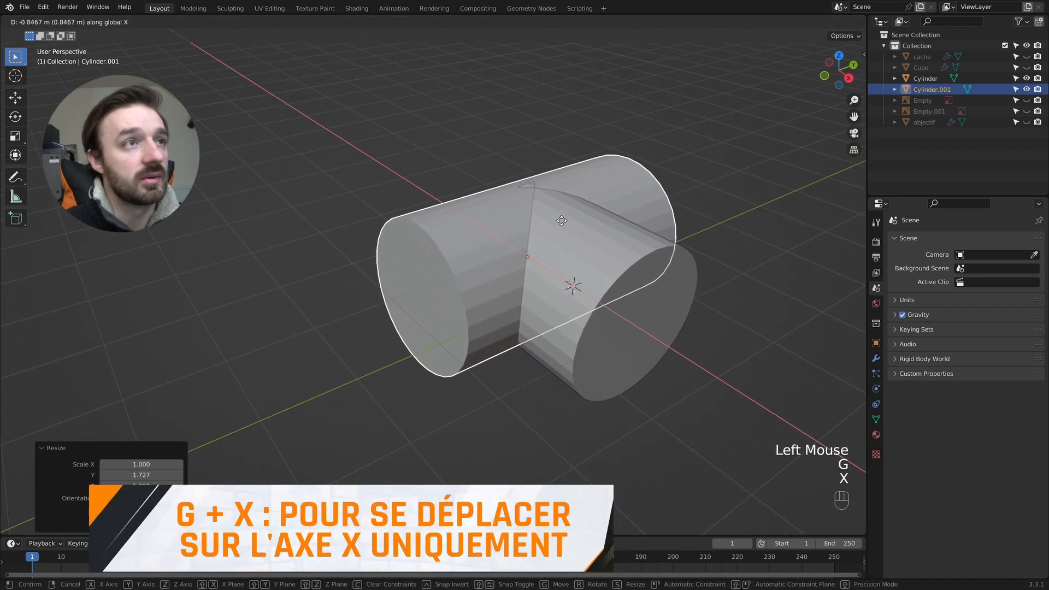
pyautogui.click(538, 216)
pyautogui.keyDown('super'); pyautogui.scroll(6, 539, 218); pyautogui.keyUp('super')
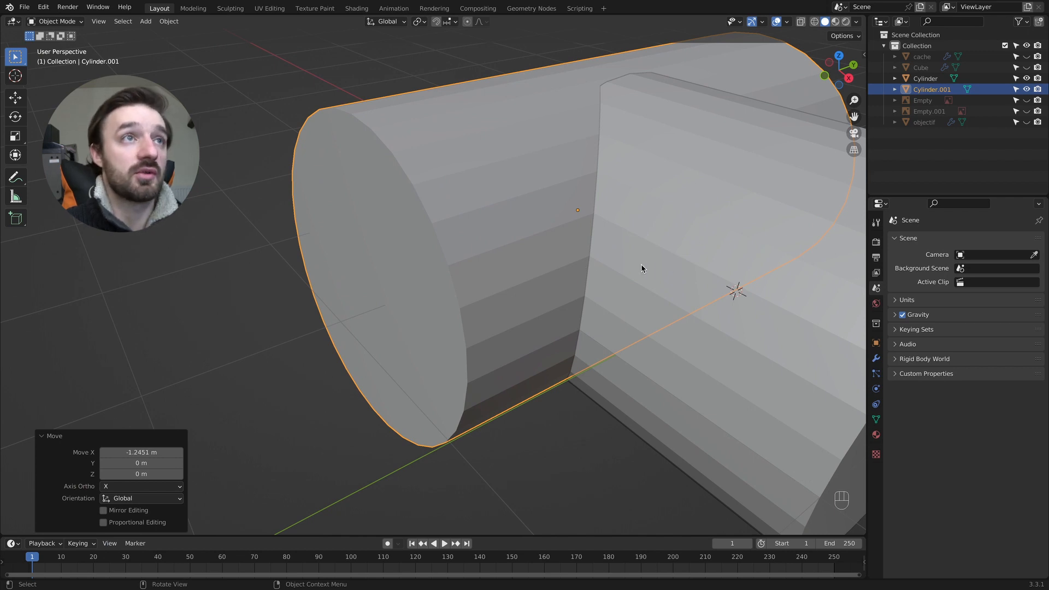
# - Move the stretched cylinder about 0.24 m back along X so the seam with the branch comes to a point
pyautogui.scroll(-10, 631, 267)
pyautogui.keyDown('shift'); pyautogui.scroll(-10, 631, 268); pyautogui.keyUp('shift')
pyautogui.keyDown('super'); pyautogui.scroll(-10, 631, 268); pyautogui.keyUp('super')
pyautogui.scroll(5, 629, 269)
pyautogui.keyDown('shift'); pyautogui.scroll(-5, 628, 270); pyautogui.keyUp('shift')
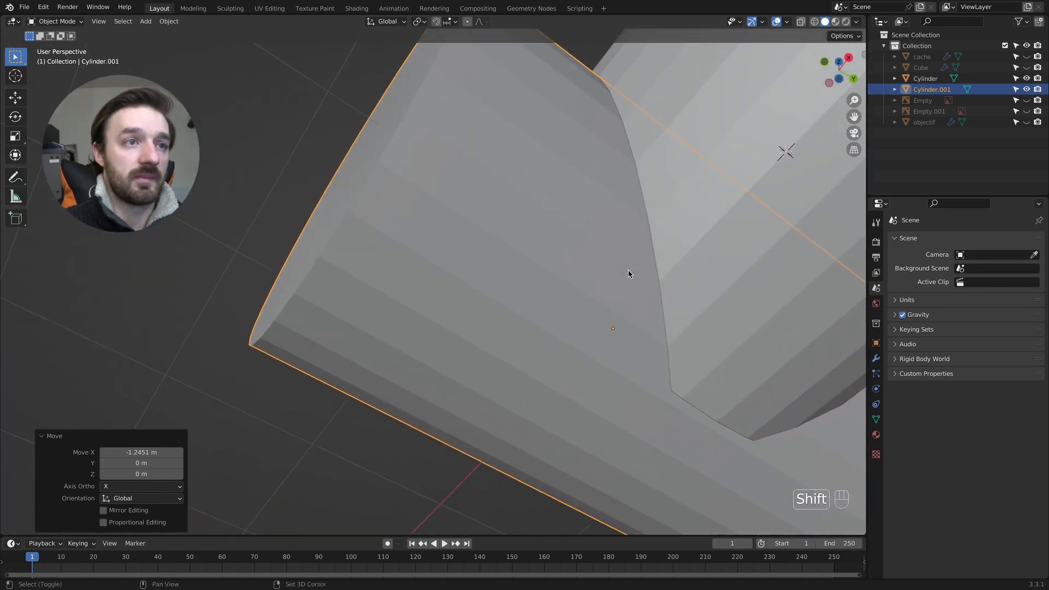
pyautogui.press('g')
pyautogui.press('x')
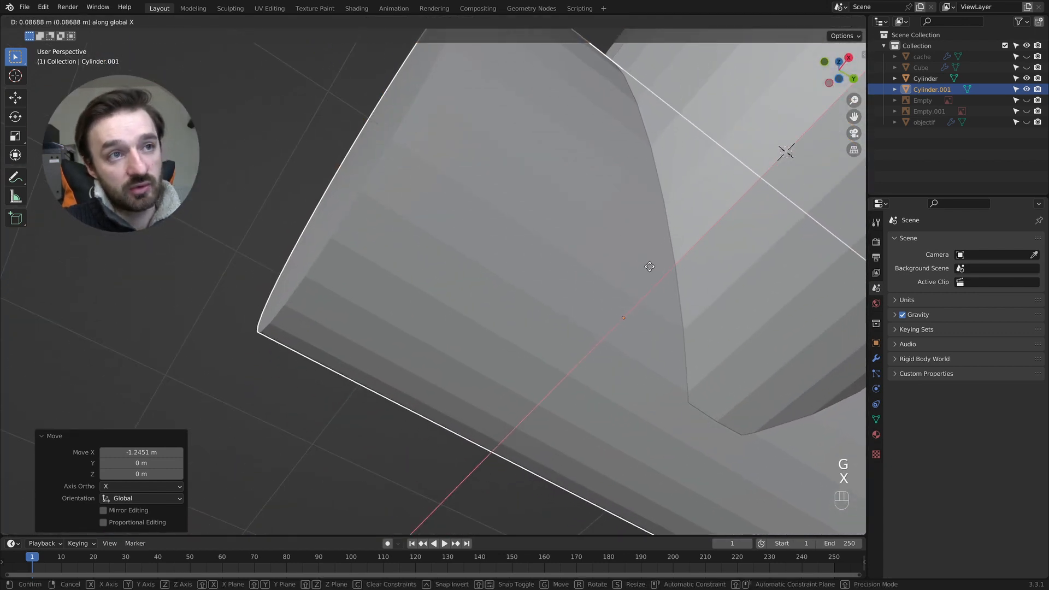
pyautogui.click(684, 265)
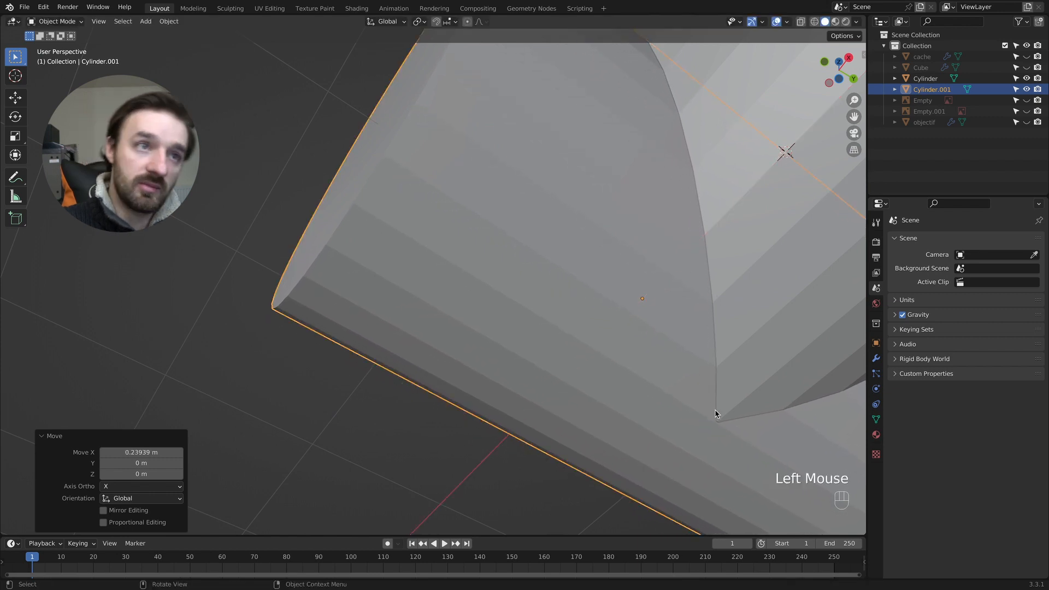
# - Select both cylinders and join them with a Bool Tool Auto Boolean Union
pyautogui.keyDown('super'); pyautogui.scroll(-6, 710, 389); pyautogui.keyUp('super')
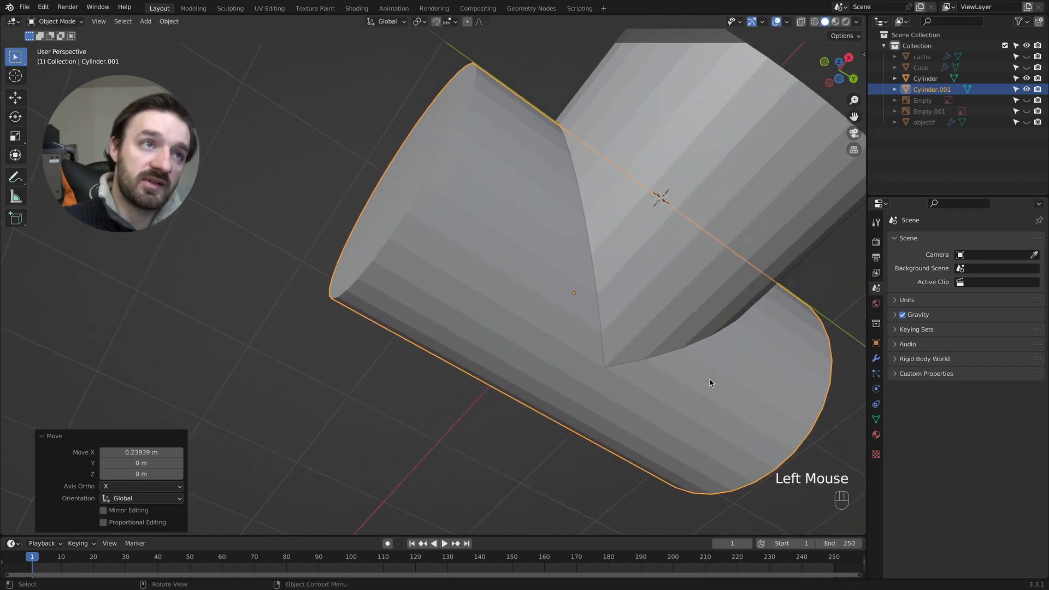
pyautogui.scroll(-8, 710, 384)
pyautogui.keyDown('shift'); pyautogui.scroll(-1, 710, 384); pyautogui.keyUp('shift')
pyautogui.keyDown('shift'); pyautogui.scroll(-3, 708, 384); pyautogui.keyUp('shift')
pyautogui.keyDown('shift'); pyautogui.click(718, 213); pyautogui.keyUp('shift')
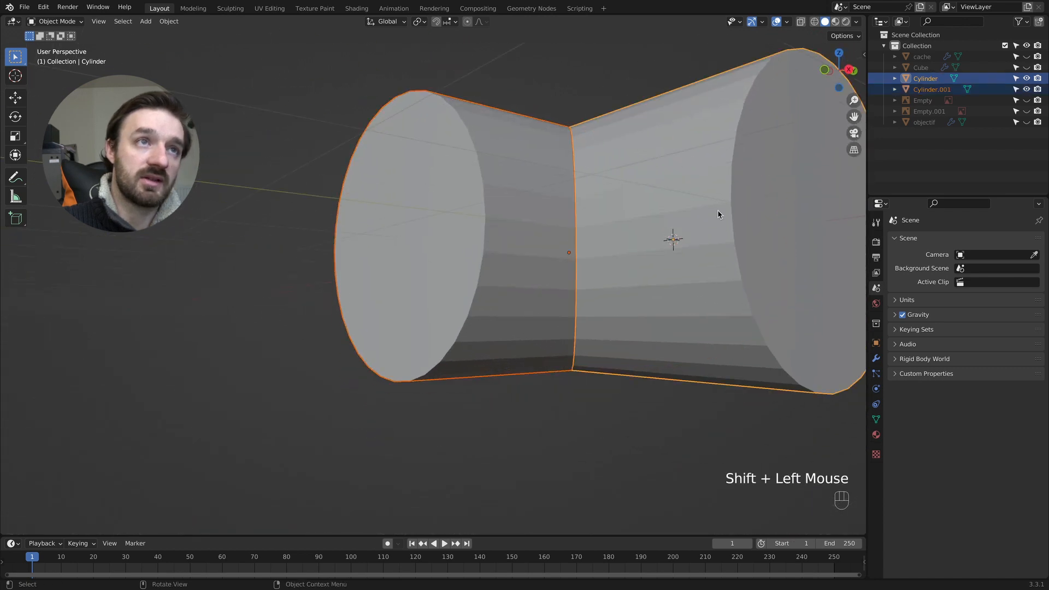
pyautogui.keyDown('super'); pyautogui.scroll(-6, 713, 212); pyautogui.keyUp('super')
pyautogui.keyDown('shift'); pyautogui.scroll(6, 711, 214); pyautogui.keyUp('shift')
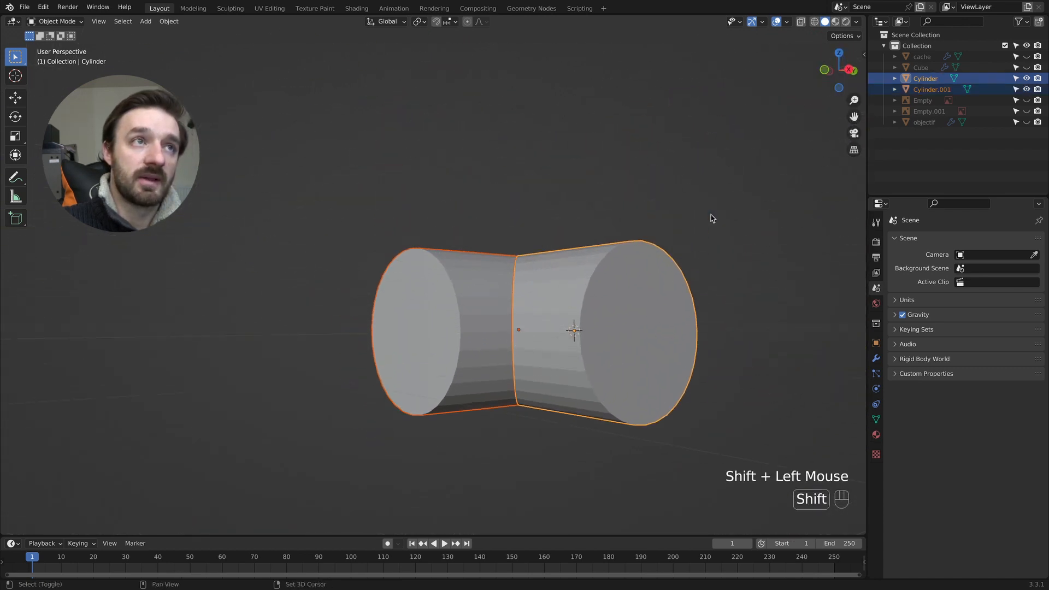
pyautogui.scroll(5, 709, 215)
pyautogui.scroll(2, 709, 218)
pyautogui.press('n')
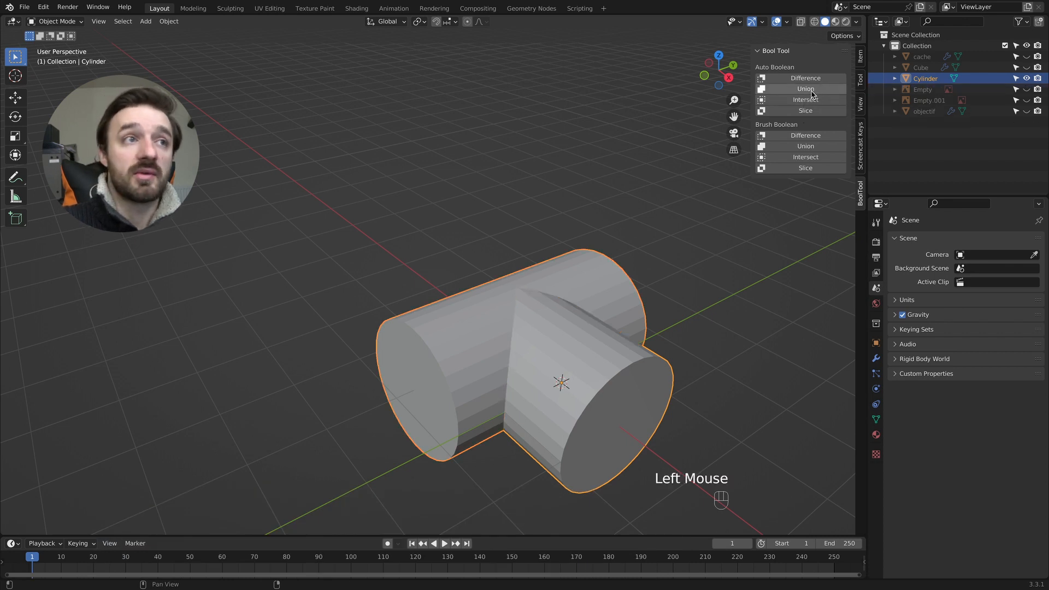
# - In Edit Mode, add a loop cut around the middle of the long cylinder, through the points of the branch seam
pyautogui.keyDown('super'); pyautogui.scroll(6, 534, 330); pyautogui.keyUp('super')
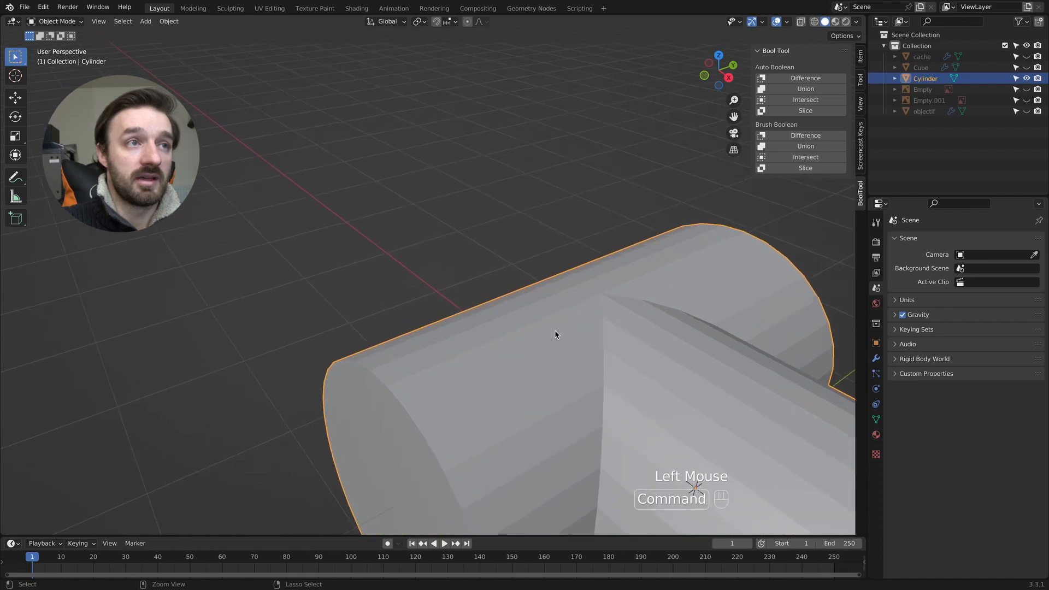
pyautogui.keyDown('shift'); pyautogui.hscroll(3, 551, 333); pyautogui.keyUp('shift')
pyautogui.press('Tab')
pyautogui.keyDown('super'); pyautogui.scroll(5, 598, 331); pyautogui.keyUp('super')
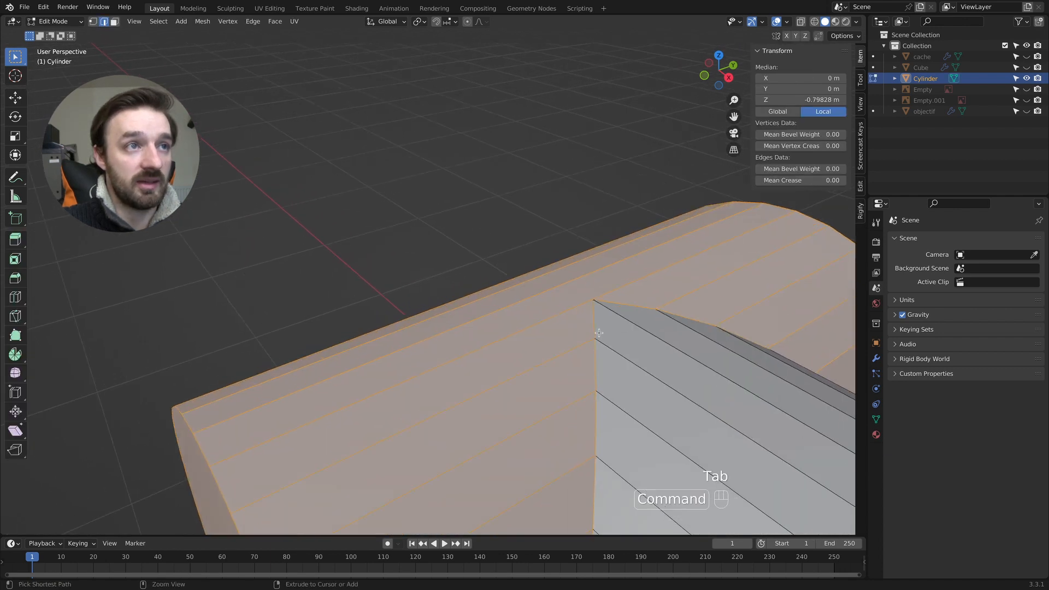
pyautogui.keyDown('shift'); pyautogui.hscroll(3, 598, 331); pyautogui.keyUp('shift')
pyautogui.keyDown('super'); pyautogui.scroll(2, 629, 326); pyautogui.keyUp('super')
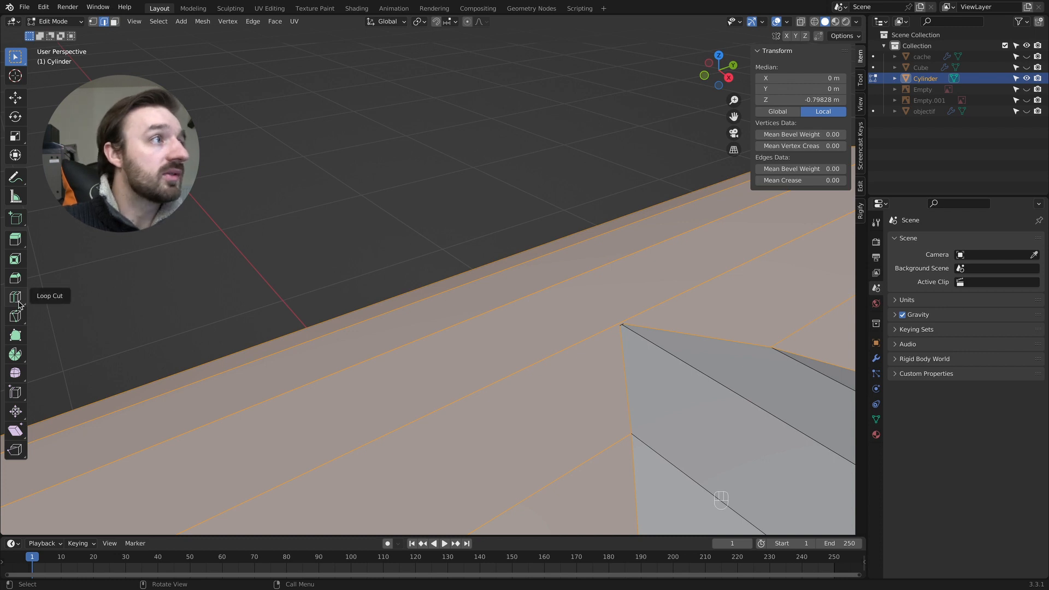
pyautogui.click(18, 299)
pyautogui.click(611, 327)
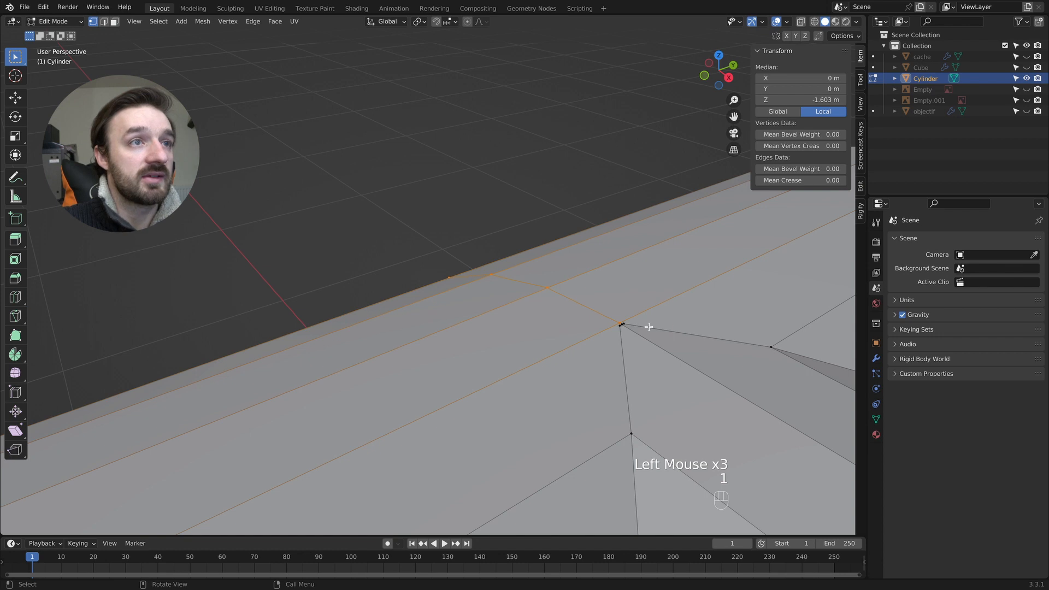
# - Merge the three clustered seam vertices at the top junction point using At Center
pyautogui.keyDown('super'); pyautogui.scroll(2, 649, 328); pyautogui.keyUp('super')
pyautogui.keyDown('shift'); pyautogui.scroll(2, 718, 355); pyautogui.keyUp('shift')
pyautogui.keyDown('super'); pyautogui.scroll(3, 714, 445); pyautogui.keyUp('super')
pyautogui.keyDown('shift'); pyautogui.scroll(2, 721, 431); pyautogui.keyUp('shift')
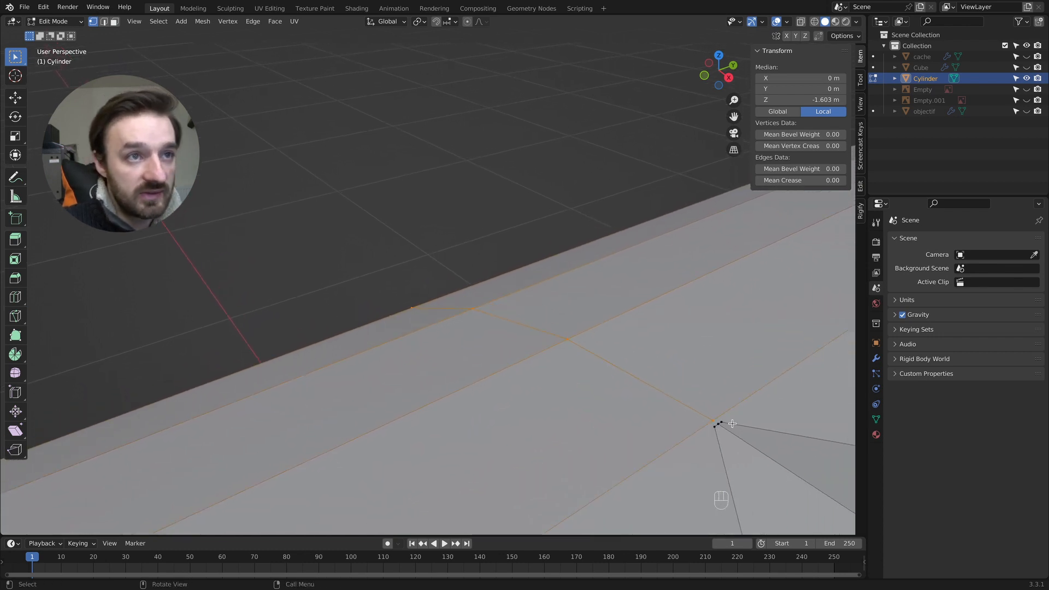
pyautogui.click(726, 426)
pyautogui.keyDown('shift'); pyautogui.click(714, 422); pyautogui.keyUp('shift')
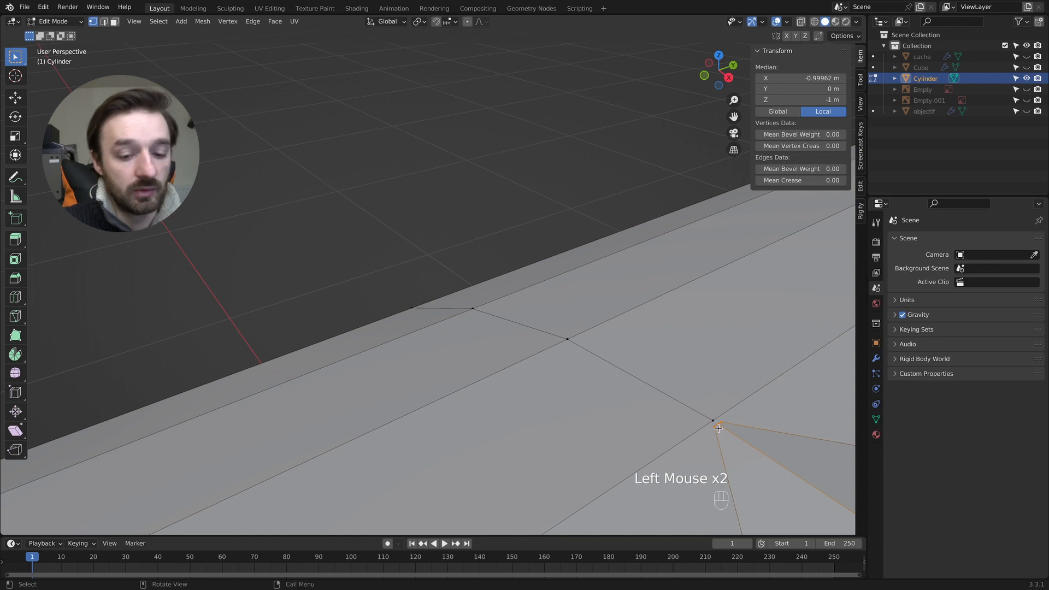
pyautogui.press('m')
pyautogui.click(718, 428)
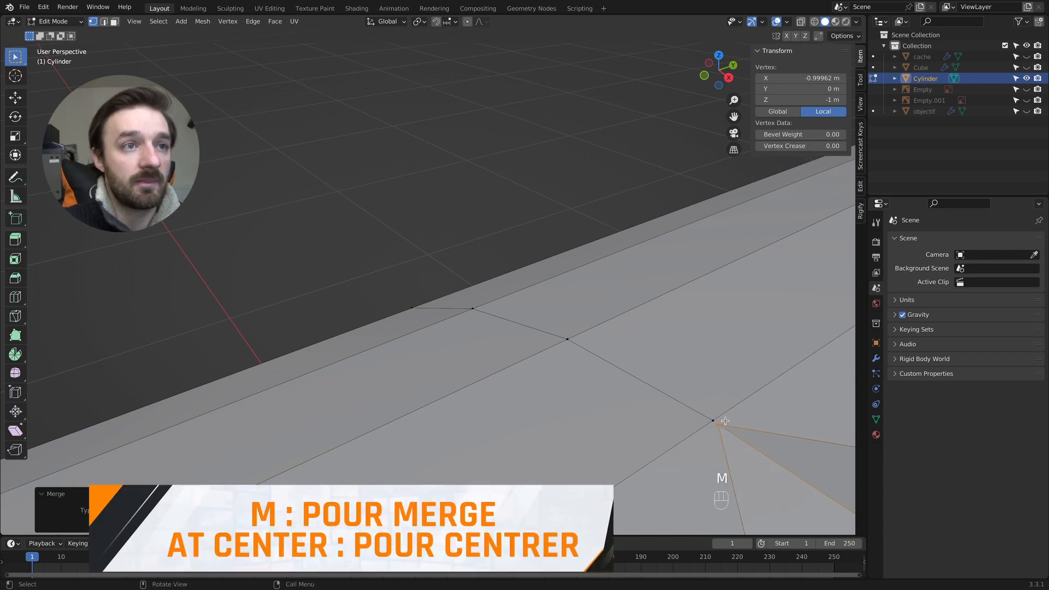
# - Merge the top seam vertex onto the neighbouring loop-cut vertex using At Last
pyautogui.click(724, 422)
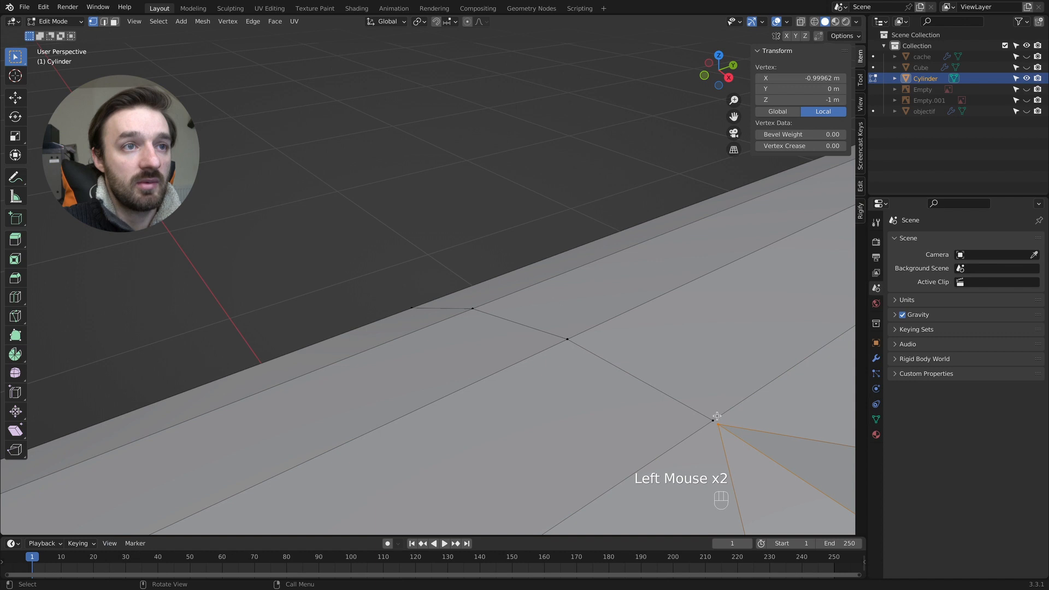
pyautogui.press('m')
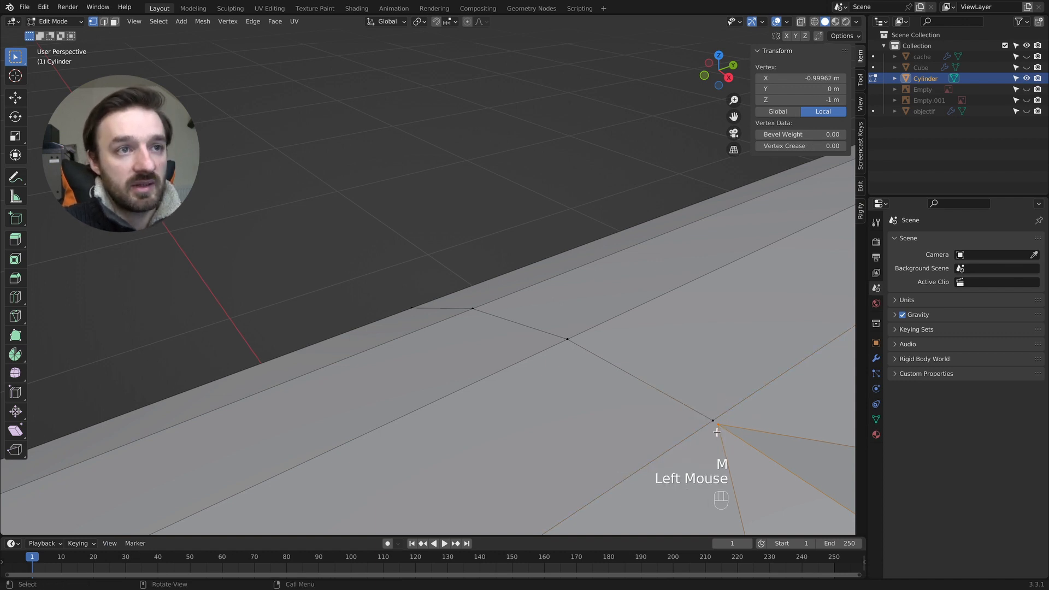
pyautogui.press('m')
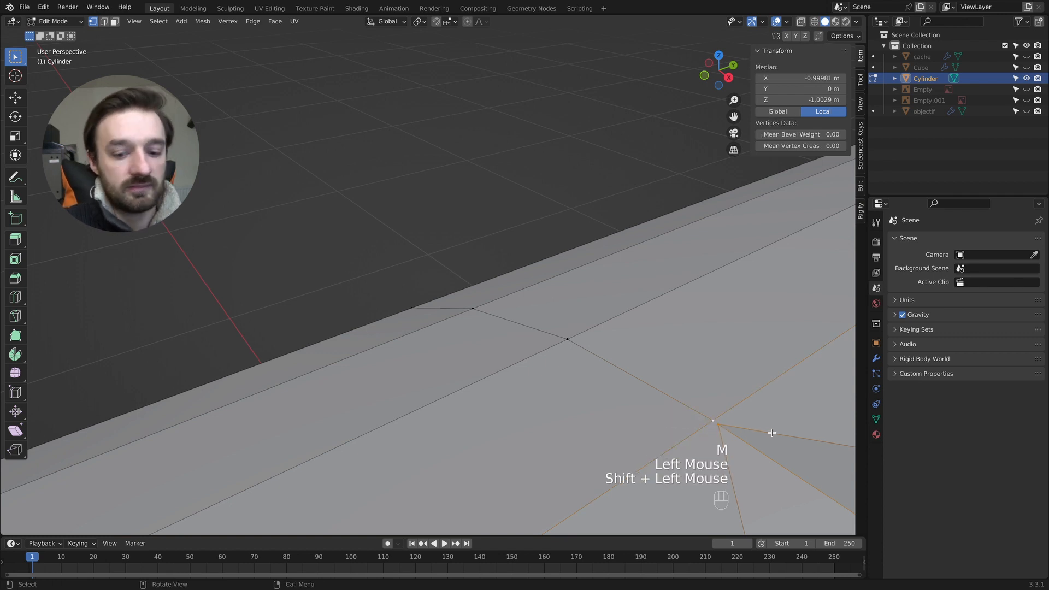
pyautogui.press('m')
pyautogui.click(741, 478)
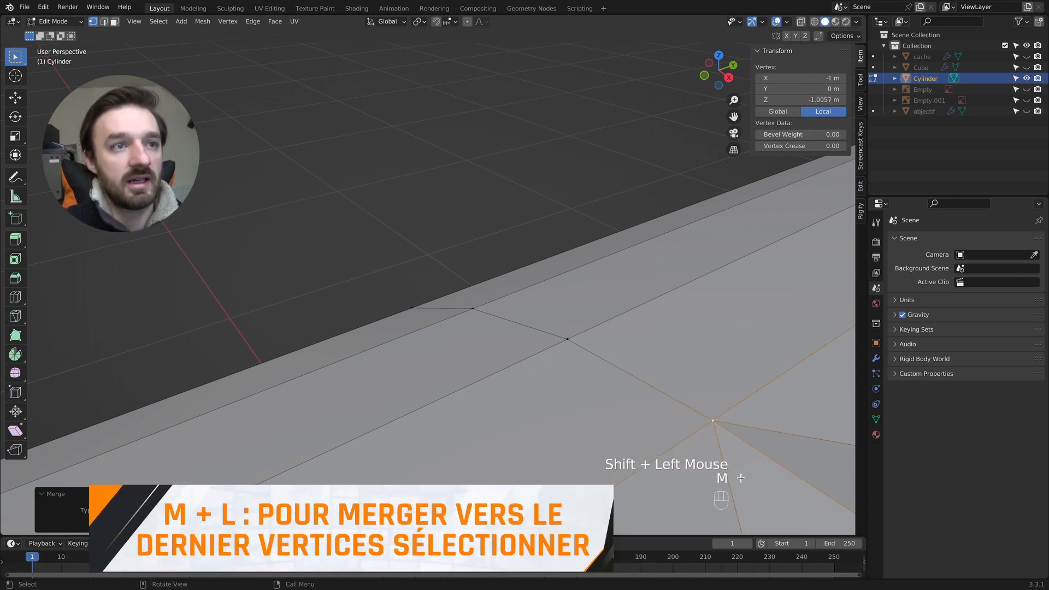
# - Merge the three clustered seam vertices at the junction point on the underside using At Center
pyautogui.scroll(-4, 734, 468)
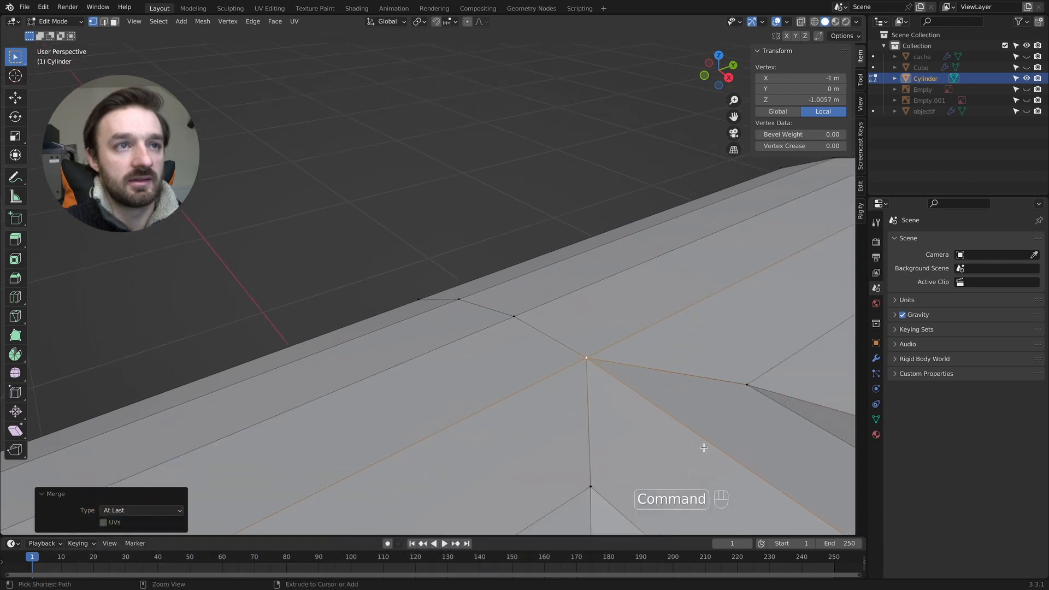
pyautogui.scroll(-5, 663, 431)
pyautogui.keyDown('super'); pyautogui.scroll(-3, 661, 431); pyautogui.keyUp('super')
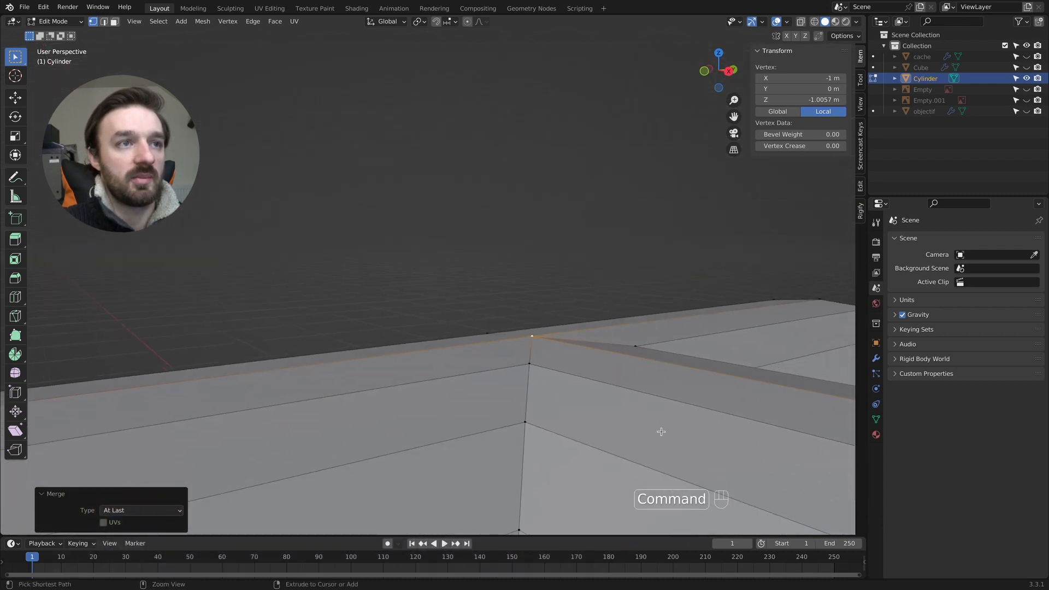
pyautogui.scroll(-10, 660, 432)
pyautogui.scroll(10, 658, 416)
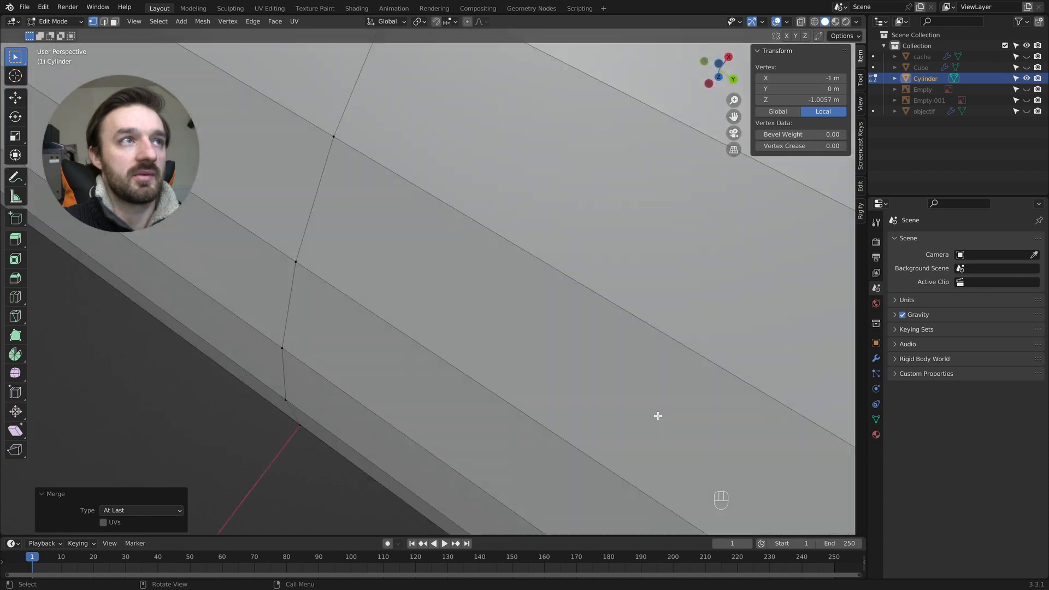
pyautogui.keyDown('super'); pyautogui.scroll(-8, 658, 416); pyautogui.keyUp('super')
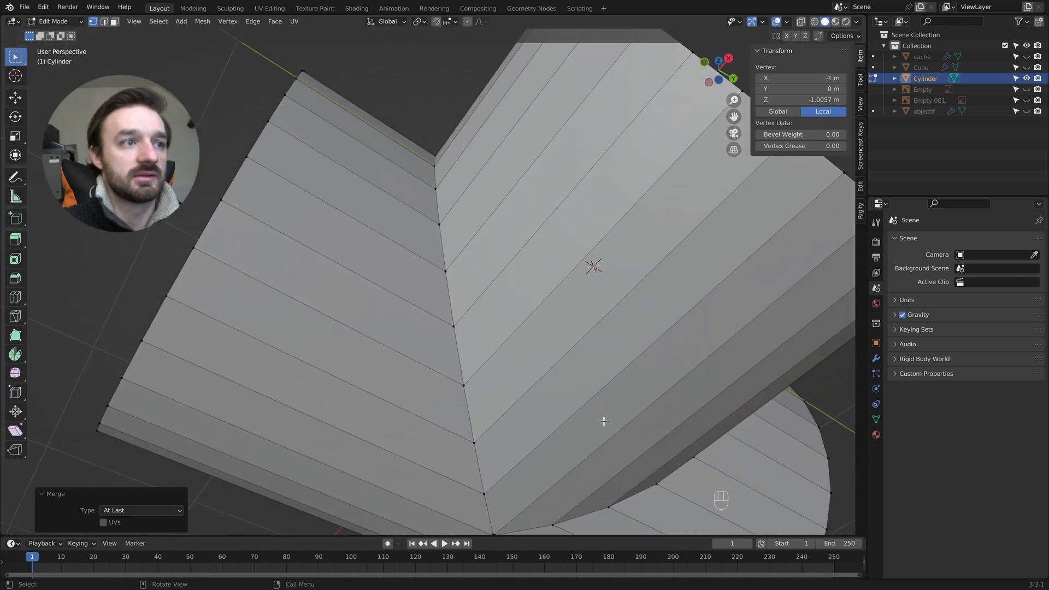
pyautogui.keyDown('shift'); pyautogui.scroll(-8, 581, 419); pyautogui.keyUp('shift')
pyautogui.keyDown('super'); pyautogui.scroll(10, 531, 355); pyautogui.keyUp('super')
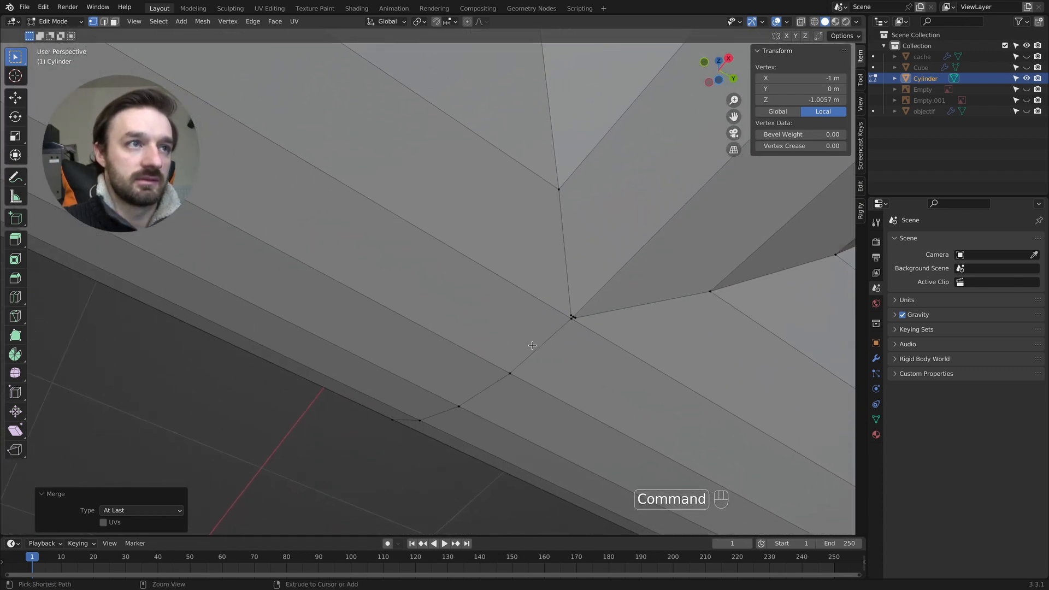
pyautogui.keyDown('shift'); pyautogui.scroll(5, 601, 355); pyautogui.keyUp('shift')
pyautogui.keyDown('shift'); pyautogui.hscroll(5, 640, 359); pyautogui.keyUp('shift')
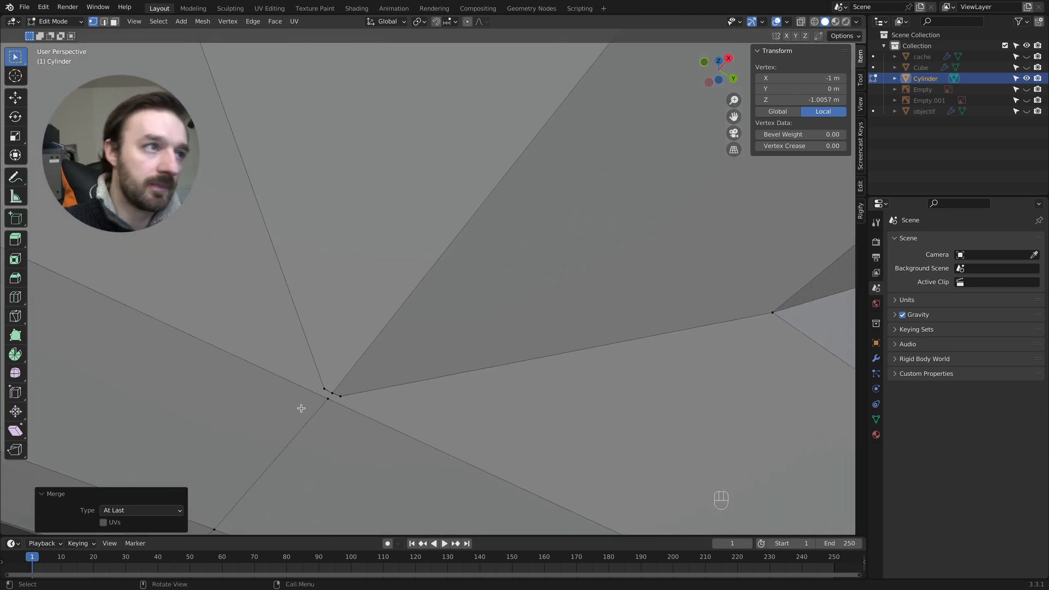
pyautogui.moveTo(335, 397); pyautogui.dragTo(335, 396)
pyautogui.keyDown('shift'); pyautogui.click(330, 391); pyautogui.keyUp('shift')
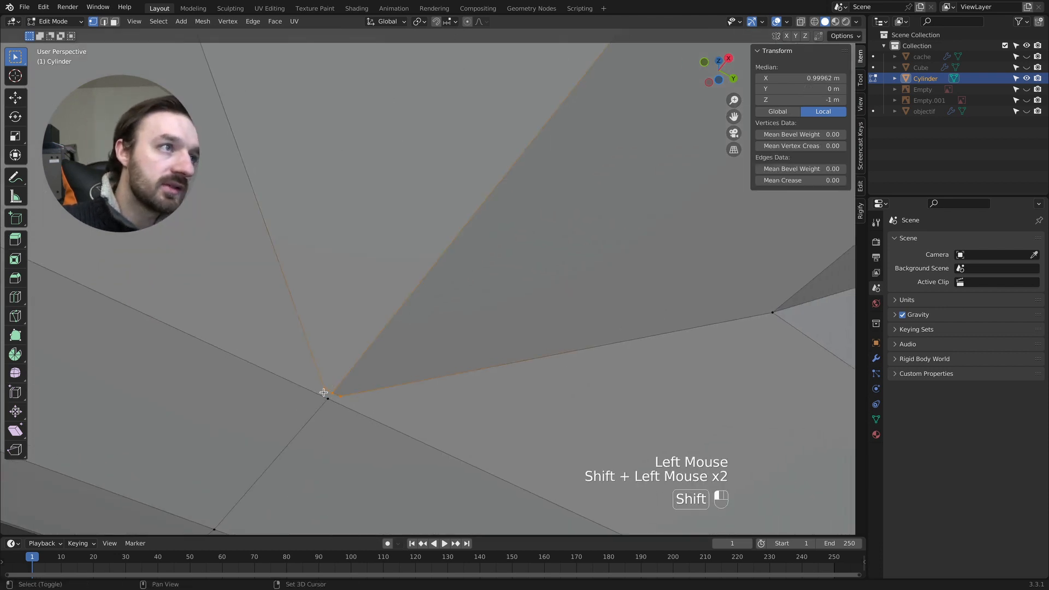
pyautogui.press('m')
pyautogui.click(339, 392)
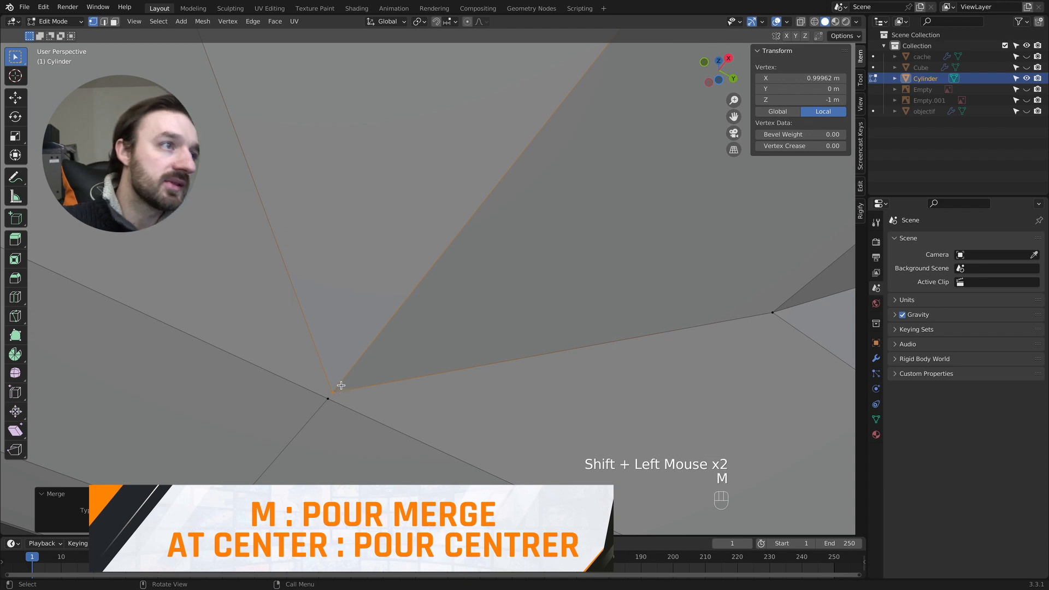
# - Merge the underside seam vertex onto the adjacent loop-cut vertex using At Last, and return to Object Mode
pyautogui.moveTo(328, 395); pyautogui.dragTo(329, 395)
pyautogui.keyDown('shift'); pyautogui.moveTo(329, 394); pyautogui.dragTo(330, 400, button='middle'); pyautogui.keyUp('shift')
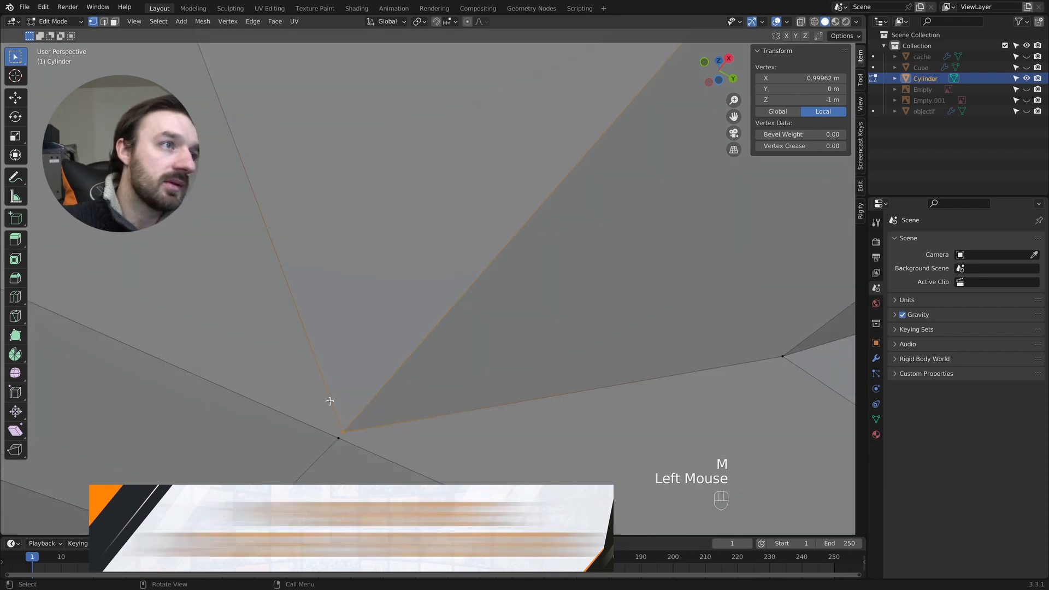
pyautogui.keyDown('shift'); pyautogui.click(343, 437); pyautogui.keyUp('shift')
pyautogui.press('m')
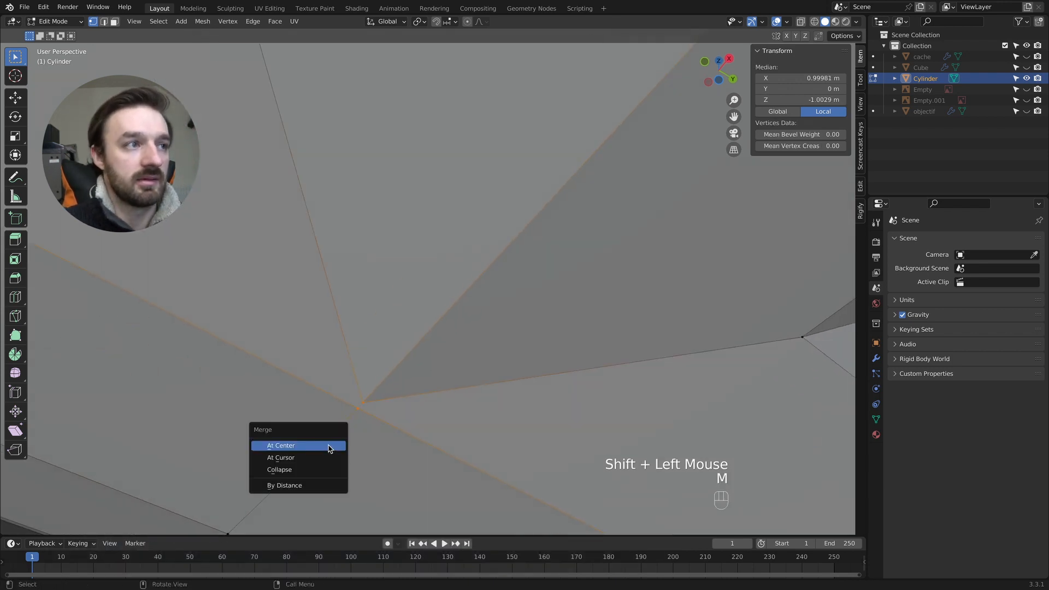
pyautogui.click(365, 400)
pyautogui.keyDown('shift'); pyautogui.click(359, 409); pyautogui.keyUp('shift')
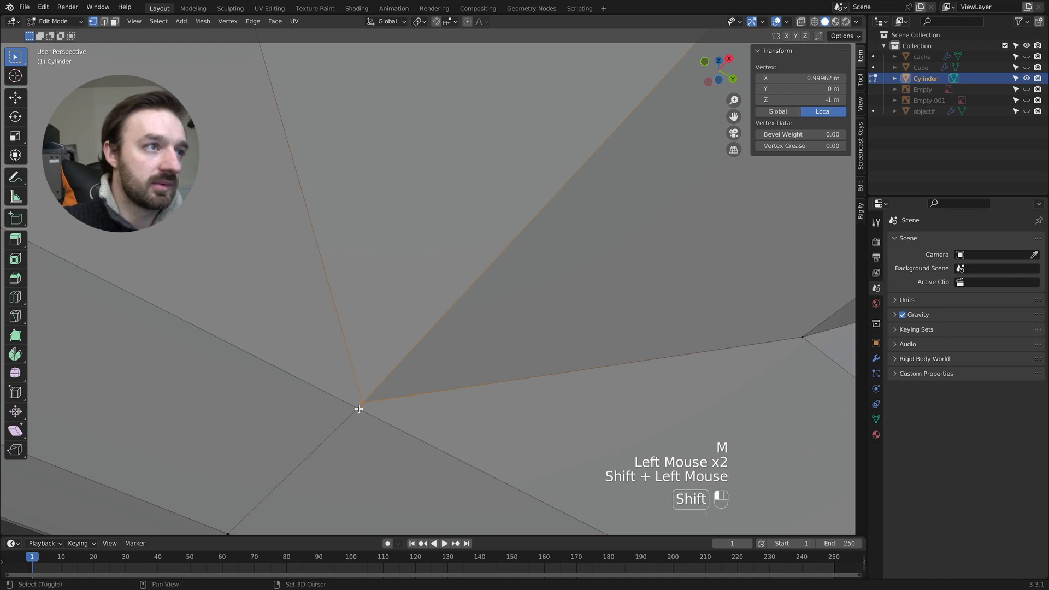
pyautogui.press('m')
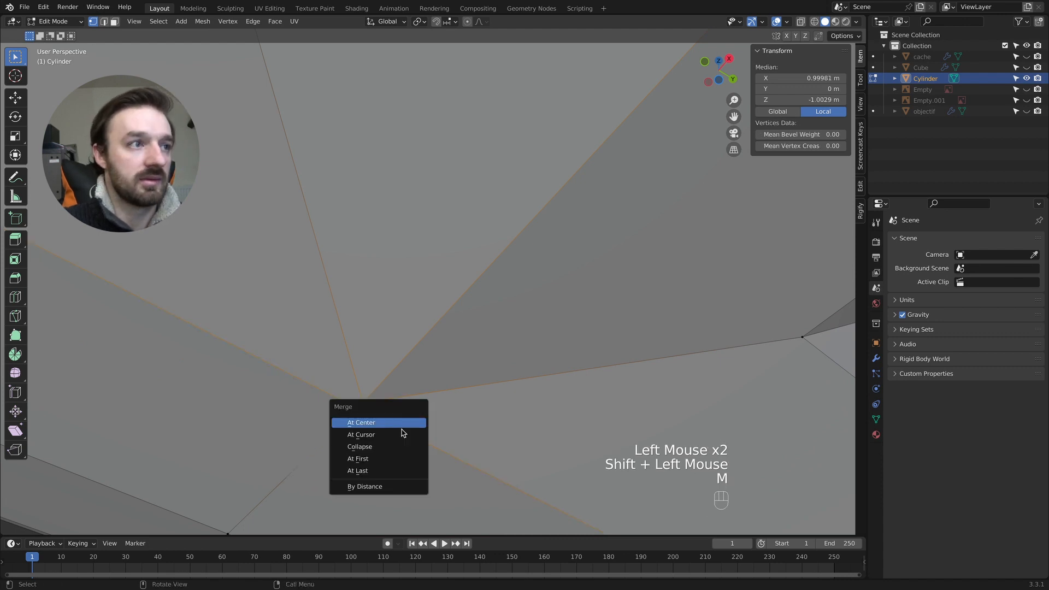
pyautogui.click(369, 470)
pyautogui.scroll(-3, 404, 410)
pyautogui.press('Tab')
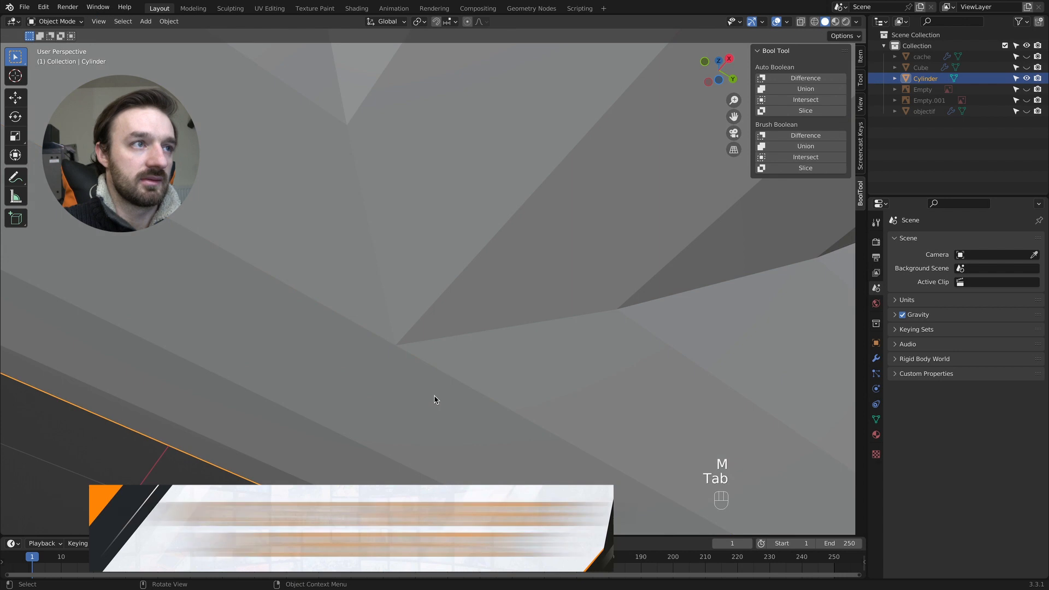
# - Unhide the reference images Empty and Empty.001 and display the T-shaped part in wireframe from the top view
pyautogui.scroll(4, 437, 396)
pyautogui.scroll(-8, 438, 390)
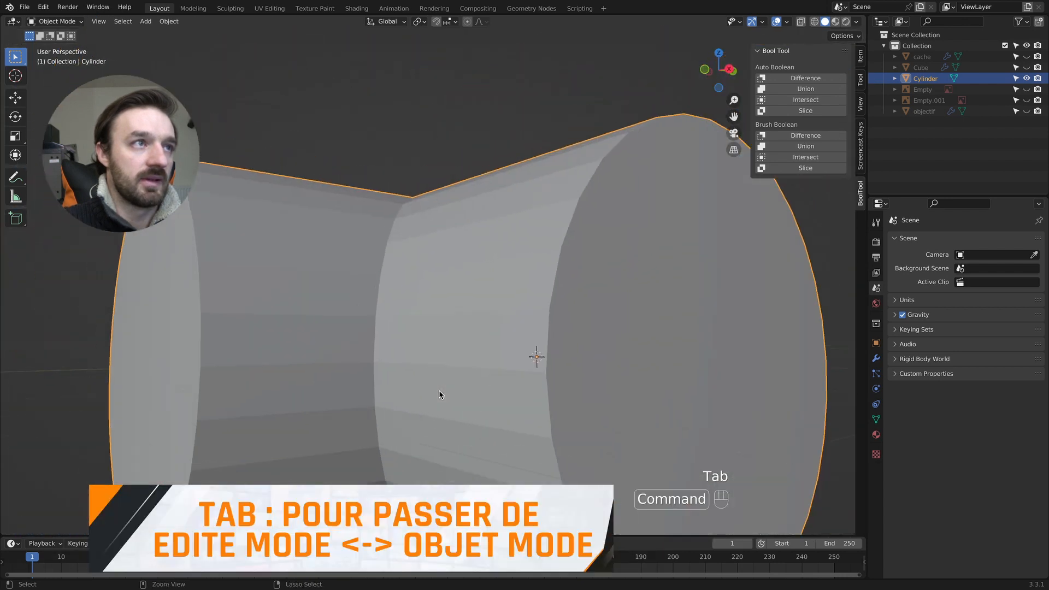
pyautogui.hscroll(-4, 439, 366)
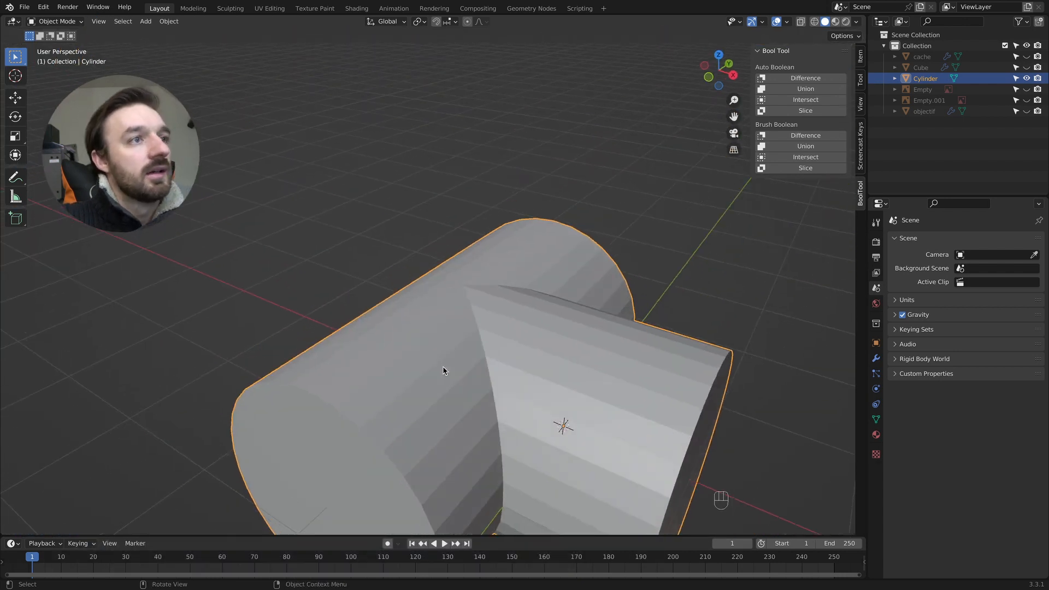
pyautogui.keyDown('super'); pyautogui.scroll(-3, 517, 329); pyautogui.keyUp('super')
pyautogui.hscroll(-1, 517, 330)
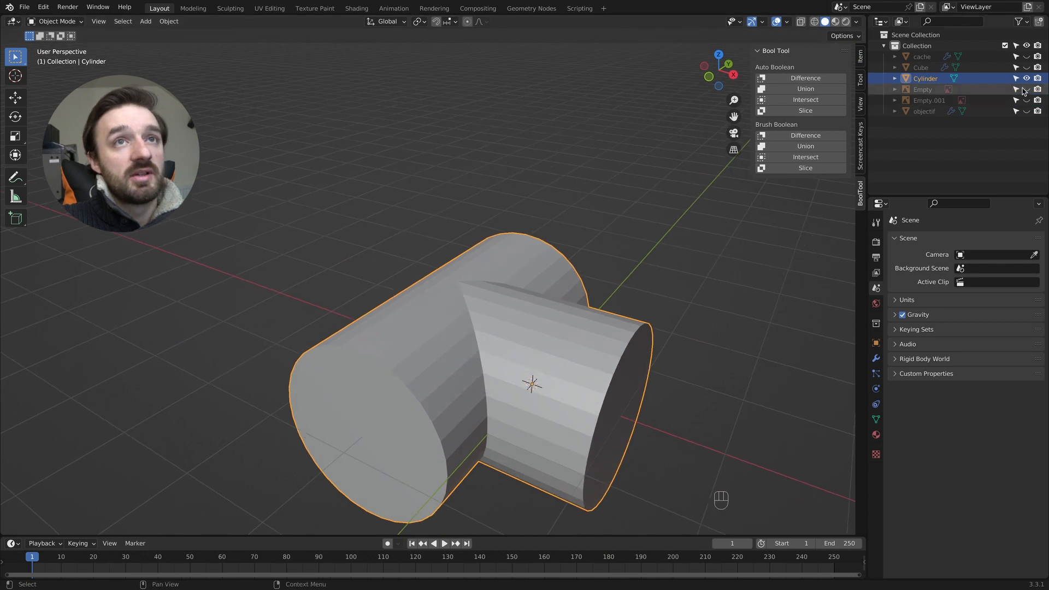
pyautogui.moveTo(1026, 89); pyautogui.dragTo(1026, 101)
pyautogui.press('KP_7')
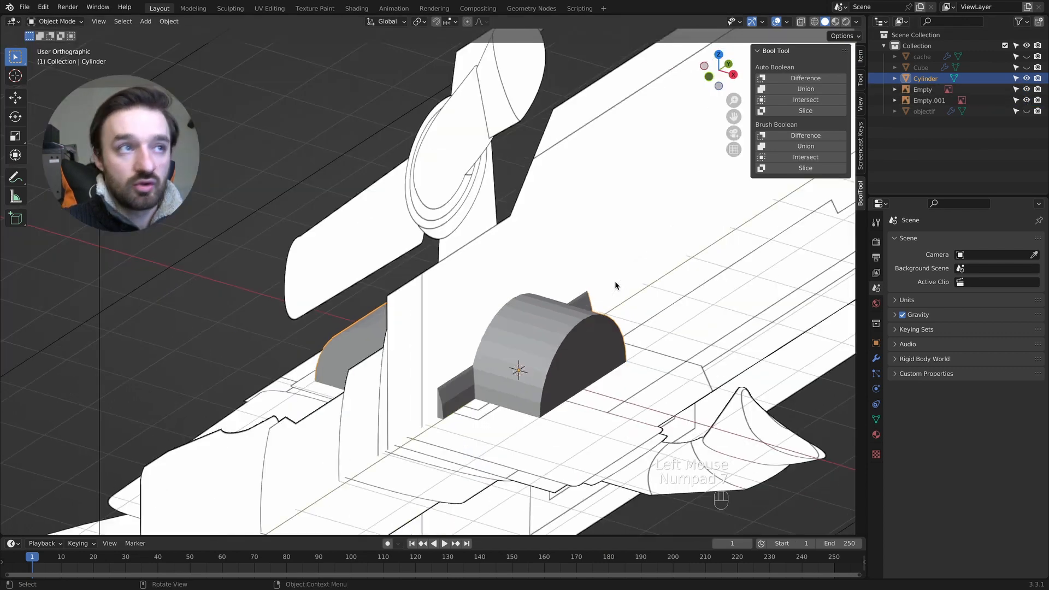
pyautogui.press('Tab')
pyautogui.press('z')
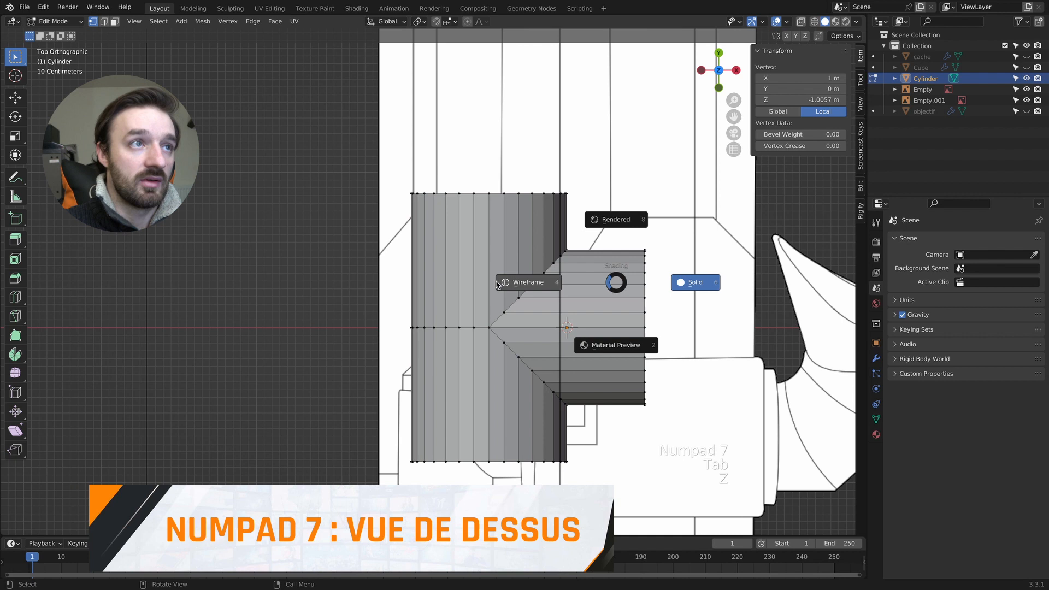
pyautogui.press('Tab')
# - Move the T-shaped part over the T-joint in the top reference drawing and scale it down by 0.433 and 0.862
pyautogui.press('g')
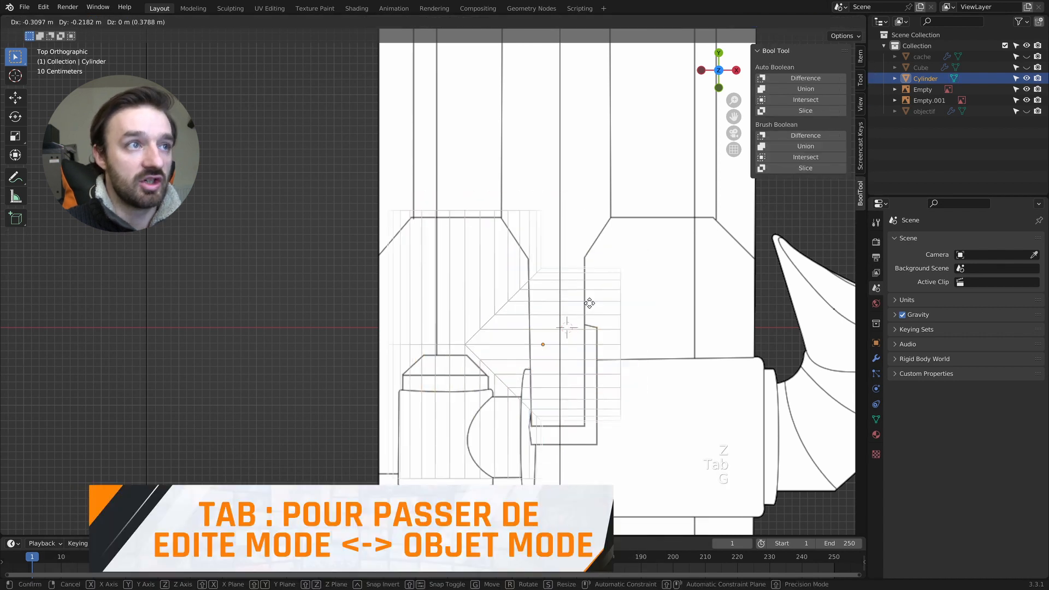
pyautogui.click(593, 381)
pyautogui.press('s')
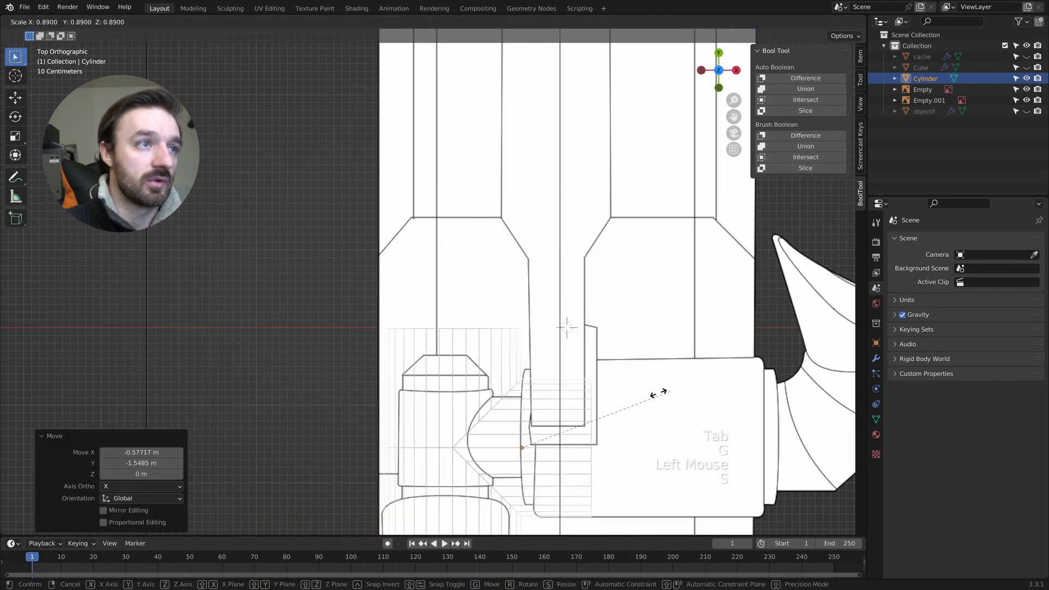
pyautogui.click(586, 405)
pyautogui.press('g')
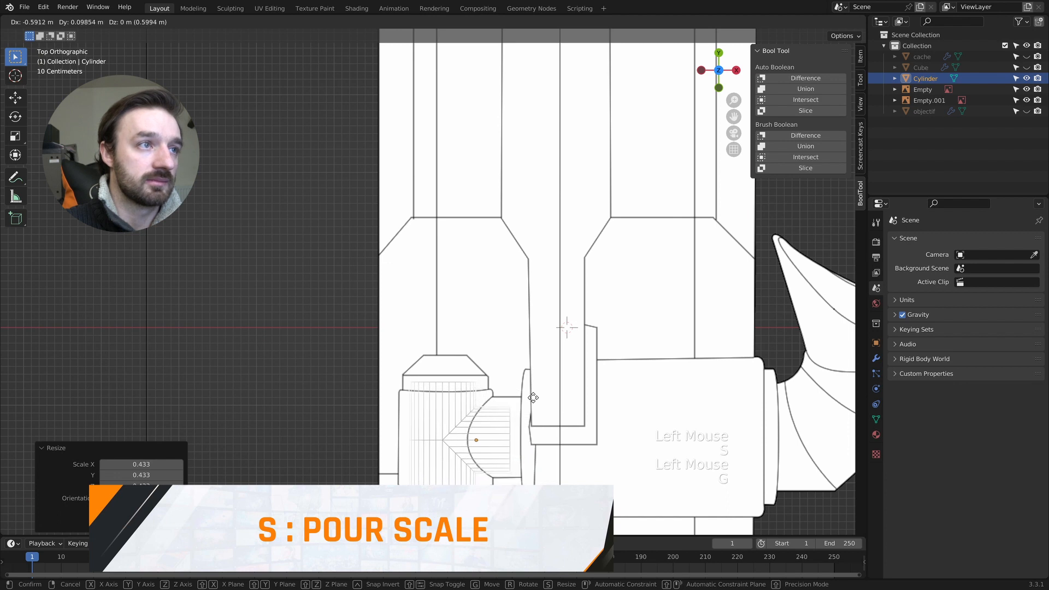
pyautogui.click(541, 399)
pyautogui.press('s')
pyautogui.click(531, 405)
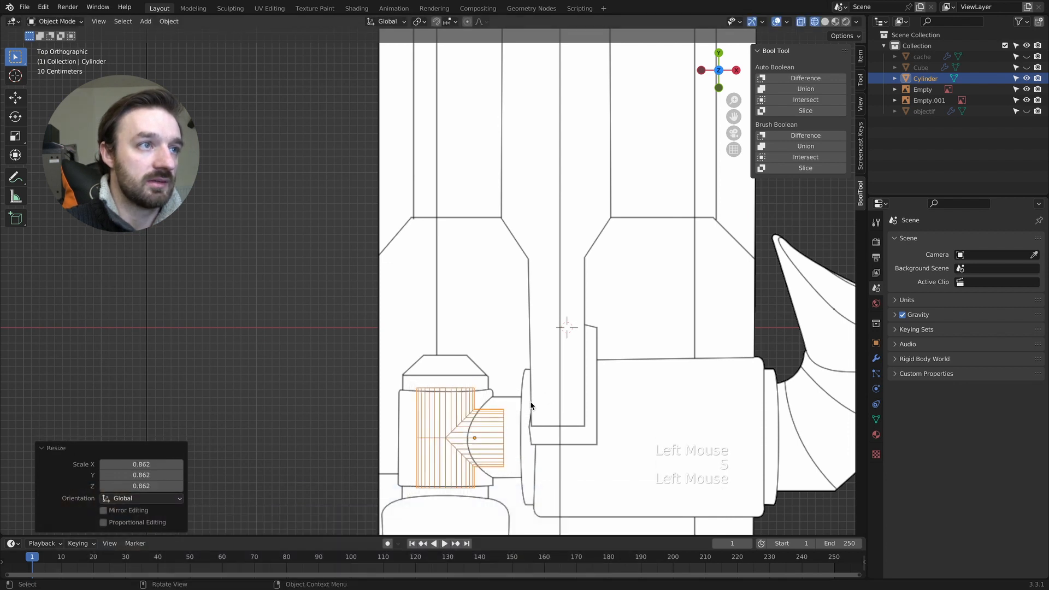
# - Fine-tune the part's position and enlarge it in small increments until its side branch matches the width of the reference joint
pyautogui.press('g')
pyautogui.click(541, 403)
pyautogui.press('s')
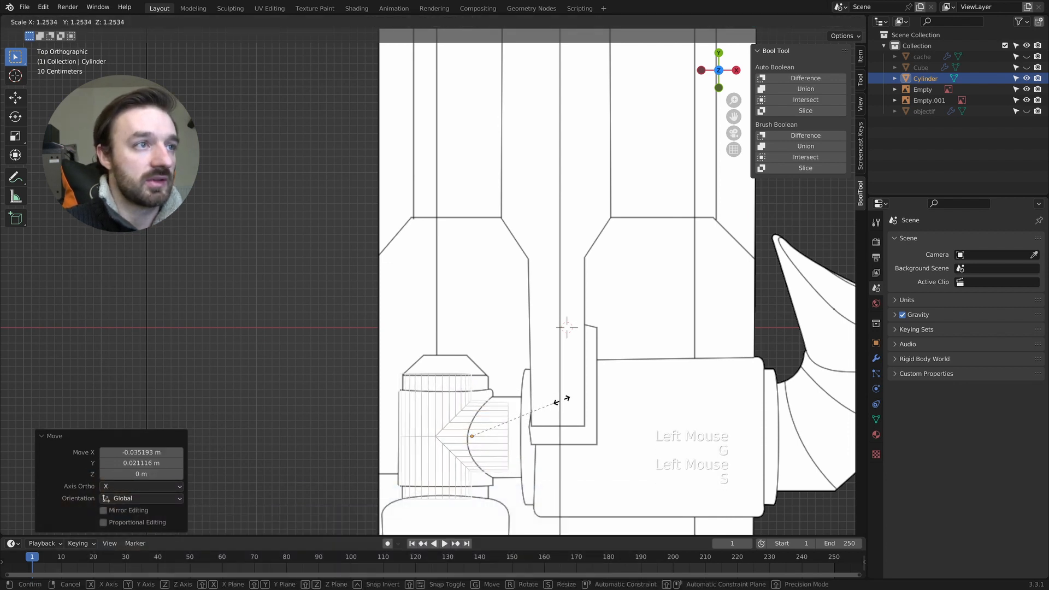
pyautogui.click(559, 403)
pyautogui.press('g')
pyautogui.click(568, 403)
pyautogui.press('s')
pyautogui.click(579, 402)
pyautogui.press('g')
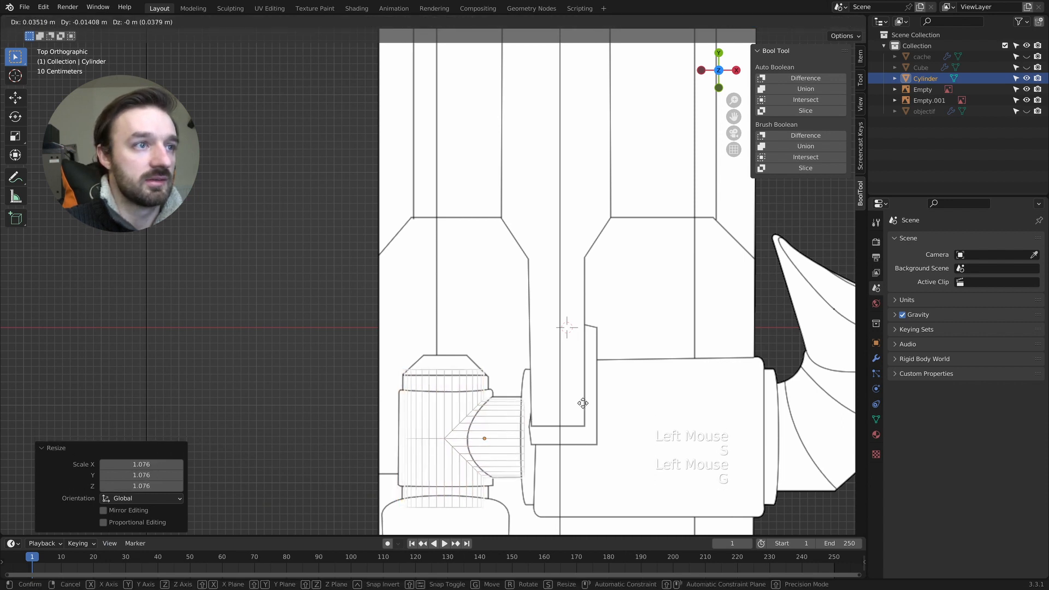
pyautogui.click(583, 403)
pyautogui.press('s')
pyautogui.click(596, 403)
pyautogui.press('g')
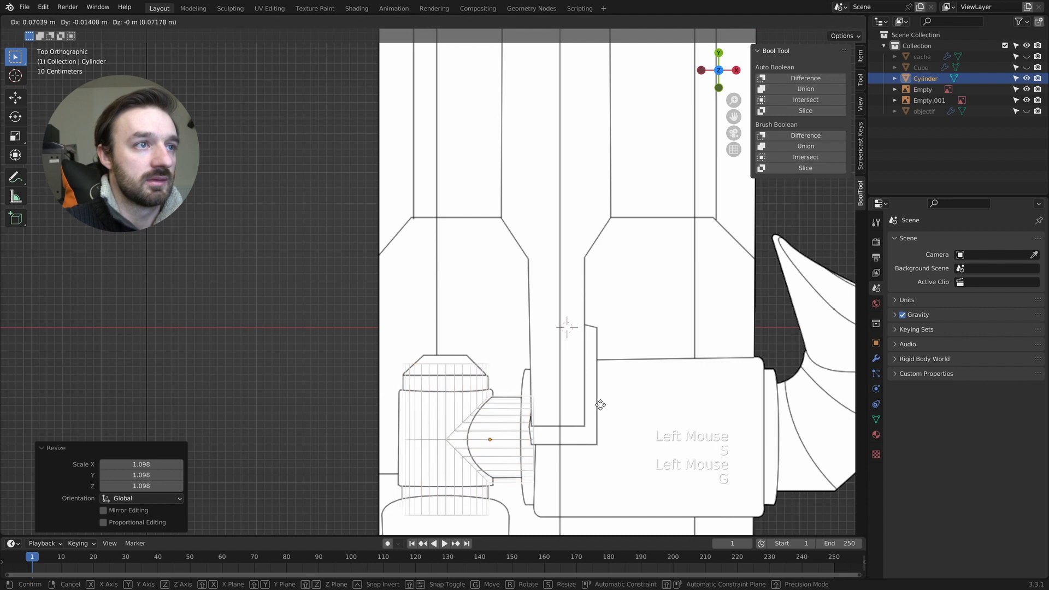
pyautogui.click(600, 408)
# - In Edit Mode, select the side branch's end ring and move it -0.15485 m along X to the drawn flange edge
pyautogui.press('Tab')
pyautogui.moveTo(516, 385); pyautogui.dragTo(551, 491)
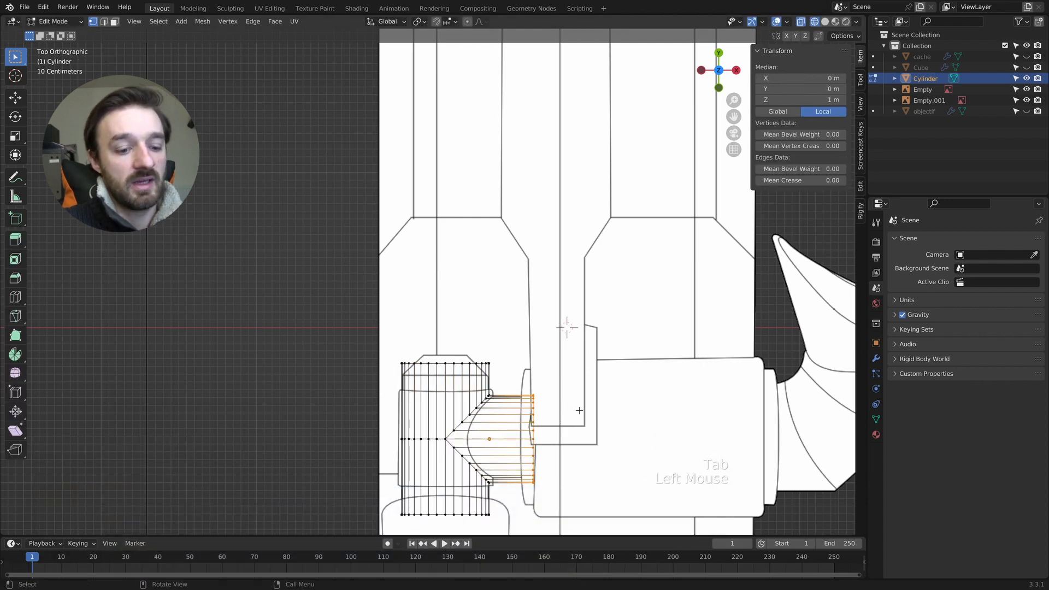
pyautogui.press('g')
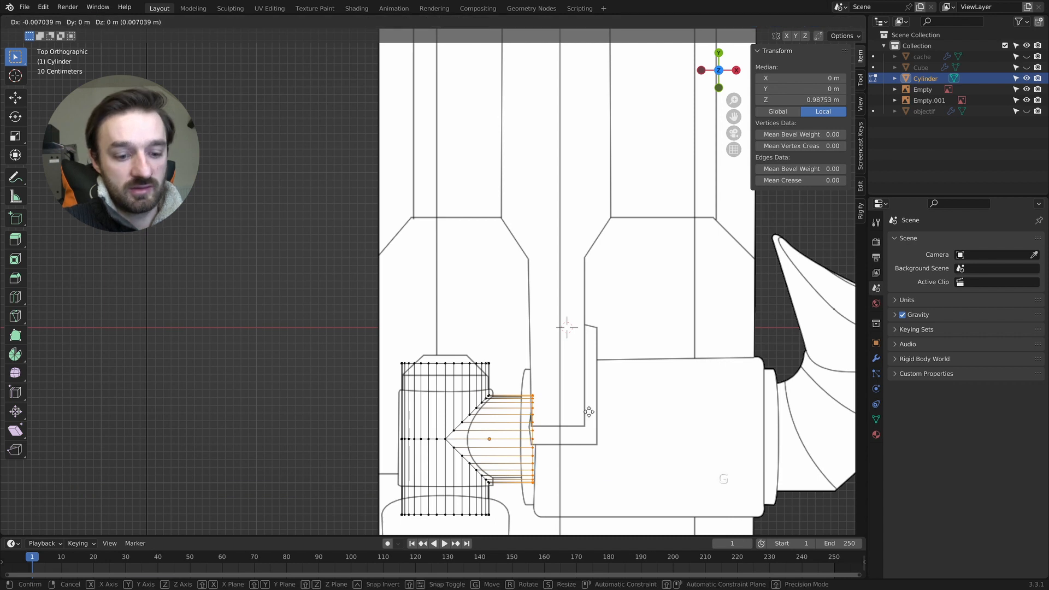
pyautogui.press('x')
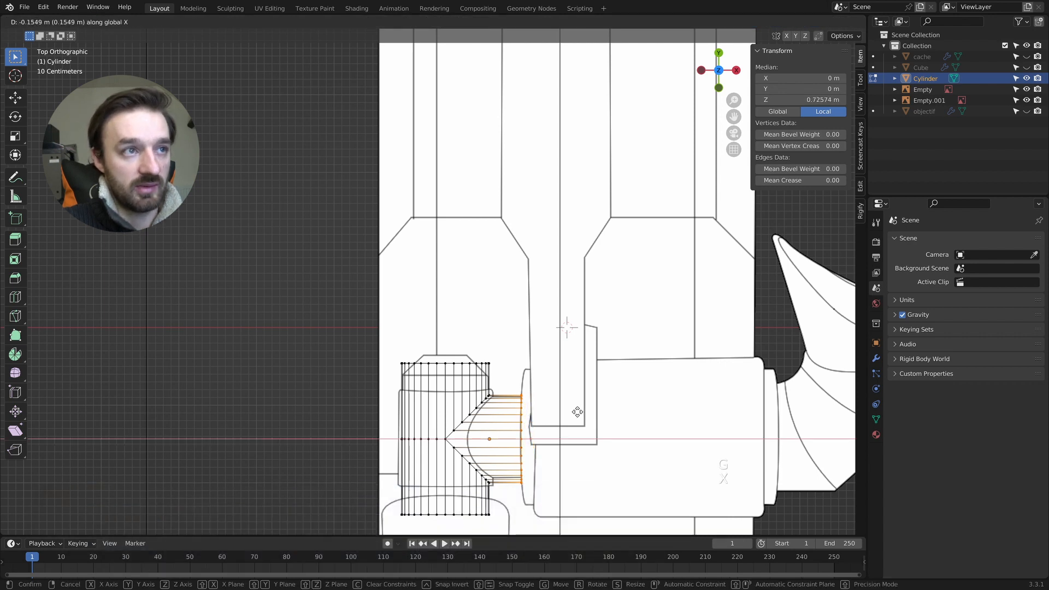
pyautogui.click(577, 411)
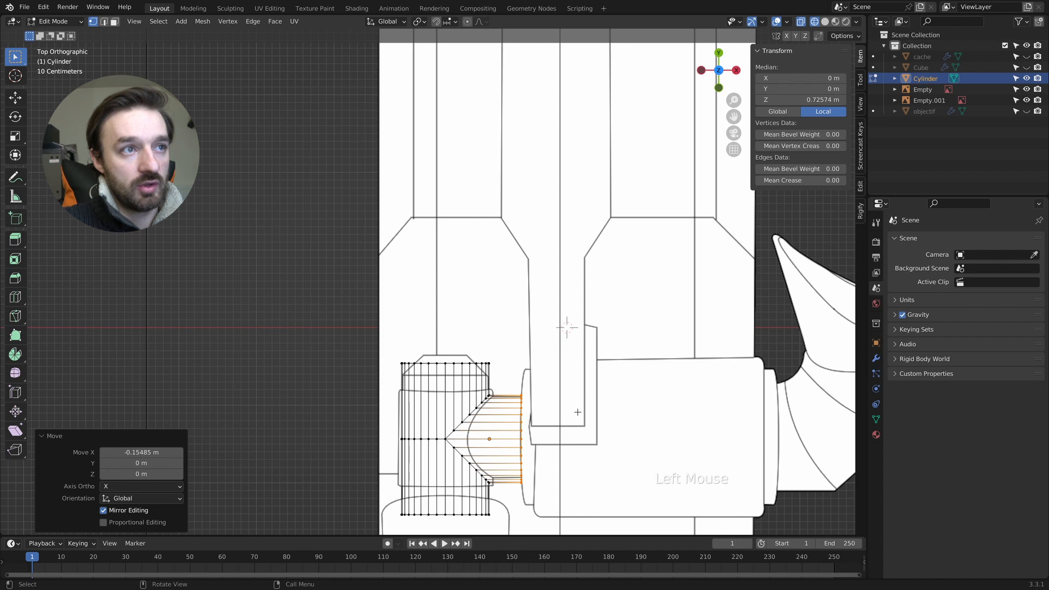
# - Extrude the side branch's end ring in place and scale it by 1.559 to match the flange outline
pyautogui.press('e')
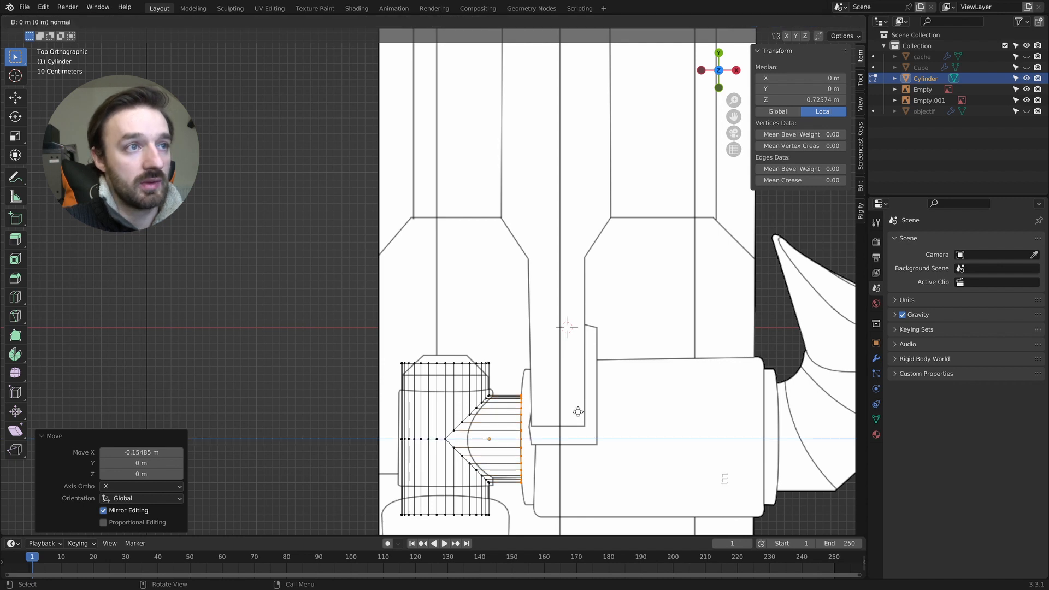
pyautogui.press('s')
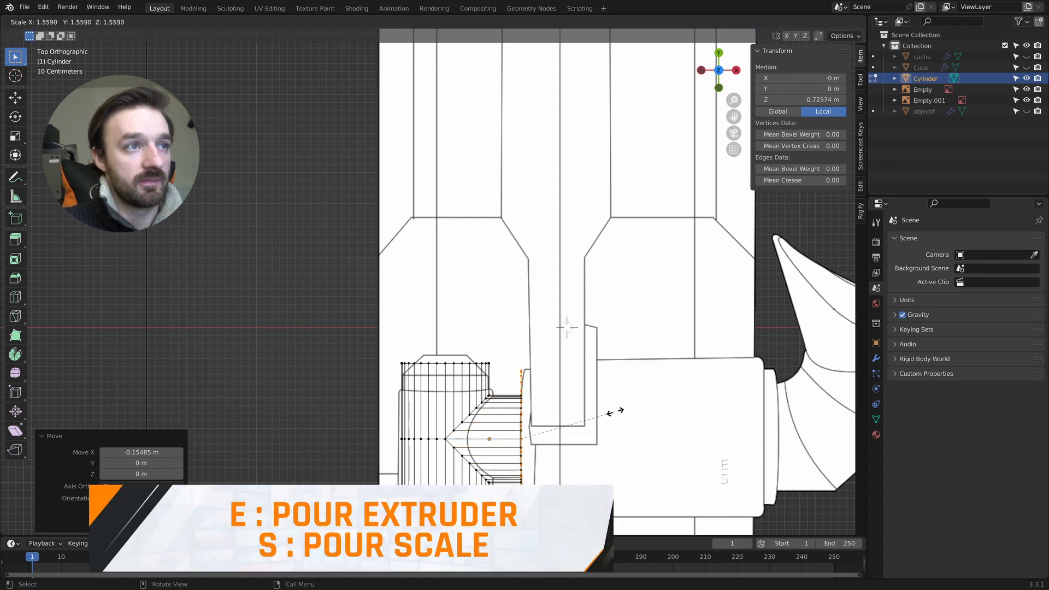
pyautogui.click(615, 412)
pyautogui.moveTo(615, 411); pyautogui.dragTo(615, 411, button='middle')
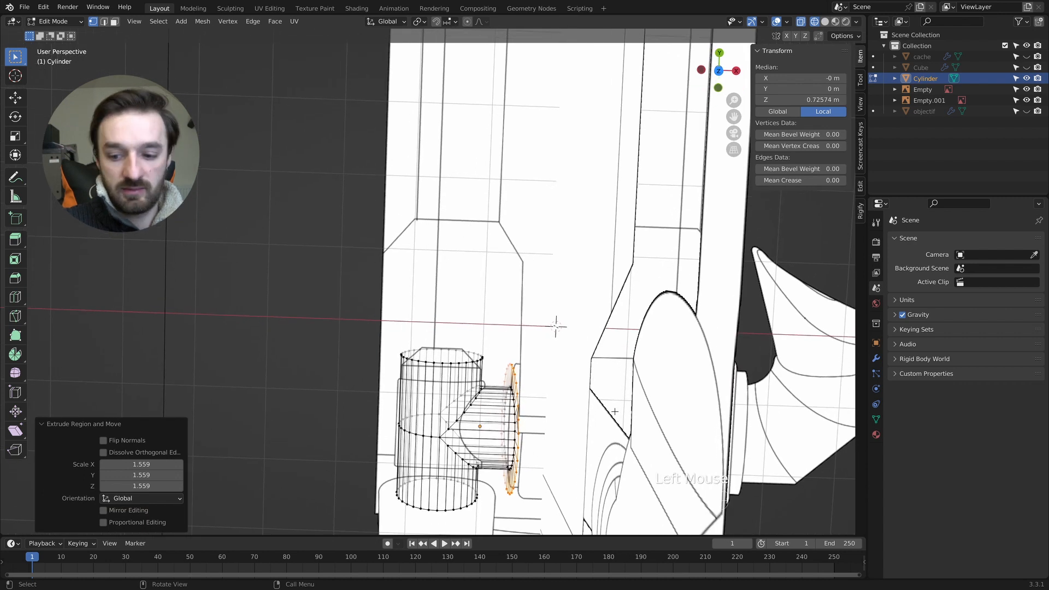
pyautogui.press('KP_3')
pyautogui.press('KP_7')
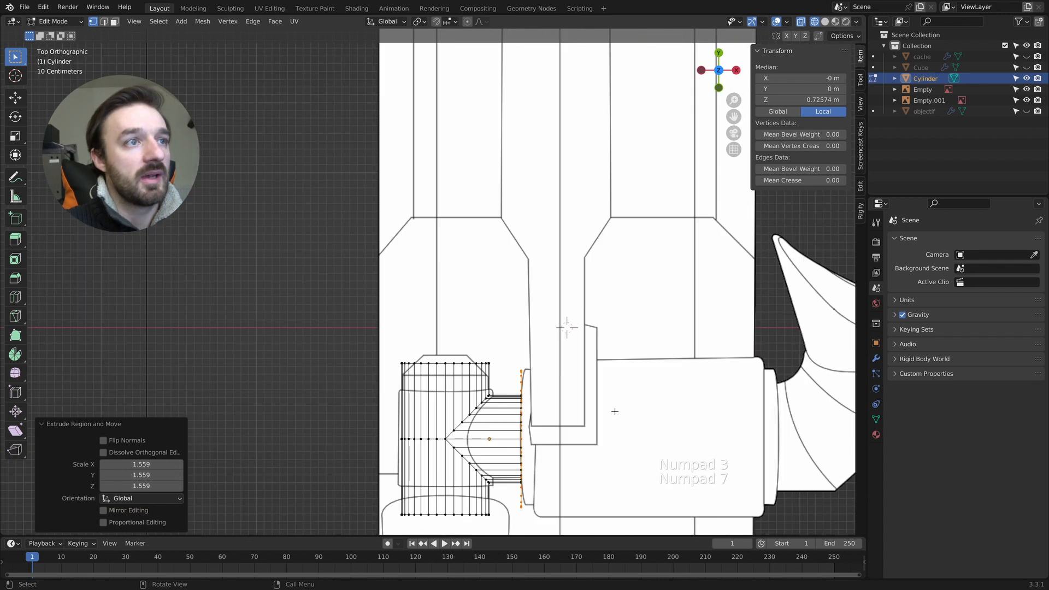
# - Extrude the flange 0.16189 m along its normal and add an in-place extrusion scaled by 1.119 for the larger barrel
pyautogui.press('e')
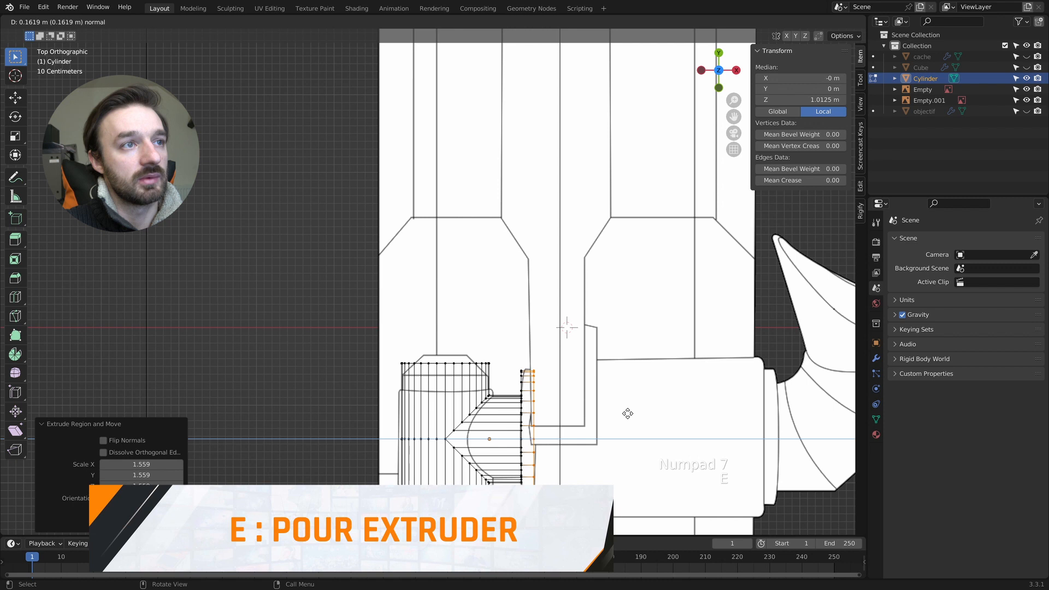
pyautogui.click(627, 413)
pyautogui.press('s')
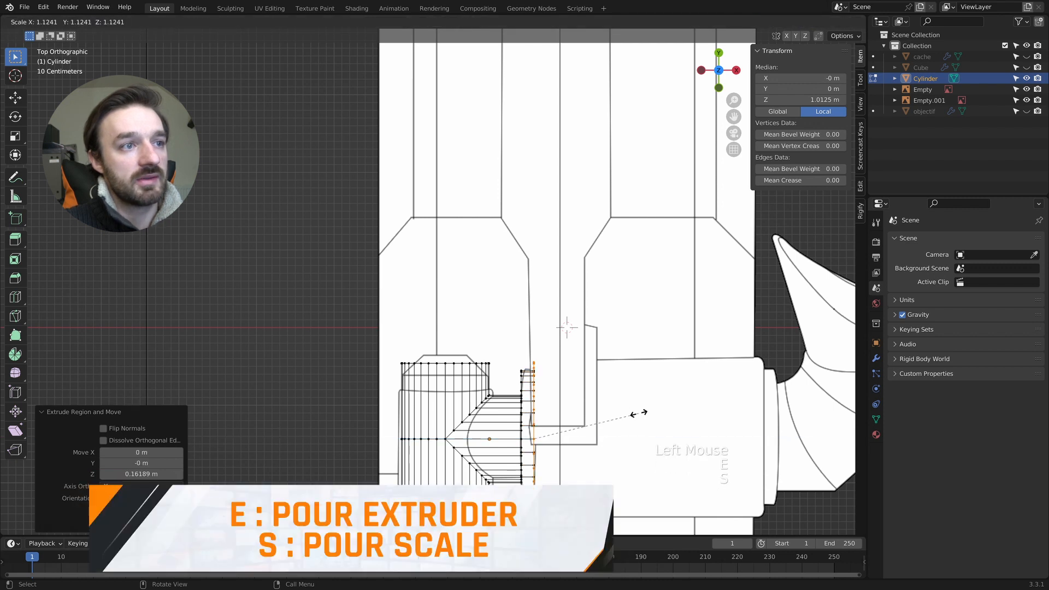
pyautogui.click(637, 414)
pyautogui.press('e')
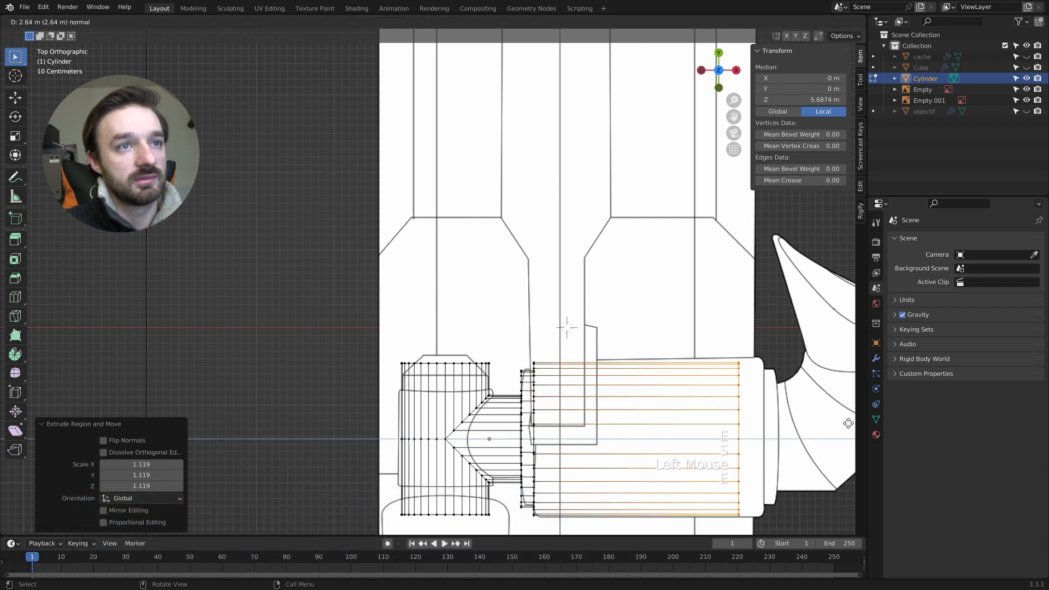
pyautogui.click(6, 427)
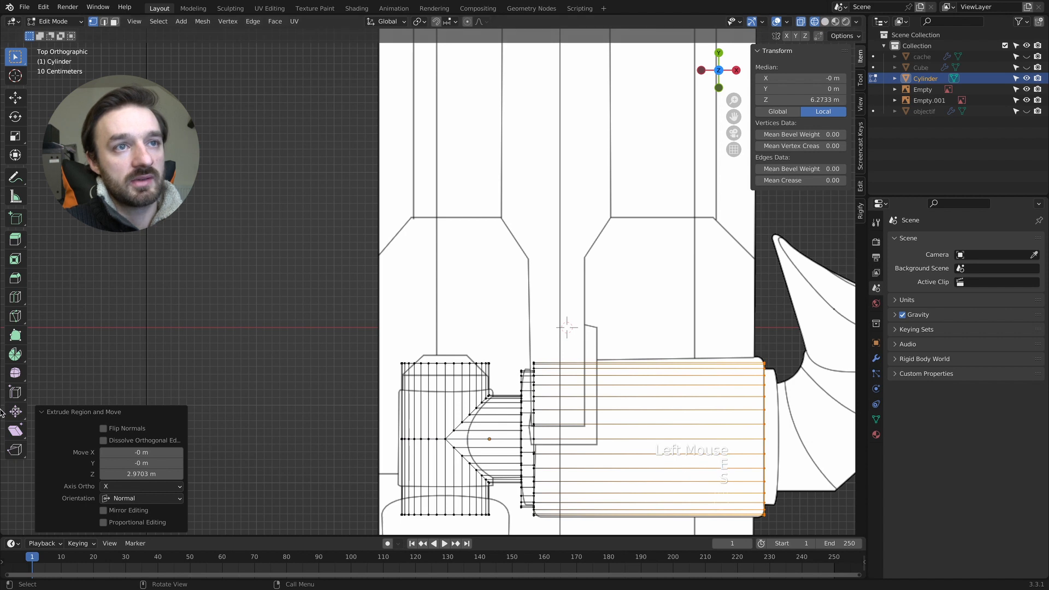
pyautogui.moveTo(593, 401); pyautogui.dragTo(586, 400, button='middle')
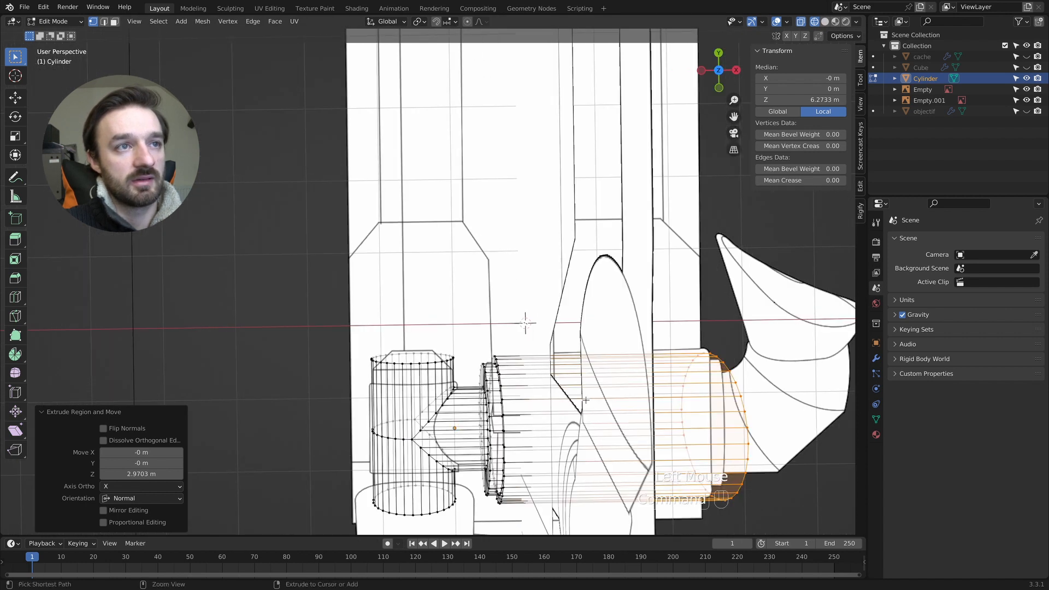
pyautogui.press('super+z')
pyautogui.press('KP_7')
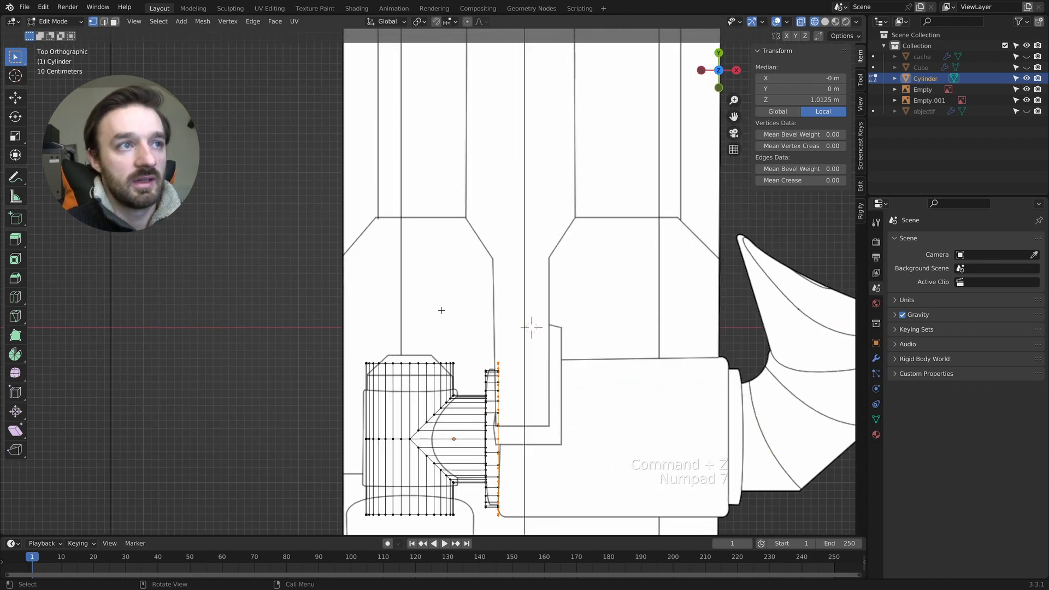
# - Extrude the barrel 2.9633 m to its end in the reference and narrow the end with an in-place extrusion scaled about 0.915
pyautogui.press('e')
pyautogui.click(661, 330)
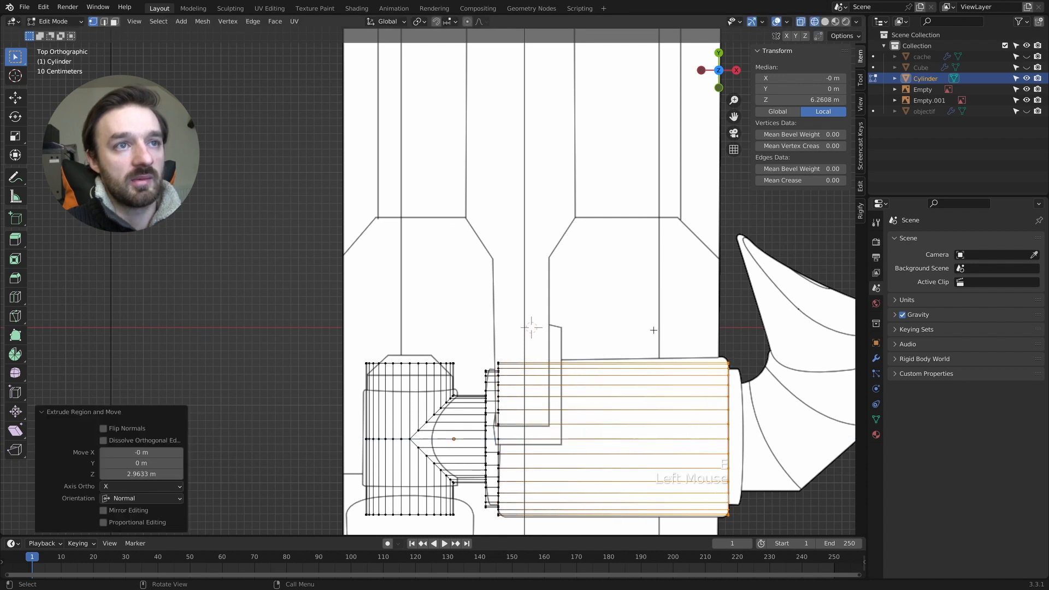
pyautogui.press('s')
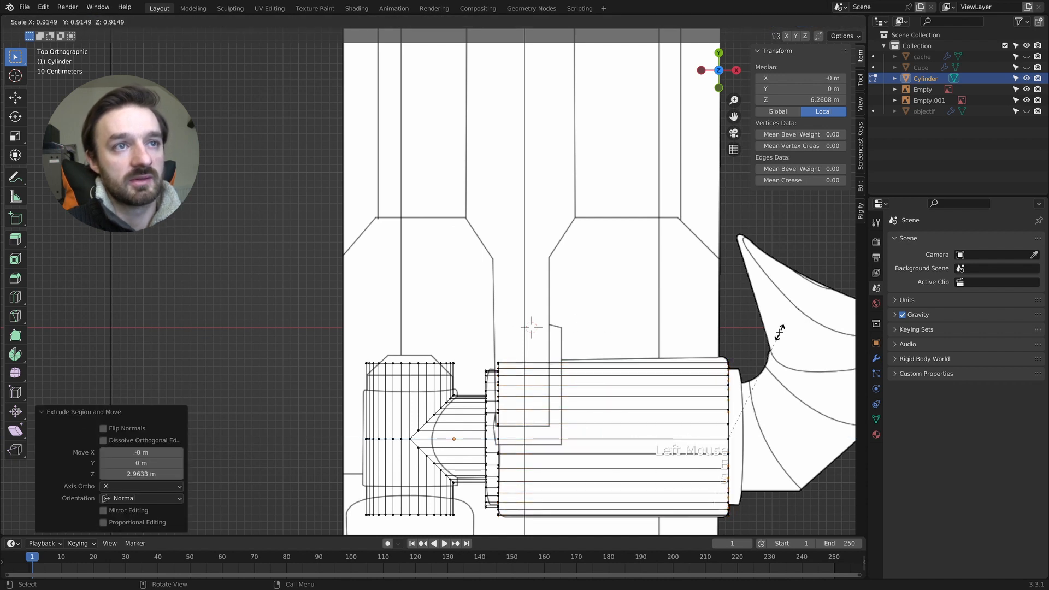
pyautogui.click(779, 331)
# - Extrude the narrowed barrel end 0.18301 m and add an in-place extrusion scaled by 0.791 for the eyecup base
pyautogui.press('e')
pyautogui.click(796, 332)
pyautogui.press('s')
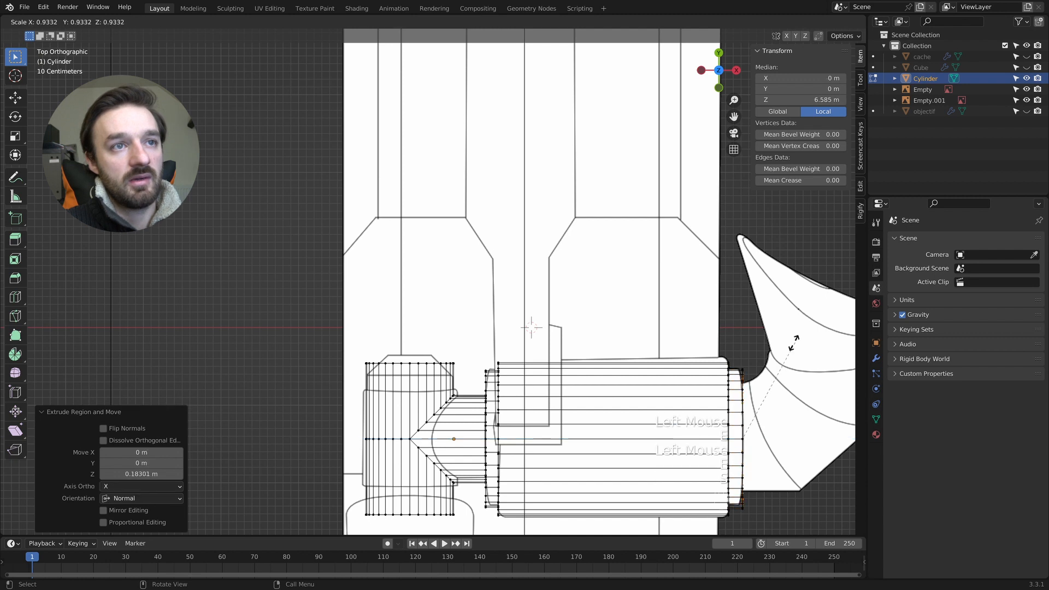
pyautogui.click(787, 354)
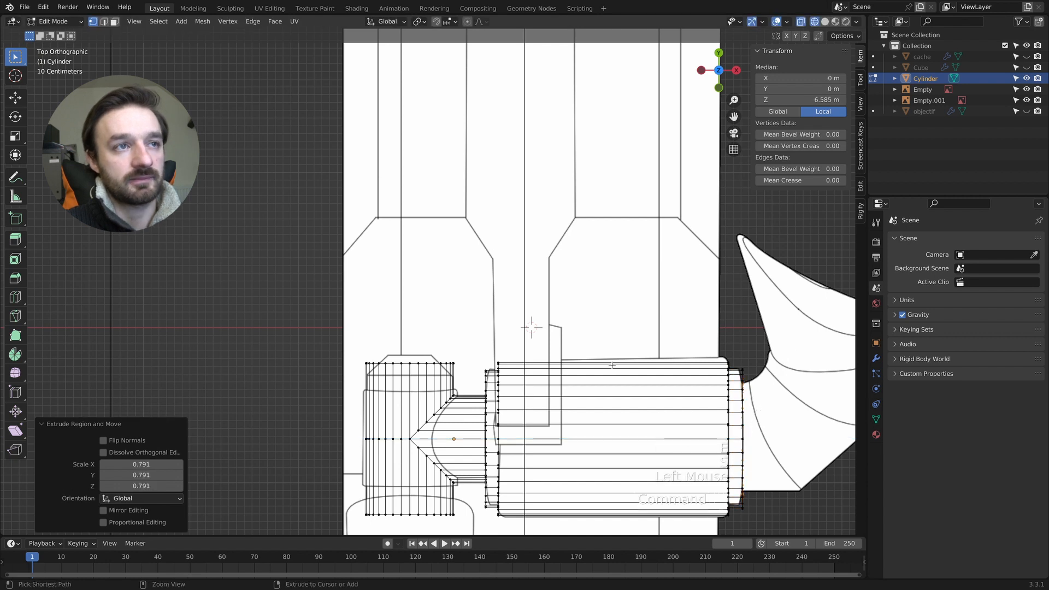
# - Return to solid shading and inset both end faces of the T's crosspiece by 0.1198 m
pyautogui.press('z')
pyautogui.click(693, 364)
pyautogui.moveTo(693, 372)
pyautogui.mouseDown(button='middle')
pyautogui.moveTo(702, 377)
pyautogui.moveTo(426, 468)
pyautogui.moveTo(534, 343)
pyautogui.moveTo(593, 357)
pyautogui.mouseUp(button='middle')
pyautogui.press('Tab')
pyautogui.press('3')
pyautogui.press('Tab')
pyautogui.press('3')
pyautogui.click(419, 469)
pyautogui.keyDown('shift'); pyautogui.click(534, 343); pyautogui.keyUp('shift')
pyautogui.press('i')
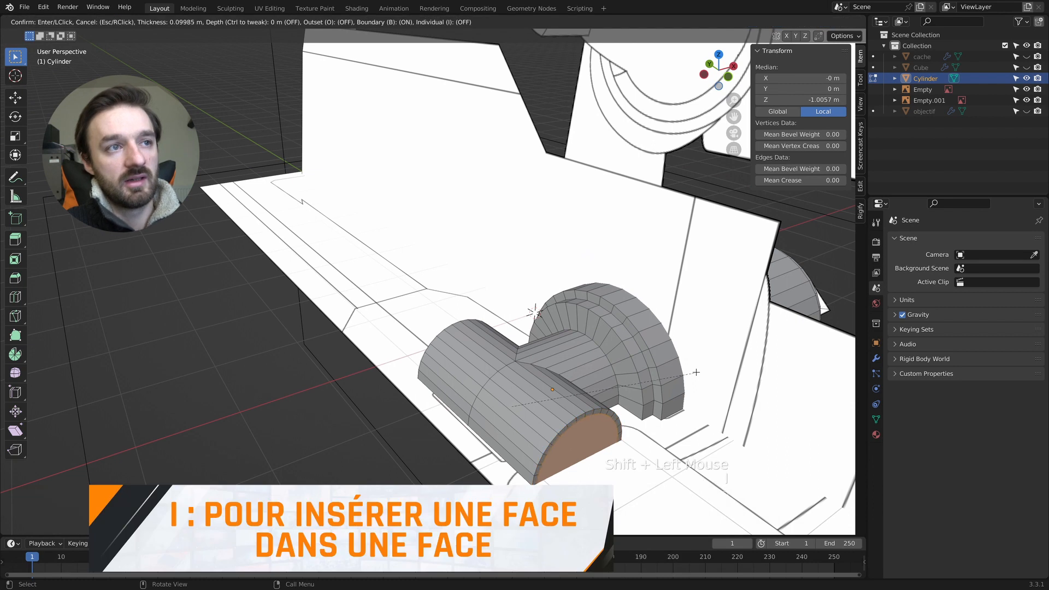
pyautogui.click(696, 372)
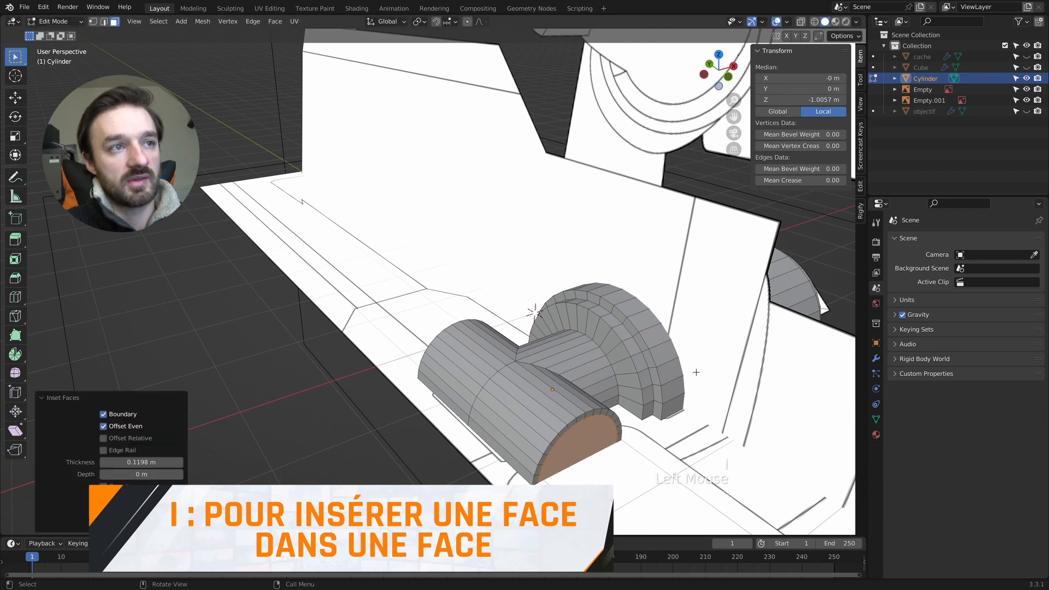
# - Bridge the two inset end faces with LoopTools to hollow out the crosspiece, and return to Object Mode
pyautogui.rightClick(588, 426)
pyautogui.moveTo(571, 352)
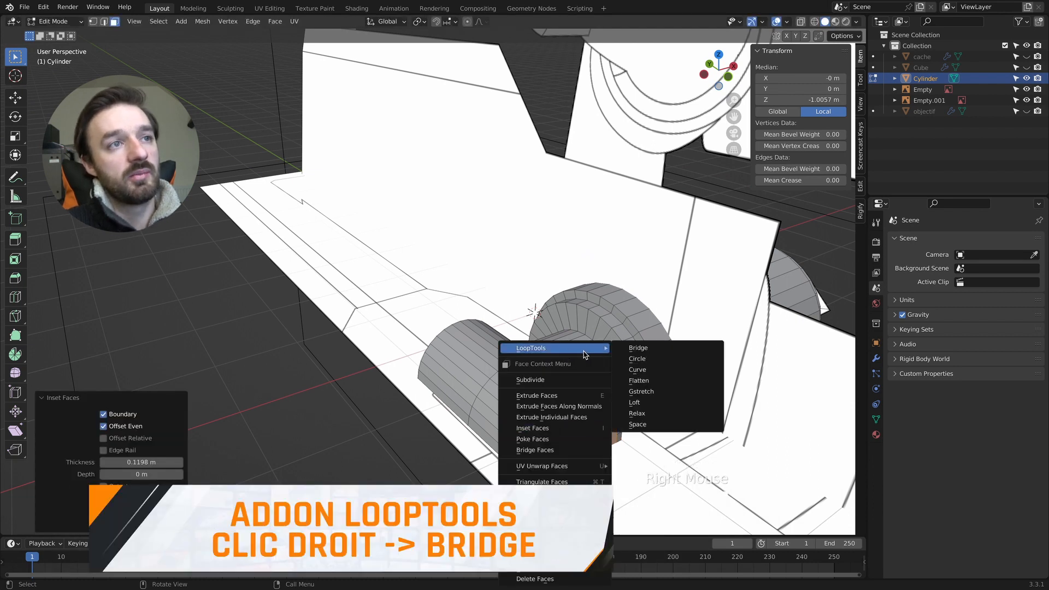
pyautogui.click(652, 349)
pyautogui.press('Tab')
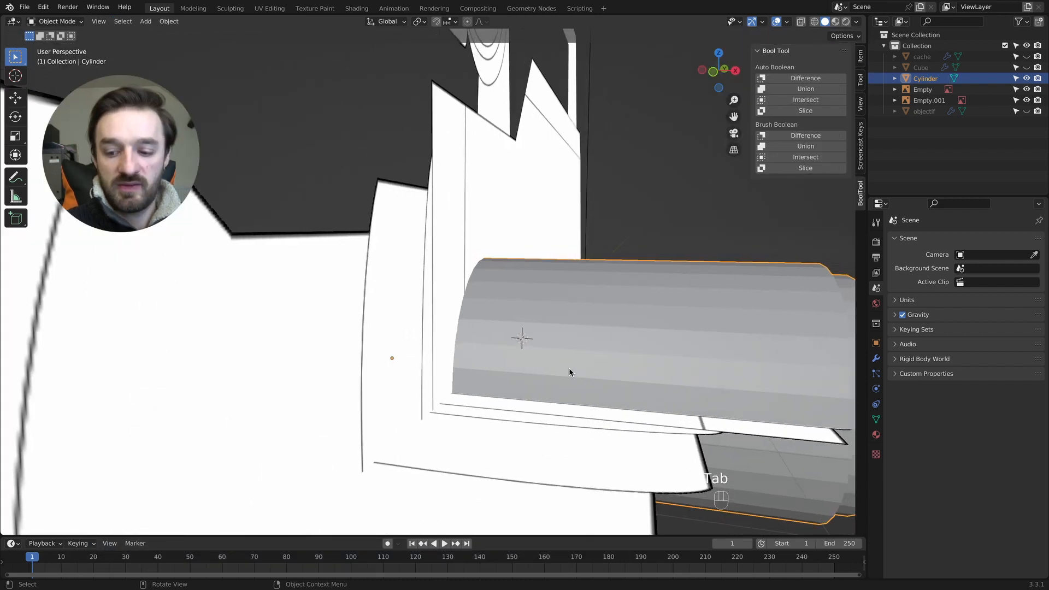
pyautogui.press('KP_3')
pyautogui.keyDown('super'); pyautogui.scroll(-2, 463, 321); pyautogui.keyUp('super')
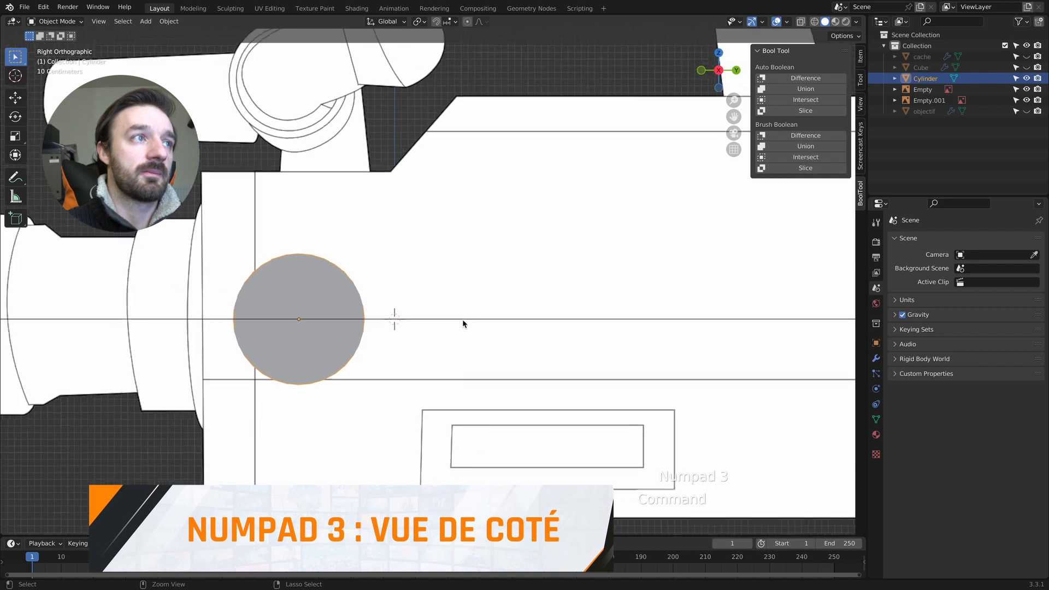
# - Move the viewfinder part -0.075 m in Y and 3.47 m in Z onto its side-view outline, fine-tuning its height by about 0.04 m in wireframe
pyautogui.keyDown('shift'); pyautogui.scroll(5, 468, 327); pyautogui.keyUp('shift')
pyautogui.press('g')
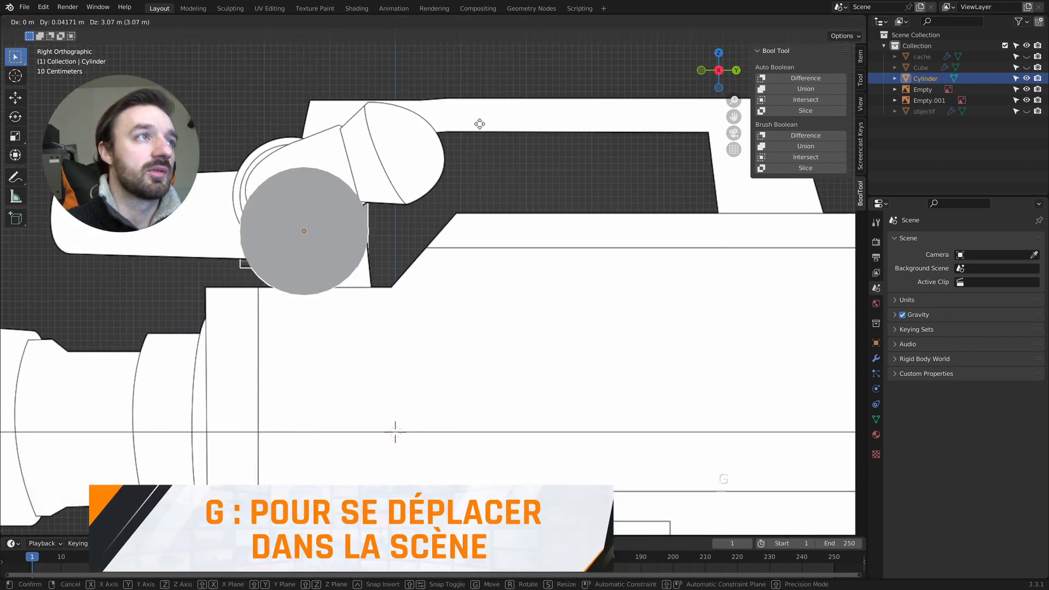
pyautogui.click(472, 103)
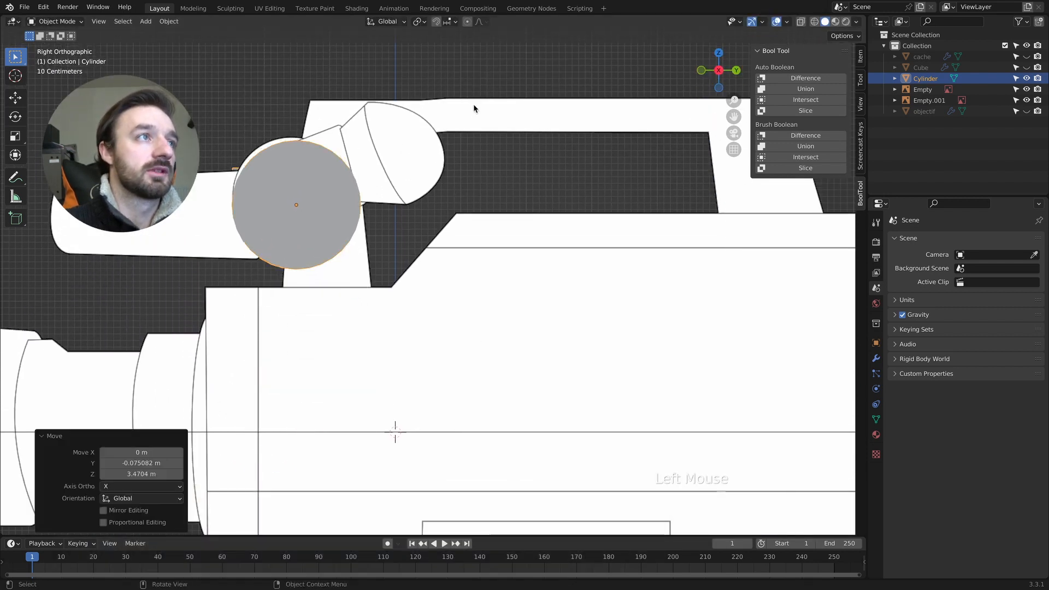
pyautogui.press('z')
pyautogui.press('g')
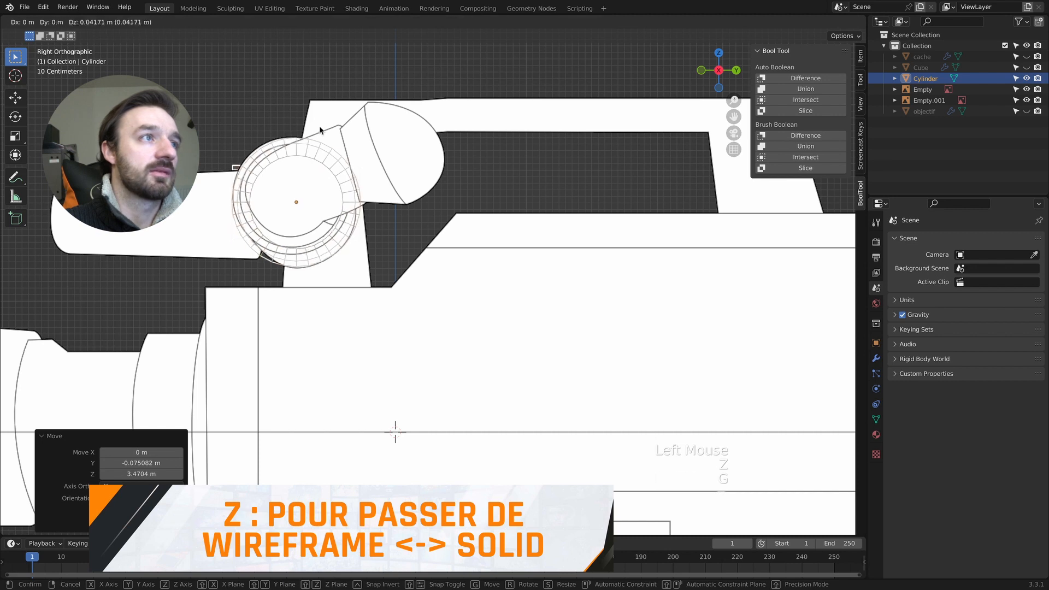
pyautogui.click(320, 130)
pyautogui.press('z')
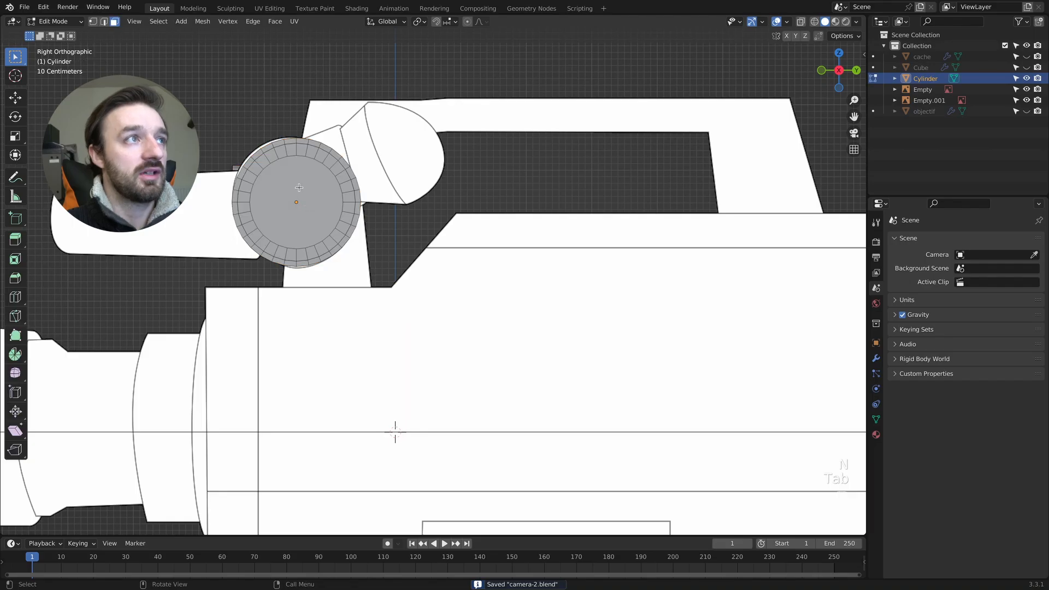
# - Select the face at the narrowed barrel end and spin it around the Z axis to form a curved extension
pyautogui.press('3')
pyautogui.click(298, 187)
pyautogui.moveTo(298, 186); pyautogui.dragTo(367, 243, button='middle')
pyautogui.keyDown('super'); pyautogui.scroll(-2, 367, 221); pyautogui.keyUp('super')
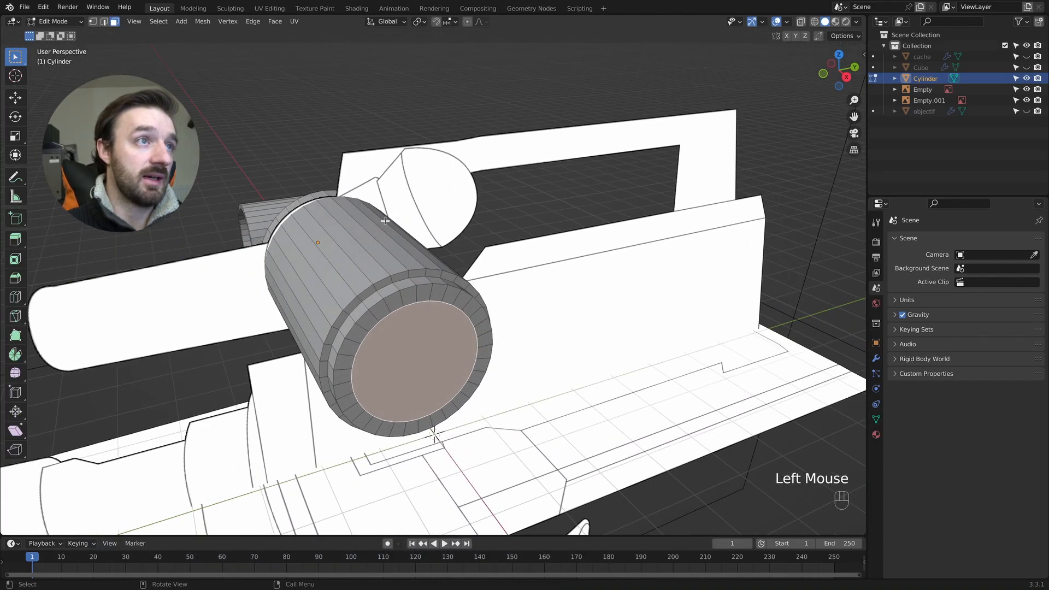
pyautogui.keyDown('super'); pyautogui.scroll(-2, 367, 243); pyautogui.keyUp('super')
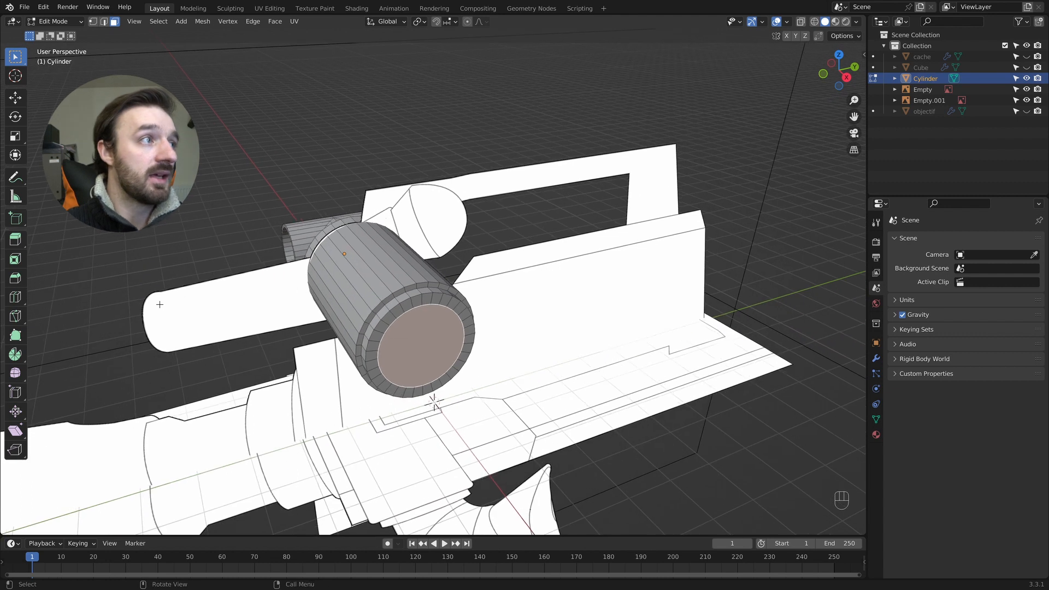
pyautogui.click(21, 357)
pyautogui.moveTo(461, 355); pyautogui.dragTo(526, 395)
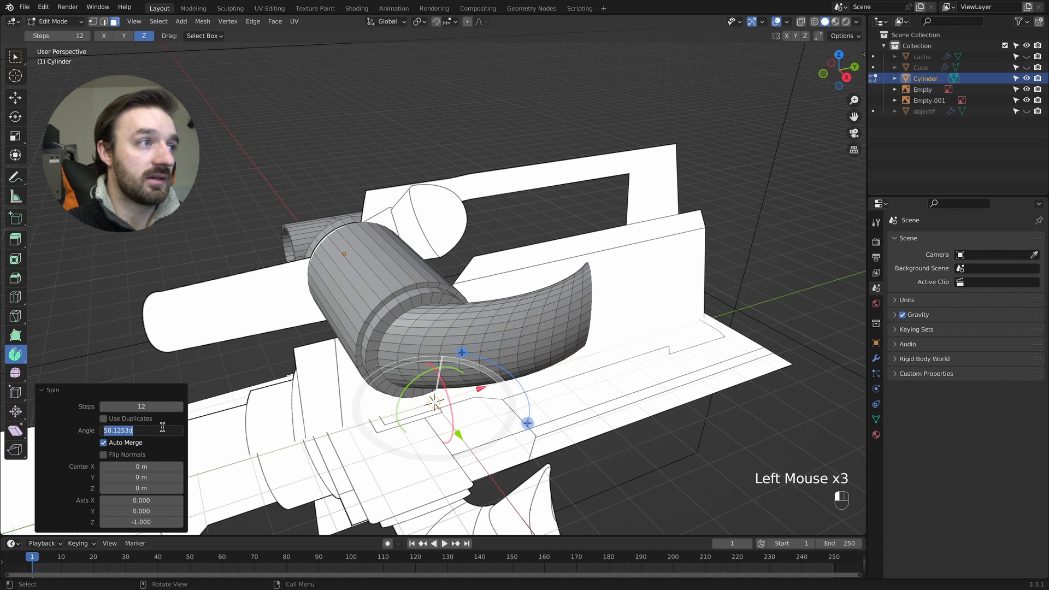
# - Set the spin's angle to 90° and its steps to 4
pyautogui.press('Return')
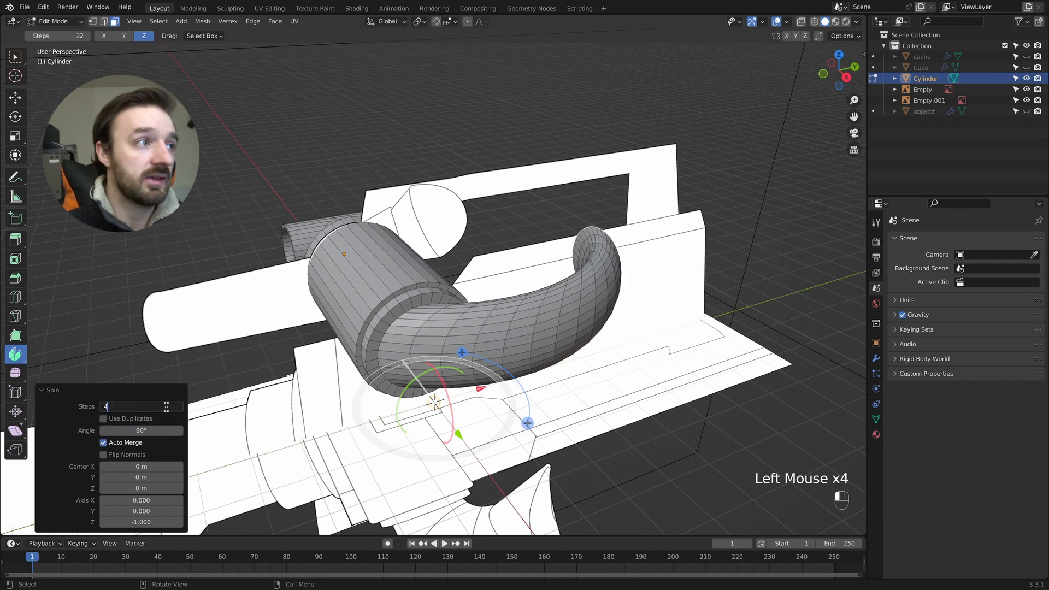
pyautogui.click(166, 407)
pyautogui.write('4')
pyautogui.press('Return')
# - Shift the spin centre to X 2.36 m and Y -0.18 m to shape a tight elbow at the barrel end
pyautogui.moveTo(666, 375); pyautogui.dragTo(631, 381, button='middle')
pyautogui.keyDown('shift'); pyautogui.moveTo(318, 427); pyautogui.dragTo(365, 425, button='middle'); pyautogui.keyUp('shift')
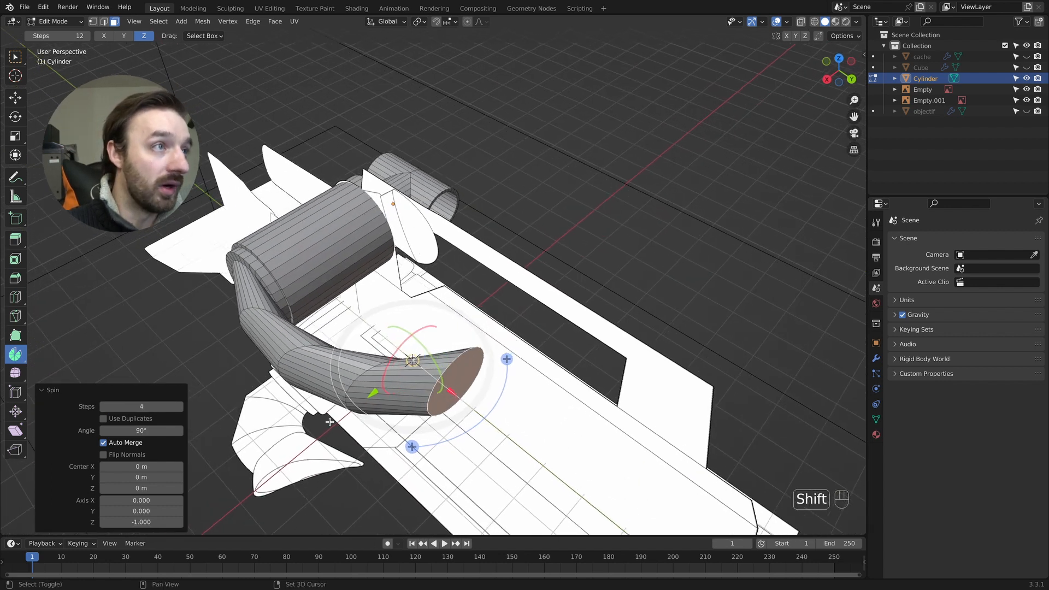
pyautogui.moveTo(141, 477); pyautogui.dragTo(247, 467)
pyautogui.moveTo(142, 477); pyautogui.dragTo(194, 477)
pyautogui.moveTo(305, 353); pyautogui.dragTo(341, 307, button='middle')
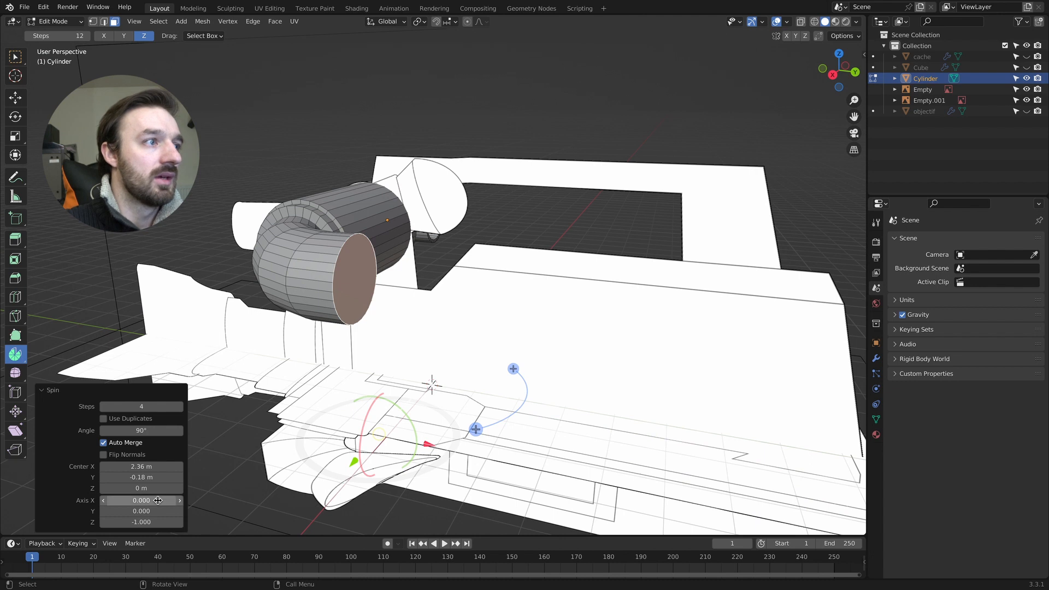
# - Tilt the spin axis with a Y value of 0.180 and set the spin centre to X 2.28 m, Y 1 m
pyautogui.moveTo(141, 511); pyautogui.dragTo(209, 477)
pyautogui.moveTo(141, 465); pyautogui.dragTo(139, 477)
pyautogui.moveTo(282, 385); pyautogui.dragTo(279, 384, button='middle')
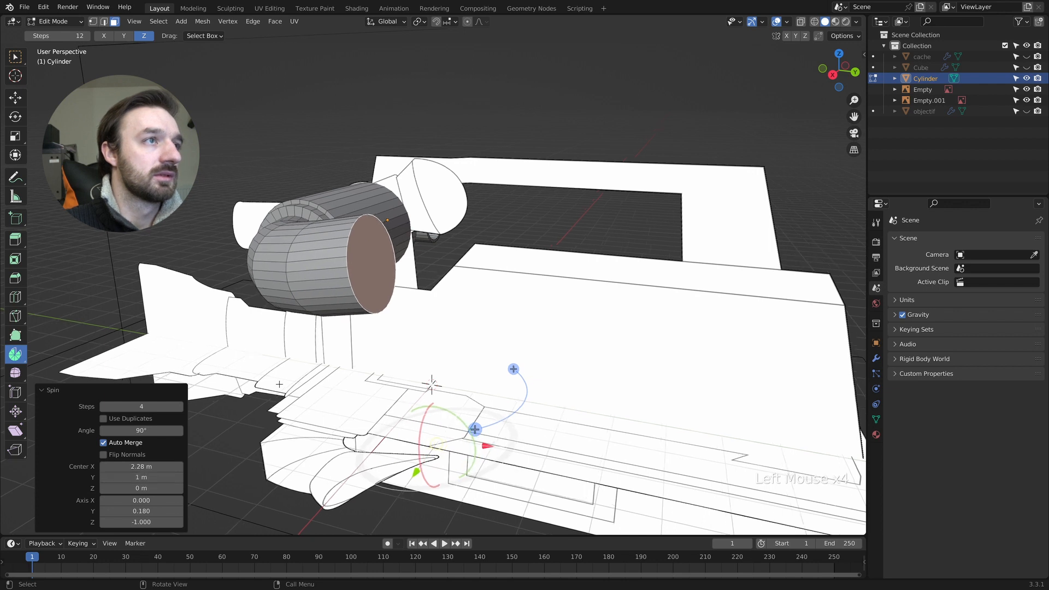
# - Match the elbow to the side reference by setting the spin axis Y to 0.440 and the centre Y to 0.74 m
pyautogui.press('KP_3')
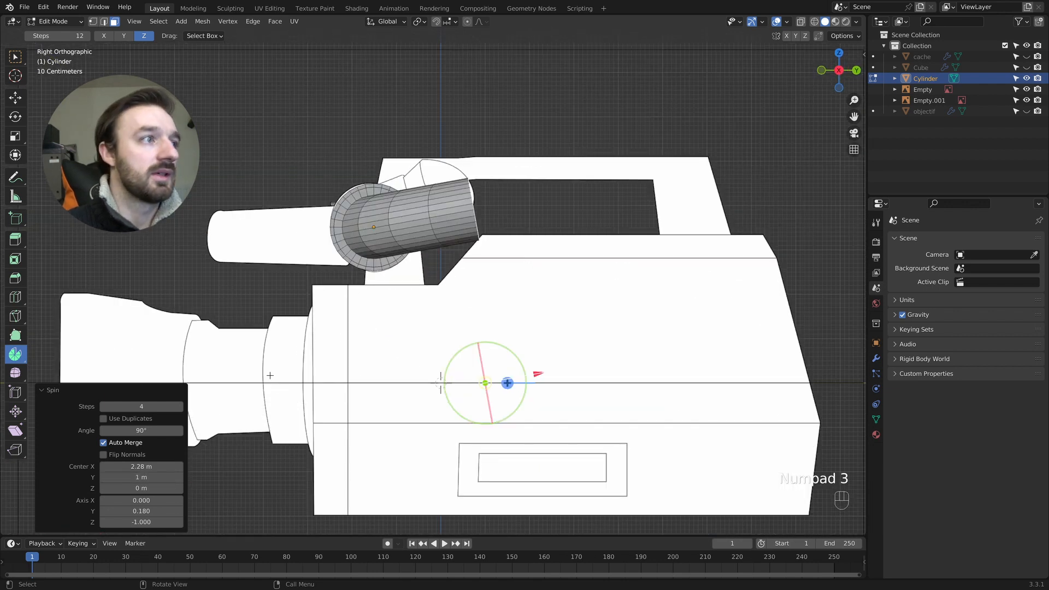
pyautogui.moveTo(168, 507); pyautogui.dragTo(189, 510)
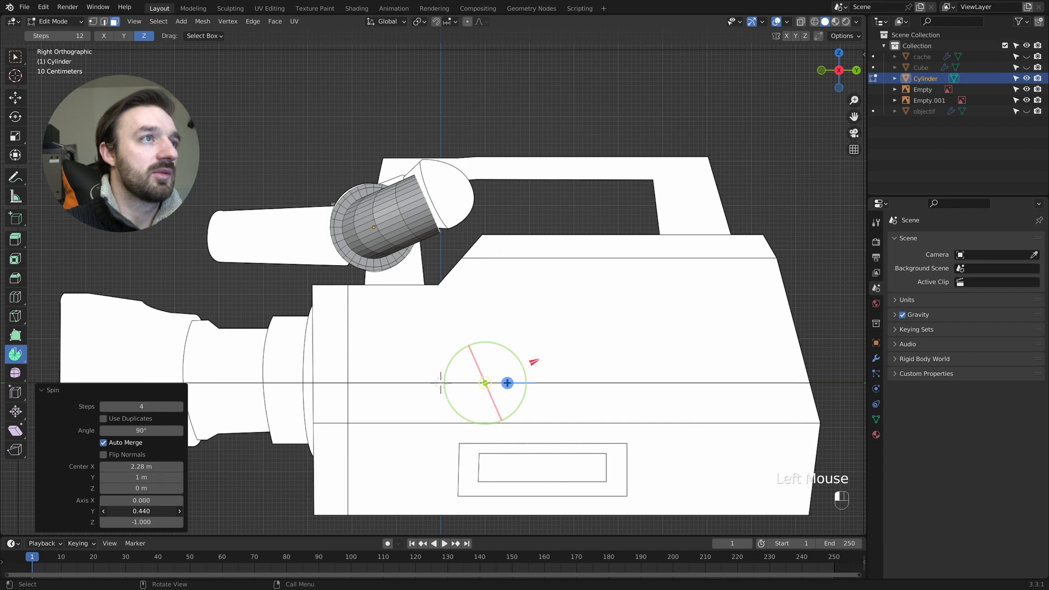
pyautogui.moveTo(141, 477); pyautogui.dragTo(131, 477)
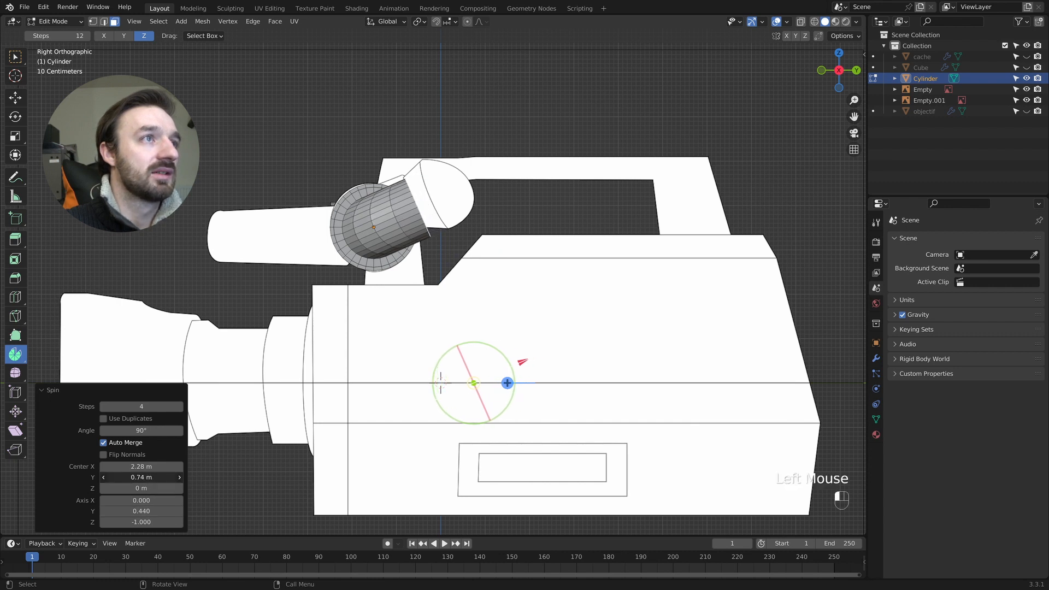
pyautogui.moveTo(451, 359); pyautogui.dragTo(442, 363, button='middle')
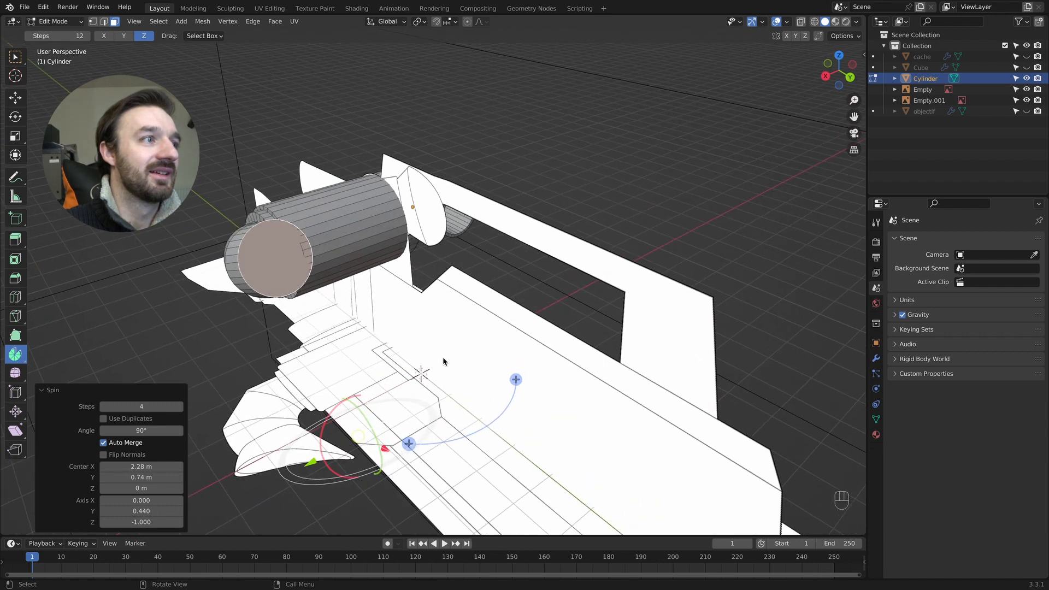
# - Refine the elbow's bend with a spin centre of about X 2.3 m and Y 1.46 m, checking it against the side reference
pyautogui.moveTo(147, 466); pyautogui.dragTo(160, 466)
pyautogui.moveTo(244, 383); pyautogui.dragTo(226, 402, button='middle')
pyautogui.moveTo(141, 477)
pyautogui.mouseDown()
pyautogui.moveTo(159, 477)
pyautogui.moveTo(137, 466)
pyautogui.mouseUp()
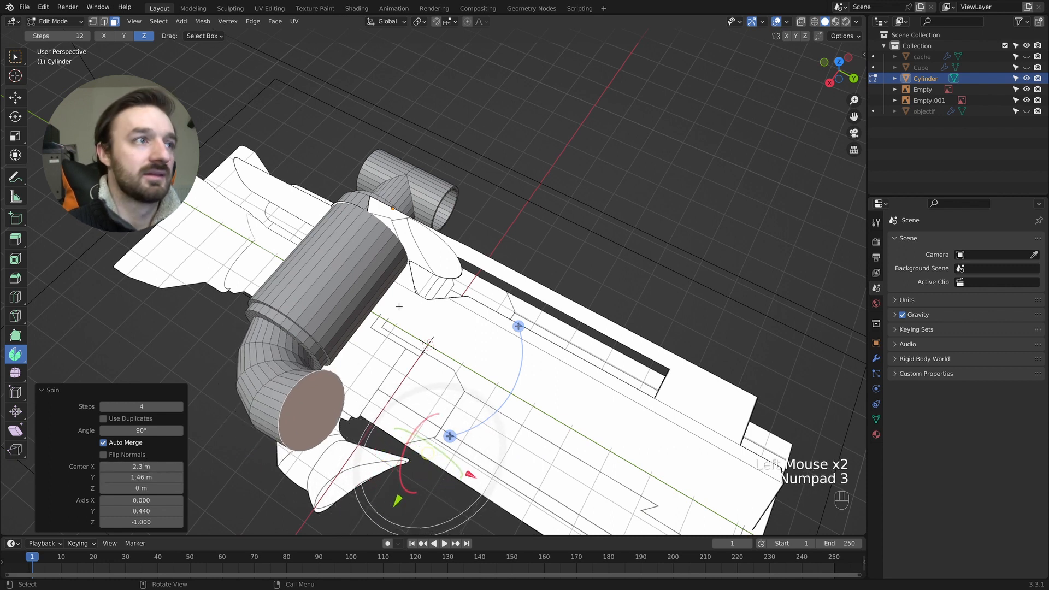
pyautogui.press('KP_3')
pyautogui.moveTo(147, 466); pyautogui.dragTo(143, 466)
pyautogui.moveTo(448, 290); pyautogui.dragTo(443, 299, button='middle')
pyautogui.press('Tab')
pyautogui.press('Tab')
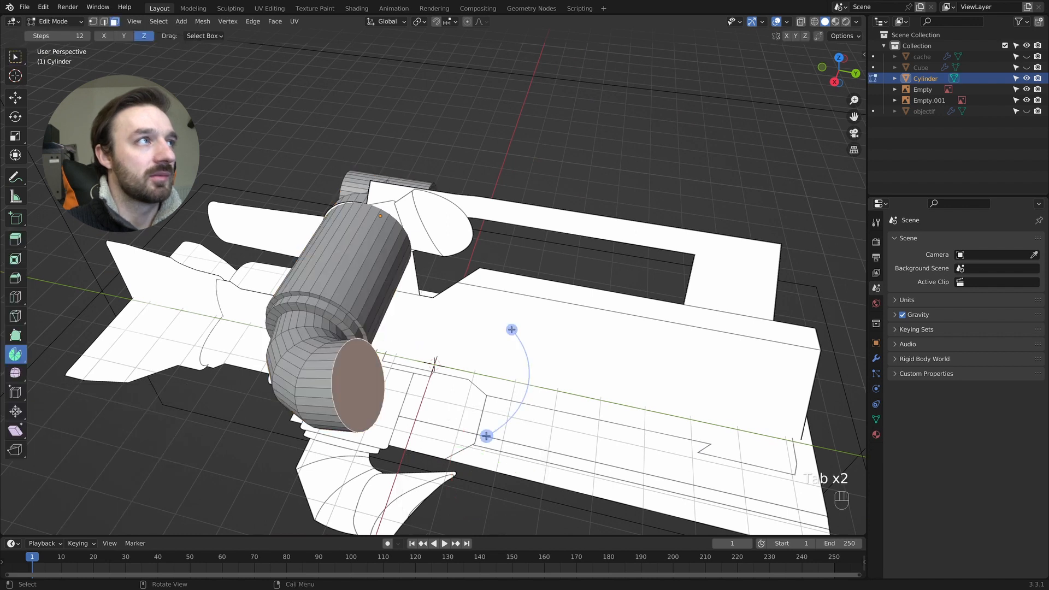
# - Return to the Select Box tool, pick an edge on the elbow's end rim in edge mode and enable proportional editing
pyautogui.click(15, 57)
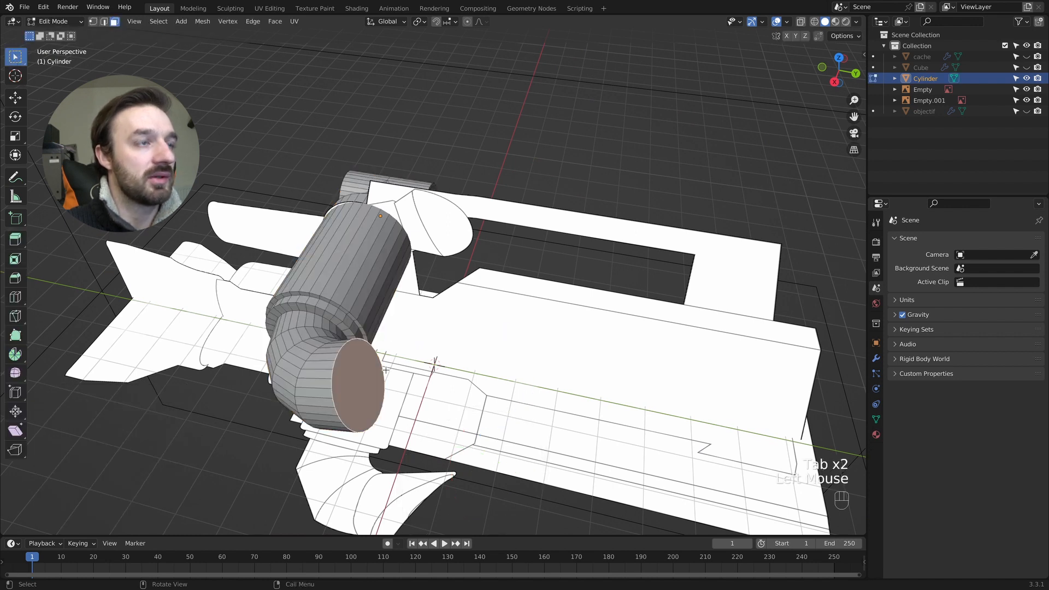
pyautogui.press('2')
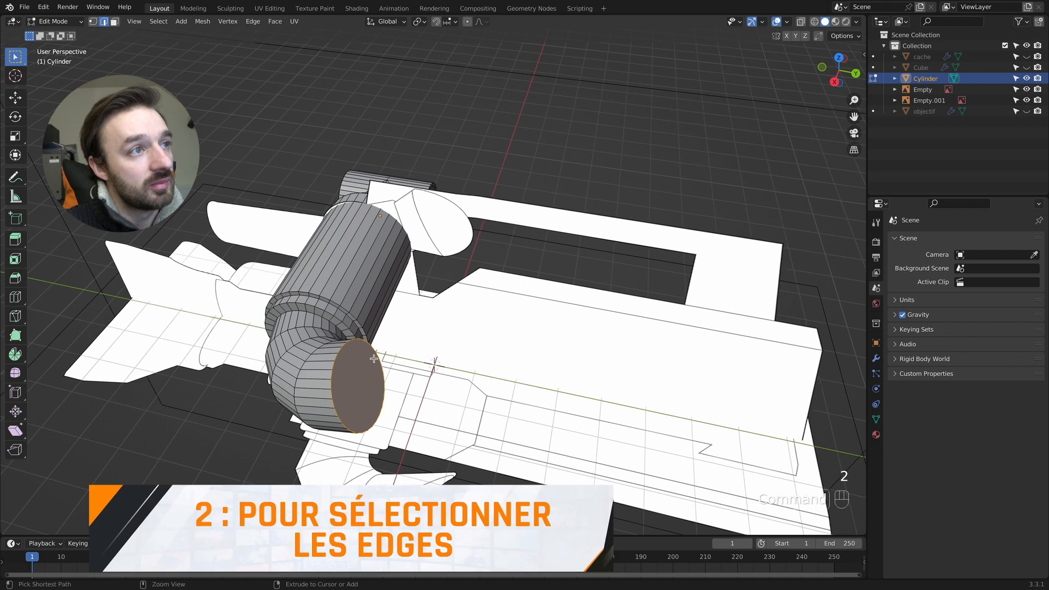
pyautogui.scroll(2, 361, 413)
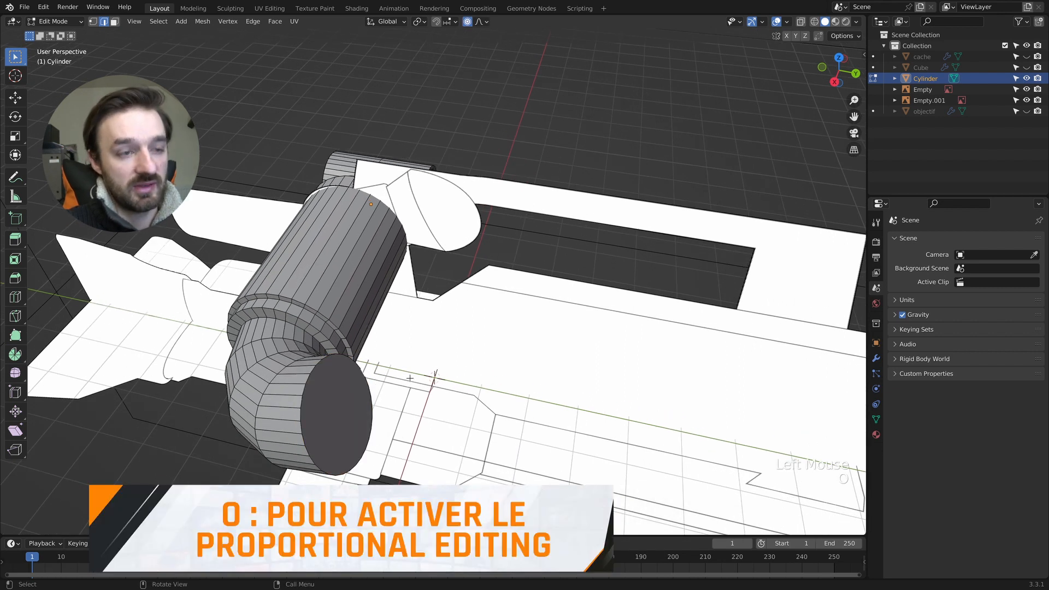
# - Try to stretch the elbow's end rim outward by moving one edge with proportional editing, and undo it
pyautogui.press('g')
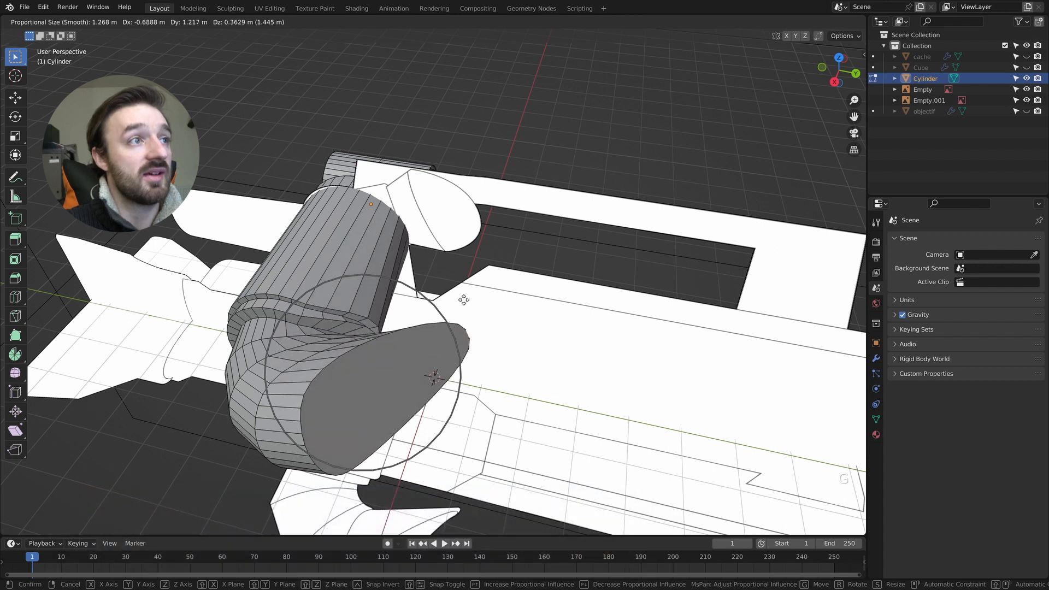
pyautogui.click(336, 451)
pyautogui.press('super+z')
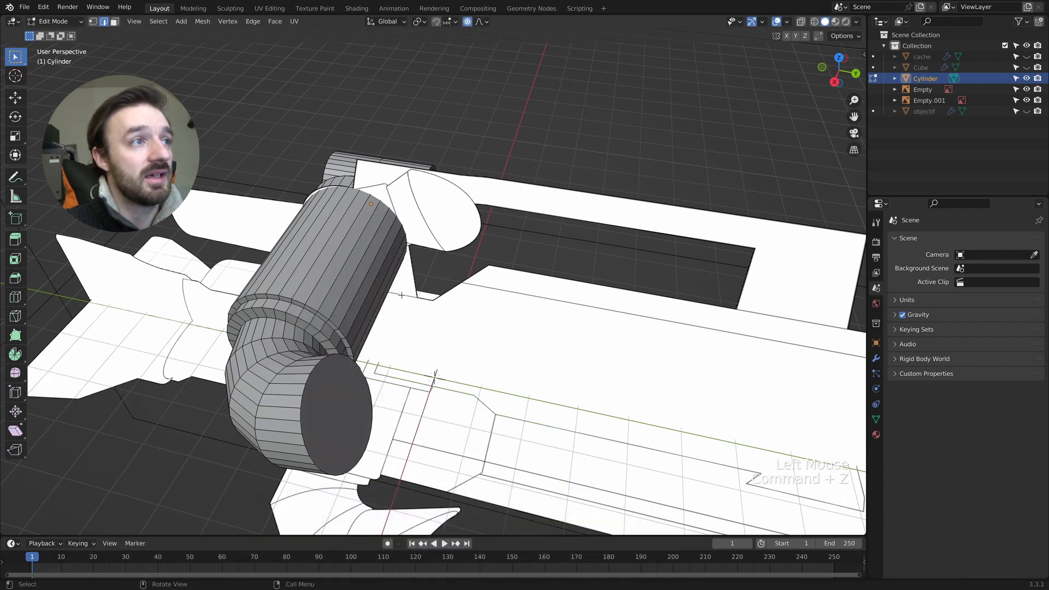
pyautogui.press('super+z')
pyautogui.press('super+z')
# - Select a face on the crosspiece and grow the selection across the barrel to the start of the elbow
pyautogui.moveTo(389, 299); pyautogui.dragTo(401, 292, button='middle')
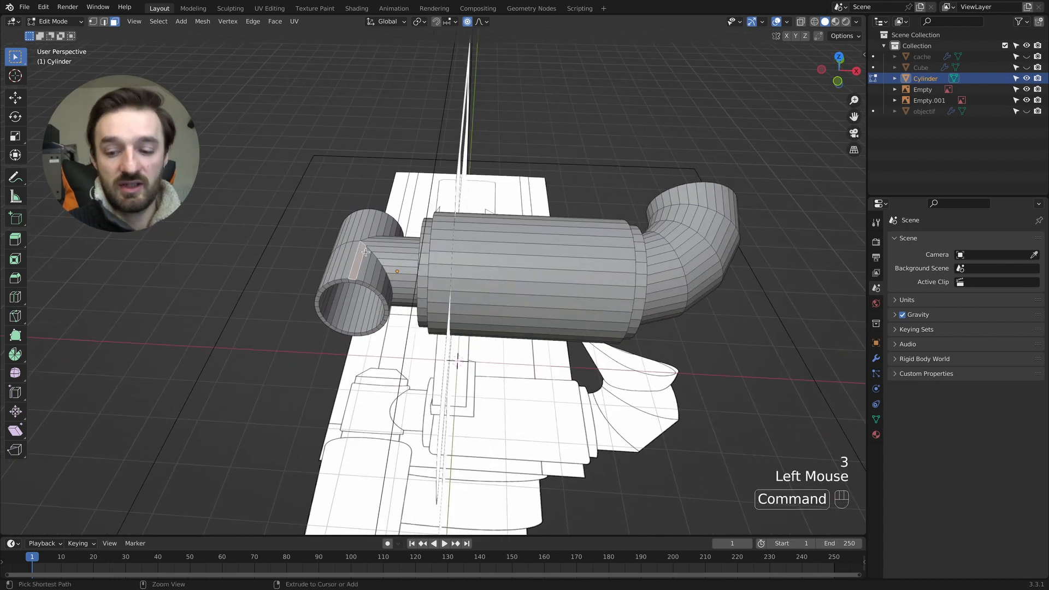
pyautogui.press('super+KP_Add')
pyautogui.press('super+KP_Add')
pyautogui.press('super+KP_Add')
pyautogui.press('super+KP_Add')
pyautogui.press('super+KP_Add')
pyautogui.press('super+KP_Add')
pyautogui.press('super+KP_Add')
pyautogui.press('super+KP_Add')
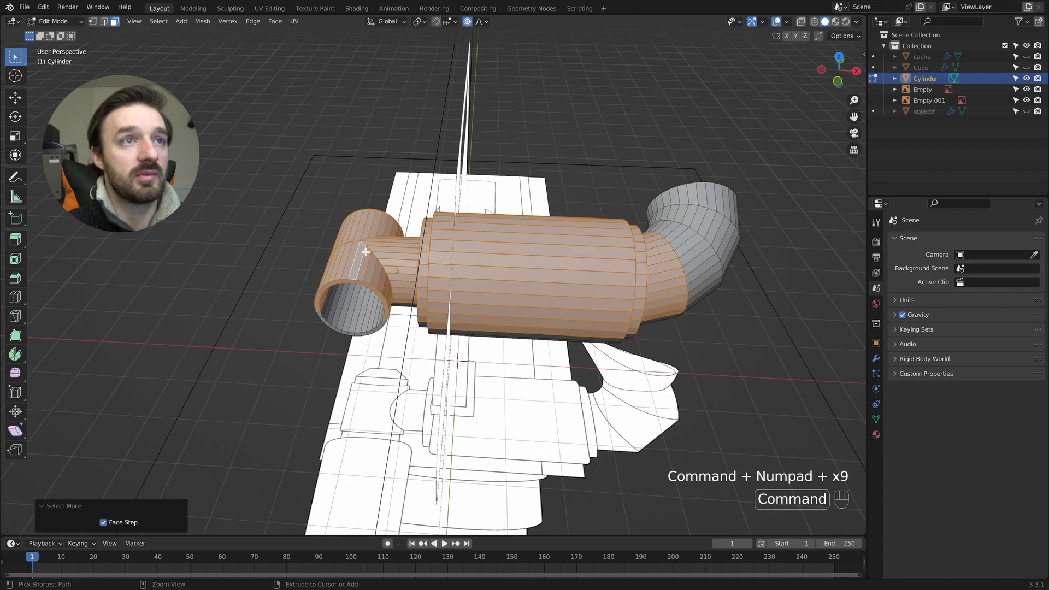
# - Extend the face selection to the crosspiece's inner bore and the remaining body faces, inspecting the part from several sides
pyautogui.moveTo(368, 243); pyautogui.dragTo(356, 211, button='middle')
pyautogui.moveTo(435, 276); pyautogui.dragTo(358, 214, button='middle')
pyautogui.keyDown('shift'); pyautogui.moveTo(302, 77); pyautogui.dragTo(431, 244); pyautogui.keyUp('shift')
pyautogui.moveTo(442, 218); pyautogui.dragTo(441, 288, button='middle')
pyautogui.keyDown('shift'); pyautogui.moveTo(595, 160); pyautogui.dragTo(444, 309); pyautogui.keyUp('shift')
pyautogui.moveTo(444, 309); pyautogui.dragTo(450, 307, button='middle')
pyautogui.keyDown('shift'); pyautogui.moveTo(516, 170); pyautogui.dragTo(402, 321); pyautogui.keyUp('shift')
pyautogui.moveTo(403, 320)
pyautogui.mouseDown(button='middle')
pyautogui.moveTo(392, 323)
pyautogui.moveTo(394, 313)
pyautogui.mouseUp(button='middle')
pyautogui.keyDown('shift'); pyautogui.moveTo(393, 204); pyautogui.dragTo(295, 300); pyautogui.keyUp('shift')
pyautogui.click(304, 295)
pyautogui.moveTo(295, 300); pyautogui.dragTo(345, 236, button='middle')
pyautogui.press('super+z')
pyautogui.keyDown('shift'); pyautogui.moveTo(424, 193); pyautogui.dragTo(363, 308); pyautogui.keyUp('shift')
# - Hide both reference images to leave only the viewfinder part visible
pyautogui.click(1026, 100)
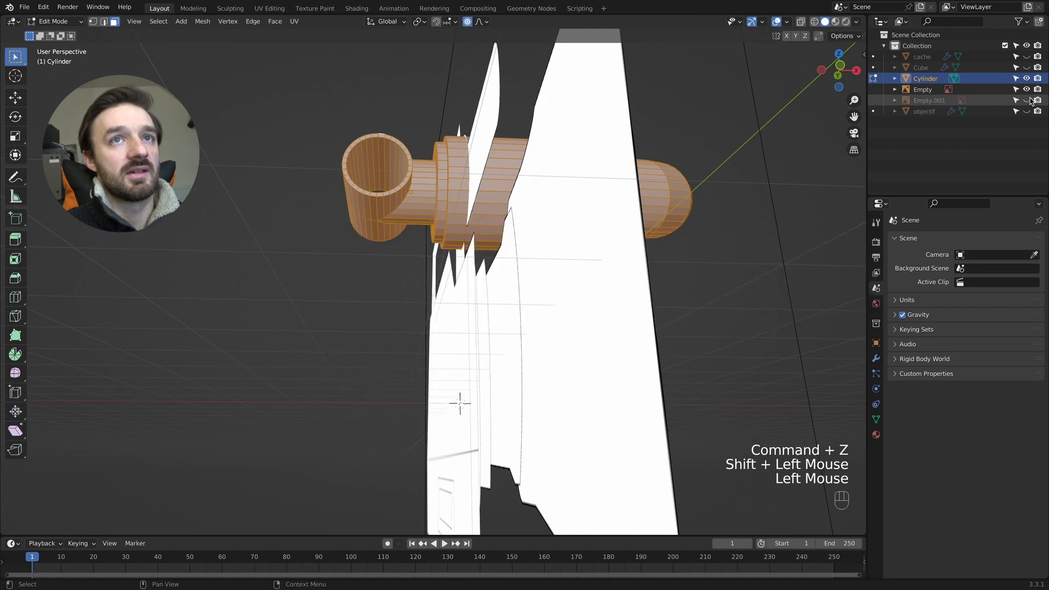
pyautogui.click(1026, 89)
pyautogui.moveTo(552, 218); pyautogui.dragTo(577, 196, button='middle')
# - Add the elbow's last face ring to the selection and hide the selected faces, isolating the end face
pyautogui.keyDown('alt'); pyautogui.keyDown('shift'); pyautogui.click(354, 381); pyautogui.keyUp('shift'); pyautogui.keyUp('alt')
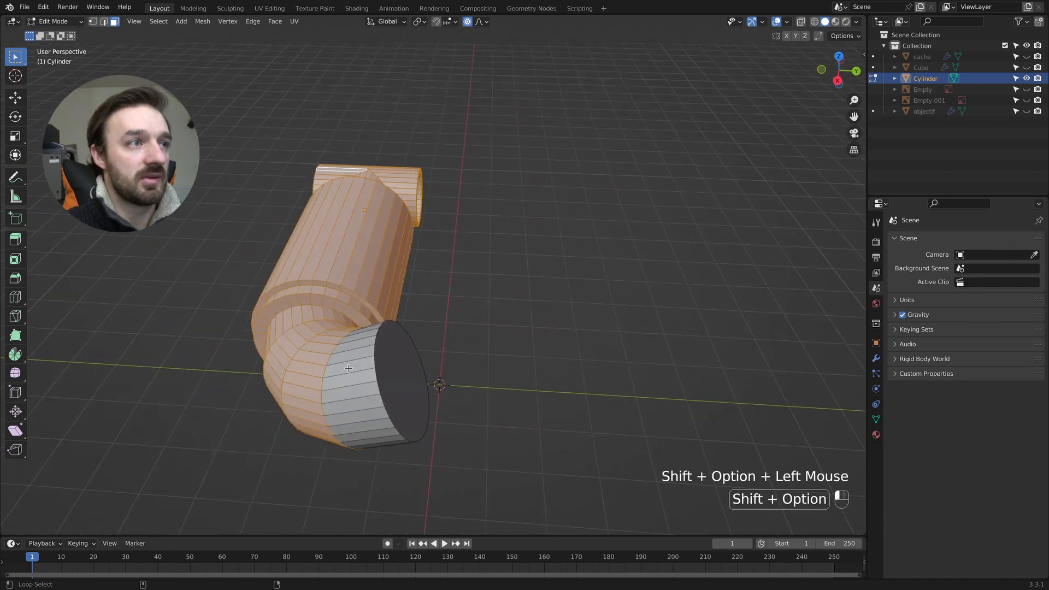
pyautogui.moveTo(350, 371); pyautogui.dragTo(377, 364, button='middle')
pyautogui.press('h')
# - Switch to edge selection on the isolated end face and show both reference images again in the side view
pyautogui.press('Tab')
pyautogui.press('Tab')
pyautogui.press('2')
pyautogui.moveTo(424, 307); pyautogui.dragTo(394, 306, button='middle')
pyautogui.press('Tab')
pyautogui.press('2')
pyautogui.press('Tab')
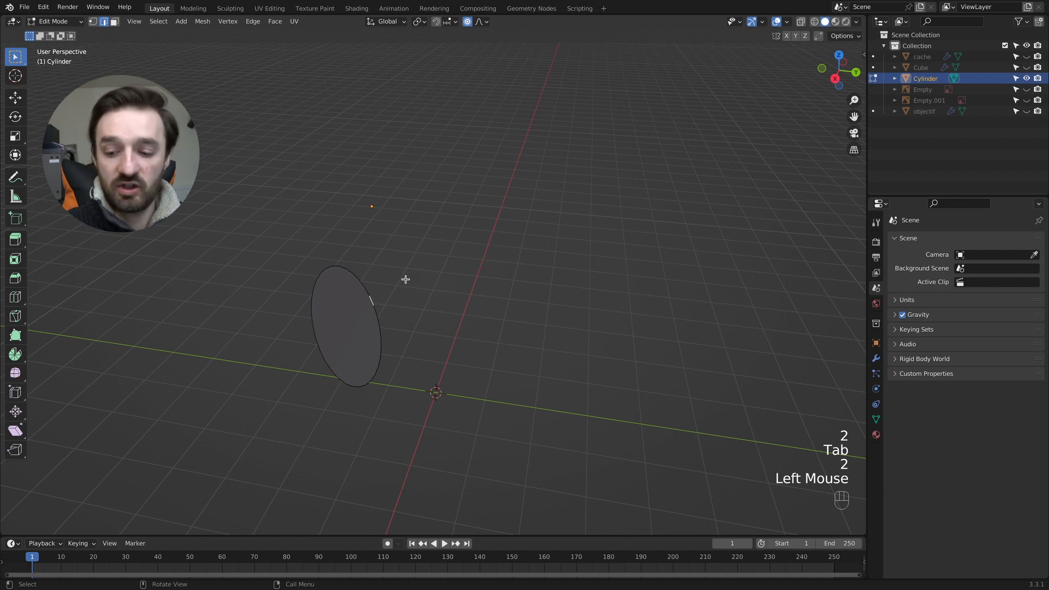
pyautogui.press('KP_3')
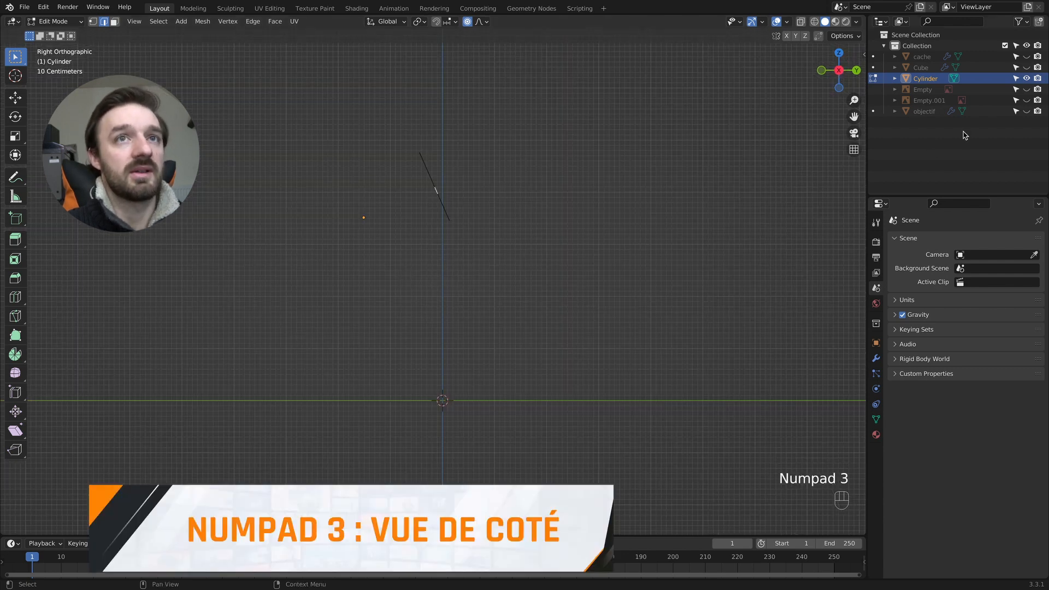
pyautogui.moveTo(1026, 100); pyautogui.dragTo(1027, 89)
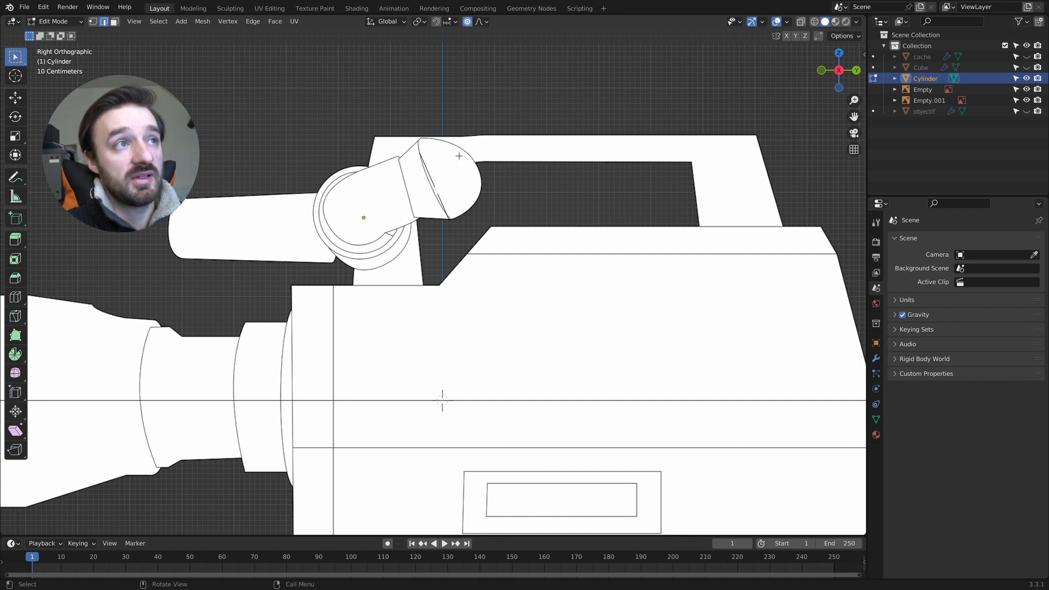
# - Move the end face's rim edge 0.90186 m in Y and 0.20973 m in Z with smooth proportional editing of size 1.354
pyautogui.doubleClick(433, 184)
pyautogui.press('g')
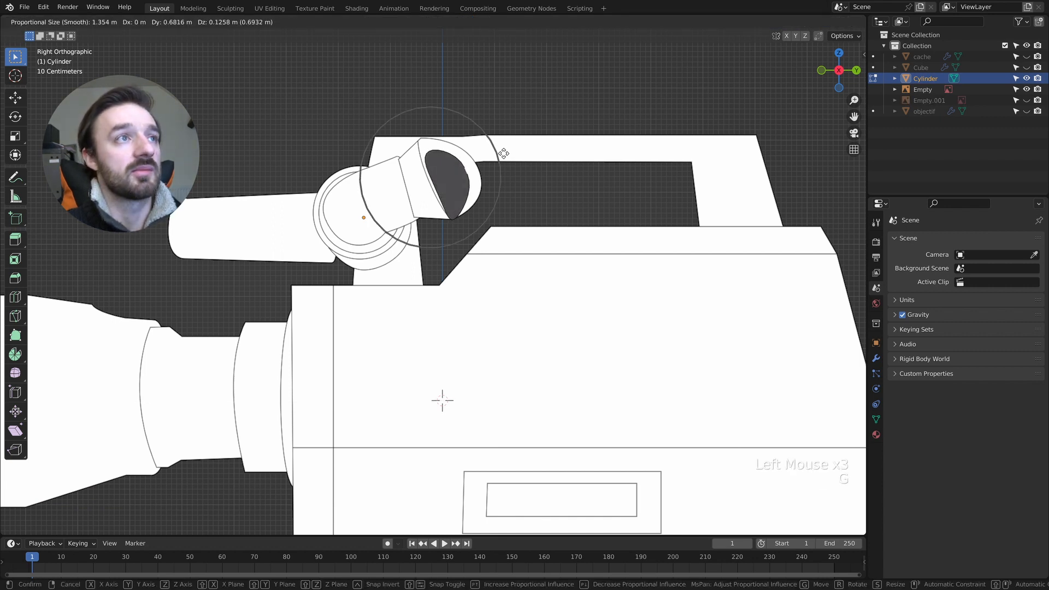
pyautogui.click(512, 150)
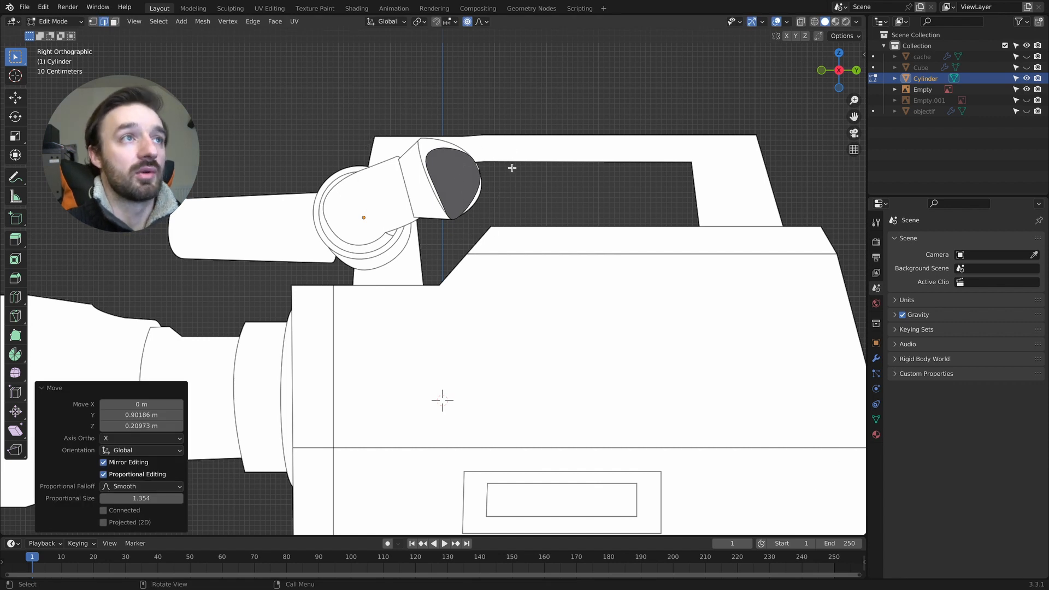
# - Show the second reference image again and reveal the hidden faces of the viewfinder part
pyautogui.moveTo(1027, 102); pyautogui.dragTo(1029, 108)
pyautogui.click(1028, 108)
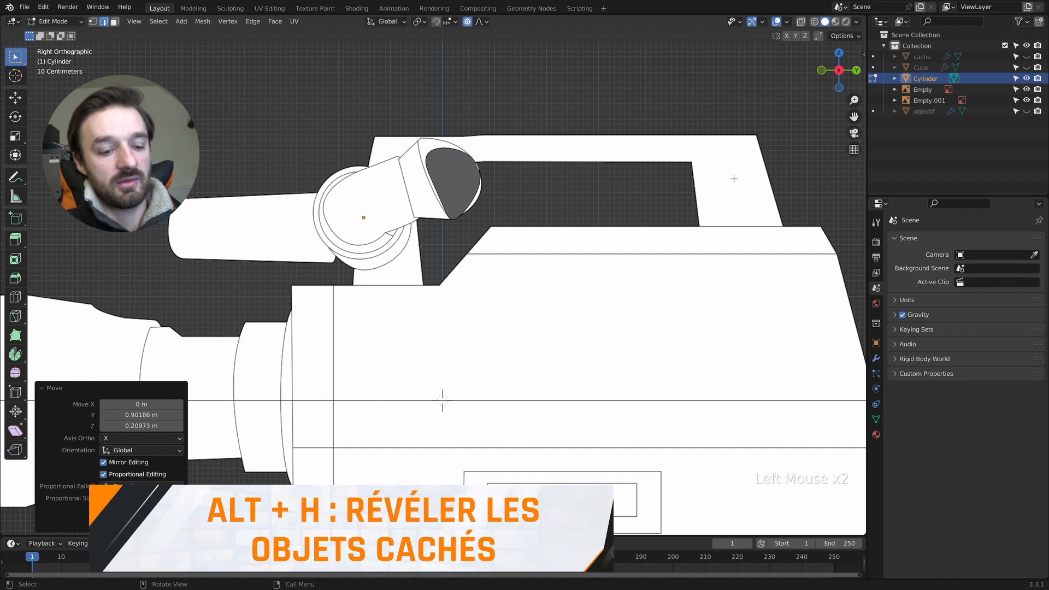
pyautogui.hotkey('alt', 'h')
pyautogui.press('Tab')
pyautogui.moveTo(513, 175)
pyautogui.mouseDown(button='middle')
pyautogui.moveTo(541, 163)
pyautogui.moveTo(512, 174)
pyautogui.moveTo(519, 191)
pyautogui.mouseUp(button='middle')
# - Inset the eyecup's end face by 0.2642 m and extrude the inset face inward to hollow the eyecup
pyautogui.press('Tab')
pyautogui.press('3')
pyautogui.click(246, 318)
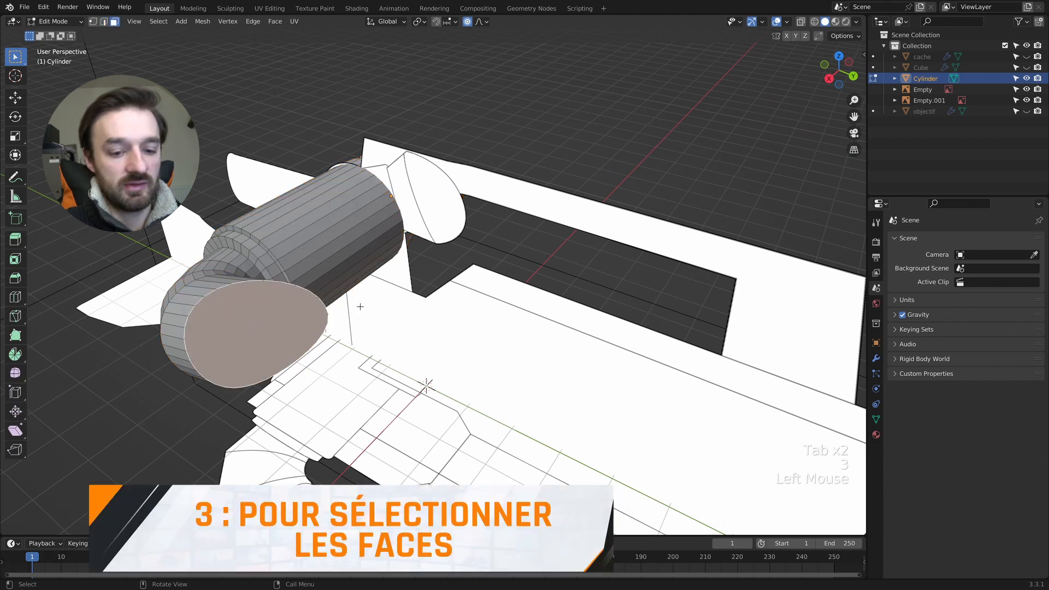
pyautogui.press('i')
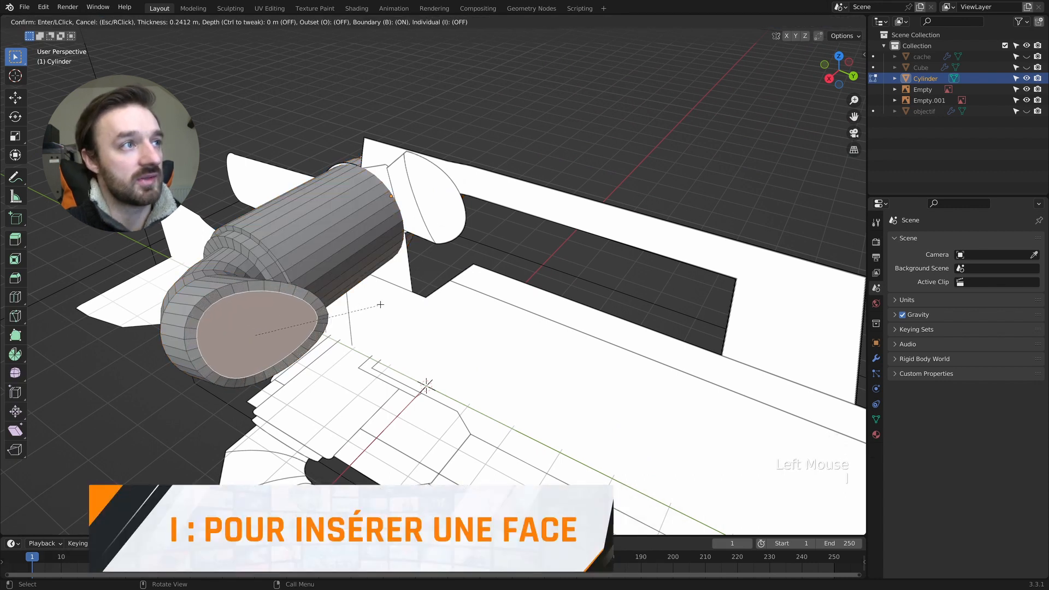
pyautogui.click(380, 304)
pyautogui.press('e')
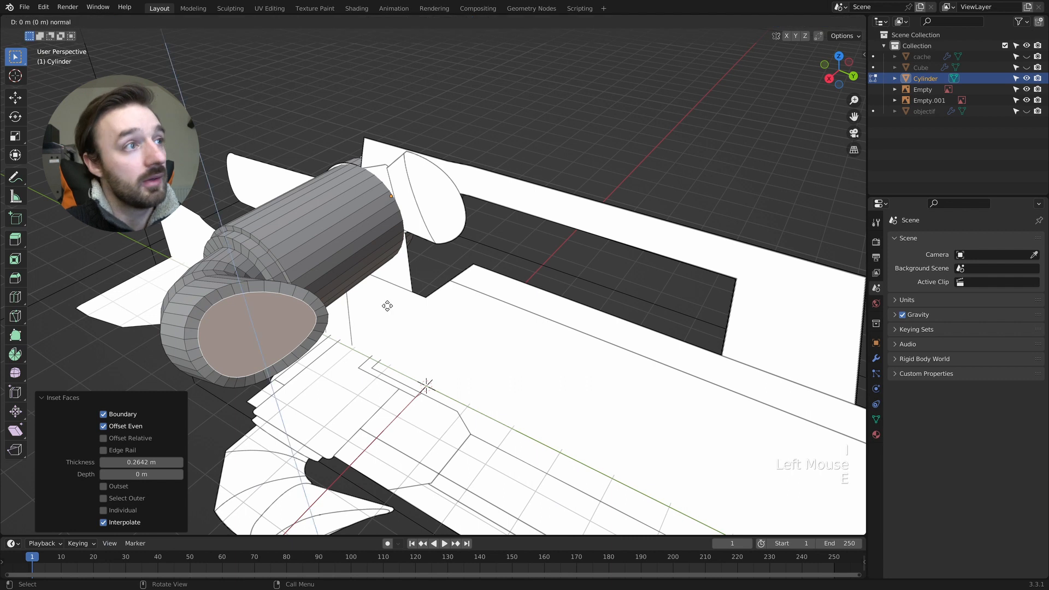
pyautogui.click(319, 300)
pyautogui.press('g')
pyautogui.click(305, 314)
pyautogui.press('super+z')
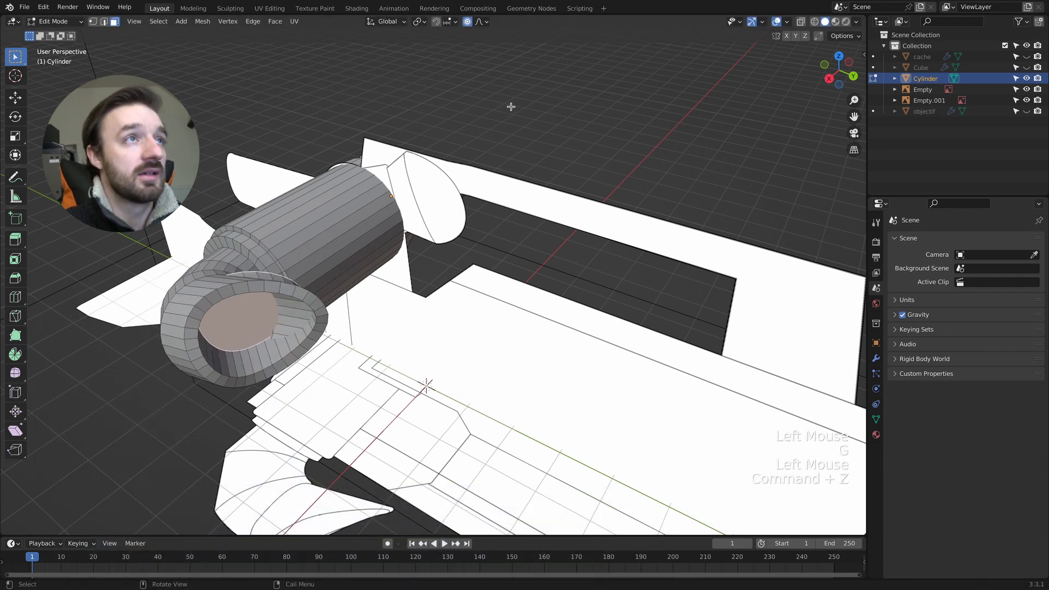
# - Turn off proportional editing, then reposition and scale the recessed face inside the eyecup
pyautogui.click(467, 23)
pyautogui.press('g')
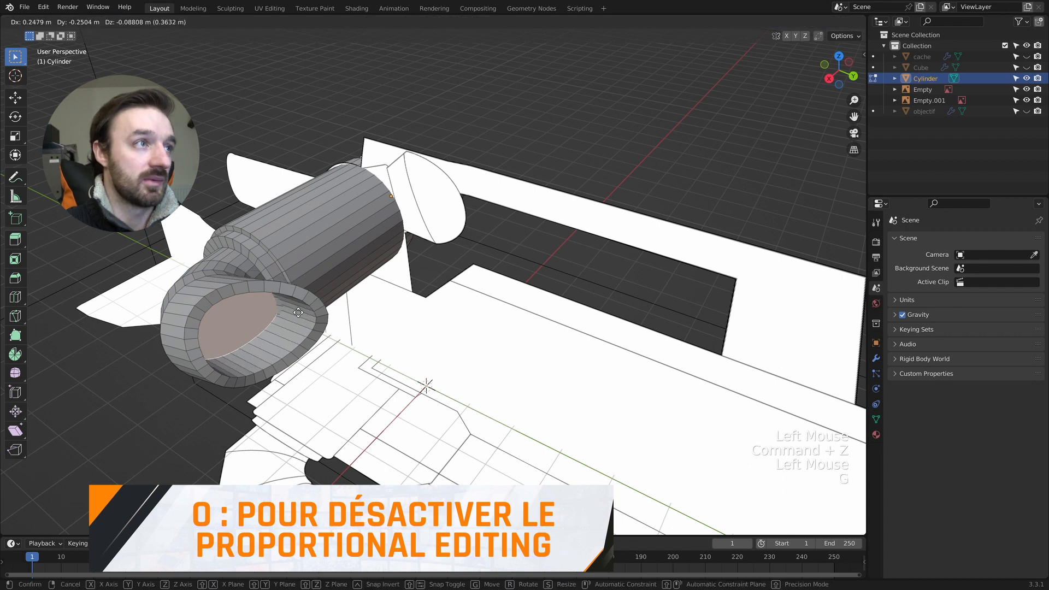
pyautogui.click(336, 309)
pyautogui.press('s')
pyautogui.click(331, 311)
pyautogui.moveTo(331, 310); pyautogui.dragTo(350, 306, button='middle')
pyautogui.press('s')
pyautogui.click(344, 308)
pyautogui.press('Tab')
pyautogui.press('Tab')
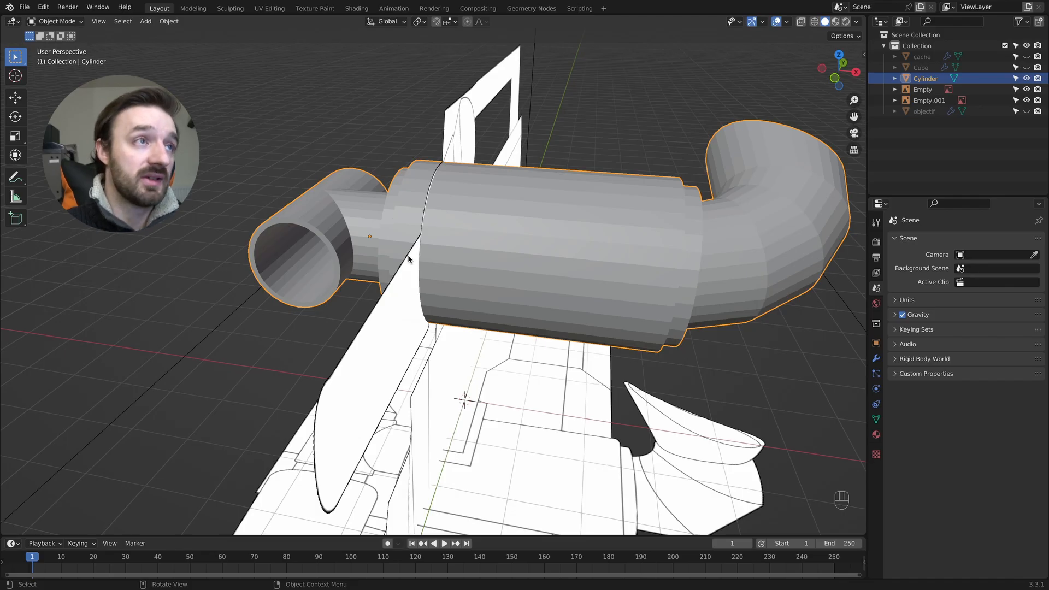
# - Add a level 1 subdivision to the viewfinder part and turn off the modifier's viewport display
pyautogui.moveTo(392, 249); pyautogui.dragTo(391, 257, button='middle')
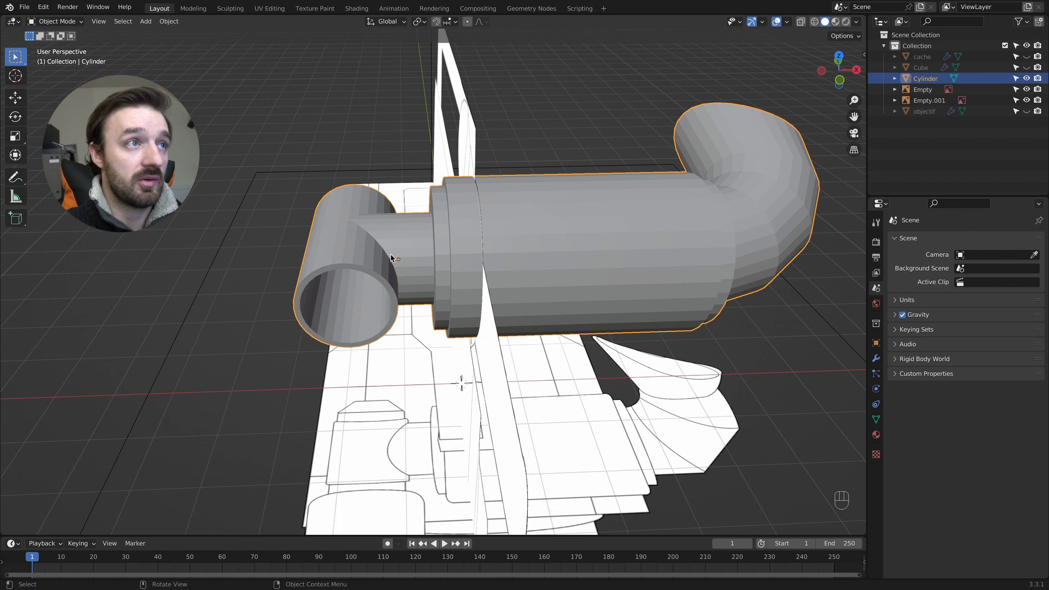
pyautogui.hotkey('ctrl', '1')
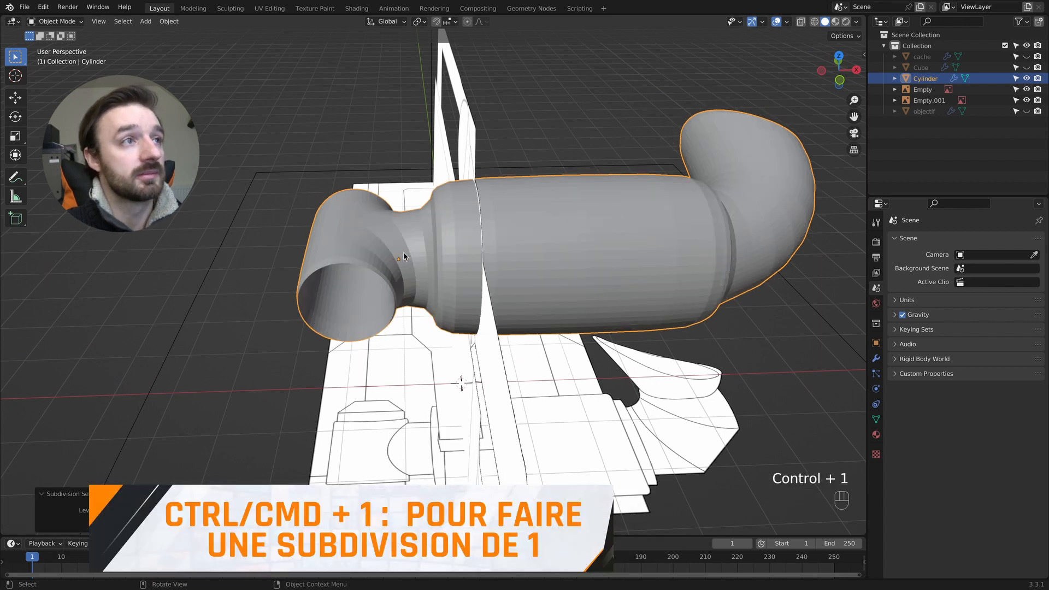
pyautogui.moveTo(399, 254); pyautogui.dragTo(435, 252, button='middle')
pyautogui.click(876, 359)
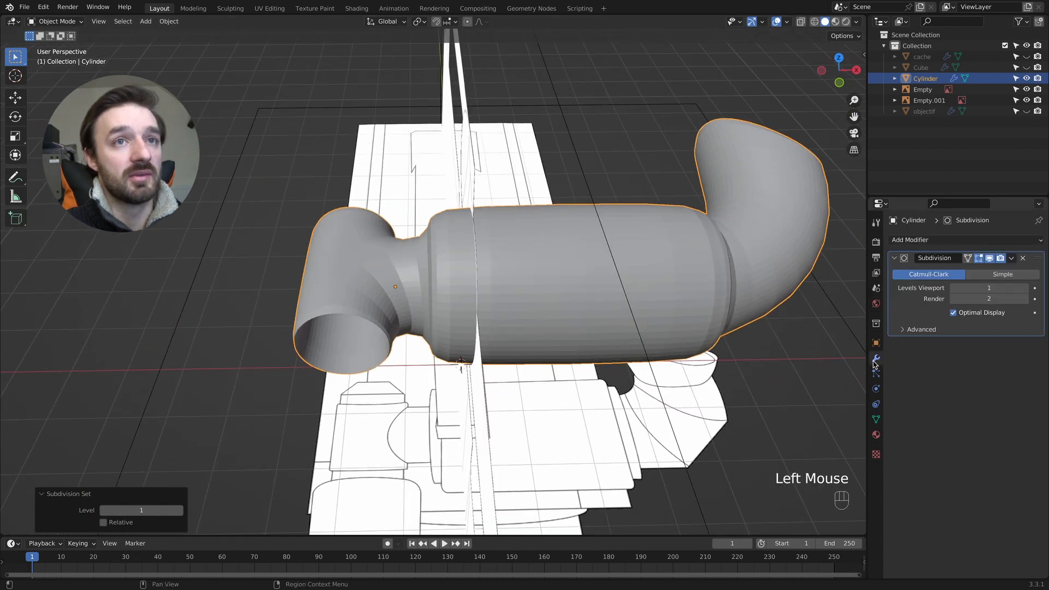
pyautogui.click(990, 259)
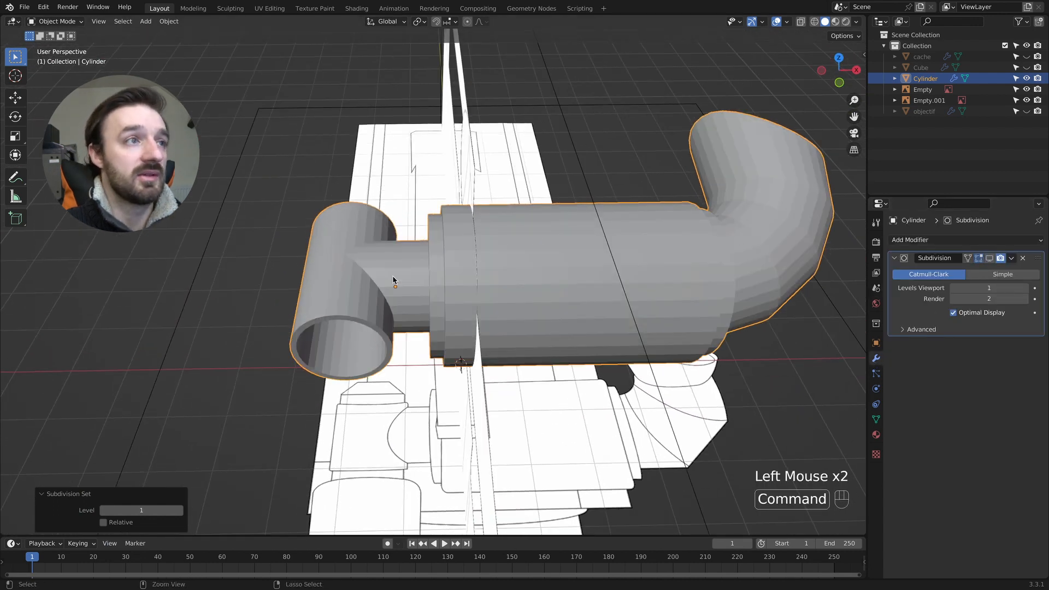
# - Select the edge loops at the small tube's rims, its junction, the stepped collars and the eyecup rim
pyautogui.scroll(2, 393, 280)
pyautogui.moveTo(352, 284); pyautogui.dragTo(321, 263, button='middle')
pyautogui.press('Tab')
pyautogui.keyDown('alt'); pyautogui.keyDown('shift'); pyautogui.click(313, 205); pyautogui.keyUp('shift'); pyautogui.keyUp('alt')
pyautogui.keyDown('alt'); pyautogui.keyDown('shift'); pyautogui.click(314, 206); pyautogui.keyUp('shift'); pyautogui.keyUp('alt')
pyautogui.keyDown('alt'); pyautogui.keyDown('shift'); pyautogui.click(312, 213); pyautogui.keyUp('shift'); pyautogui.keyUp('alt')
pyautogui.moveTo(303, 199); pyautogui.dragTo(510, 184, button='middle')
pyautogui.keyDown('alt'); pyautogui.keyDown('shift'); pyautogui.click(386, 268); pyautogui.keyUp('shift'); pyautogui.keyUp('alt')
pyautogui.keyDown('alt'); pyautogui.keyDown('shift'); pyautogui.click(362, 248); pyautogui.keyUp('shift'); pyautogui.keyUp('alt')
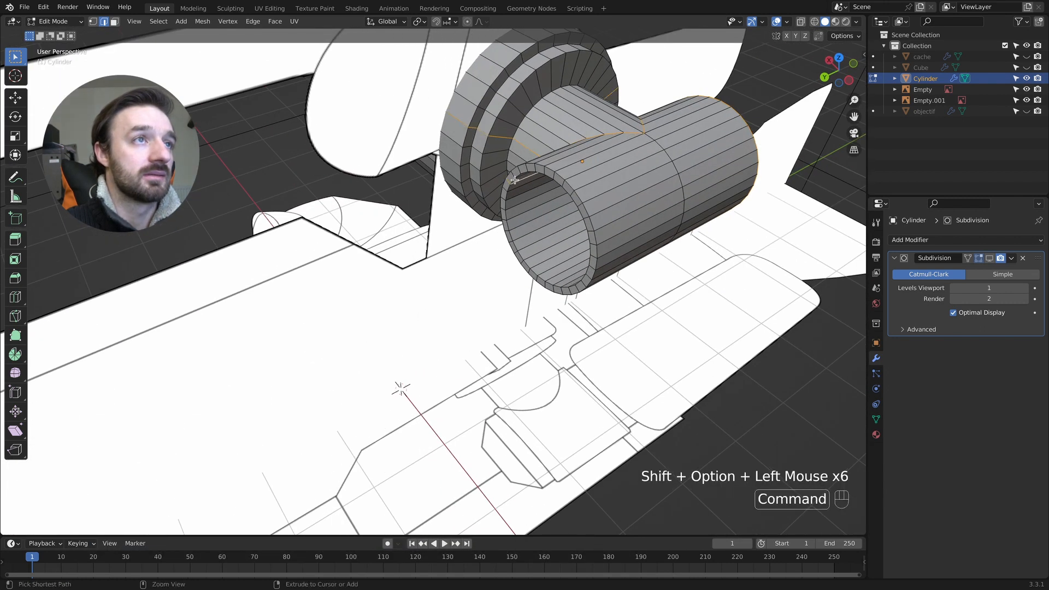
pyautogui.press('super+z')
pyautogui.keyDown('alt'); pyautogui.keyDown('shift'); pyautogui.click(516, 172); pyautogui.keyUp('shift'); pyautogui.keyUp('alt')
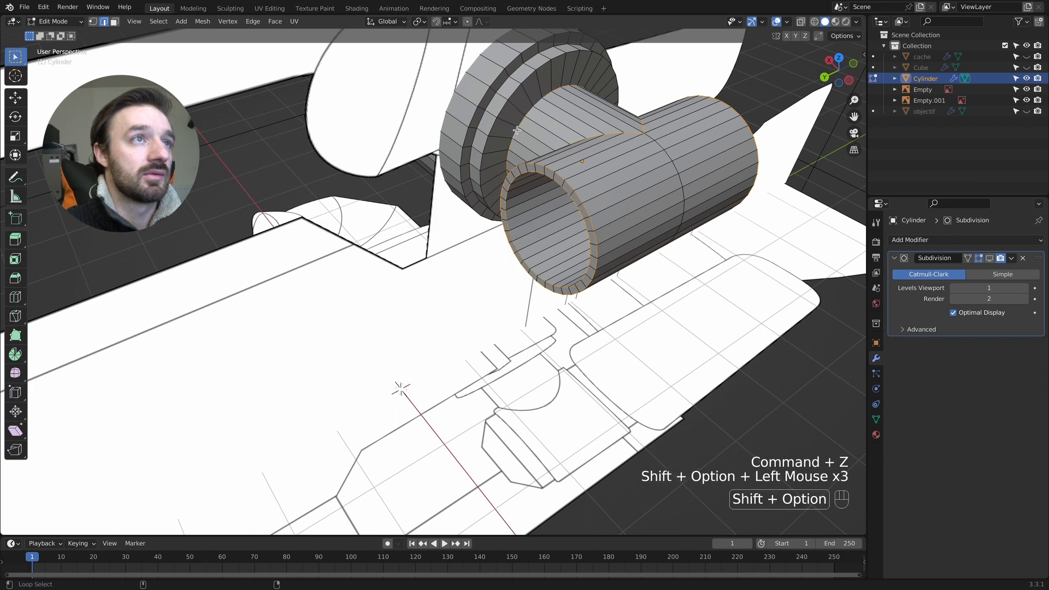
pyautogui.keyDown('alt'); pyautogui.keyDown('shift'); pyautogui.click(483, 96); pyautogui.keyUp('shift'); pyautogui.keyUp('alt')
pyautogui.moveTo(483, 96); pyautogui.dragTo(259, 229, button='middle')
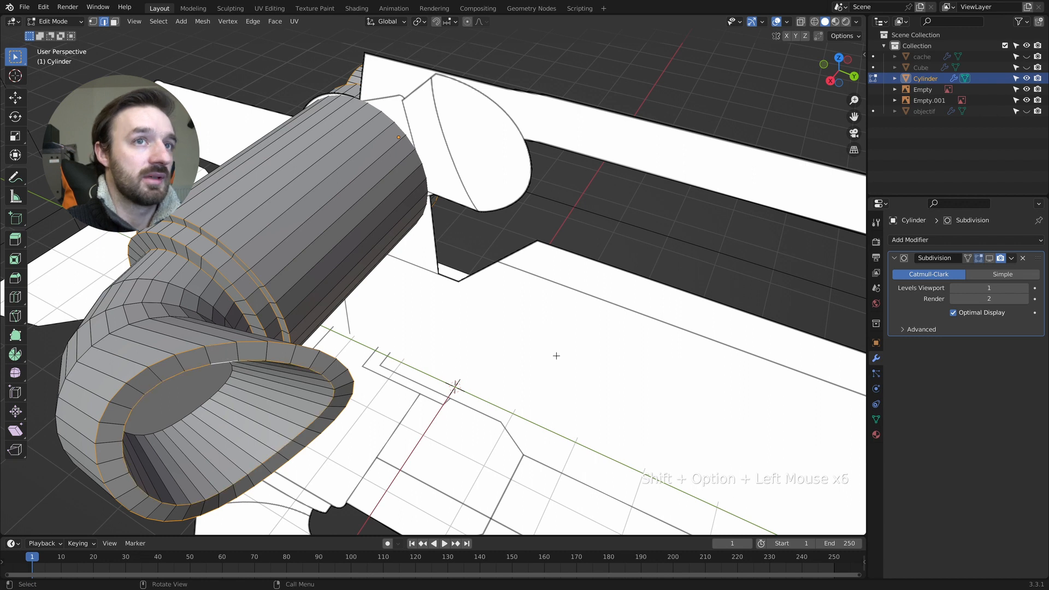
# - Preview the subdivision briefly and add the recessed eyecup face's outline to the edge selection
pyautogui.click(990, 257)
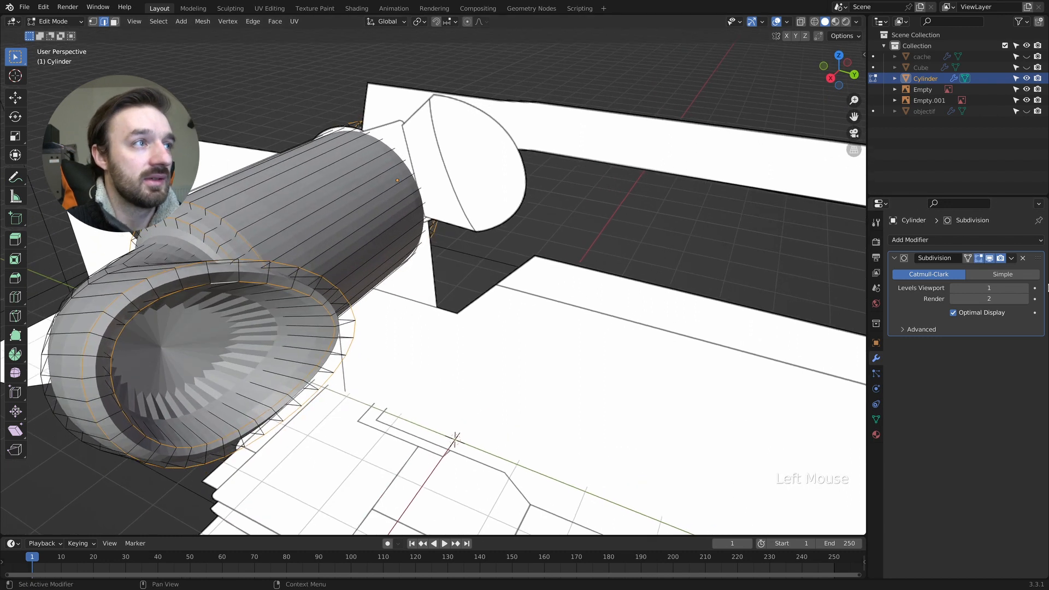
pyautogui.click(989, 258)
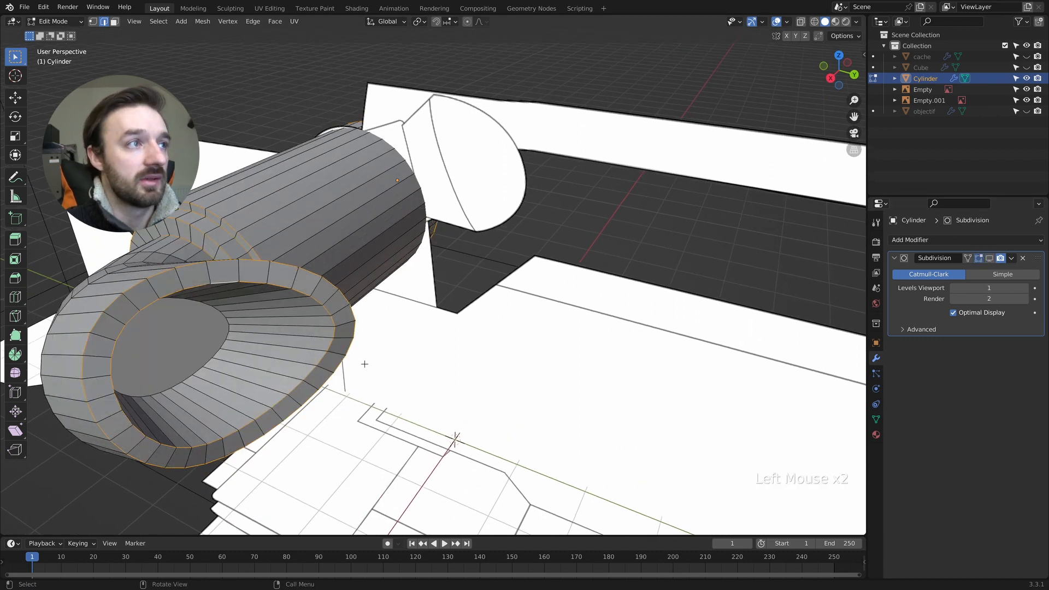
pyautogui.keyDown('alt'); pyautogui.keyDown('shift'); pyautogui.click(231, 328); pyautogui.keyUp('shift'); pyautogui.keyUp('alt')
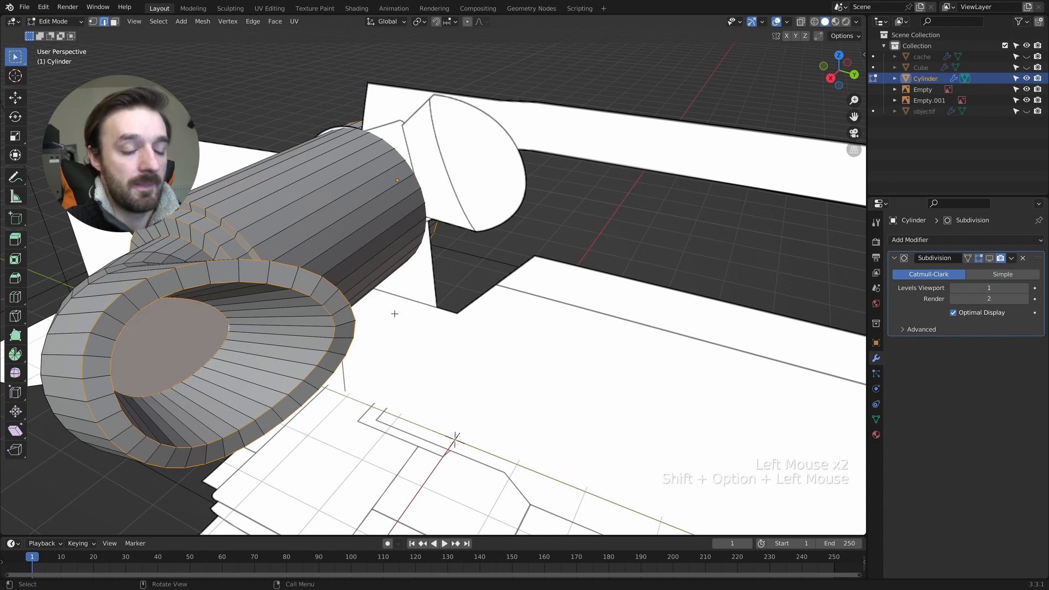
# - Bevel the selected edge loops with a width of 0.0897 m and 2 segments
pyautogui.hotkey('ctrl', 'b')
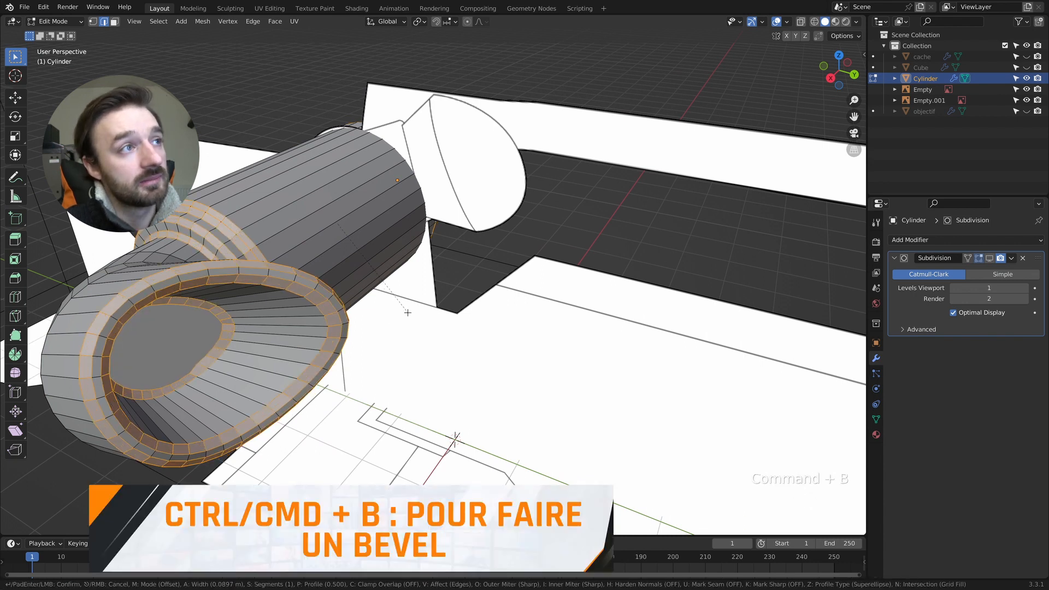
pyautogui.scroll(1, 408, 312)
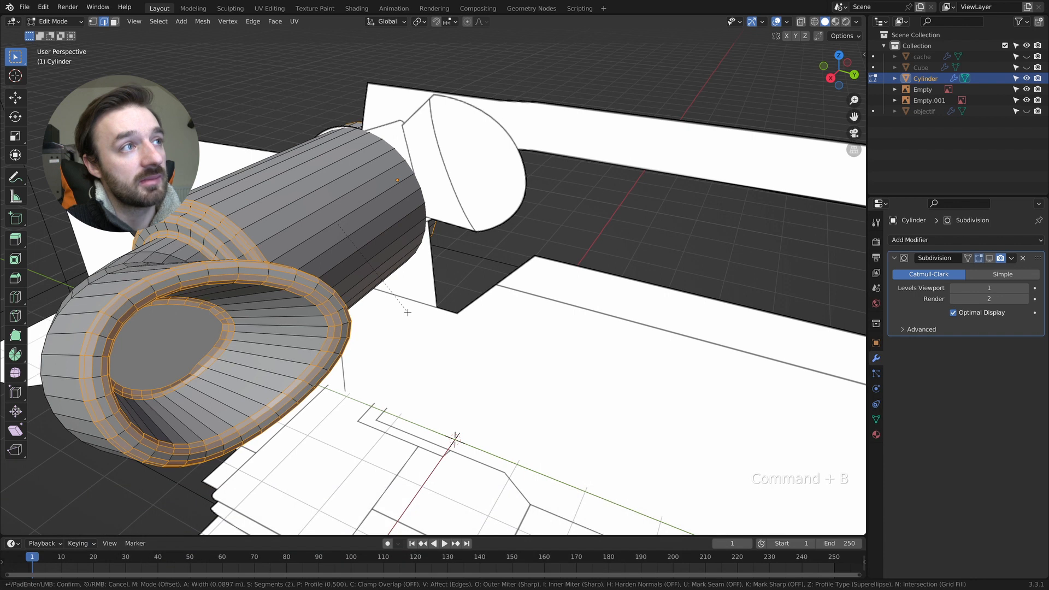
pyautogui.click(408, 312)
pyautogui.moveTo(407, 312); pyautogui.dragTo(435, 313, button='middle')
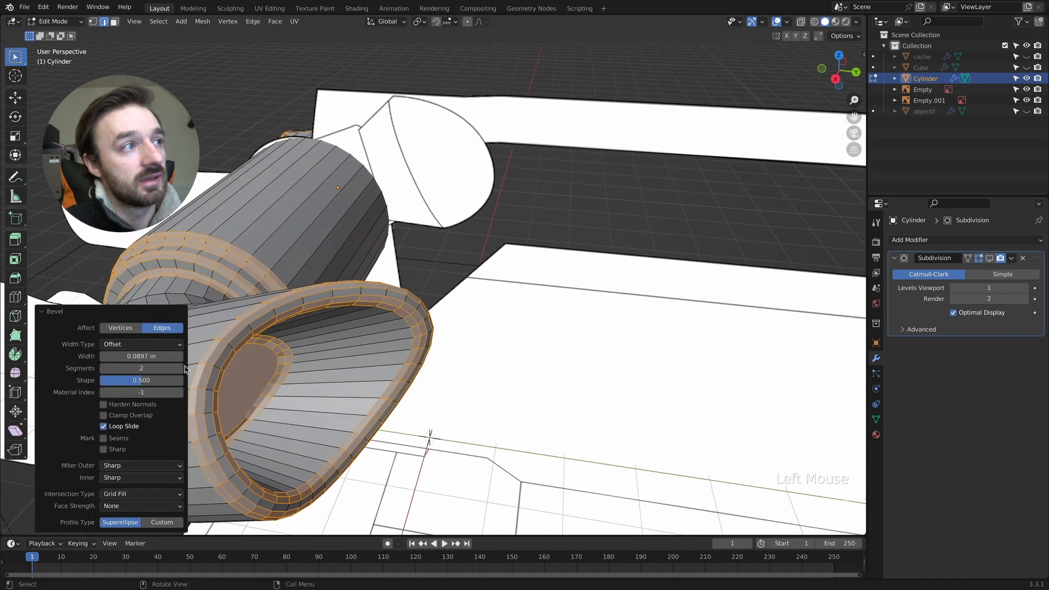
pyautogui.moveTo(289, 369); pyautogui.dragTo(295, 370, button='middle')
# - Show the subdivision in the viewport again and apply Shade Smooth to the viewfinder part
pyautogui.press('Tab')
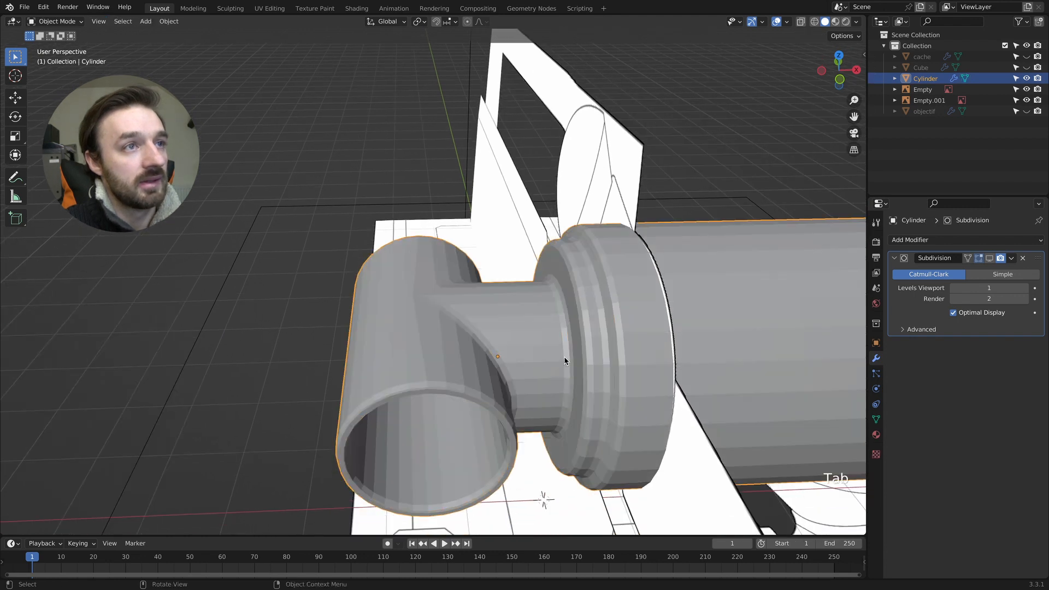
pyautogui.click(989, 260)
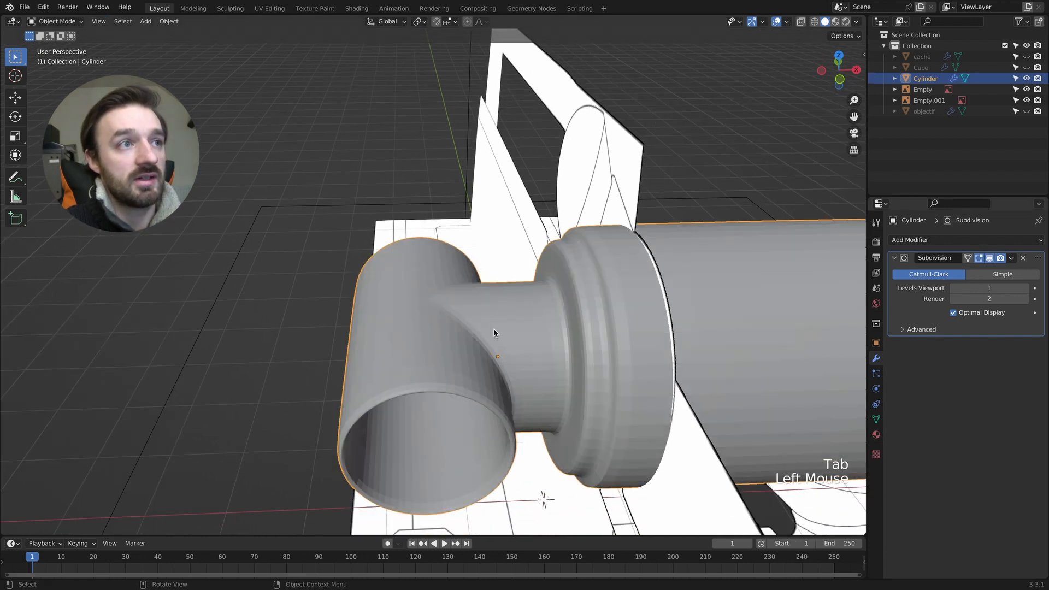
pyautogui.rightClick(491, 329)
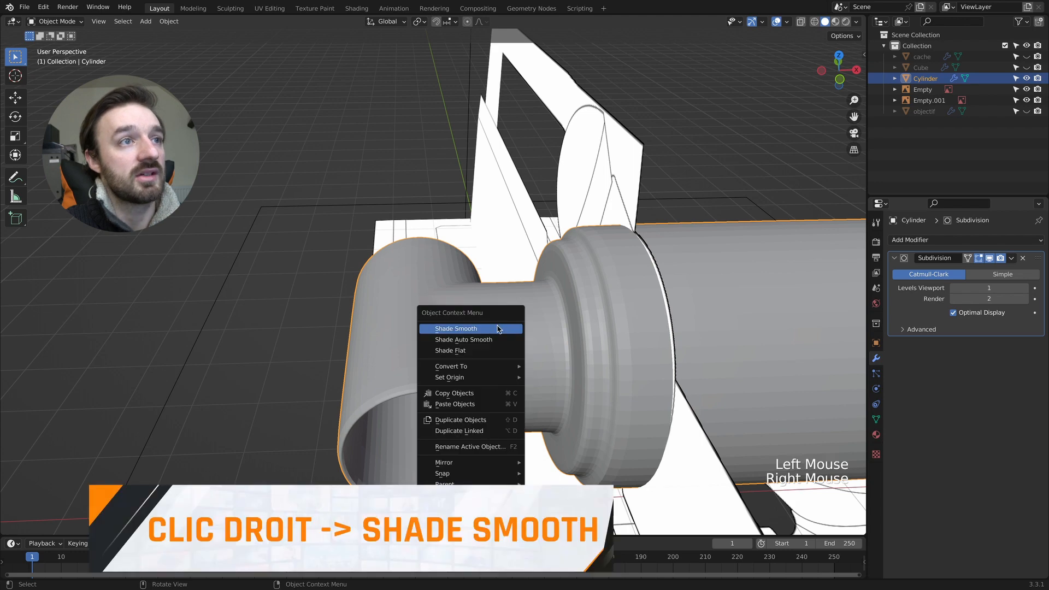
pyautogui.click(513, 328)
pyautogui.moveTo(513, 327)
pyautogui.mouseDown(button='middle')
pyautogui.moveTo(470, 330)
pyautogui.moveTo(513, 331)
pyautogui.mouseUp(button='middle')
pyautogui.press('Tab')
# - Select the edge loop around the eyecup's rim and mark it as sharp
pyautogui.press('Tab')
pyautogui.keyDown('super'); pyautogui.scroll(5, 509, 328); pyautogui.keyUp('super')
pyautogui.press('Tab')
pyautogui.press('2')
pyautogui.click(484, 434)
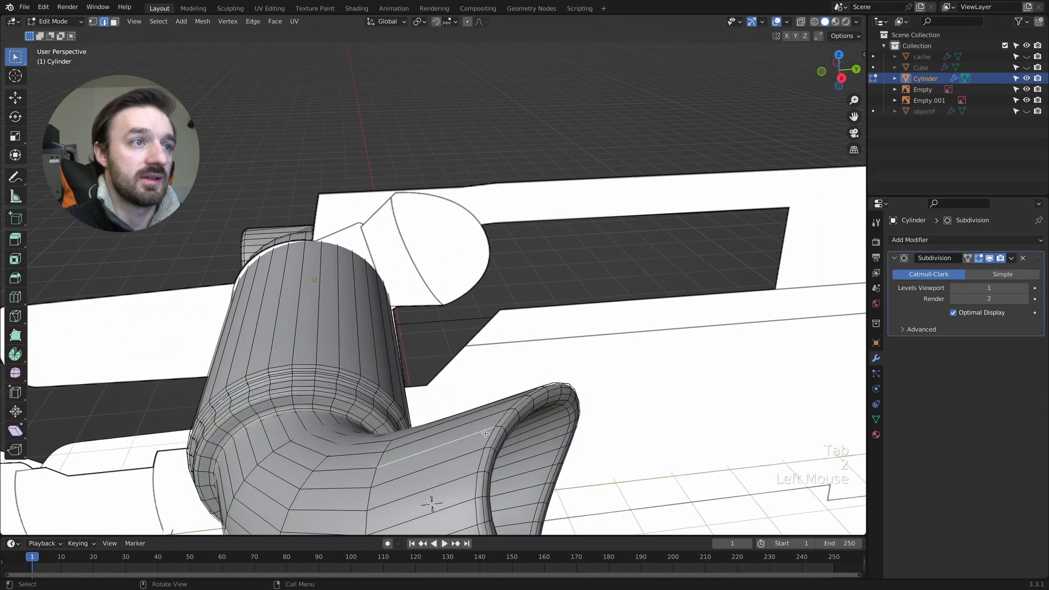
pyautogui.rightClick(489, 436)
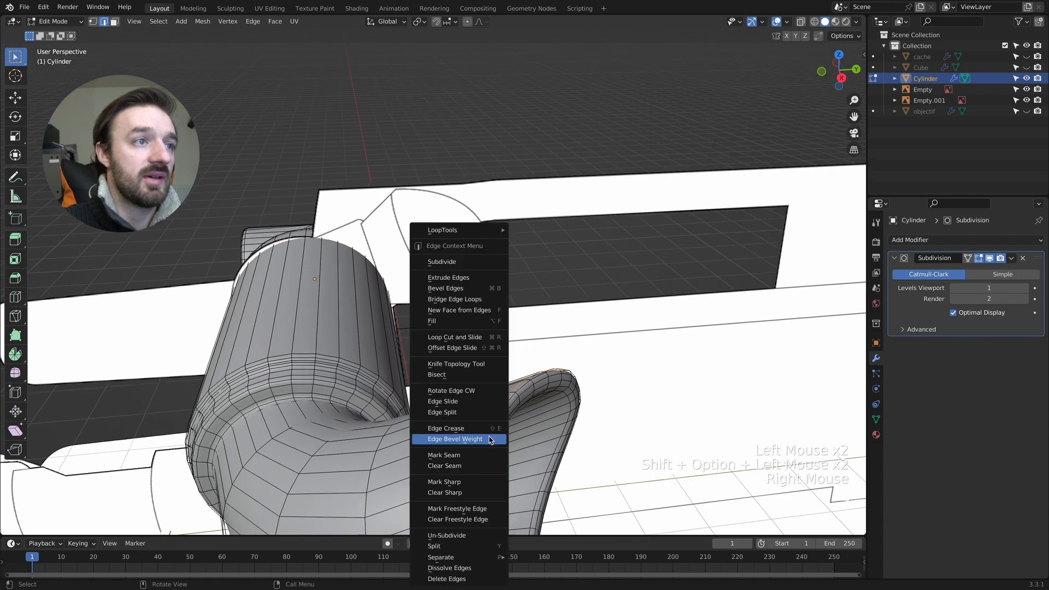
pyautogui.click(471, 482)
pyautogui.press('Tab')
pyautogui.moveTo(526, 470); pyautogui.dragTo(563, 457, button='middle')
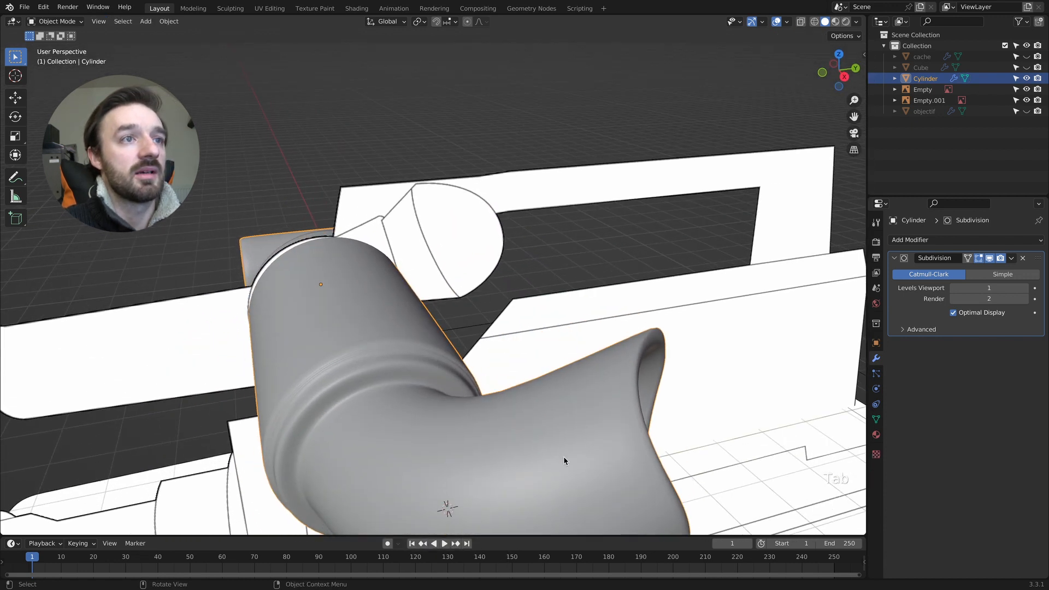
# - Select another edge loop at the eyecup's rim and mark it as sharp too
pyautogui.press('Tab')
pyautogui.rightClick(639, 409)
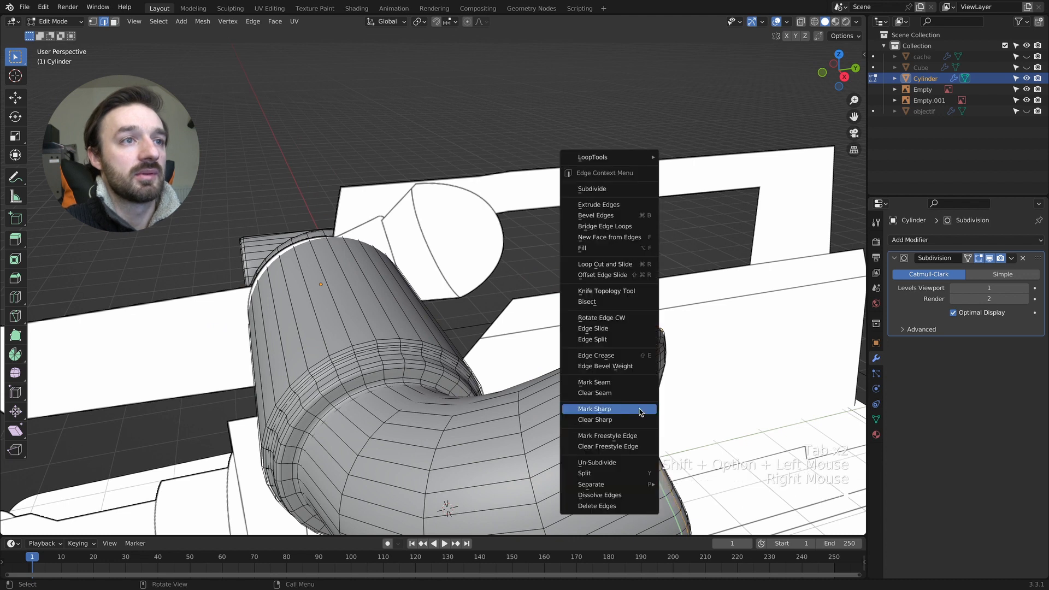
pyautogui.click(639, 409)
pyautogui.press('Tab')
pyautogui.moveTo(639, 409); pyautogui.dragTo(644, 423, button='middle')
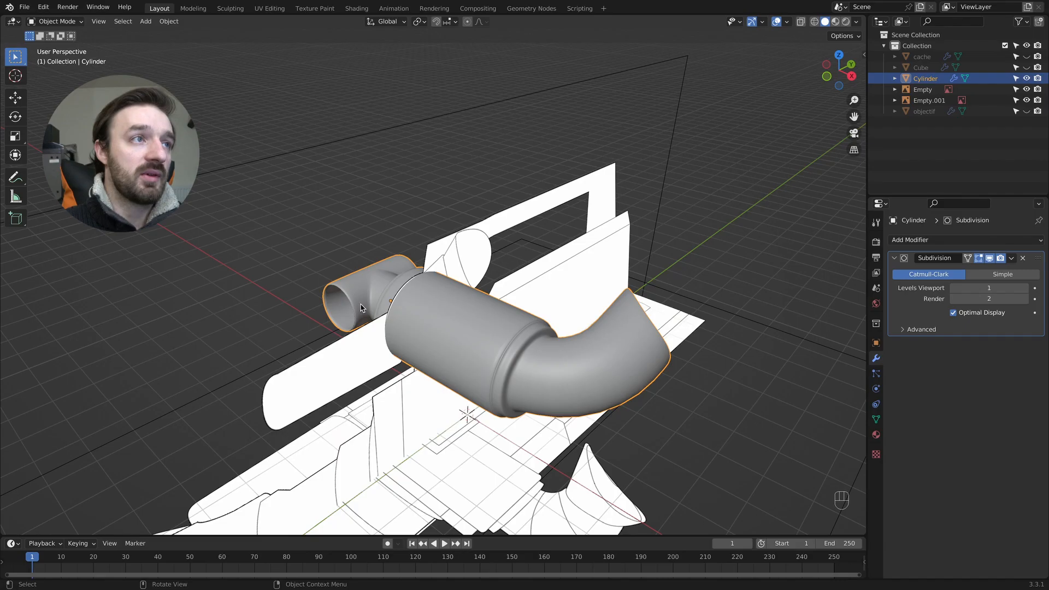
# - Duplicate the edge loop inside the small tube's opening in place and separate it into its own object
pyautogui.keyDown('shift'); pyautogui.hscroll(-5, 362, 307); pyautogui.keyUp('shift')
pyautogui.keyDown('super'); pyautogui.scroll(6, 423, 330); pyautogui.keyUp('super')
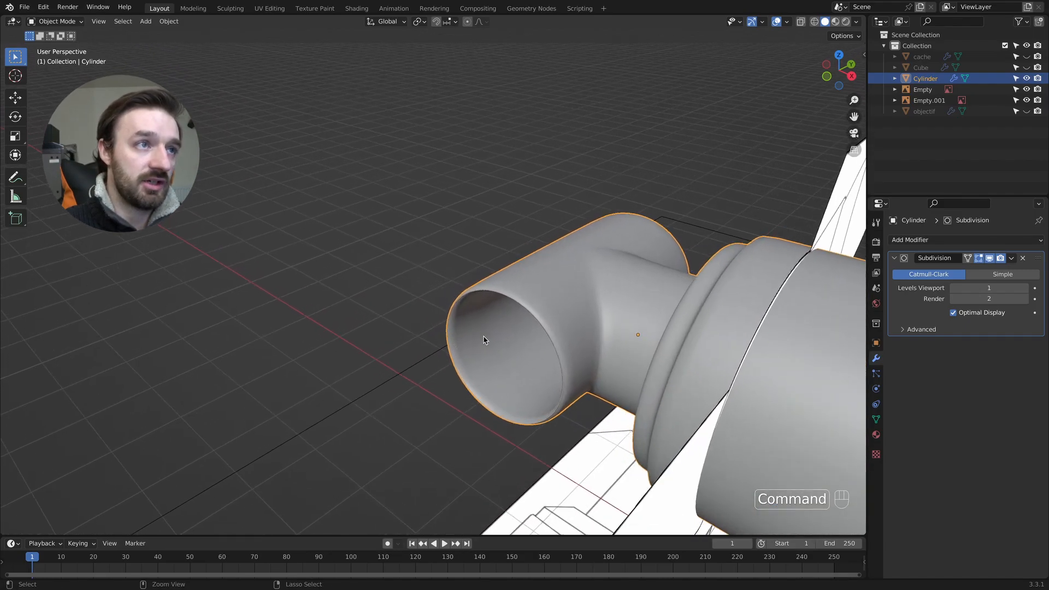
pyautogui.press('Tab')
pyautogui.keyDown('alt'); pyautogui.keyDown('shift'); pyautogui.click(464, 370); pyautogui.keyUp('shift'); pyautogui.keyUp('alt')
pyautogui.scroll(-5, 470, 370)
pyautogui.scroll(4, 470, 370)
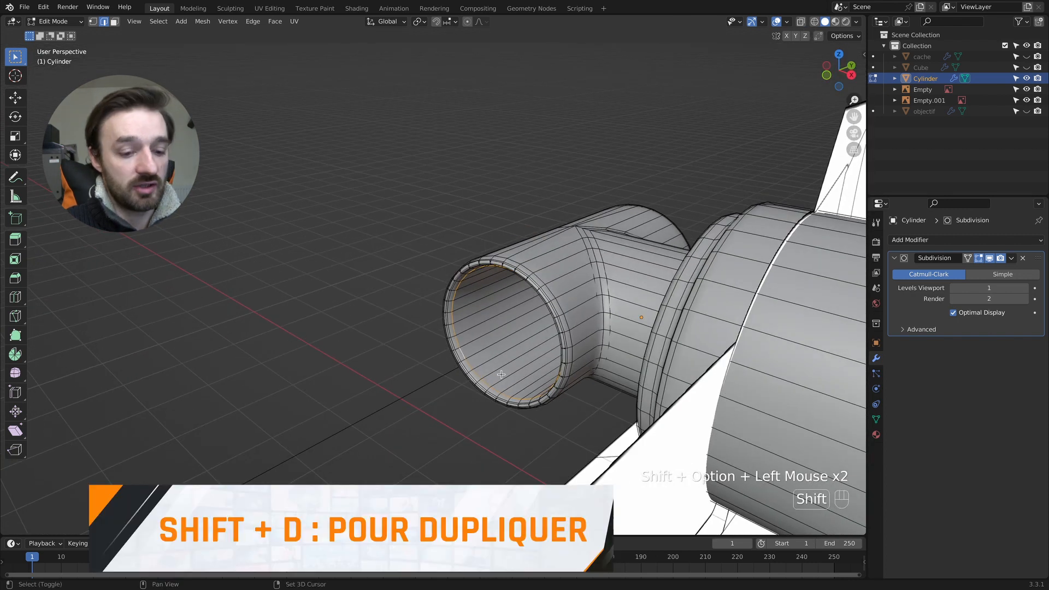
pyautogui.hotkey('shift', 'd')
pyautogui.click(501, 374)
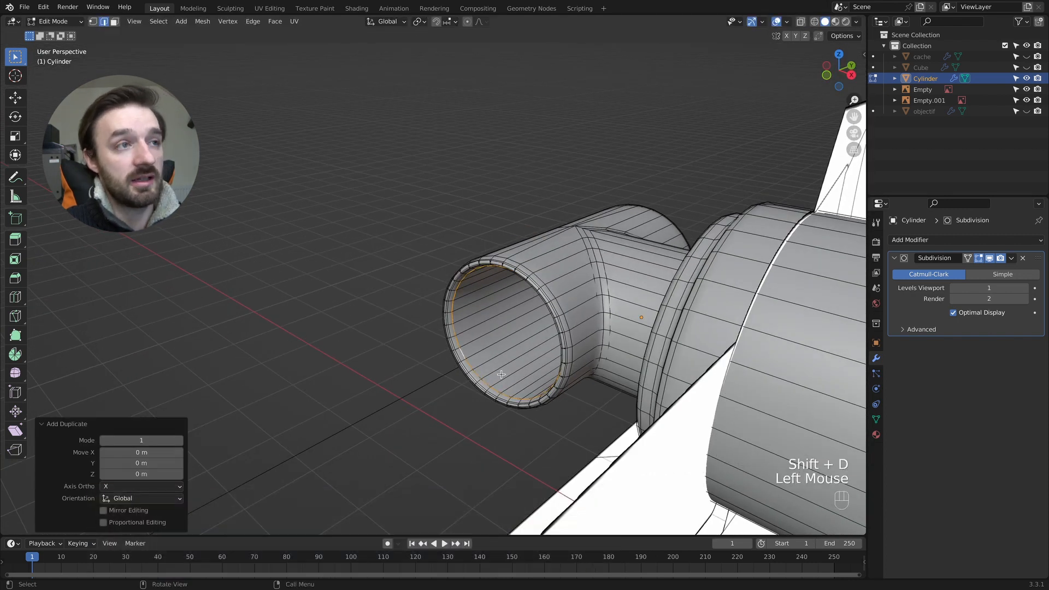
pyautogui.press('a')
pyautogui.press('p')
pyautogui.click(501, 374)
pyautogui.press('Tab')
# - Rename the main viewfinder object "support"
pyautogui.click(608, 310)
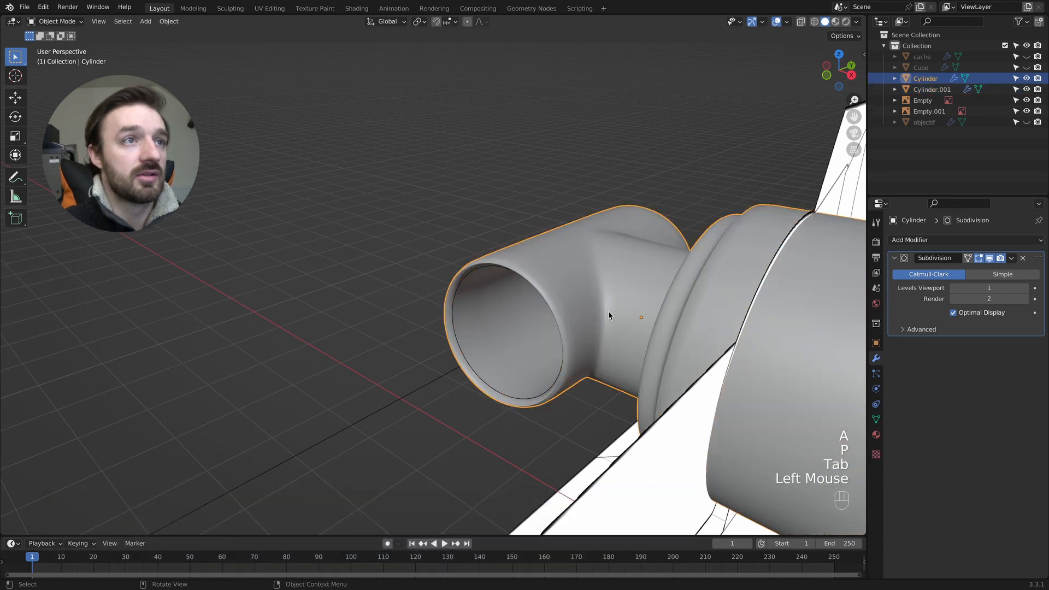
pyautogui.doubleClick(932, 80)
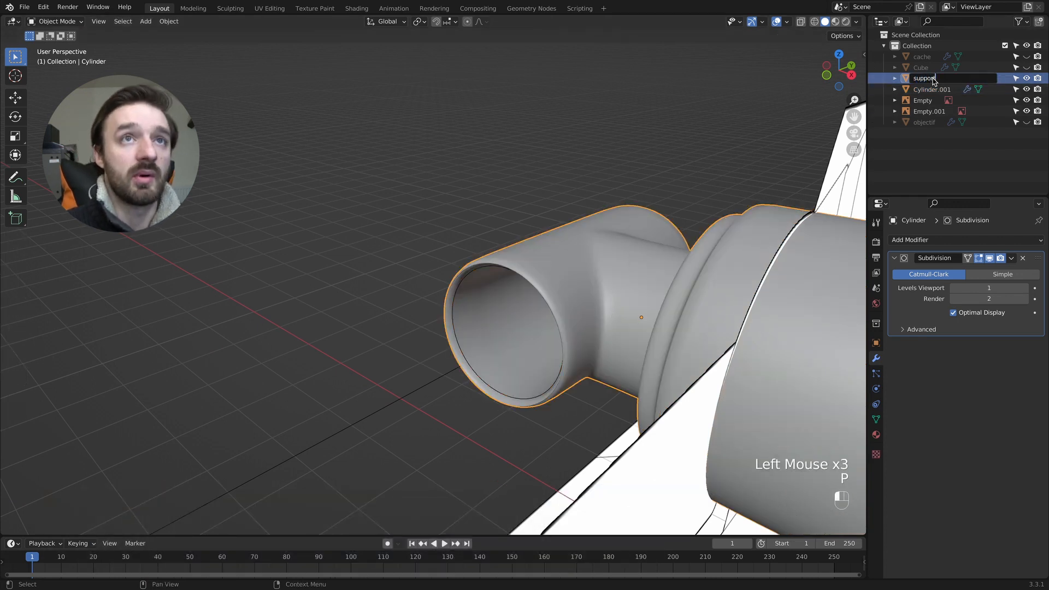
pyautogui.write('support')
pyautogui.press('Return')
# - Fill the separated edge loop in the tube's opening with a face and extrude it about 1.15 m through the tube
pyautogui.click(615, 294)
pyautogui.click(614, 294)
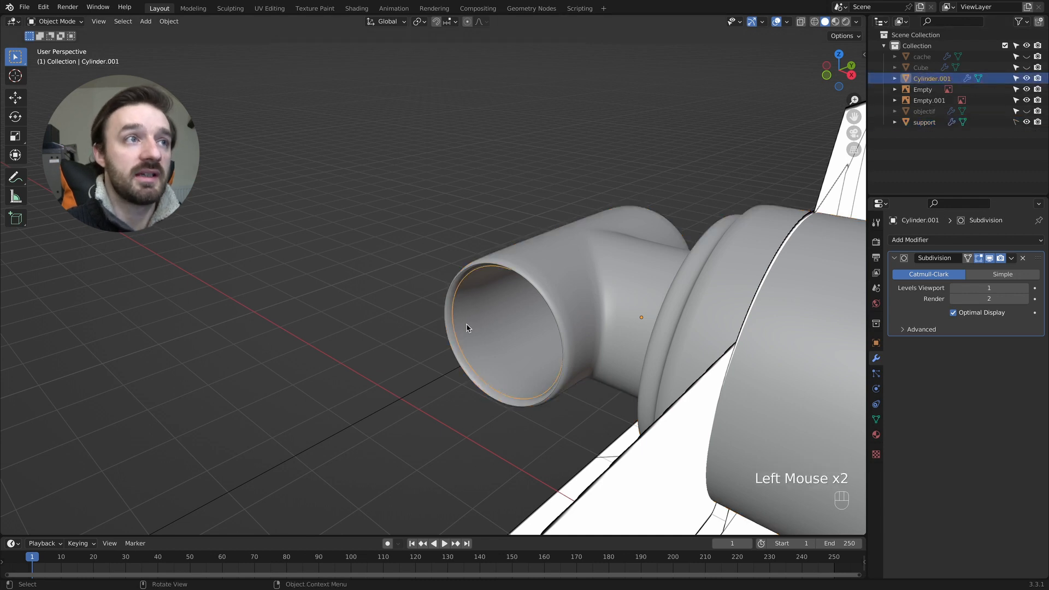
pyautogui.press('Tab')
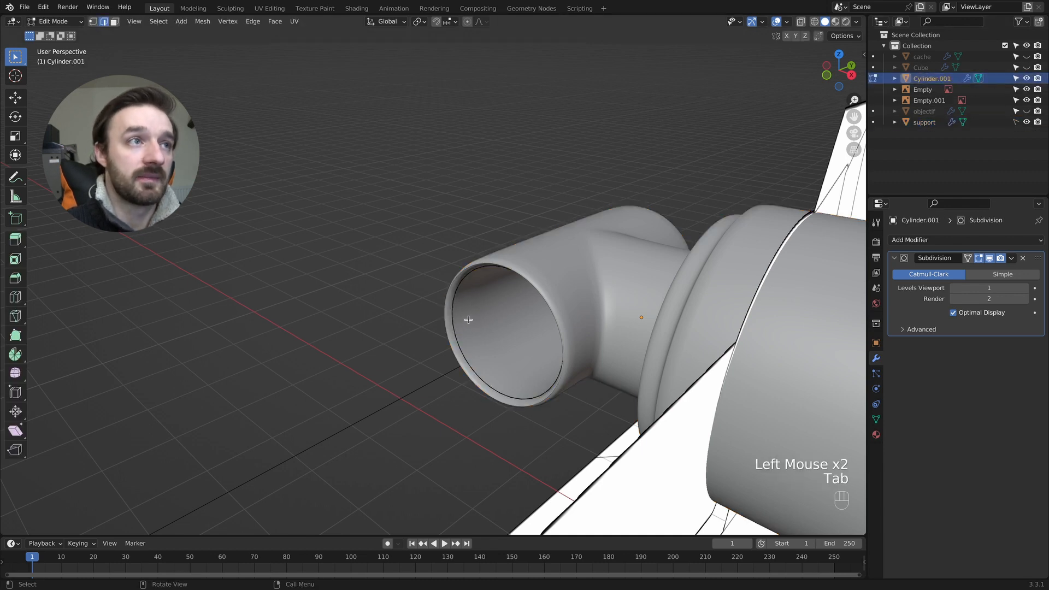
pyautogui.keyDown('alt'); pyautogui.keyDown('shift'); pyautogui.click(462, 280); pyautogui.keyUp('shift'); pyautogui.keyUp('alt')
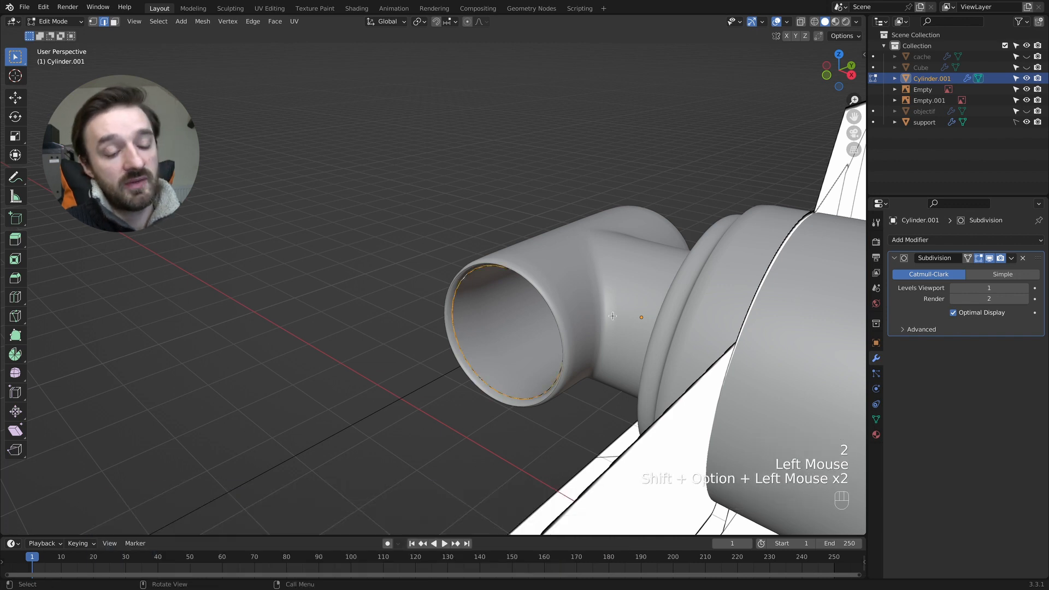
pyautogui.press('f')
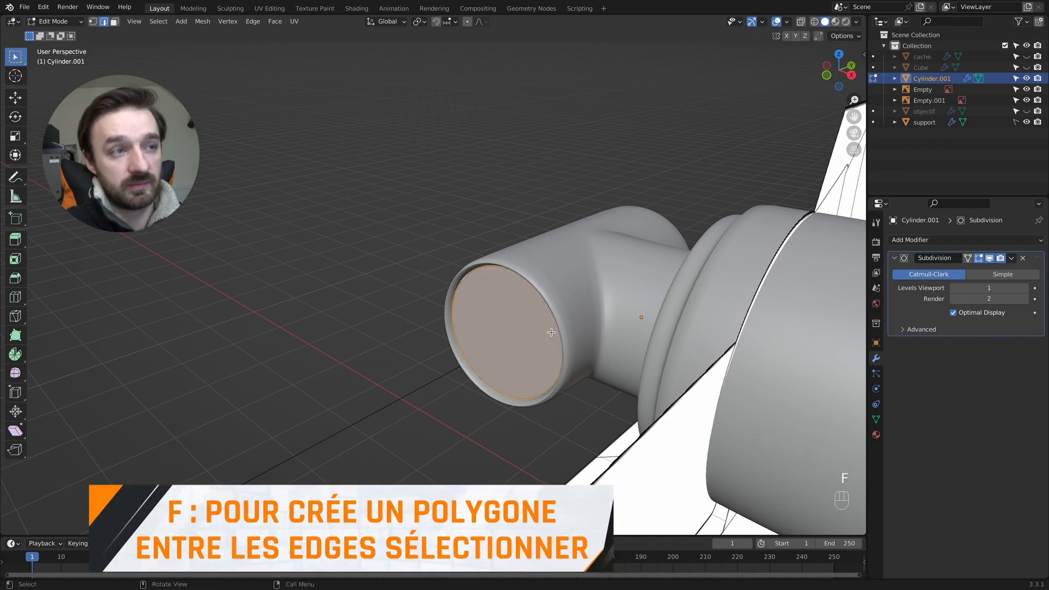
pyautogui.press('e')
pyautogui.click(644, 299)
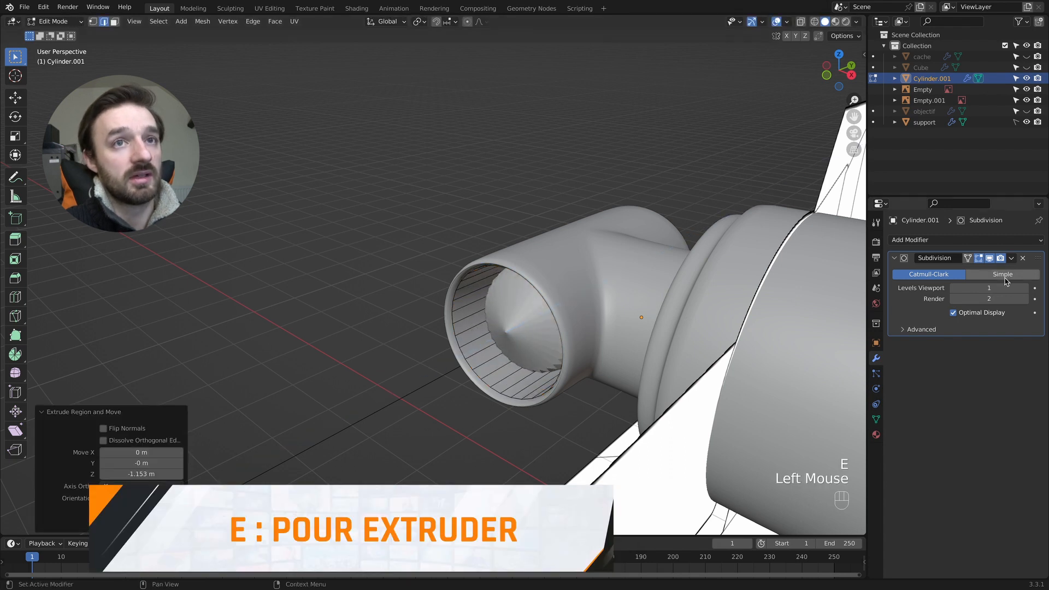
# - Remove the inner cylinder's Subdivision modifier and move its extruded end about 0.81 m along Y, out of the tube's far side
pyautogui.click(1021, 259)
pyautogui.moveTo(430, 321); pyautogui.dragTo(432, 320, button='middle')
pyautogui.press('g')
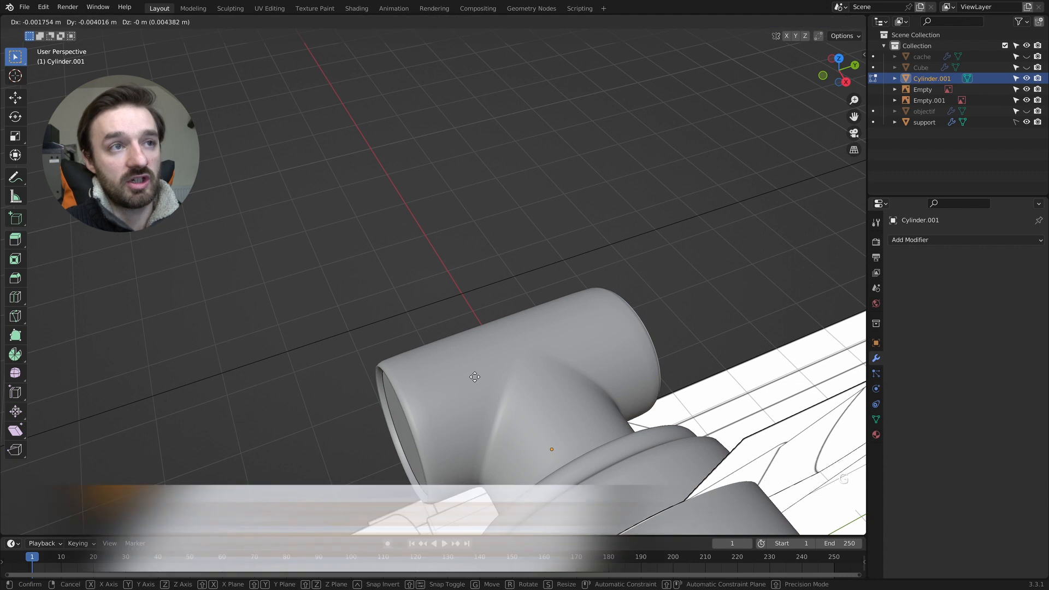
pyautogui.click(571, 370)
# - From the top view, extrude the protruding end about 0.12 m and scale it to about 0.65 to form the reference's tapered cap
pyautogui.press('KP_7')
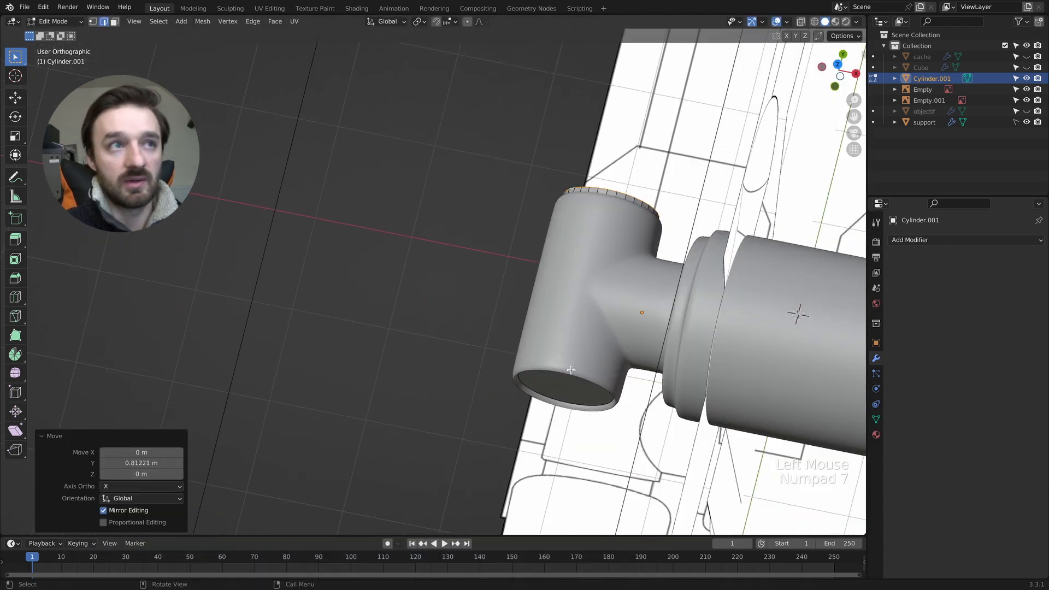
pyautogui.press('z')
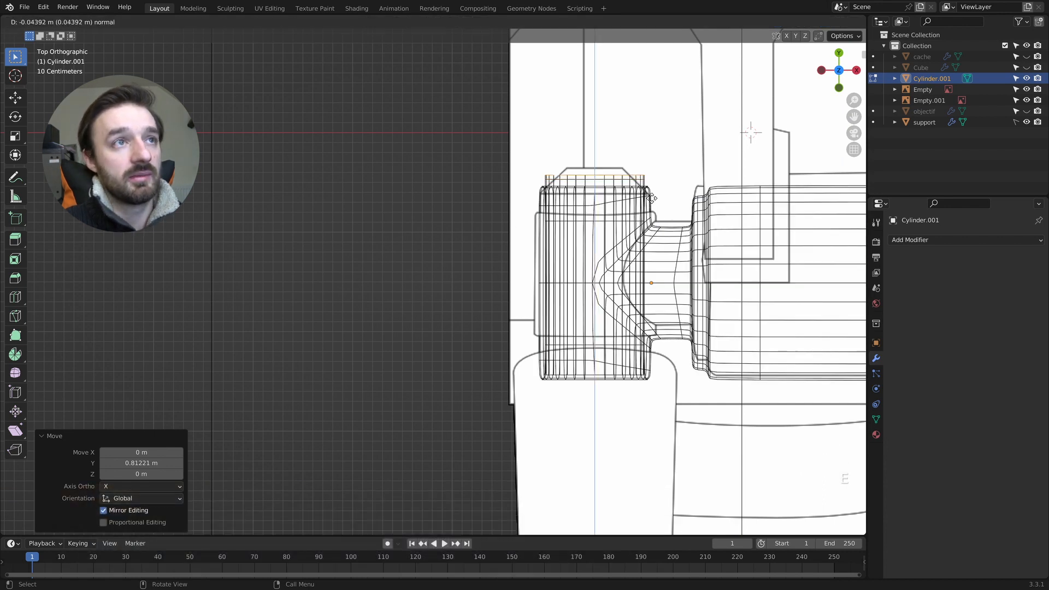
pyautogui.click(651, 194)
pyautogui.press('s')
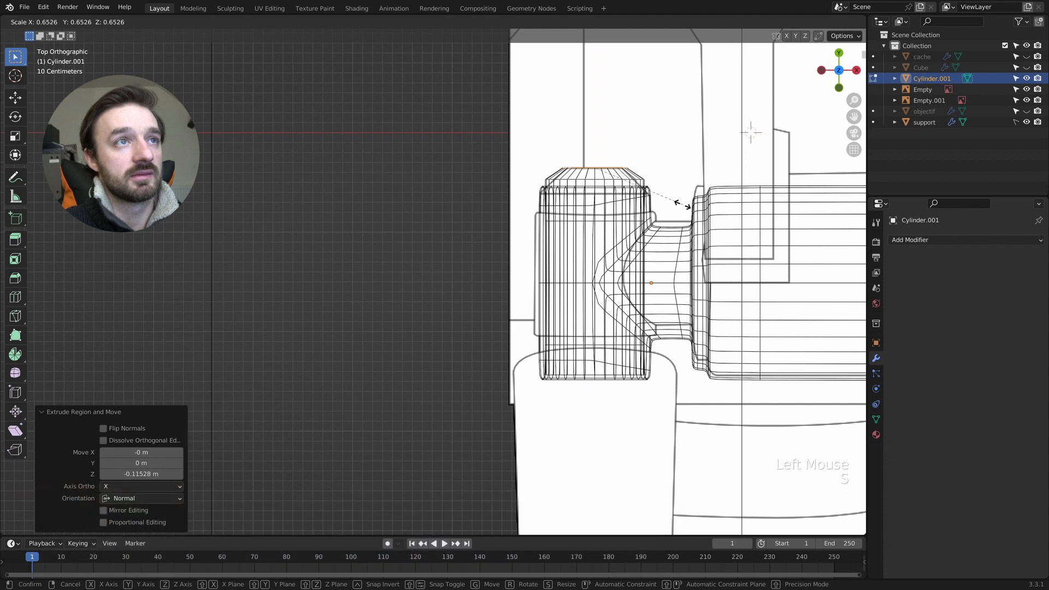
pyautogui.click(677, 205)
pyautogui.press('z')
# - Select the cylinder's opposite end face and move it about -0.24 m along Y, out of the tube
pyautogui.moveTo(726, 259)
pyautogui.mouseDown(button='middle')
pyautogui.moveTo(785, 224)
pyautogui.moveTo(710, 183)
pyautogui.mouseUp(button='middle')
pyautogui.click(642, 269)
pyautogui.press('3')
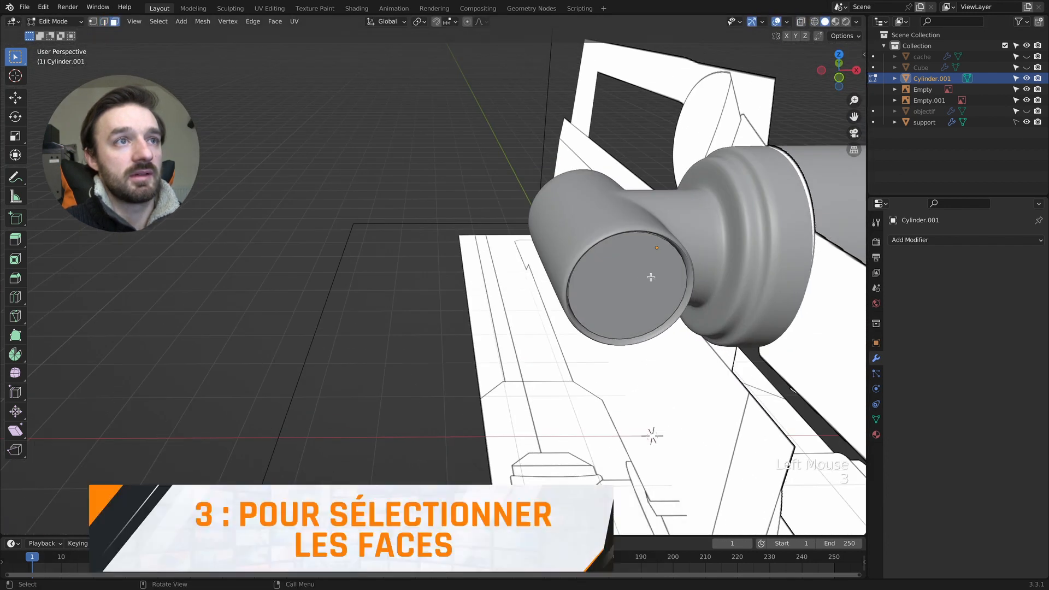
pyautogui.click(642, 276)
pyautogui.press('KP_7')
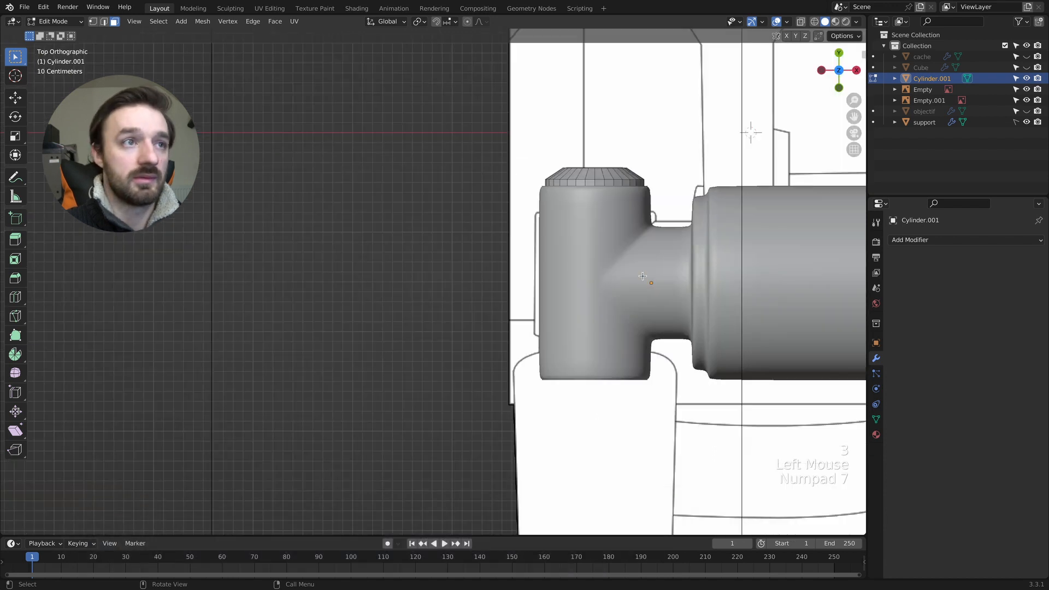
pyautogui.press('g')
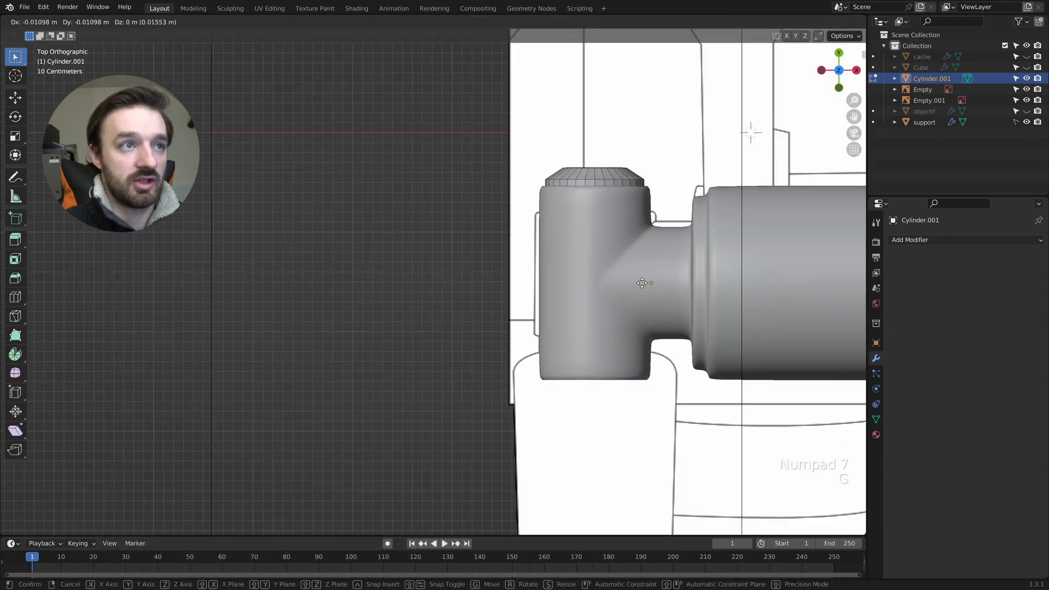
pyautogui.click(643, 300)
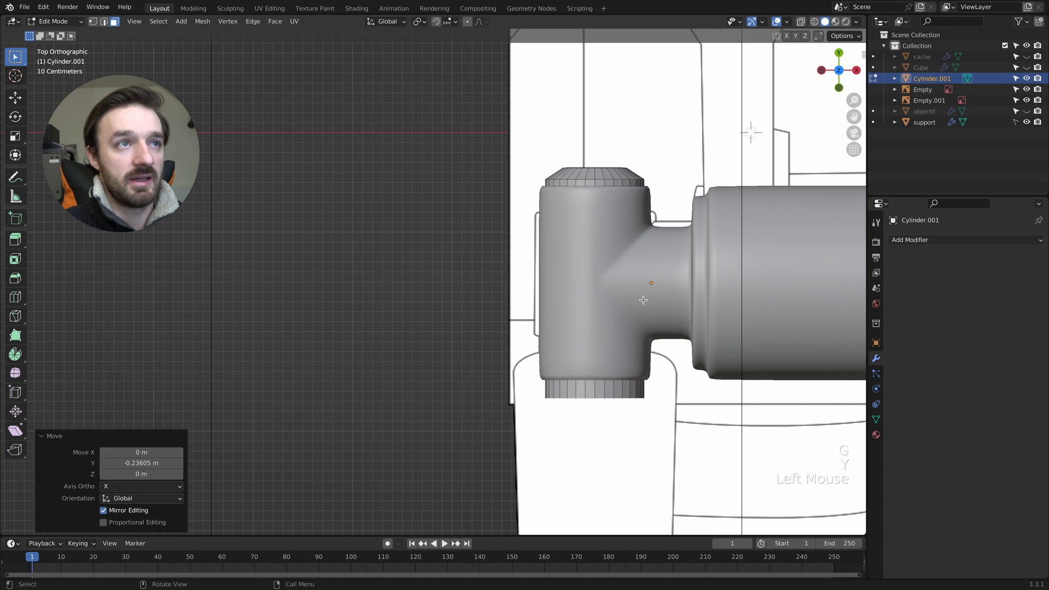
# - Edit the support and move the tube-end vertices beside the tapered cap about -0.2 m along Y to shorten the tube
pyautogui.press('Tab')
pyautogui.click(656, 289)
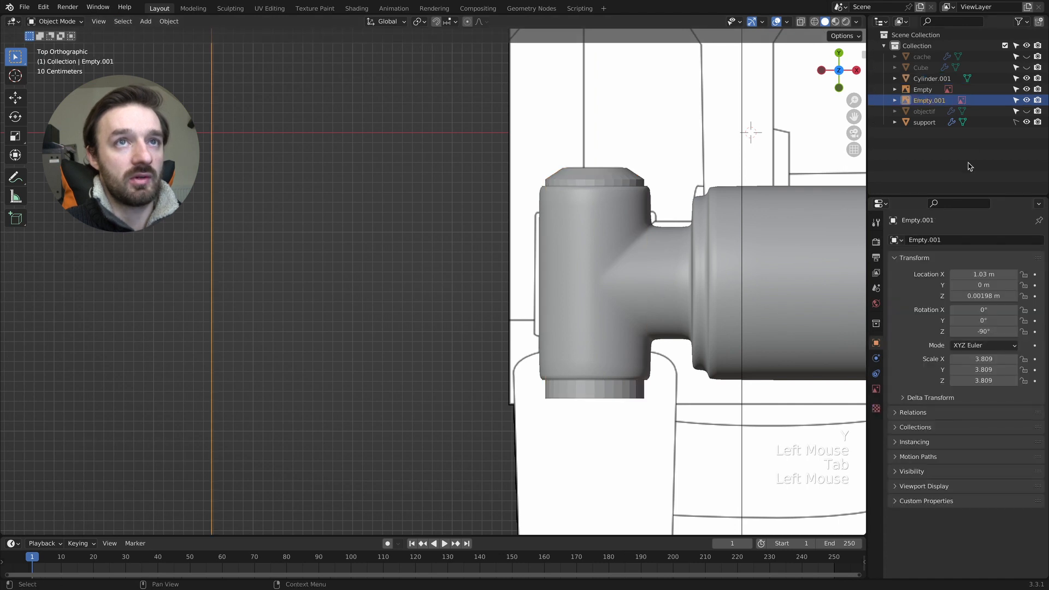
pyautogui.click(739, 264)
pyautogui.press('Tab')
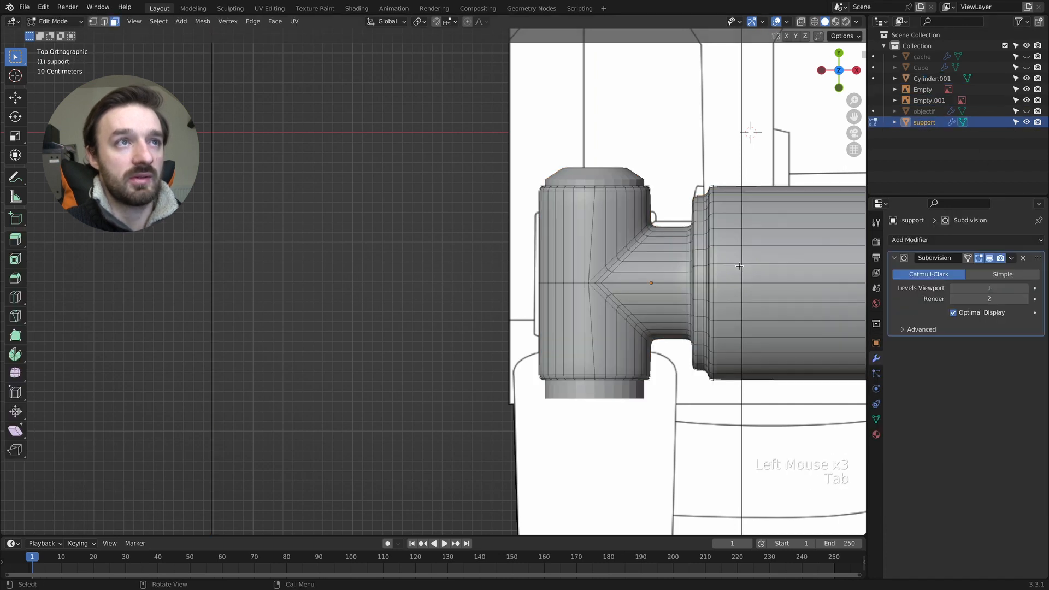
pyautogui.press('z')
pyautogui.moveTo(567, 183); pyautogui.dragTo(660, 200)
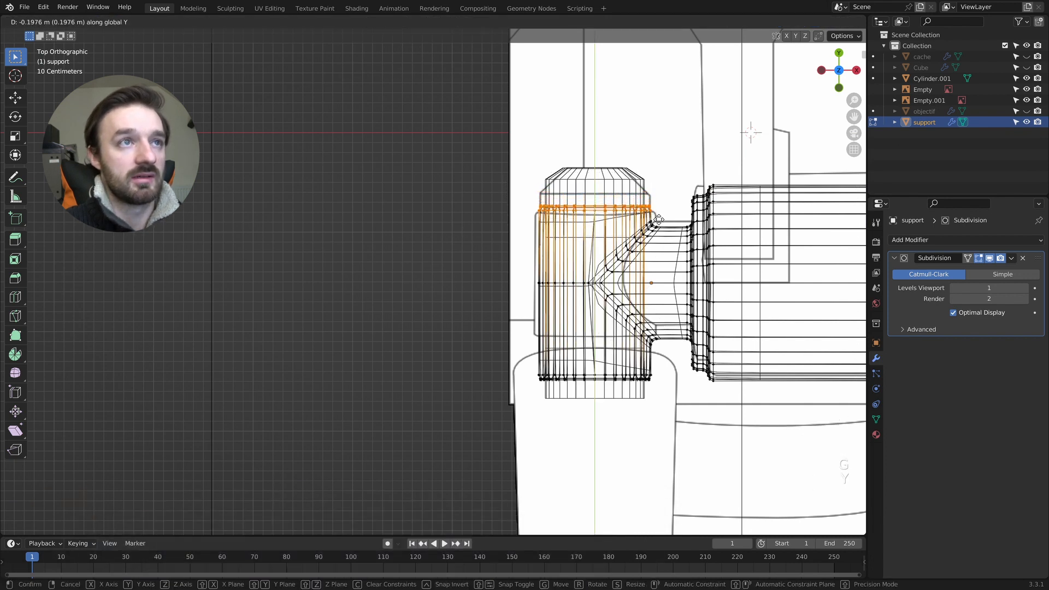
pyautogui.click(659, 220)
# - Move the vertices at the support tube's opposite end about 0.21 m along Y and finish editing the support
pyautogui.moveTo(485, 385); pyautogui.dragTo(485, 383)
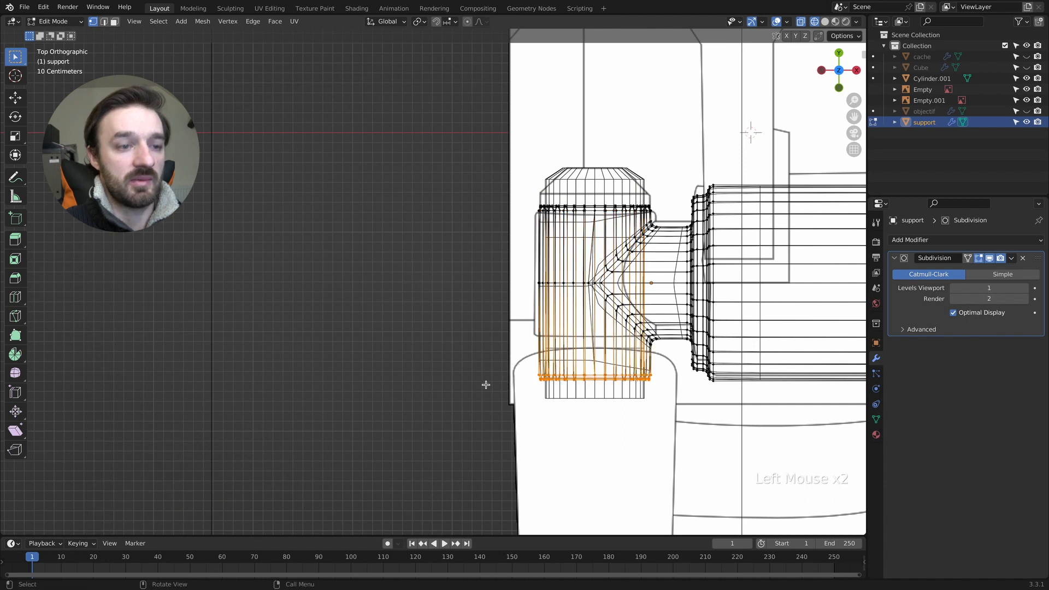
pyautogui.press('g')
pyautogui.press('y')
pyautogui.click(490, 364)
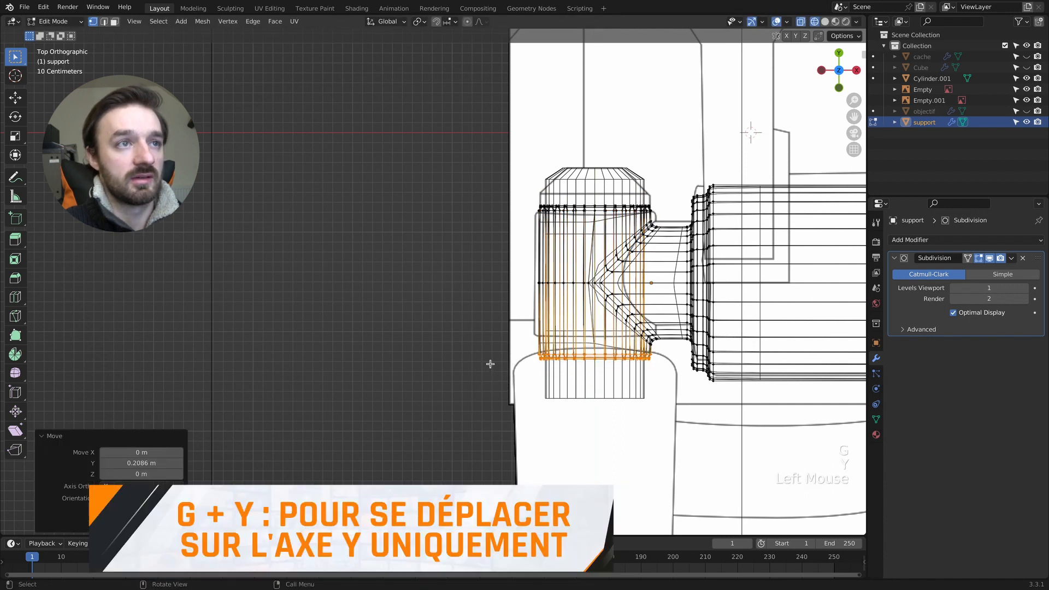
pyautogui.press('z')
pyautogui.press('Tab')
pyautogui.scroll(-1, 754, 412)
pyautogui.press('Tab')
pyautogui.press('Tab')
# - Edit the inner cylinder and move its uncapped end about 0.36 m along Y, back towards the support tube
pyautogui.click(580, 373)
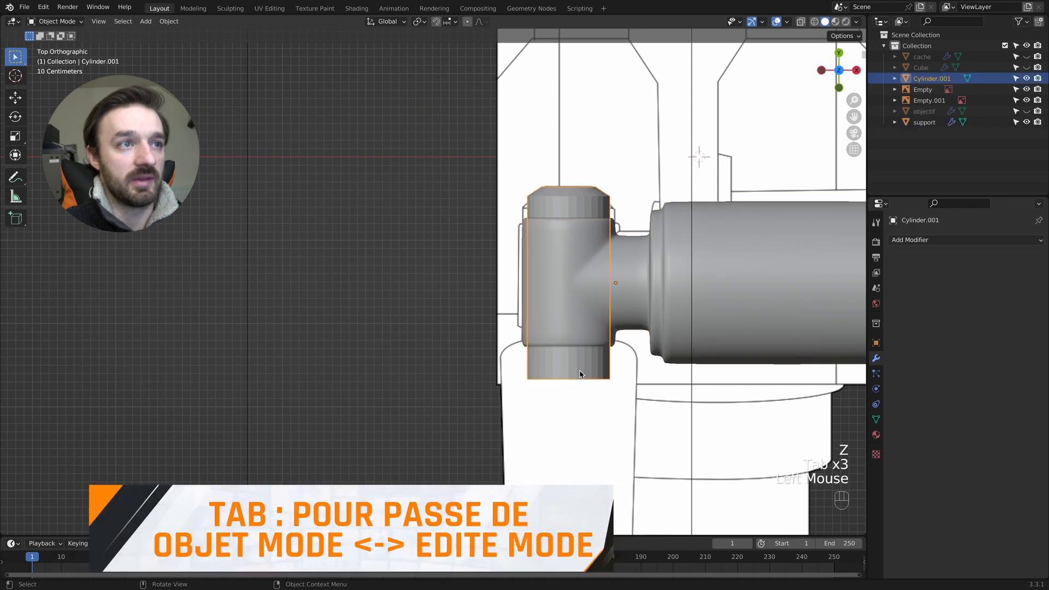
pyautogui.scroll(3, 581, 370)
pyautogui.press('Tab')
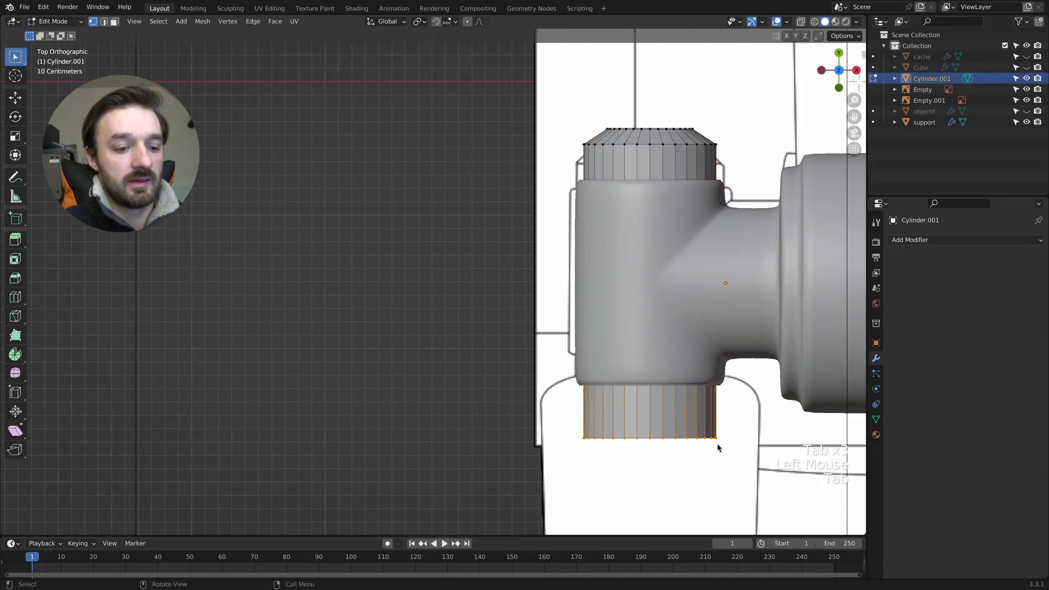
pyautogui.press('z')
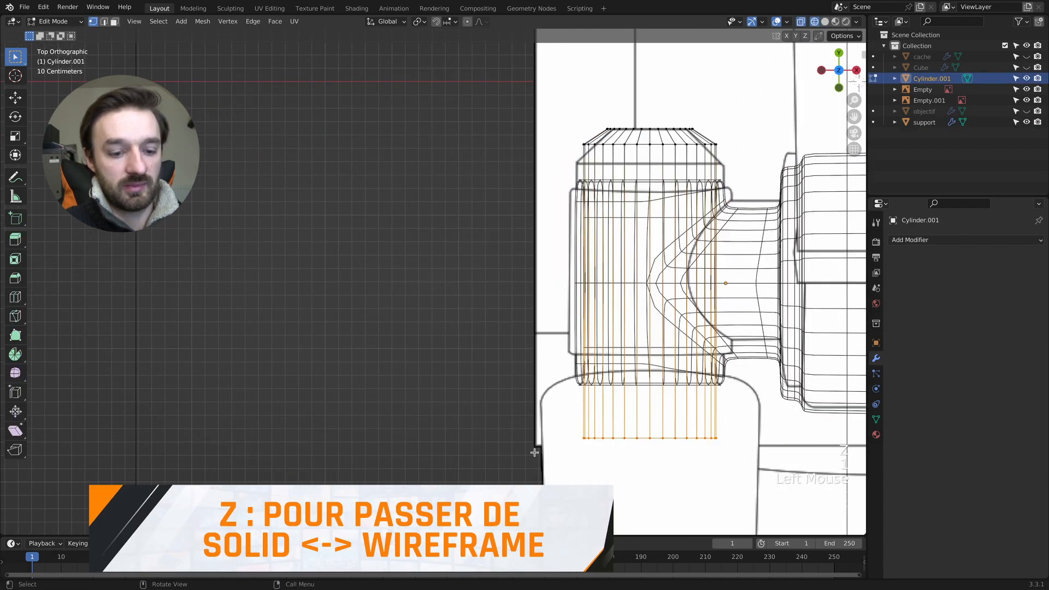
pyautogui.press('g')
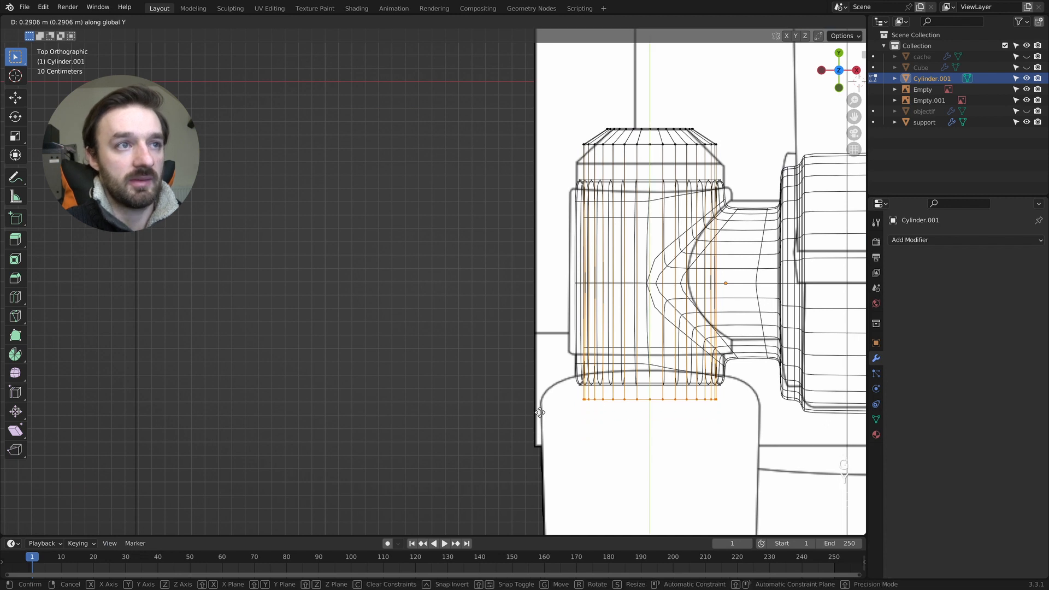
pyautogui.click(540, 404)
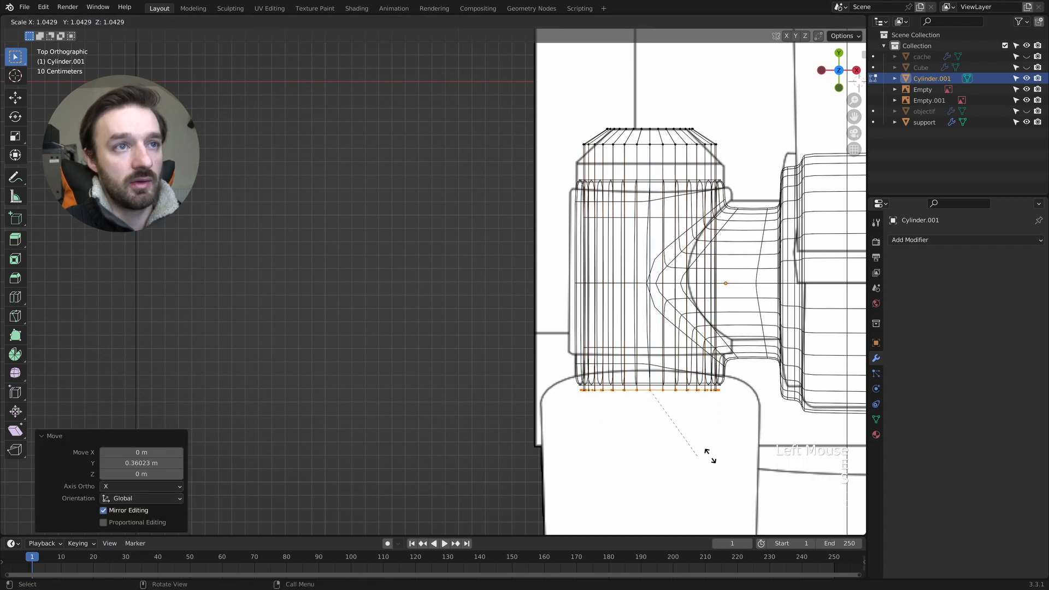
# - Widen the extruded end to the reference body's width, adding two slightly enlarged extrusions that form the rounded shoulder
pyautogui.click(745, 458)
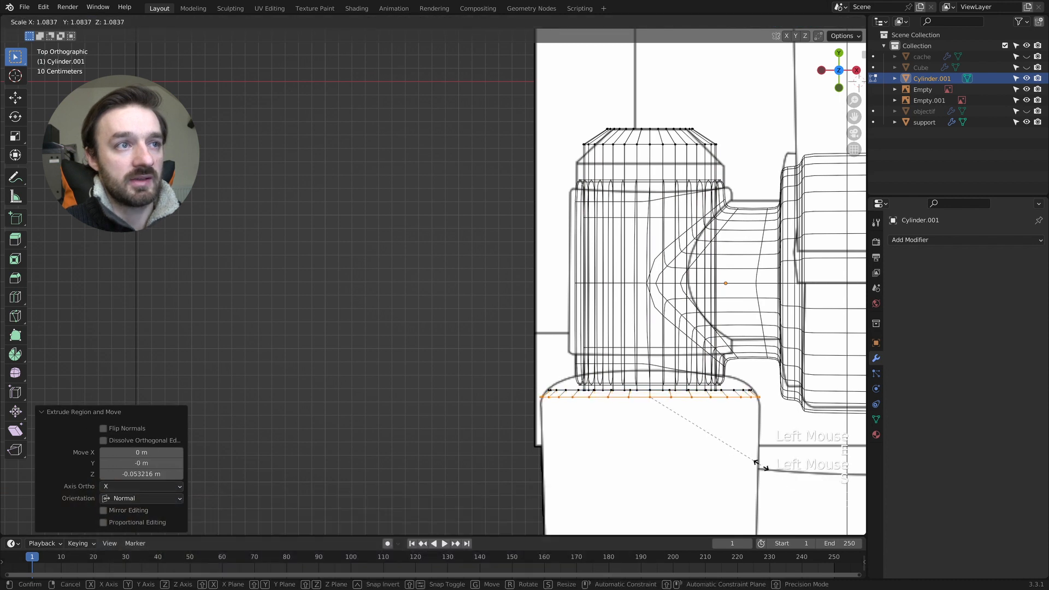
pyautogui.press('e')
pyautogui.click(756, 473)
pyautogui.press('s')
pyautogui.click(762, 477)
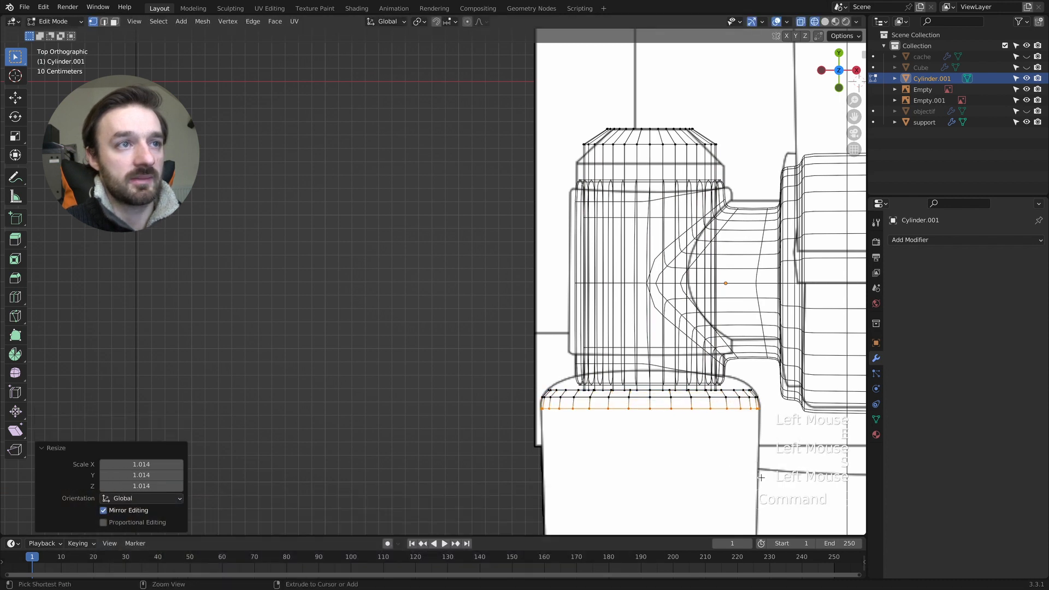
# - Extrude the body about 3.6 m along the reference, scale its end to 0.894 and shift it along Y to the outline
pyautogui.keyDown('super'); pyautogui.scroll(-2, 679, 454); pyautogui.keyUp('super')
pyautogui.keyDown('shift'); pyautogui.scroll(-10, 679, 453); pyautogui.keyUp('shift')
pyautogui.press('e')
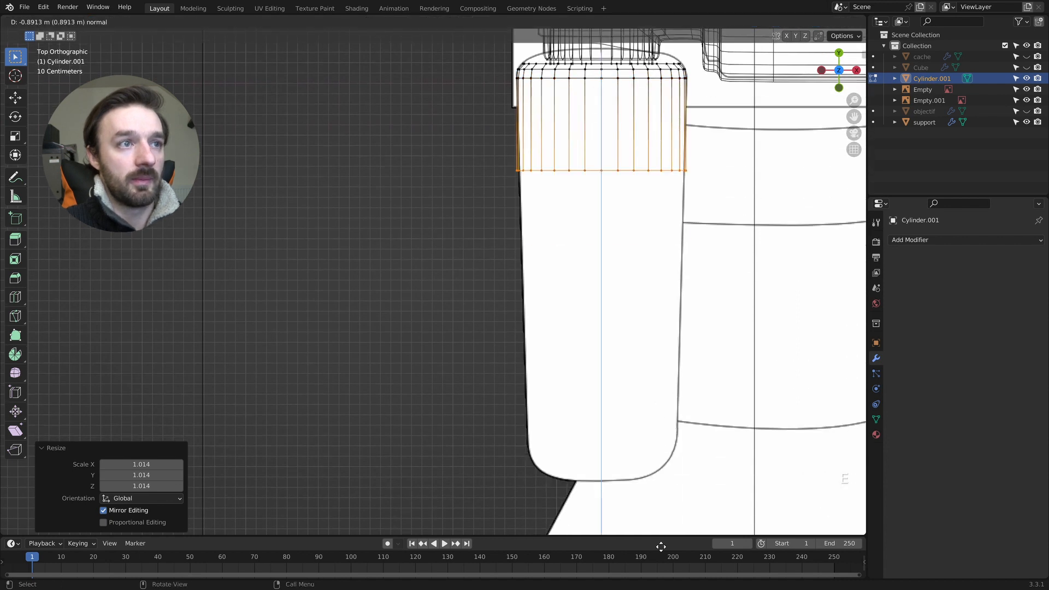
pyautogui.click(682, 254)
pyautogui.press('s')
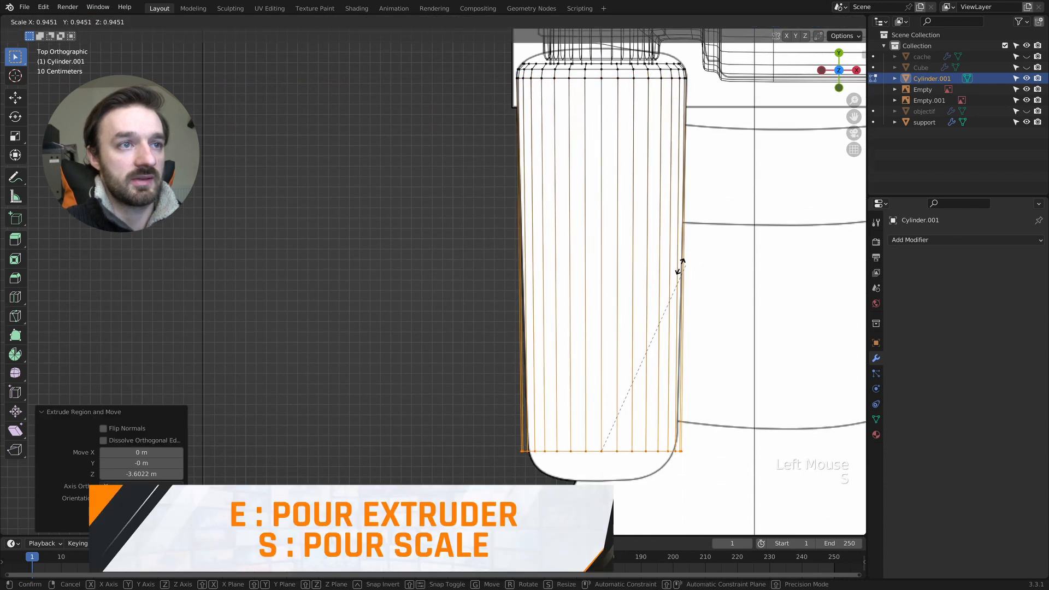
pyautogui.click(663, 265)
pyautogui.press('g')
pyautogui.press('y')
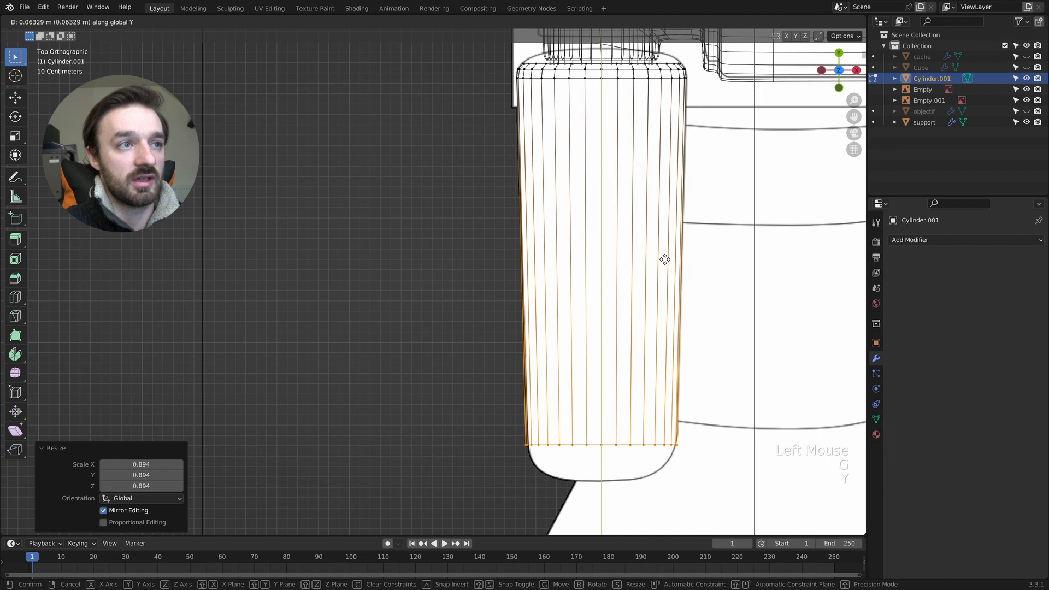
pyautogui.click(665, 255)
# - Extrude and shrink the body's end twice to follow the reference's rounded corners, scaling the second ring to 0.814
pyautogui.press('e')
pyautogui.click(678, 282)
pyautogui.press('s')
pyautogui.click(717, 305)
pyautogui.press('e')
pyautogui.click(718, 323)
pyautogui.press('s')
pyautogui.click(707, 335)
# - Extrude the end about 0.1 m more, scale it to 0.627 and align it along Y with the reference's tip
pyautogui.press('e')
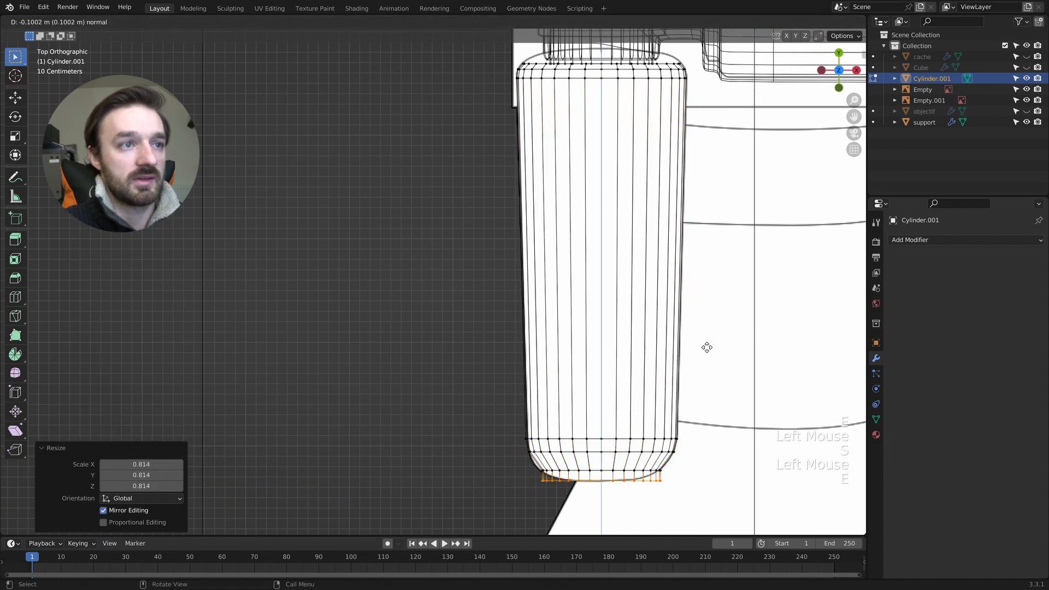
pyautogui.click(708, 349)
pyautogui.press('s')
pyautogui.click(620, 361)
pyautogui.press('g')
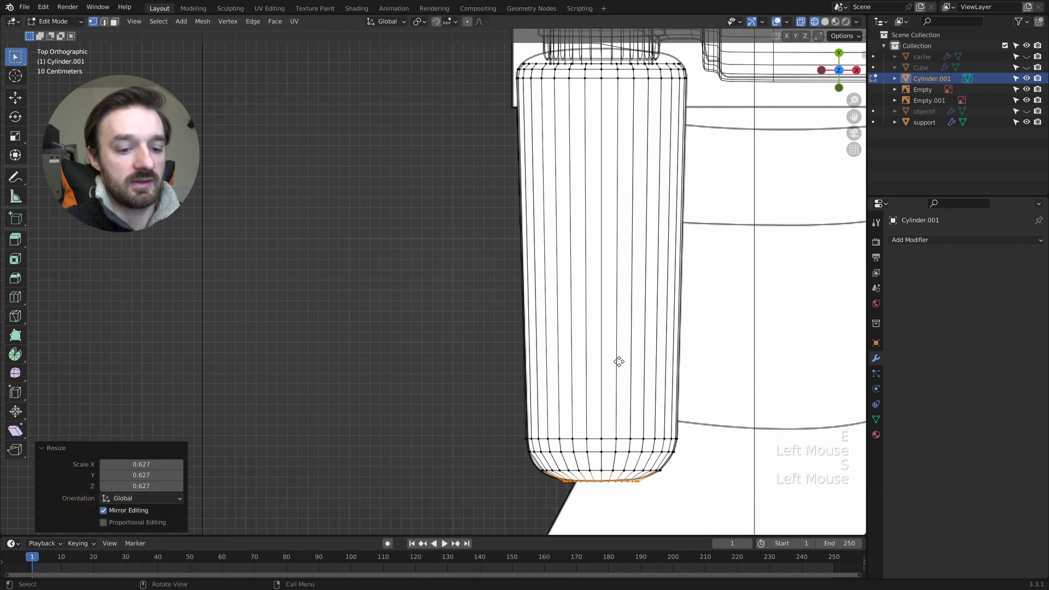
pyautogui.press('y')
pyautogui.click(620, 360)
# - Close the body's tip with progressively smaller inward extrusions and merge the innermost ring's vertices into one point
pyautogui.moveTo(620, 360); pyautogui.dragTo(653, 375, button='middle')
pyautogui.press('z')
pyautogui.press('e')
pyautogui.moveTo(781, 385)
pyautogui.mouseDown(button='middle')
pyautogui.moveTo(735, 387)
pyautogui.moveTo(778, 365)
pyautogui.mouseUp(button='middle')
pyautogui.click(735, 387)
pyautogui.press('s')
pyautogui.click(711, 386)
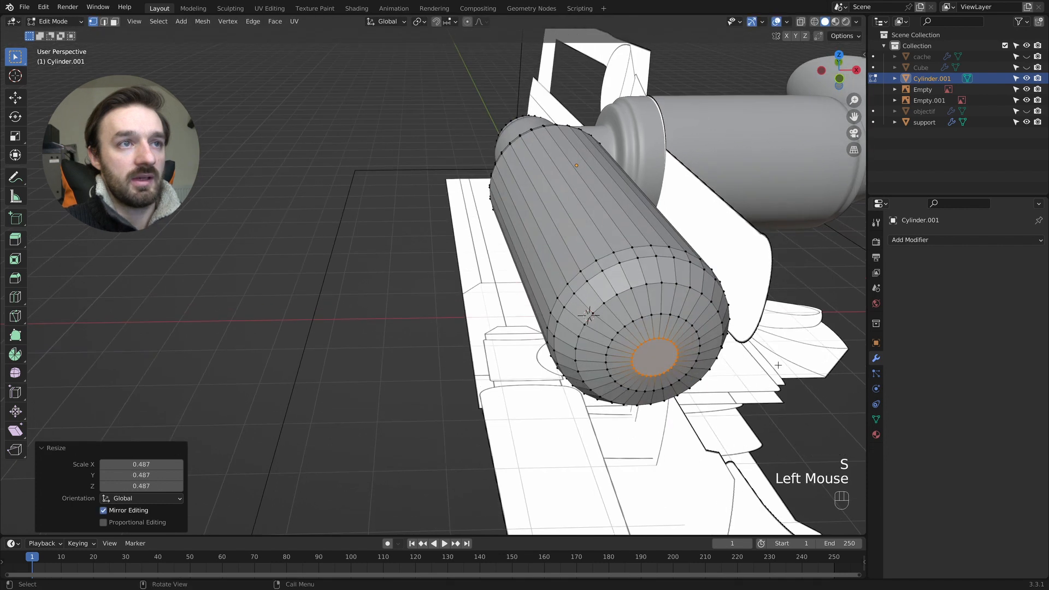
pyautogui.click(711, 368)
pyautogui.press('m')
pyautogui.click(711, 367)
# - Add a level 1 Subdivision modifier to the cylinder and shade it smooth
pyautogui.press('Tab')
pyautogui.moveTo(711, 370); pyautogui.dragTo(715, 278, button='middle')
pyautogui.hotkey('ctrl', '1')
pyautogui.rightClick(626, 248)
pyautogui.click(625, 246)
pyautogui.moveTo(625, 245); pyautogui.dragTo(627, 245, button='middle')
# - Edit the cylinder in edge selection mode and turn off its Subdivision modifier's viewport display
pyautogui.hscroll(-5, 626, 248)
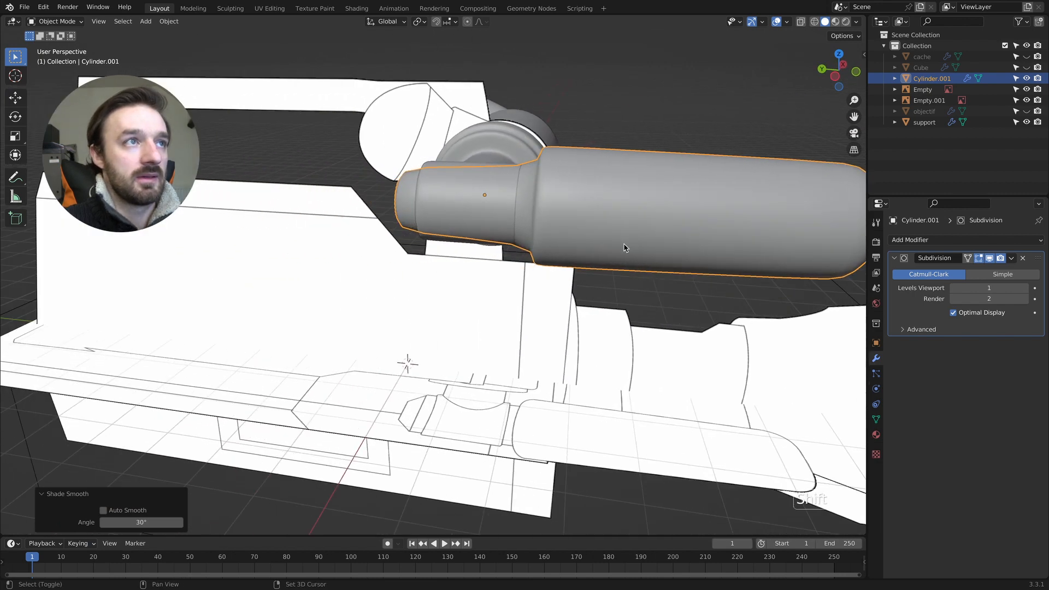
pyautogui.keyDown('super'); pyautogui.scroll(4, 625, 246); pyautogui.keyUp('super')
pyautogui.keyDown('shift'); pyautogui.hscroll(3, 625, 246); pyautogui.keyUp('shift')
pyautogui.keyDown('shift'); pyautogui.scroll(5, 626, 245); pyautogui.keyUp('shift')
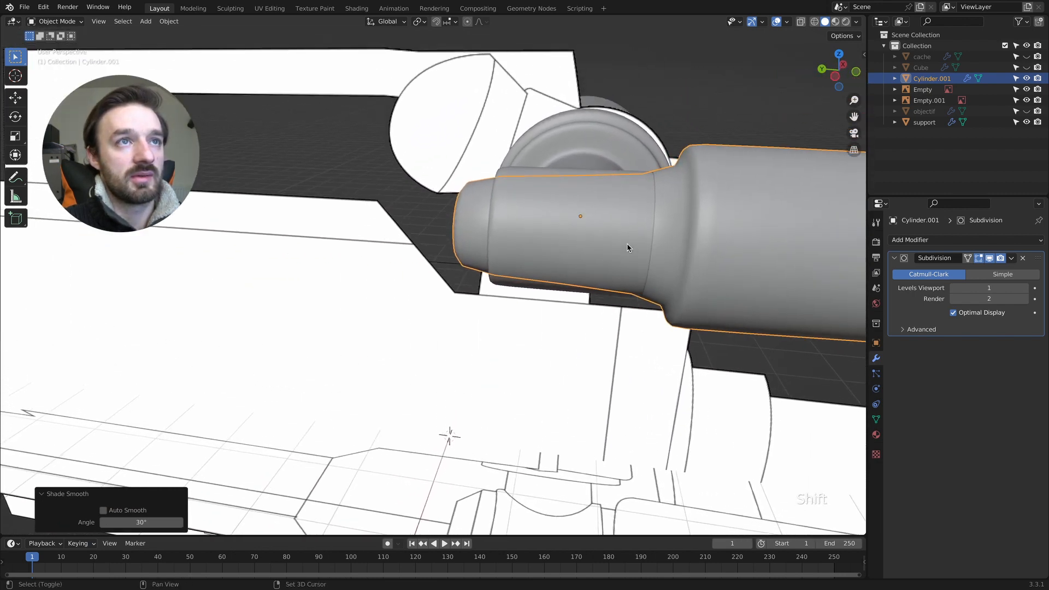
pyautogui.press('Tab')
pyautogui.press('2')
pyautogui.moveTo(685, 328); pyautogui.dragTo(641, 308, button='middle')
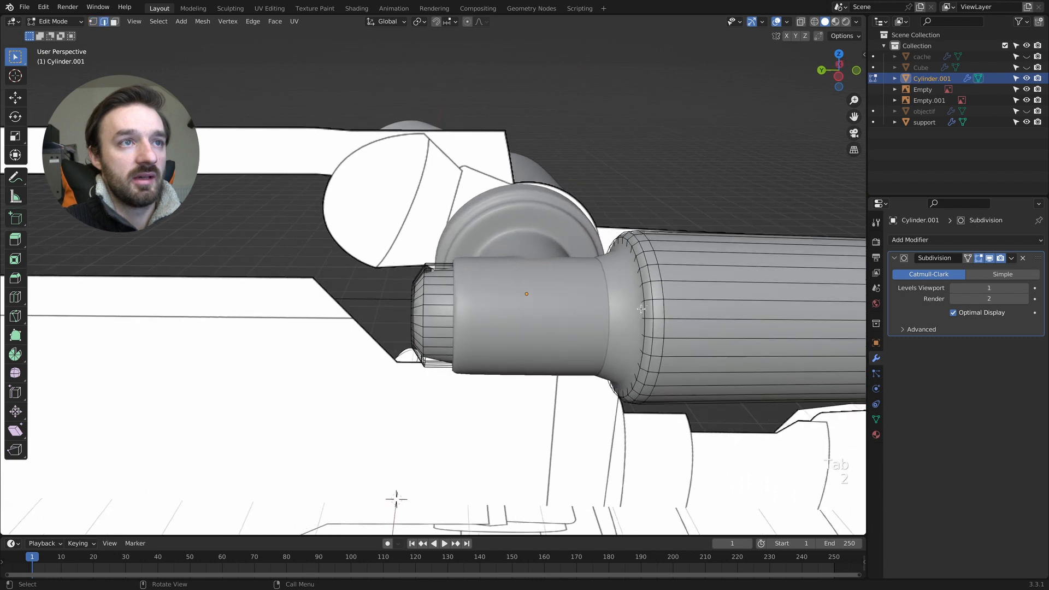
pyautogui.click(990, 261)
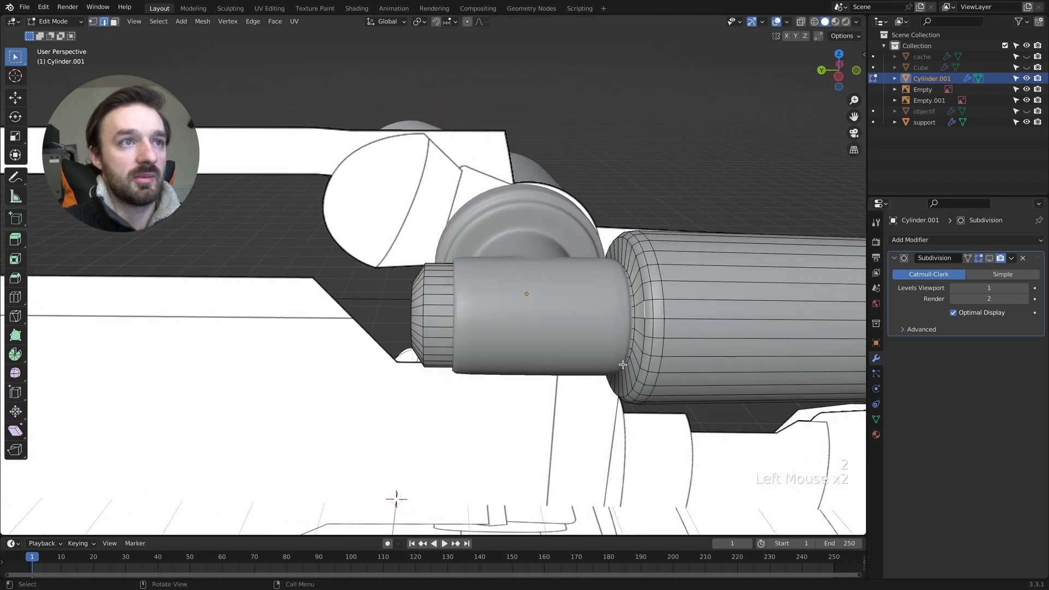
# - Bevel the edge loops at the narrow tube's tip and around the wide body's shoulder by about 0.095 m with two segments
pyautogui.keyDown('super'); pyautogui.scroll(3, 642, 330); pyautogui.keyUp('super')
pyautogui.keyDown('super'); pyautogui.scroll(1, 1002, 263); pyautogui.keyUp('super')
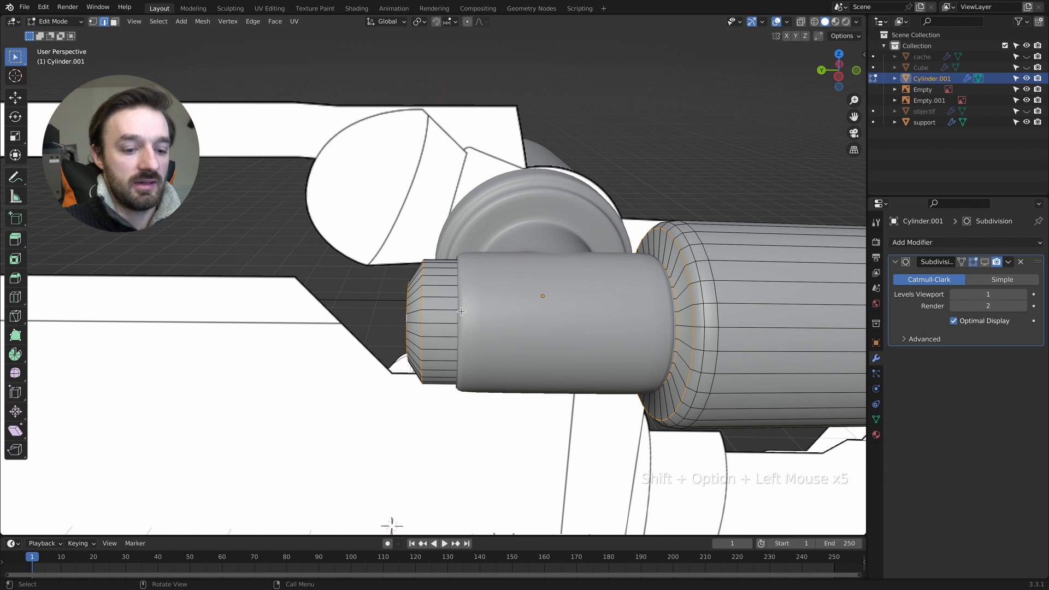
pyautogui.press('super+b')
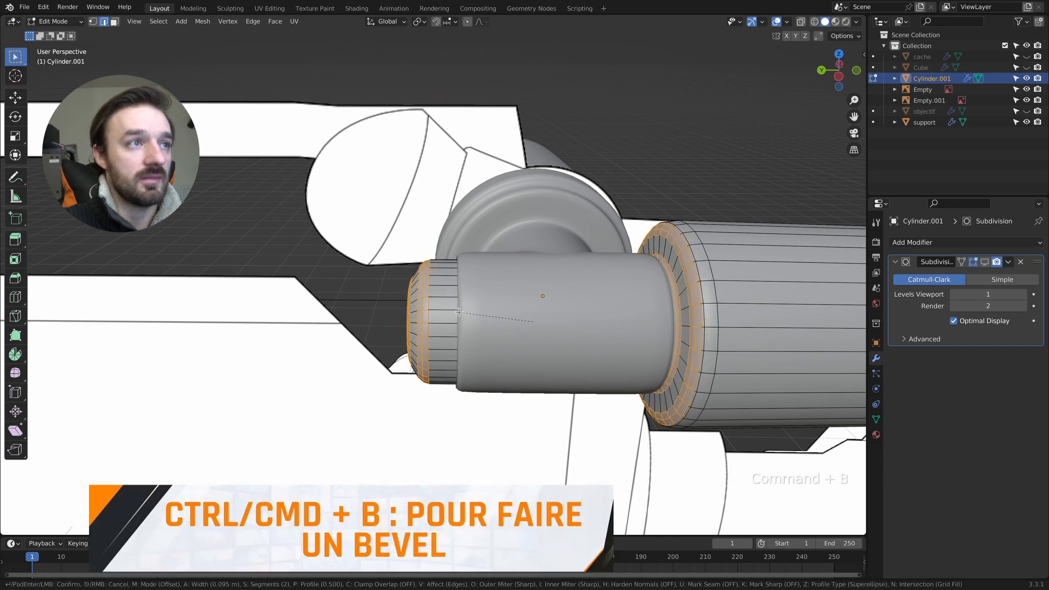
pyautogui.click(461, 312)
pyautogui.press('Tab')
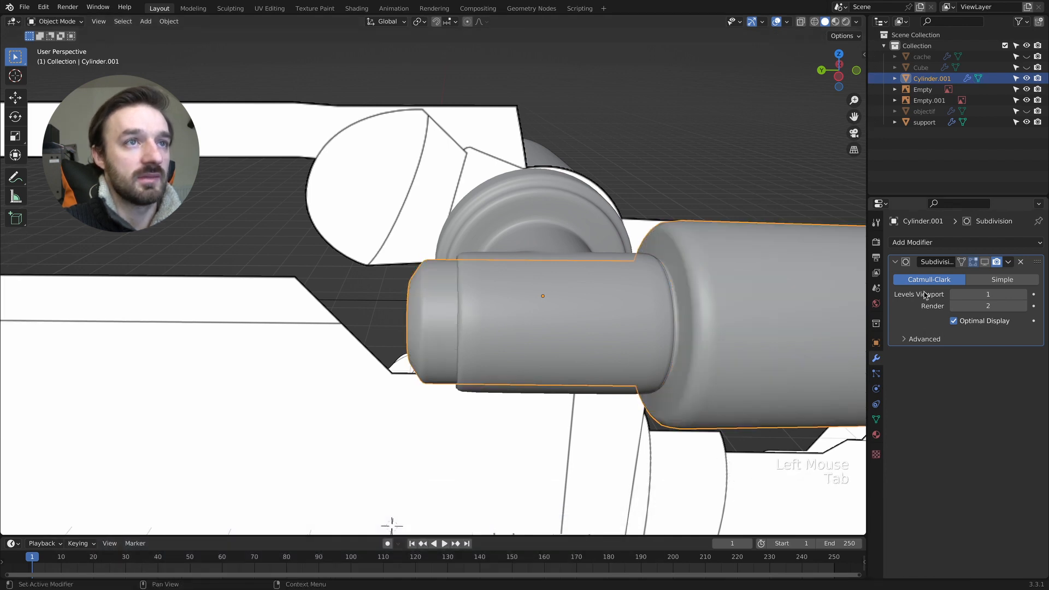
# - Turn the cylinder's Subdivision modifier viewport display back on in Object Mode and save the file
pyautogui.press('Tab')
pyautogui.hscroll(5, 671, 298)
pyautogui.press('Tab')
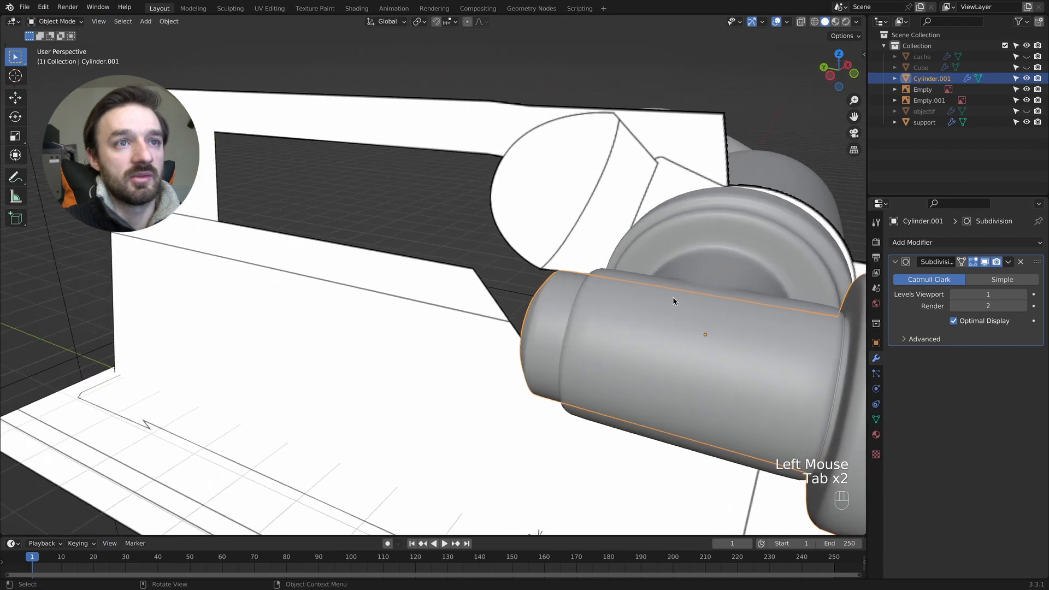
pyautogui.keyDown('super'); pyautogui.scroll(-5, 674, 298); pyautogui.keyUp('super')
pyautogui.hscroll(5, 676, 297)
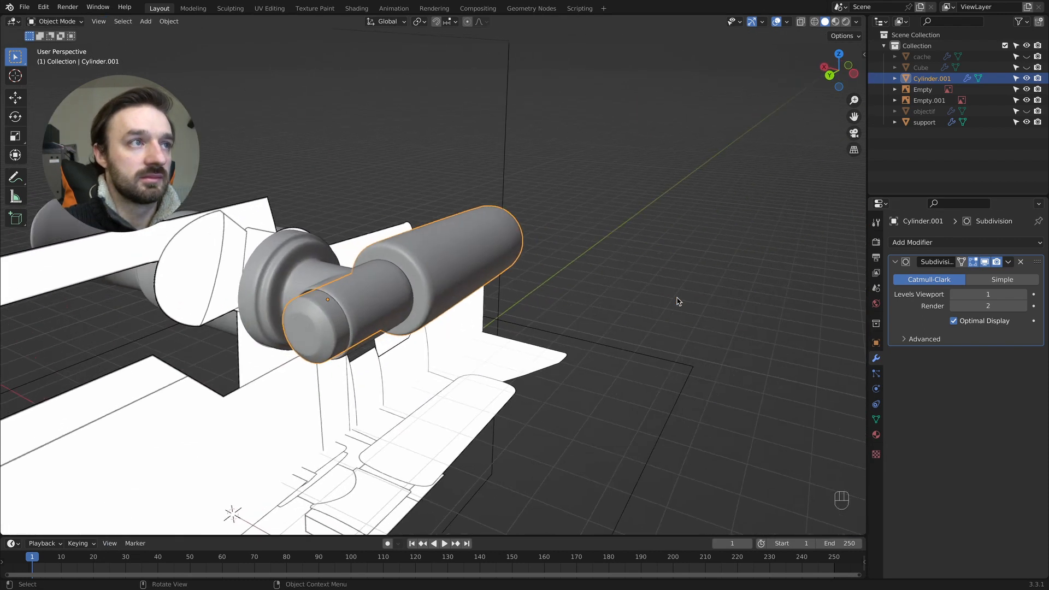
pyautogui.hscroll(-5, 676, 297)
pyautogui.press('super+s')
# - Unhide the objectif, Cube and cache objects in the scene
pyautogui.click(1026, 111)
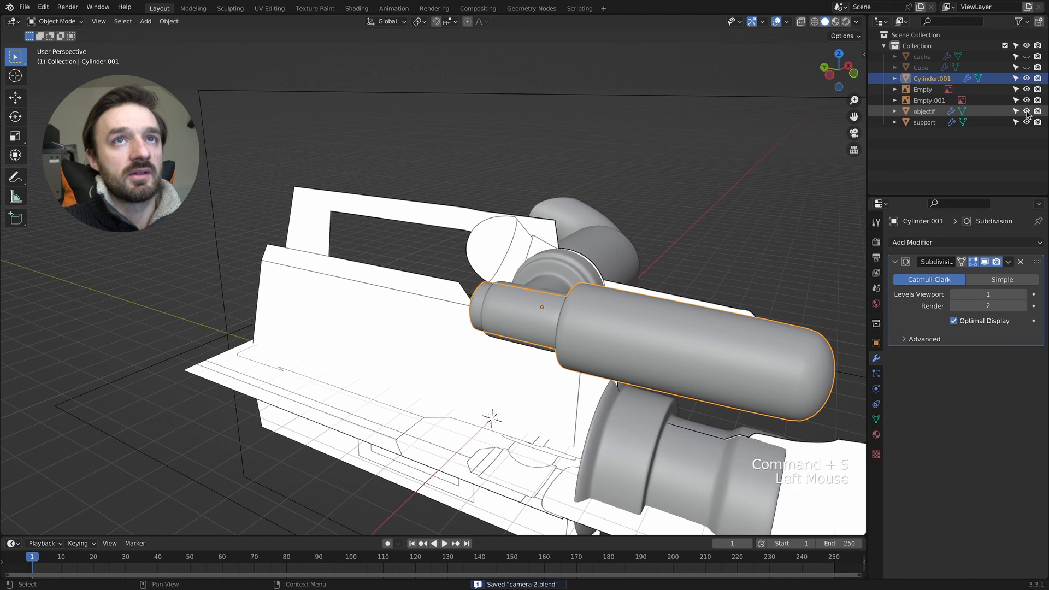
pyautogui.click(1027, 67)
pyautogui.click(1027, 57)
# - Select the support tube together with the viewfinder cylinder and scale both uniformly to 0.860
pyautogui.hscroll(15, 664, 212)
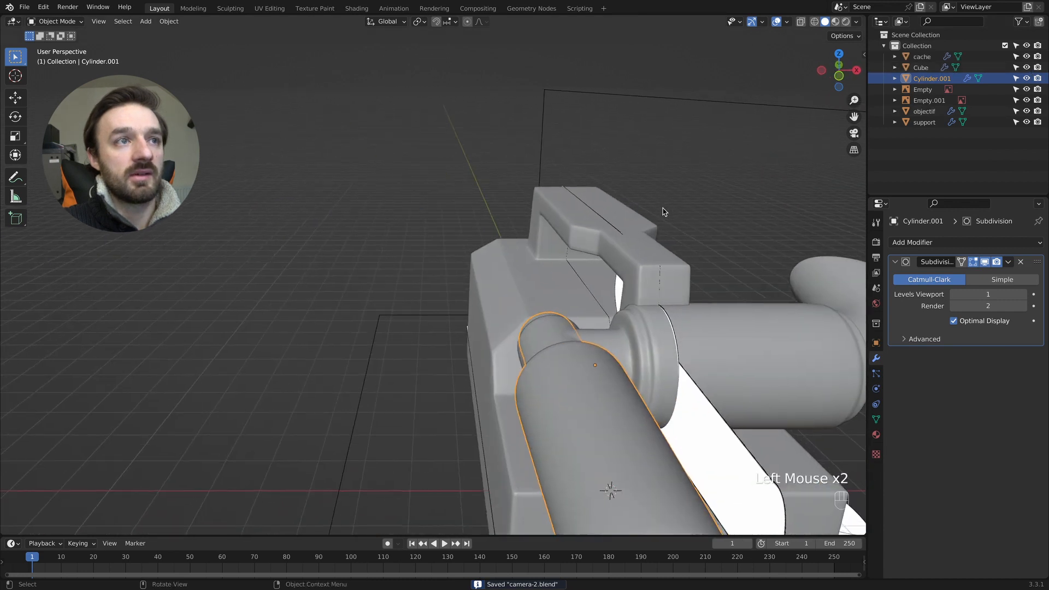
pyautogui.hscroll(5, 663, 212)
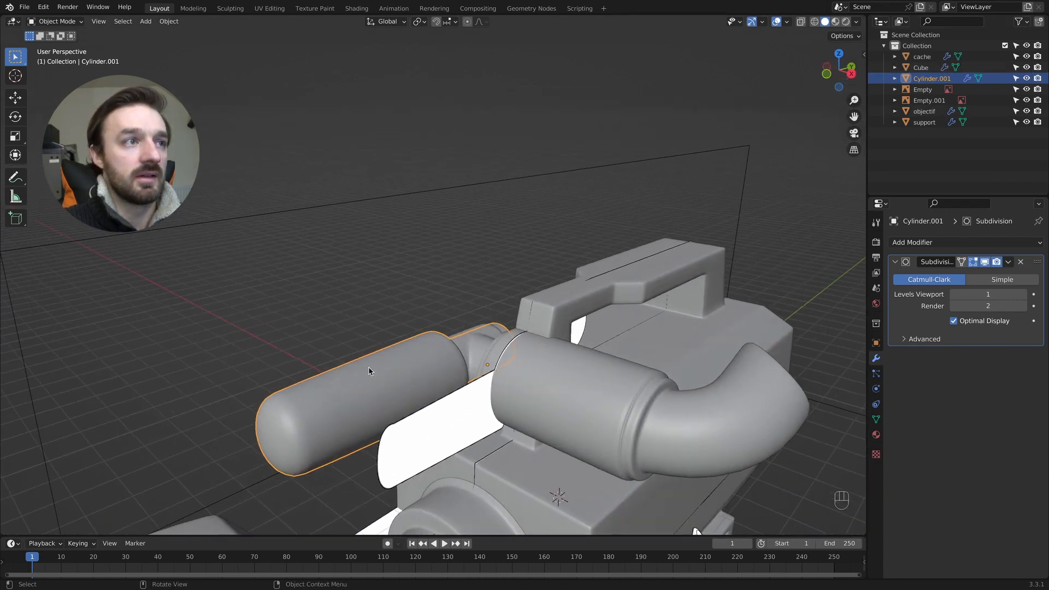
pyautogui.keyDown('shift'); pyautogui.click(542, 372); pyautogui.keyUp('shift')
pyautogui.hscroll(-3, 543, 373)
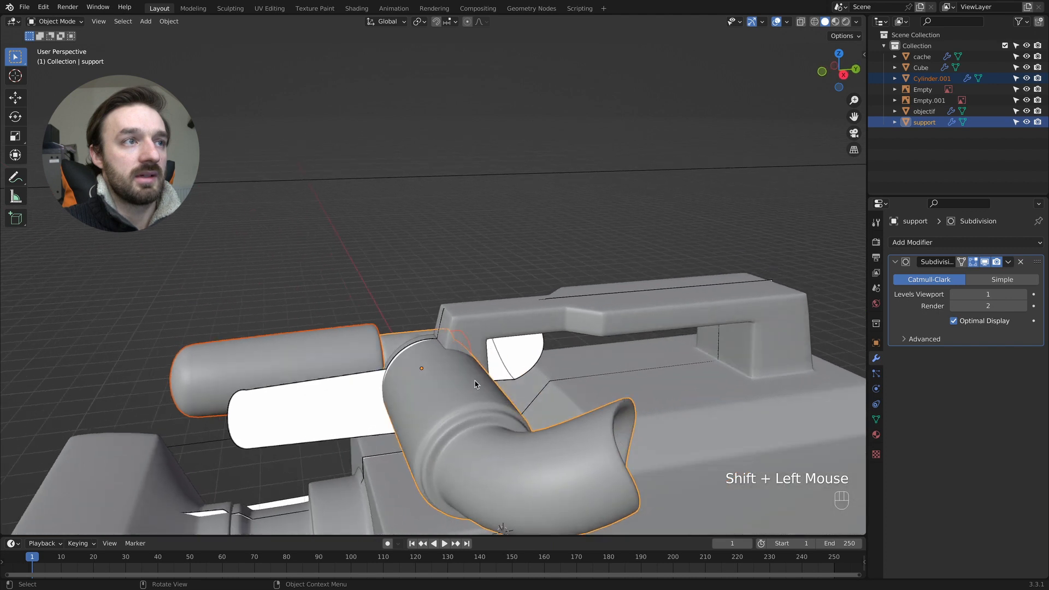
pyautogui.press('s')
pyautogui.click(560, 397)
pyautogui.hscroll(-3, 560, 396)
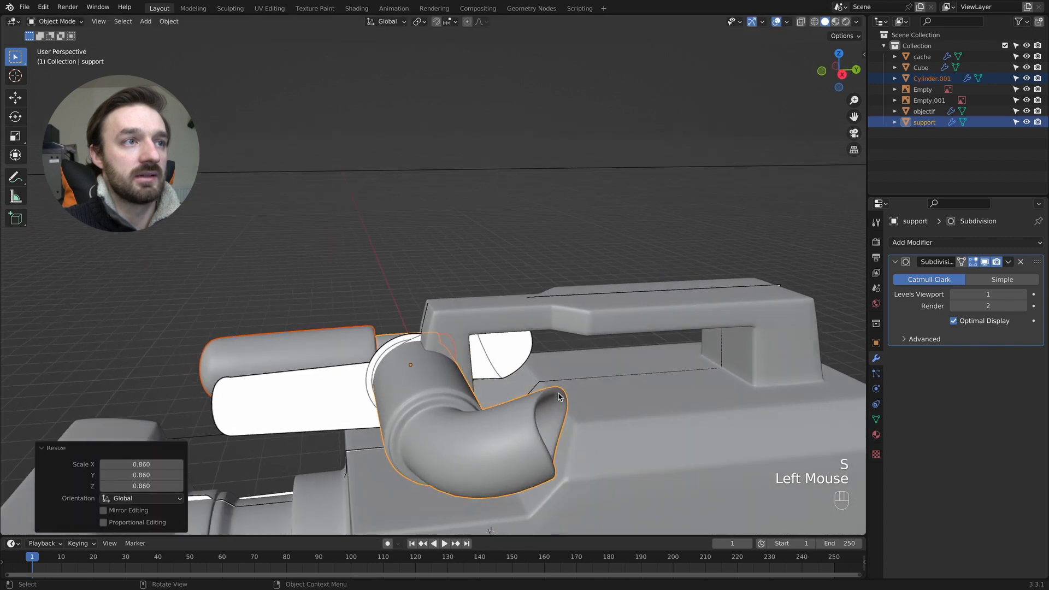
pyautogui.hscroll(6, 558, 397)
pyautogui.keyDown('super'); pyautogui.scroll(-2, 558, 396); pyautogui.keyUp('super')
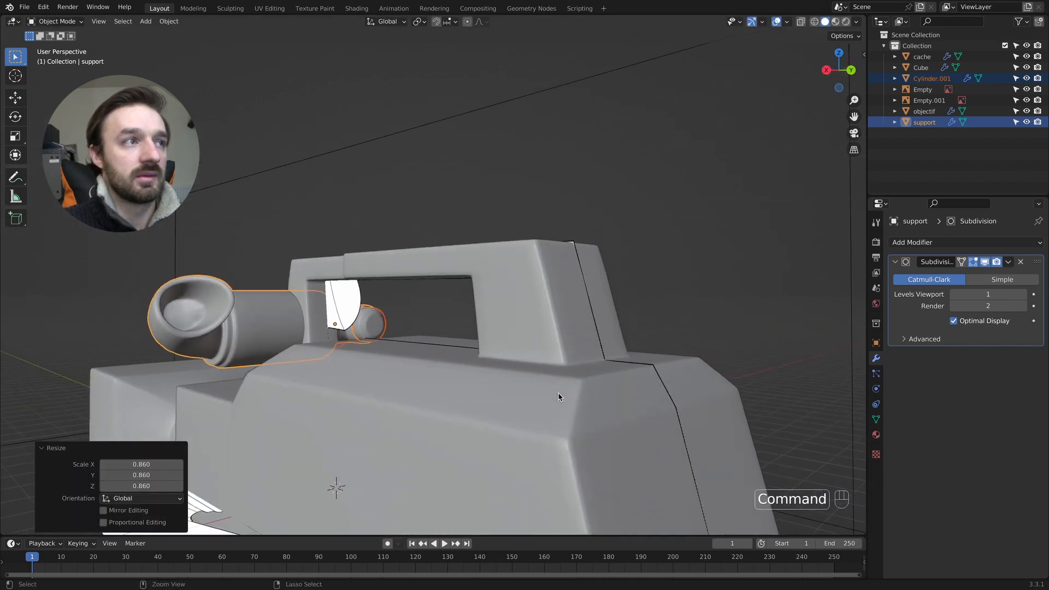
pyautogui.hscroll(-5, 558, 396)
pyautogui.scroll(5, 558, 392)
pyautogui.scroll(-6, 558, 392)
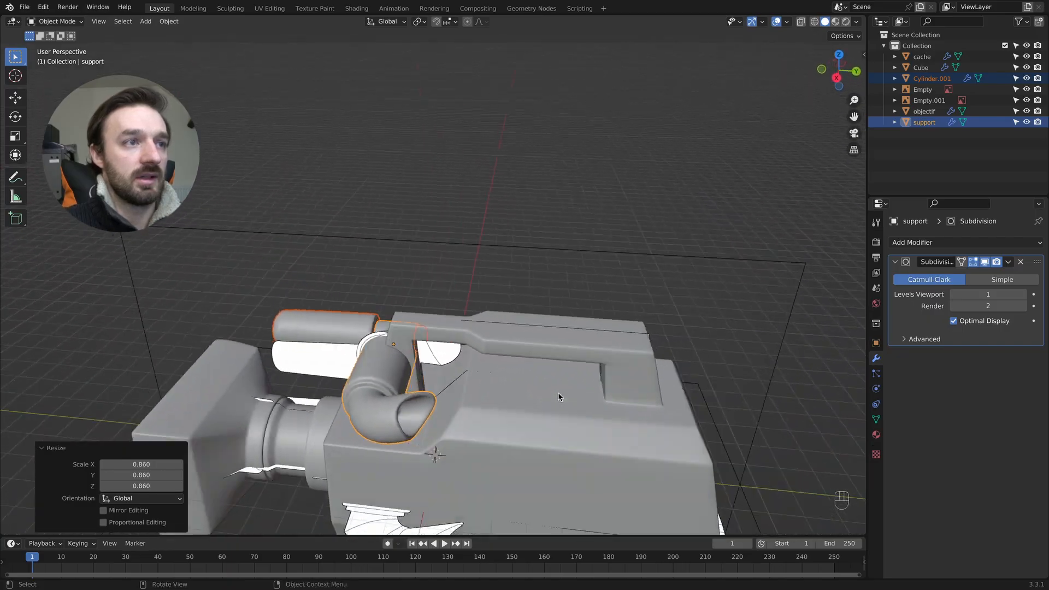
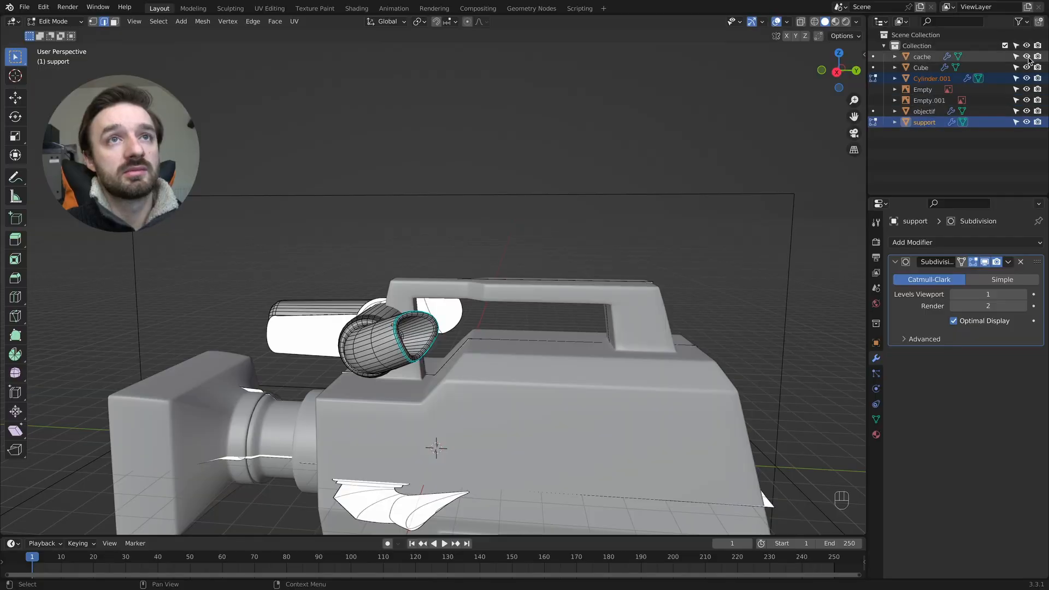
# - Return to Object Mode and add a 2 m mesh cube at the world origin
pyautogui.keyDown('shift'); pyautogui.scroll(-7, 529, 434); pyautogui.keyUp('shift')
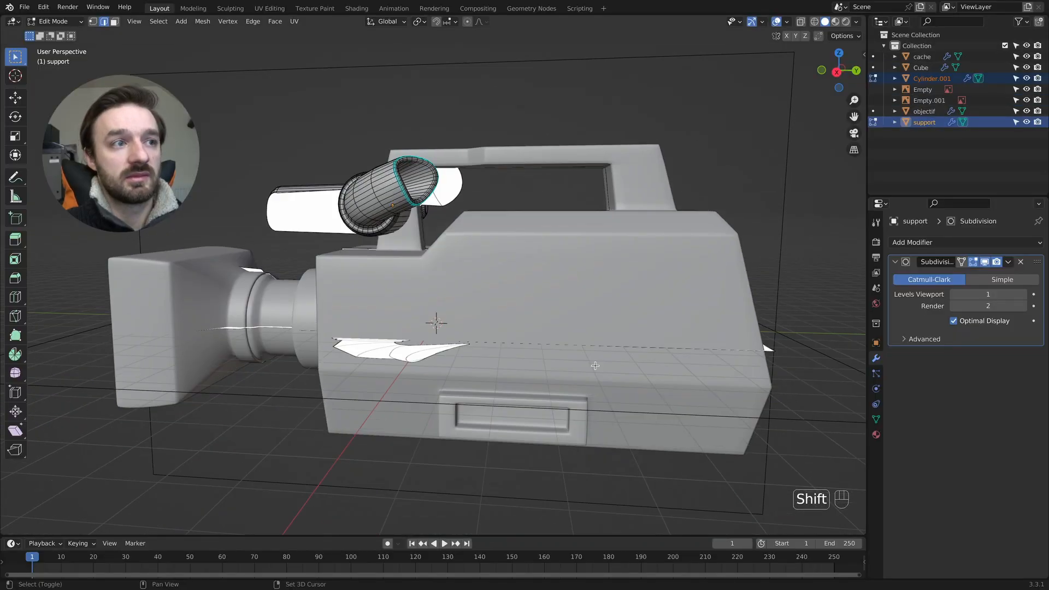
pyautogui.keyDown('super'); pyautogui.scroll(3, 528, 434); pyautogui.keyUp('super')
pyautogui.hscroll(-5, 533, 427)
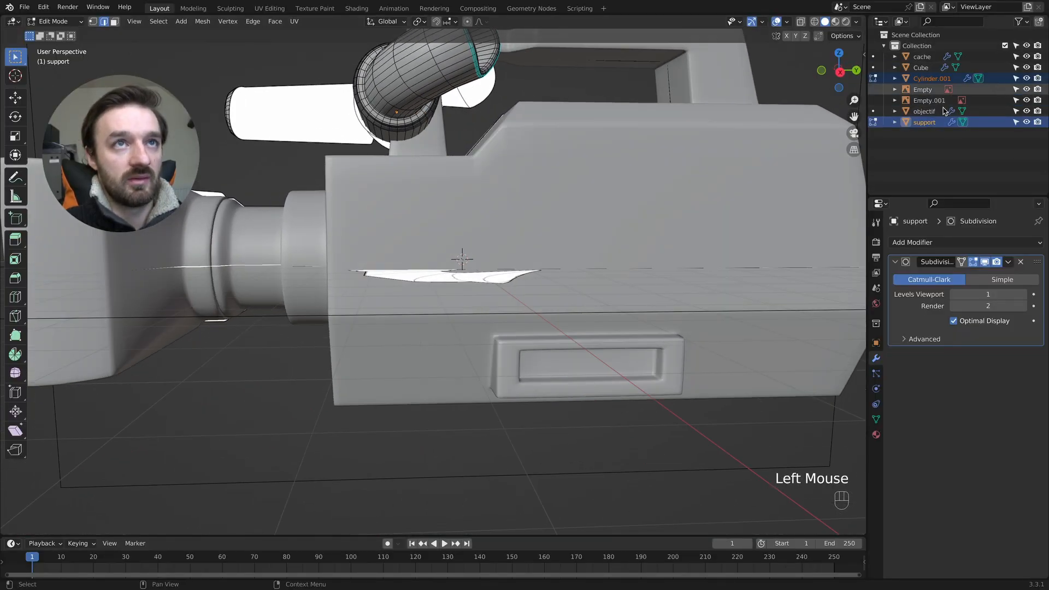
pyautogui.press('Tab')
pyautogui.click(649, 426)
pyautogui.hotkey('shift', 'a')
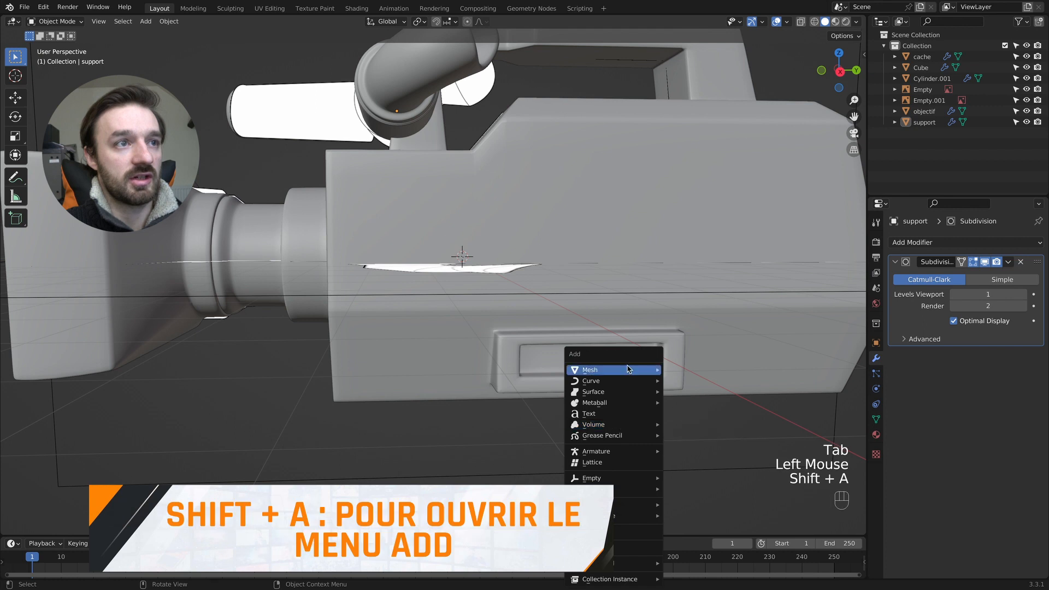
pyautogui.moveTo(628, 370)
pyautogui.click(688, 143)
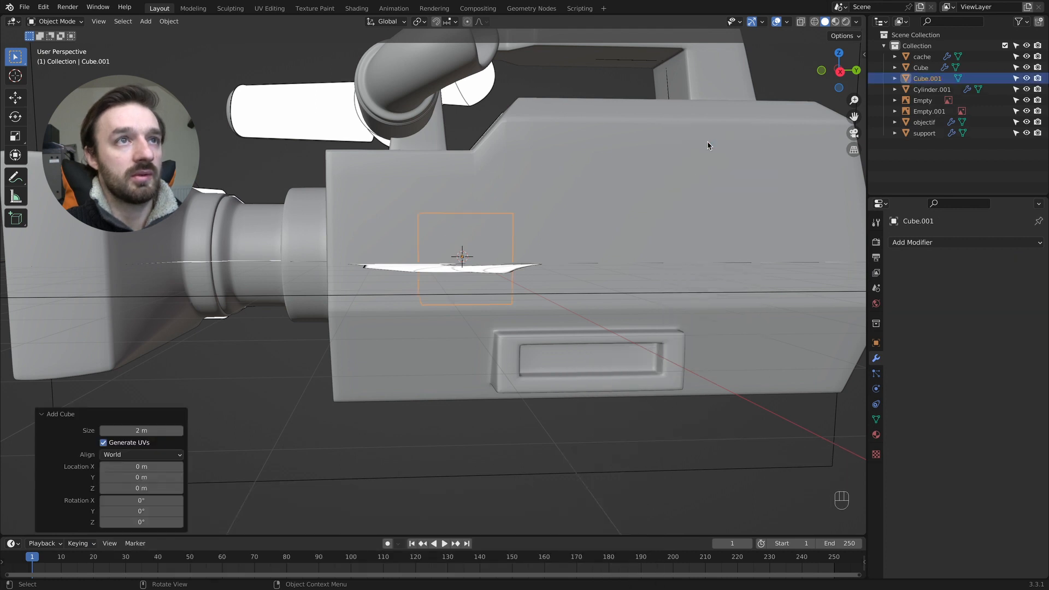
# - Move the cube out to the camera body's side recess and scale it uniformly to 0.406
pyautogui.hscroll(-5, 628, 304)
pyautogui.press('g')
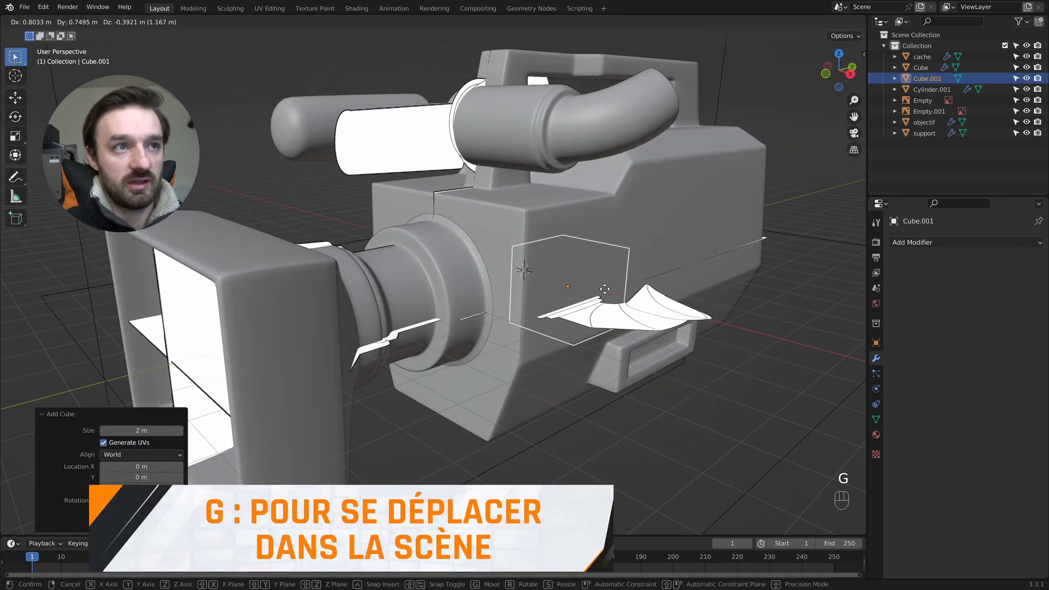
pyautogui.click(676, 342)
pyautogui.press('s')
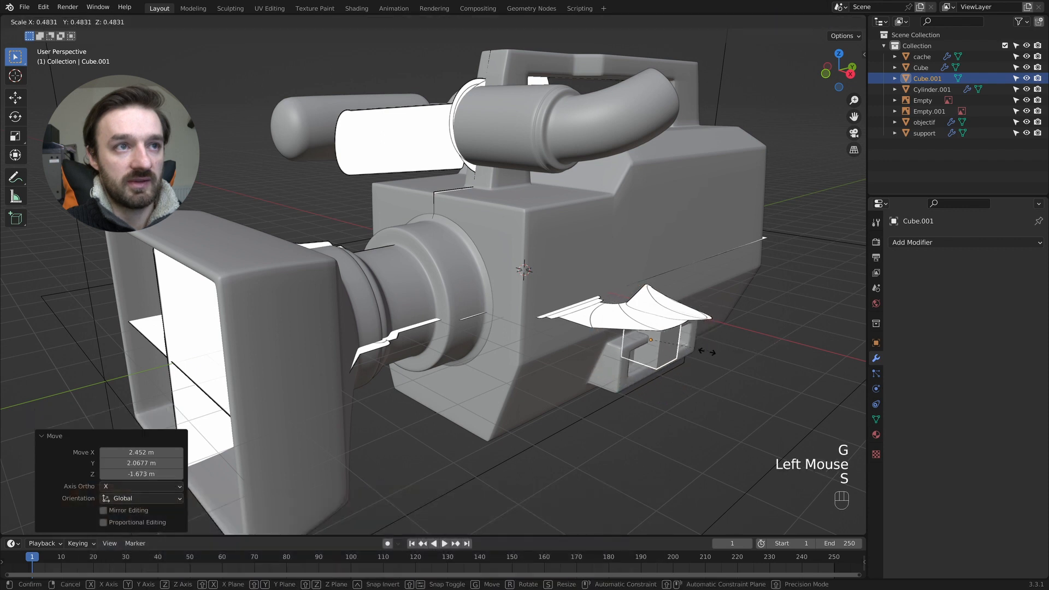
pyautogui.click(662, 342)
# - Move the cube onto the lens-side end of the side recess and scale it uniformly to 0.851
pyautogui.hscroll(-3, 688, 342)
pyautogui.hscroll(-3, 688, 342)
pyautogui.press('g')
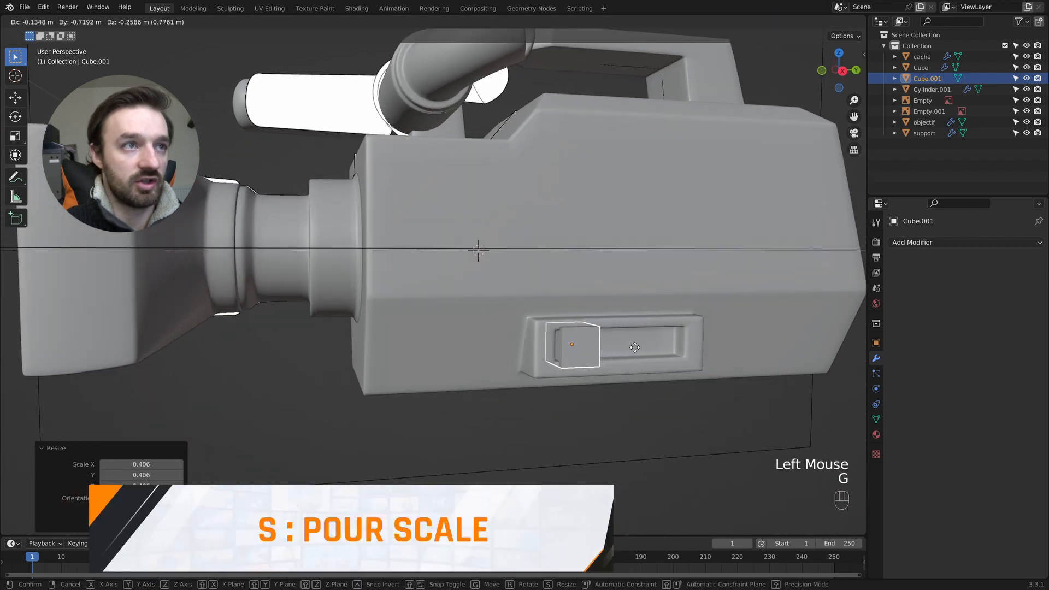
pyautogui.click(635, 347)
pyautogui.press('s')
pyautogui.click(689, 344)
# - Fine-tune the cube's size and position so it fits snugly against the lens-side end of the recess
pyautogui.hscroll(3, 686, 344)
pyautogui.keyDown('super'); pyautogui.scroll(4, 613, 344); pyautogui.keyUp('super')
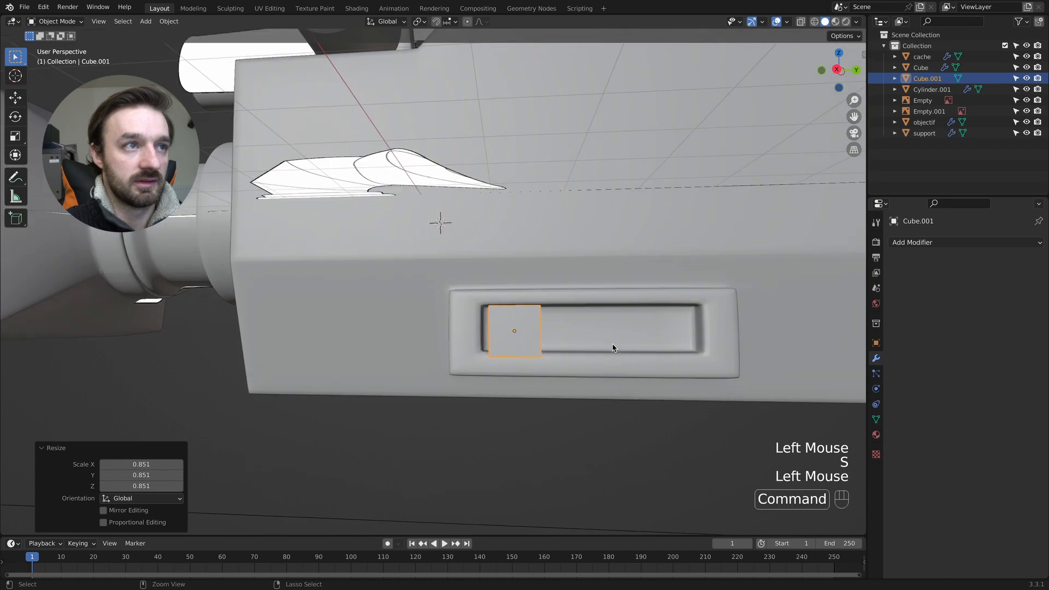
pyautogui.press('g')
pyautogui.click(612, 345)
pyautogui.press('s')
pyautogui.click(628, 343)
pyautogui.press('g')
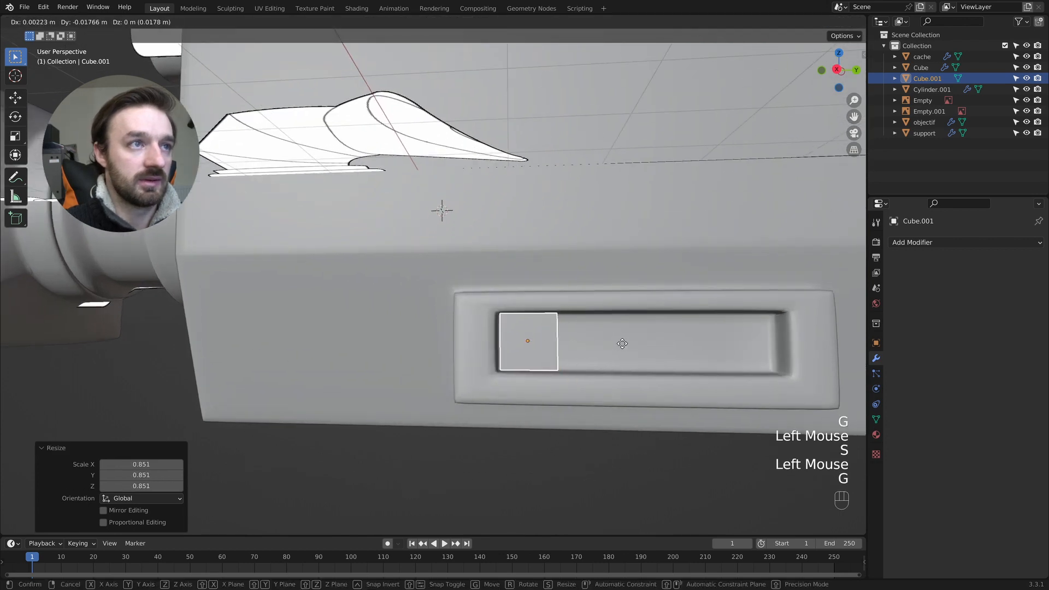
pyautogui.click(571, 317)
# - Move the cube about 0.099 m outward from the recess along the X axis
pyautogui.hscroll(5, 569, 321)
pyautogui.hscroll(-5, 569, 321)
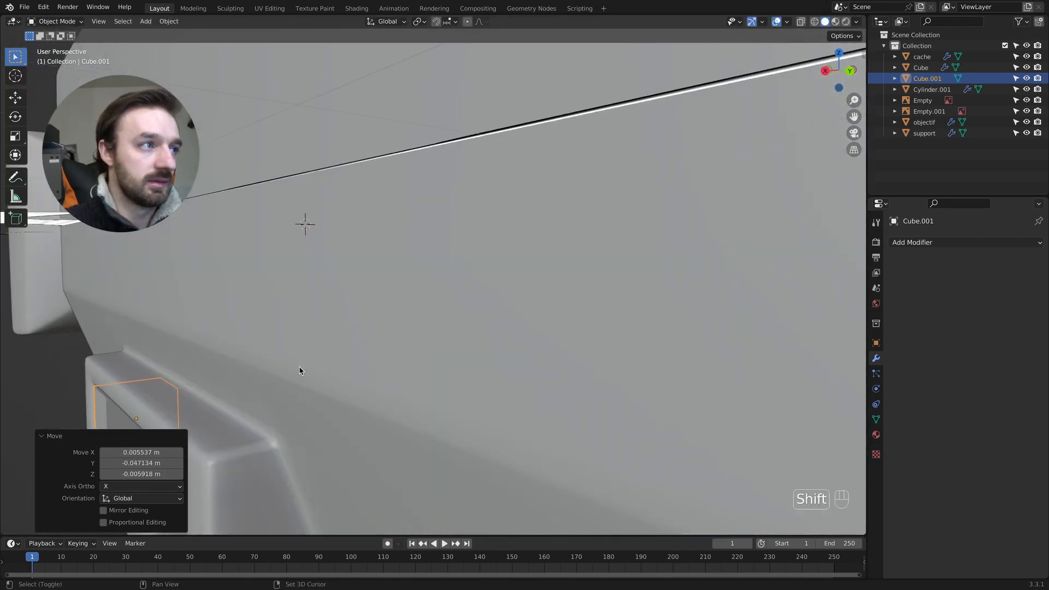
pyautogui.keyDown('shift'); pyautogui.scroll(-4, 299, 366); pyautogui.keyUp('shift')
pyautogui.keyDown('super'); pyautogui.scroll(-3, 309, 347); pyautogui.keyUp('super')
pyautogui.keyDown('super'); pyautogui.scroll(3, 309, 351); pyautogui.keyUp('super')
pyautogui.keyDown('shift'); pyautogui.hscroll(-5, 309, 351); pyautogui.keyUp('shift')
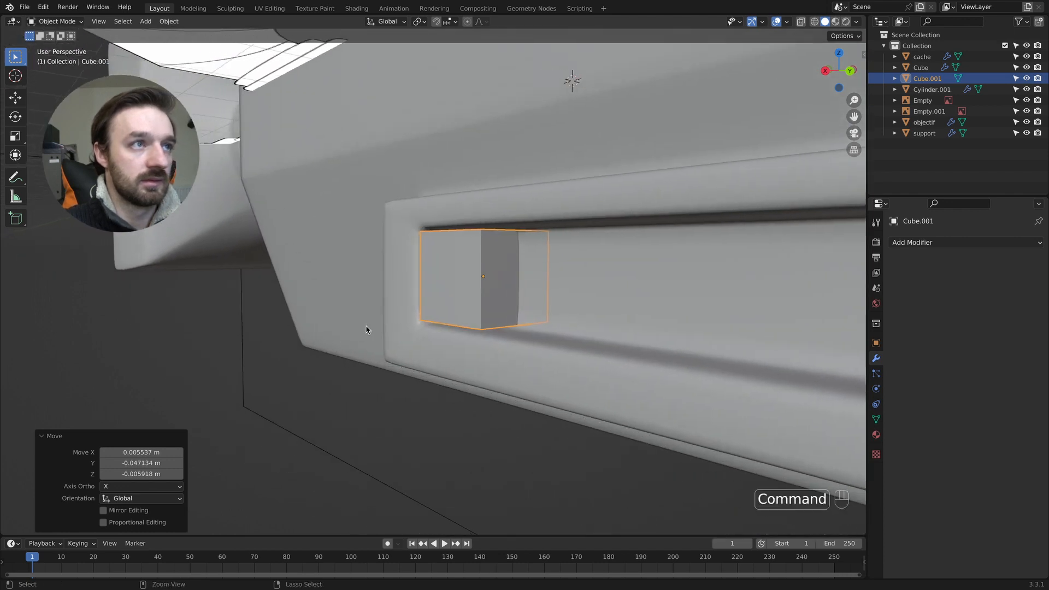
pyautogui.keyDown('super'); pyautogui.scroll(-2, 367, 330); pyautogui.keyUp('super')
pyautogui.keyDown('super'); pyautogui.scroll(3, 367, 328); pyautogui.keyUp('super')
pyautogui.hscroll(4, 392, 312)
pyautogui.hscroll(-5, 385, 312)
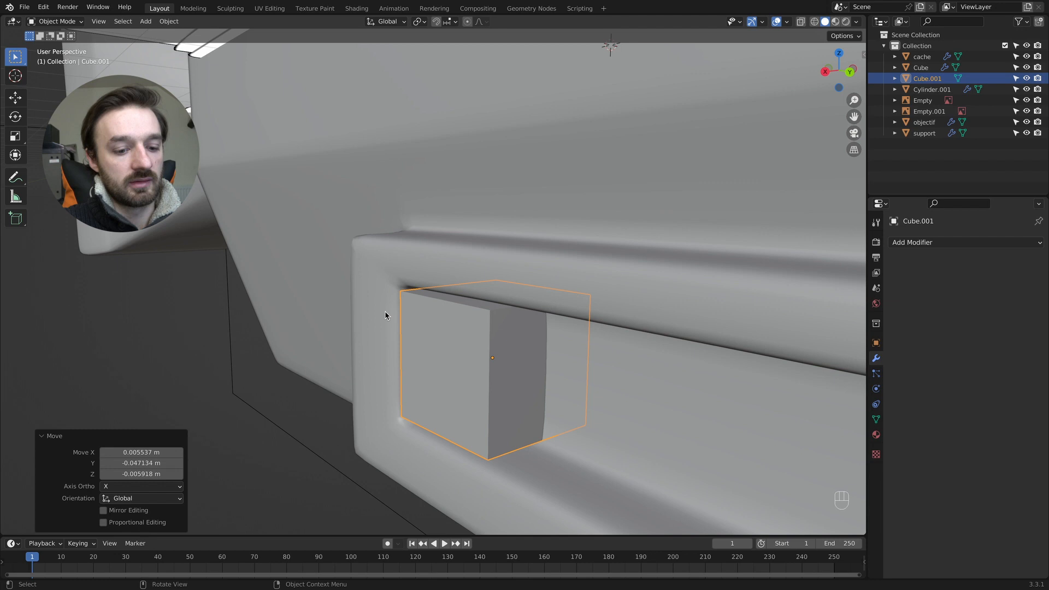
pyautogui.press('g')
pyautogui.press('x')
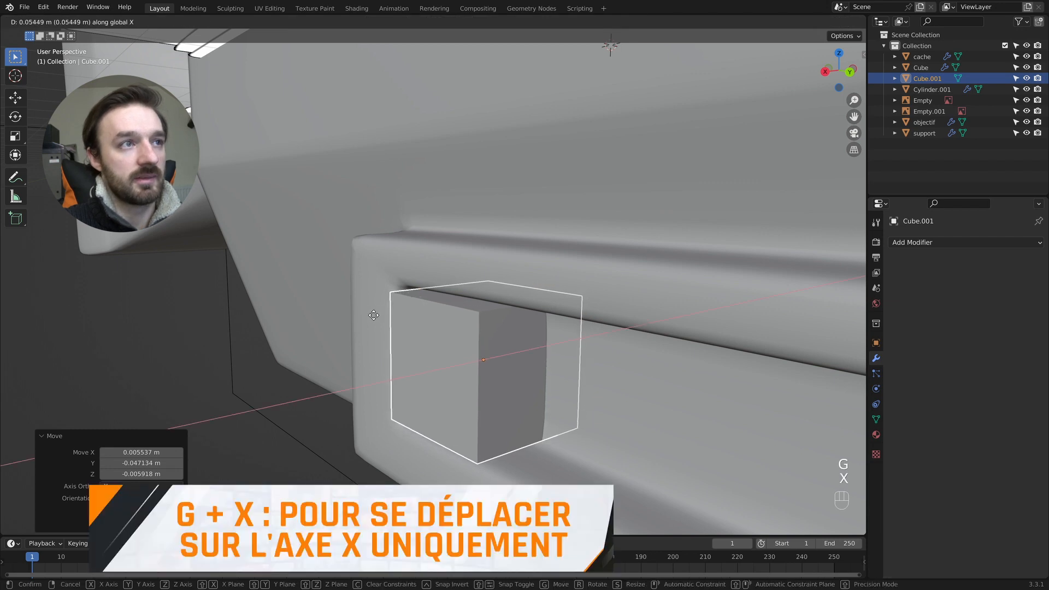
pyautogui.click(369, 317)
pyautogui.hscroll(-5, 369, 316)
pyautogui.hscroll(4, 369, 316)
pyautogui.keyDown('super'); pyautogui.scroll(-3, 369, 317); pyautogui.keyUp('super')
pyautogui.scroll(-4, 369, 317)
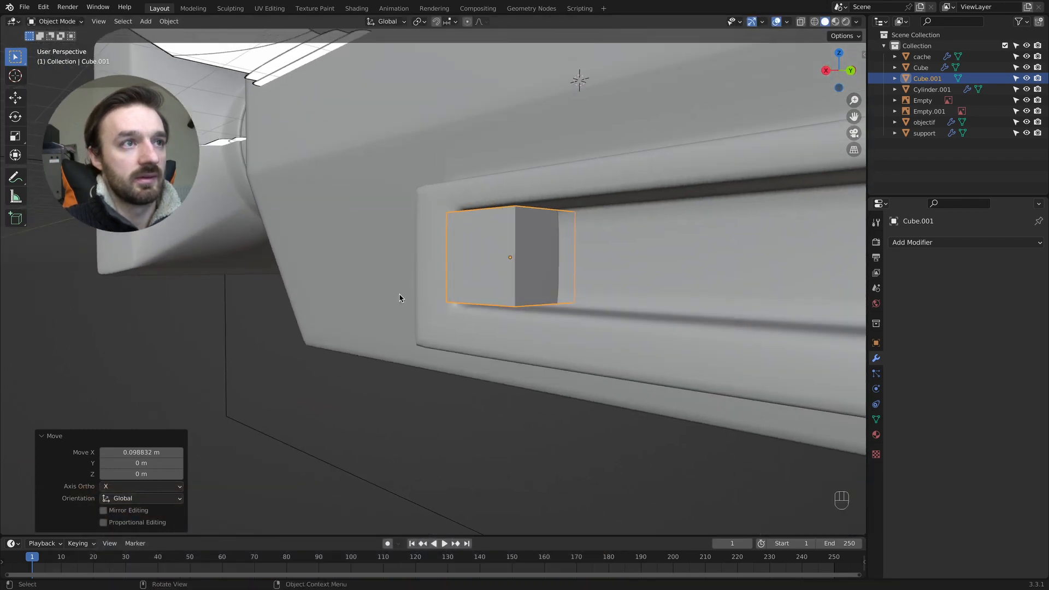
# - Scale the cube's outer face uniformly to about 0.78 in Edit Mode to taper the button, and return to Object Mode
pyautogui.press('Tab')
pyautogui.press('2')
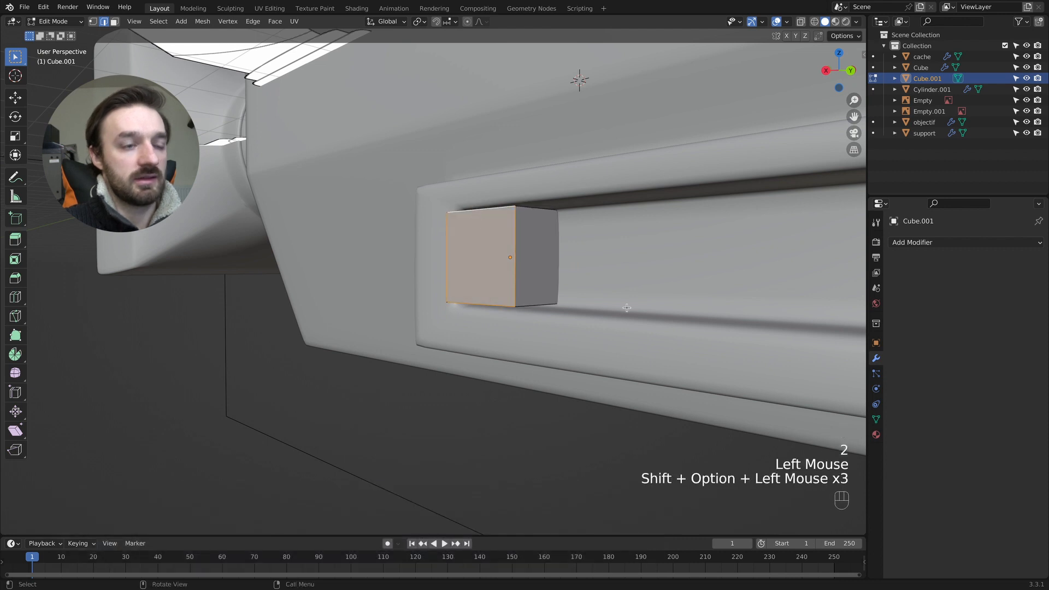
pyautogui.press('s')
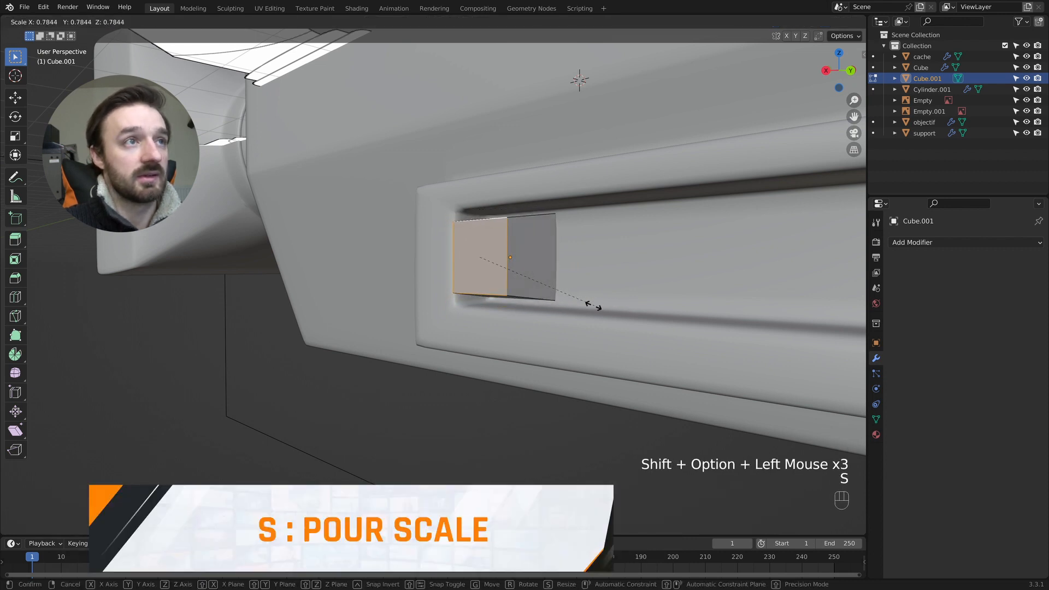
pyautogui.click(589, 305)
pyautogui.press('Tab')
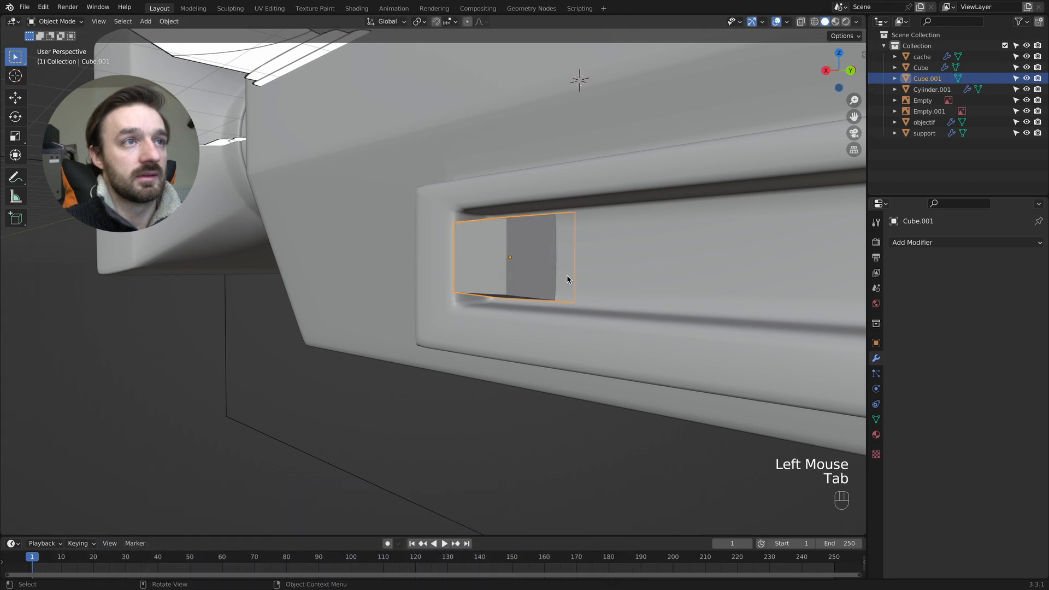
# - Scale the tapered cube to 0.651 along X and shift it about 0.121 m outward along X
pyautogui.press('s')
pyautogui.press('x')
pyautogui.click(552, 276)
pyautogui.press('g')
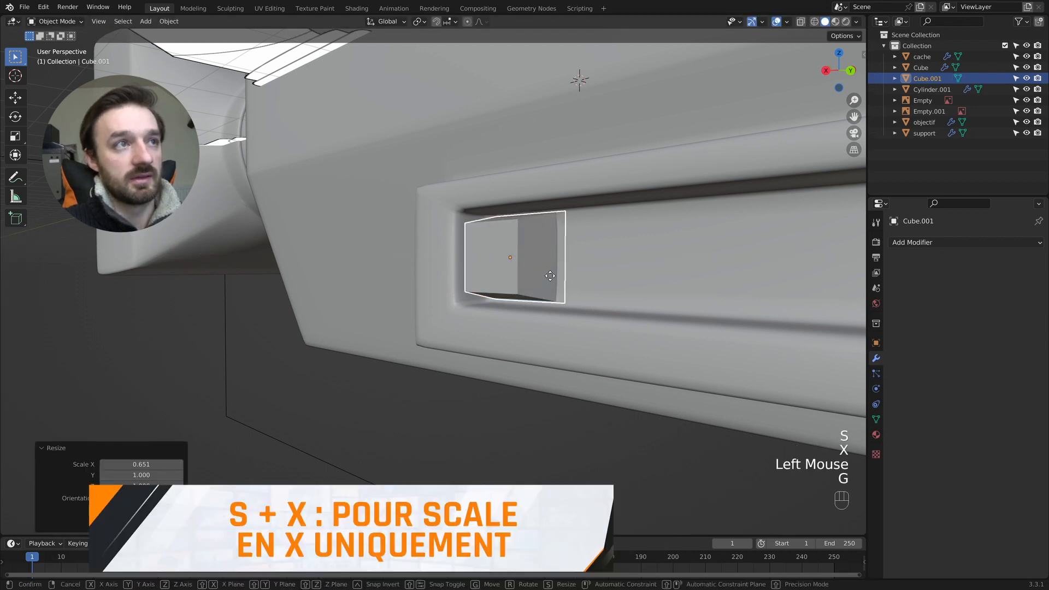
pyautogui.press('x')
pyautogui.click(535, 276)
pyautogui.moveTo(554, 279); pyautogui.dragTo(535, 276, button='middle')
pyautogui.press('s')
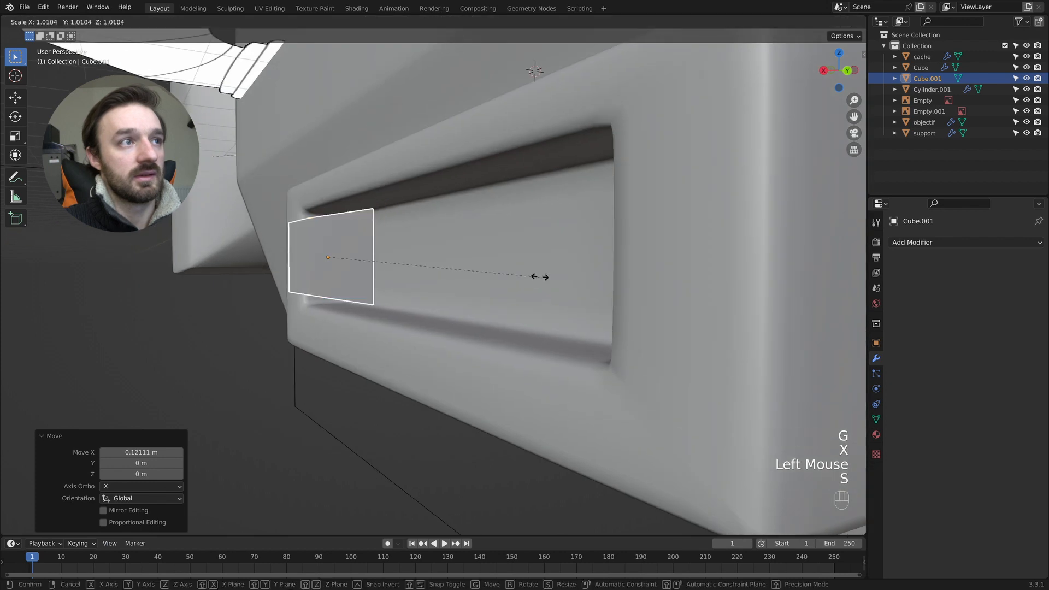
pyautogui.click(563, 268)
pyautogui.press('super+z')
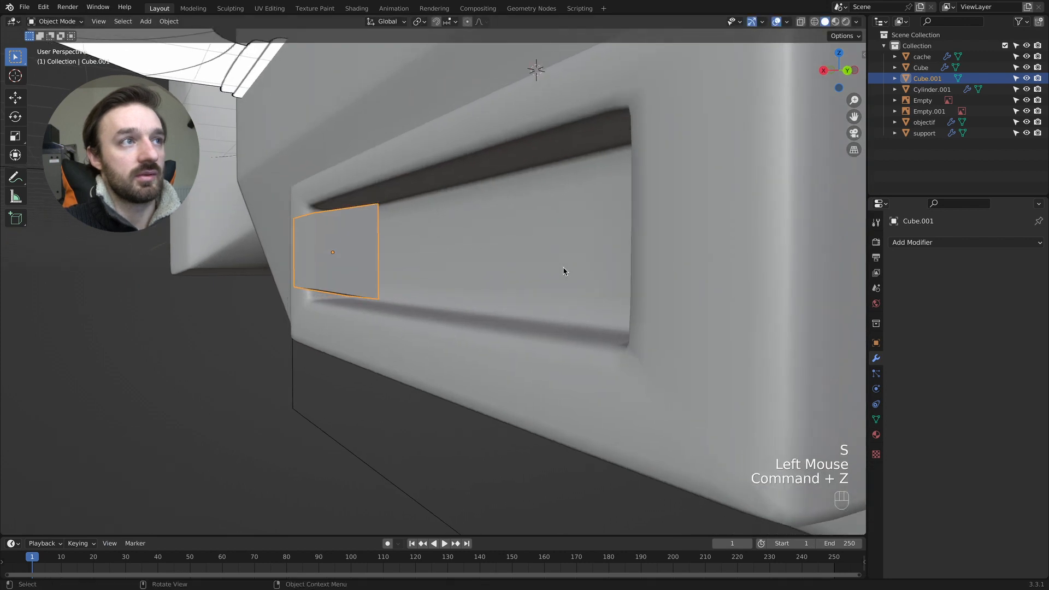
# - Enlarge the tapered button slightly and move it about 0.09 m outward along the X axis
pyautogui.press('s')
pyautogui.click(576, 264)
pyautogui.moveTo(576, 263); pyautogui.dragTo(638, 286, button='middle')
pyautogui.press('Tab')
pyautogui.press('Tab')
pyautogui.hscroll(3, 756, 275)
pyautogui.keyDown('shift'); pyautogui.hscroll(10, 759, 276); pyautogui.keyUp('shift')
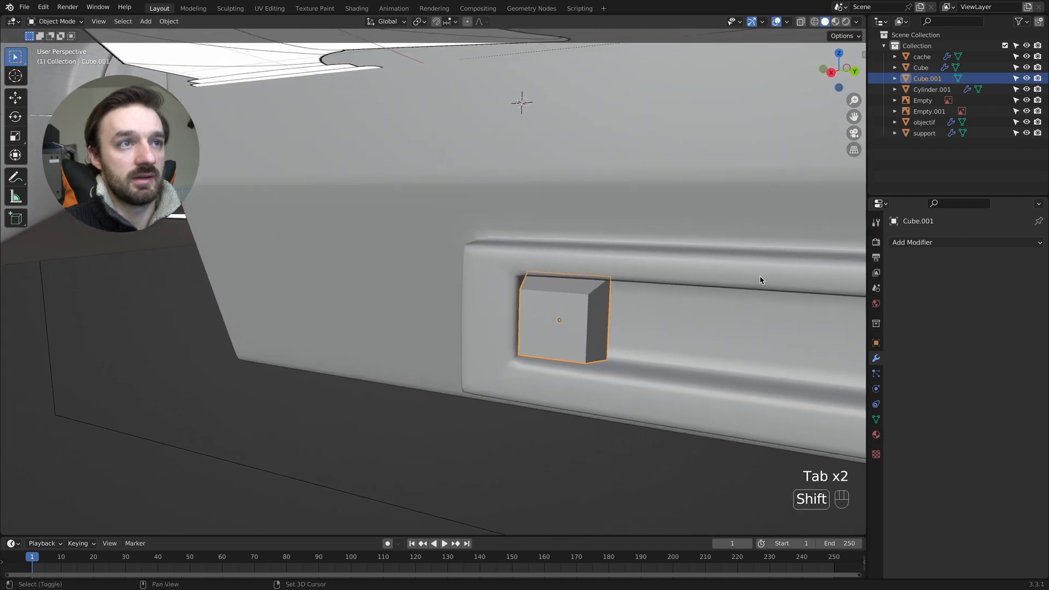
pyautogui.moveTo(759, 275); pyautogui.dragTo(510, 297, button='middle')
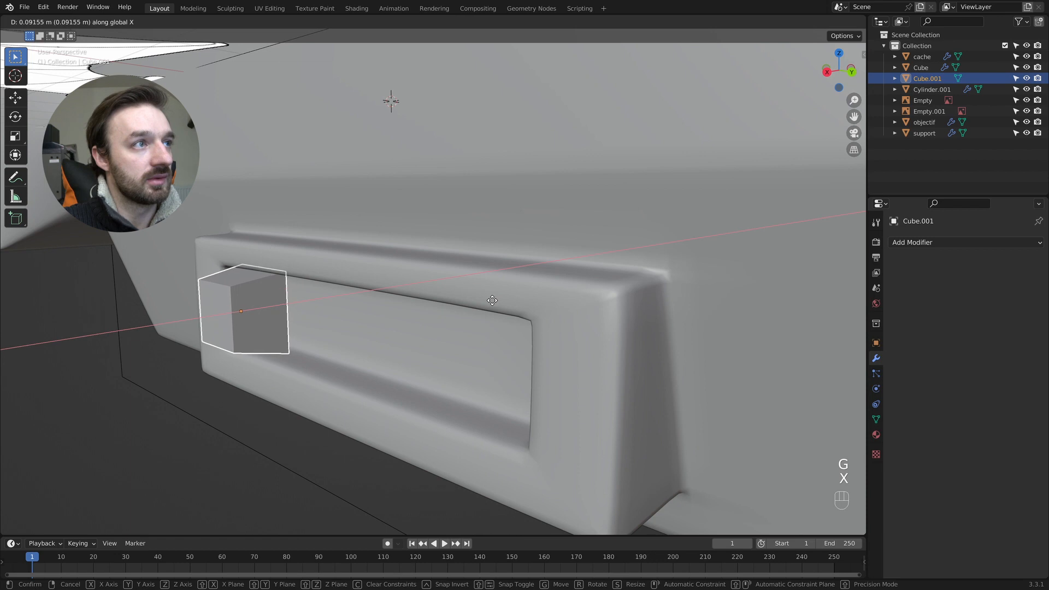
pyautogui.click(492, 300)
# - Add an Array modifier to the button with a count of 5 and a relative offset of 0 in X and 1 in Y
pyautogui.hscroll(-10, 491, 299)
pyautogui.click(979, 242)
pyautogui.click(832, 277)
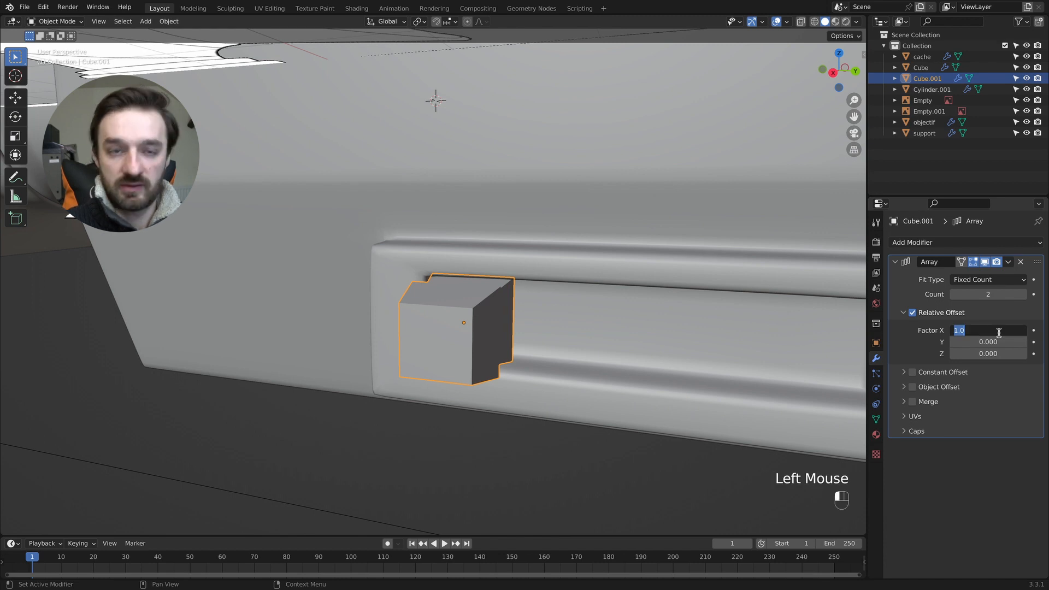
pyautogui.press('Return')
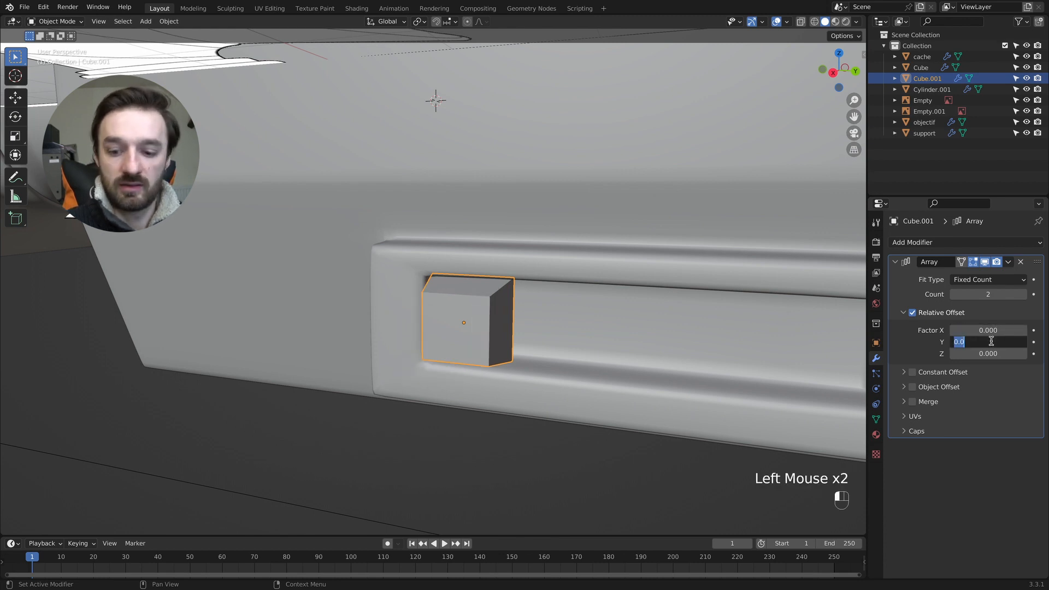
pyautogui.write('1')
pyautogui.press('Return')
pyautogui.click(1024, 294)
pyautogui.click(1024, 294)
pyautogui.click(1025, 294)
# - Scale the whole button mesh in Edit Mode to 0.919 along Y and about 0.97 along Z to fit the row in the recess
pyautogui.keyDown('shift'); pyautogui.moveTo(700, 300); pyautogui.dragTo(798, 322, button='middle'); pyautogui.keyUp('shift')
pyautogui.press('Tab')
pyautogui.press('a')
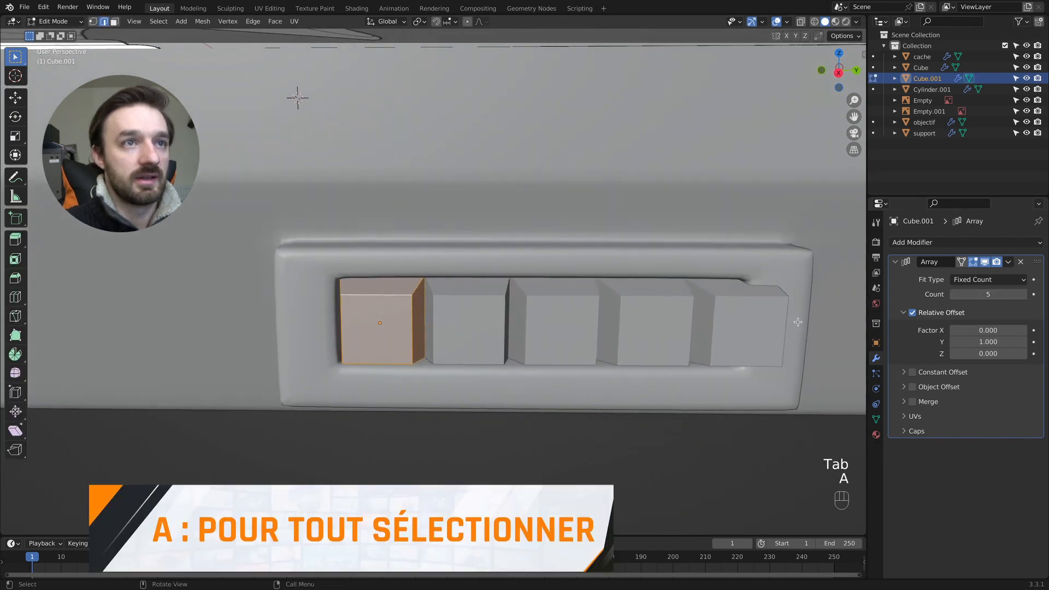
pyautogui.press('s')
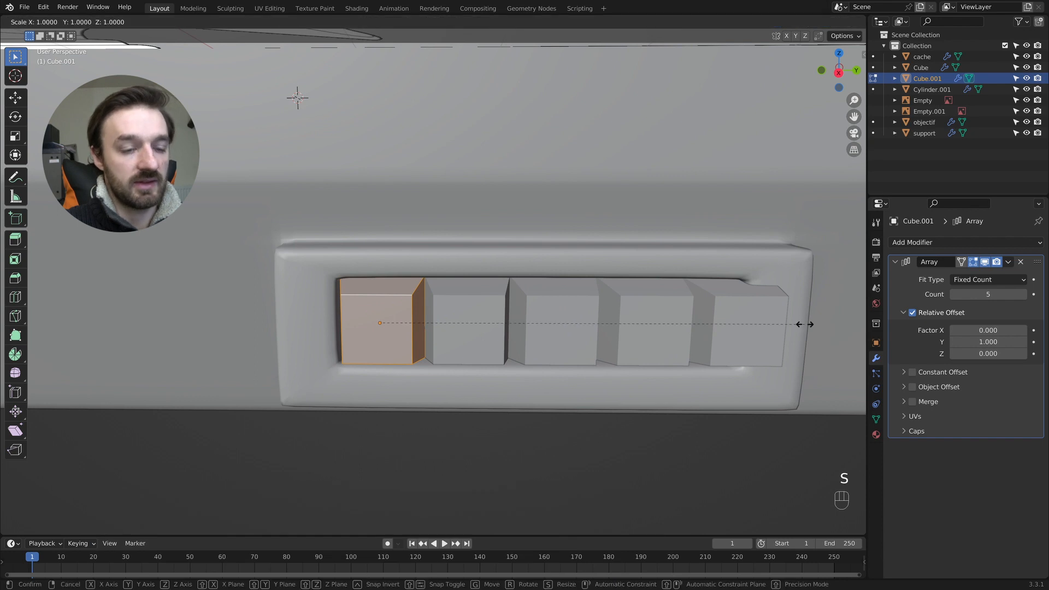
pyautogui.press('y')
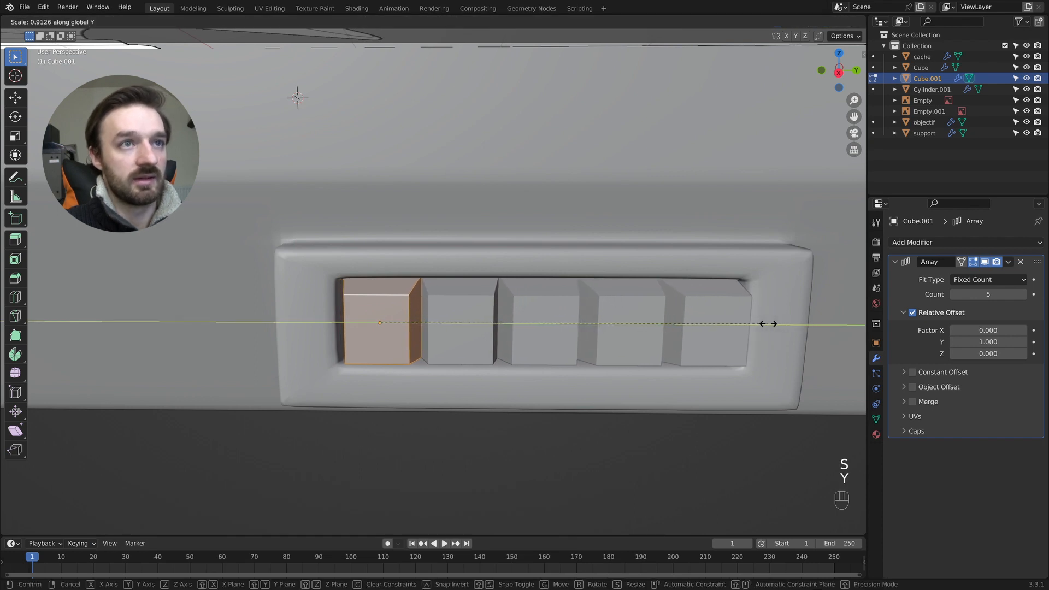
pyautogui.click(770, 324)
pyautogui.press('s')
pyautogui.press('z')
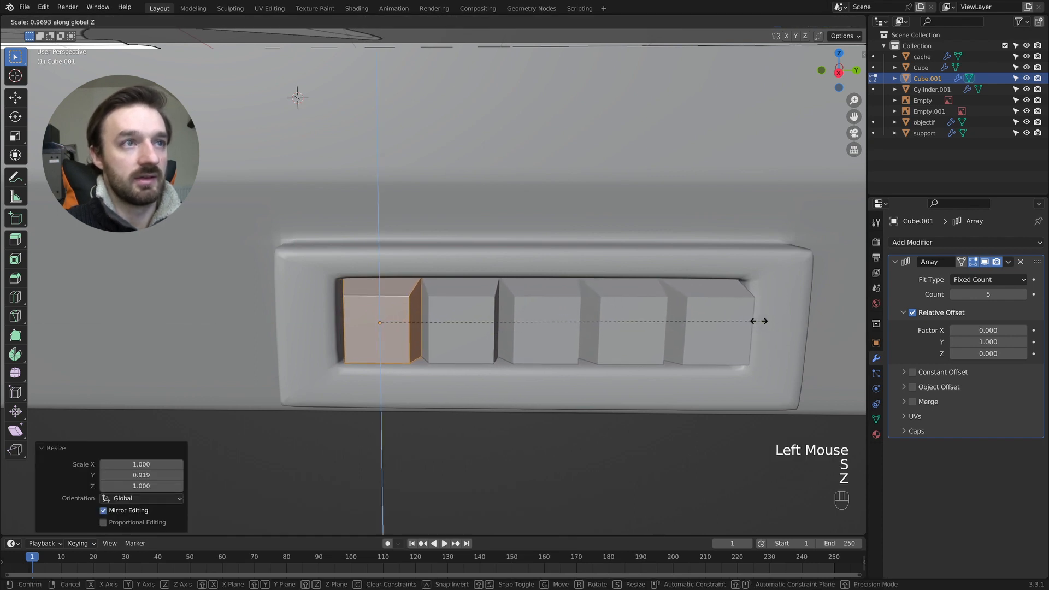
pyautogui.click(759, 322)
# - Apply the Array modifier on the button row in Object Mode
pyautogui.moveTo(759, 322); pyautogui.dragTo(763, 326, button='middle')
pyautogui.press('Tab')
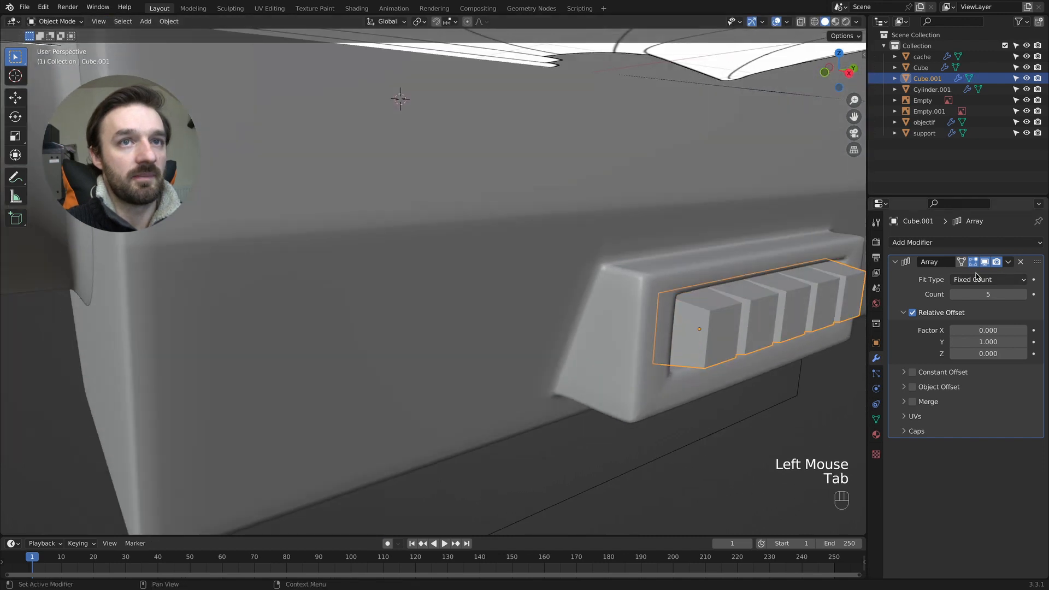
pyautogui.click(1009, 270)
pyautogui.click(967, 280)
# - Separate the button row's mesh by loose parts into individual objects and return to Object Mode
pyautogui.press('Tab')
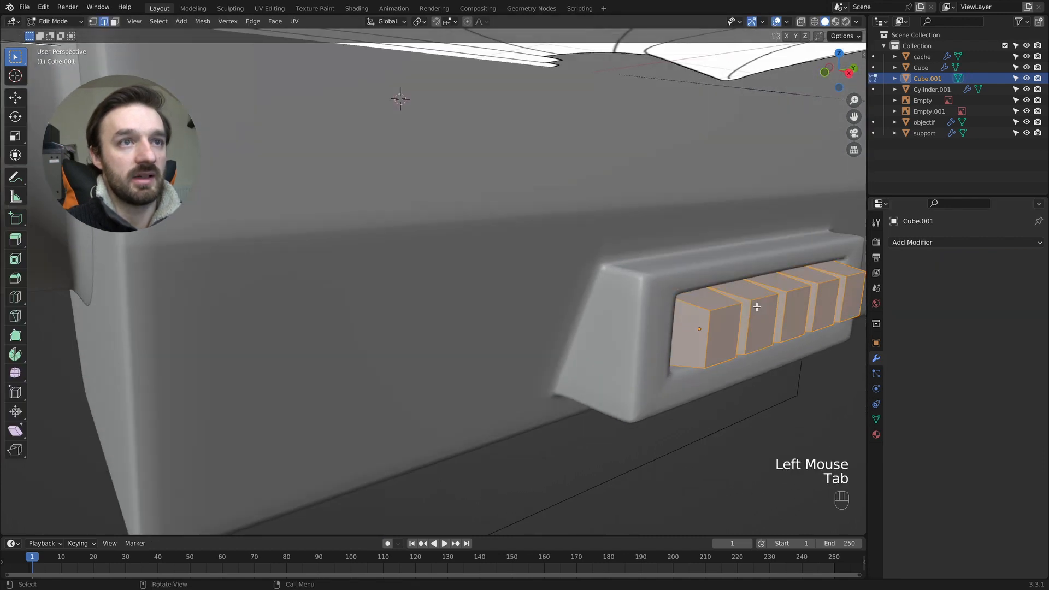
pyautogui.press('Tab')
pyautogui.click(758, 309)
pyautogui.press('Tab')
pyautogui.press('a')
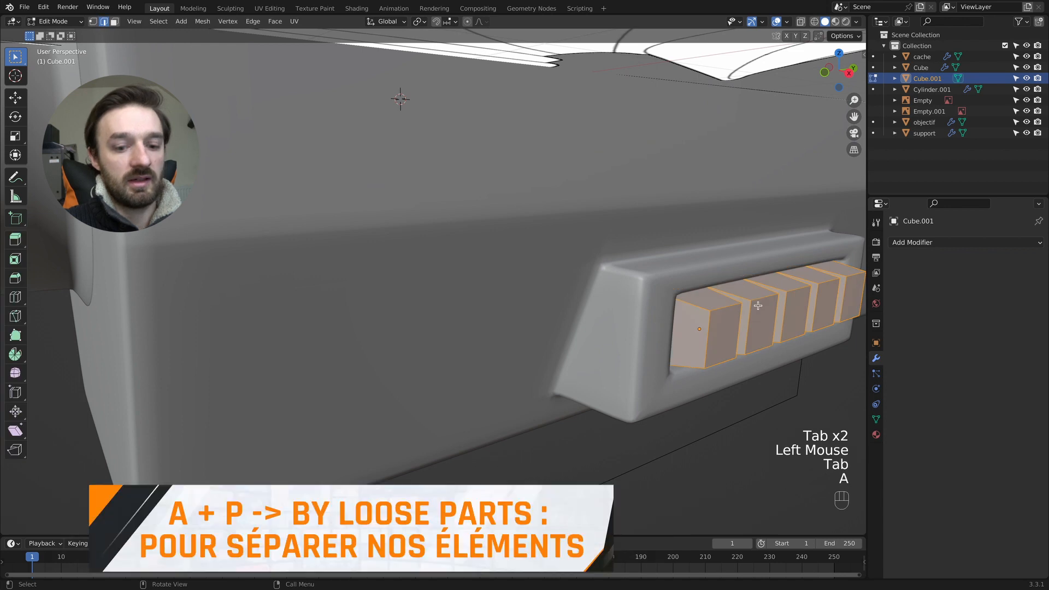
pyautogui.press('p')
pyautogui.click(758, 305)
pyautogui.press('Tab')
# - Push the second button about 0.09 m into the recess along the X axis
pyautogui.click(758, 306)
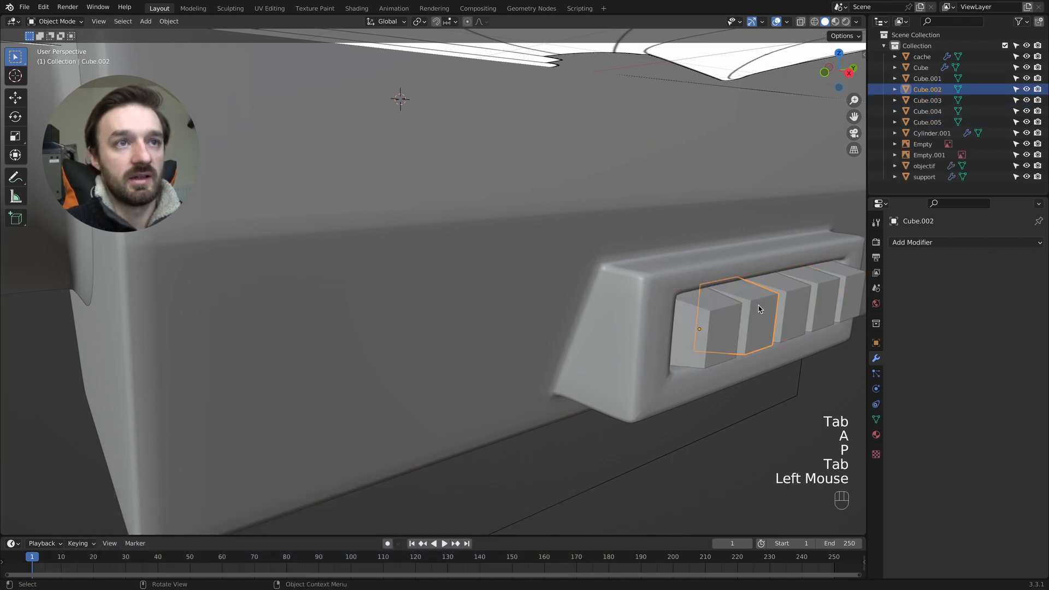
pyautogui.press('g')
pyautogui.press('x')
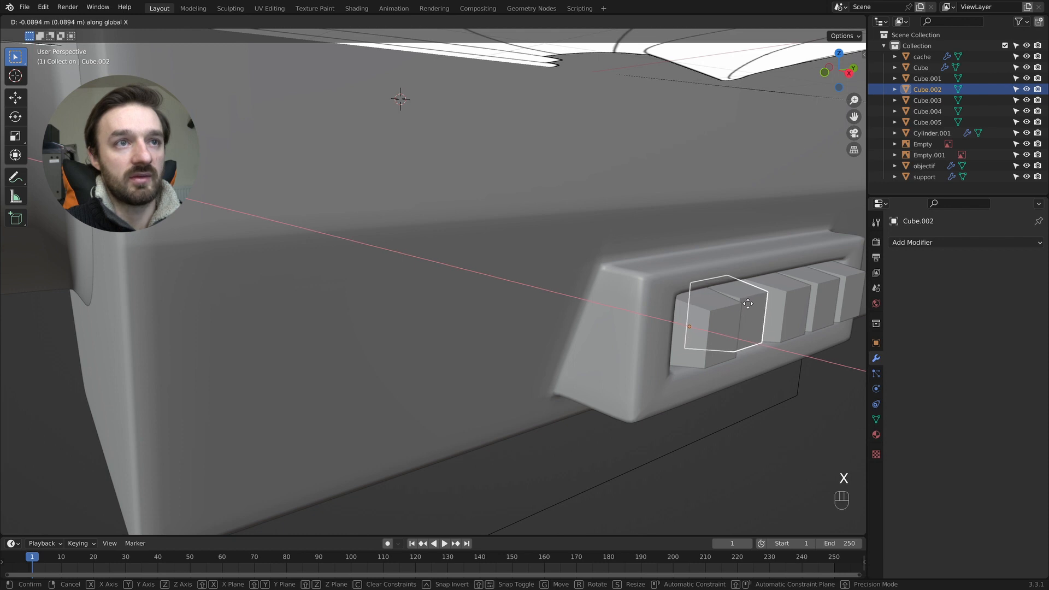
pyautogui.click(746, 303)
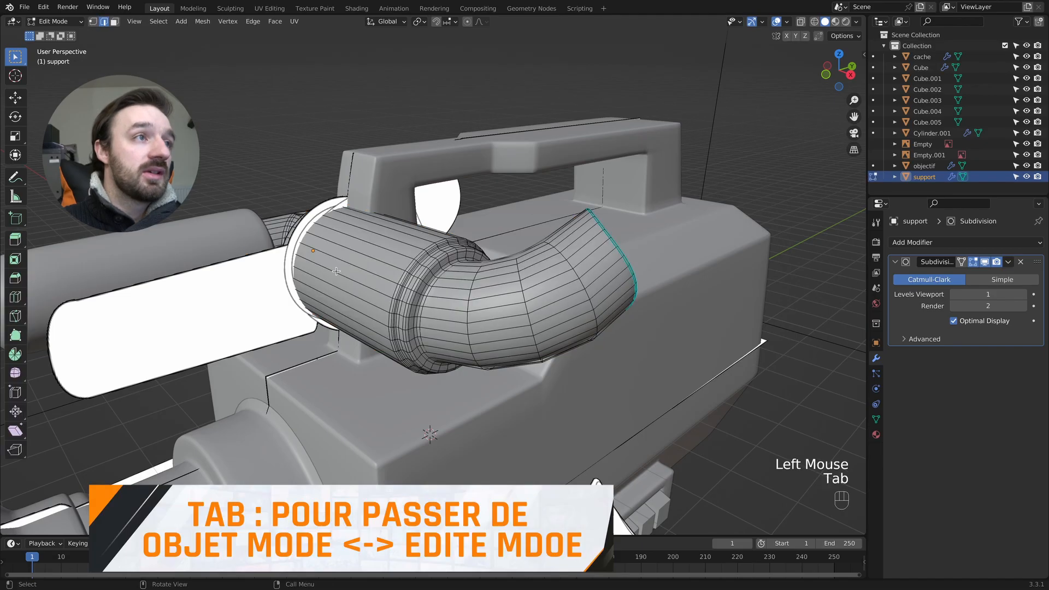
# - Add edge loops around the middle of the support's large cylinder with the Loop Cut tool, without sliding them
pyautogui.moveTo(306, 262); pyautogui.dragTo(340, 270, button='middle')
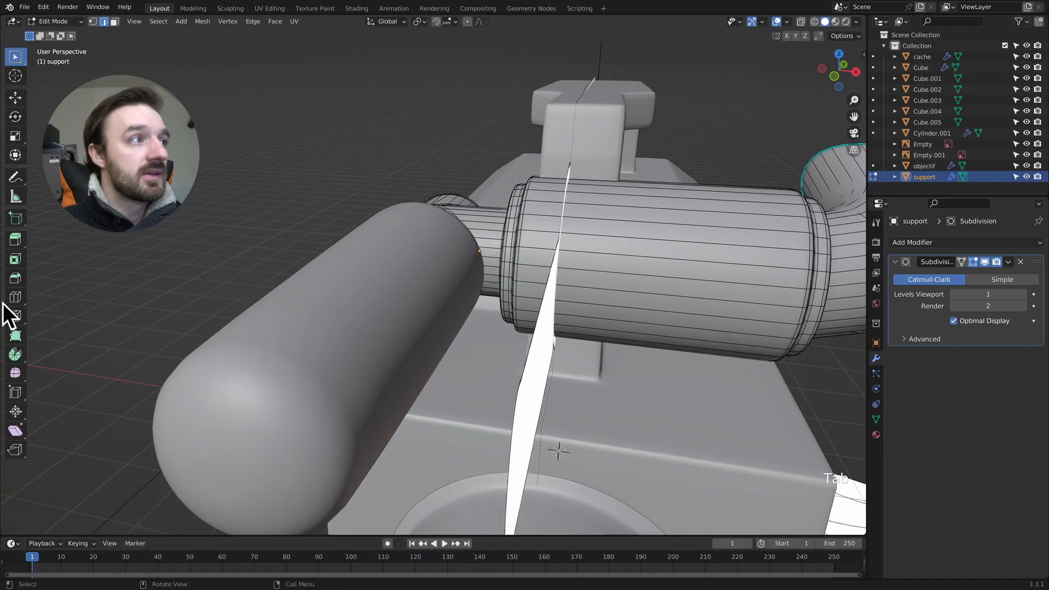
pyautogui.click(16, 297)
pyautogui.click(686, 267)
pyautogui.click(682, 271)
pyautogui.click(685, 256)
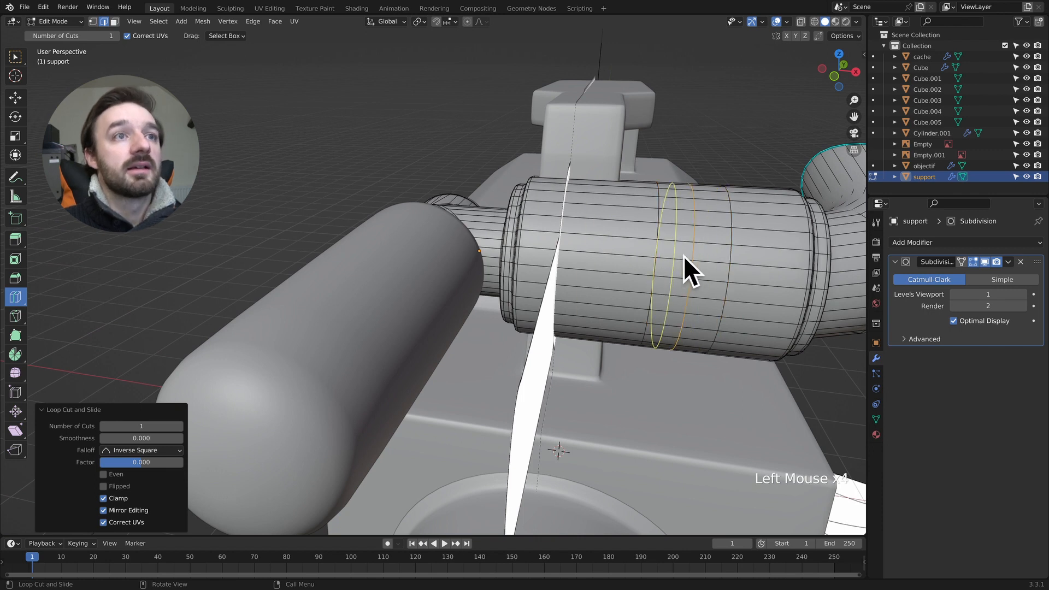
pyautogui.click(669, 263)
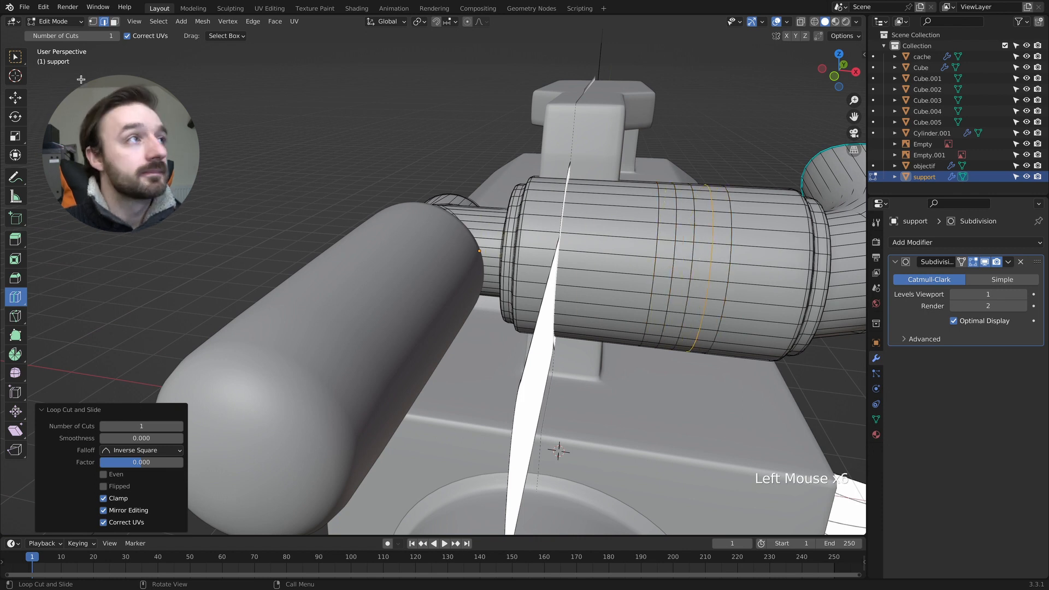
# - Select the small square patch of faces between the new loops and round it with LoopTools Circle
pyautogui.click(15, 56)
pyautogui.press('3')
pyautogui.click(688, 261)
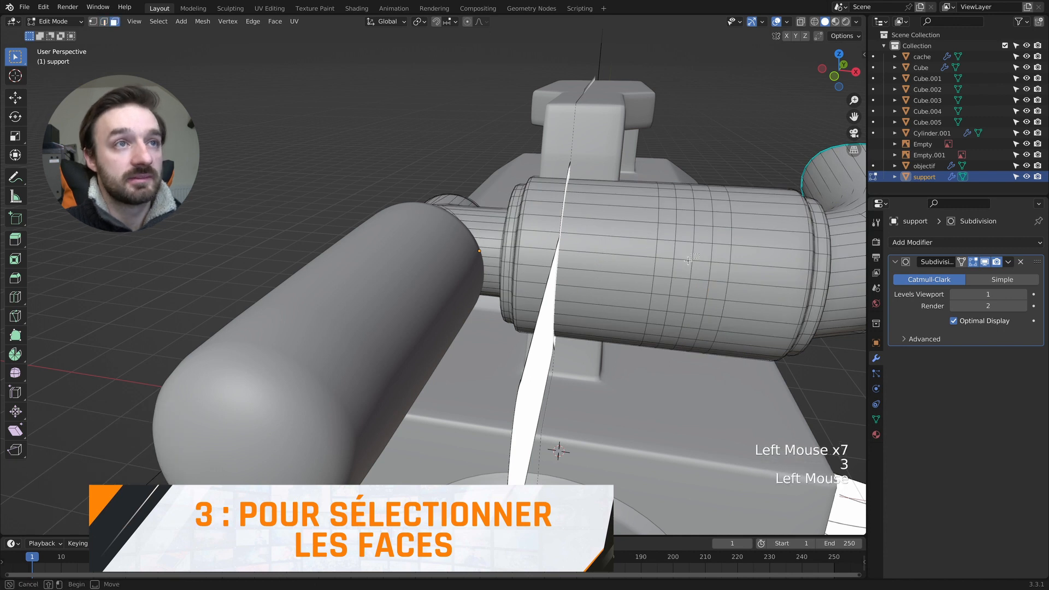
pyautogui.keyDown('shift'); pyautogui.hscroll(3, 687, 261); pyautogui.keyUp('shift')
pyautogui.keyDown('super'); pyautogui.scroll(4, 644, 254); pyautogui.keyUp('super')
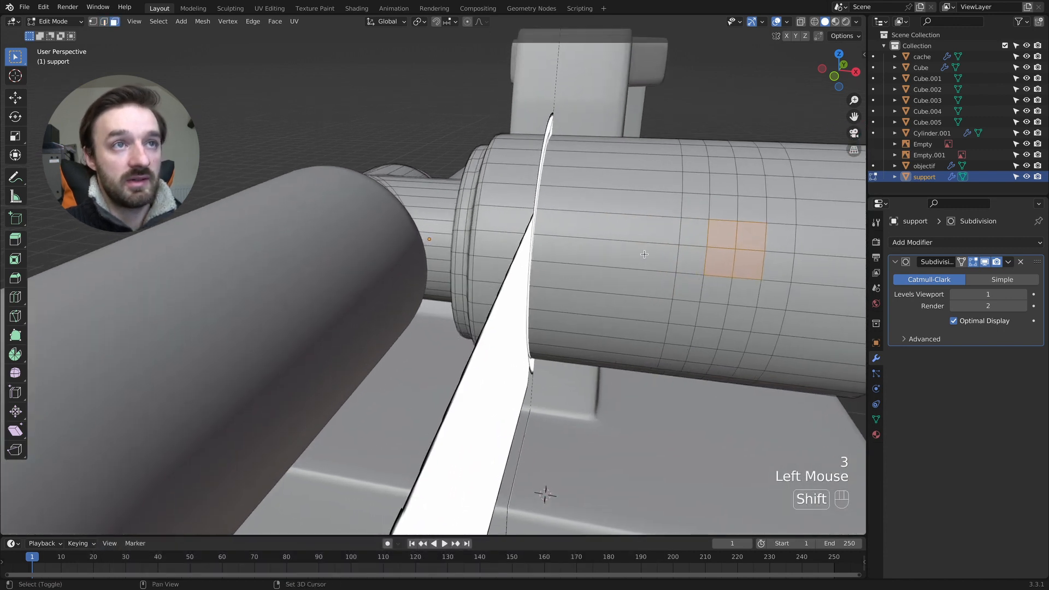
pyautogui.keyDown('shift'); pyautogui.hscroll(3, 644, 254); pyautogui.keyUp('shift')
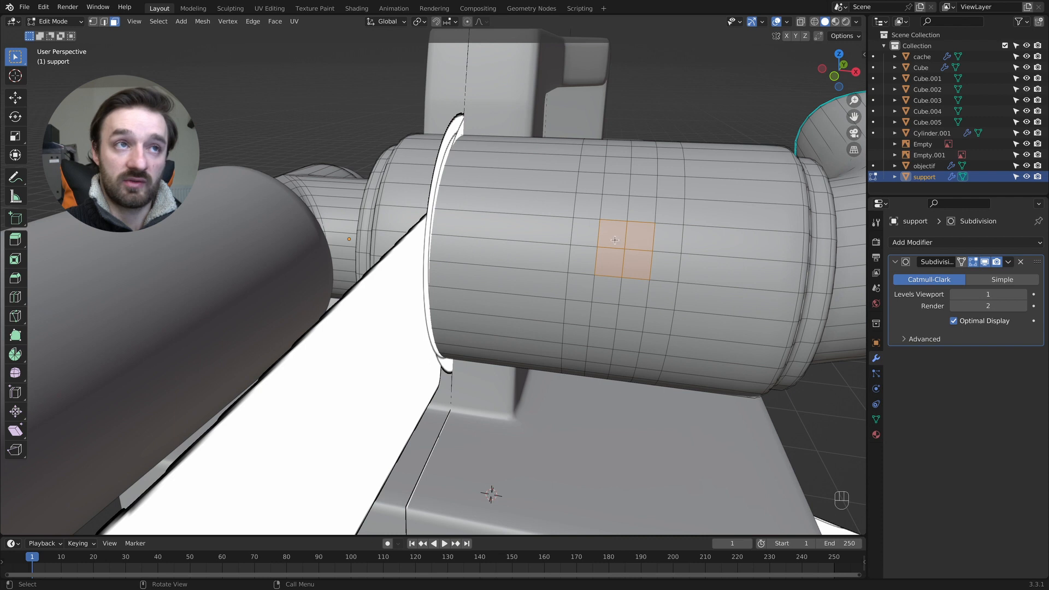
pyautogui.rightClick(622, 233)
pyautogui.moveTo(633, 224)
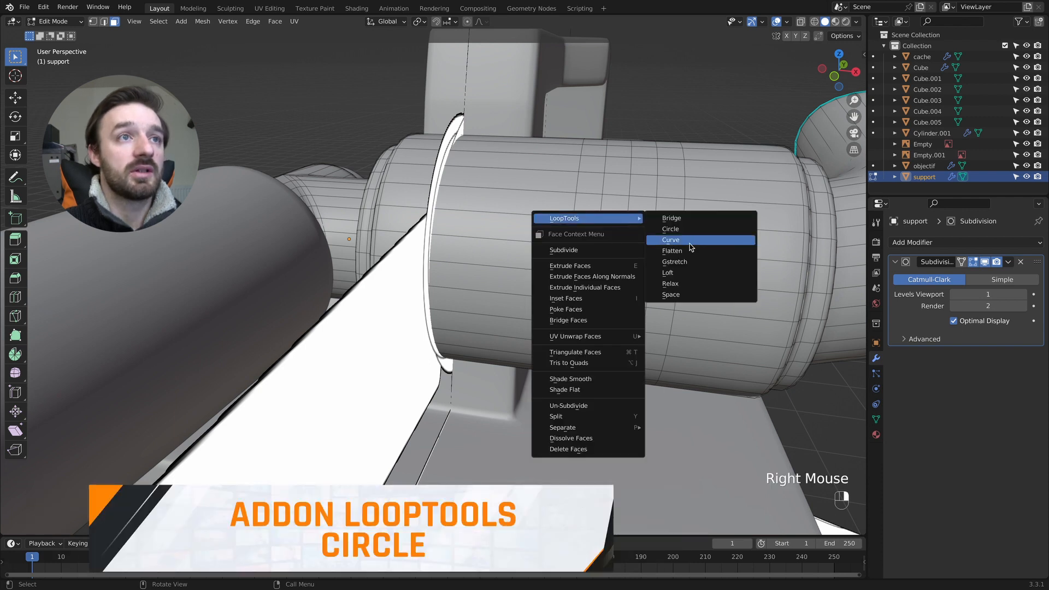
pyautogui.click(686, 229)
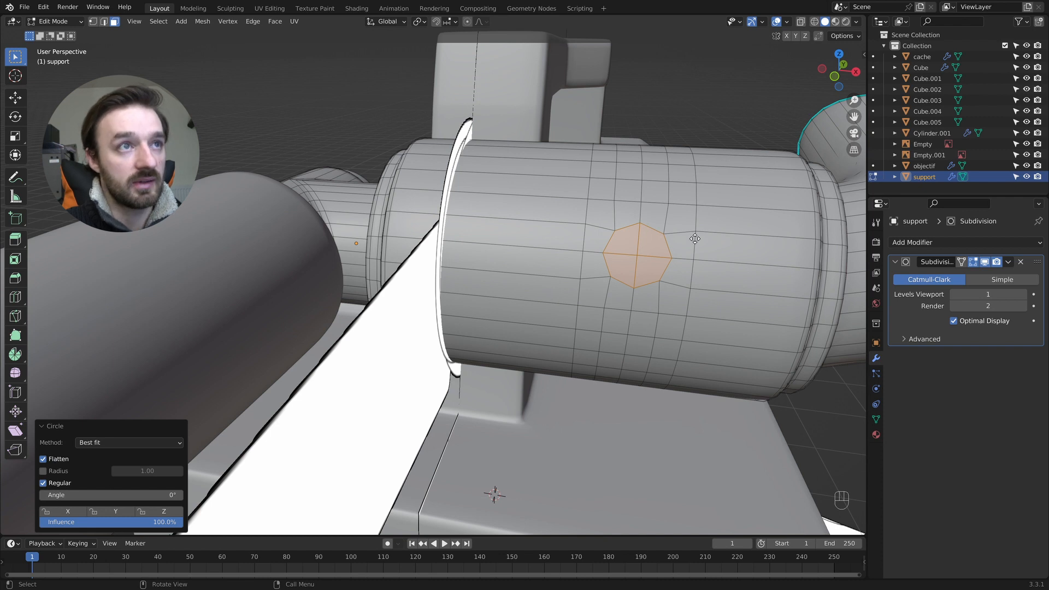
# - Inset the circular faces by extruding and scaling them to 0.564, and extrude them inward to form a round recess
pyautogui.press('e')
pyautogui.press('s')
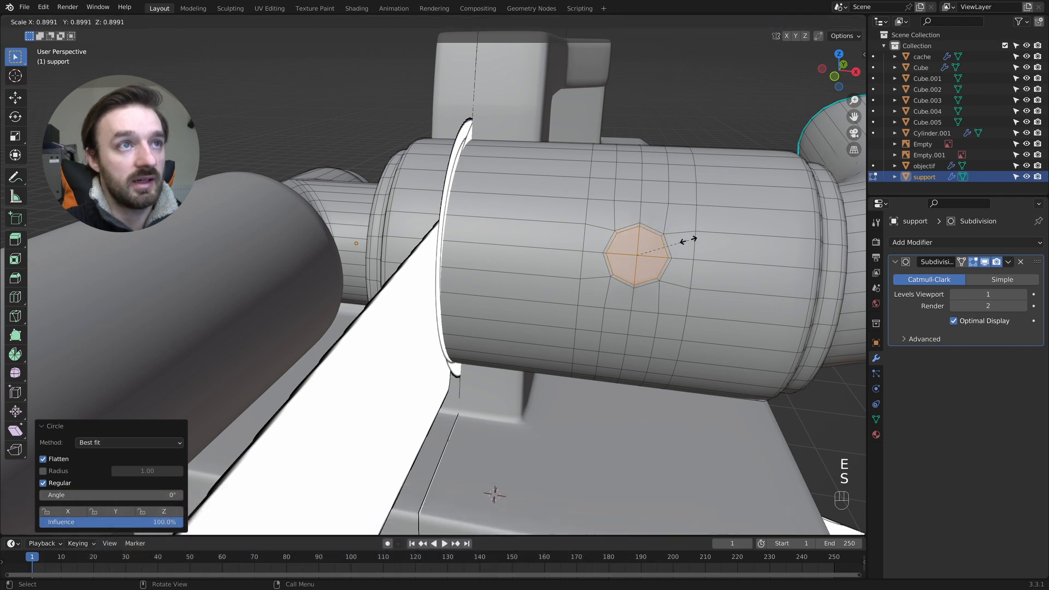
pyautogui.click(671, 246)
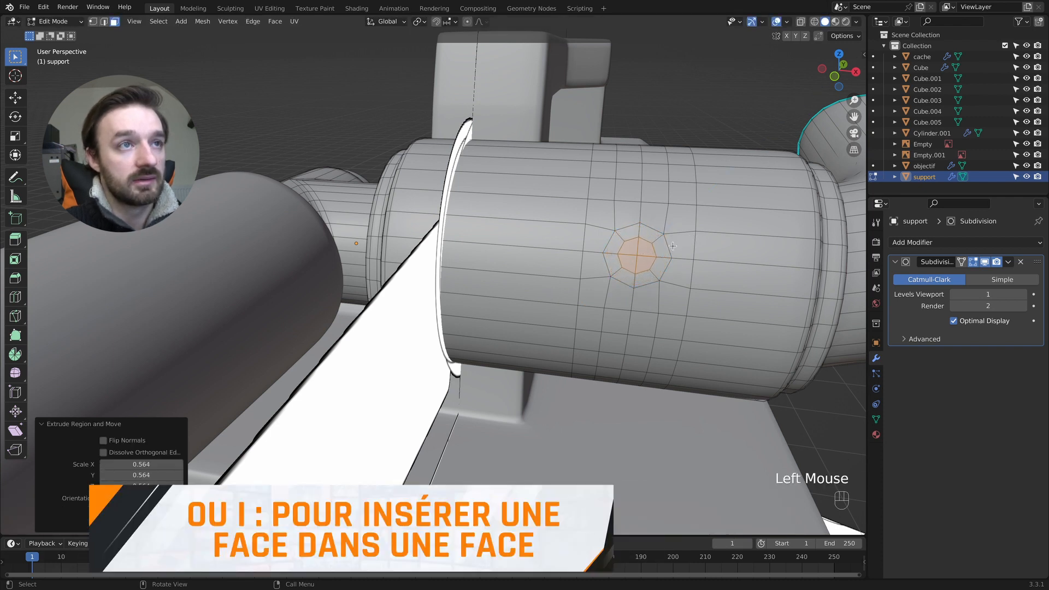
pyautogui.press('e')
pyautogui.click(672, 246)
pyautogui.moveTo(669, 246); pyautogui.dragTo(433, 232, button='middle')
pyautogui.moveTo(344, 235); pyautogui.dragTo(475, 262, button='middle')
pyautogui.press('Tab')
# - Try a two-segment bevel of about 0.058 m on the recess's rim edge loop and undo it
pyautogui.press('Tab')
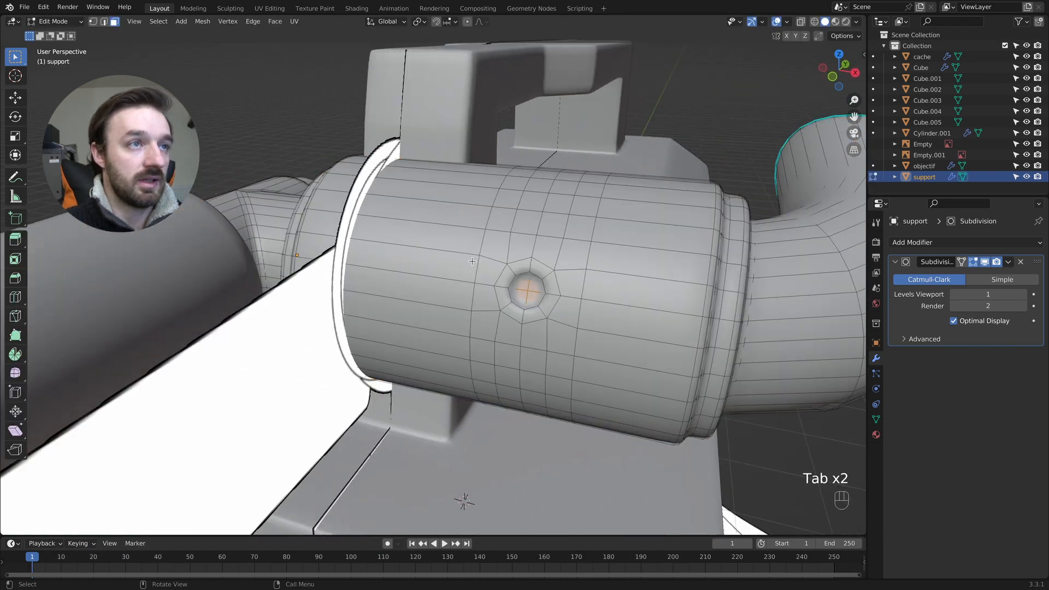
pyautogui.press('2')
pyautogui.press('Tab')
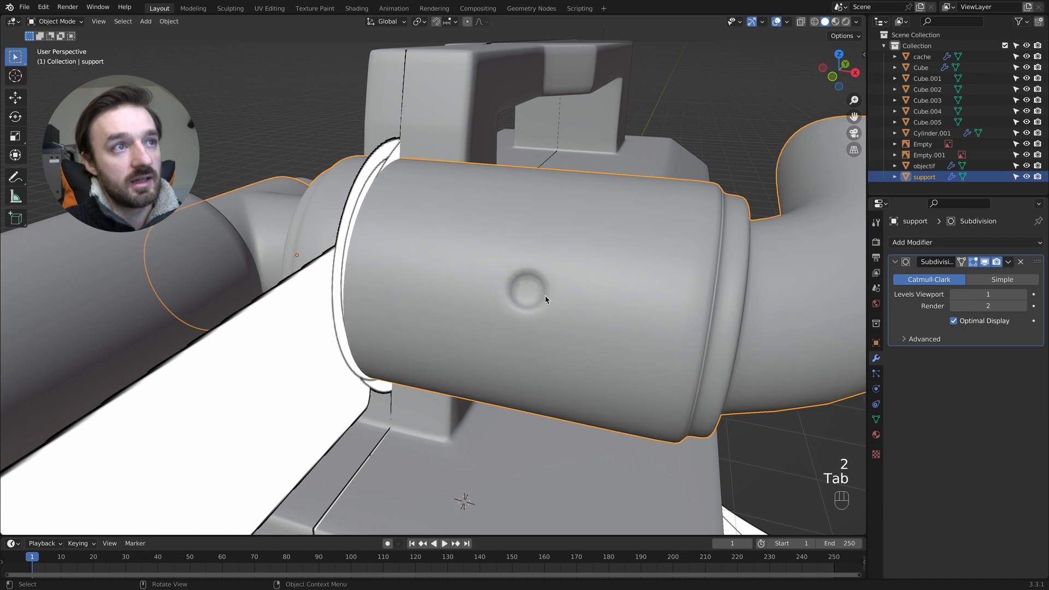
pyautogui.press('Tab')
pyautogui.press('Tab')
pyautogui.press('Tab')
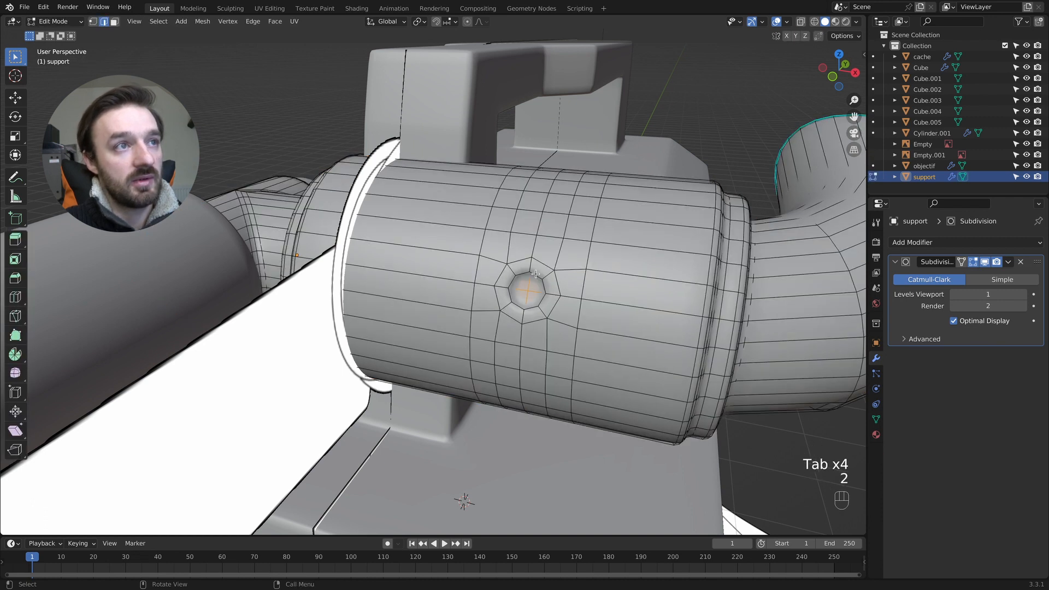
pyautogui.click(535, 273)
pyautogui.keyDown('alt'); pyautogui.keyDown('shift'); pyautogui.click(544, 286); pyautogui.keyUp('shift'); pyautogui.keyUp('alt')
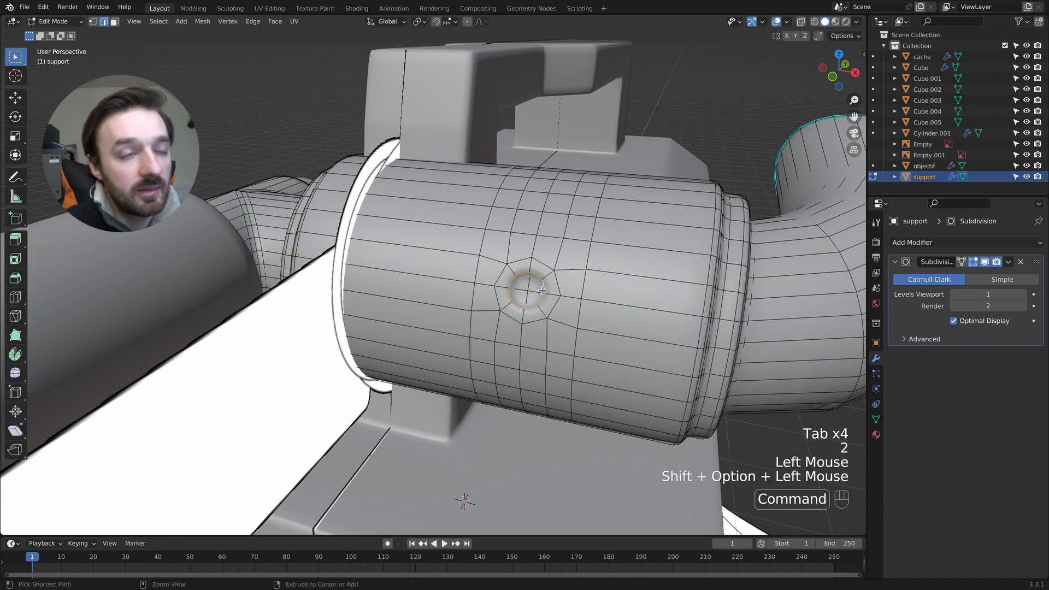
pyautogui.hotkey('ctrl', 'b')
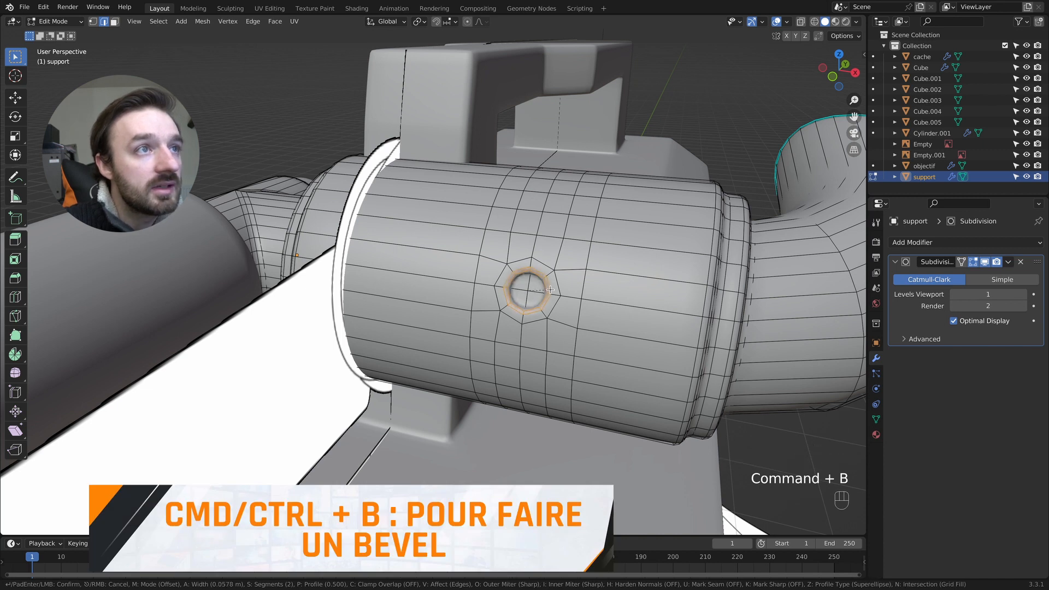
pyautogui.click(550, 290)
pyautogui.press('Tab')
pyautogui.hscroll(4, 549, 290)
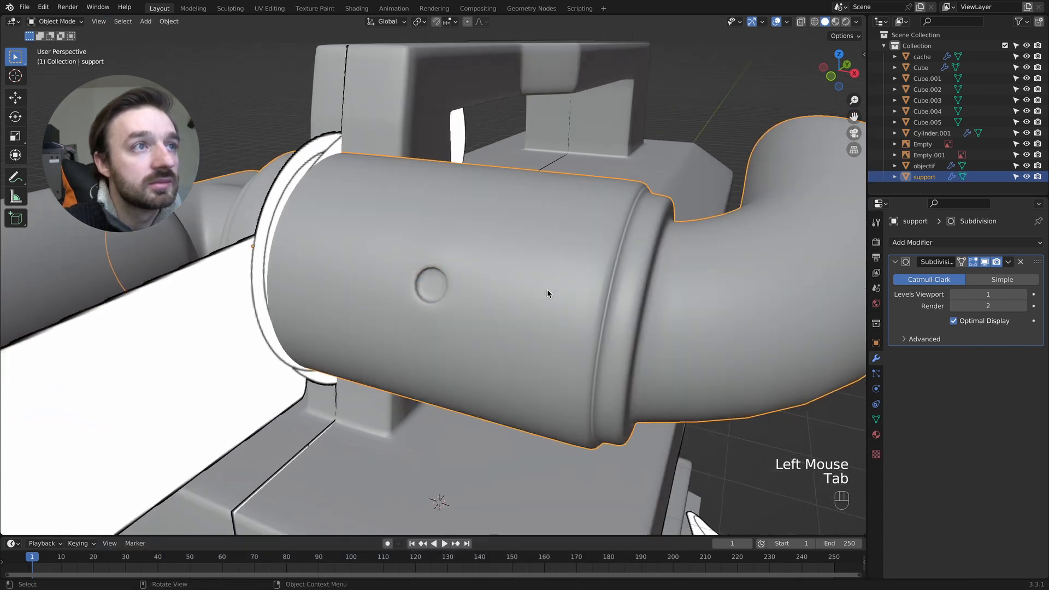
pyautogui.scroll(5, 427, 290)
pyautogui.press('Tab')
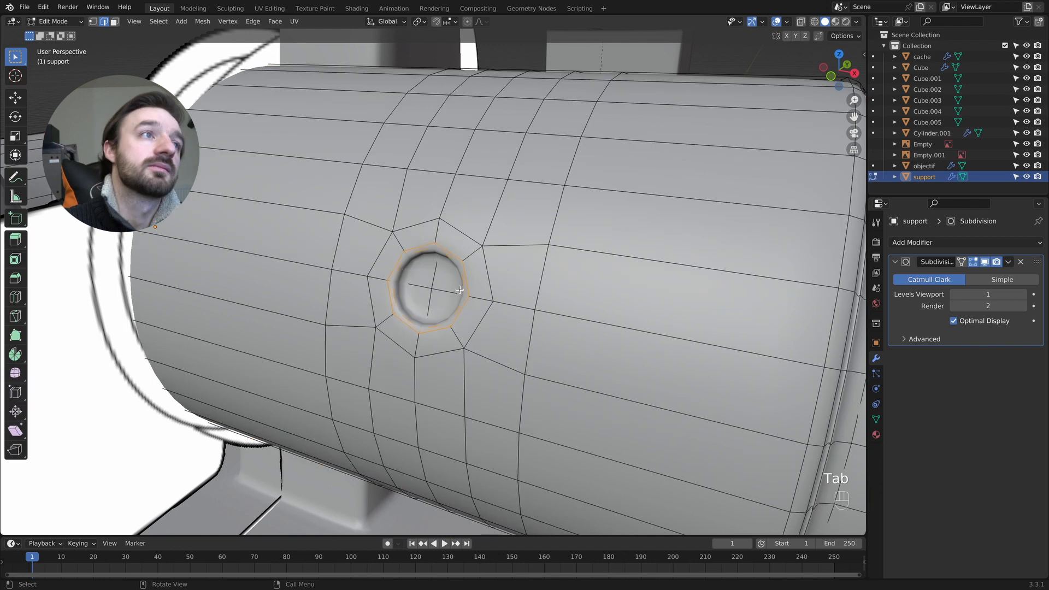
pyautogui.hotkey('ctrl', 'z')
pyautogui.hotkey('ctrl', 'z')
pyautogui.hotkey('ctrl', 'z')
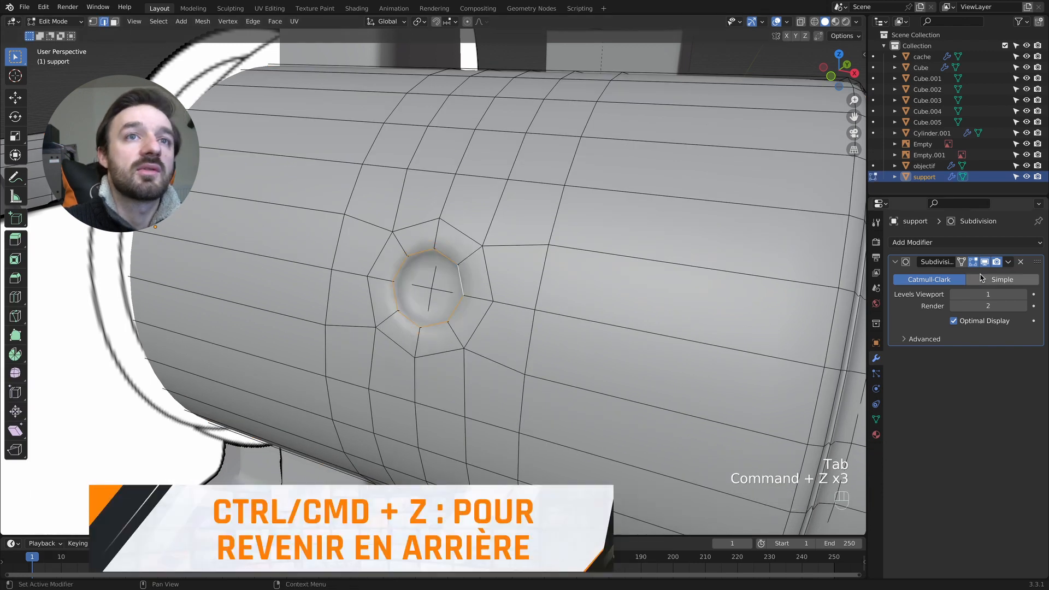
# - With the Subdivision modifier's viewport display off, bevel the recess's rim edges by about 0.023 m with one segment
pyautogui.click(412, 273)
pyautogui.keyDown('alt'); pyautogui.keyDown('shift'); pyautogui.click(410, 271); pyautogui.keyUp('shift'); pyautogui.keyUp('alt')
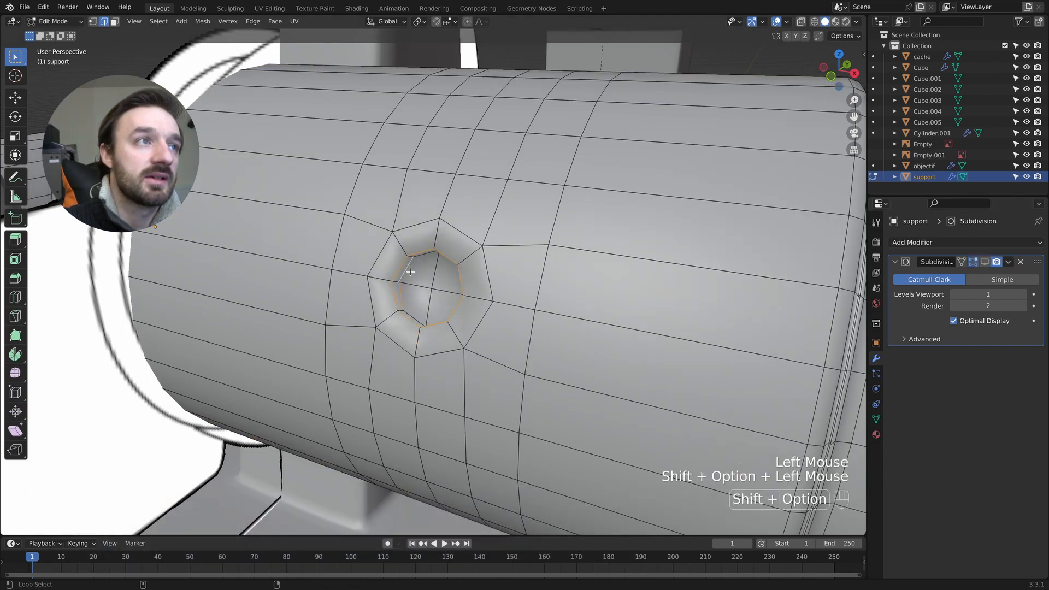
pyautogui.keyDown('alt'); pyautogui.keyDown('shift'); pyautogui.click(429, 311); pyautogui.keyUp('shift'); pyautogui.keyUp('alt')
pyautogui.hotkey('ctrl', 'z')
pyautogui.keyDown('alt'); pyautogui.keyDown('shift'); pyautogui.click(409, 313); pyautogui.keyUp('shift'); pyautogui.keyUp('alt')
pyautogui.moveTo(410, 313); pyautogui.dragTo(583, 286, button='middle')
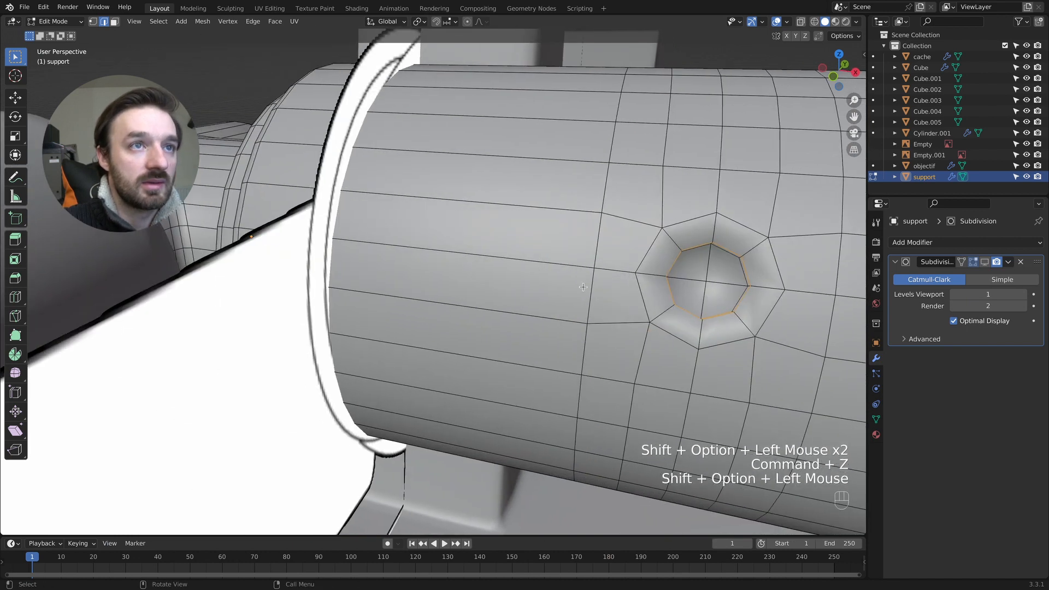
pyautogui.keyDown('alt'); pyautogui.keyDown('shift'); pyautogui.click(741, 266); pyautogui.keyUp('shift'); pyautogui.keyUp('alt')
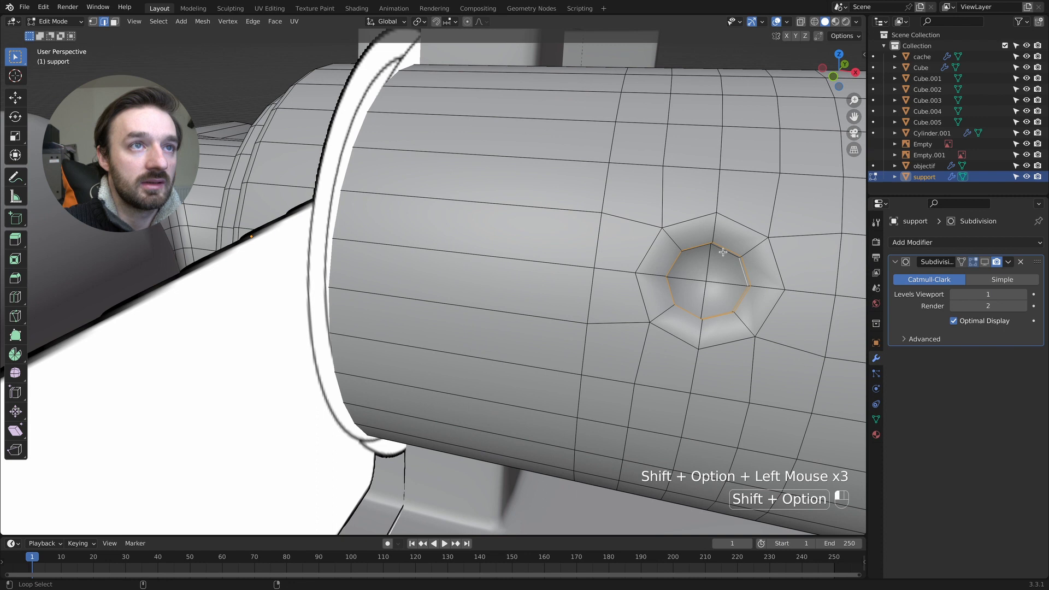
pyautogui.keyDown('alt'); pyautogui.keyDown('shift'); pyautogui.click(723, 252); pyautogui.keyUp('shift'); pyautogui.keyUp('alt')
pyautogui.scroll(-8, 747, 257)
pyautogui.keyDown('shift'); pyautogui.scroll(10, 747, 258); pyautogui.keyUp('shift')
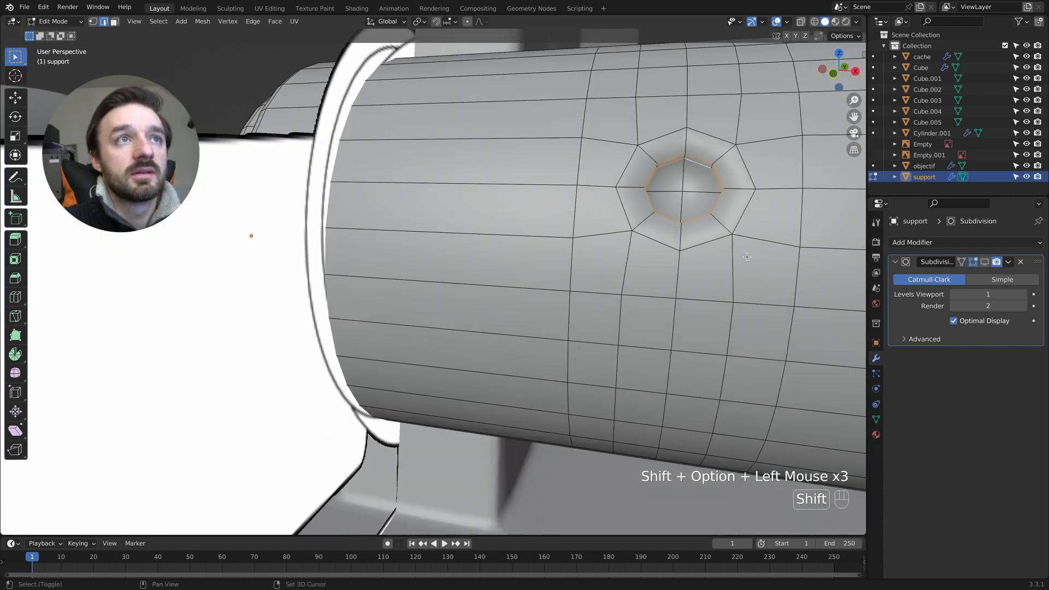
pyautogui.keyDown('shift'); pyautogui.scroll(3, 747, 257); pyautogui.keyUp('shift')
pyautogui.hotkey('ctrl', 'b')
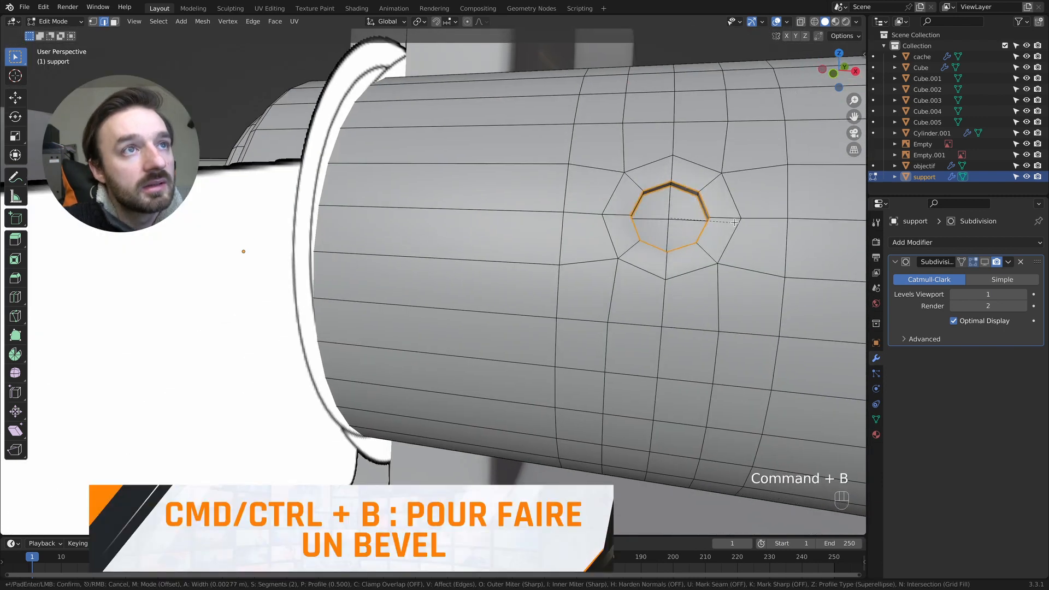
pyautogui.scroll(-1, 735, 222)
pyautogui.scroll(1, 735, 223)
pyautogui.scroll(-1, 735, 222)
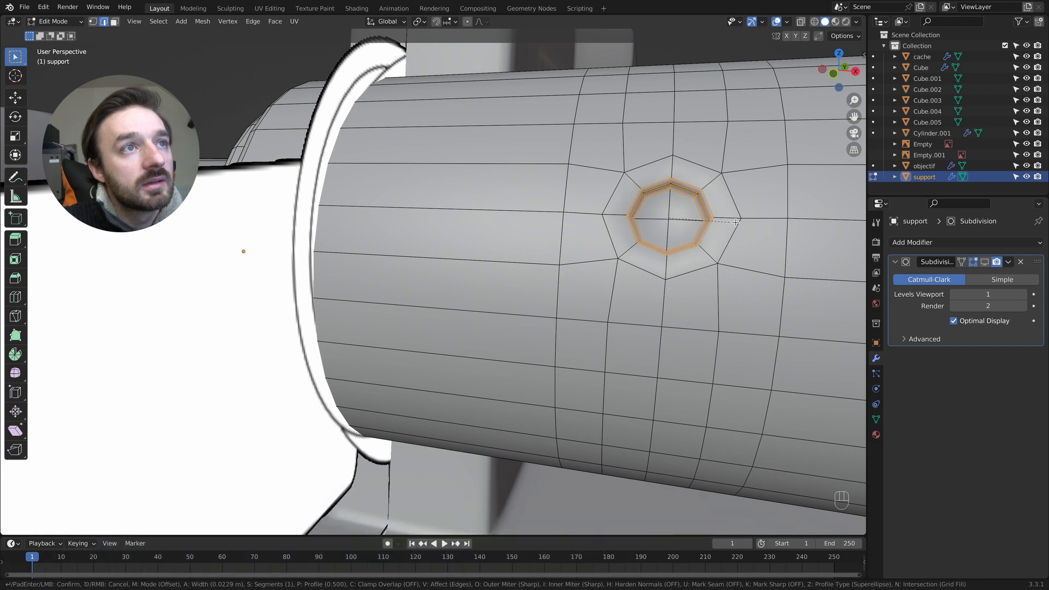
pyautogui.click(735, 222)
# - Re-enable the support's Subdivision modifier in the viewport and inspect the smoothed recess in Object Mode
pyautogui.press('Tab')
pyautogui.click(992, 268)
pyautogui.click(985, 263)
pyautogui.press('Tab')
pyautogui.keyDown('ctrl'); pyautogui.scroll(-4, 723, 199); pyautogui.keyUp('ctrl')
pyautogui.press('Tab')
pyautogui.keyDown('ctrl'); pyautogui.scroll(-7, 722, 200); pyautogui.keyUp('ctrl')
pyautogui.keyDown('ctrl'); pyautogui.scroll(2, 541, 266); pyautogui.keyUp('ctrl')
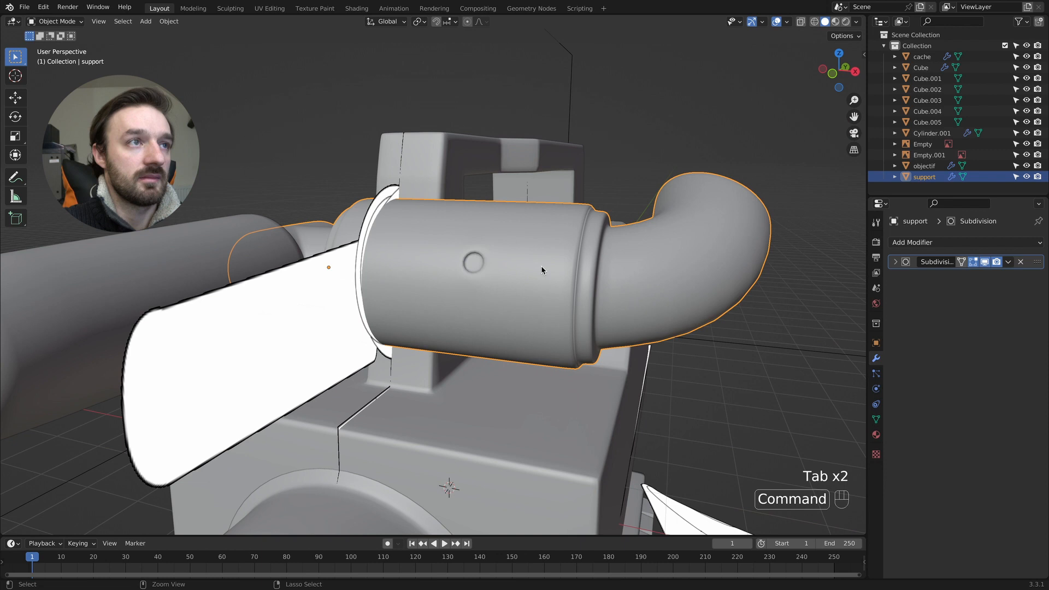
pyautogui.scroll(3, 542, 265)
pyautogui.scroll(-3, 543, 263)
pyautogui.moveTo(543, 263); pyautogui.dragTo(523, 270, button='middle')
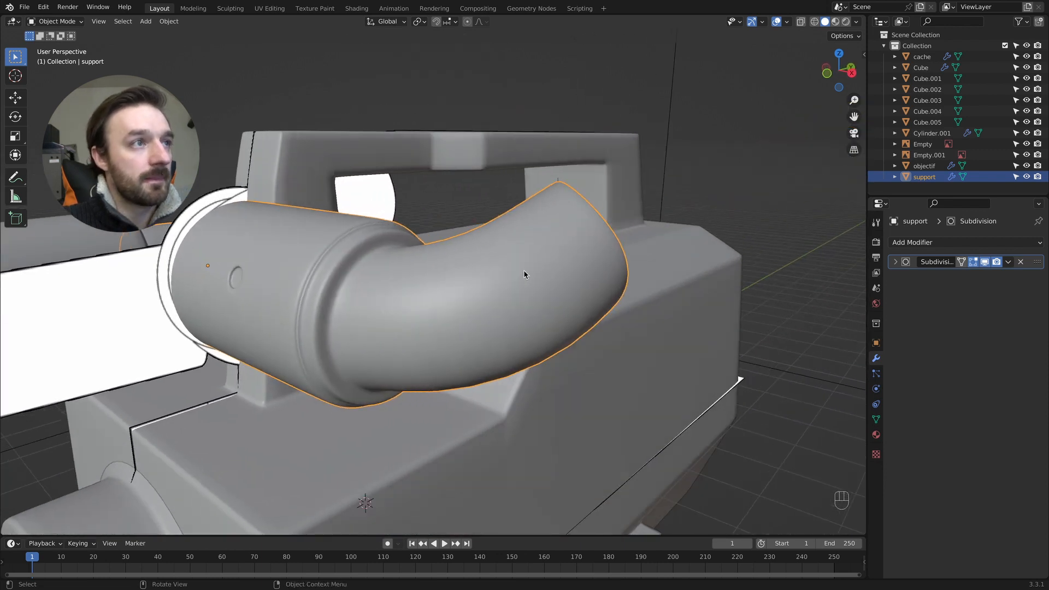
# - Add a UV sphere with 32 segments and 16 rings, and raise it along Z to the support's height
pyautogui.hotkey('shift', 'a')
pyautogui.moveTo(339, 288)
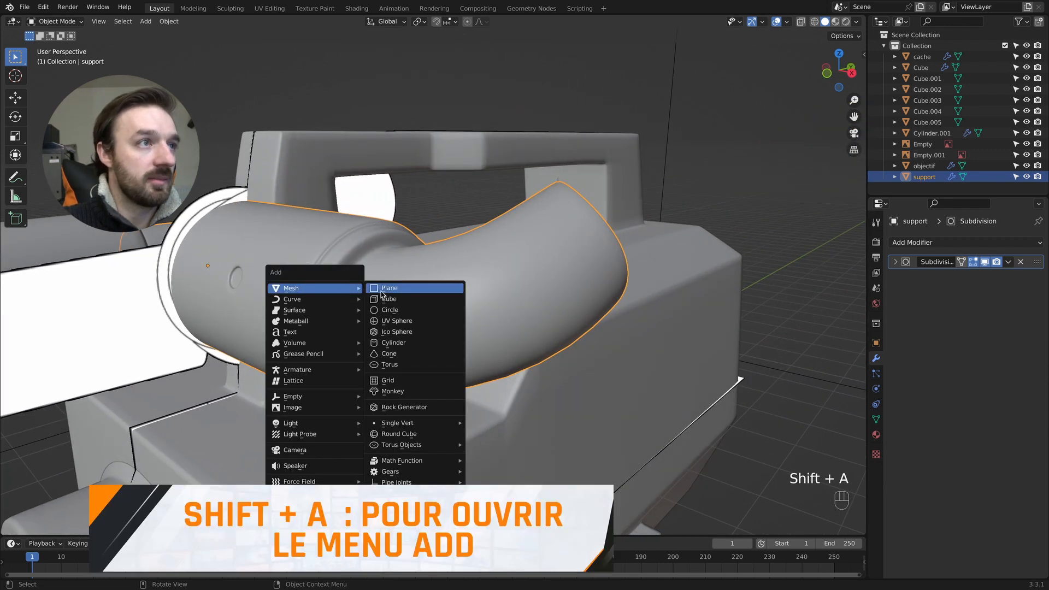
pyautogui.click(405, 322)
pyautogui.moveTo(404, 322); pyautogui.dragTo(424, 315, button='middle')
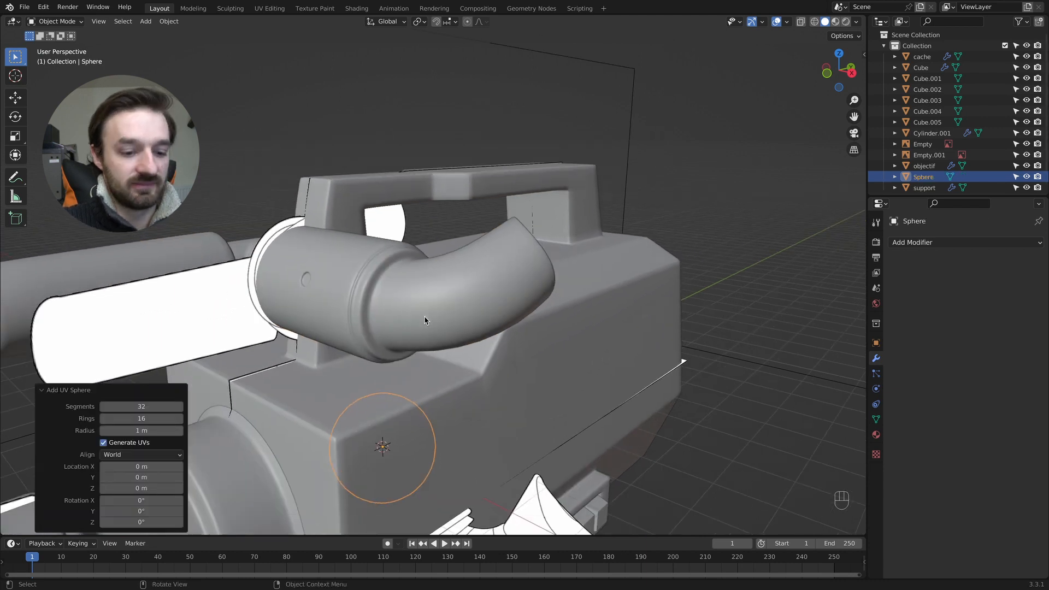
pyautogui.press('g')
pyautogui.press('z')
pyautogui.click(413, 132)
# - Rotate the sphere 90° about the X axis and scale it down to button size
pyautogui.press('r')
pyautogui.press('x')
pyautogui.press('KP_9')
pyautogui.press('KP_0')
pyautogui.press('KP_Enter')
pyautogui.press('s')
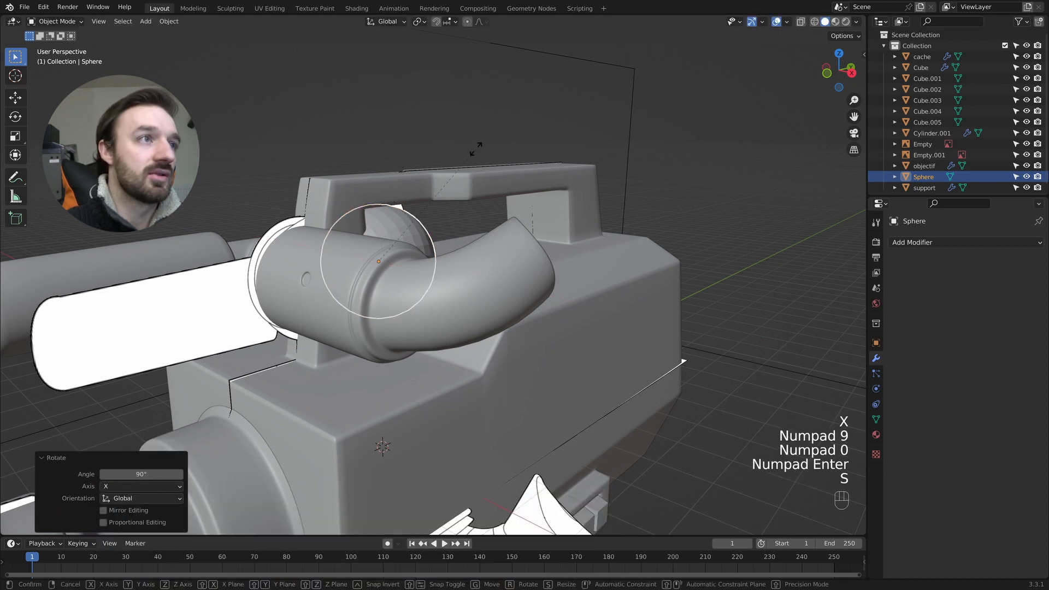
pyautogui.click(395, 227)
pyautogui.moveTo(394, 227); pyautogui.dragTo(352, 261, button='middle')
# - Move the sphere freely to the front of the support's large cylinder, beside the round recess
pyautogui.press('g')
pyautogui.click(227, 290)
pyautogui.moveTo(228, 294); pyautogui.dragTo(245, 294, button='middle')
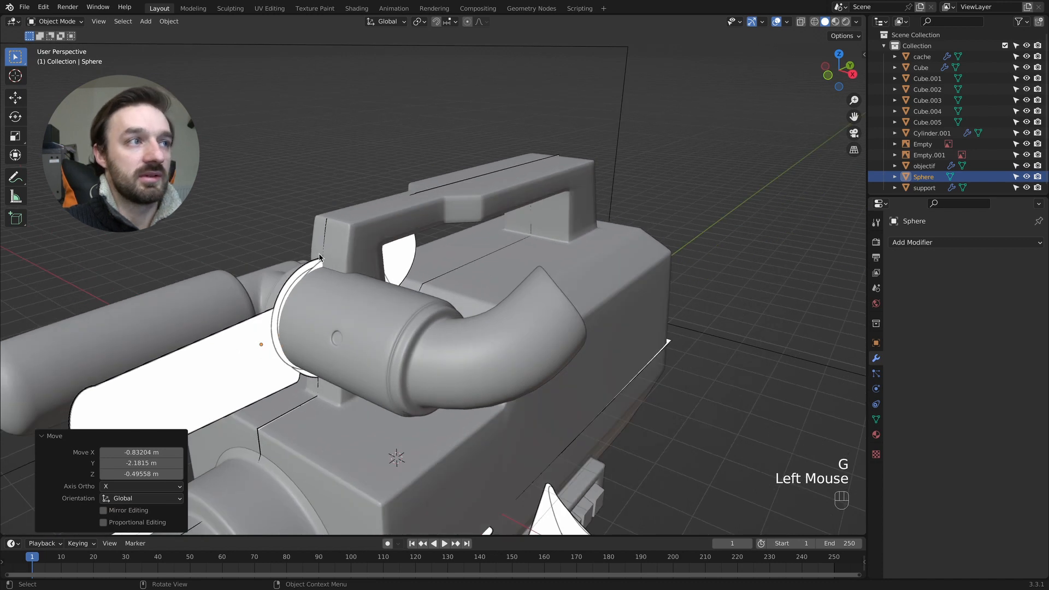
pyautogui.moveTo(320, 258); pyautogui.dragTo(340, 262, button='middle')
pyautogui.press('g')
pyautogui.click(494, 288)
pyautogui.moveTo(494, 289); pyautogui.dragTo(507, 287, button='middle')
# - Bring the sphere forward along the Y axis and align it with the round recess
pyautogui.press('g')
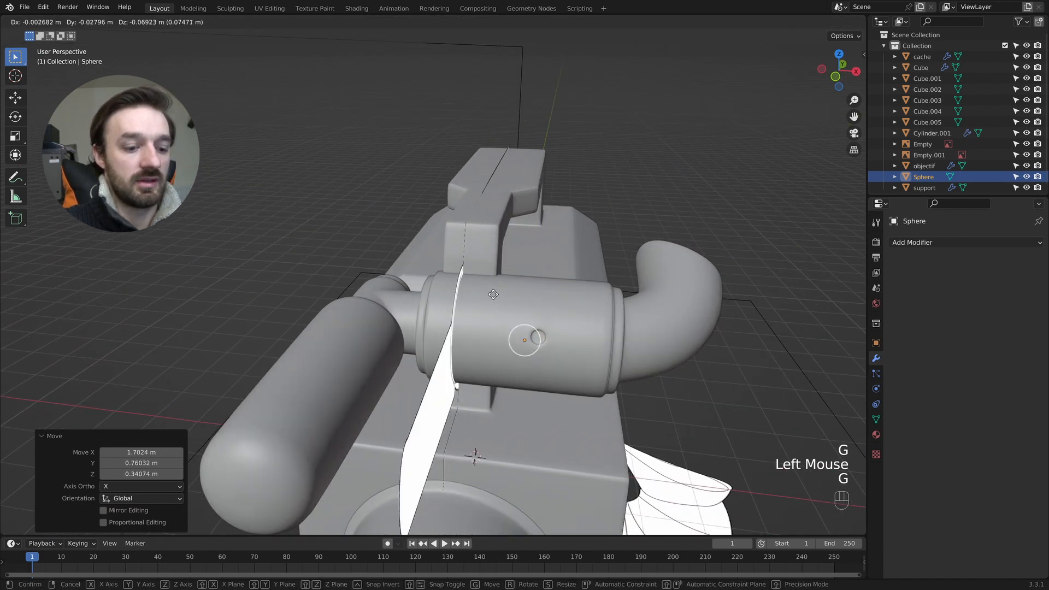
pyautogui.press('x')
pyautogui.press('y')
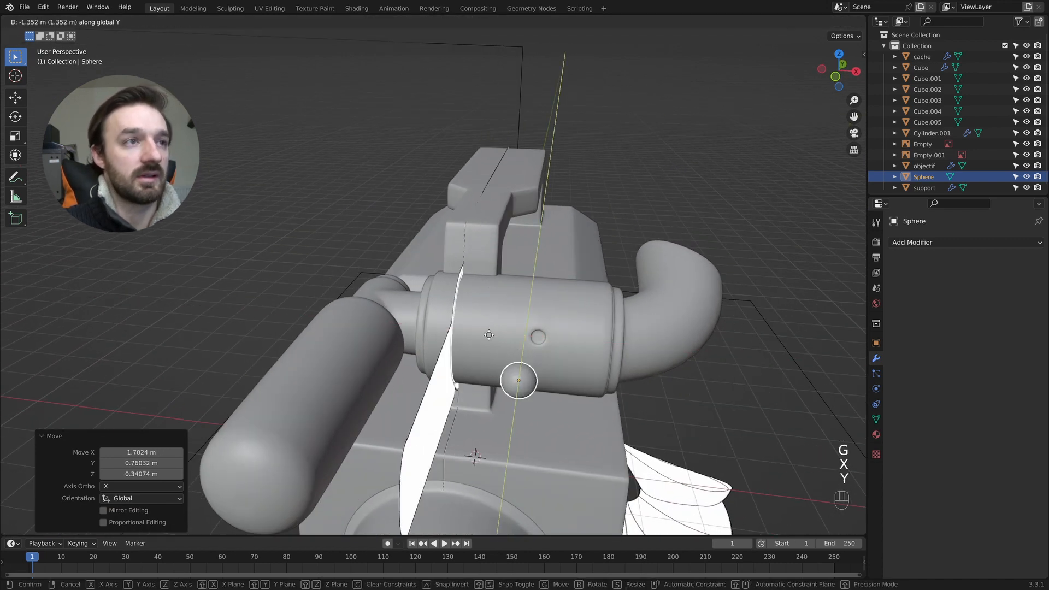
pyautogui.click(522, 318)
pyautogui.press('g')
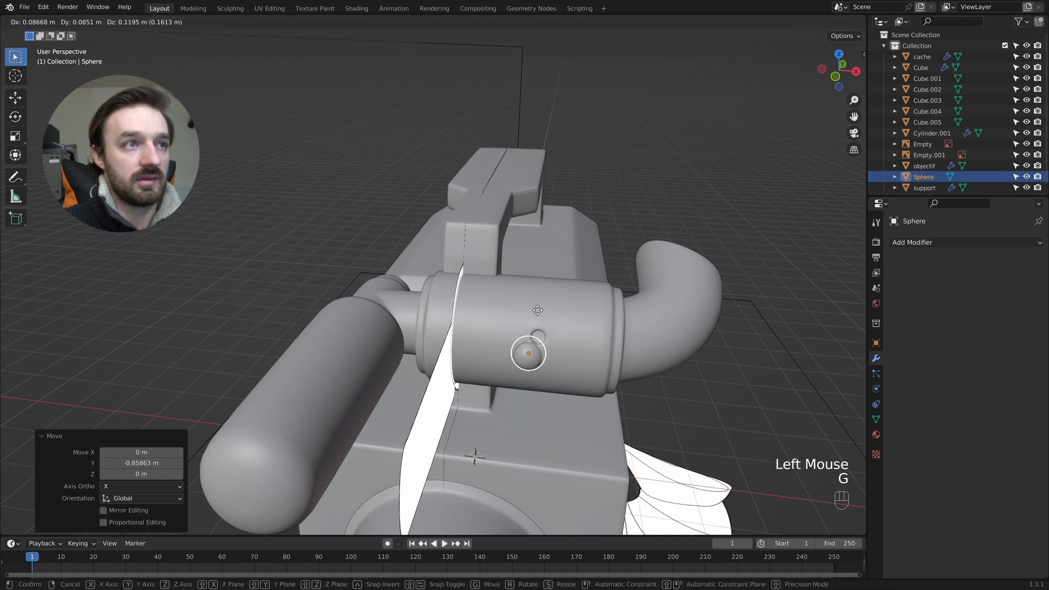
# - Scale the sphere to 0.762 and move it about -0.073 m along Y so it sits in the recess
pyautogui.click(572, 327)
pyautogui.press('g')
pyautogui.press('y')
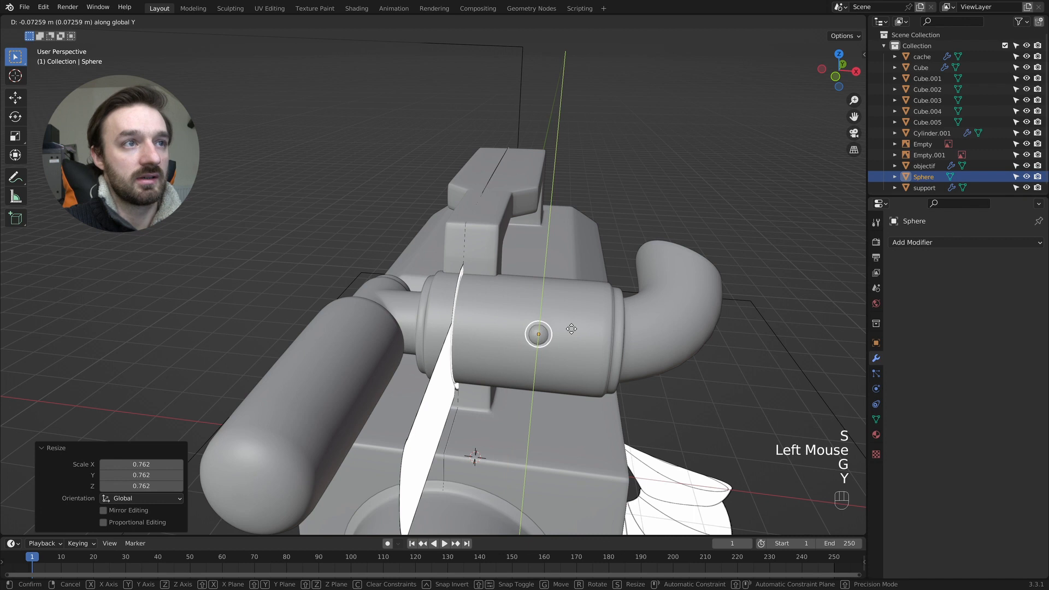
pyautogui.click(571, 329)
pyautogui.keyDown('super'); pyautogui.scroll(5, 564, 332); pyautogui.keyUp('super')
pyautogui.keyDown('shift'); pyautogui.hscroll(5, 563, 333); pyautogui.keyUp('shift')
pyautogui.keyDown('super'); pyautogui.scroll(5, 361, 402); pyautogui.keyUp('super')
pyautogui.keyDown('shift'); pyautogui.scroll(-4, 361, 404); pyautogui.keyUp('shift')
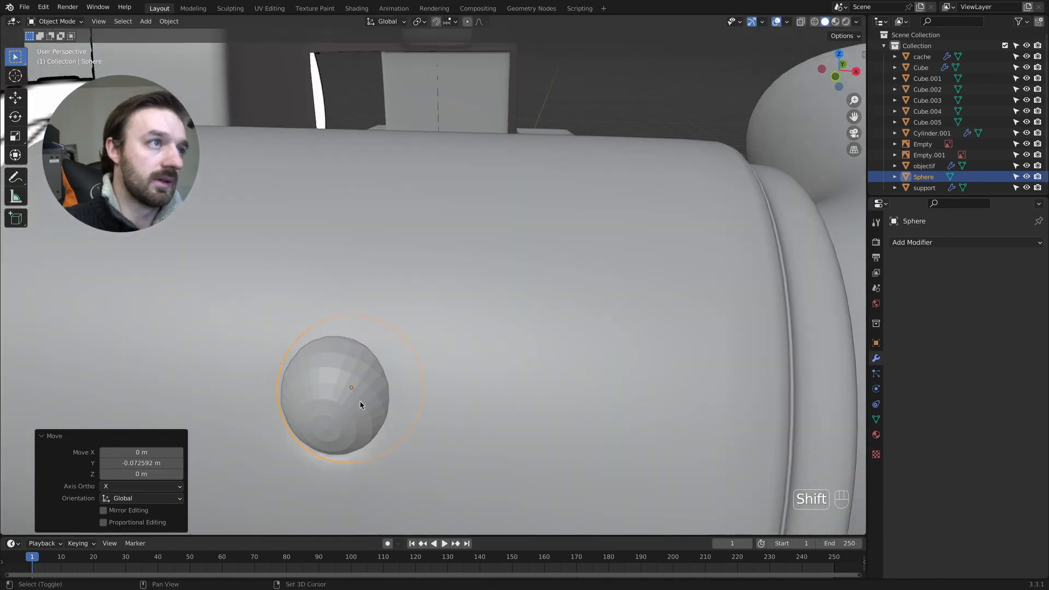
# - Add a level 1 Subdivision Surface to the sphere and shade it smooth
pyautogui.scroll(-5, 360, 401)
pyautogui.press('super+1')
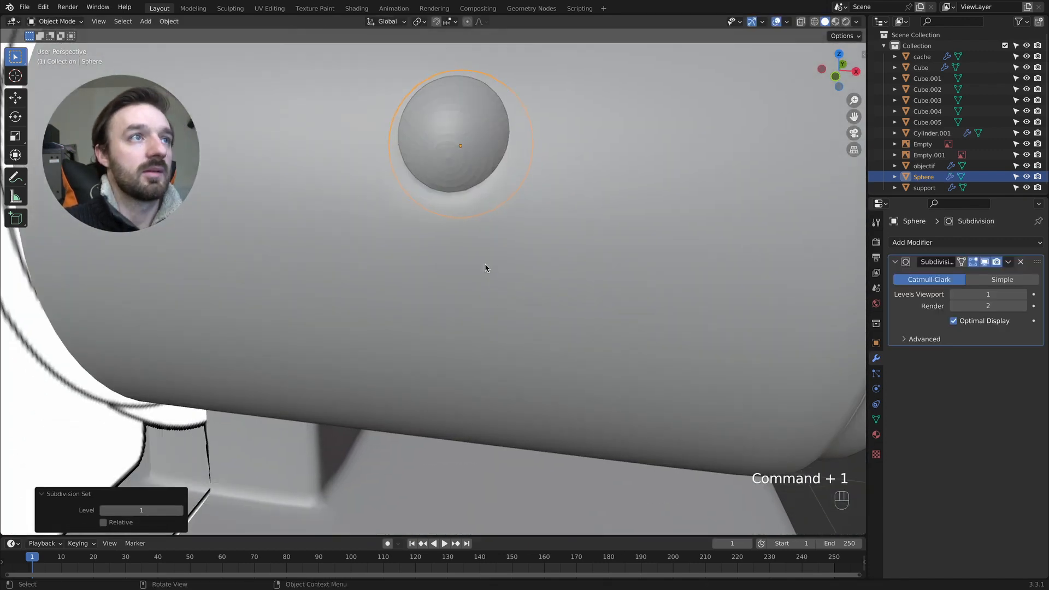
pyautogui.rightClick(475, 152)
pyautogui.click(476, 145)
pyautogui.keyDown('shift'); pyautogui.scroll(4, 478, 145); pyautogui.keyUp('shift')
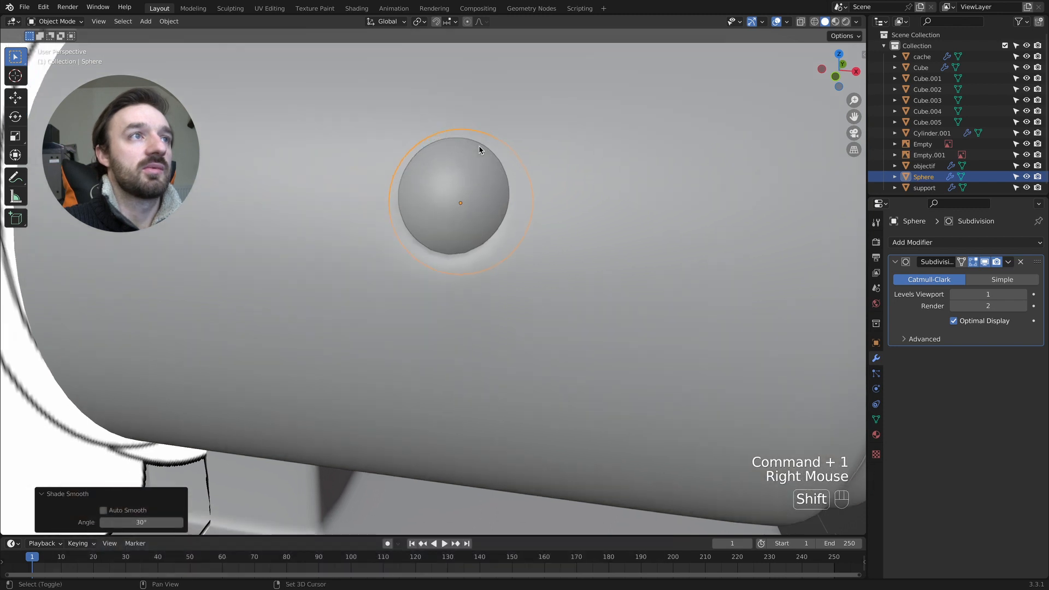
# - Nudge the sphere freely to centre it better in the round recess
pyautogui.scroll(3, 491, 181)
pyautogui.keyDown('shift'); pyautogui.hscroll(-5, 512, 213); pyautogui.keyUp('shift')
pyautogui.press('g')
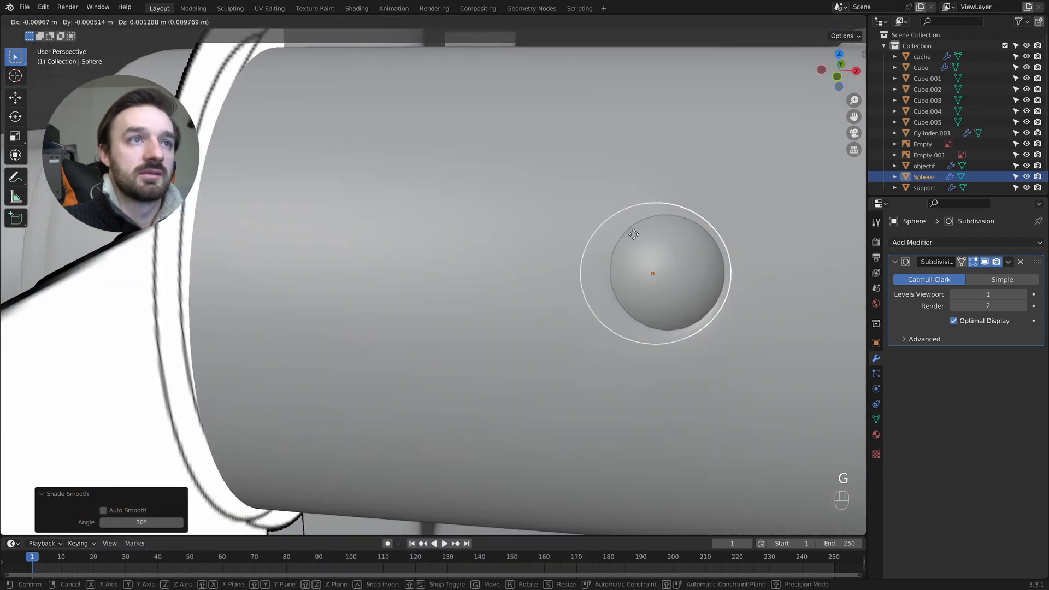
pyautogui.click(640, 234)
# - Rotate the sphere's mesh in Edit Mode by about -20.2° around X and about -3.31° around Z
pyautogui.click(987, 263)
pyautogui.press('Tab')
pyautogui.press('Tab')
pyautogui.press('Tab')
pyautogui.press('r')
pyautogui.press('x')
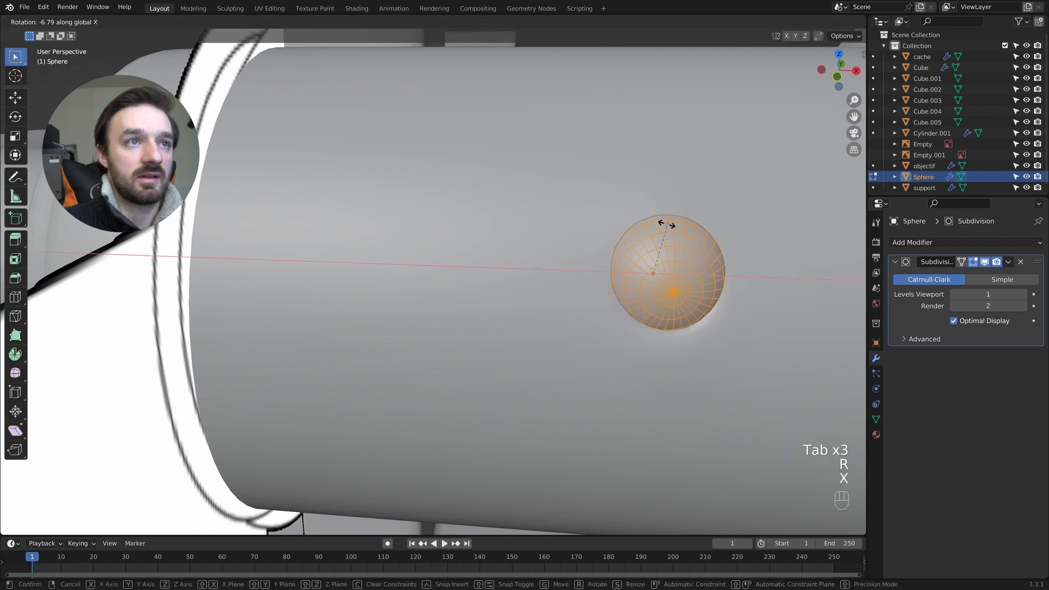
pyautogui.click(659, 163)
pyautogui.keyDown('ctrl'); pyautogui.hscroll(-2, 658, 164); pyautogui.keyUp('ctrl')
pyautogui.press('r')
pyautogui.press('z')
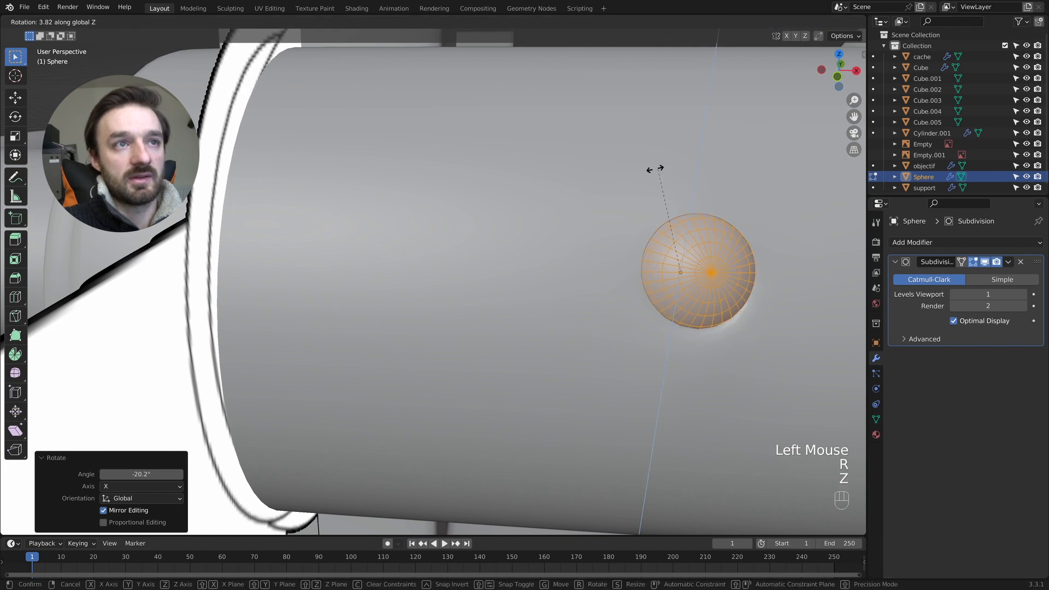
pyautogui.click(674, 174)
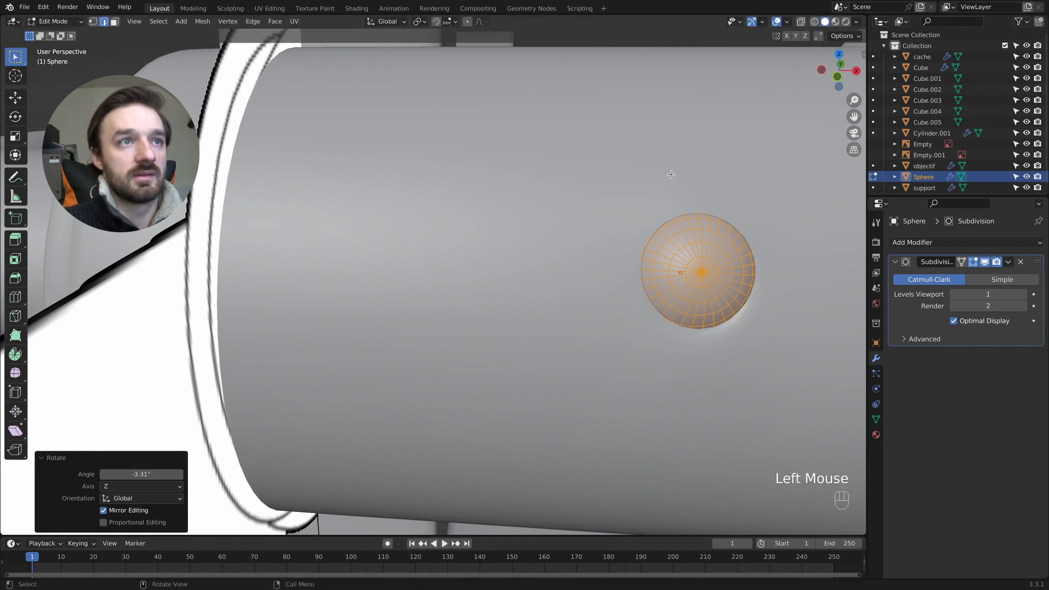
# - Rotate the sphere's mesh around X again and move it about 0.012 m in X, -0.009 m in Y and -0.026 m in Z
pyautogui.press('r')
pyautogui.press('x')
pyautogui.click(669, 178)
pyautogui.press('g')
pyautogui.click(684, 192)
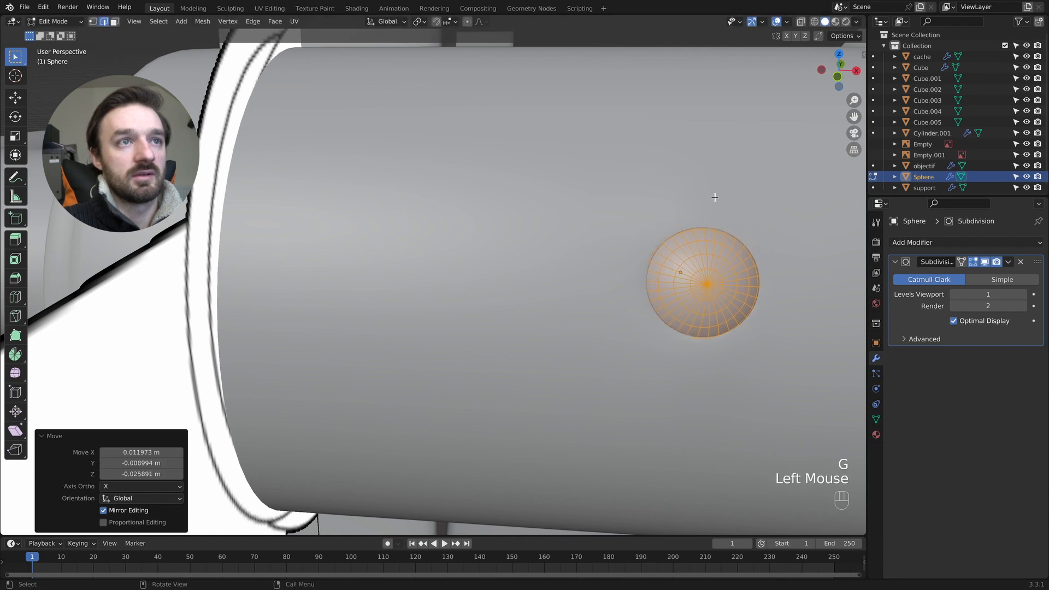
# - Scale the sphere down slightly in Object Mode and adjust its mesh position inside the round recess
pyautogui.press('Tab')
pyautogui.press('s')
pyautogui.click(736, 205)
pyautogui.press('Tab')
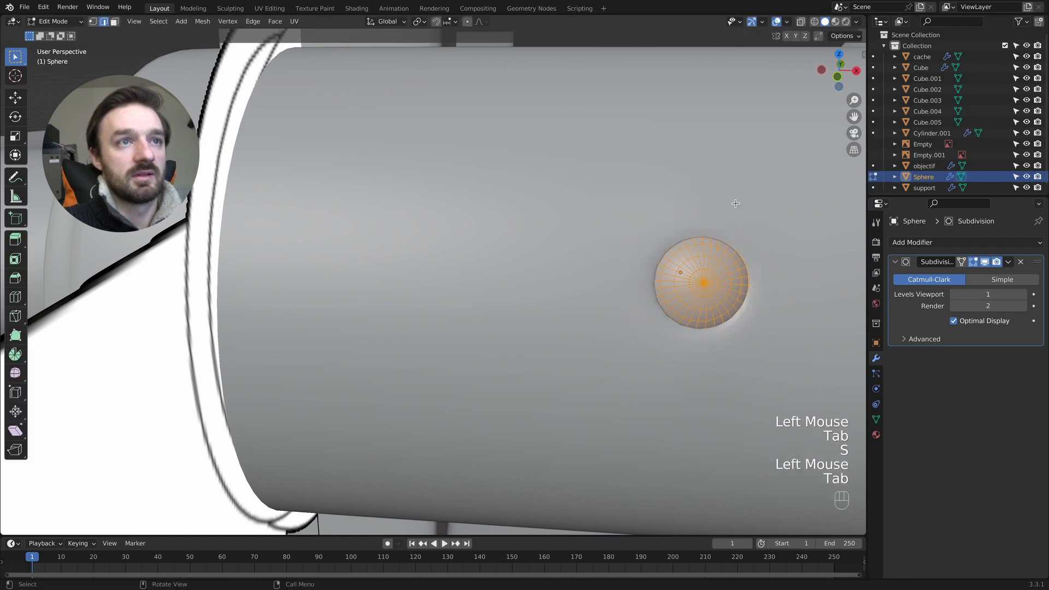
pyautogui.press('g')
pyautogui.click(737, 204)
pyautogui.press('Tab')
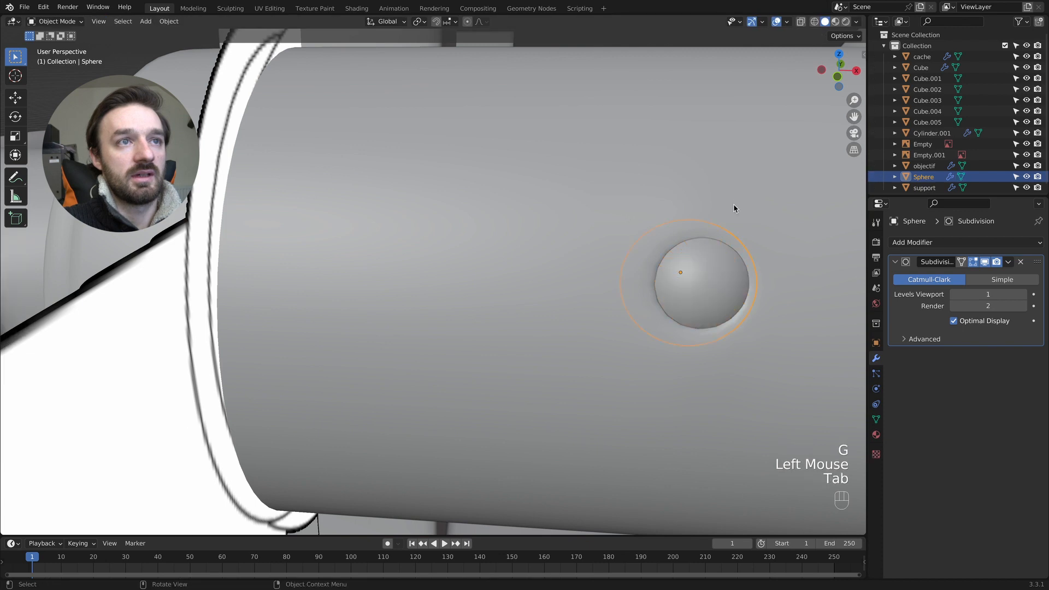
# - Move the sphere along the Y axis to set how far it protrudes from the cylinder, and deselect it
pyautogui.scroll(-5, 734, 205)
pyautogui.moveTo(733, 205); pyautogui.dragTo(346, 236, button='middle')
pyautogui.press('g')
pyautogui.press('x')
pyautogui.press('y')
pyautogui.click(346, 233)
pyautogui.press('Tab')
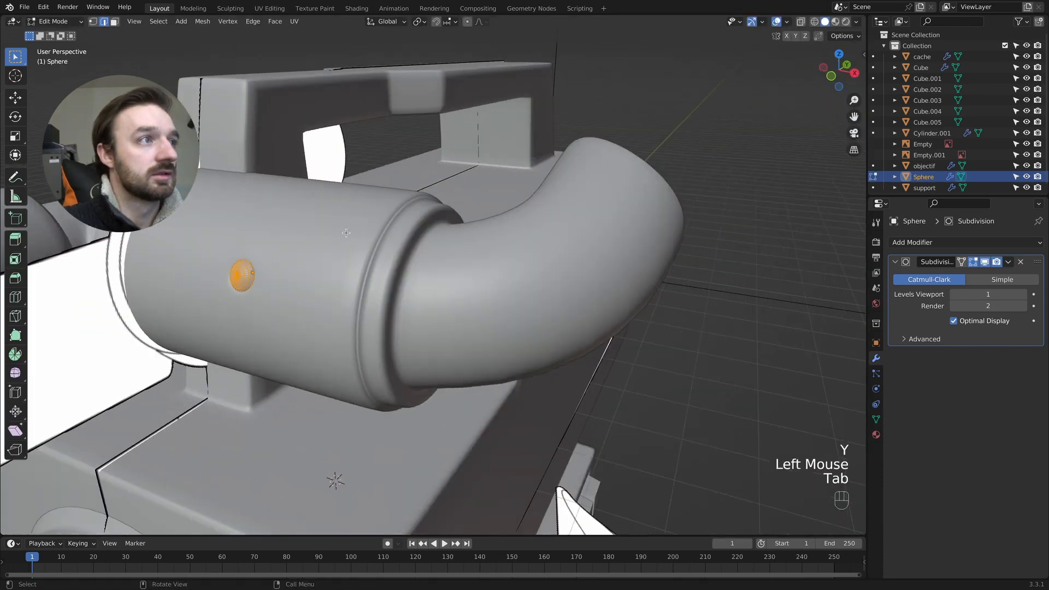
pyautogui.press('Tab')
pyautogui.click(363, 234)
pyautogui.scroll(-5, 543, 281)
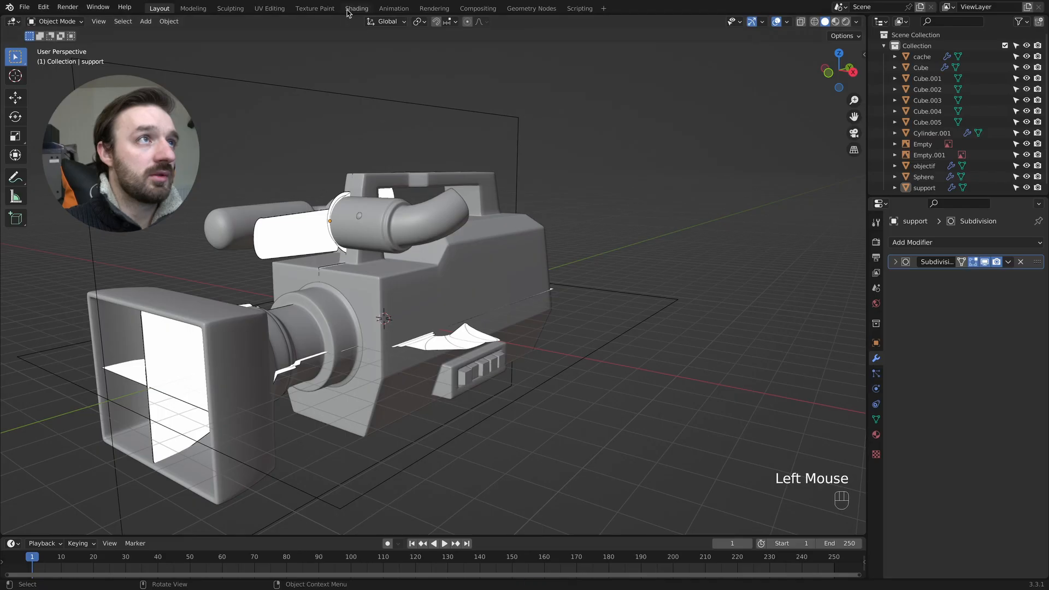
# - Switch to the Shading workspace, select the camera body and hide the reference images Empty and Empty.001
pyautogui.click(349, 9)
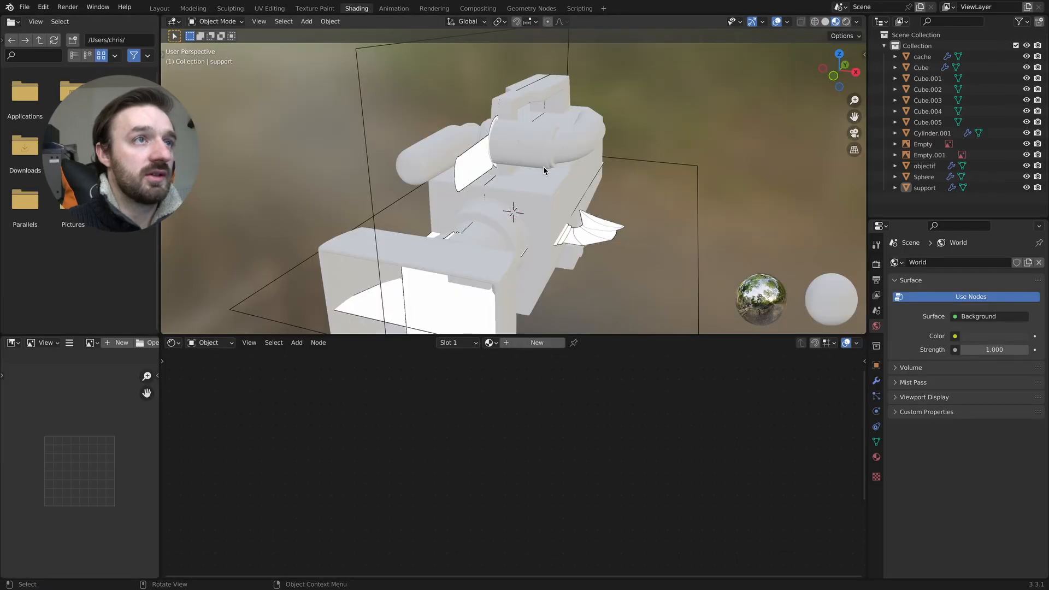
pyautogui.click(545, 193)
pyautogui.moveTo(545, 192); pyautogui.dragTo(542, 193, button='middle')
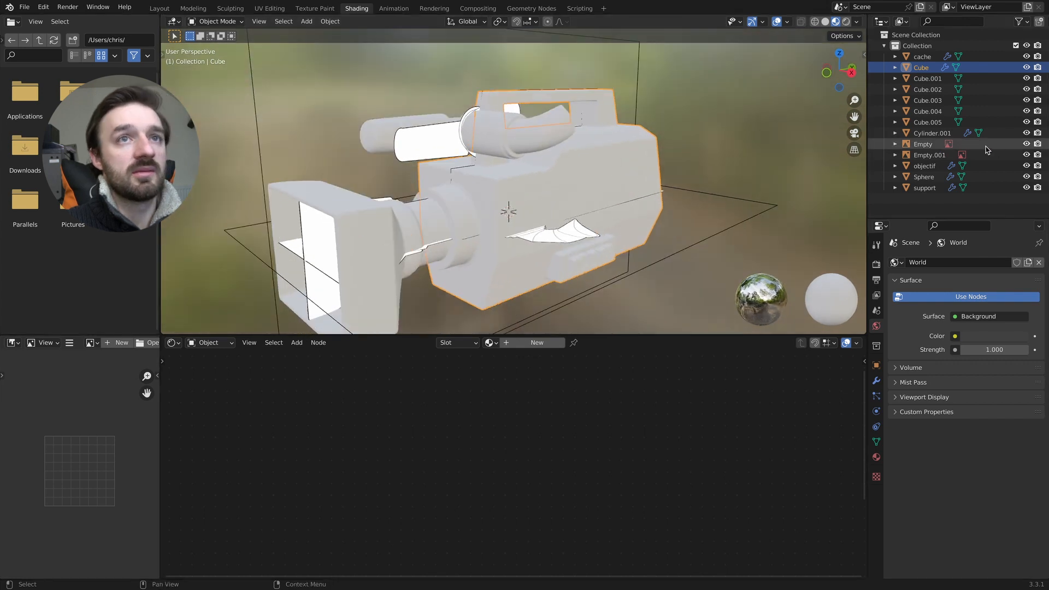
pyautogui.moveTo(1026, 144); pyautogui.dragTo(1026, 155)
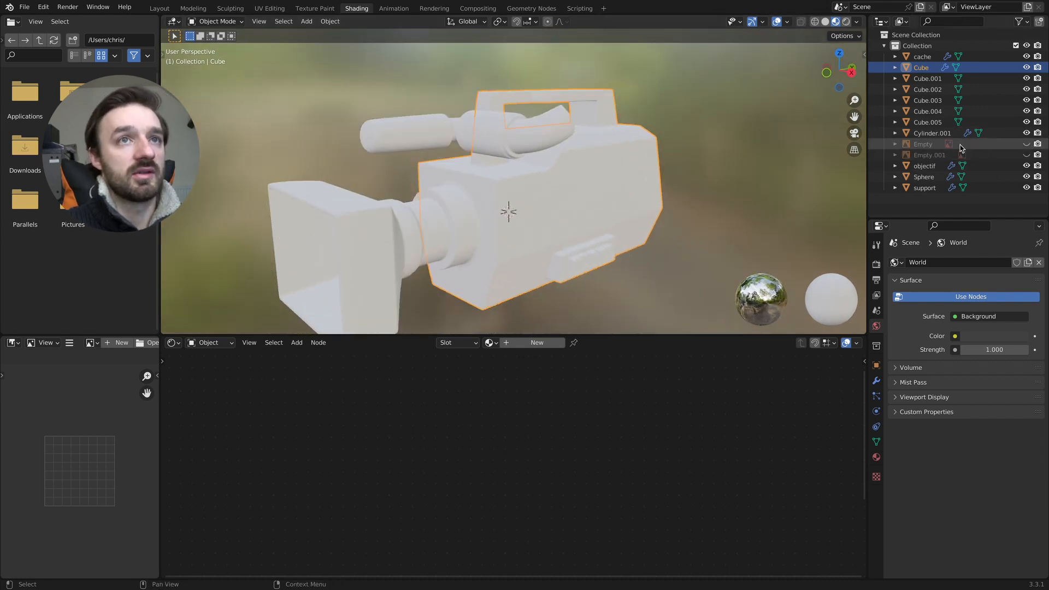
# - Create a new material on the camera body with a dark grey base color and name it gris
pyautogui.click(529, 346)
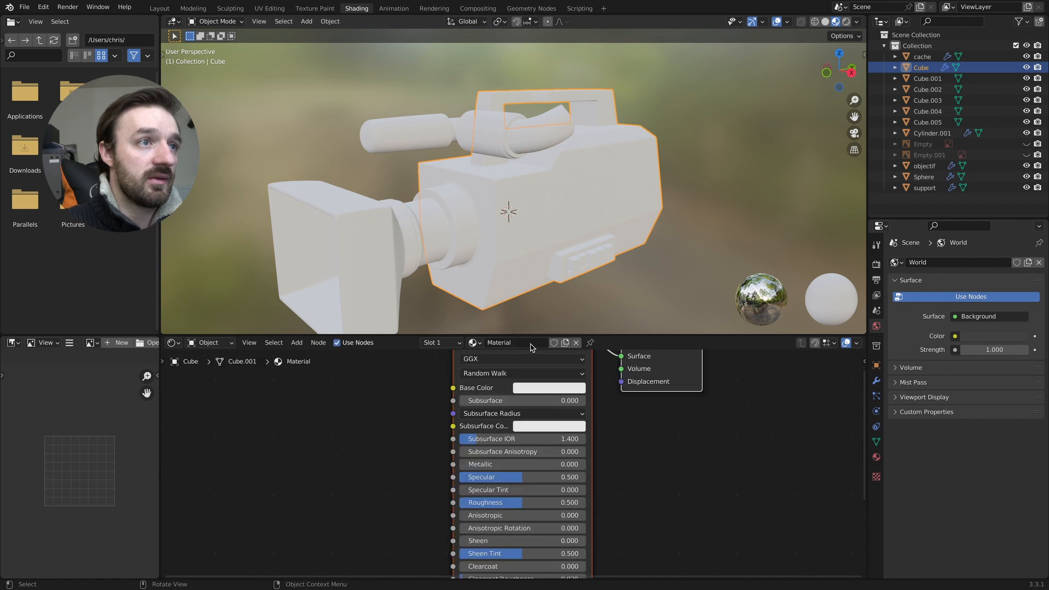
pyautogui.click(545, 404)
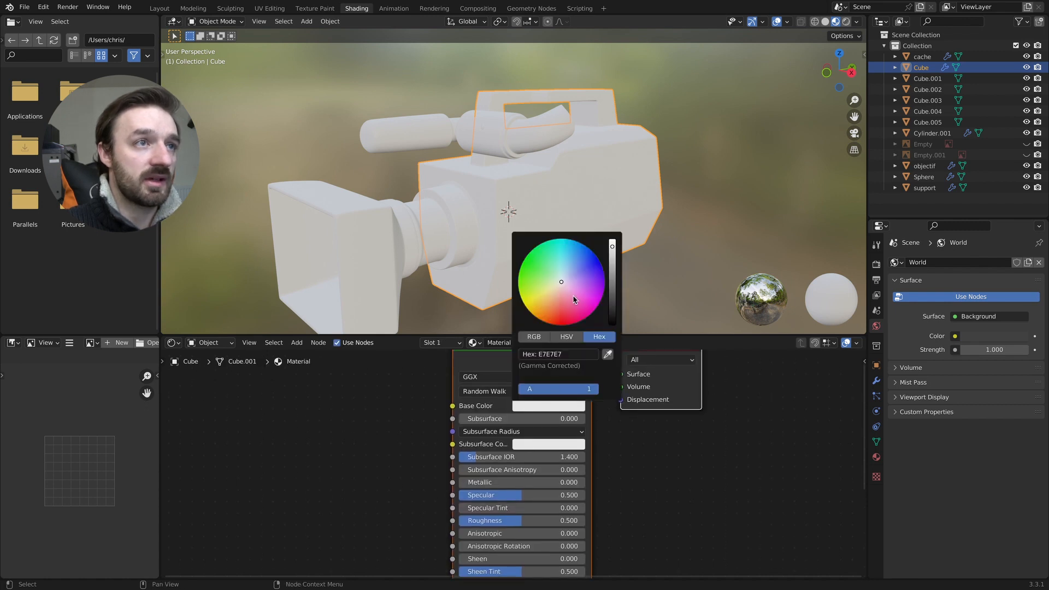
pyautogui.moveTo(612, 257); pyautogui.dragTo(612, 307)
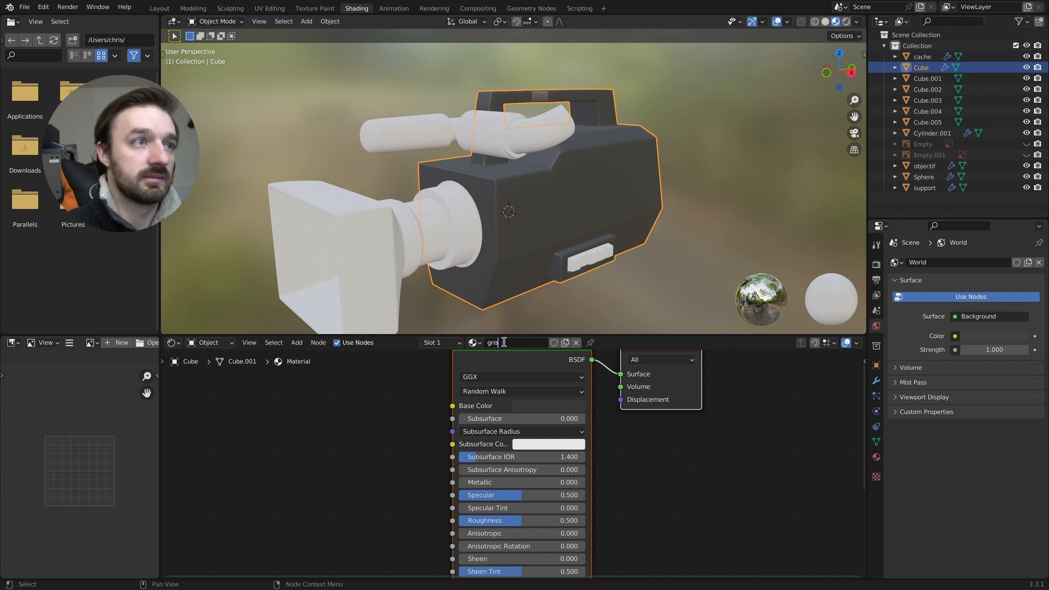
# - Hide every other object in the collection so only the camera body is shown
pyautogui.press('Tab')
pyautogui.moveTo(588, 238); pyautogui.dragTo(614, 258, button='middle')
pyautogui.click(1027, 78)
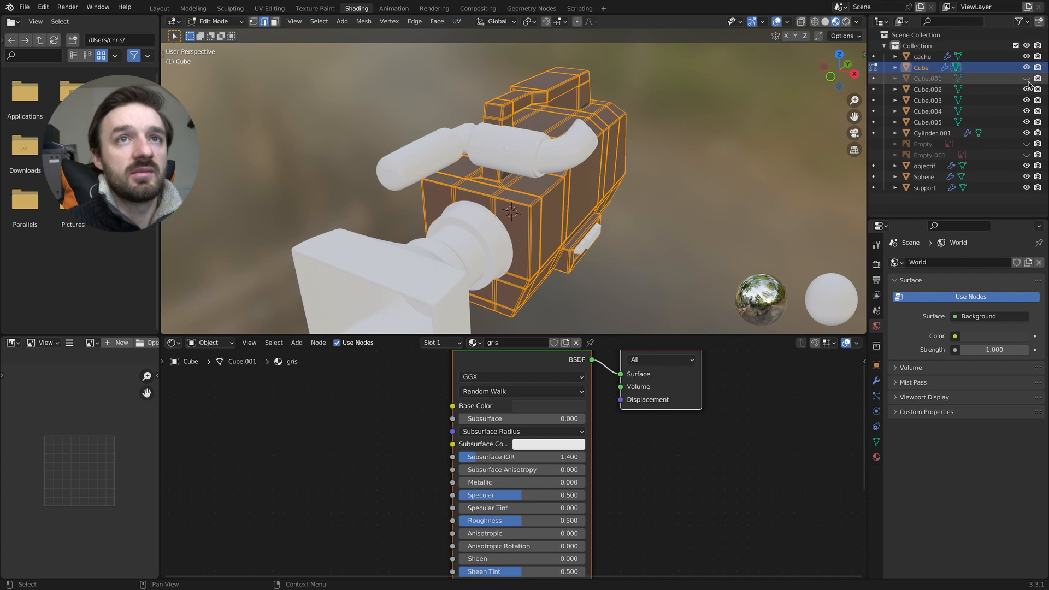
pyautogui.moveTo(1029, 125); pyautogui.dragTo(1026, 130)
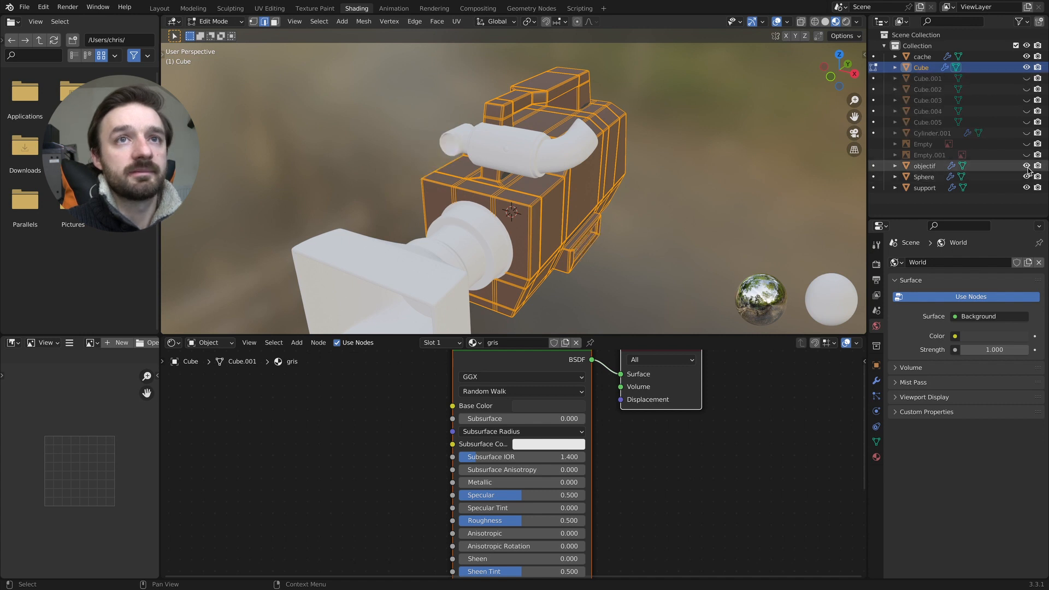
pyautogui.moveTo(1027, 167); pyautogui.dragTo(1027, 187)
pyautogui.click(1026, 57)
pyautogui.press('Tab')
# - Select the central face loop running over the body and handle in face mode, undoing any extra face pick
pyautogui.moveTo(479, 169); pyautogui.dragTo(511, 174, button='middle')
pyautogui.press('Tab')
pyautogui.scroll(2, 492, 174)
pyautogui.press('3')
pyautogui.click(484, 181)
pyautogui.keyDown('alt'); pyautogui.click(504, 195); pyautogui.keyUp('alt')
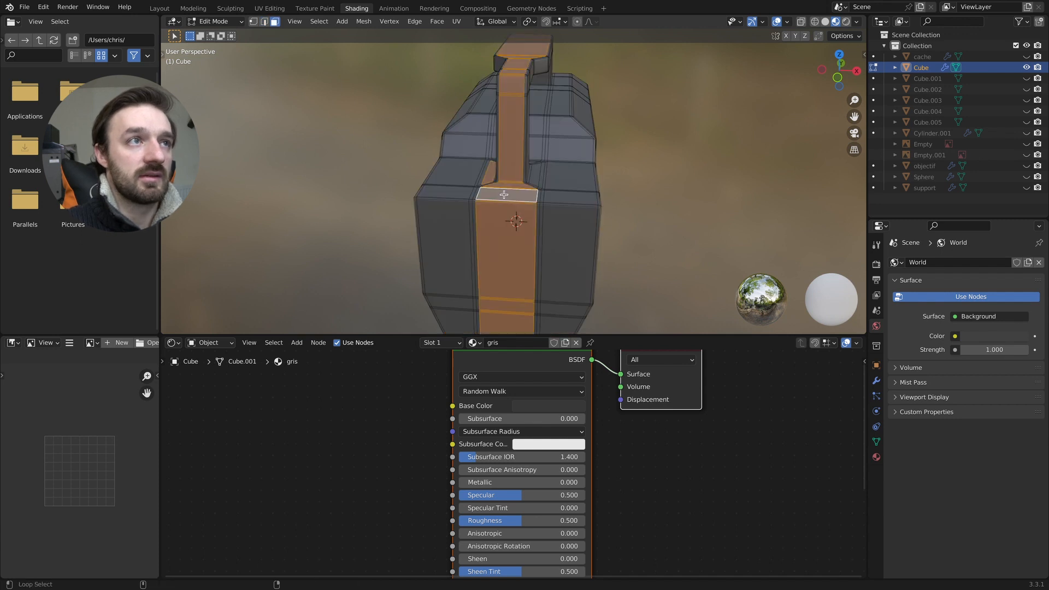
pyautogui.keyDown('alt'); pyautogui.keyDown('shift'); pyautogui.click(537, 176); pyautogui.keyUp('shift'); pyautogui.keyUp('alt')
pyautogui.hotkey('ctrl', 'z')
pyautogui.moveTo(535, 174); pyautogui.dragTo(515, 117, button='middle')
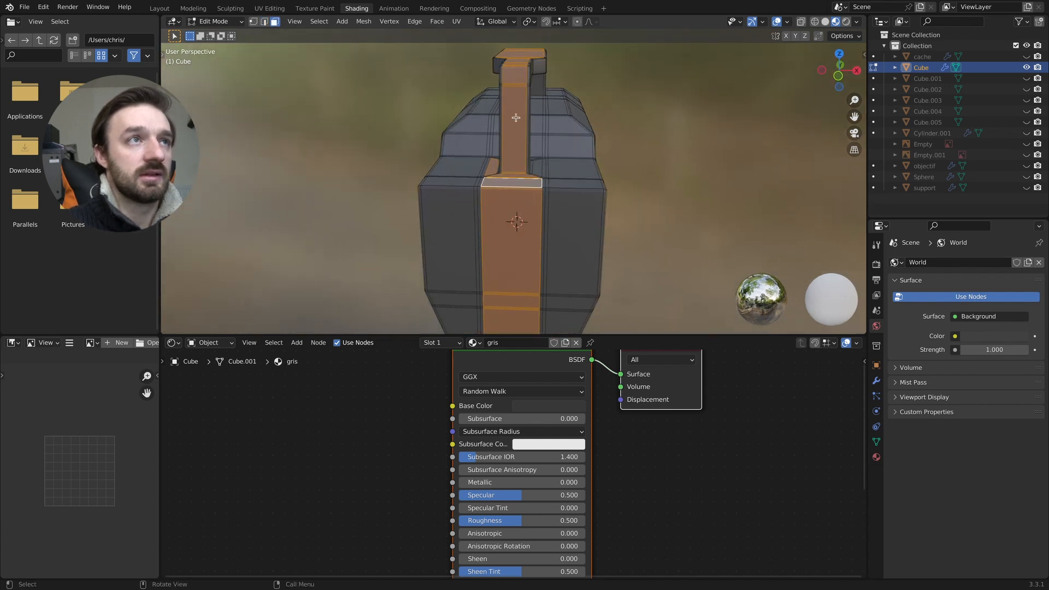
# - Box-select all faces of the central strip and handle through the mesh from the front view in wireframe
pyautogui.press('KP_1')
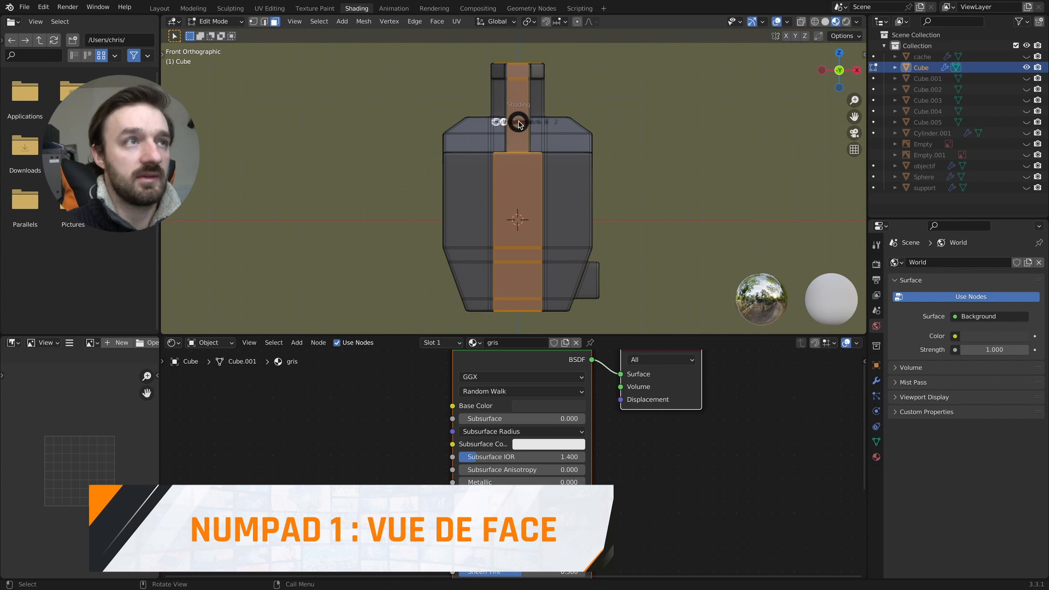
pyautogui.click(430, 127)
pyautogui.moveTo(490, 48); pyautogui.dragTo(548, 191)
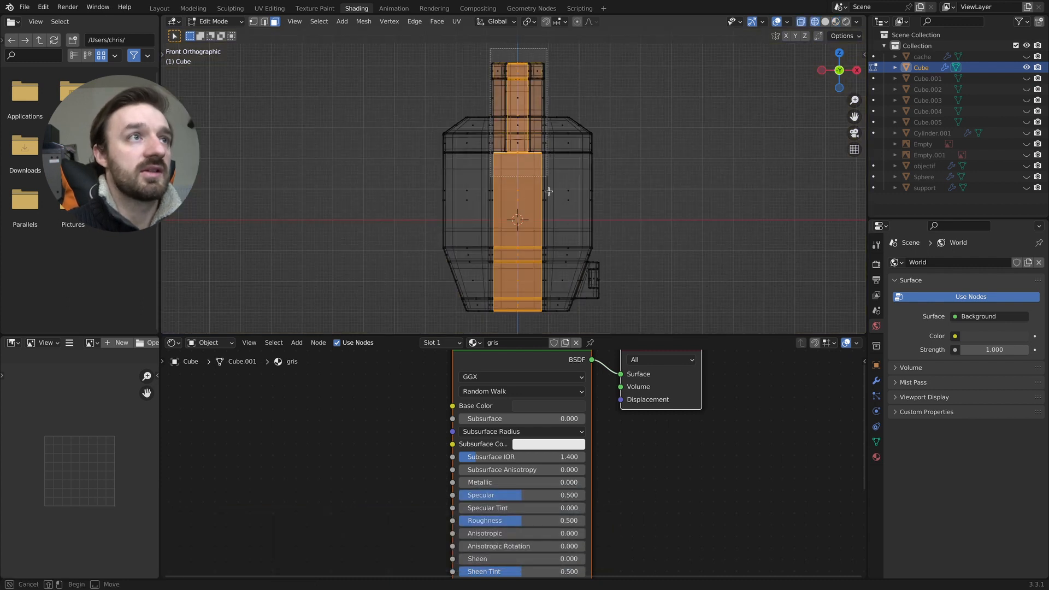
pyautogui.moveTo(545, 322); pyautogui.dragTo(546, 323)
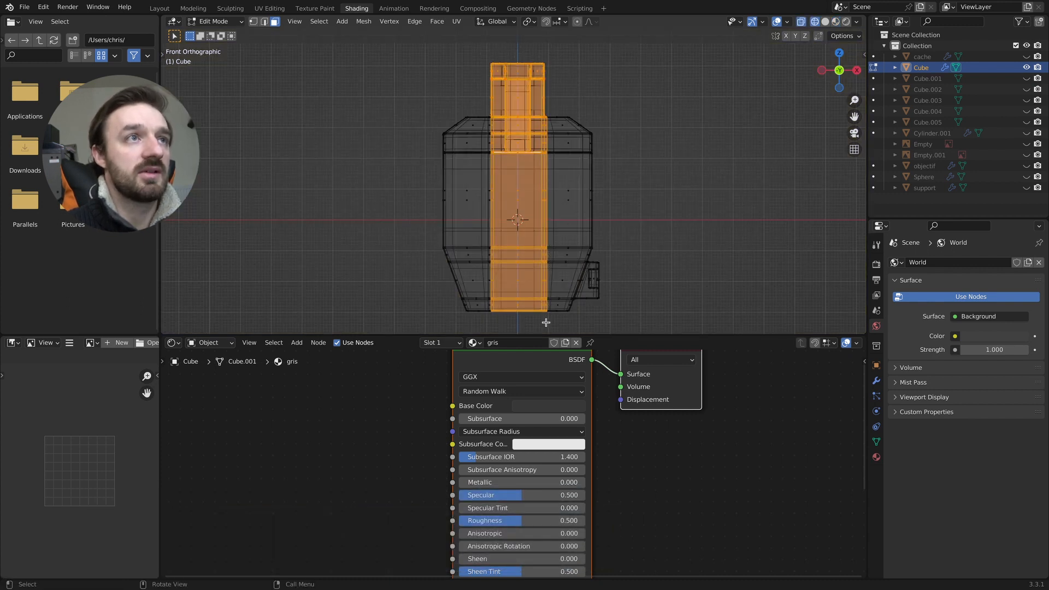
pyautogui.press('b')
pyautogui.press('Escape')
pyautogui.press('b')
pyautogui.moveTo(488, 340); pyautogui.dragTo(488, 340)
# - Switch to solid shading and check the face selection around the handle and the body's central strip
pyautogui.press('z')
pyautogui.click(668, 258)
pyautogui.scroll(10, 671, 259)
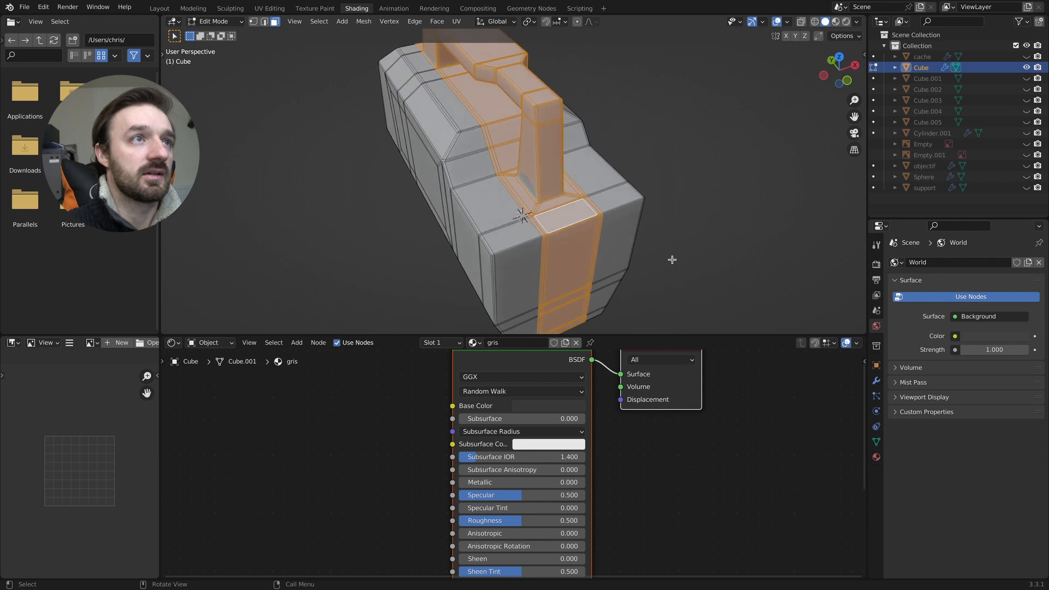
pyautogui.press('z')
pyautogui.click(728, 239)
pyautogui.hscroll(-10, 727, 237)
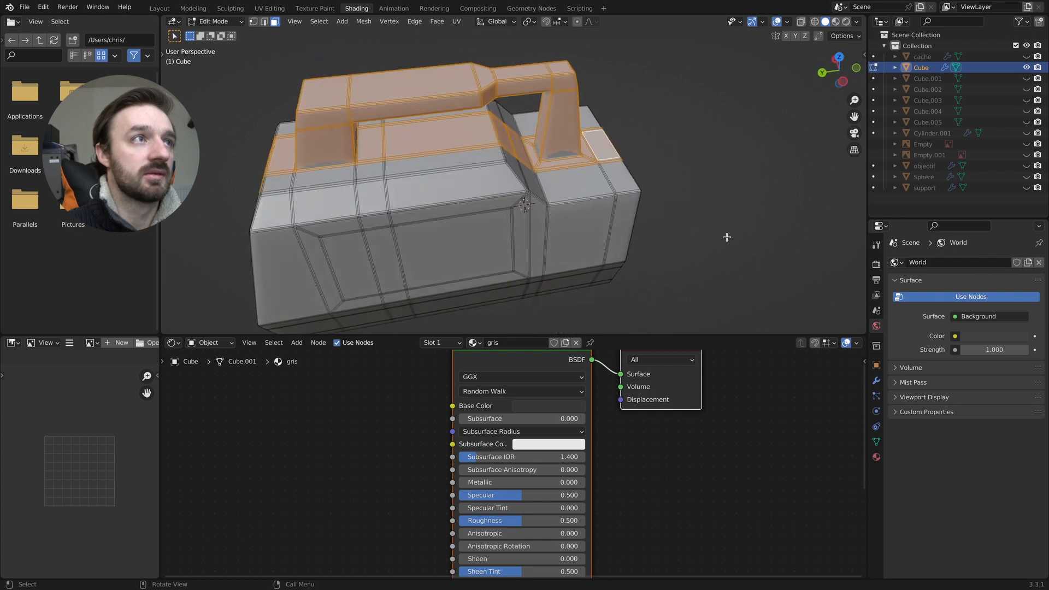
pyautogui.moveTo(727, 237); pyautogui.dragTo(631, 237, button='middle')
# - Add a second material slot to the body with a new material named noir and a black base color
pyautogui.click(476, 342)
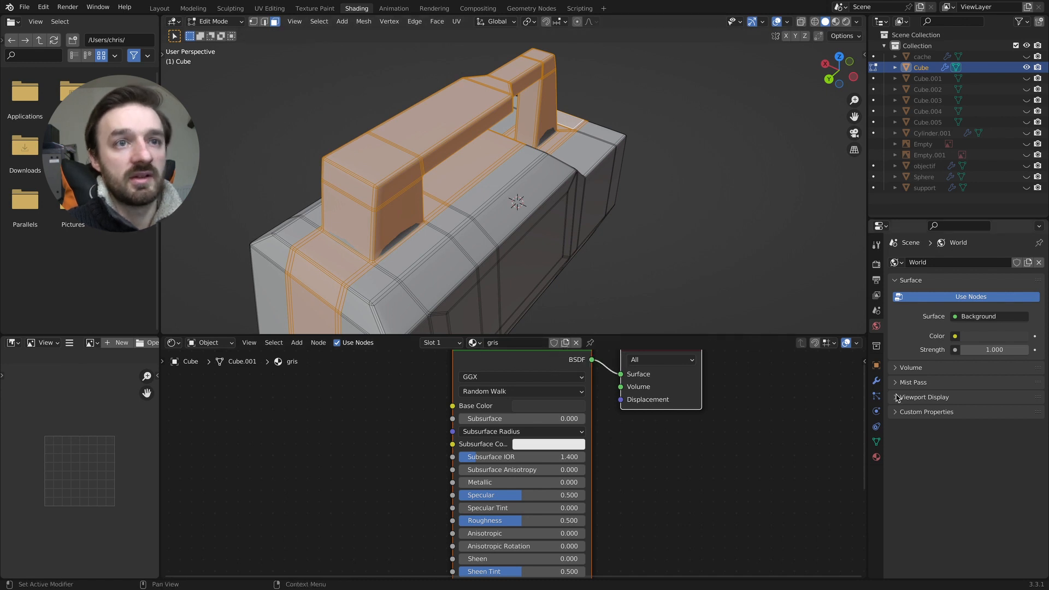
pyautogui.click(877, 455)
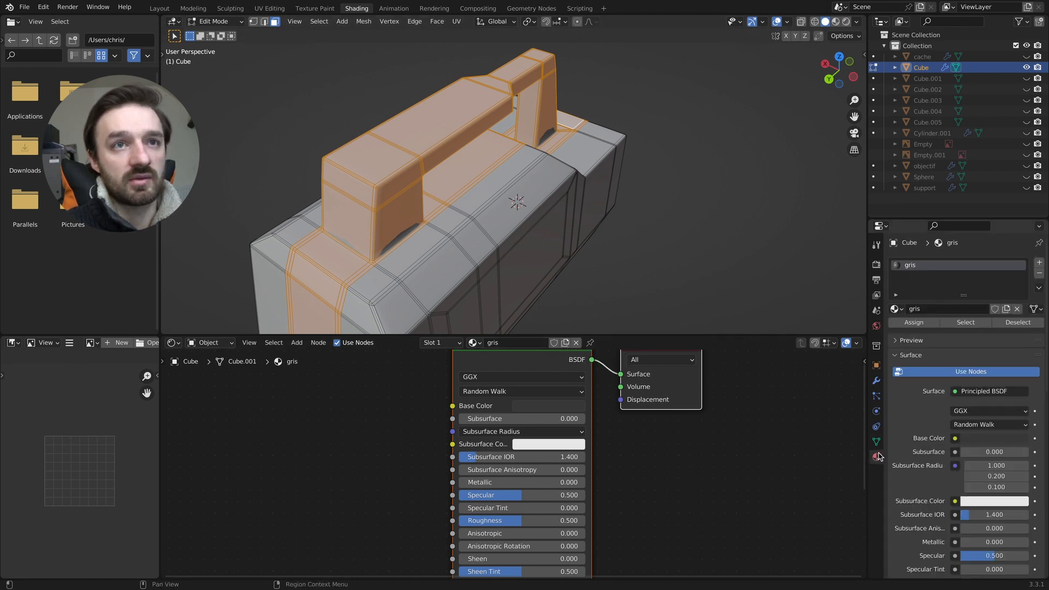
pyautogui.click(1039, 263)
pyautogui.click(517, 344)
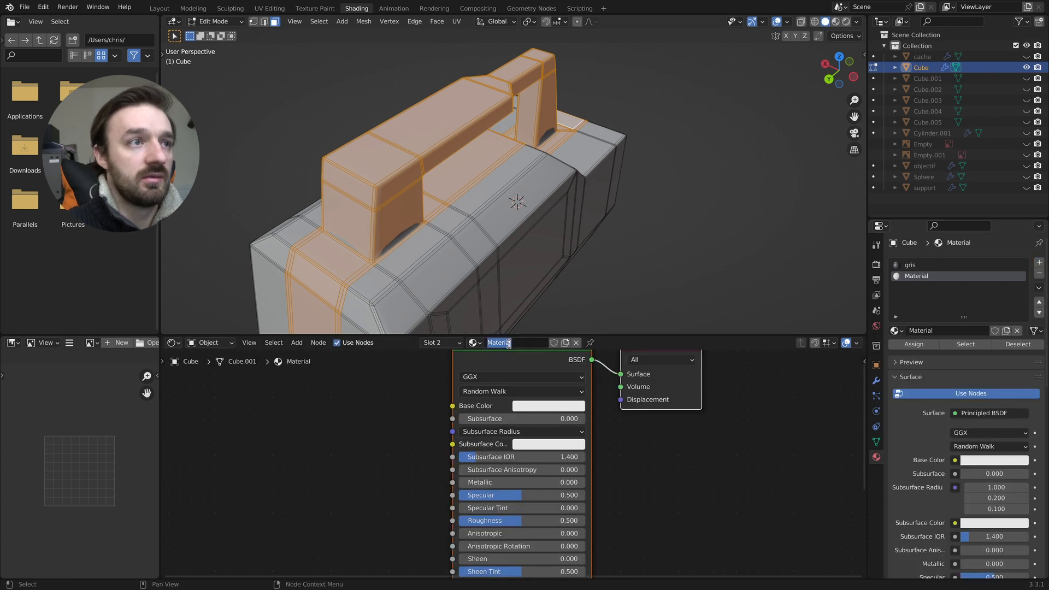
pyautogui.click(539, 411)
pyautogui.moveTo(614, 307); pyautogui.dragTo(622, 329)
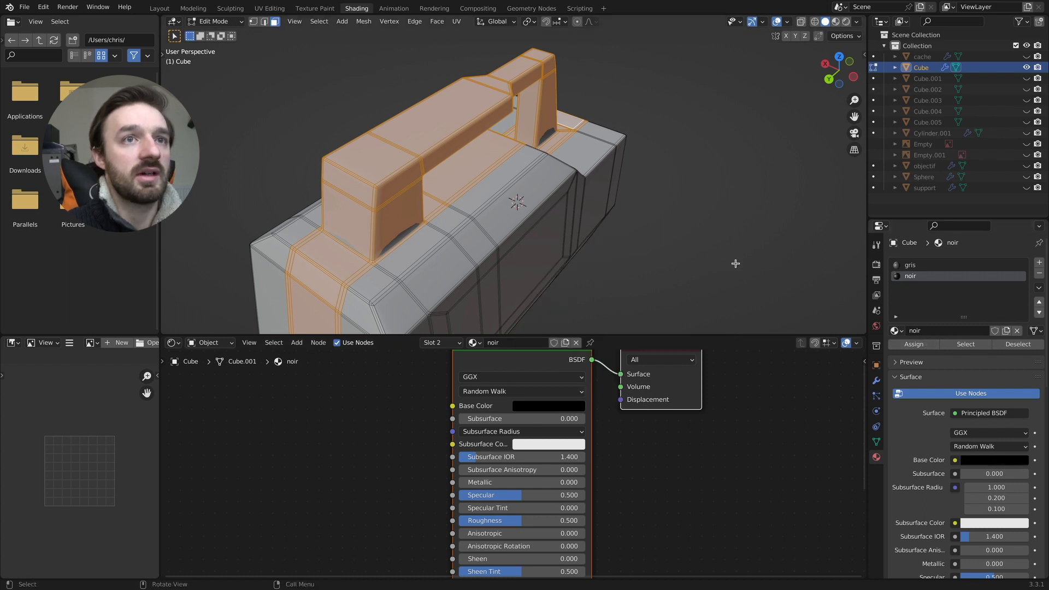
# - Assign the noir material to the selected handle and strip faces and check it in Material Preview shading
pyautogui.press('Tab')
pyautogui.moveTo(708, 250); pyautogui.dragTo(698, 244, button='middle')
pyautogui.press('Tab')
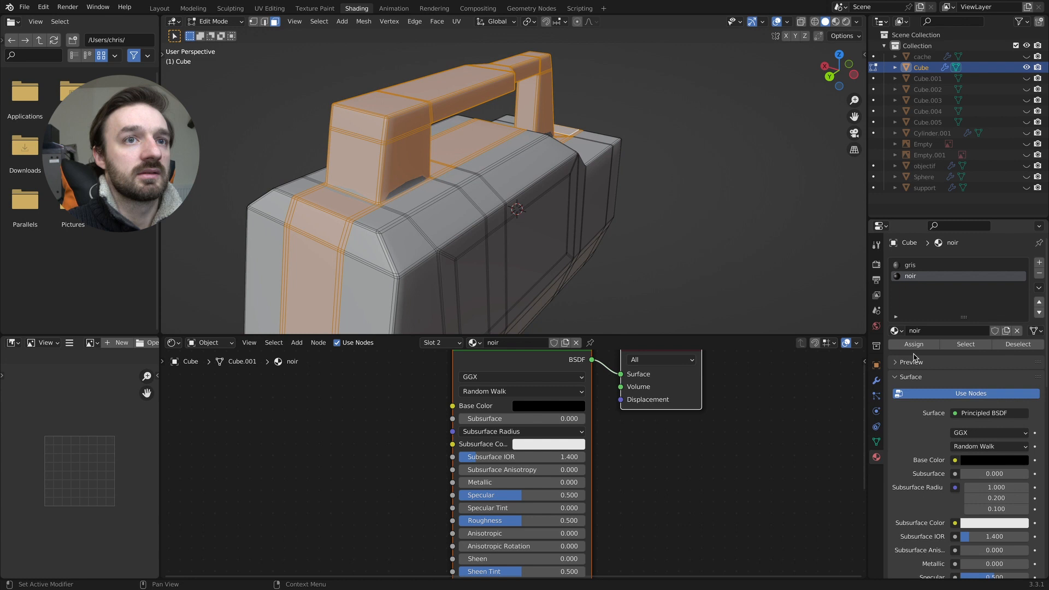
pyautogui.click(915, 346)
pyautogui.press('Tab')
pyautogui.moveTo(645, 275)
pyautogui.mouseDown(button='middle')
pyautogui.moveTo(592, 229)
pyautogui.moveTo(527, 216)
pyautogui.moveTo(604, 241)
pyautogui.moveTo(569, 285)
pyautogui.mouseUp(button='middle')
pyautogui.press('Tab')
pyautogui.press('z')
pyautogui.click(593, 293)
pyautogui.press('Tab')
pyautogui.press('Tab')
# - Assign the noir material to the selected faces of the rectangular panel on the camera body's side and leave Edit Mode
pyautogui.click(430, 222)
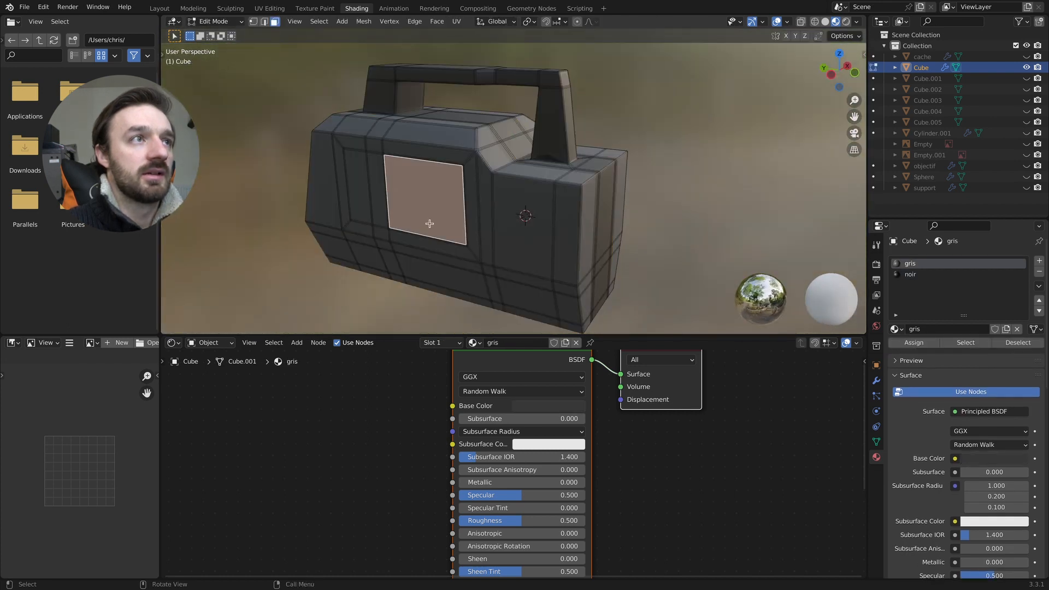
pyautogui.moveTo(430, 222); pyautogui.dragTo(429, 210, button='middle')
pyautogui.keyDown('shift'); pyautogui.moveTo(380, 196); pyautogui.dragTo(350, 200); pyautogui.keyUp('shift')
pyautogui.scroll(-8, 360, 200)
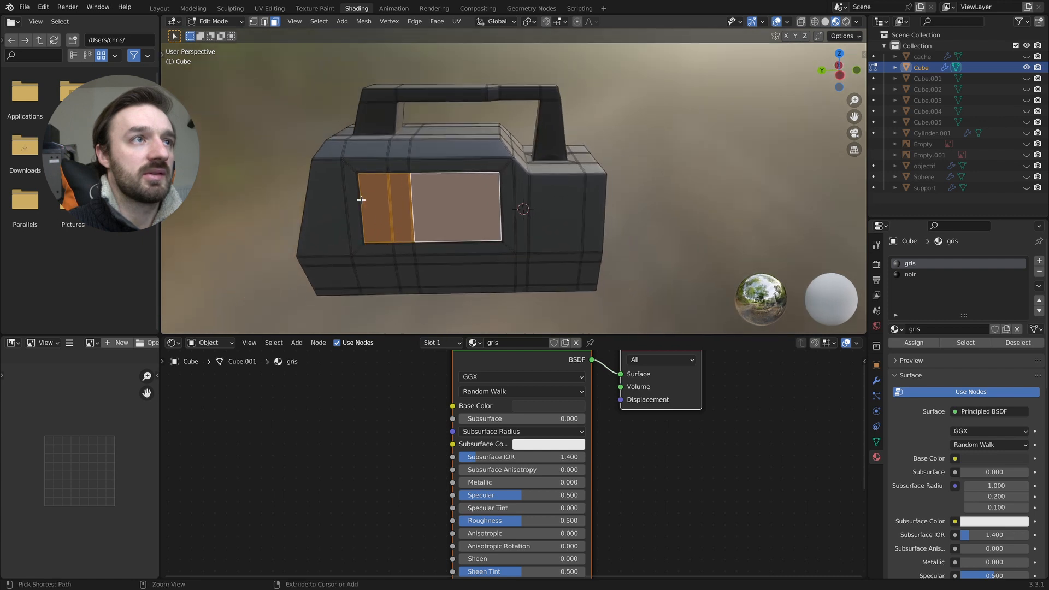
pyautogui.scroll(12, 364, 200)
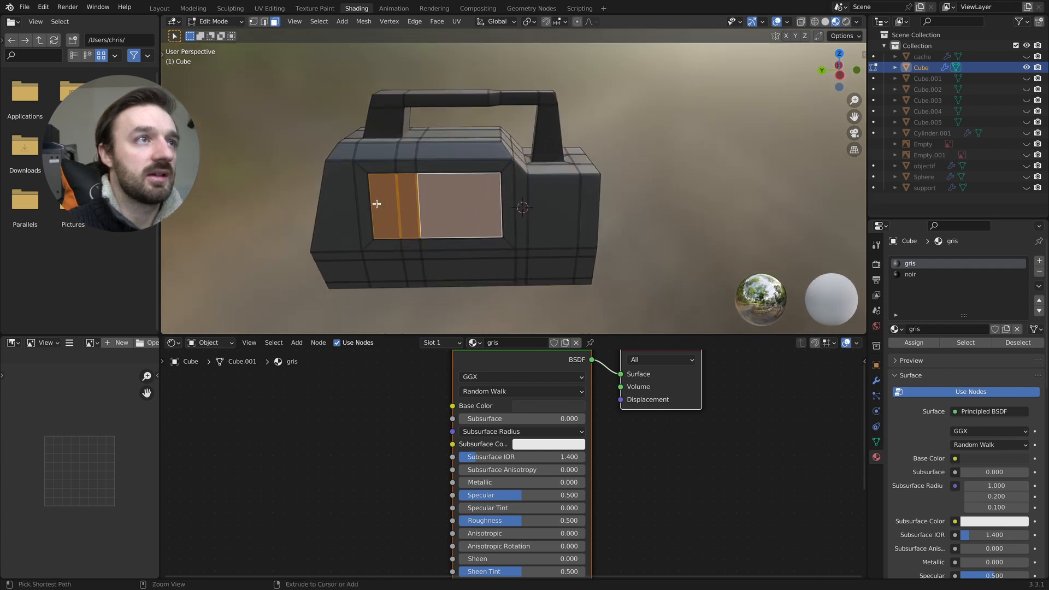
pyautogui.keyDown('shift'); pyautogui.moveTo(224, 207); pyautogui.dragTo(411, 204, button='middle'); pyautogui.keyUp('shift')
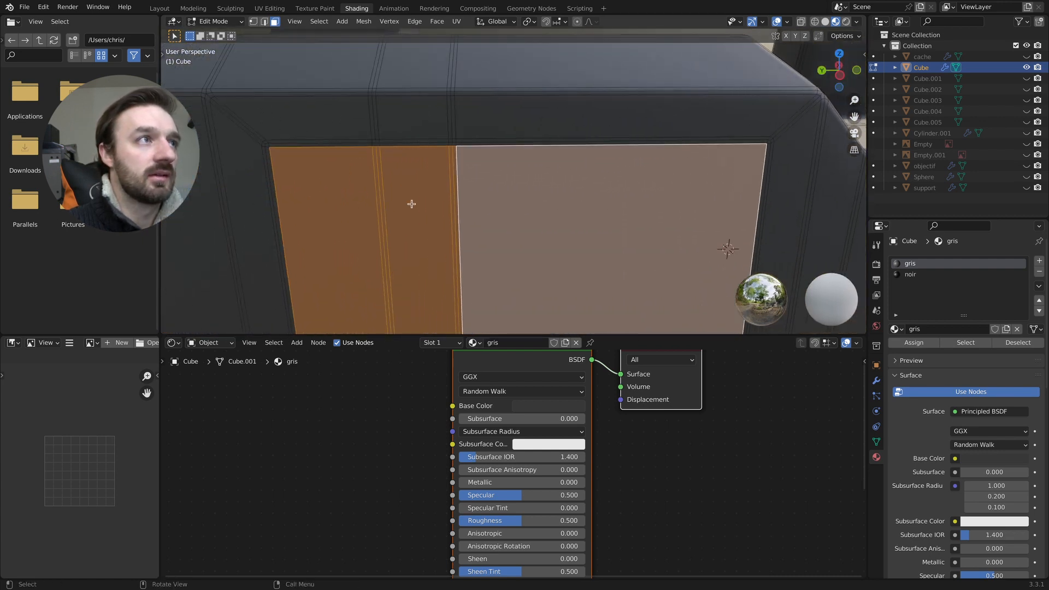
pyautogui.click(909, 275)
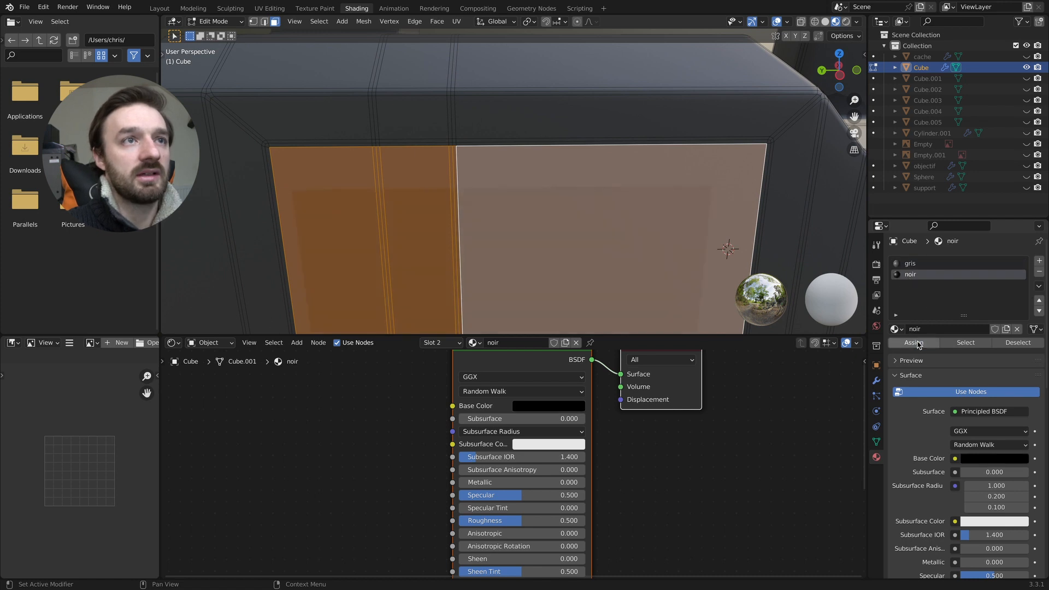
pyautogui.click(914, 342)
pyautogui.press('Tab')
pyautogui.scroll(-8, 663, 229)
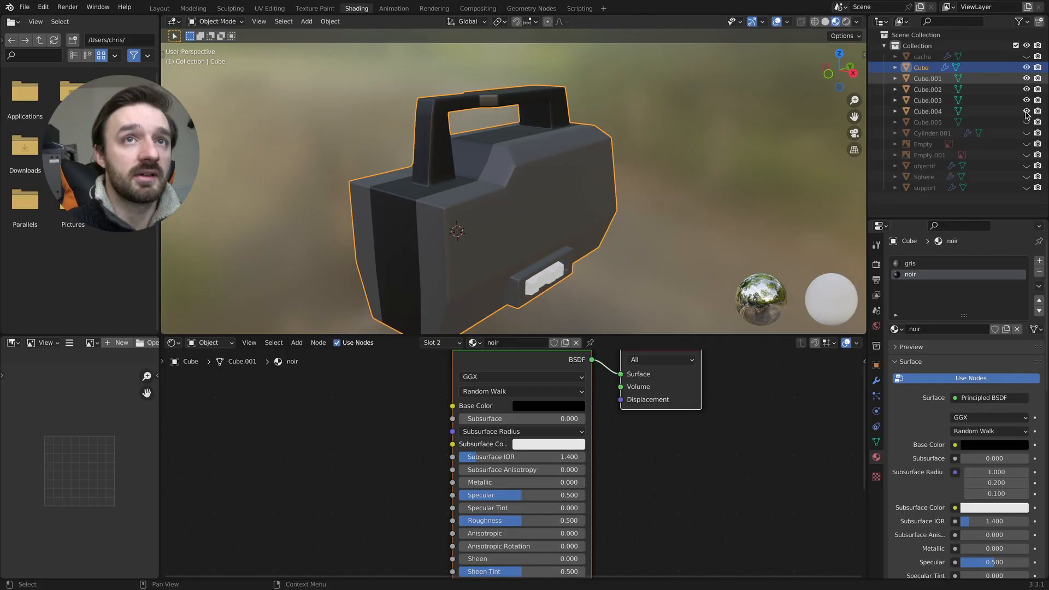
# - Apply the existing noir material to the small side buttons Cube.001, Cube.003, Cube.004 and Cube.005
pyautogui.click(534, 288)
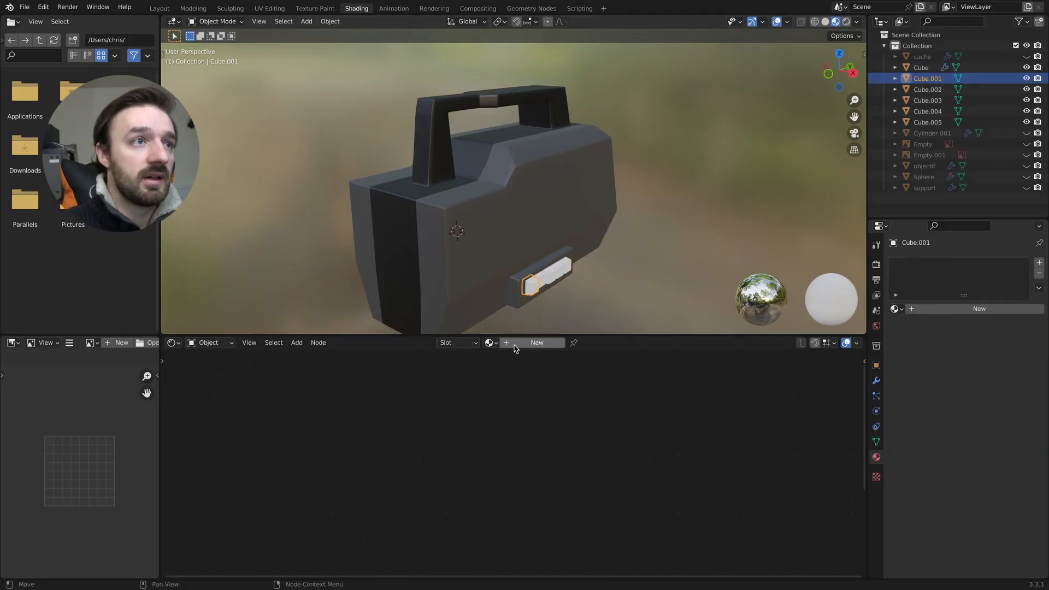
pyautogui.click(497, 347)
pyautogui.click(500, 369)
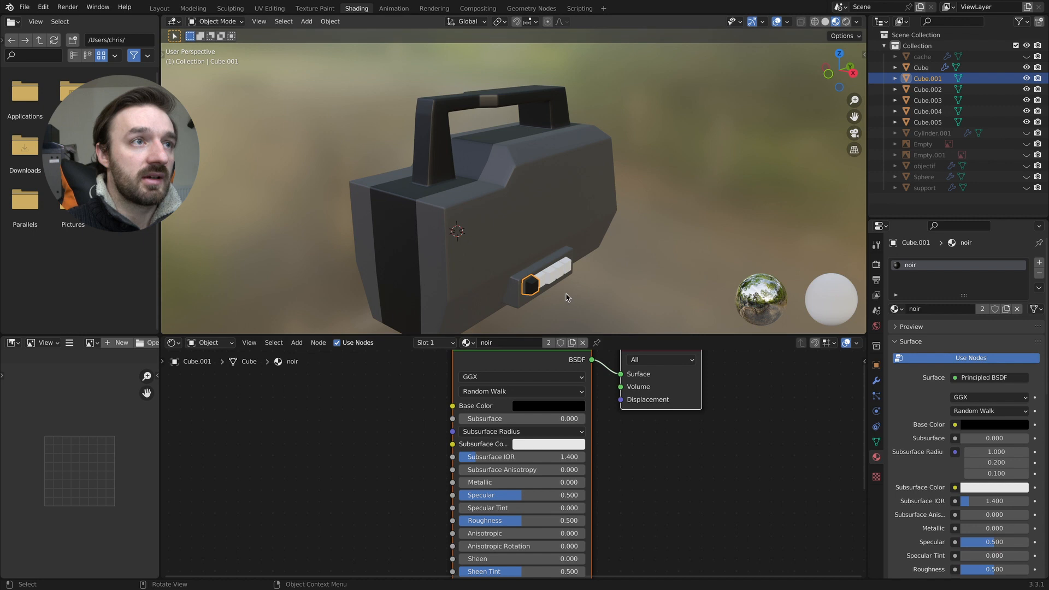
pyautogui.scroll(2, 551, 301)
pyautogui.click(545, 297)
pyautogui.click(490, 343)
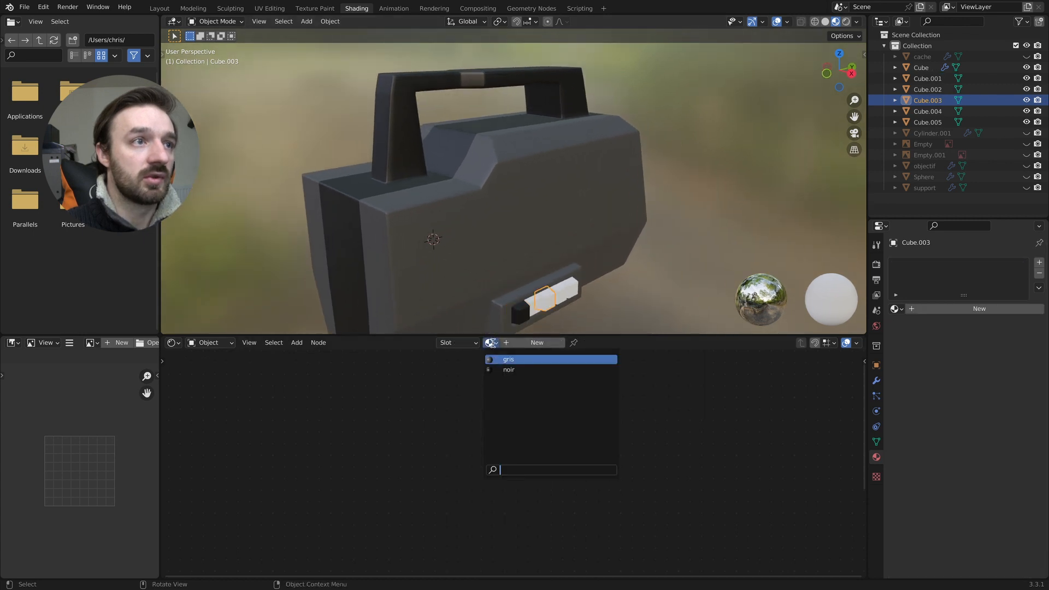
pyautogui.click(504, 369)
pyautogui.click(557, 293)
pyautogui.click(490, 343)
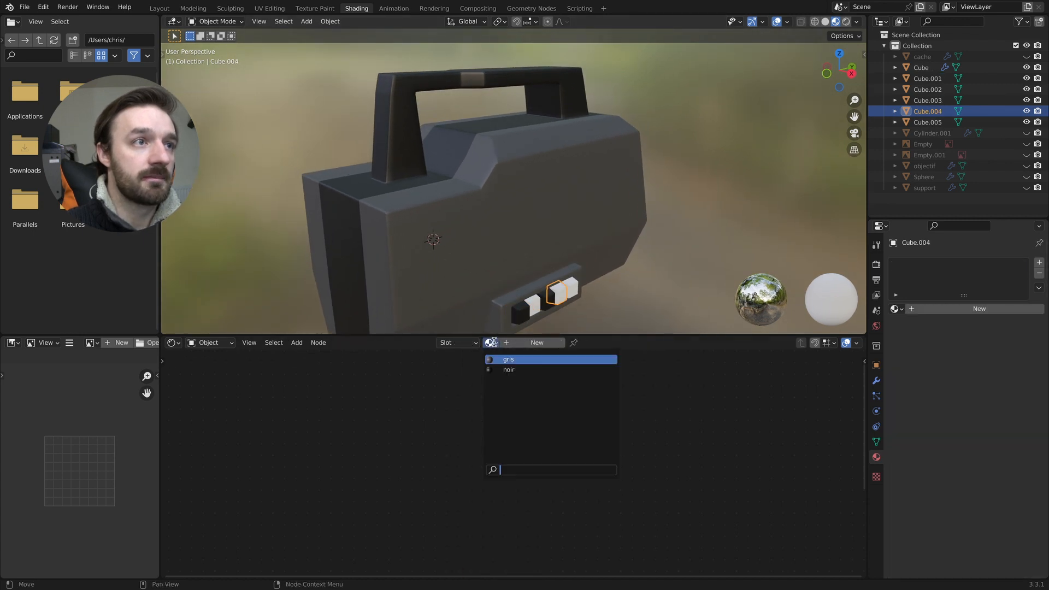
pyautogui.click(503, 369)
pyautogui.click(522, 309)
pyautogui.click(490, 342)
pyautogui.click(503, 370)
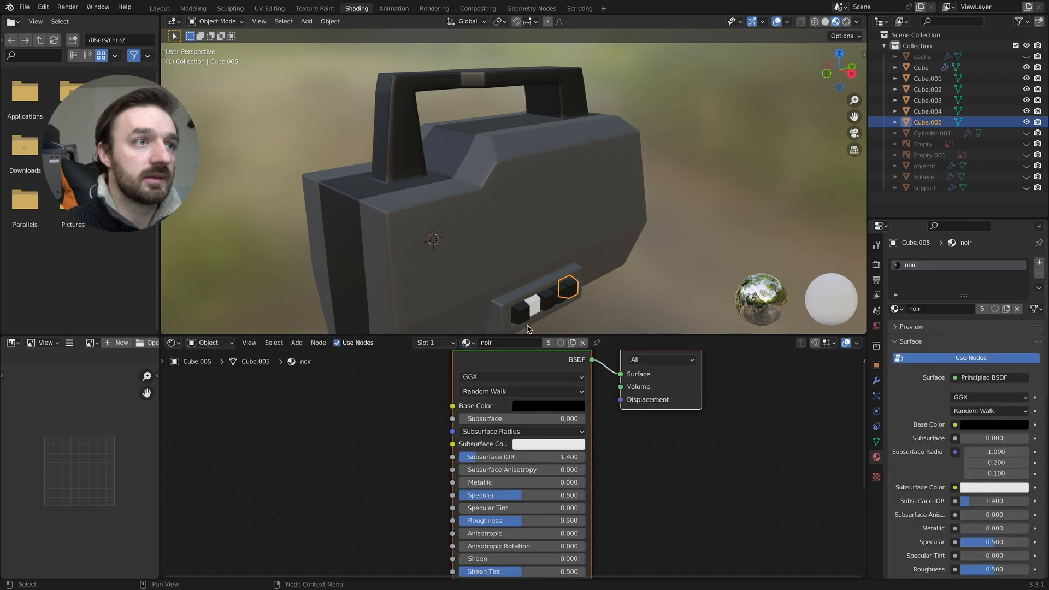
# - Give the remaining white button Cube.002 a new material named rouge with a red base color
pyautogui.click(534, 309)
pyautogui.click(527, 342)
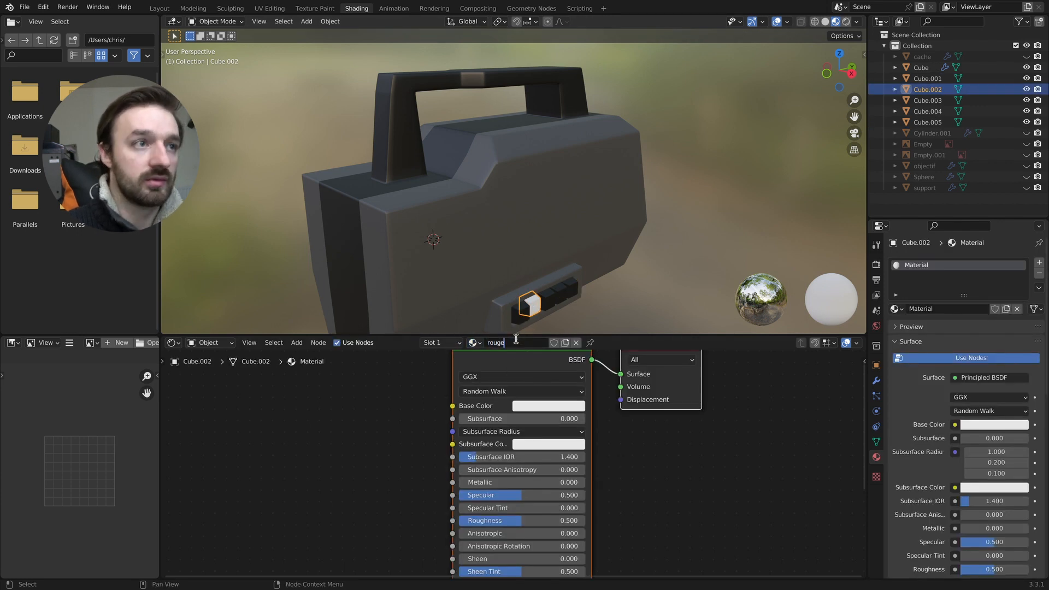
pyautogui.click(536, 407)
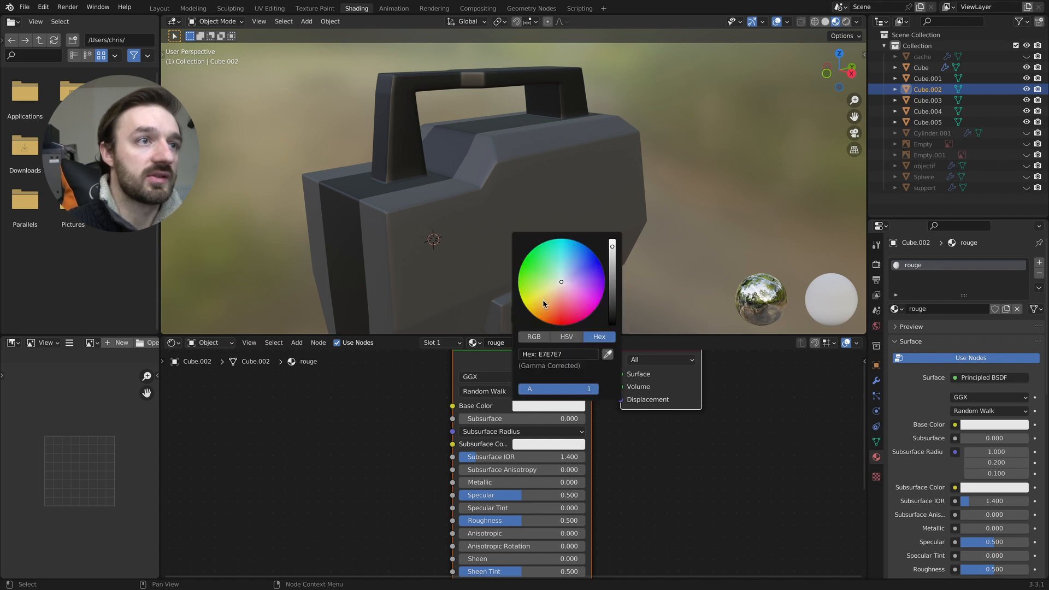
pyautogui.click(569, 296)
pyautogui.scroll(-4, 524, 254)
pyautogui.moveTo(523, 253); pyautogui.dragTo(579, 251, button='middle')
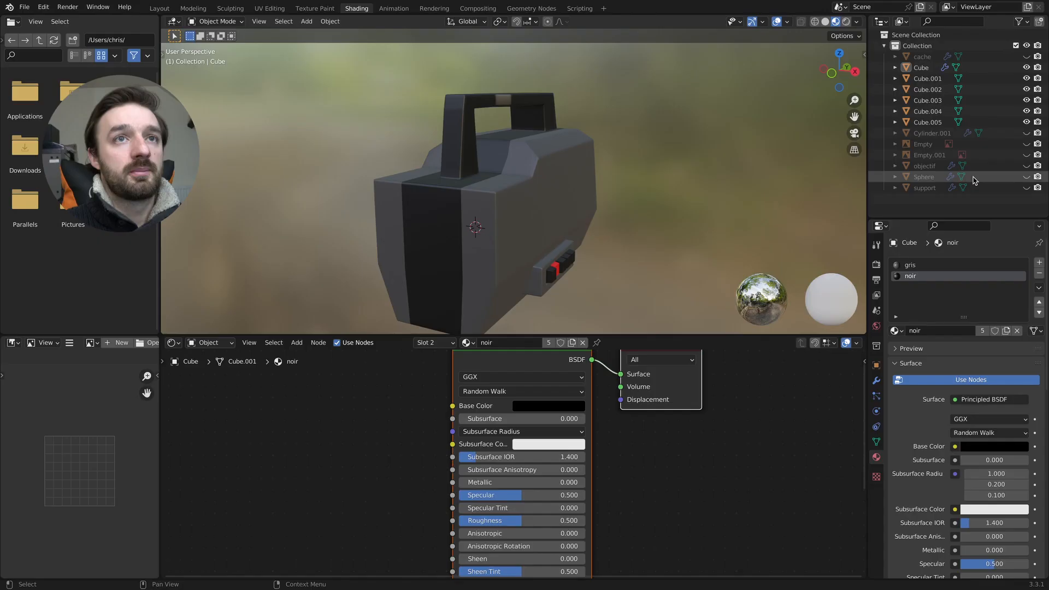
# - Unhide the objectif object and apply the existing noir material to it
pyautogui.click(1026, 166)
pyautogui.click(425, 282)
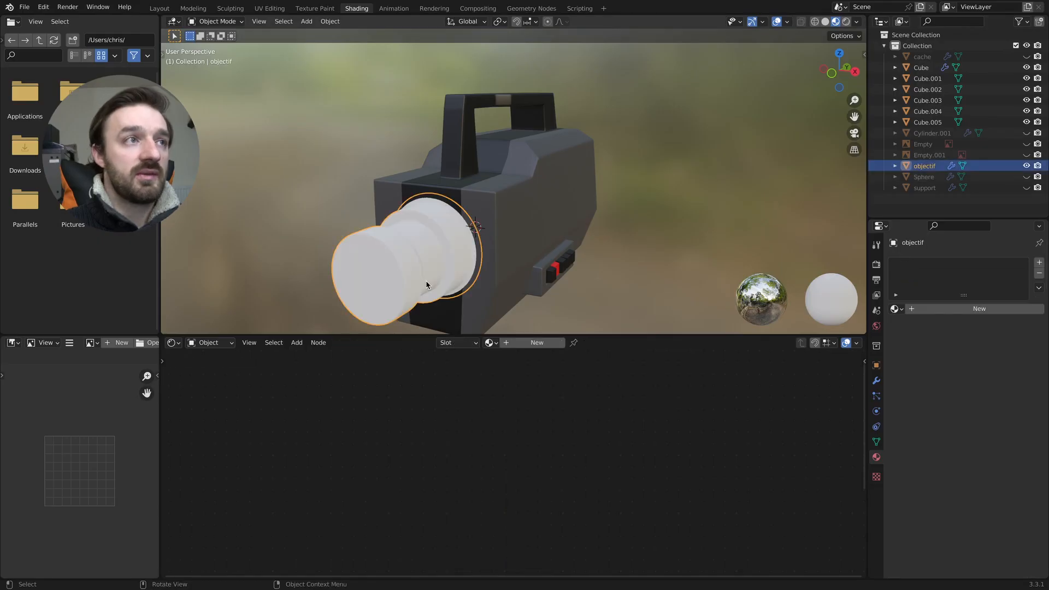
pyautogui.click(490, 343)
pyautogui.click(509, 370)
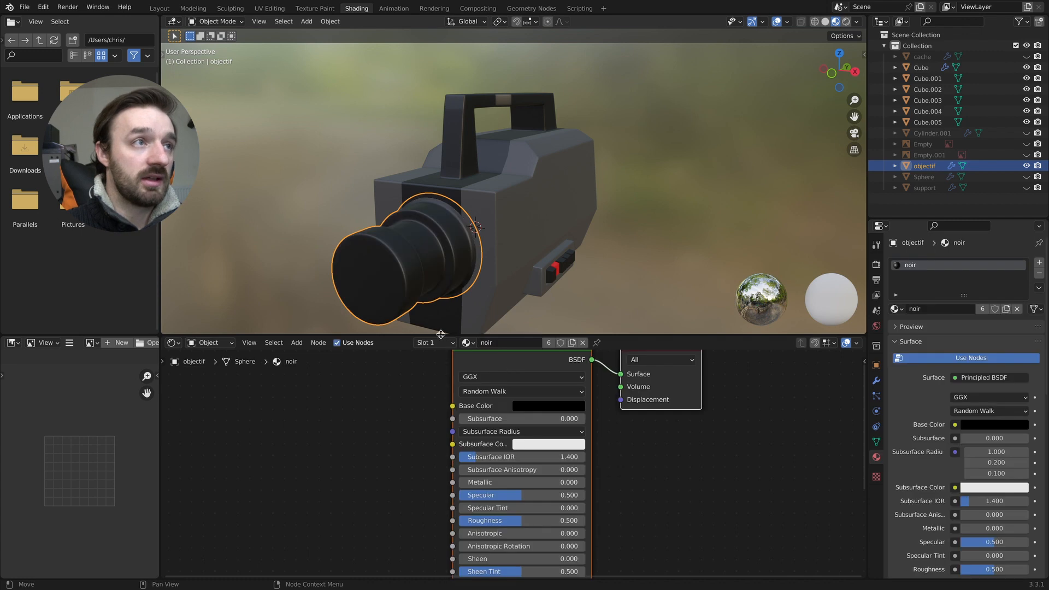
pyautogui.moveTo(401, 316); pyautogui.dragTo(695, 316, button='middle')
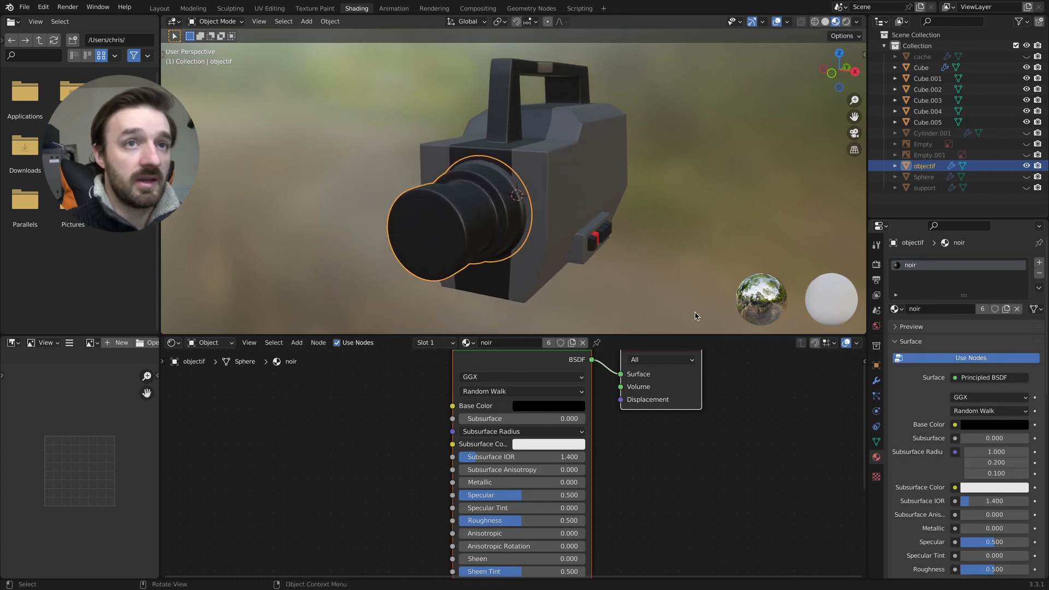
# - Add a second material slot with a new white material to the lens and assign it to the inner disc of its front face
pyautogui.click(1039, 264)
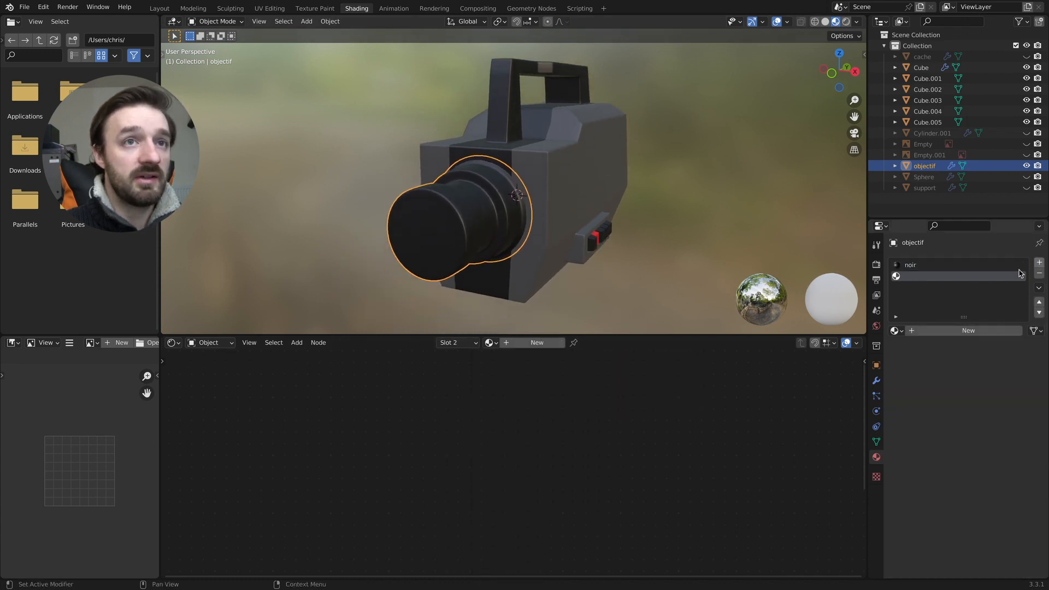
pyautogui.click(561, 344)
pyautogui.moveTo(444, 239); pyautogui.dragTo(470, 234, button='middle')
pyautogui.press('Tab')
pyautogui.moveTo(491, 250); pyautogui.dragTo(462, 285)
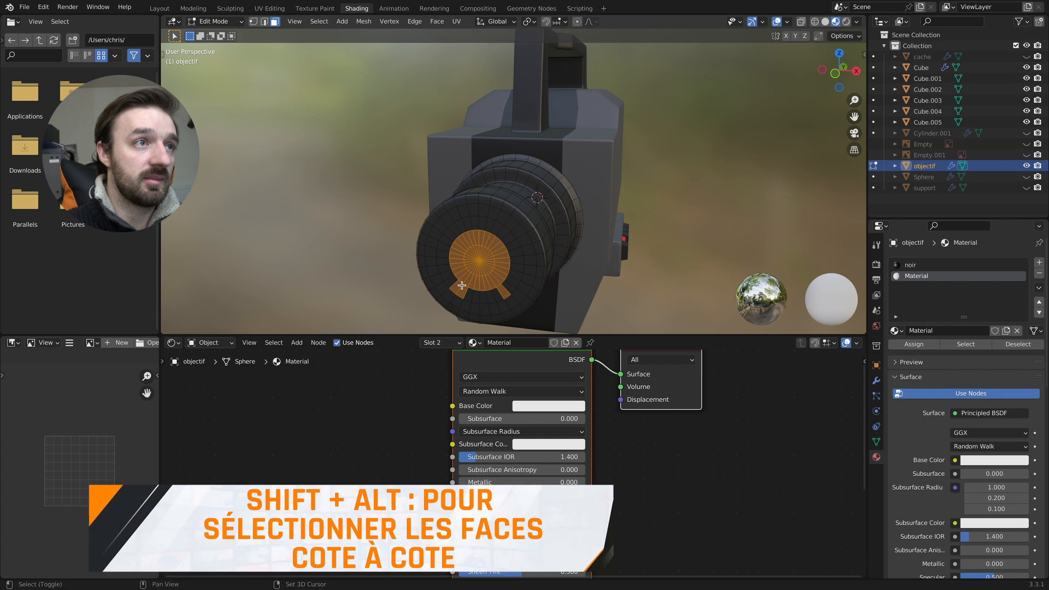
pyautogui.keyDown('alt'); pyautogui.keyDown('shift'); pyautogui.click(485, 228); pyautogui.keyUp('shift'); pyautogui.keyUp('alt')
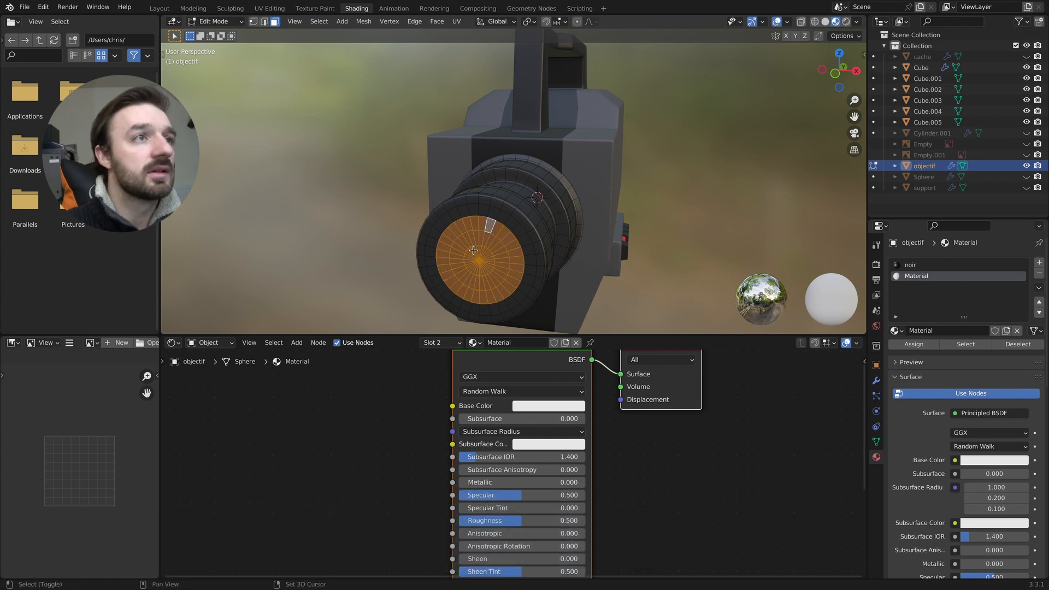
pyautogui.click(908, 344)
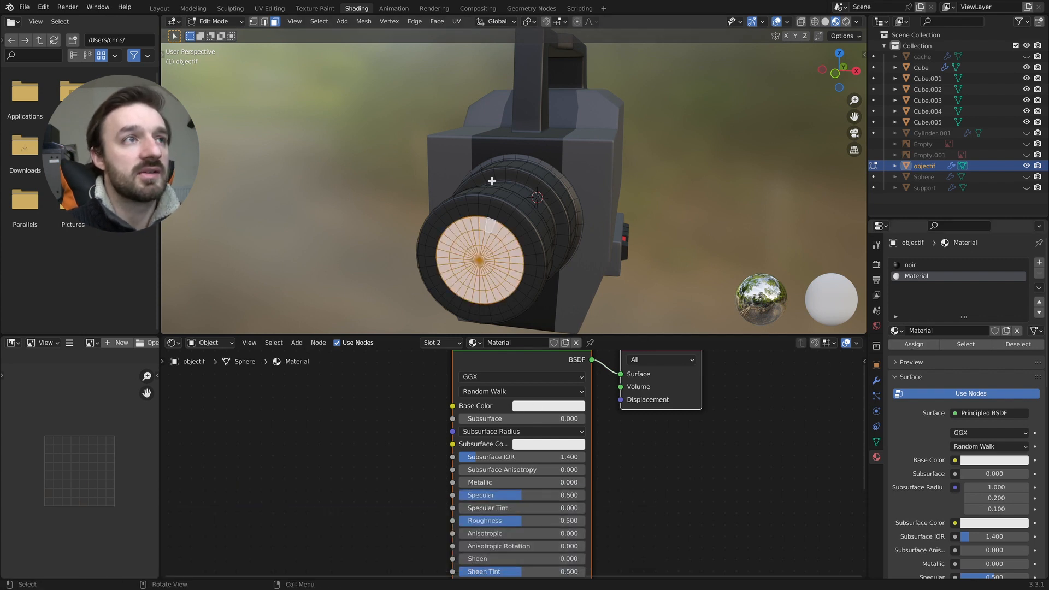
pyautogui.press('Tab')
pyautogui.hscroll(-10, 496, 182)
pyautogui.scroll(-3, 496, 183)
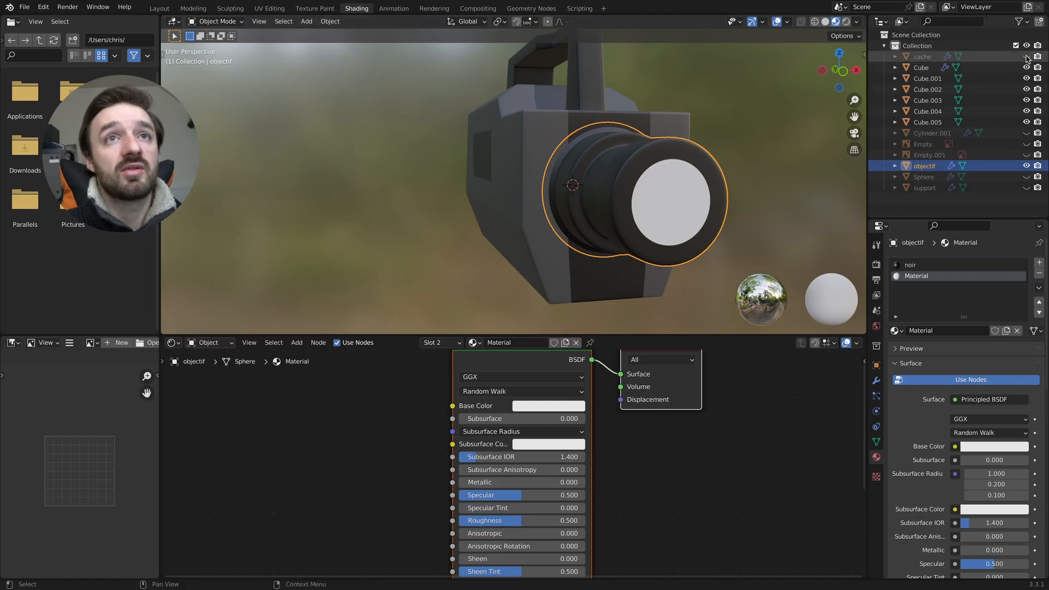
# - Unhide the cache lens hood and apply the existing noir material to it
pyautogui.click(1027, 56)
pyautogui.click(766, 139)
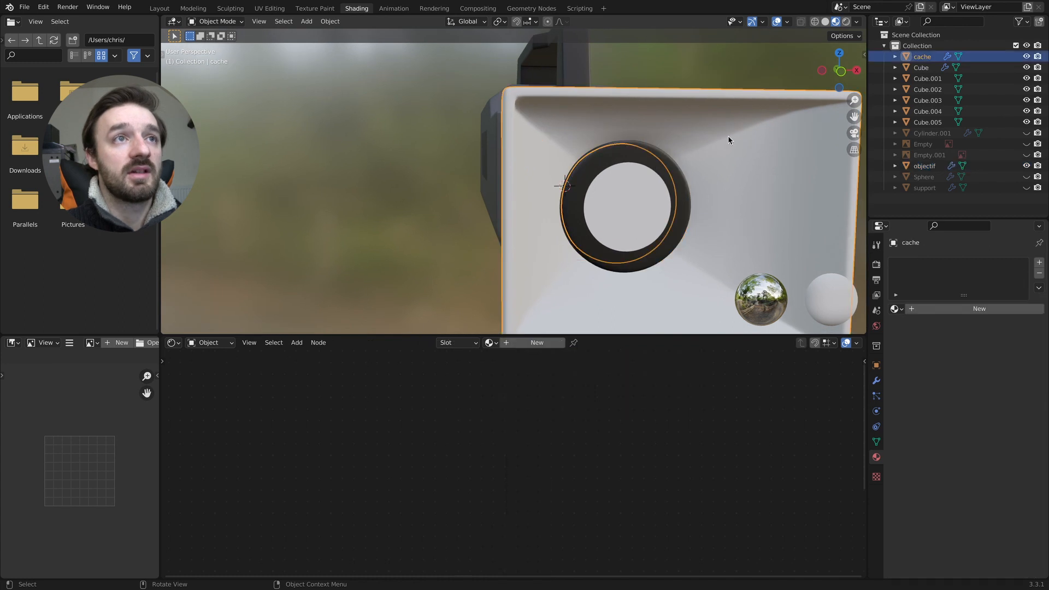
pyautogui.click(490, 342)
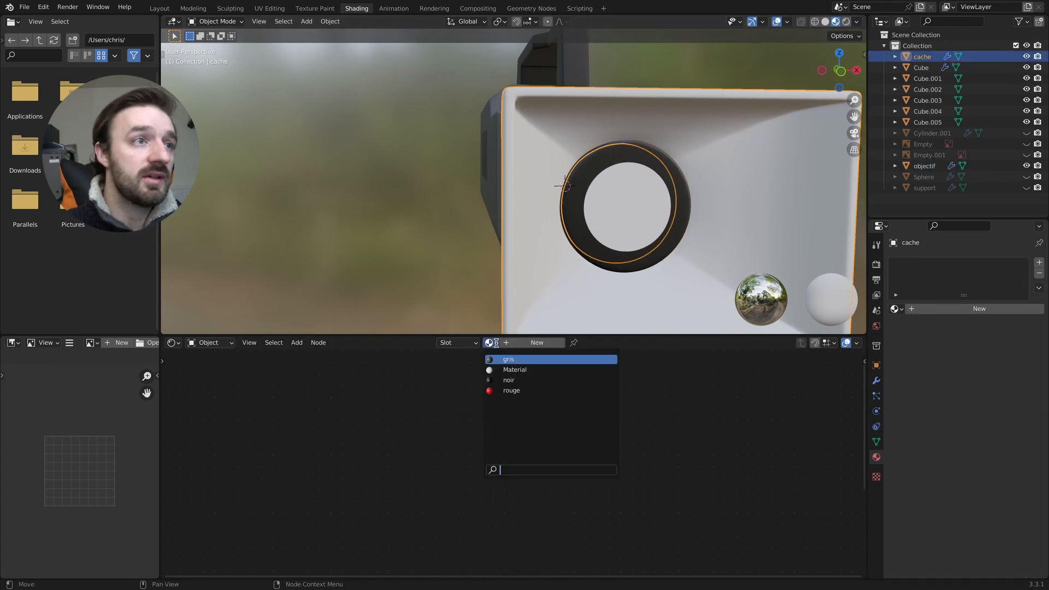
pyautogui.click(519, 377)
pyautogui.keyDown('ctrl'); pyautogui.scroll(-3, 584, 270); pyautogui.keyUp('ctrl')
pyautogui.press('Tab')
pyautogui.hscroll(4, 592, 265)
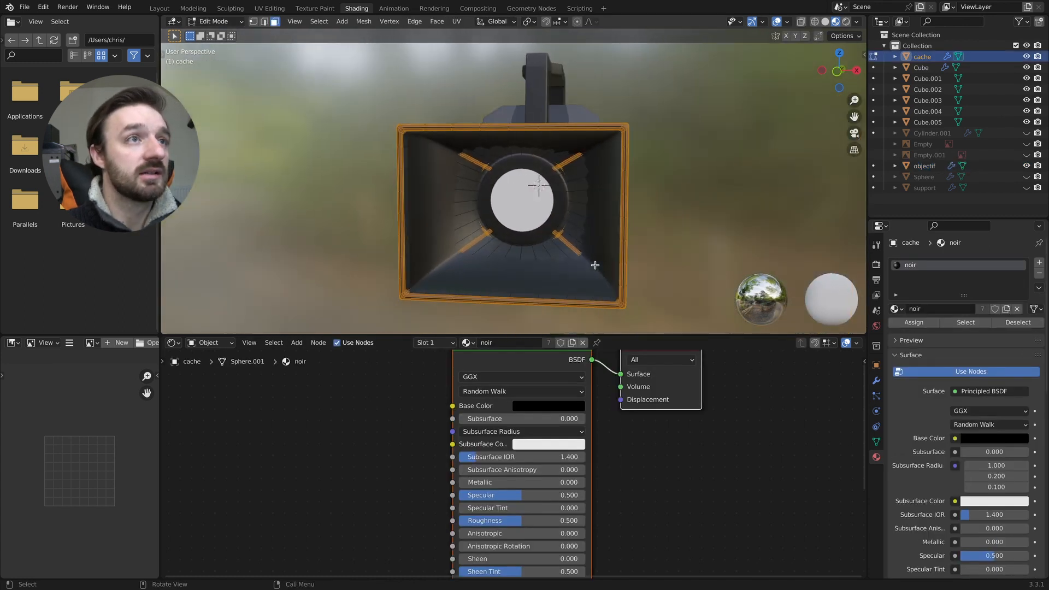
pyautogui.press('Tab')
pyautogui.click(648, 268)
pyautogui.hscroll(5, 648, 268)
pyautogui.keyDown('ctrl'); pyautogui.scroll(5, 491, 196); pyautogui.keyUp('ctrl')
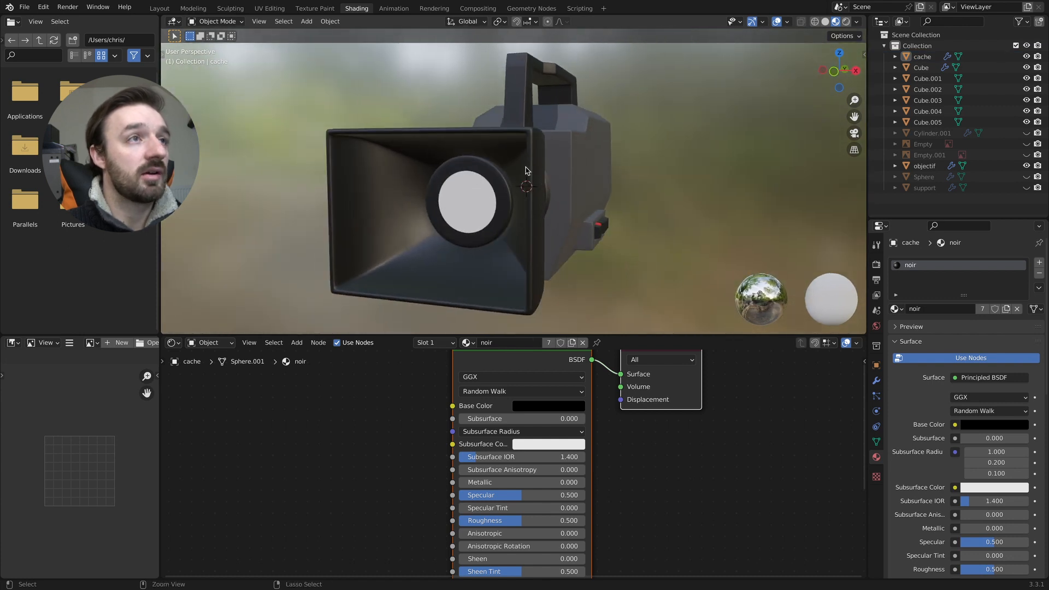
# - Select the two face rings around the lens's white front disc and assign the second slot's white material to them
pyautogui.click(474, 175)
pyautogui.press('Tab')
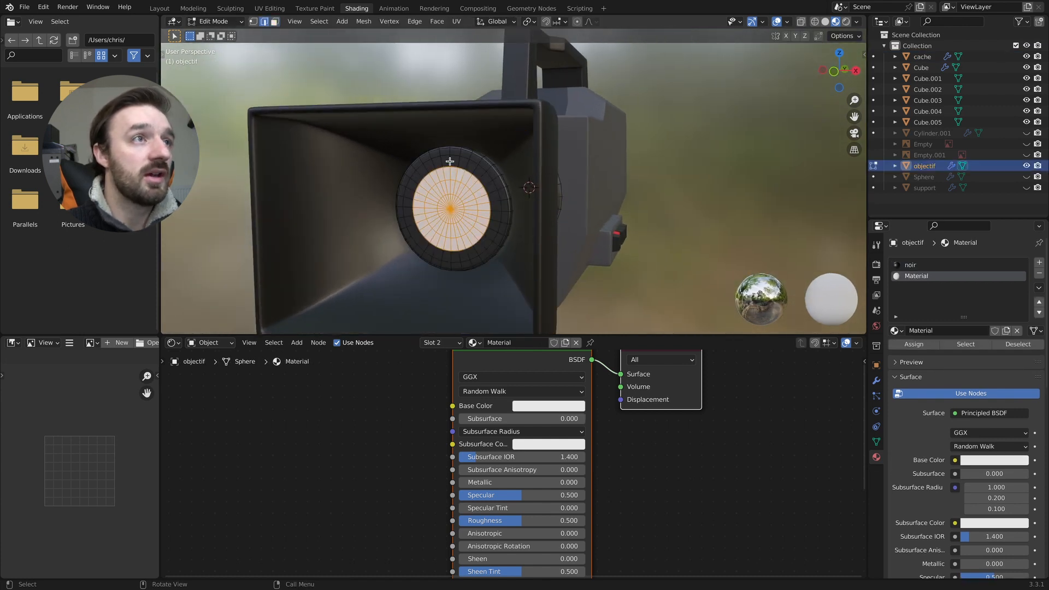
pyautogui.hotkey('alt', 'a')
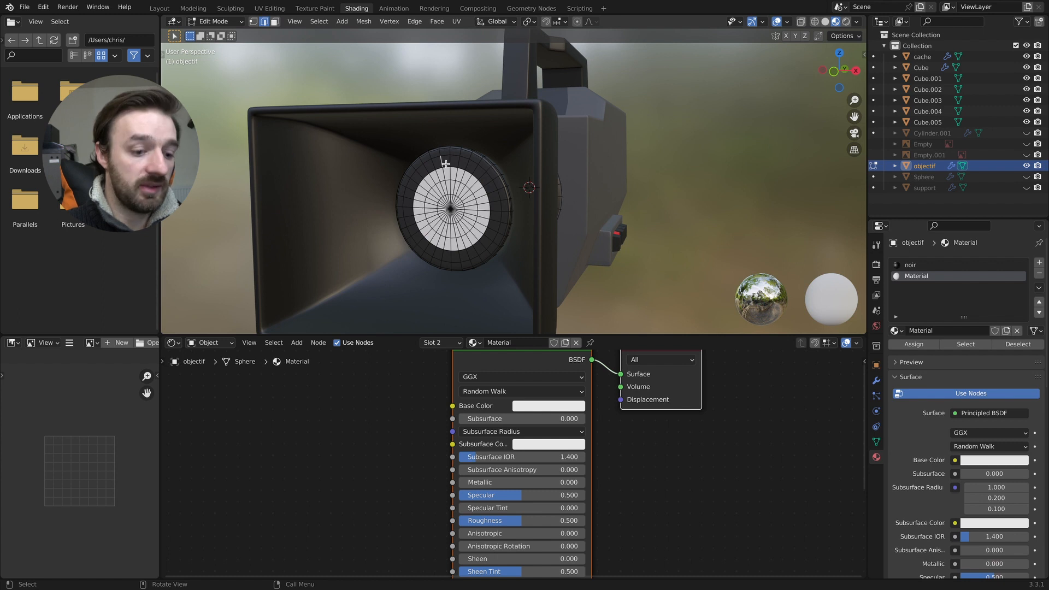
pyautogui.press('3')
pyautogui.click(454, 162)
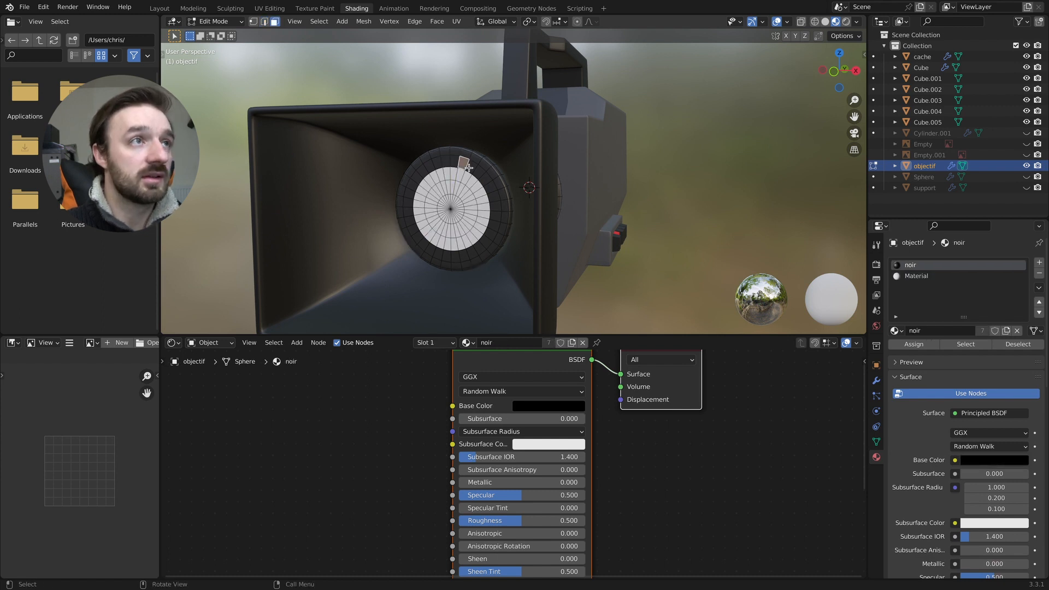
pyautogui.keyDown('alt'); pyautogui.click(480, 164); pyautogui.keyUp('alt')
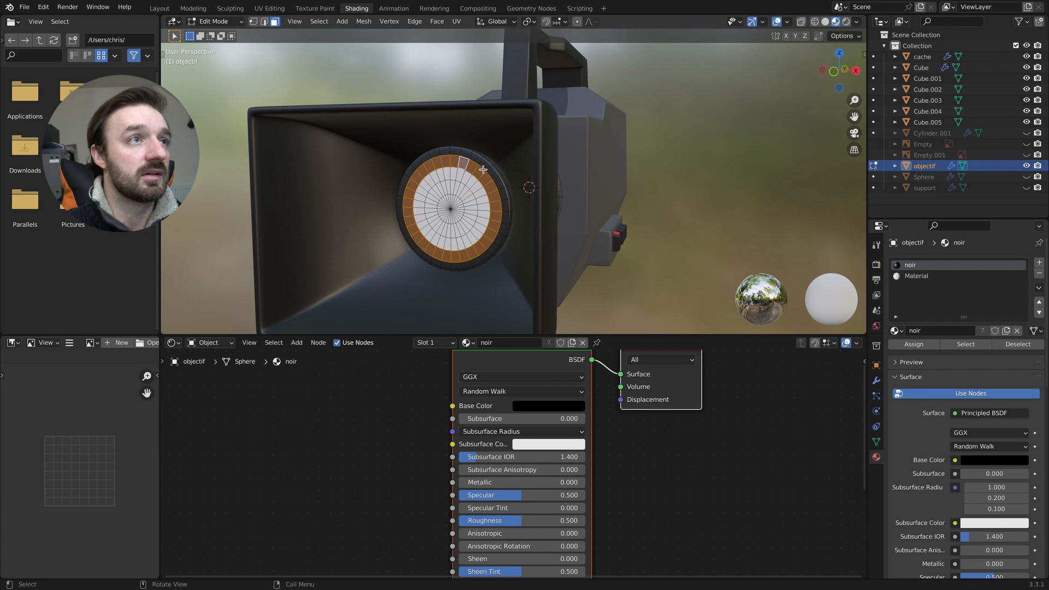
pyautogui.hscroll(-5, 483, 170)
pyautogui.keyDown('alt'); pyautogui.keyDown('shift'); pyautogui.click(495, 156); pyautogui.keyUp('shift'); pyautogui.keyUp('alt')
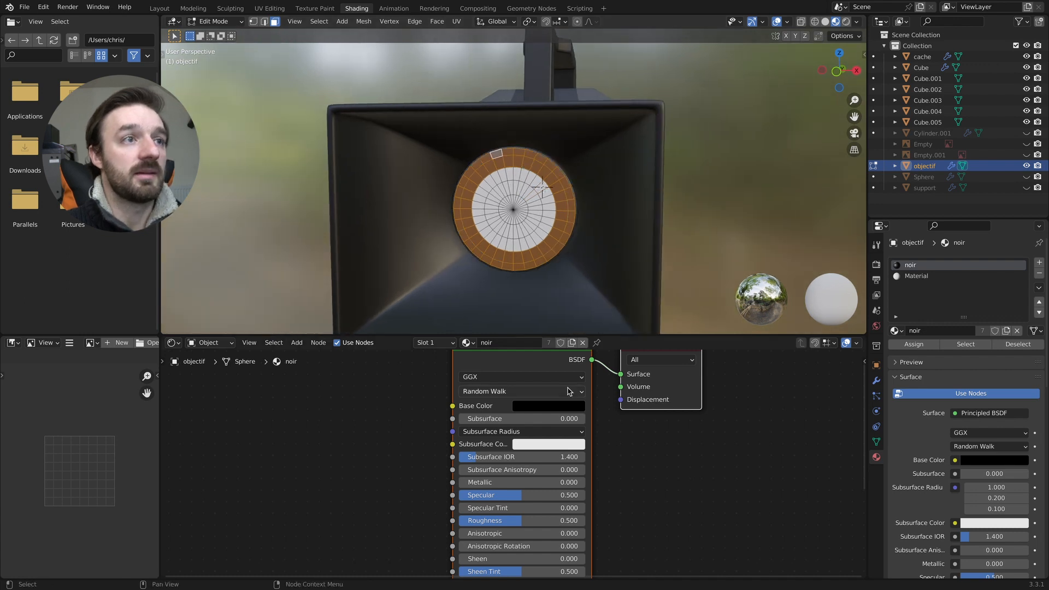
pyautogui.click(921, 276)
pyautogui.click(914, 344)
pyautogui.press('Tab')
pyautogui.press('Tab')
pyautogui.scroll(-5, 691, 206)
pyautogui.hscroll(-5, 691, 207)
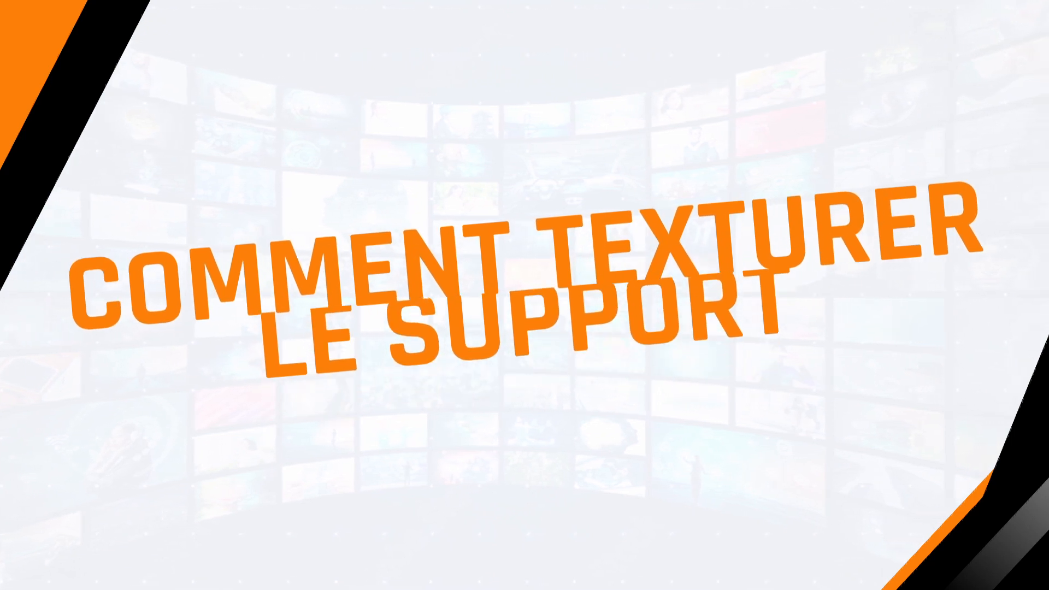
# - Unhide and select the support object on top of the camera
pyautogui.click(1012, 188)
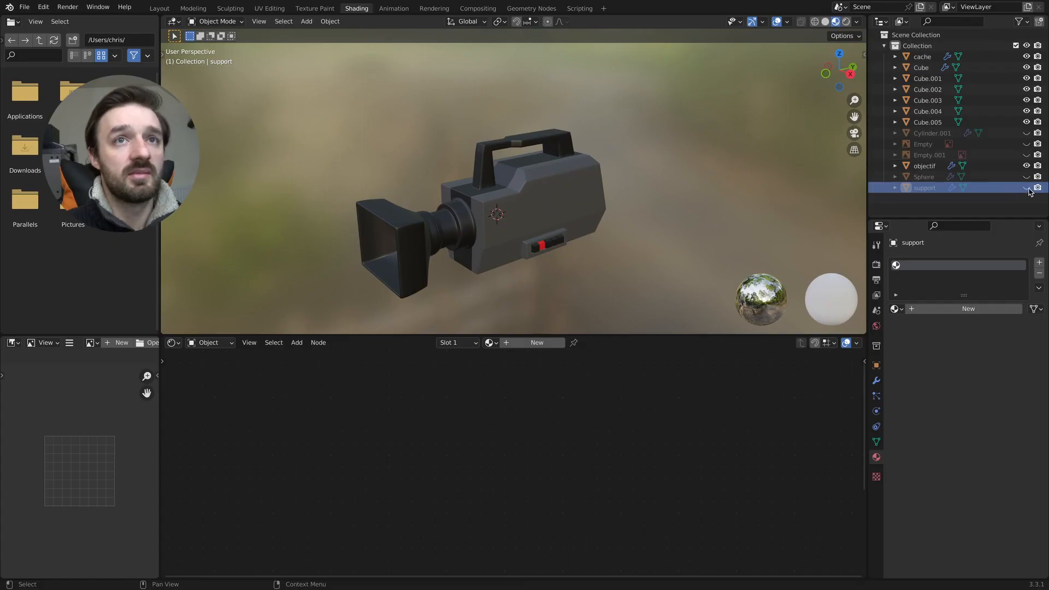
pyautogui.click(1026, 188)
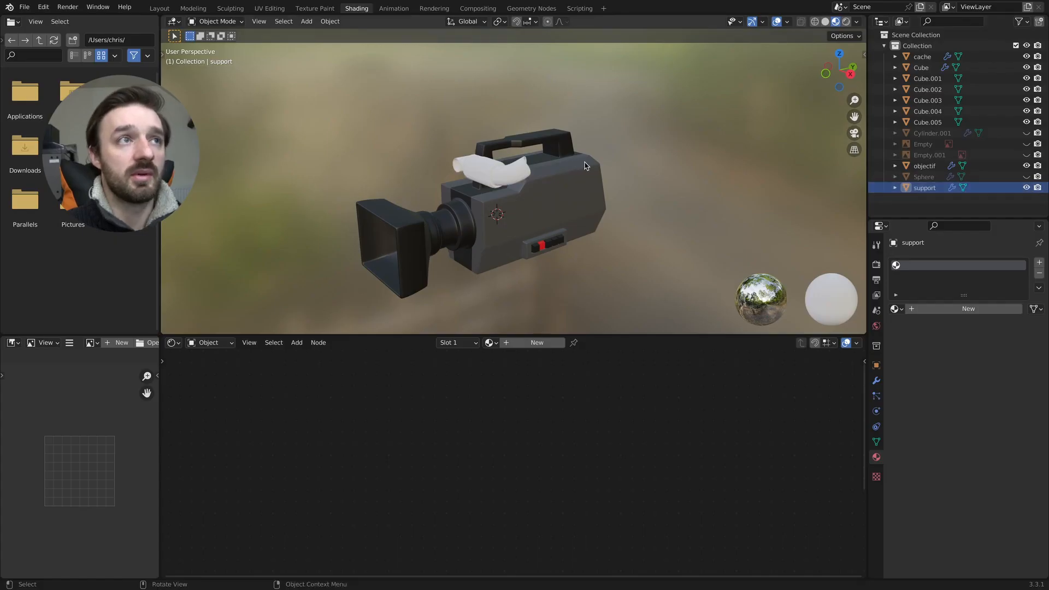
pyautogui.scroll(6, 556, 167)
pyautogui.moveTo(557, 167); pyautogui.dragTo(615, 158, button='middle')
# - Box-select the faces of the support's thick central cylinder through the mesh from the front view in wireframe
pyautogui.press('Tab')
pyautogui.press('KP_1')
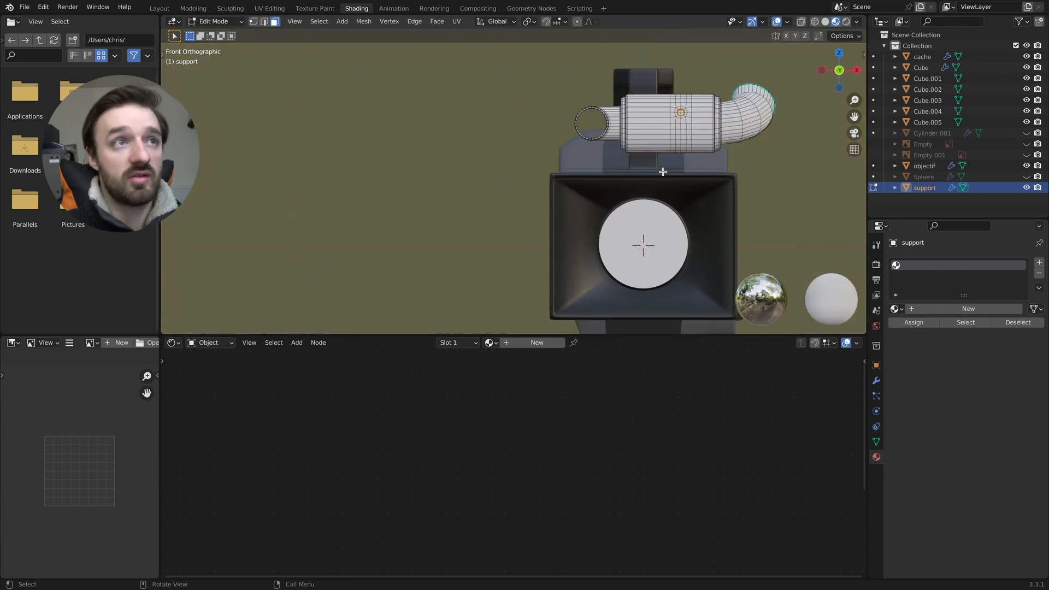
pyautogui.press('z')
pyautogui.click(545, 166)
pyautogui.moveTo(632, 73); pyautogui.dragTo(710, 170)
pyautogui.press('z')
pyautogui.click(776, 176)
pyautogui.moveTo(776, 175); pyautogui.dragTo(712, 184, button='middle')
# - Switch to Material Preview shading and check the face selection on the support's central cylinder
pyautogui.press('z')
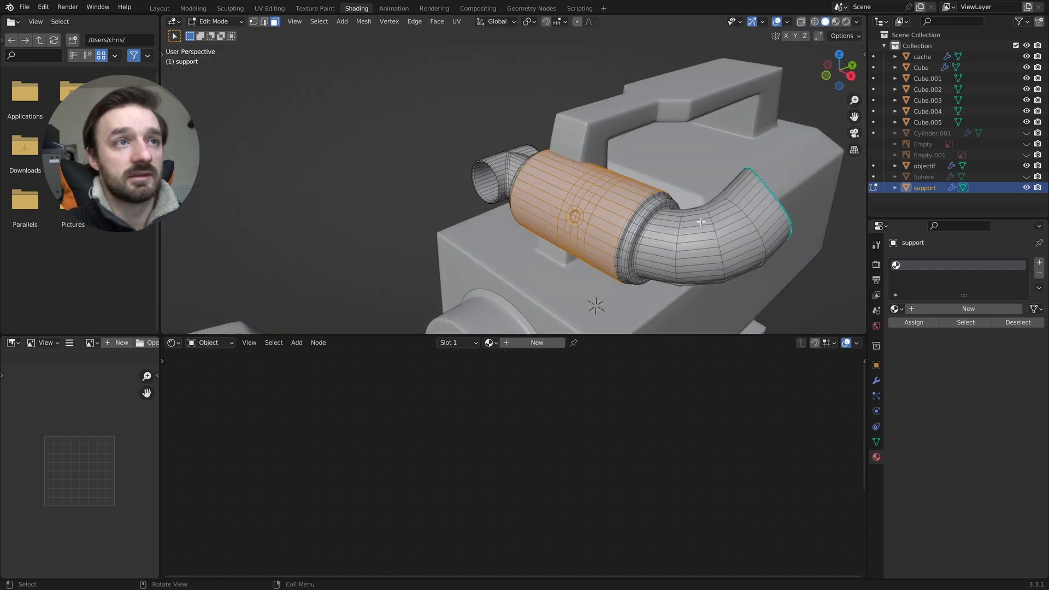
pyautogui.keyDown('shift'); pyautogui.scroll(-2, 658, 217); pyautogui.keyUp('shift')
pyautogui.keyDown('ctrl'); pyautogui.scroll(8, 660, 216); pyautogui.keyUp('ctrl')
pyautogui.keyDown('ctrl'); pyautogui.scroll(-5, 661, 215); pyautogui.keyUp('ctrl')
pyautogui.press('z')
pyautogui.click(670, 236)
pyautogui.keyDown('shift'); pyautogui.moveTo(663, 277); pyautogui.dragTo(620, 260, button='middle'); pyautogui.keyUp('shift')
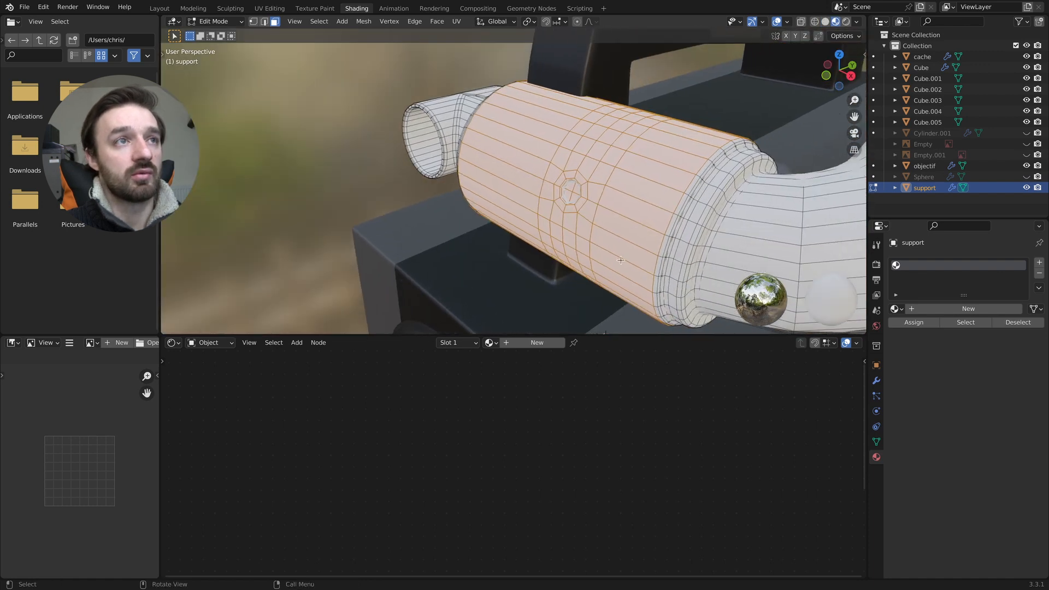
# - Set the support's first material slot to the existing gris material
pyautogui.moveTo(559, 209); pyautogui.dragTo(565, 210, button='middle')
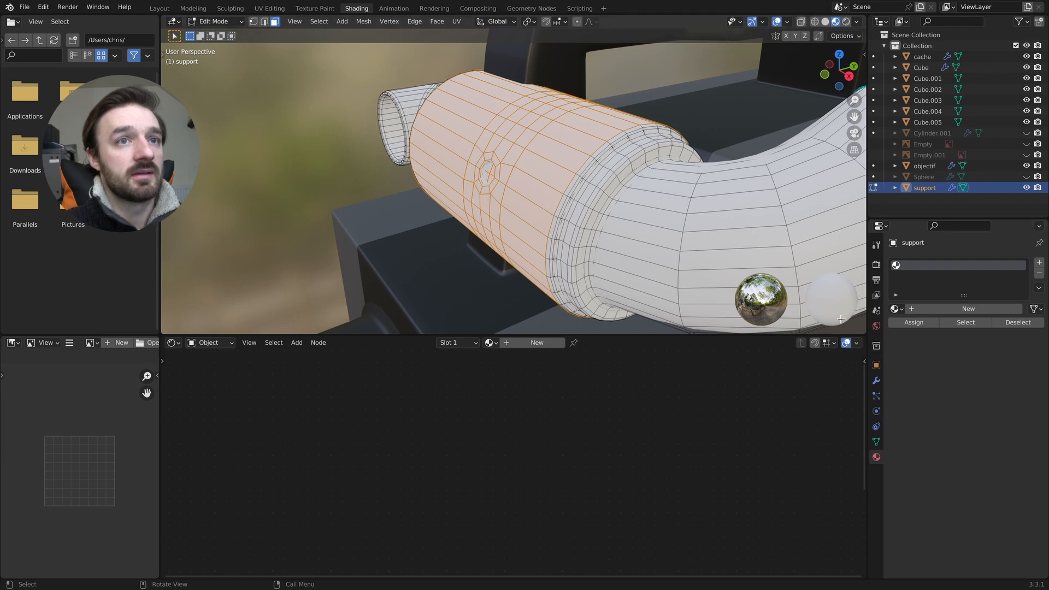
pyautogui.click(495, 344)
pyautogui.click(509, 382)
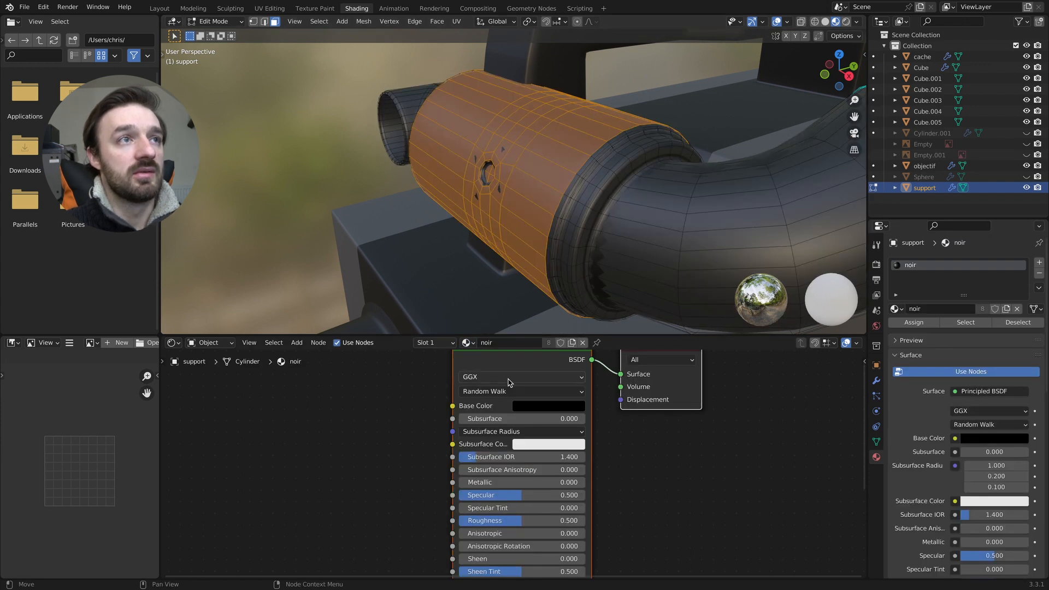
pyautogui.click(473, 344)
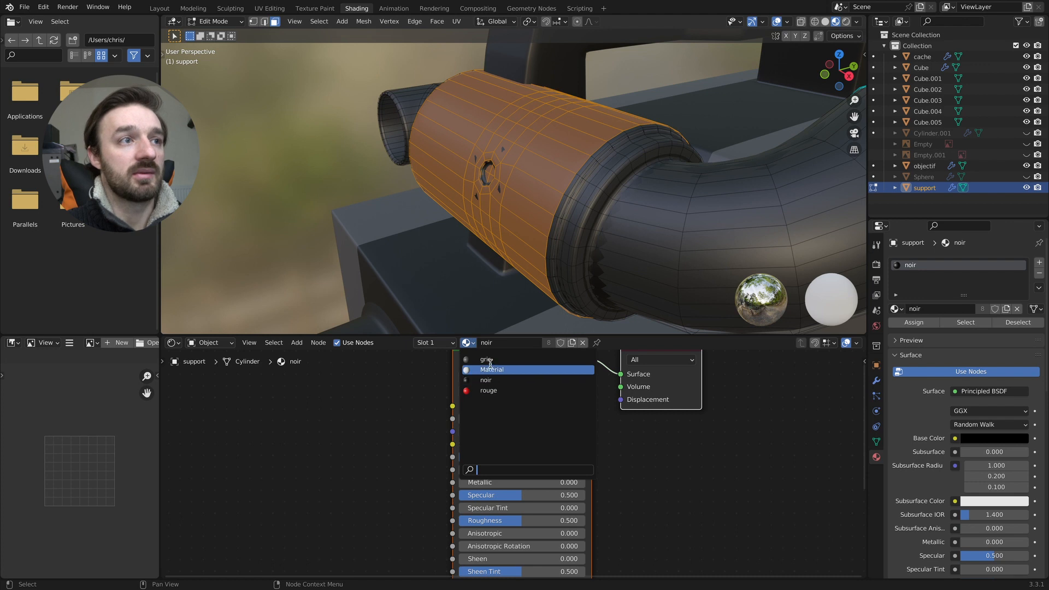
pyautogui.click(490, 365)
# - Add a second slot with the noir material to the support, assign it to the selected central cylinder faces, and return to Object Mode
pyautogui.click(1040, 262)
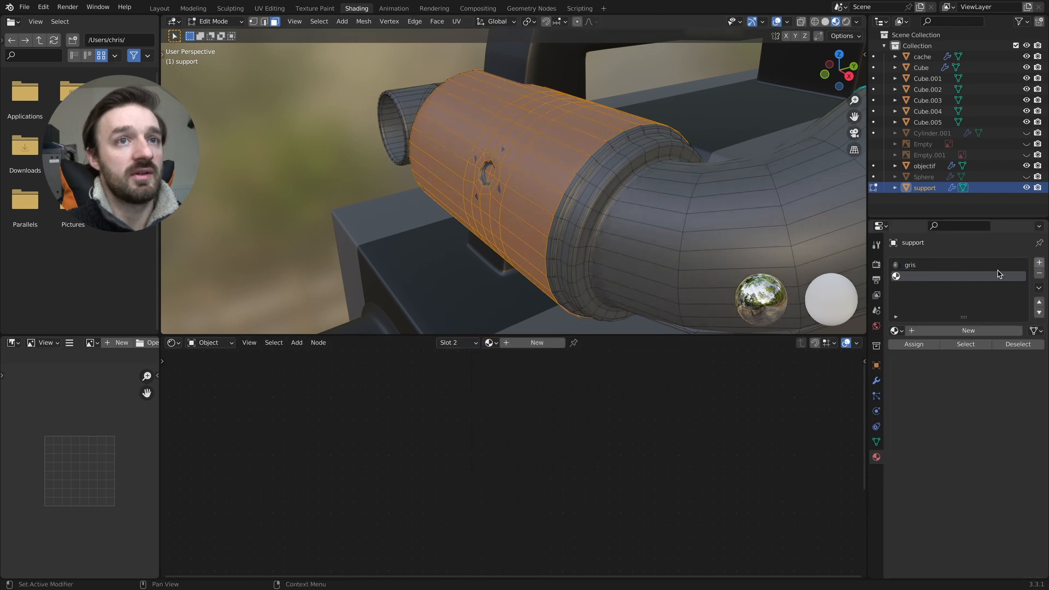
pyautogui.click(491, 343)
pyautogui.click(511, 382)
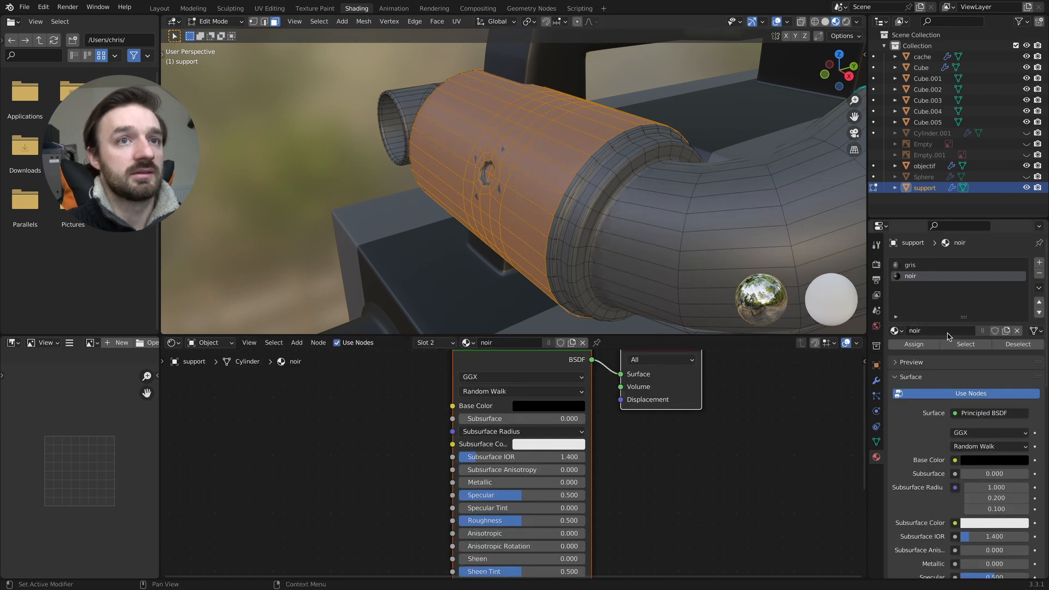
pyautogui.click(929, 344)
pyautogui.moveTo(508, 155); pyautogui.dragTo(606, 159, button='middle')
pyautogui.press('Tab')
# - Box-select the support's central cylinder including its rims at both ends from the front view in wireframe
pyautogui.press('KP_1')
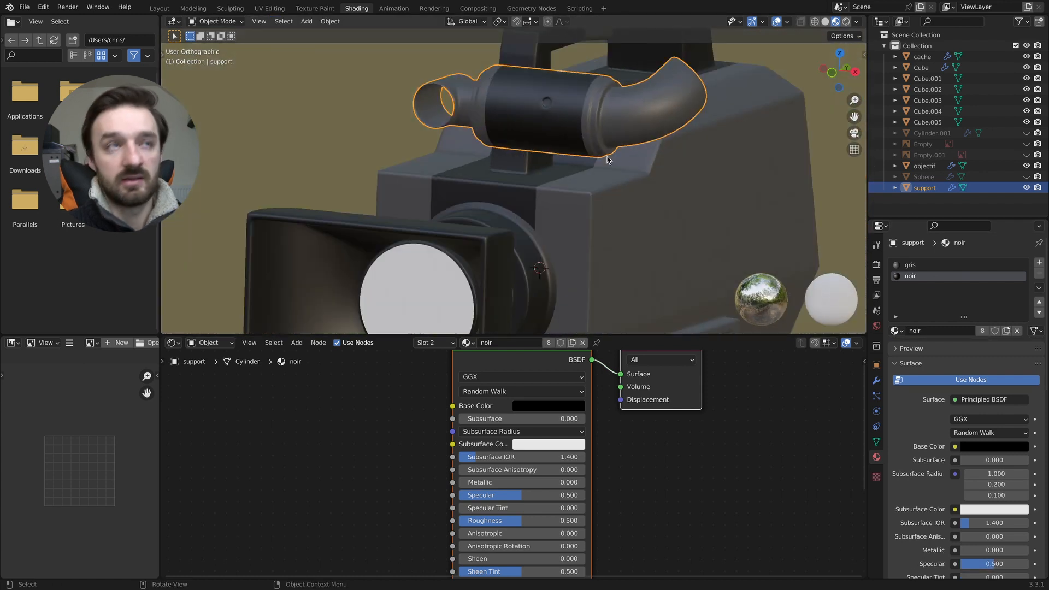
pyautogui.keyDown('shift'); pyautogui.scroll(6, 628, 153); pyautogui.keyUp('shift')
pyautogui.keyDown('shift'); pyautogui.scroll(-1, 631, 159); pyautogui.keyUp('shift')
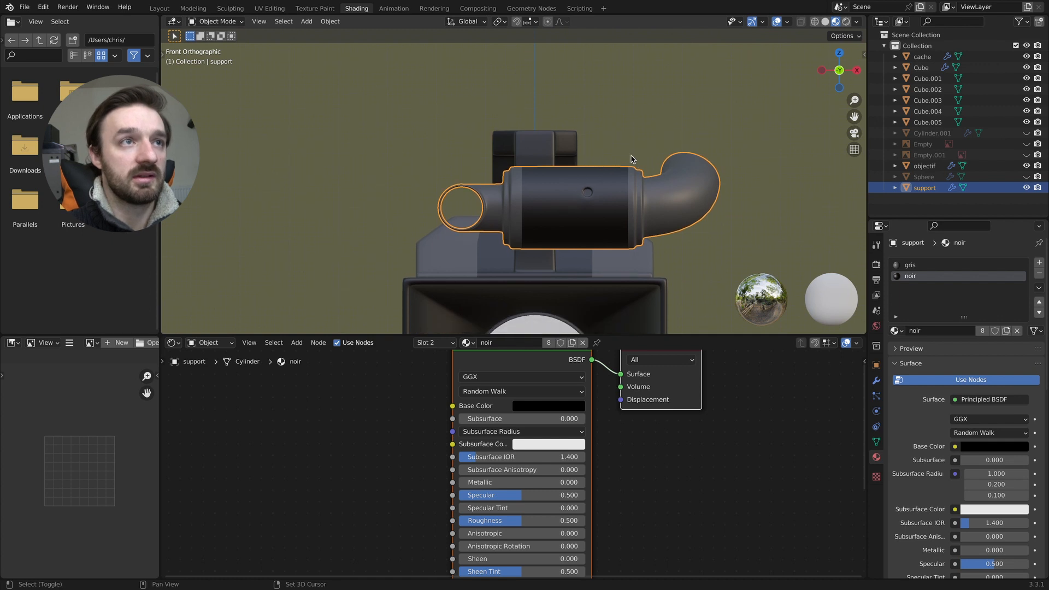
pyautogui.press('z')
pyautogui.click(502, 171)
pyautogui.press('Tab')
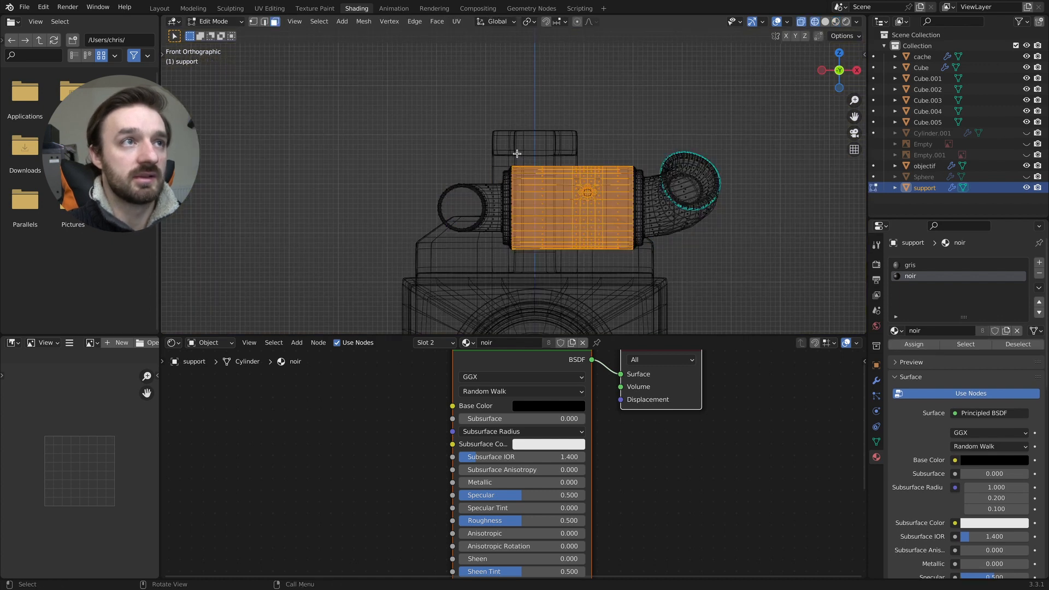
pyautogui.moveTo(504, 149); pyautogui.dragTo(643, 279)
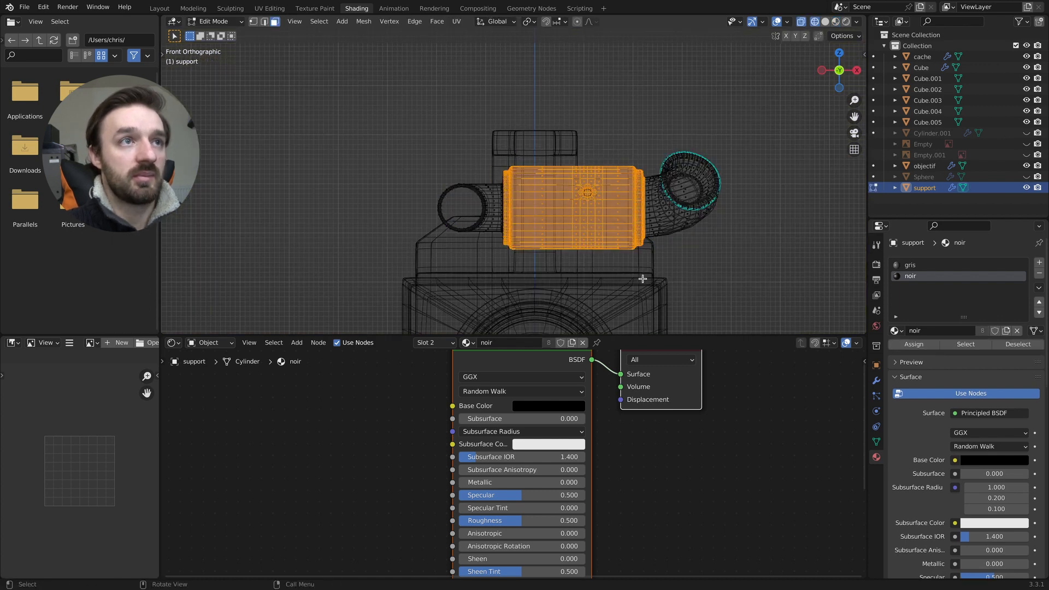
# - Assign the noir material to the selected cylinder and rim faces in Material Preview, and return to Object Mode
pyautogui.press('z')
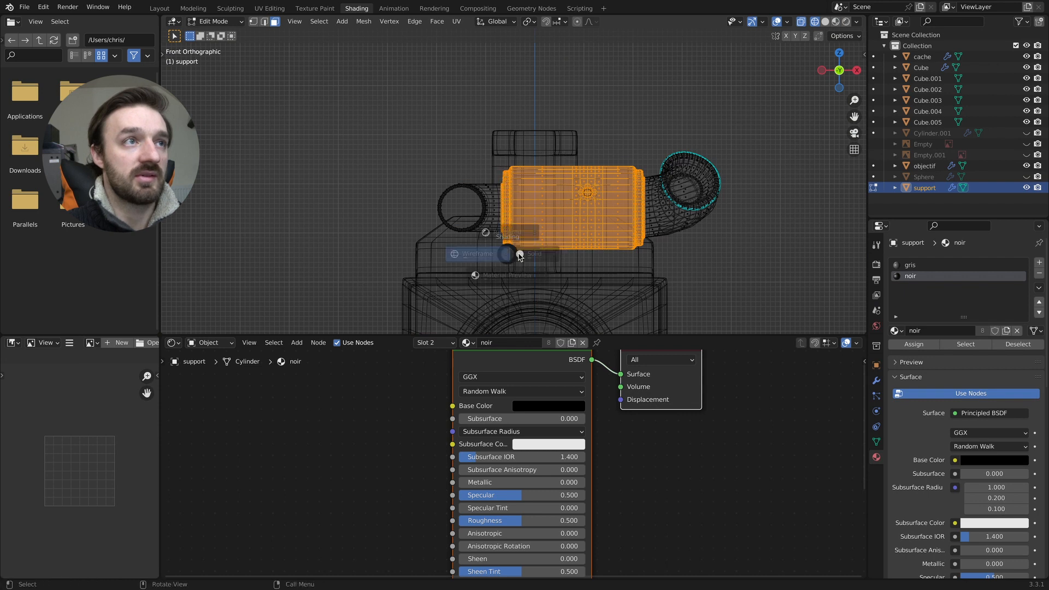
pyautogui.click(618, 248)
pyautogui.moveTo(618, 249); pyautogui.dragTo(641, 264, button='middle')
pyautogui.press('z')
pyautogui.click(640, 337)
pyautogui.click(912, 266)
pyautogui.click(911, 276)
pyautogui.click(914, 344)
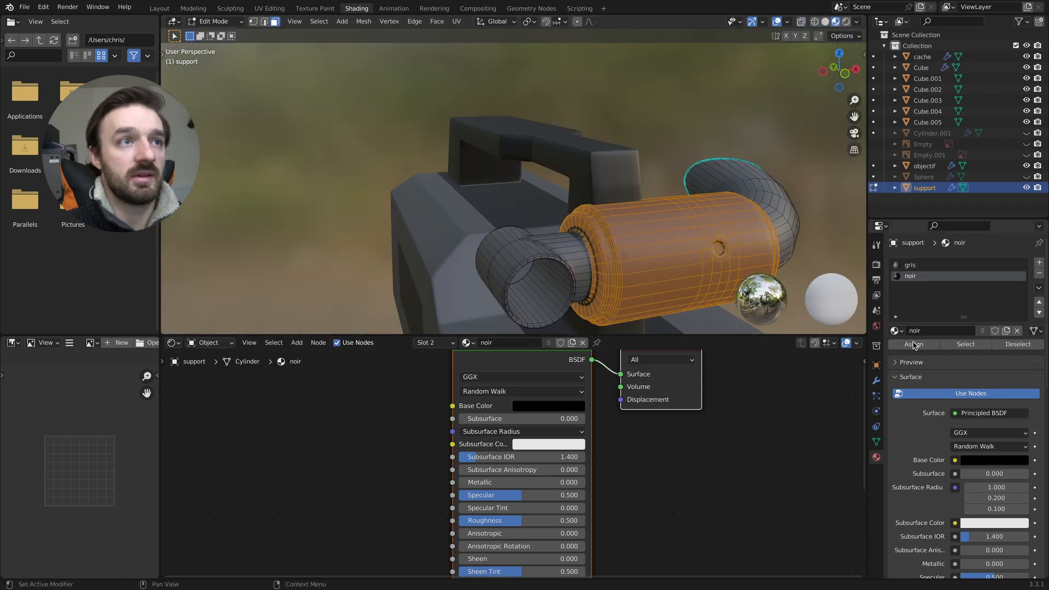
pyautogui.press('z')
pyautogui.click(642, 256)
pyautogui.press('z')
pyautogui.click(639, 304)
pyautogui.press('Tab')
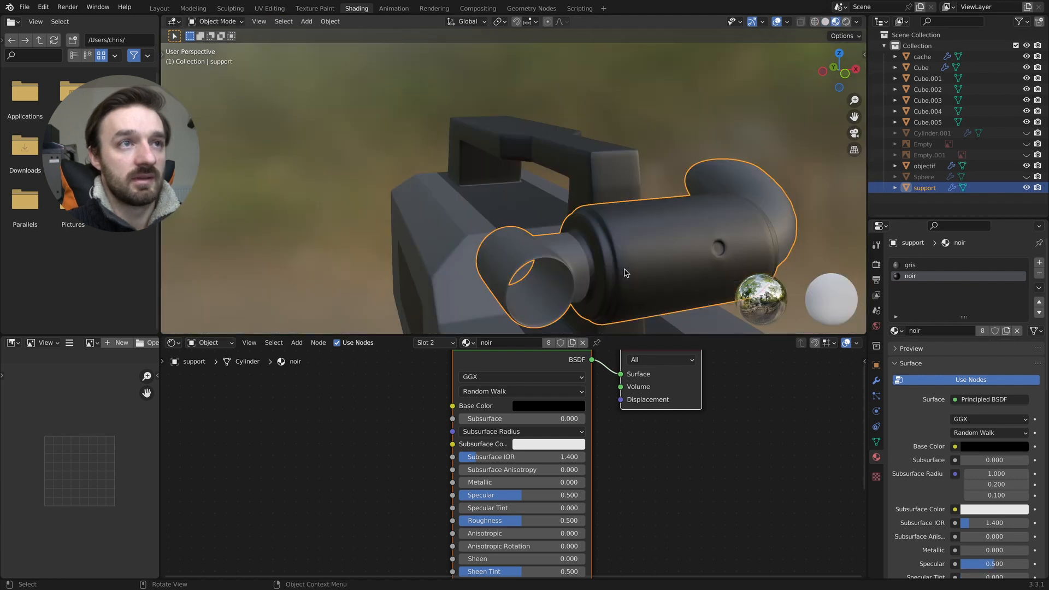
# - Select a face of the narrow ring where the support's smaller tube meets the cylinder, using wireframe shading and face selection
pyautogui.scroll(5, 614, 278)
pyautogui.moveTo(613, 279); pyautogui.dragTo(476, 223, button='middle')
pyautogui.press('Tab')
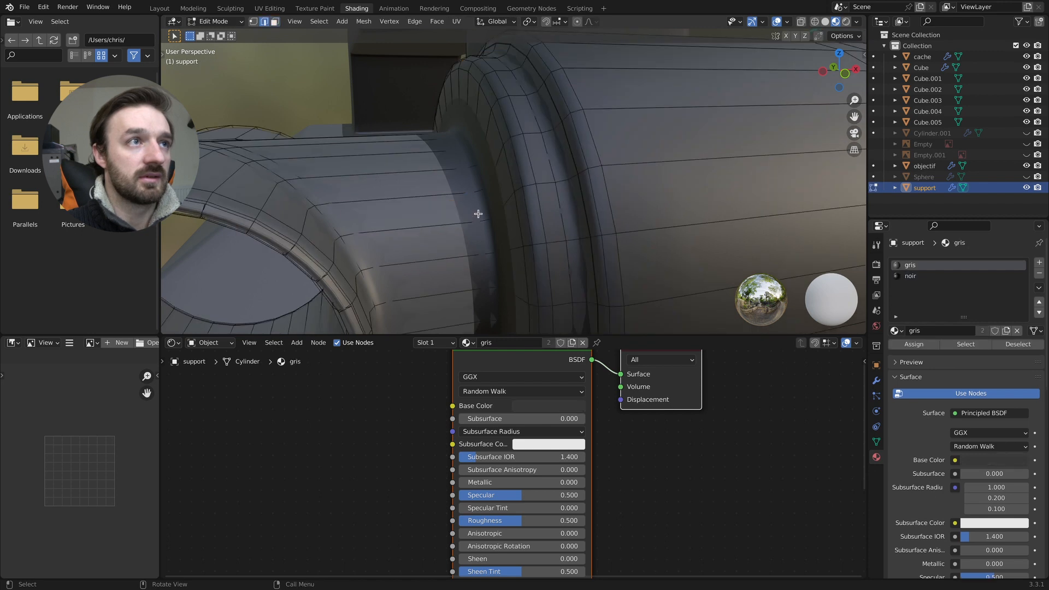
pyautogui.press('3')
pyautogui.click(461, 210)
pyautogui.keyDown('alt'); pyautogui.click(460, 195); pyautogui.keyUp('alt')
pyautogui.click(460, 193)
pyautogui.press('z')
pyautogui.click(393, 190)
pyautogui.press('1')
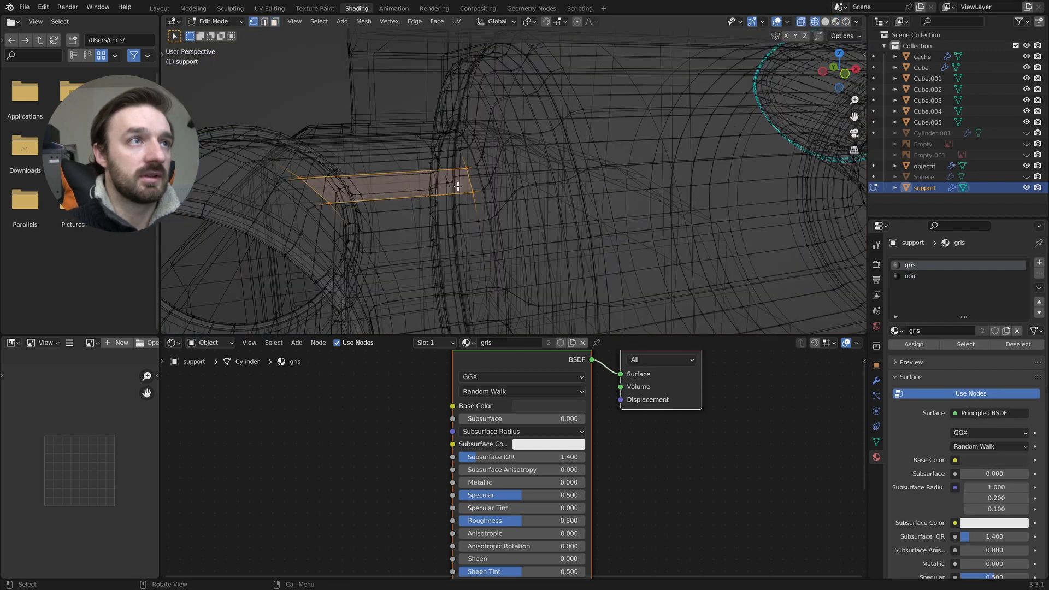
pyautogui.press('3')
pyautogui.click(473, 180)
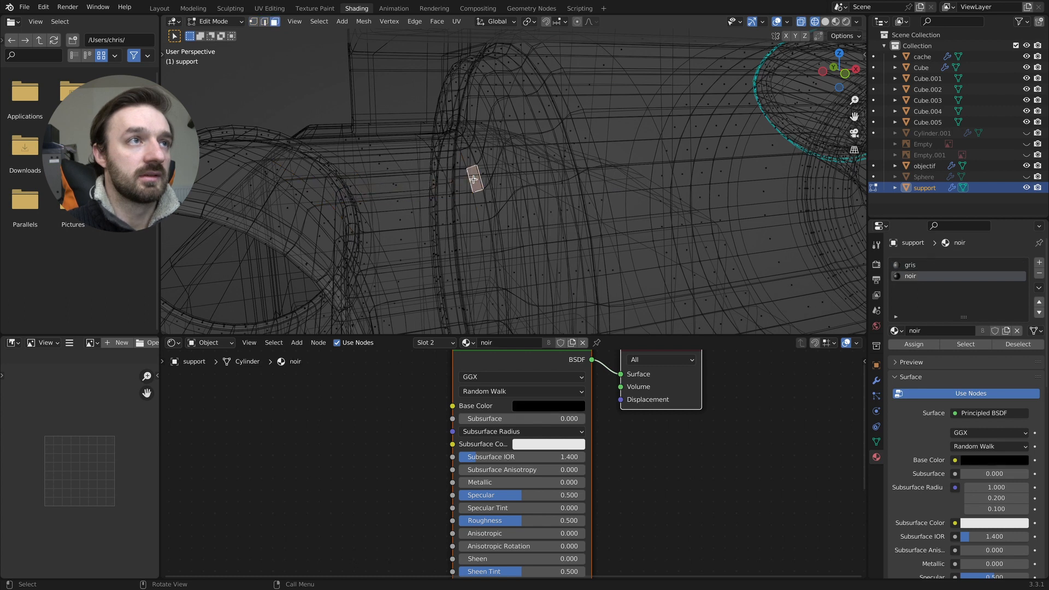
# - Select the entire narrow face ring where the smaller tube meets the cylinder and assign the gris material to it
pyautogui.press('z')
pyautogui.keyDown('alt'); pyautogui.click(476, 183); pyautogui.keyUp('alt')
pyautogui.click(479, 195)
pyautogui.keyDown('alt'); pyautogui.click(482, 206); pyautogui.keyUp('alt')
pyautogui.click(482, 206)
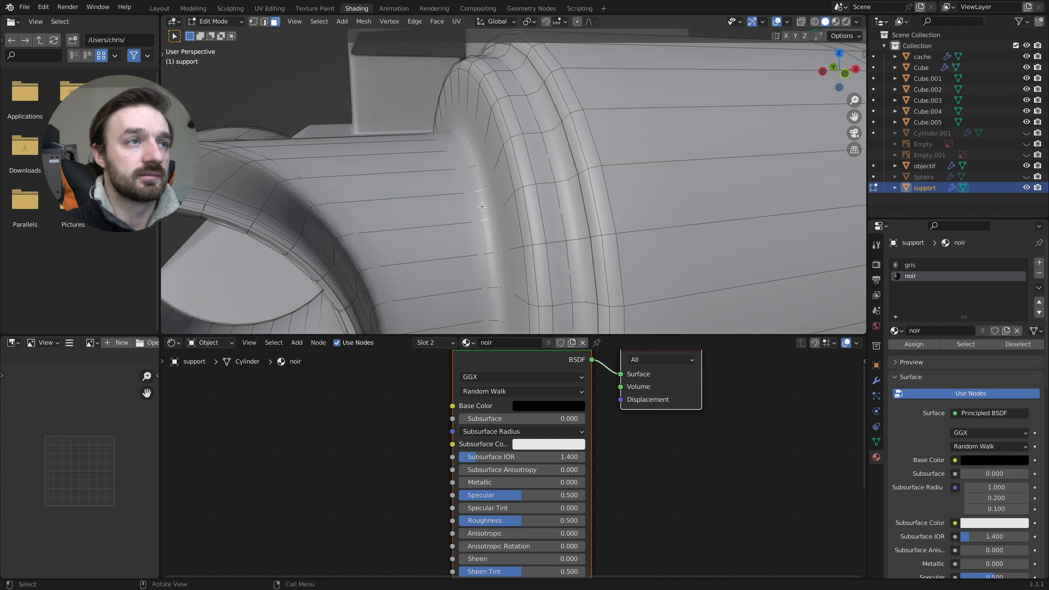
pyautogui.press('z')
pyautogui.click(491, 297)
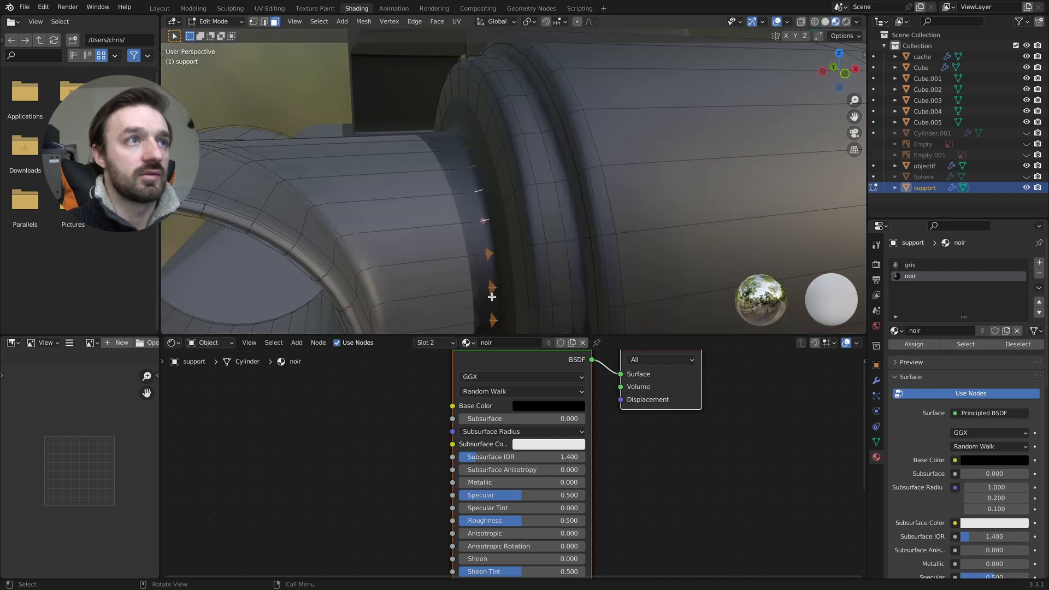
pyautogui.click(909, 265)
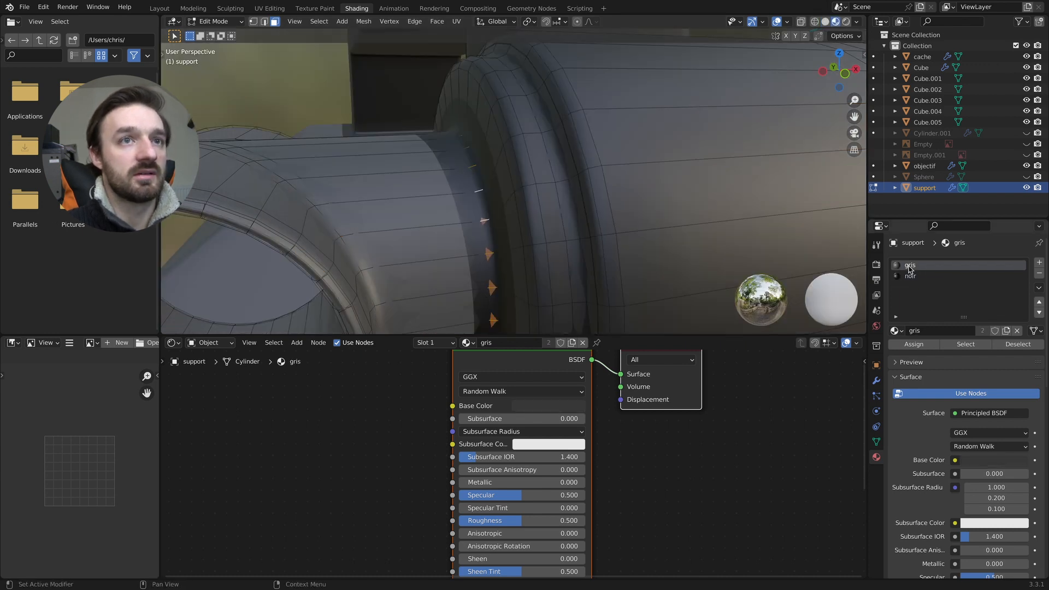
pyautogui.click(914, 344)
pyautogui.moveTo(570, 233); pyautogui.dragTo(646, 223, button='middle')
pyautogui.press('Tab')
# - Turn off the Subdivision modifier's viewport display and select one face of the narrow ring where the large curved tube meets the cylinder
pyautogui.scroll(-8, 650, 223)
pyautogui.moveTo(724, 224); pyautogui.dragTo(570, 213, button='middle')
pyautogui.scroll(5, 528, 208)
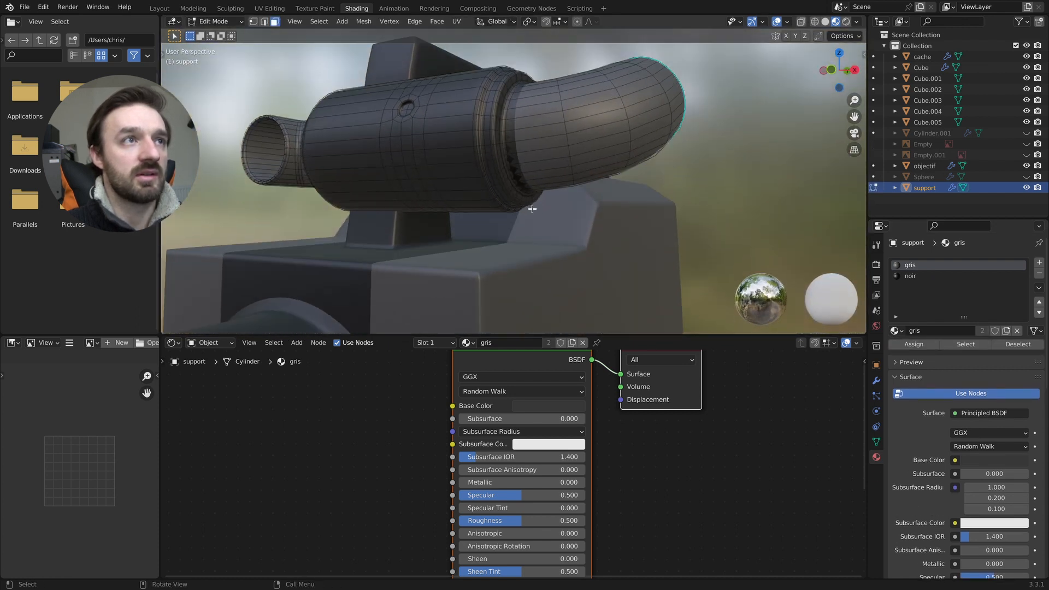
pyautogui.scroll(-5, 524, 206)
pyautogui.keyDown('ctrl'); pyautogui.scroll(10, 524, 207); pyautogui.keyUp('ctrl')
pyautogui.keyDown('ctrl'); pyautogui.scroll(-6, 519, 209); pyautogui.keyUp('ctrl')
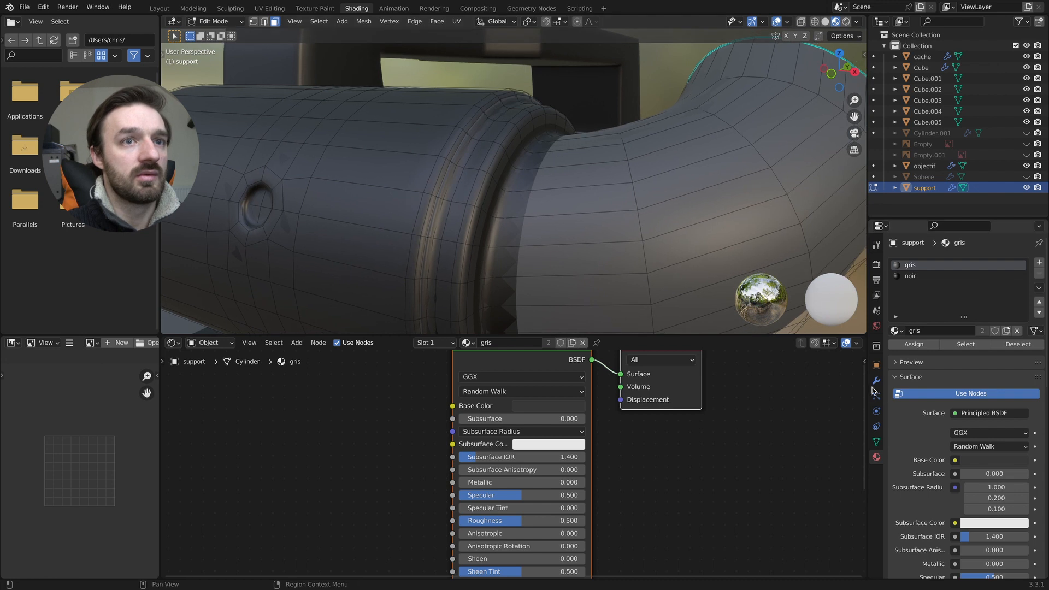
pyautogui.click(877, 380)
pyautogui.click(990, 281)
pyautogui.press('2')
pyautogui.click(503, 210)
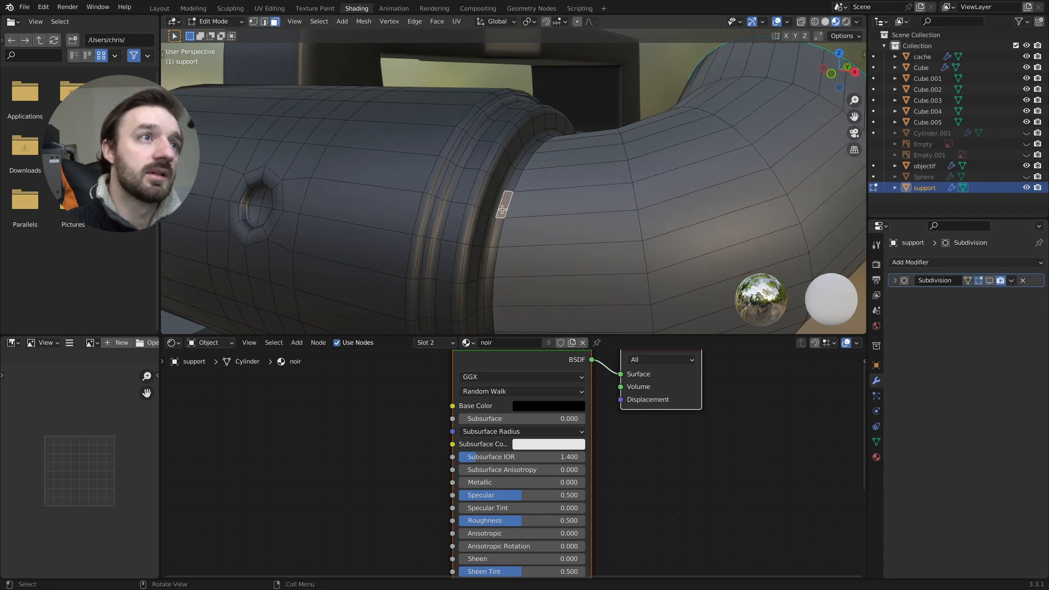
# - Try to loop-select the narrow face ring between the large curved tube and the cylinder
pyautogui.keyDown('alt'); pyautogui.click(502, 209); pyautogui.keyUp('alt')
pyautogui.keyDown('alt'); pyautogui.click(505, 202); pyautogui.keyUp('alt')
pyautogui.keyDown('alt'); pyautogui.keyDown('shift'); pyautogui.click(505, 204); pyautogui.keyUp('shift'); pyautogui.keyUp('alt')
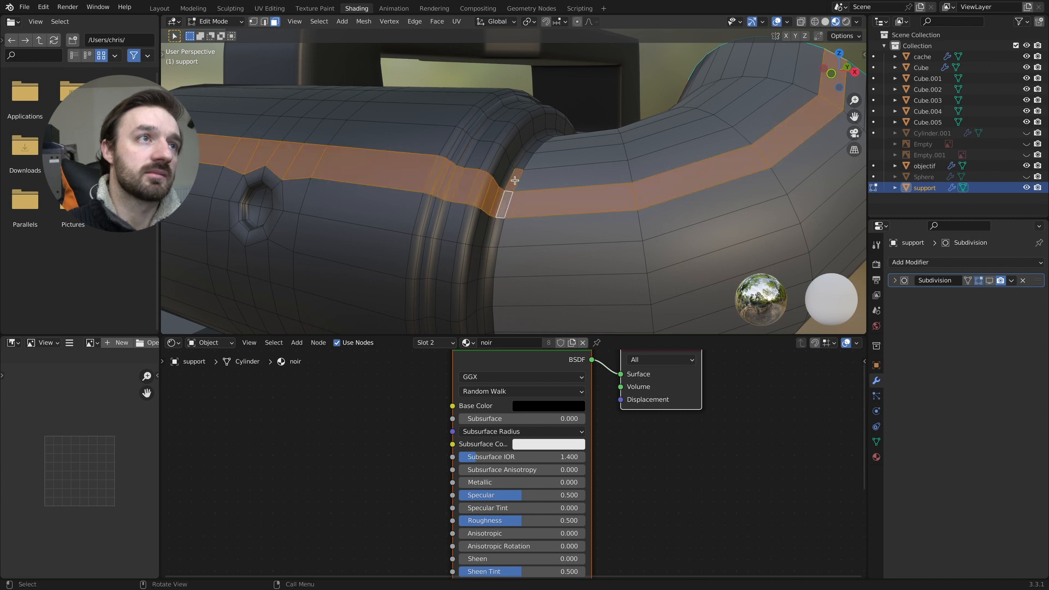
pyautogui.click(515, 180)
pyautogui.keyDown('alt'); pyautogui.click(493, 256); pyautogui.keyUp('alt')
pyautogui.click(496, 235)
pyautogui.keyDown('alt'); pyautogui.click(494, 251); pyautogui.keyUp('alt')
pyautogui.click(503, 225)
pyautogui.keyDown('alt'); pyautogui.click(504, 208); pyautogui.keyUp('alt')
pyautogui.click(503, 209)
pyautogui.keyDown('alt'); pyautogui.click(499, 230); pyautogui.keyUp('alt')
pyautogui.press('super+z')
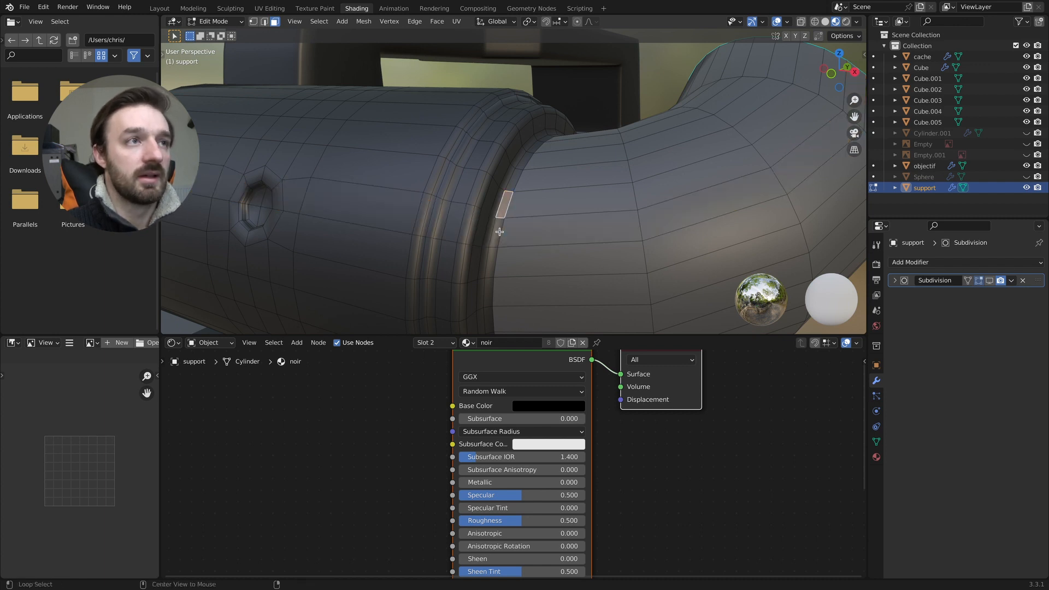
# - Extend the selection around the whole narrow ring at the base of the large curved tube with shortest-path picks
pyautogui.scroll(-5, 499, 231)
pyautogui.moveTo(499, 232); pyautogui.dragTo(513, 208, button='middle')
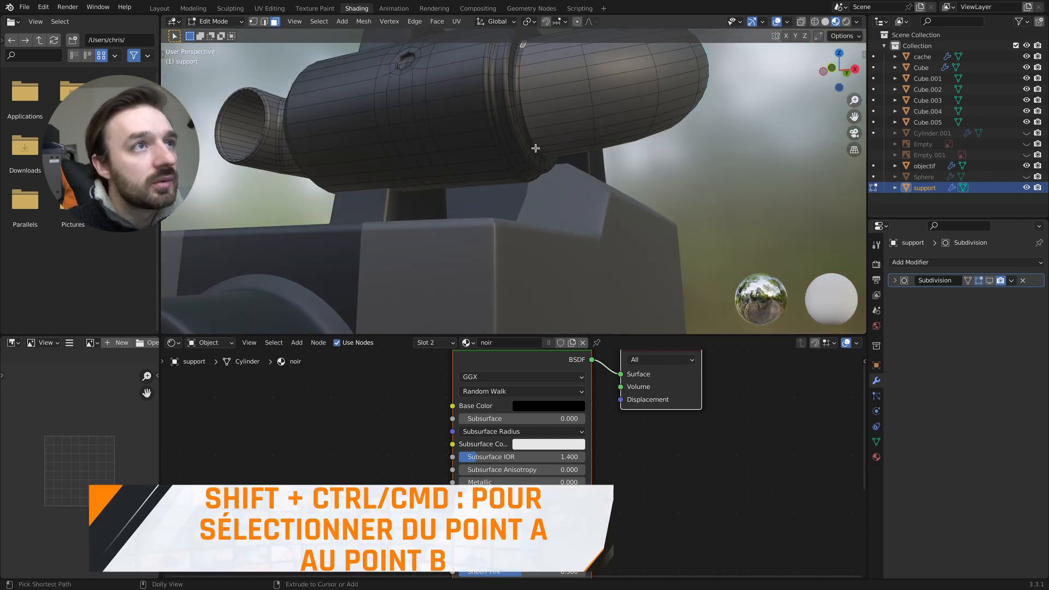
pyautogui.moveTo(535, 148); pyautogui.dragTo(383, 163, button='middle')
pyautogui.keyDown('ctrl'); pyautogui.scroll(10, 382, 163); pyautogui.keyUp('ctrl')
pyautogui.keyDown('ctrl'); pyautogui.scroll(-10, 381, 163); pyautogui.keyUp('ctrl')
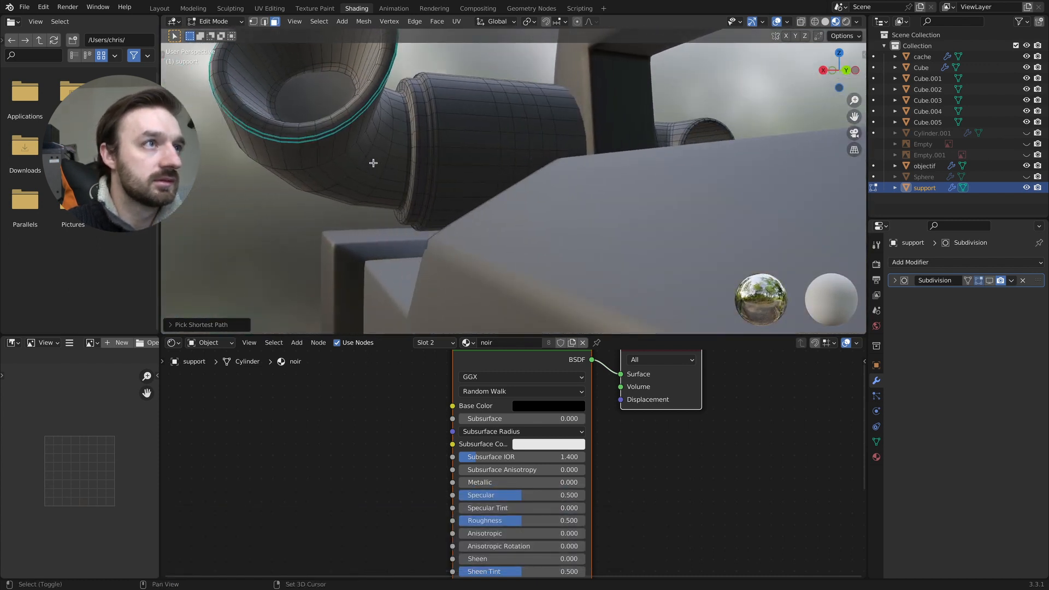
pyautogui.keyDown('ctrl'); pyautogui.scroll(6, 403, 165); pyautogui.keyUp('ctrl')
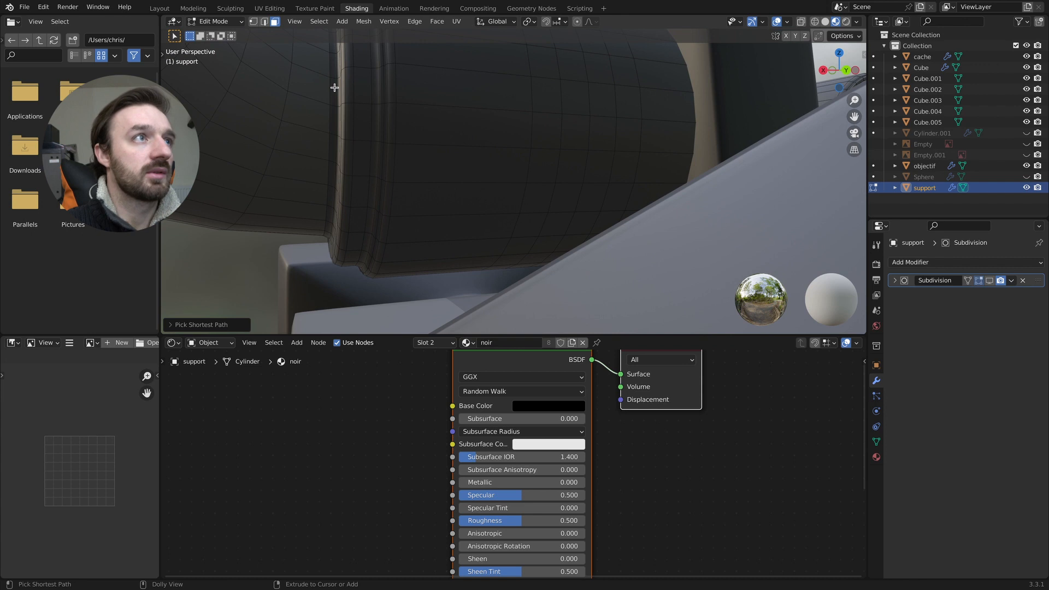
pyautogui.scroll(5, 338, 89)
pyautogui.keyDown('ctrl'); pyautogui.scroll(-6, 341, 91); pyautogui.keyUp('ctrl')
pyautogui.scroll(-5, 344, 93)
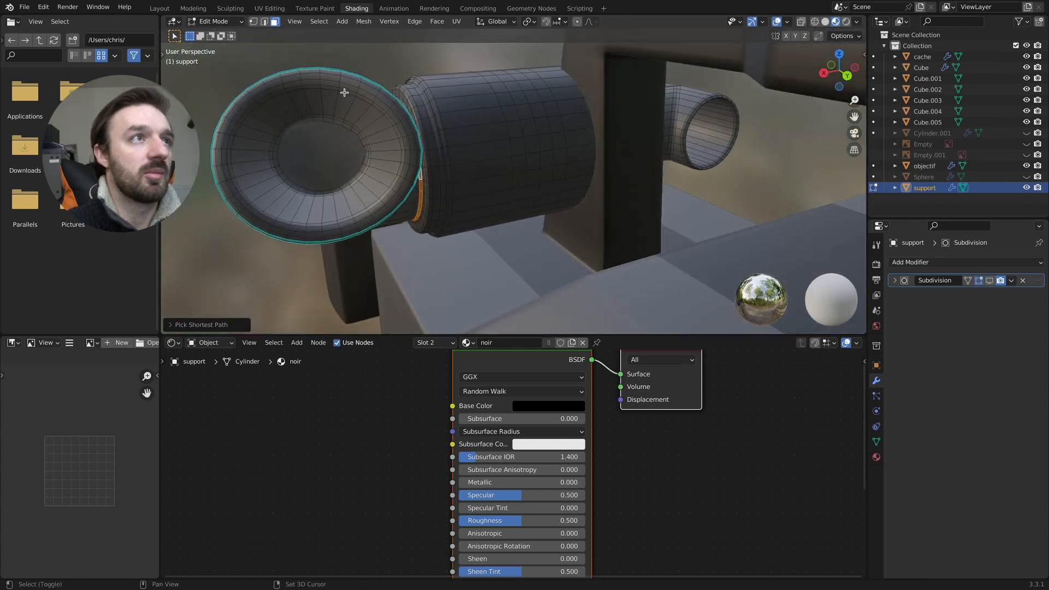
pyautogui.scroll(5, 370, 104)
pyautogui.hscroll(-8, 371, 107)
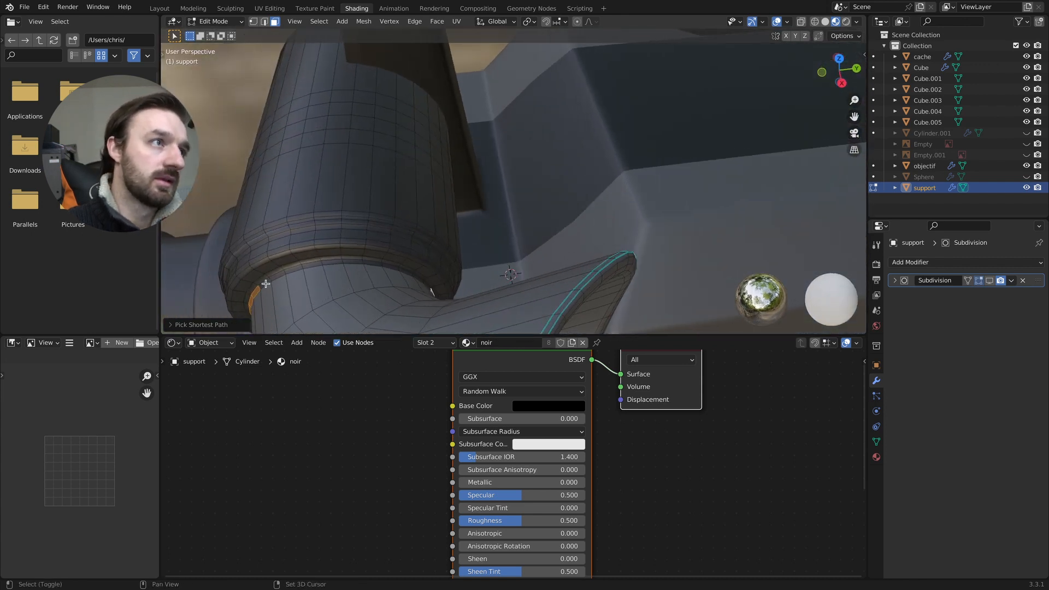
pyautogui.keyDown('ctrl'); pyautogui.keyDown('alt'); pyautogui.click(264, 287); pyautogui.keyUp('alt'); pyautogui.keyUp('ctrl')
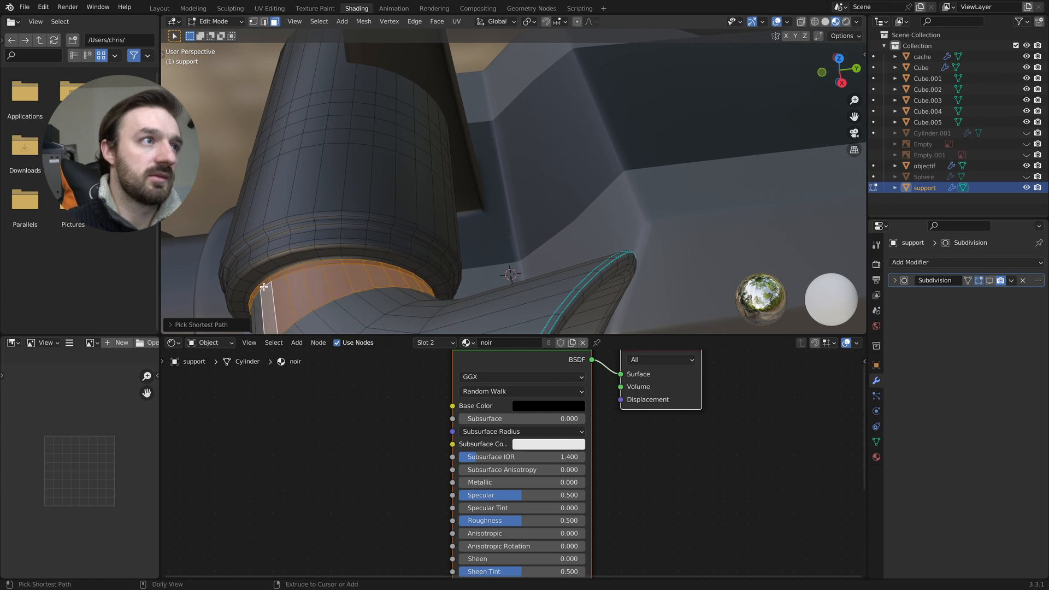
pyautogui.hotkey('ctrl', 'z')
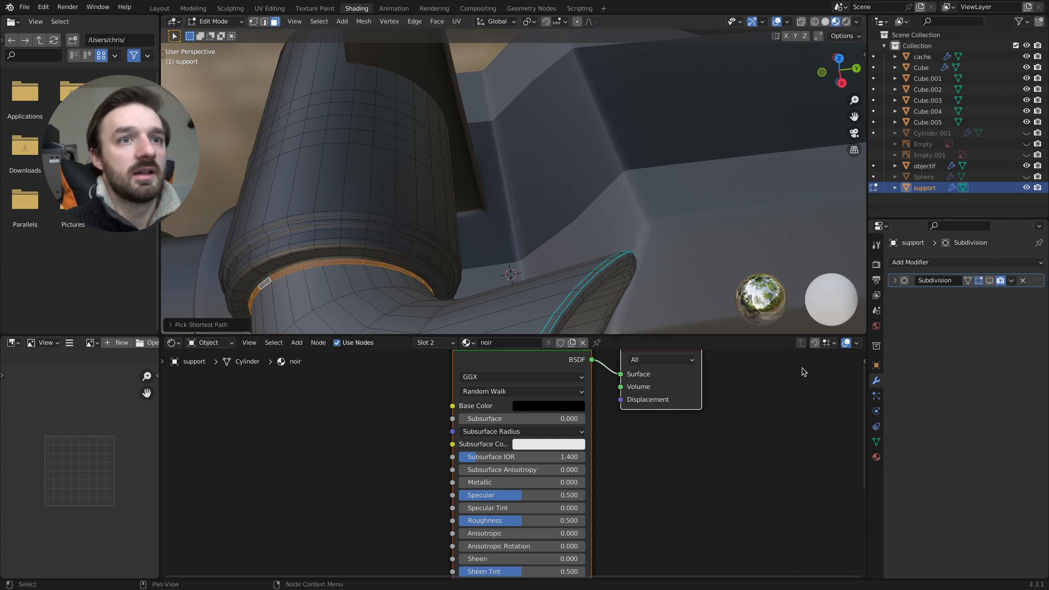
# - Turn the Subdivision modifier's viewport display back on, and assign the gris material to the selected ring at the large curved tube
pyautogui.click(901, 281)
pyautogui.click(990, 281)
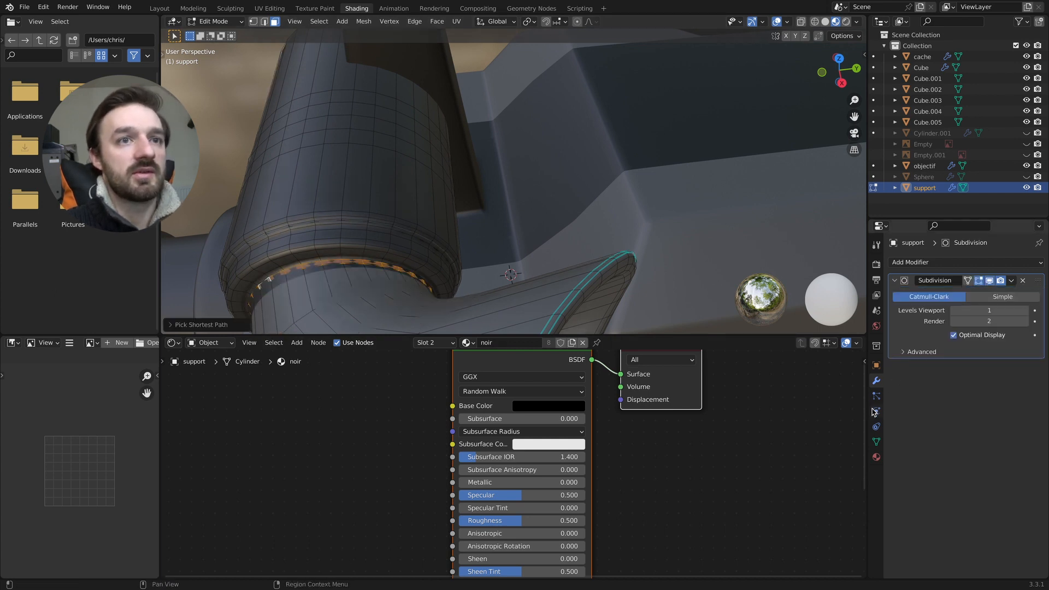
pyautogui.click(876, 456)
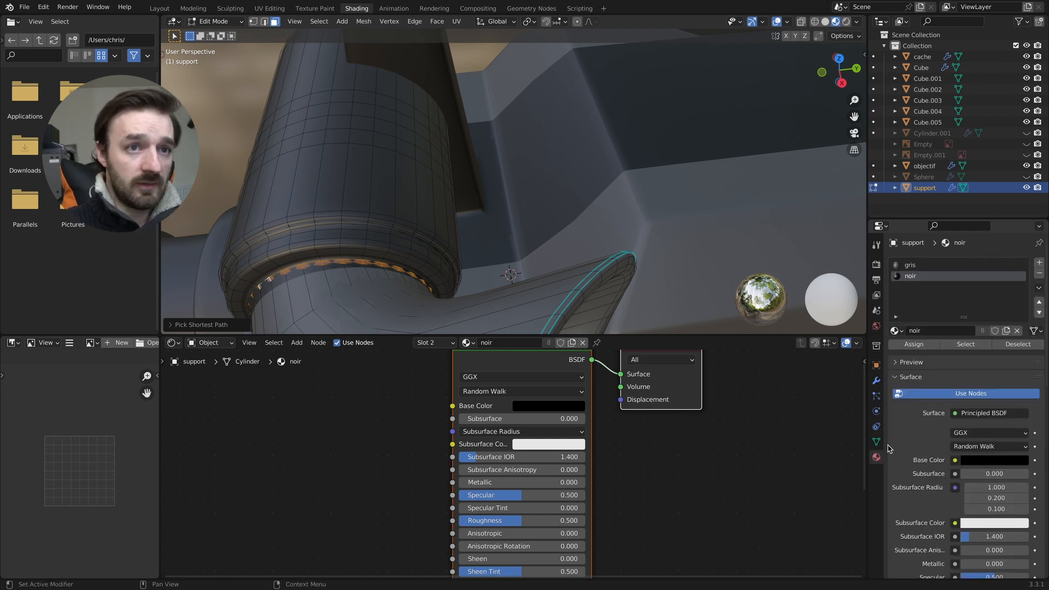
pyautogui.click(910, 267)
pyautogui.press('Tab')
pyautogui.hscroll(-5, 404, 257)
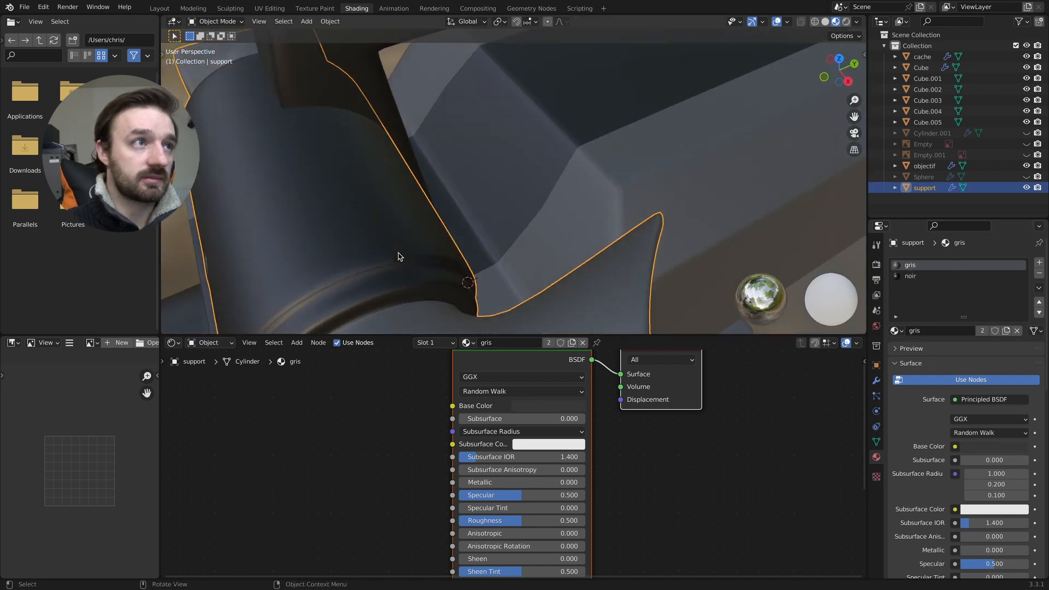
pyautogui.keyDown('ctrl'); pyautogui.scroll(-5, 403, 257); pyautogui.keyUp('ctrl')
pyautogui.hscroll(-10, 403, 257)
pyautogui.keyDown('shift'); pyautogui.hscroll(-5, 403, 257); pyautogui.keyUp('shift')
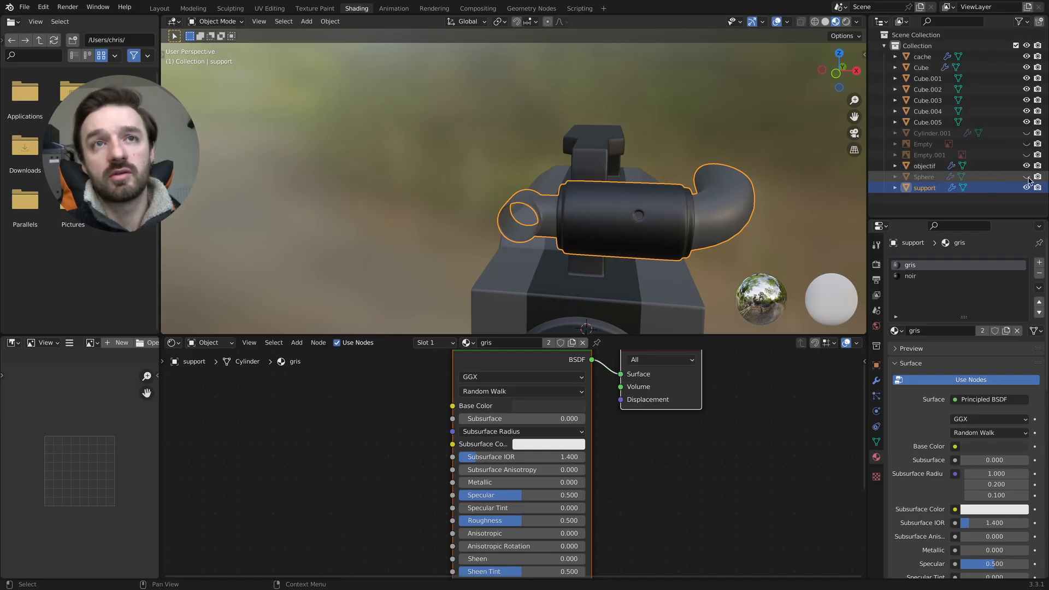
# - Assign the rouge material to the small sphere on the side of the horizontal cylinder
pyautogui.click(638, 216)
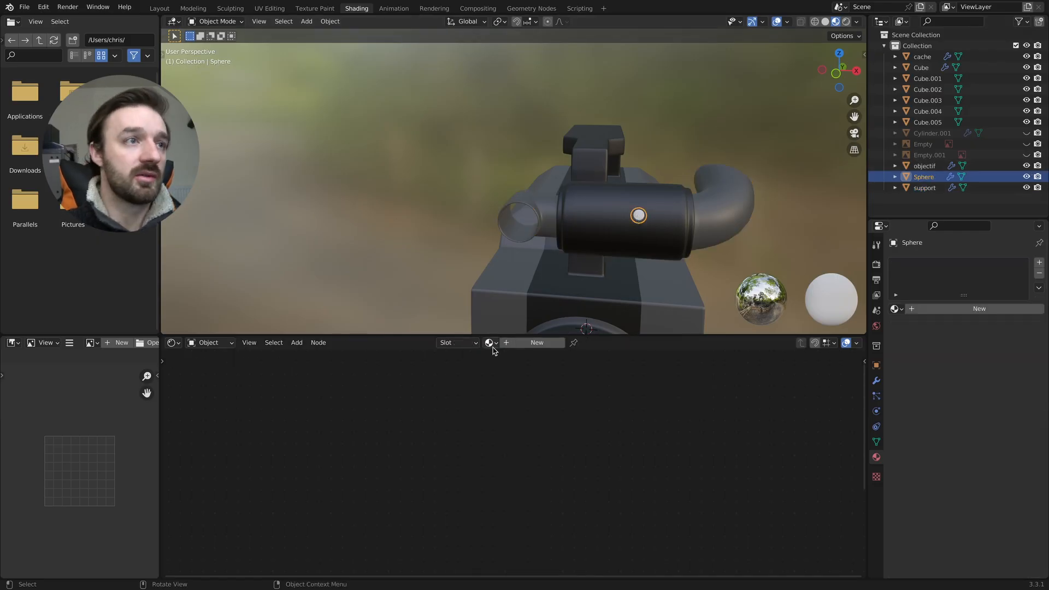
pyautogui.click(507, 390)
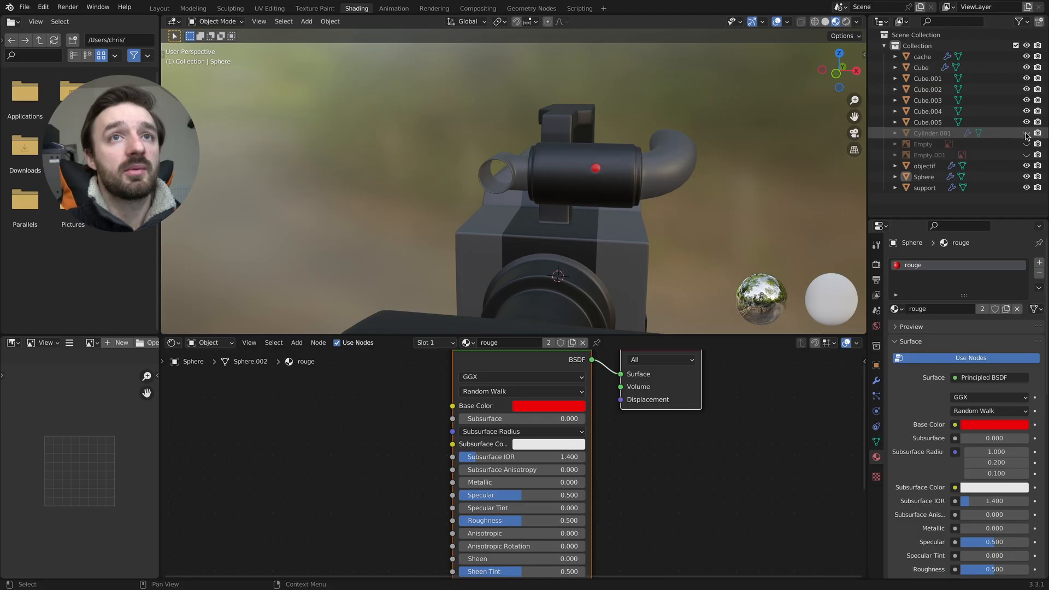
# - Unhide the microphone object Cylinder.001 and assign the gris material to it
pyautogui.click(1026, 134)
pyautogui.click(502, 178)
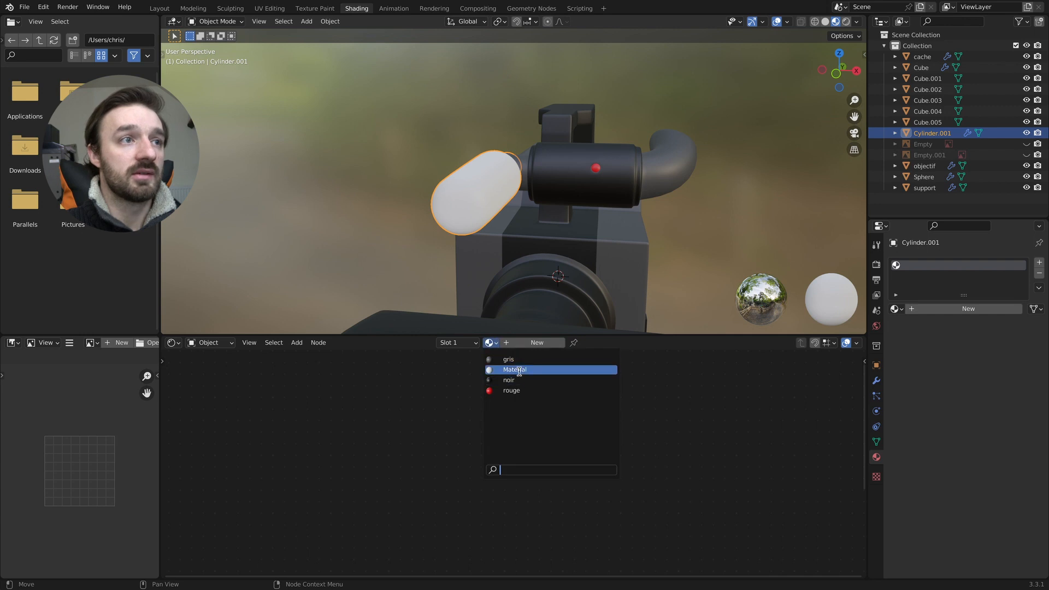
pyautogui.click(520, 361)
# - In Edit Mode, select the microphone's front tip face and grow the selection over the whole thick section, including its rear rim
pyautogui.moveTo(545, 252); pyautogui.dragTo(449, 243, button='middle')
pyautogui.press('Tab')
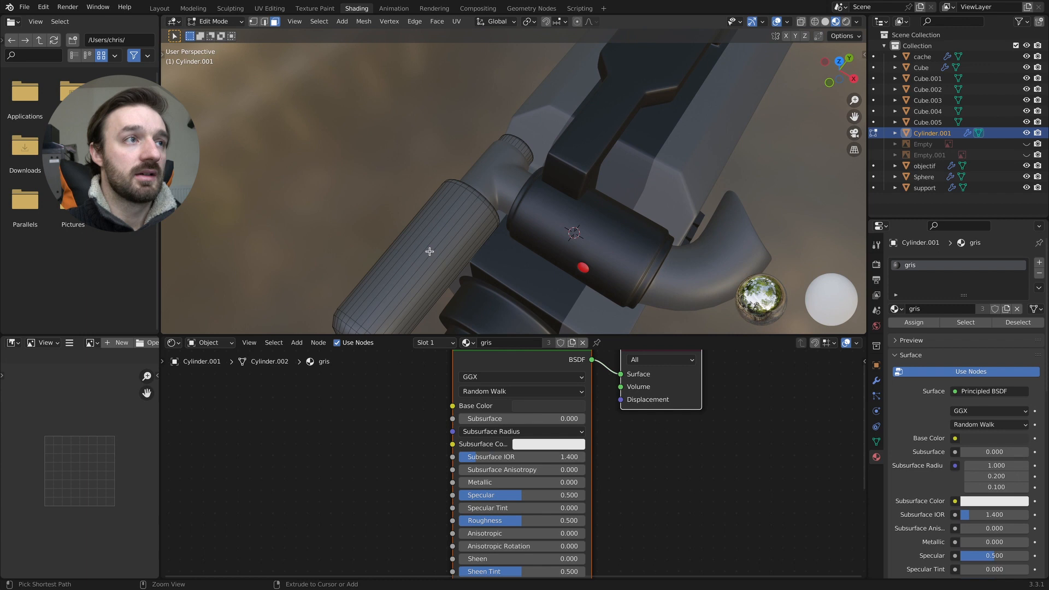
pyautogui.moveTo(386, 294); pyautogui.dragTo(477, 308, button='middle')
pyautogui.click(372, 280)
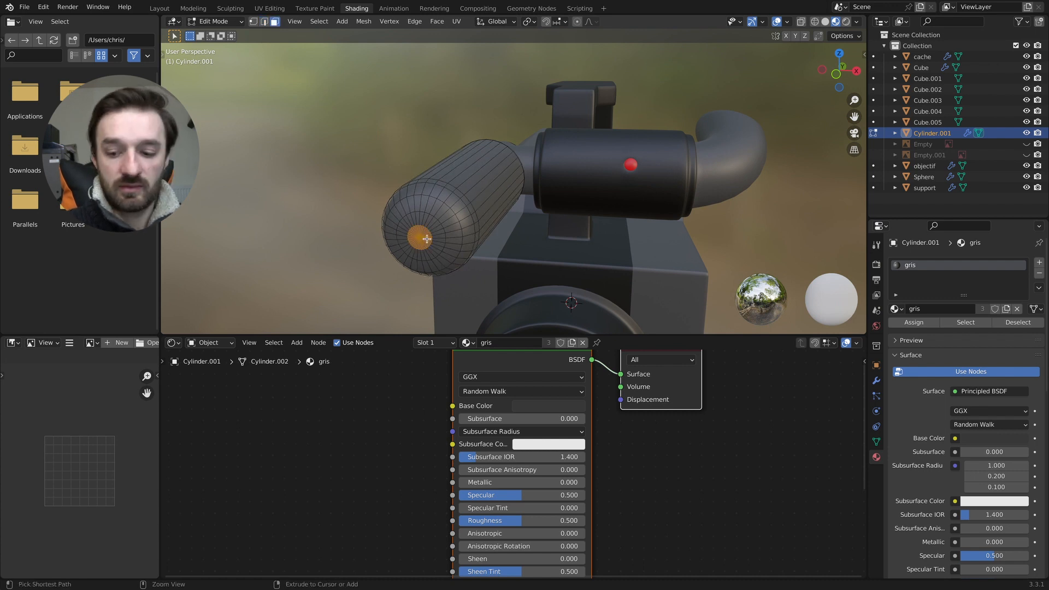
pyautogui.press('ctrl+KP_Add')
pyautogui.press('ctrl+KP_Add')
pyautogui.press('ctrl+KP_Add')
pyautogui.press('ctrl+KP_Add')
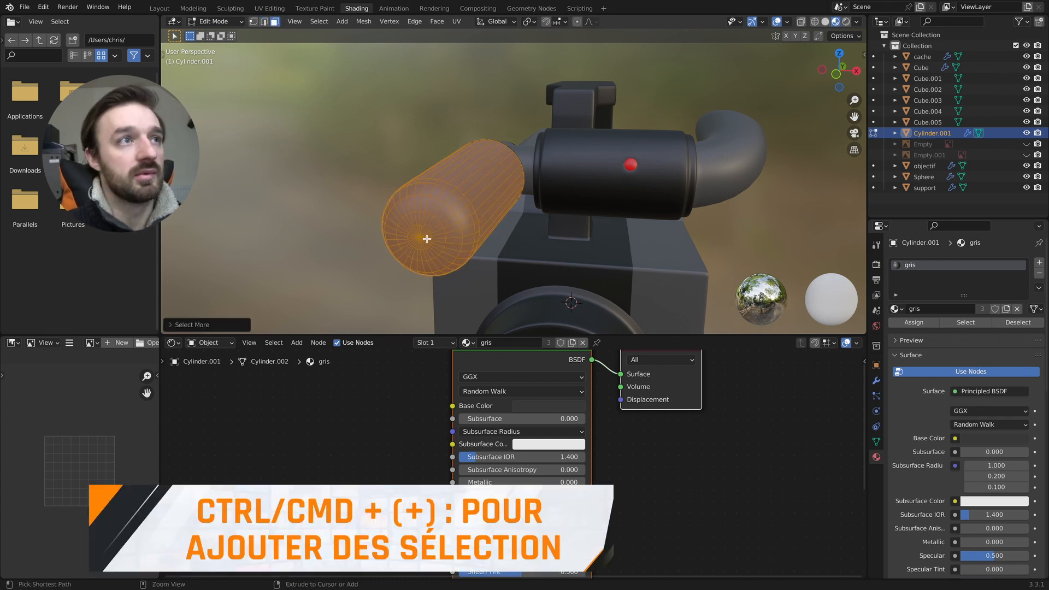
pyautogui.moveTo(479, 229); pyautogui.dragTo(629, 213, button='middle')
pyautogui.scroll(5, 622, 247)
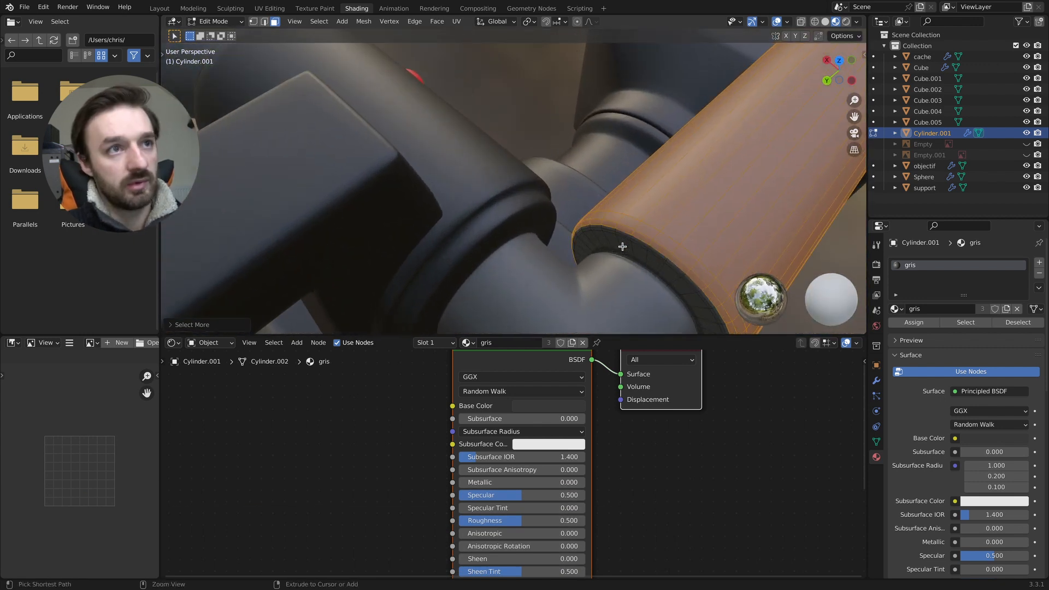
pyautogui.press('ctrl+KP_Add')
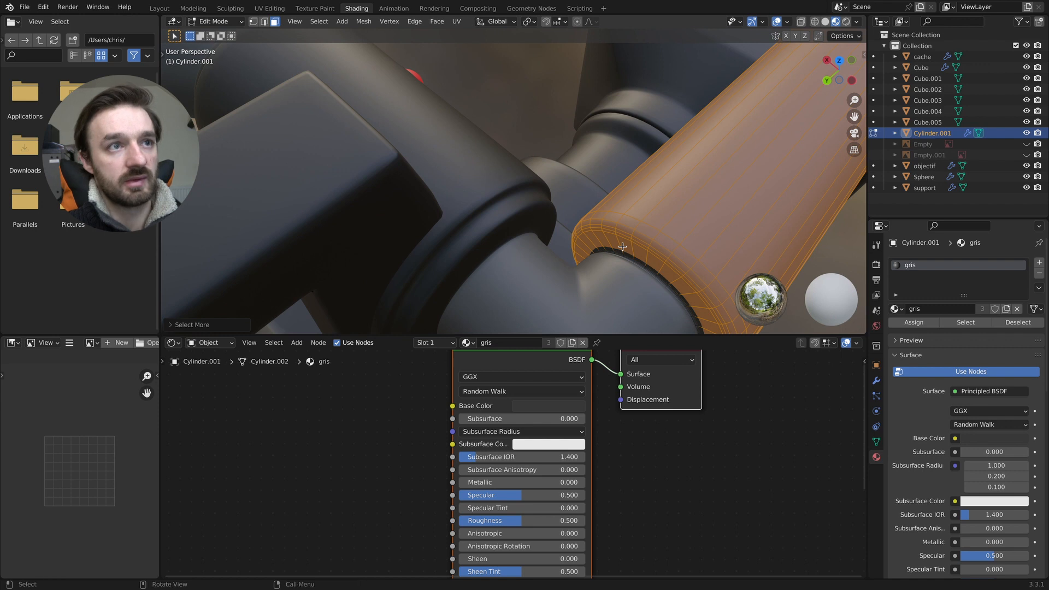
# - Add a second material slot with the noir material, assign it to the microphone's selected faces, and return to Object Mode
pyautogui.click(1037, 265)
pyautogui.click(894, 330)
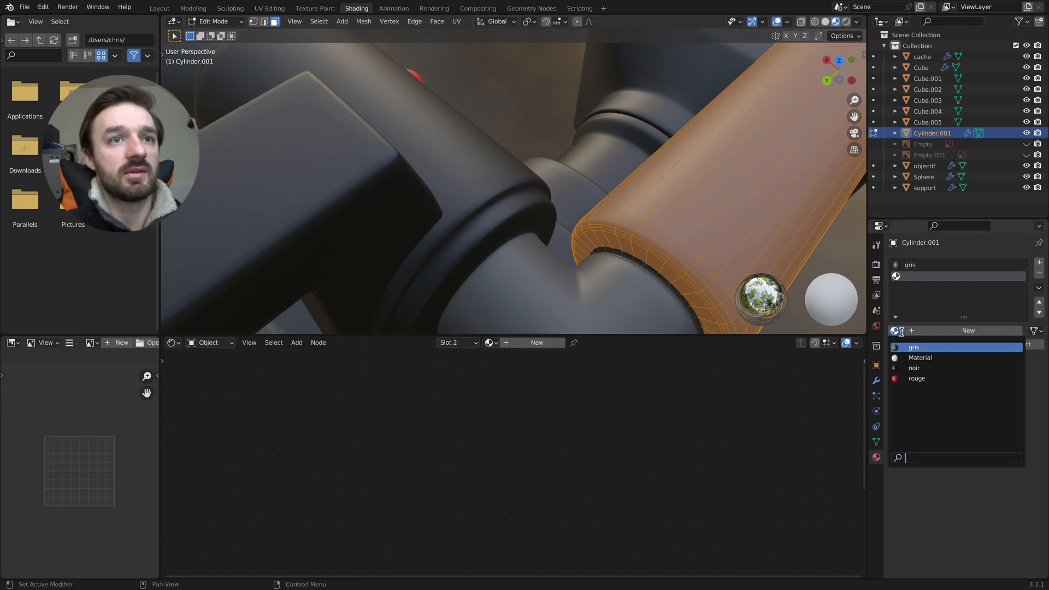
pyautogui.click(929, 367)
pyautogui.scroll(-3, 630, 216)
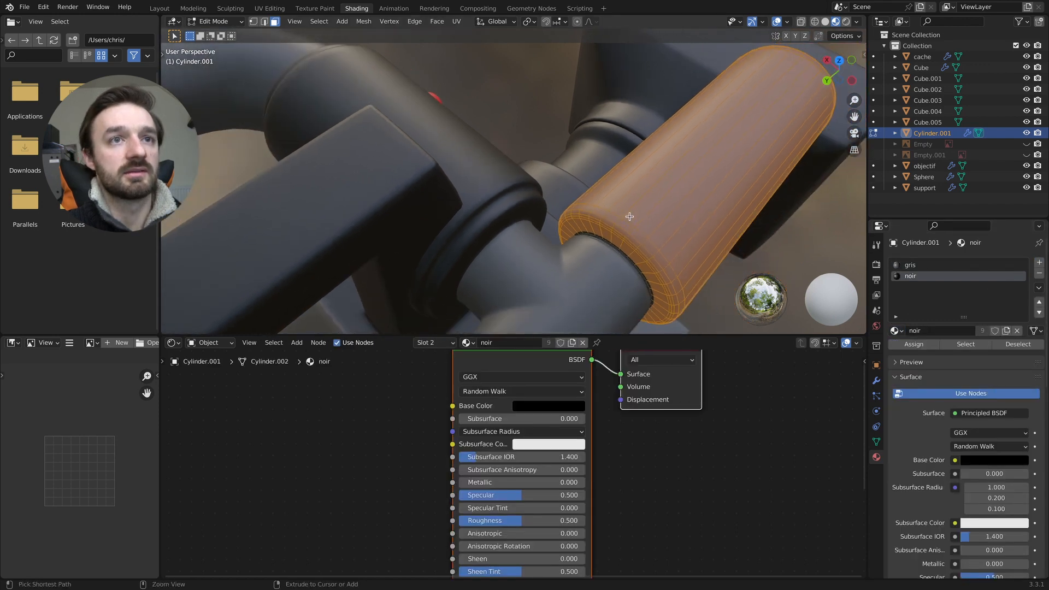
pyautogui.click(911, 345)
pyautogui.press('Tab')
# - Examine the materials on the microphone and the whole camera from several angles
pyautogui.scroll(-5, 596, 222)
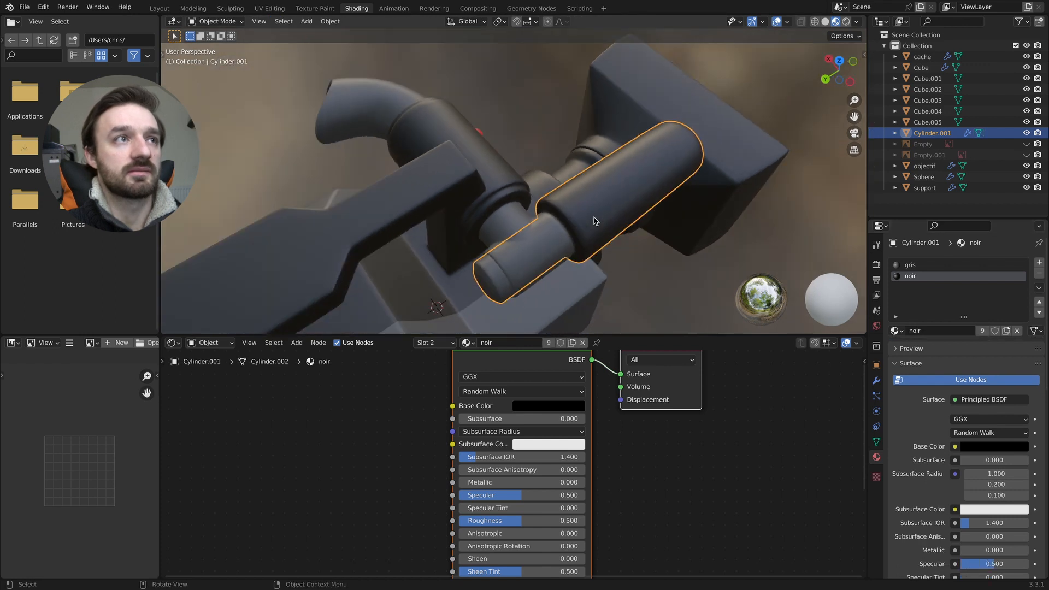
pyautogui.hscroll(10, 595, 221)
pyautogui.scroll(-5, 594, 219)
pyautogui.hscroll(5, 594, 219)
pyautogui.scroll(-5, 595, 219)
pyautogui.hscroll(5, 594, 219)
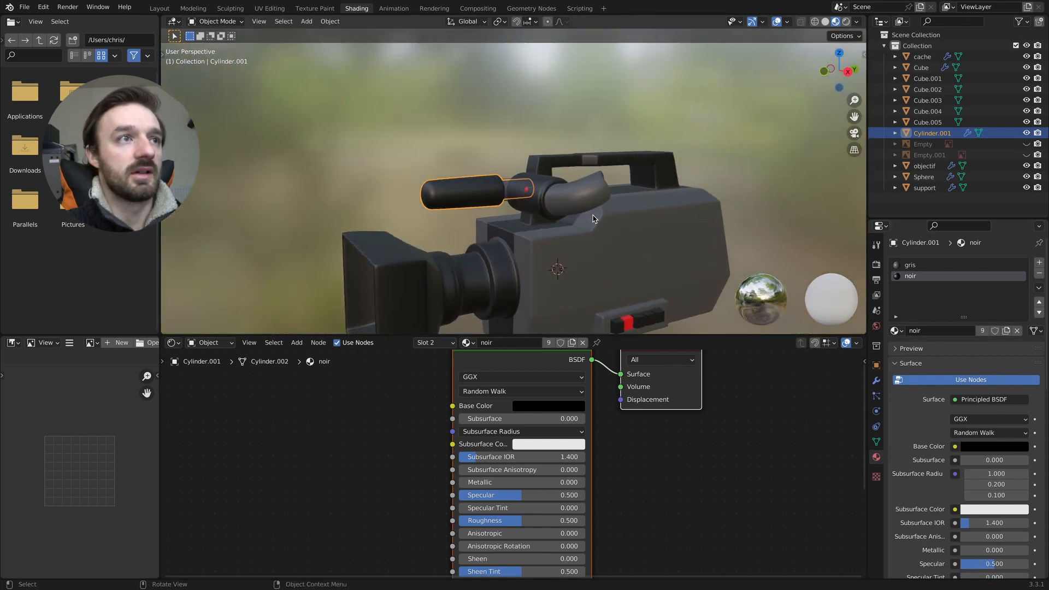
pyautogui.scroll(-2, 595, 219)
pyautogui.hscroll(10, 595, 219)
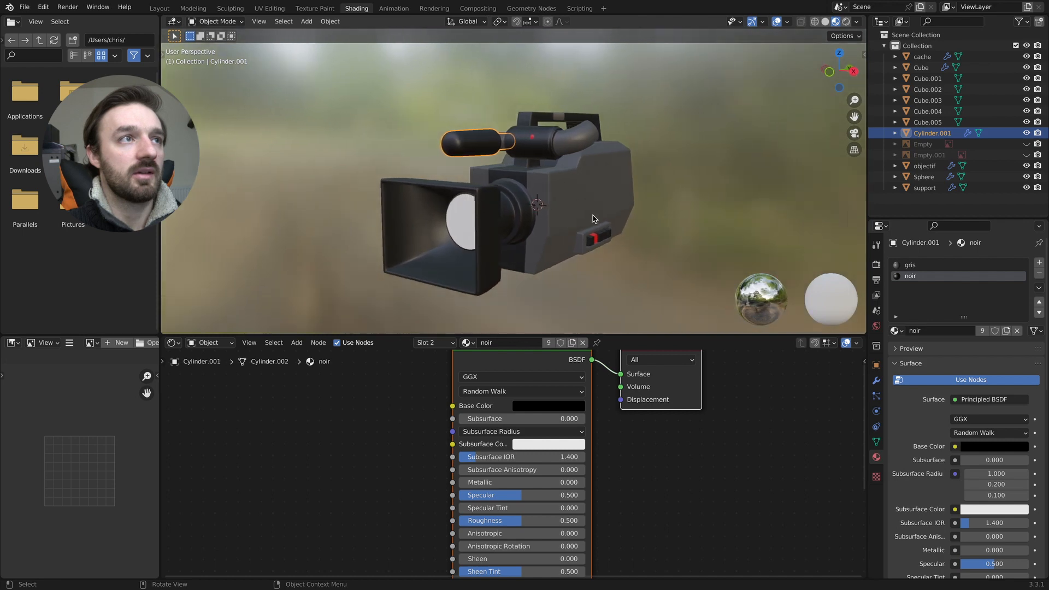